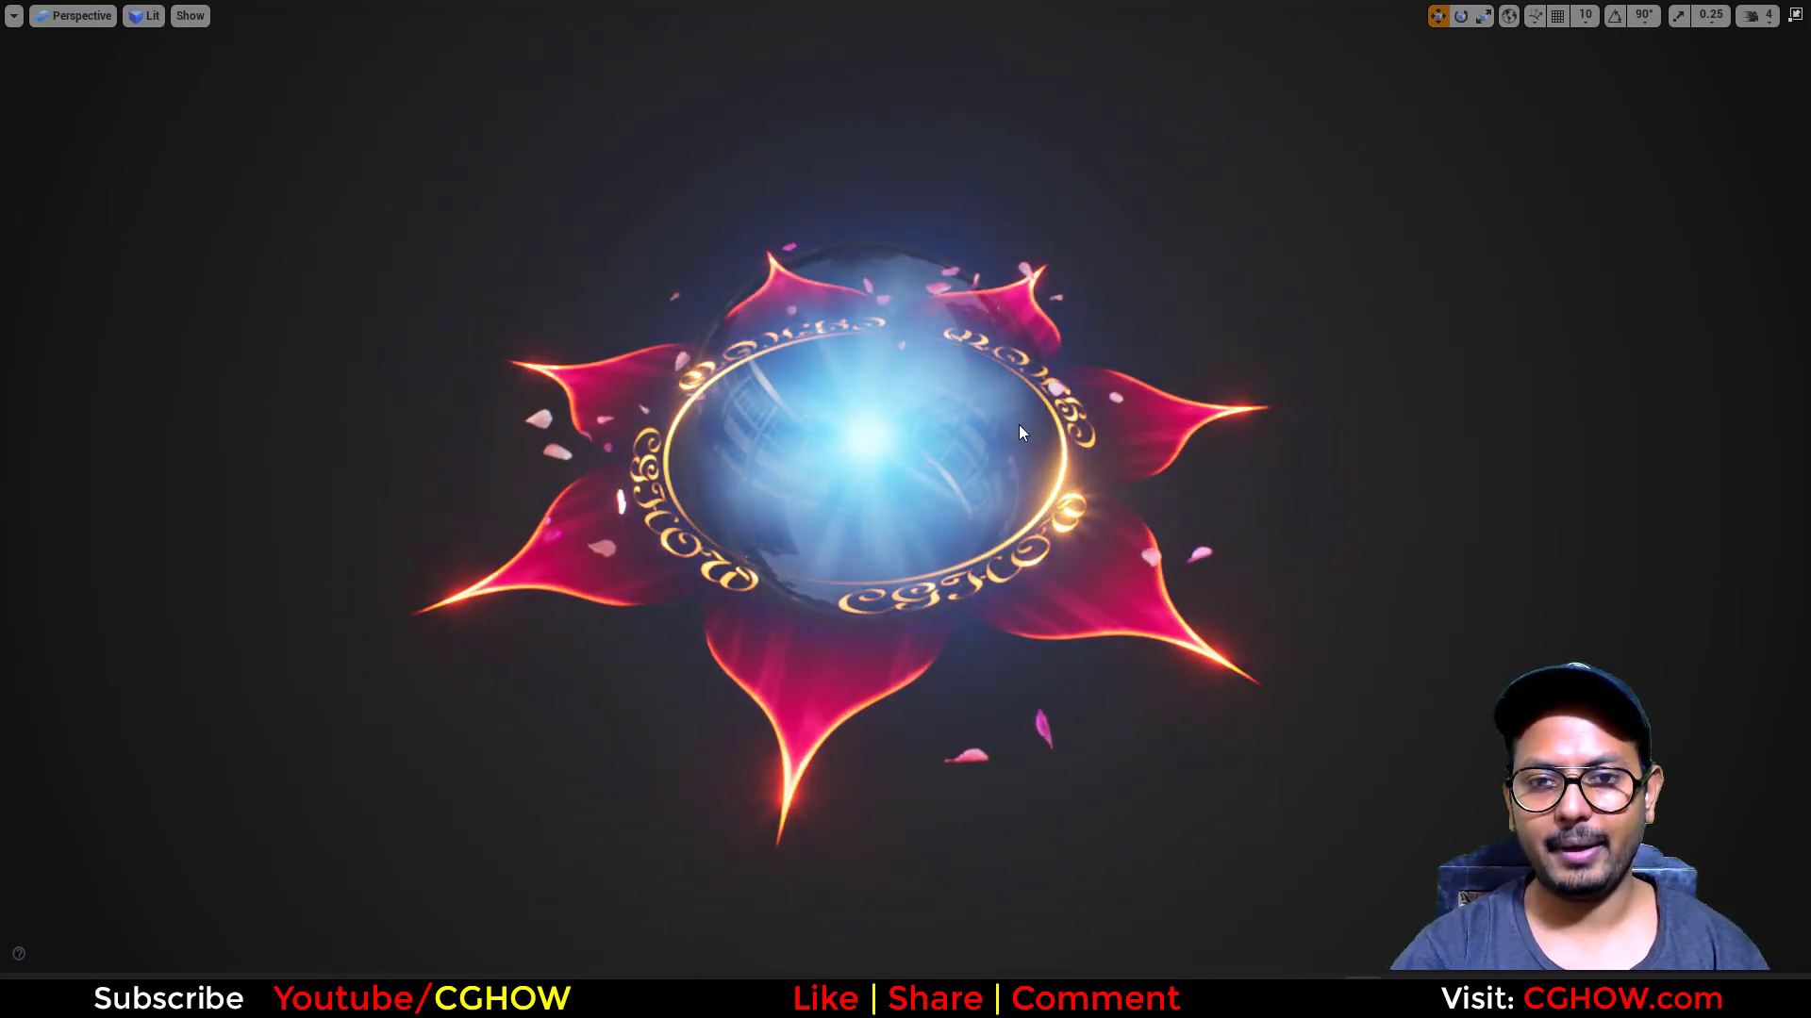
Step: Examine the finished flower and plasma ball effect from several angles
left_click_drag(960, 355, 960, 415, "alt")
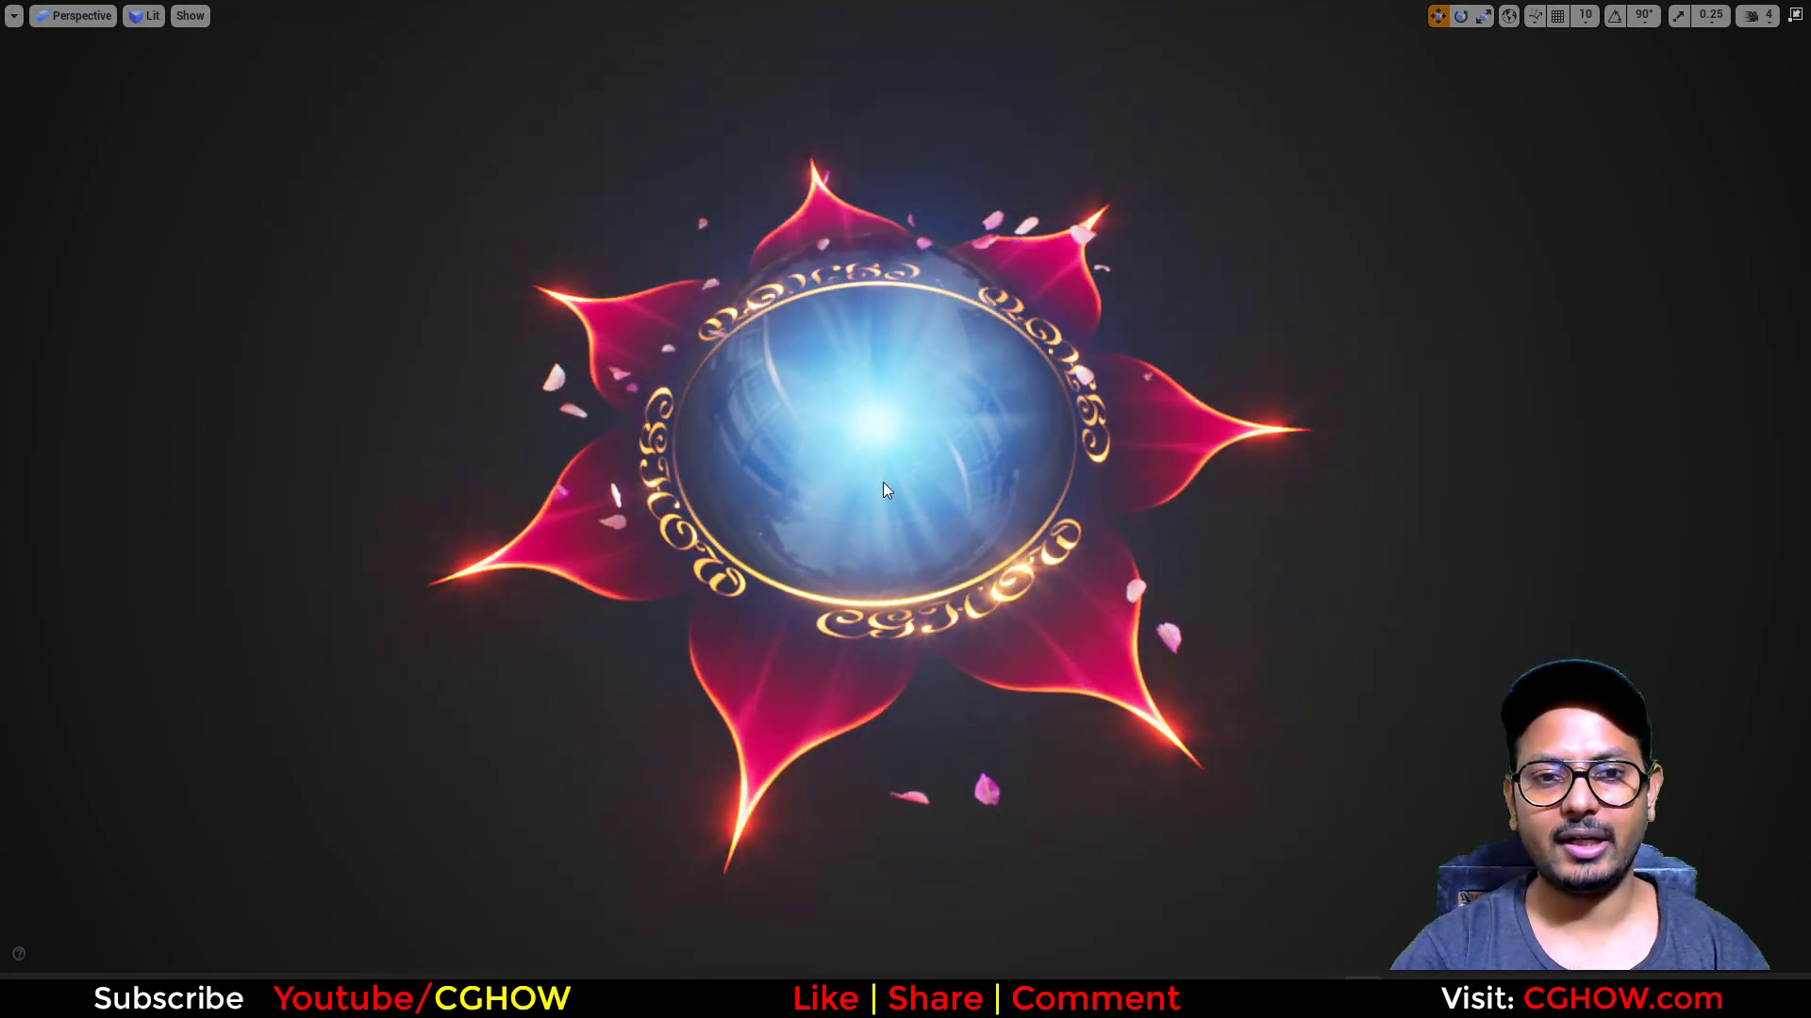
middle_click_drag(837, 591, 785, 619)
left_click_drag(837, 591, 948, 828, "alt")
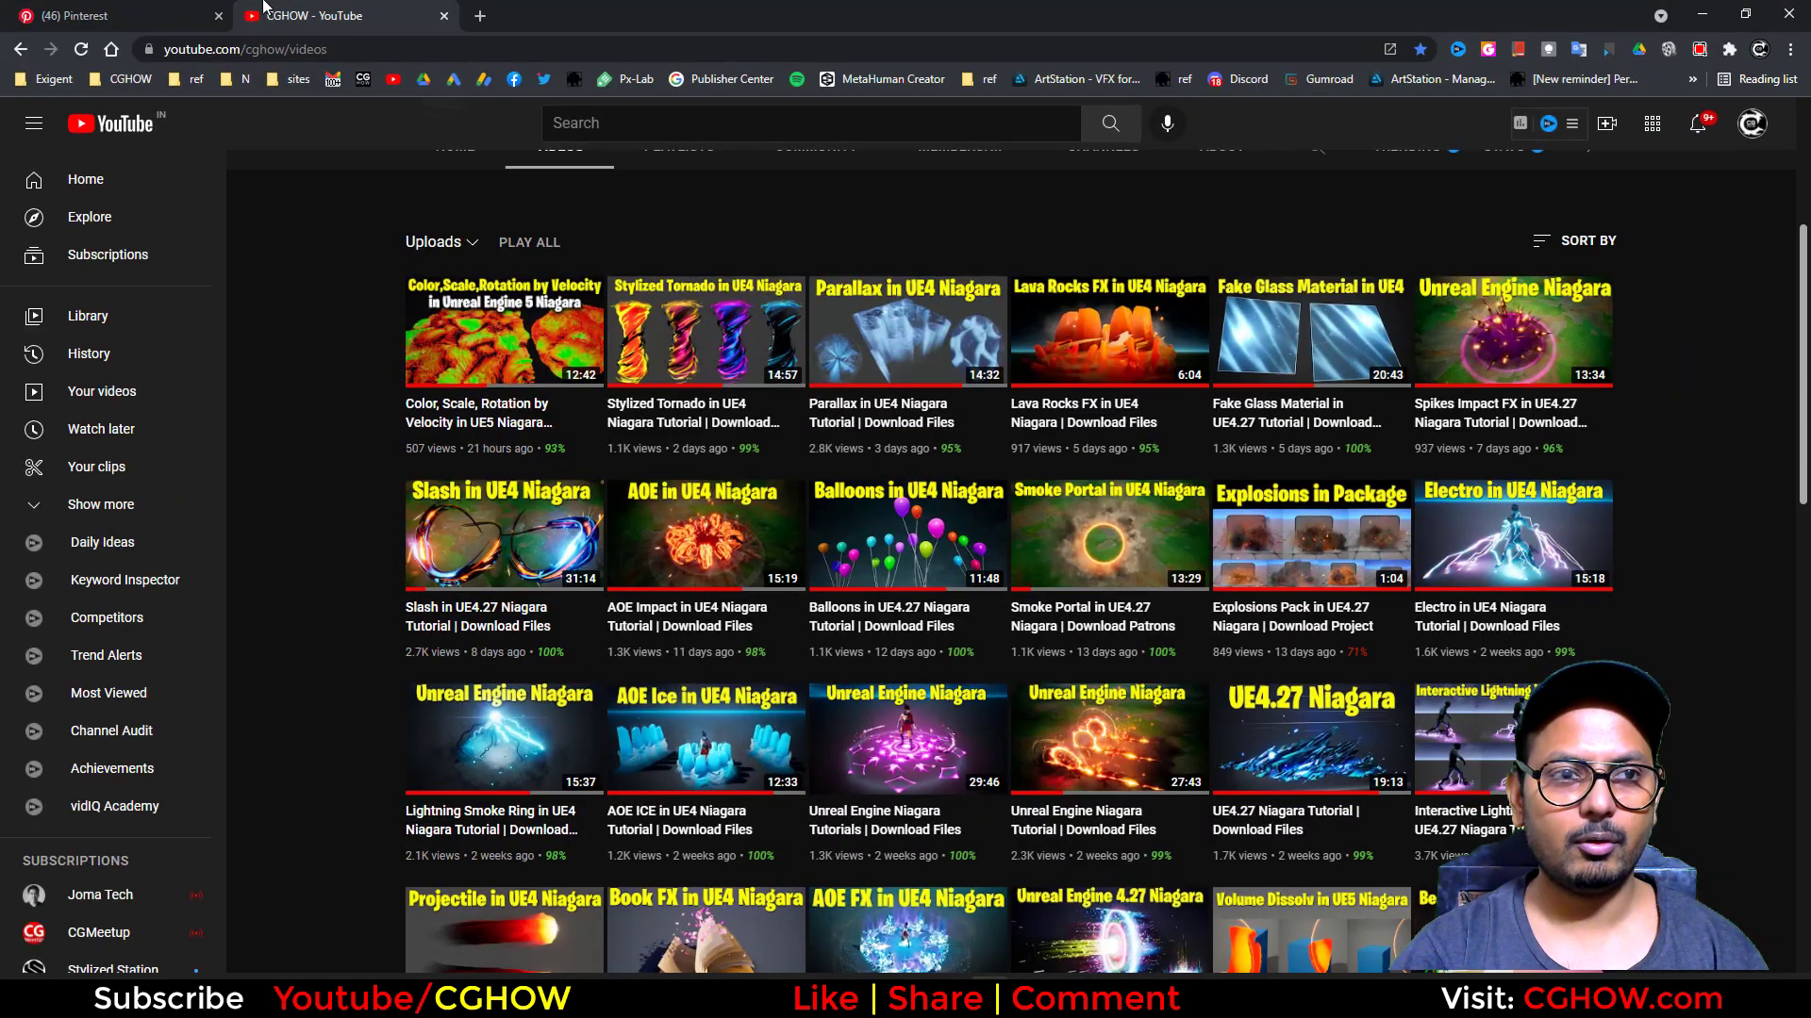
Step: Switch to the browser, place the Pinterest tab after the YouTube tab, and review the flower effect reference pin and its linked ArtStation artwork
left_click(151, 16)
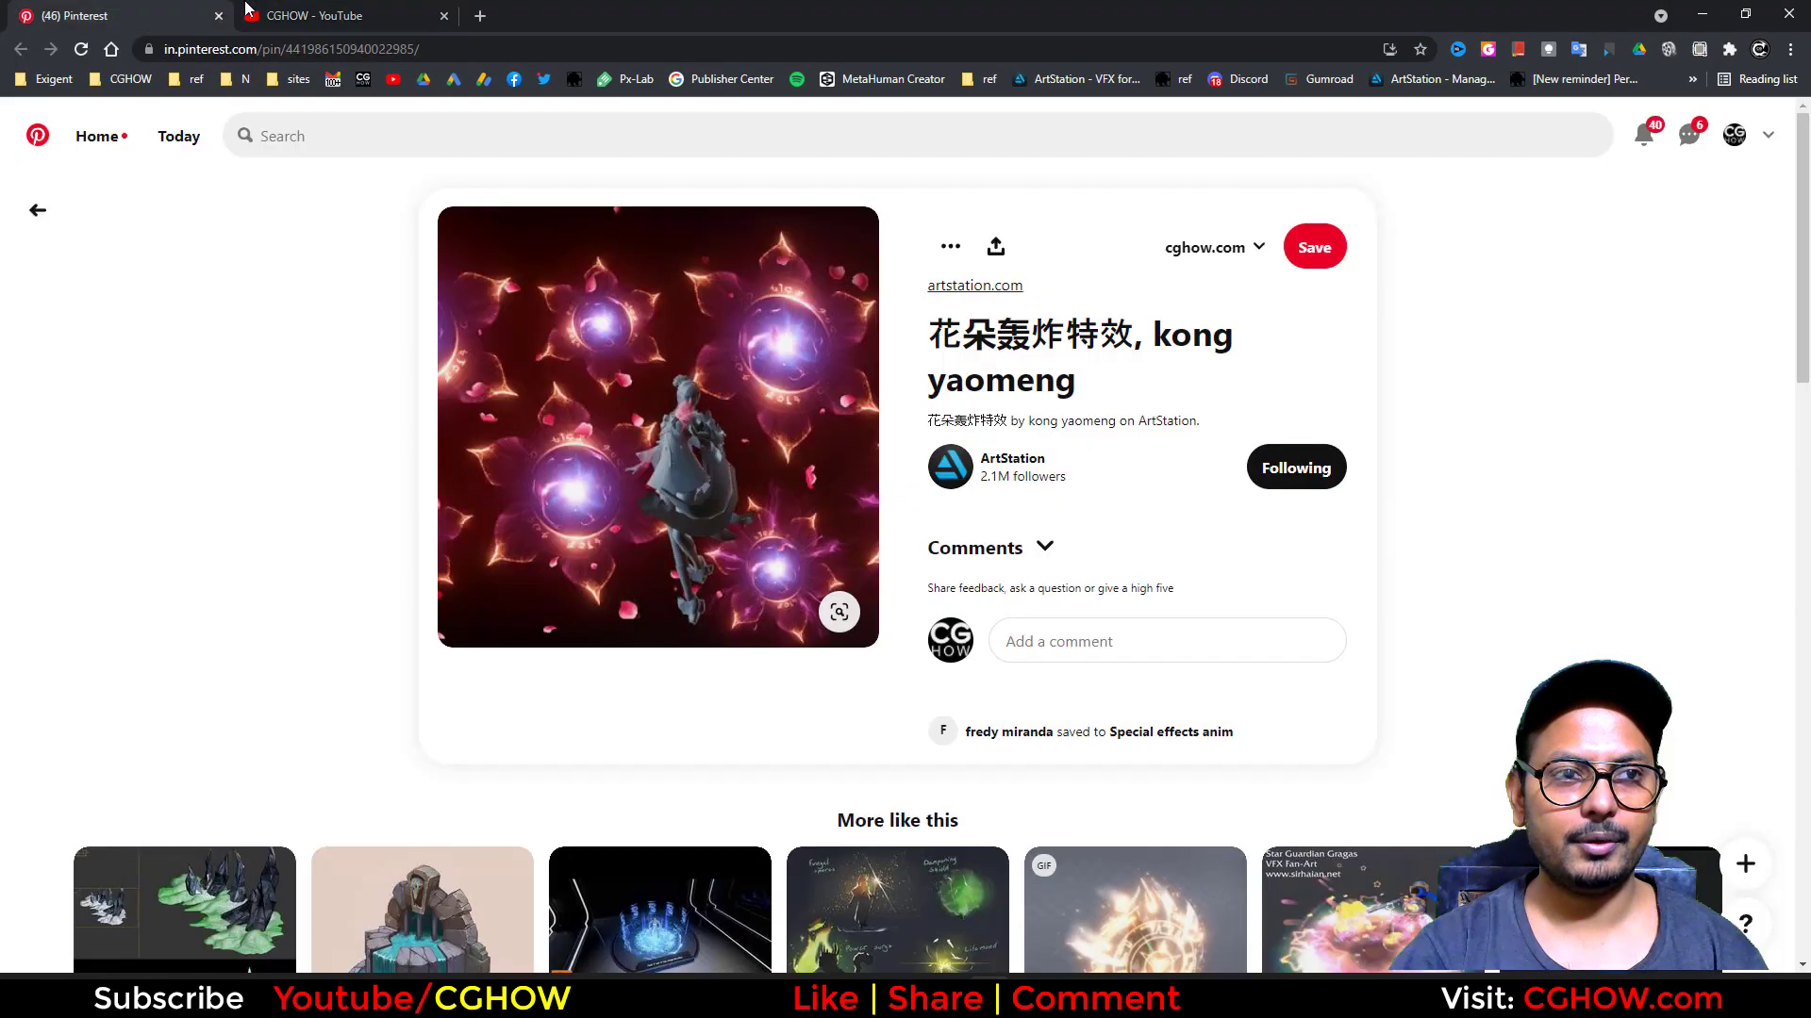
left_click_drag(151, 16, 386, 16)
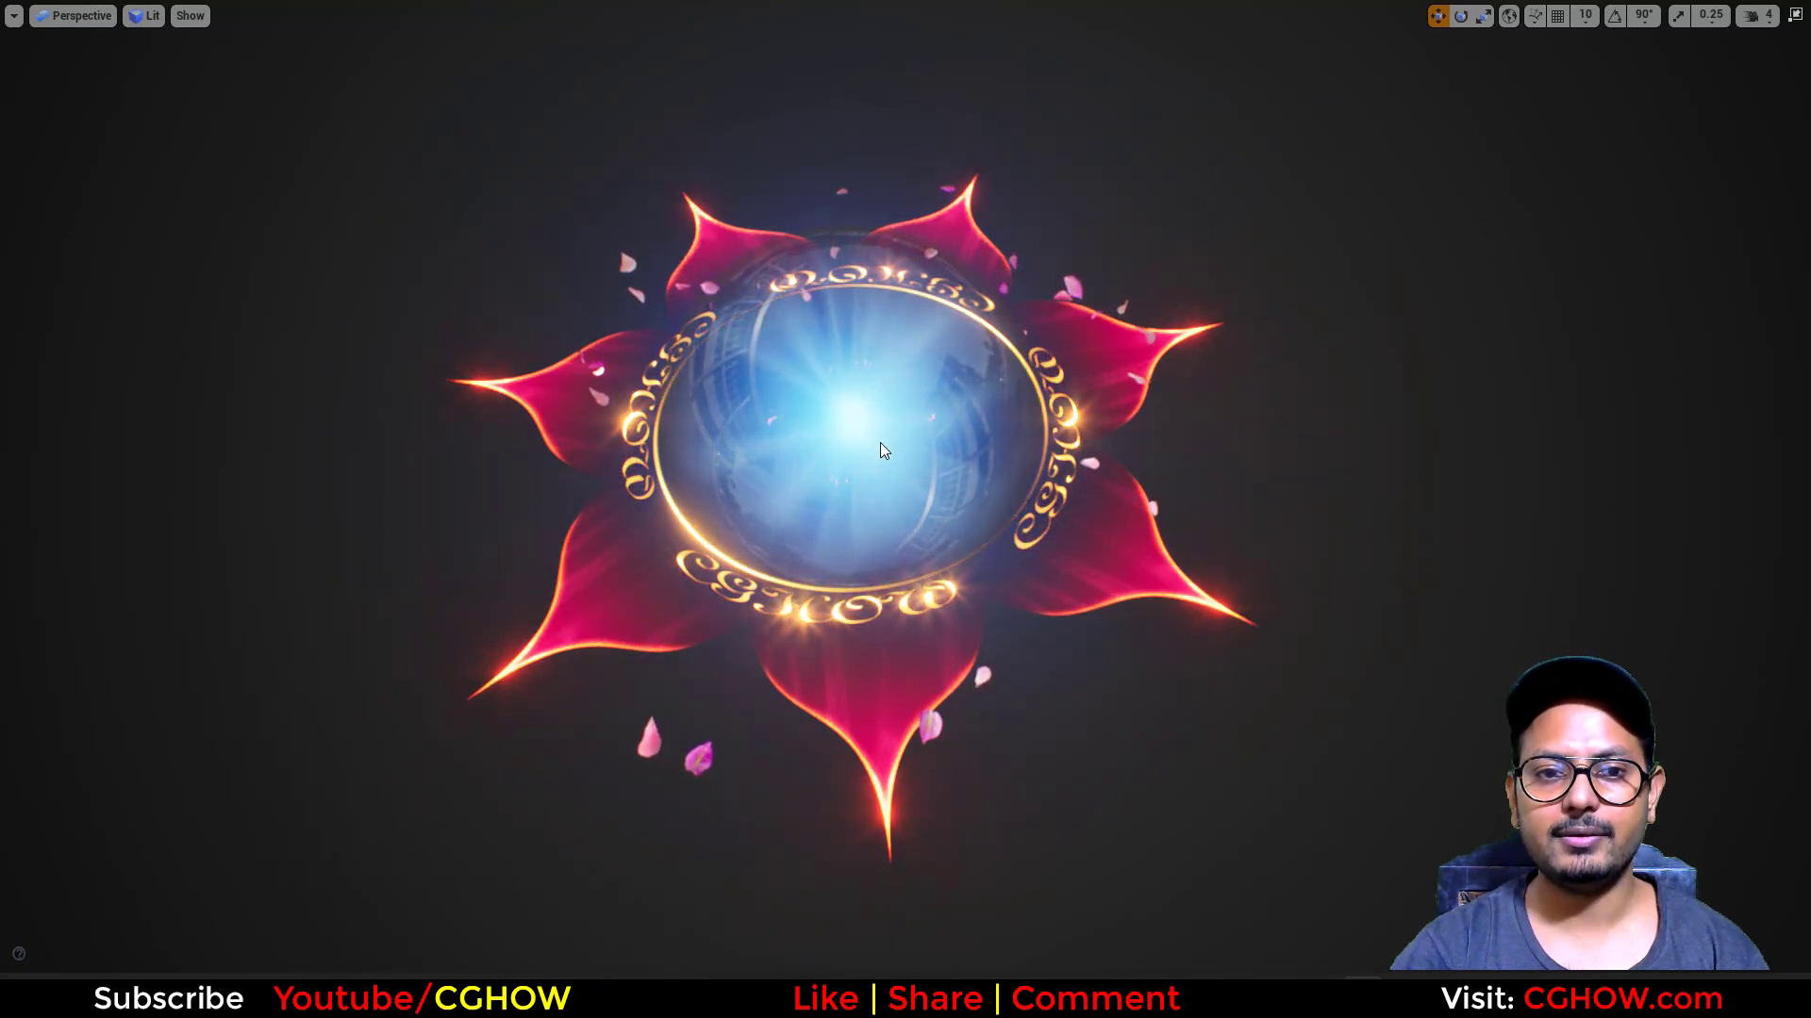
left_click_drag(880, 443, 953, 509, "alt")
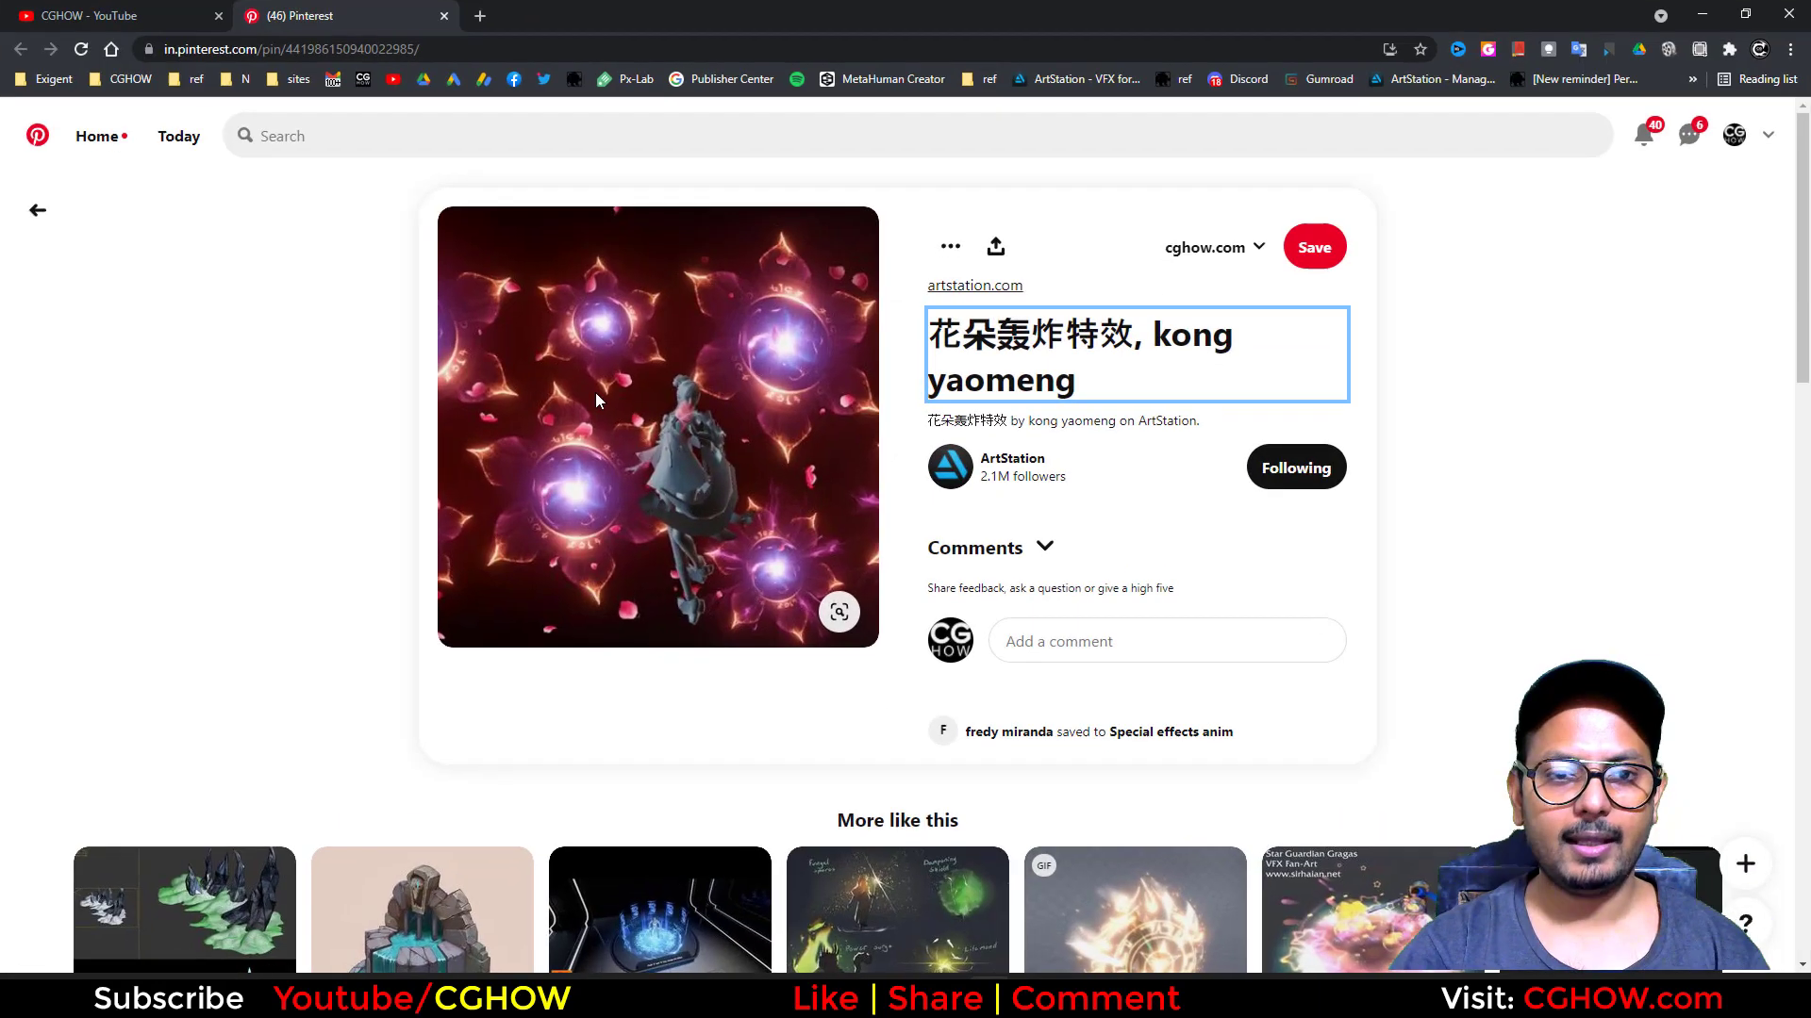
left_click(1009, 342)
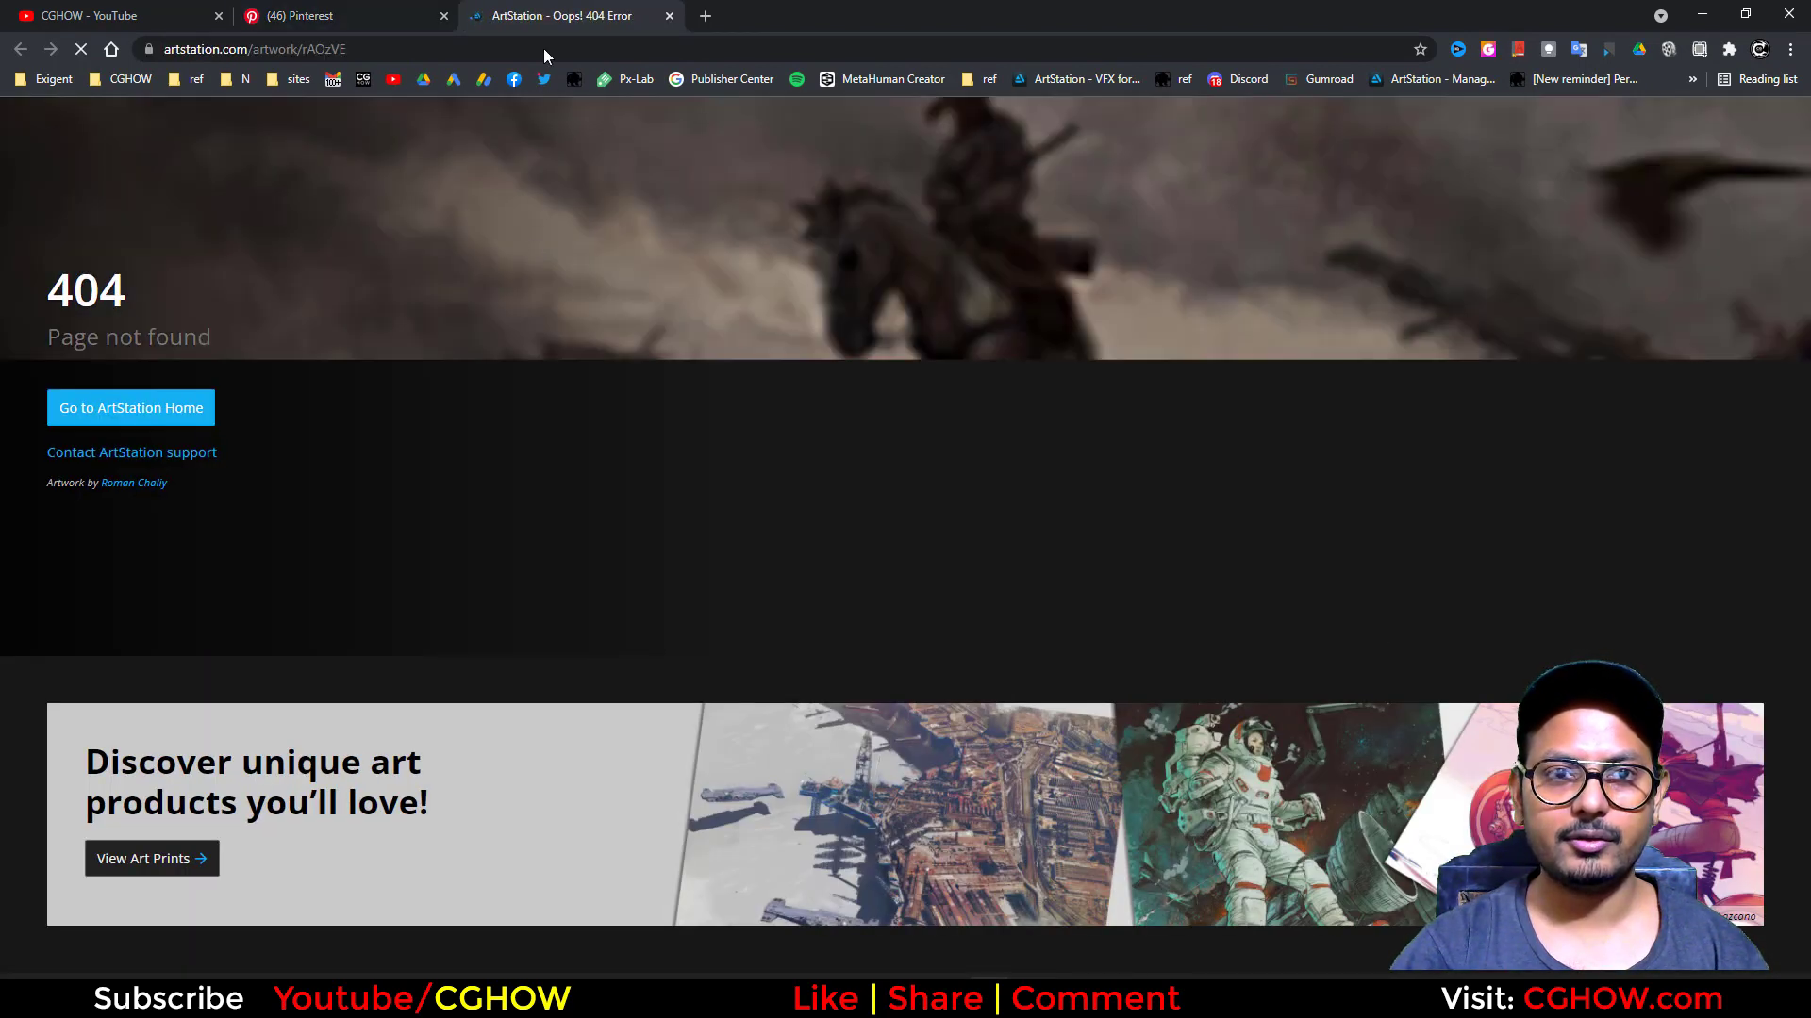
left_click(400, 17)
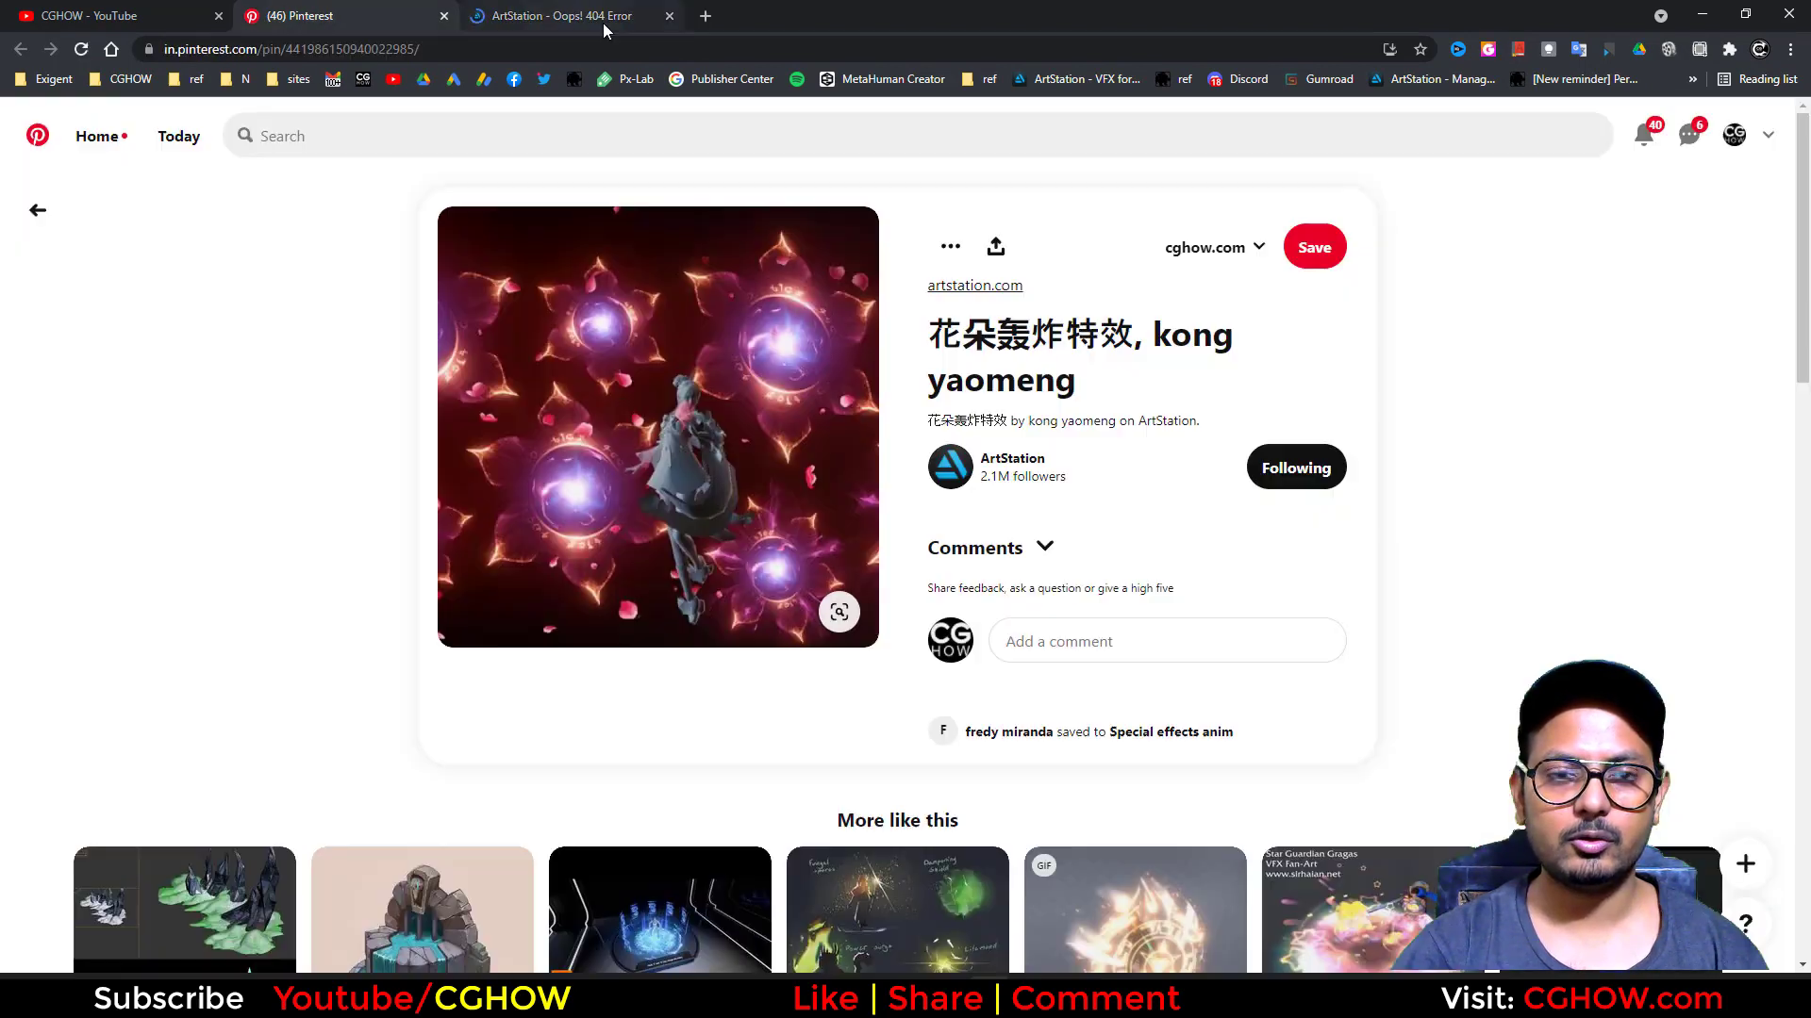
left_click(442, 56)
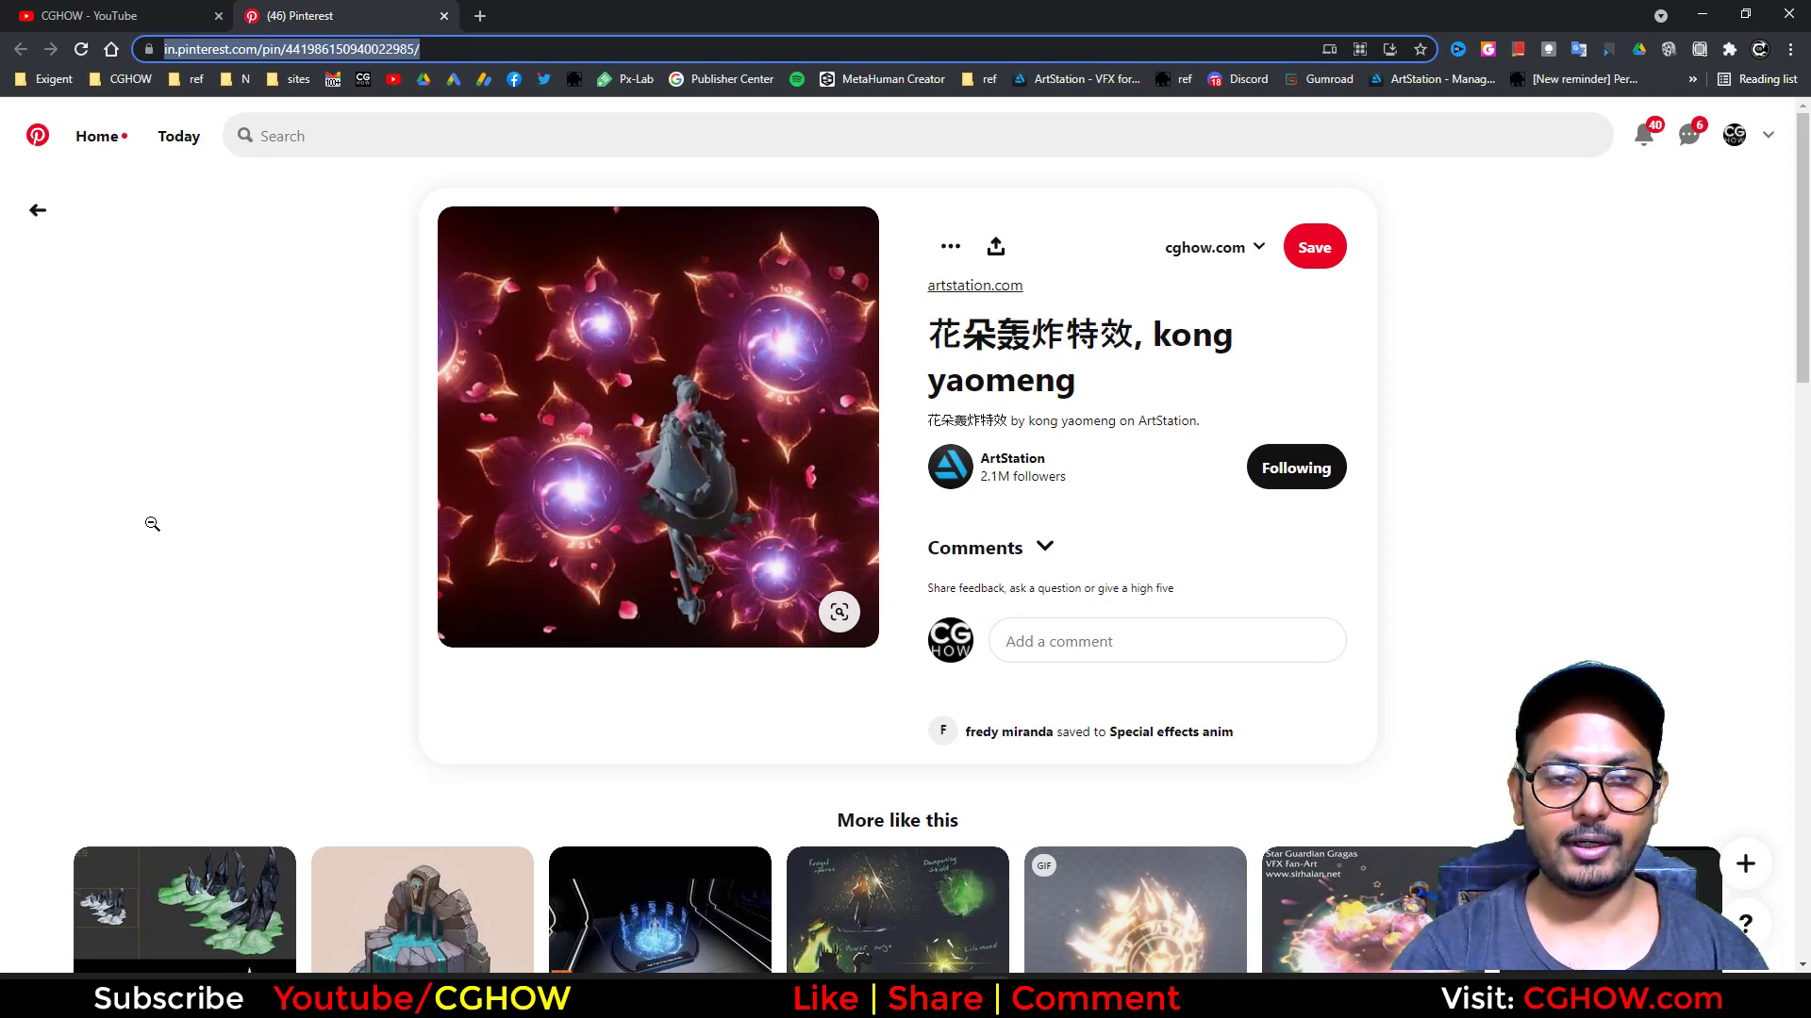
left_click(1708, 13)
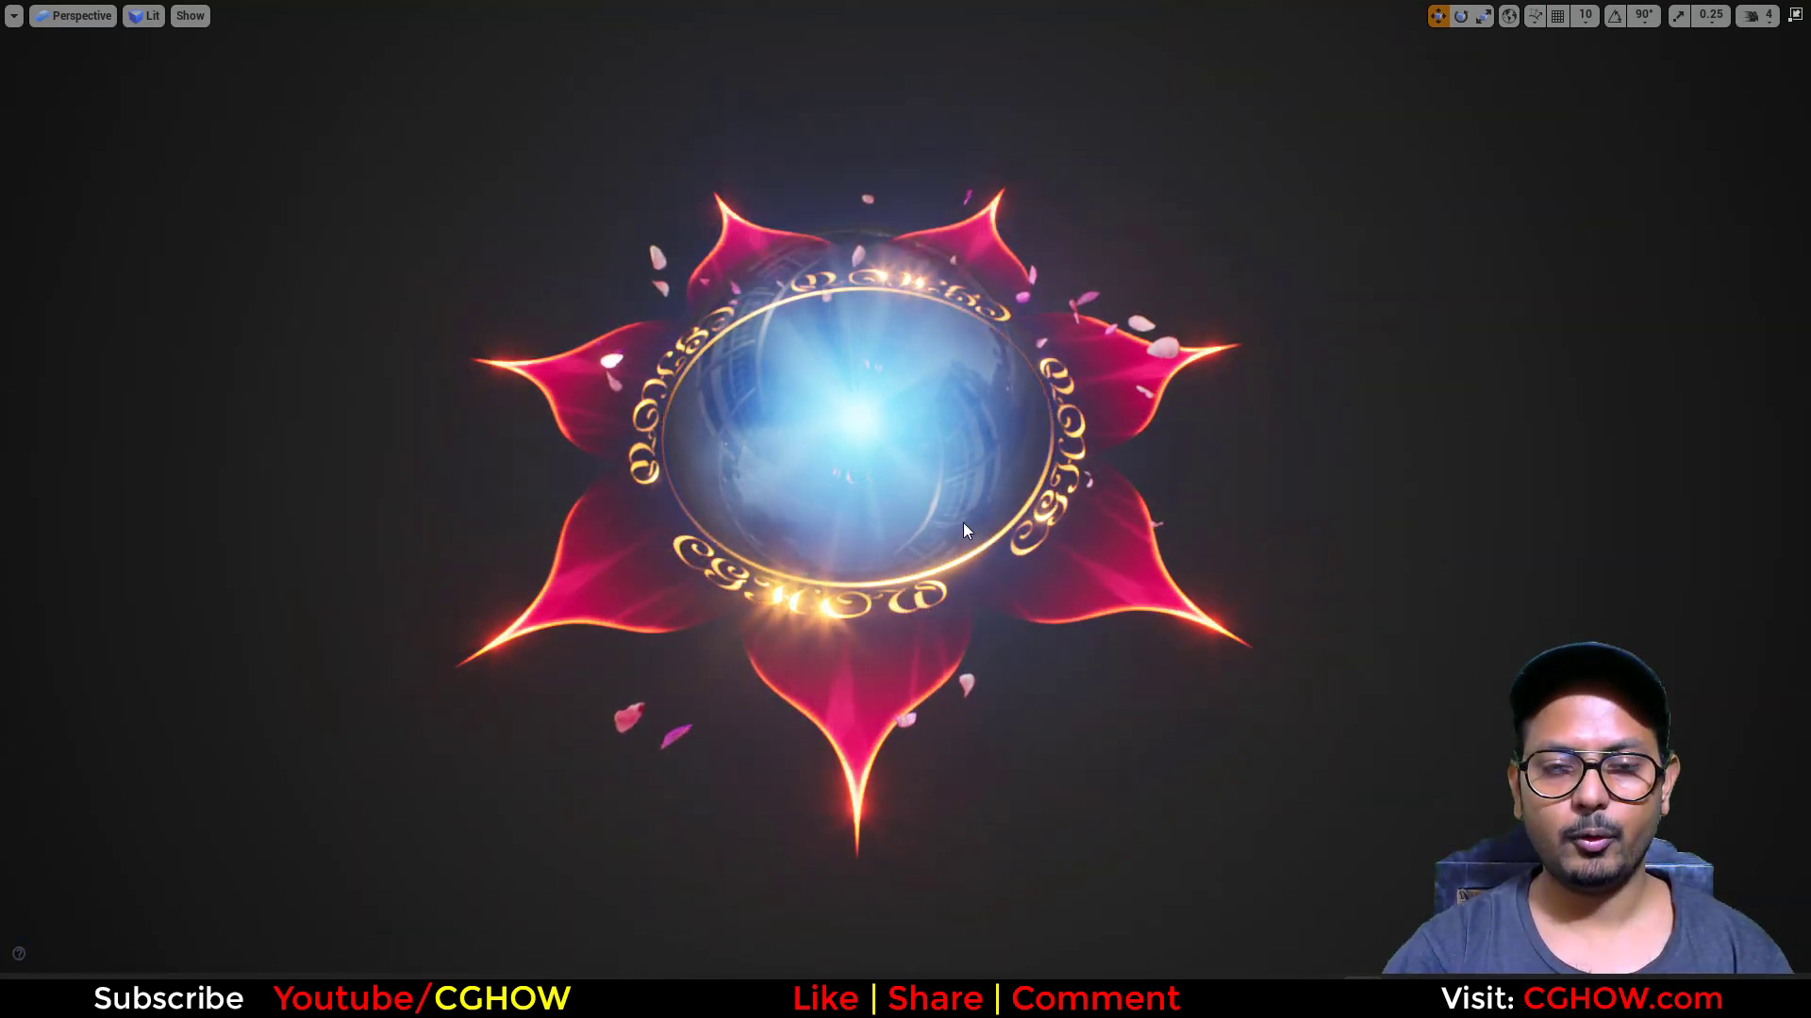
Step: Examine the glass sphere, golden text ring and petals of the effect from above and at an angle
left_click_drag(952, 603, 887, 603, "alt")
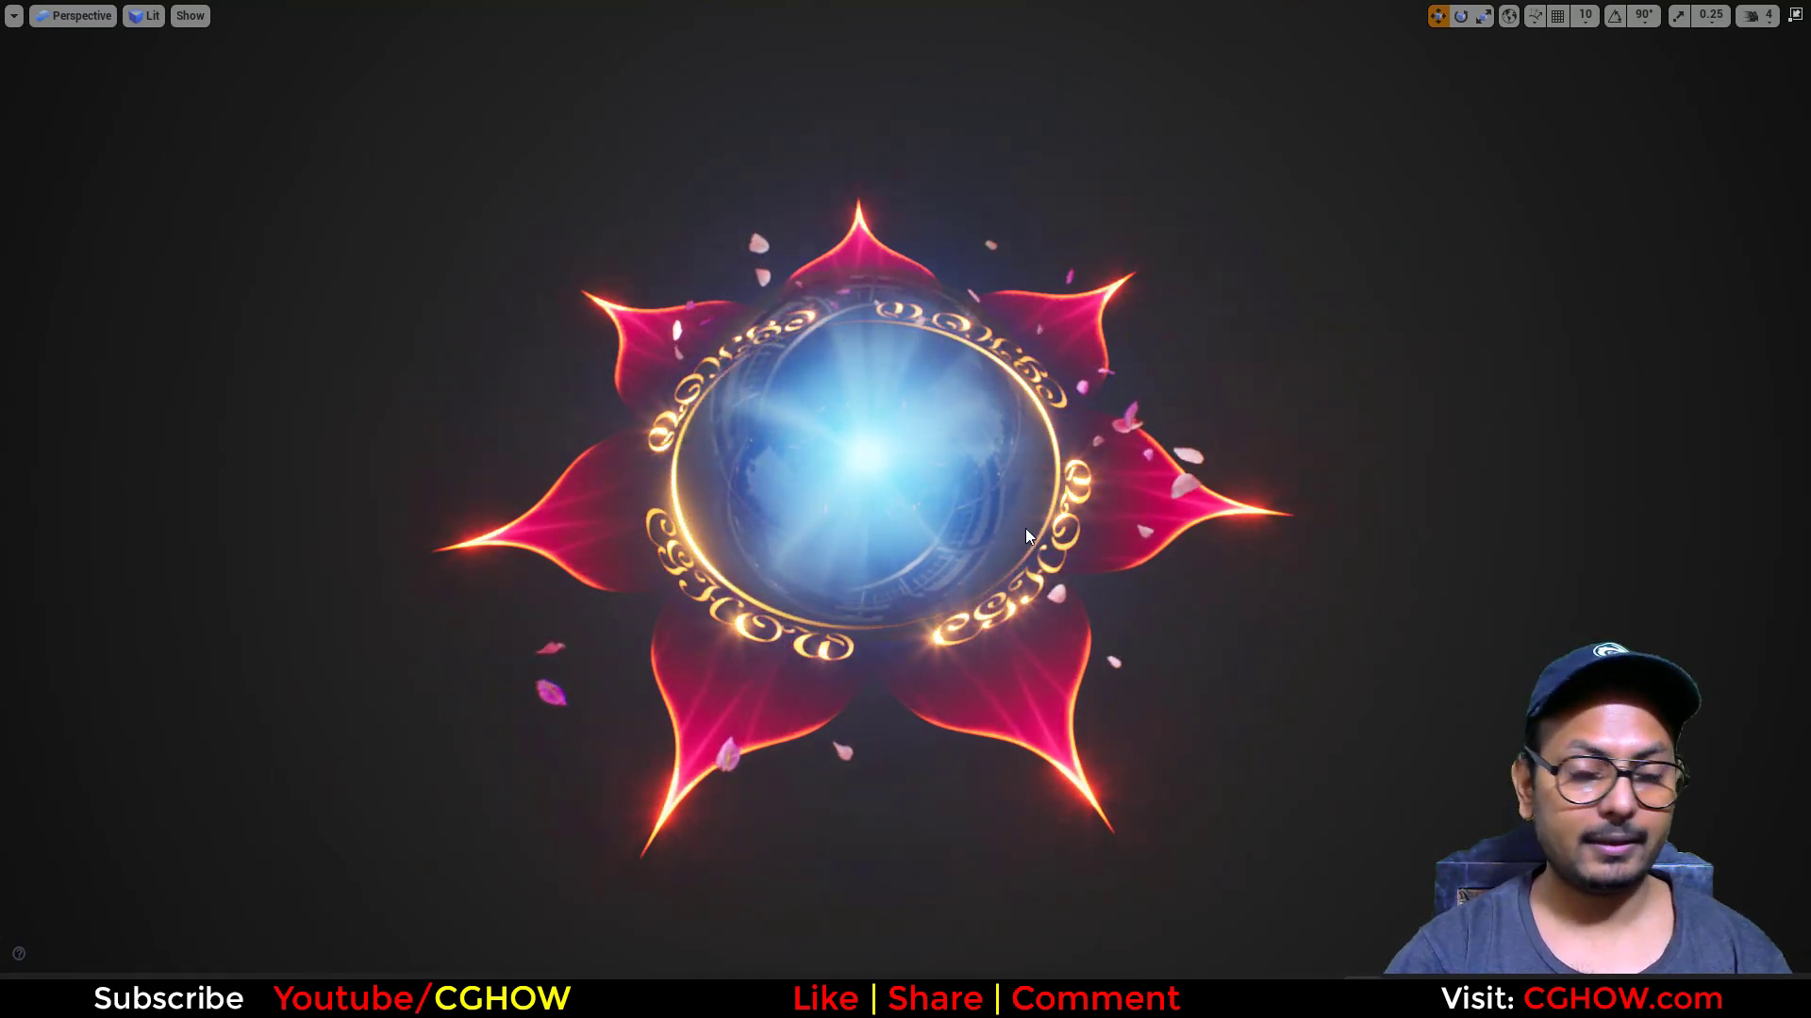
left_click_drag(843, 591, 762, 654, "alt")
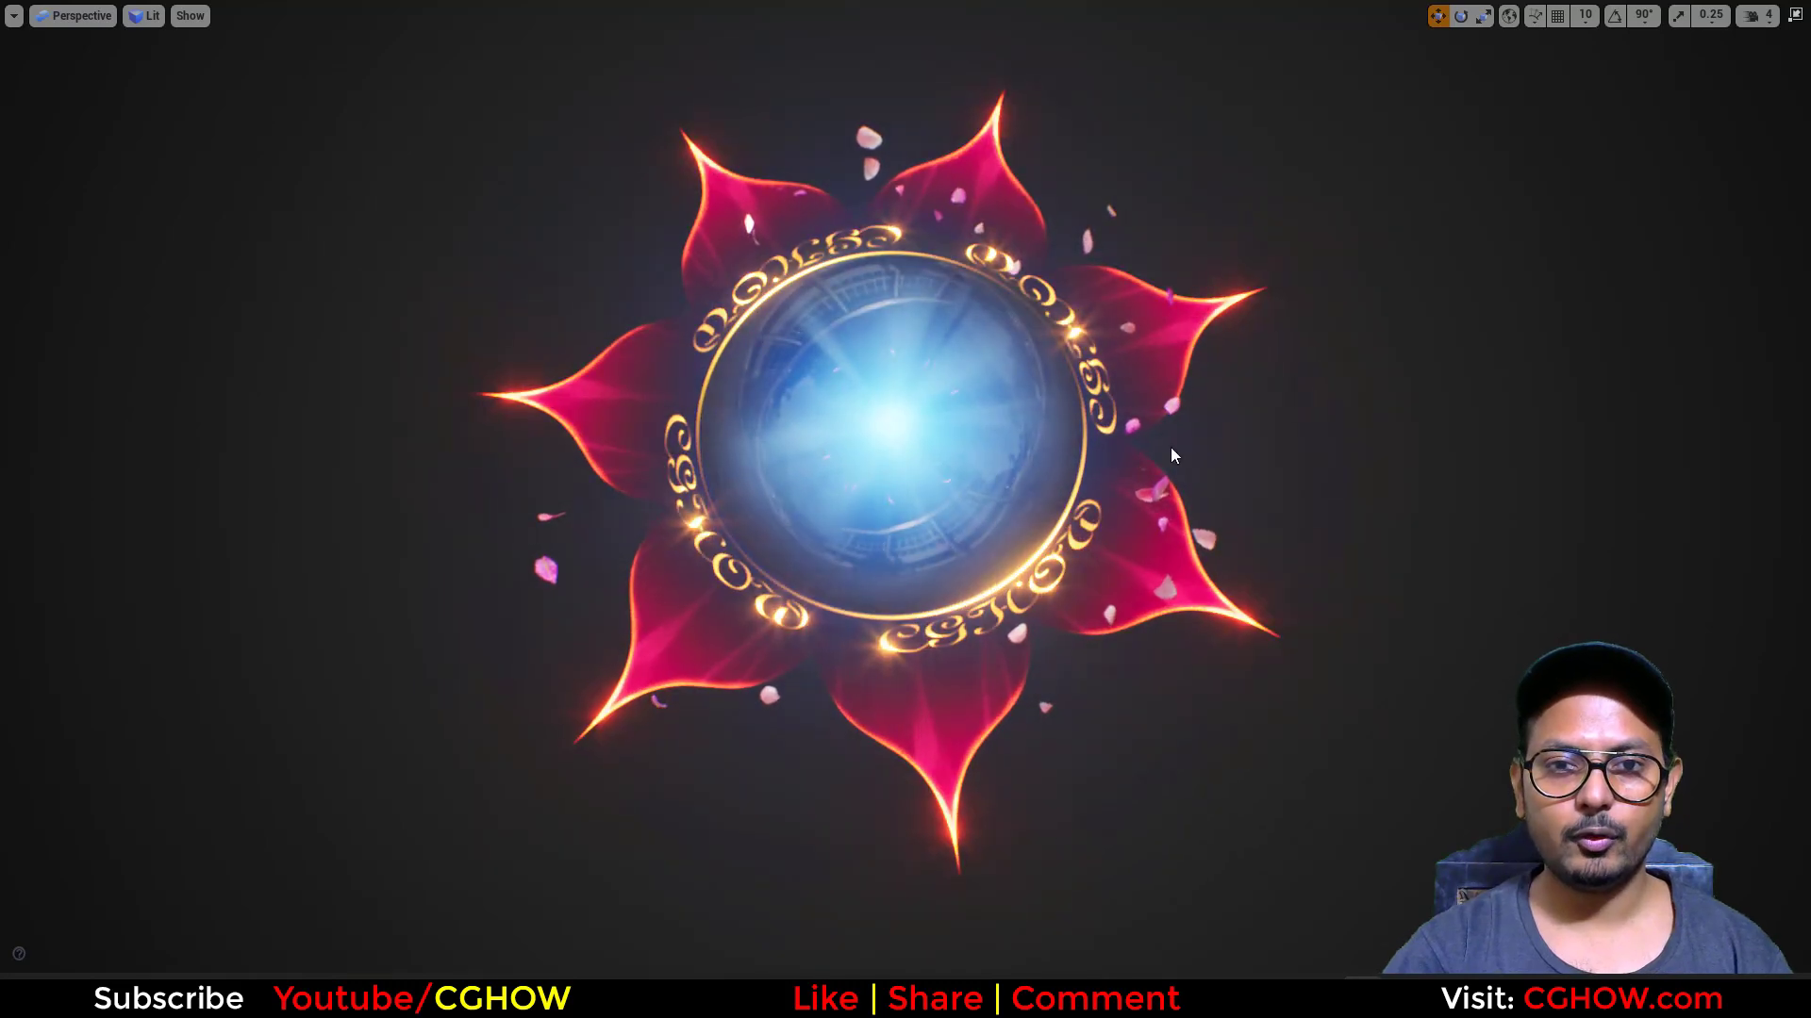
left_click_drag(828, 503, 873, 547, "alt")
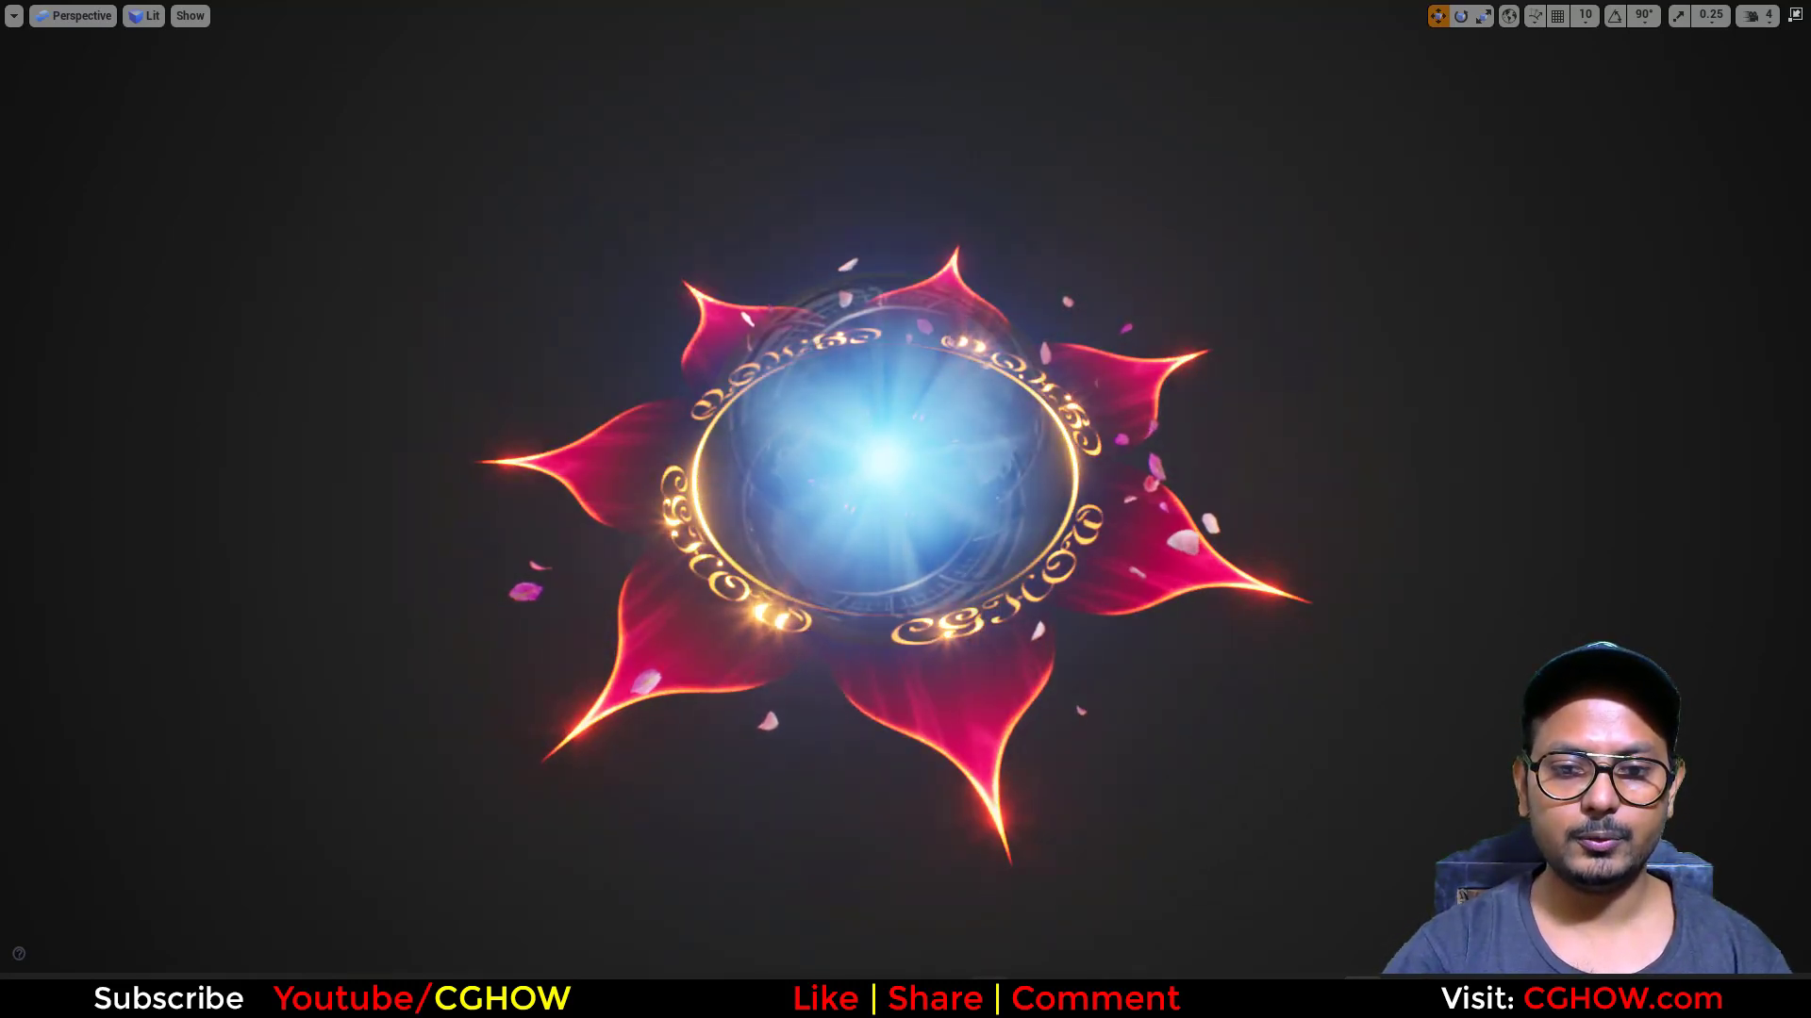
Step: Switch to the browser and look through the uploaded videos on the CGHOW YouTube channel
left_click(989, 996)
left_click(104, 15)
scroll(884, 653, "up", 4)
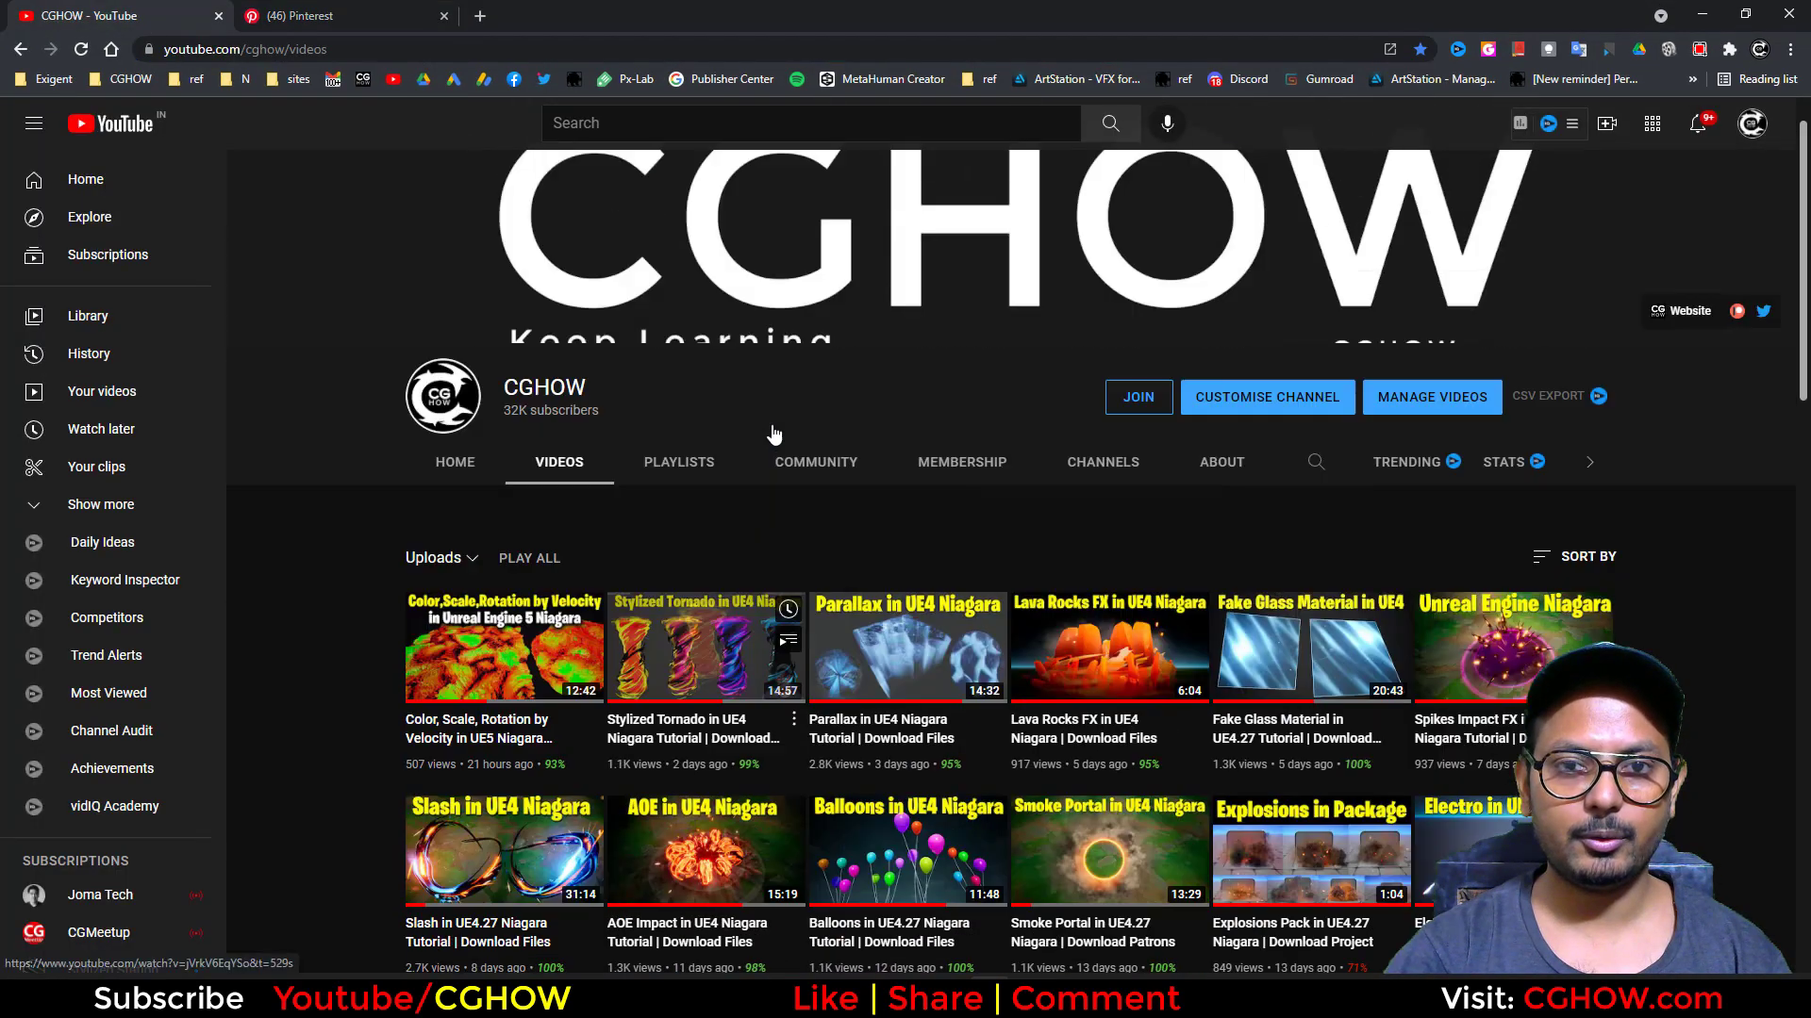
scroll(885, 666, "down", 4)
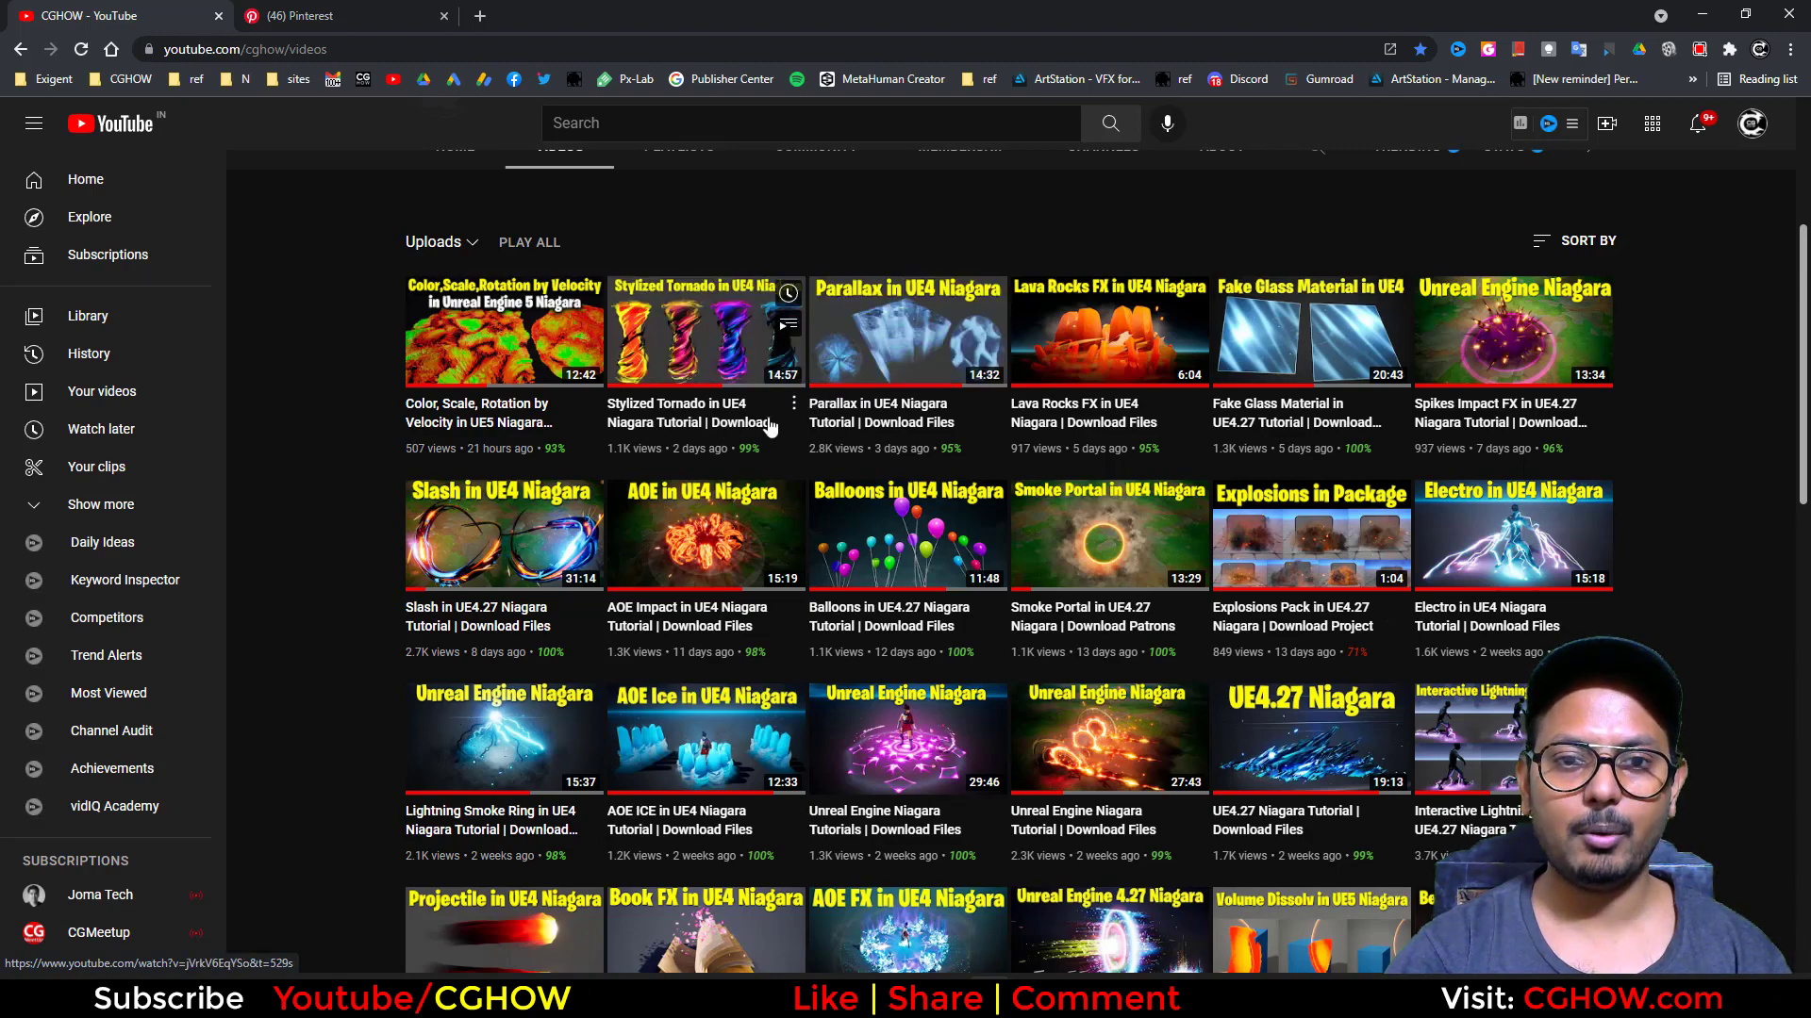
left_click(1697, 14)
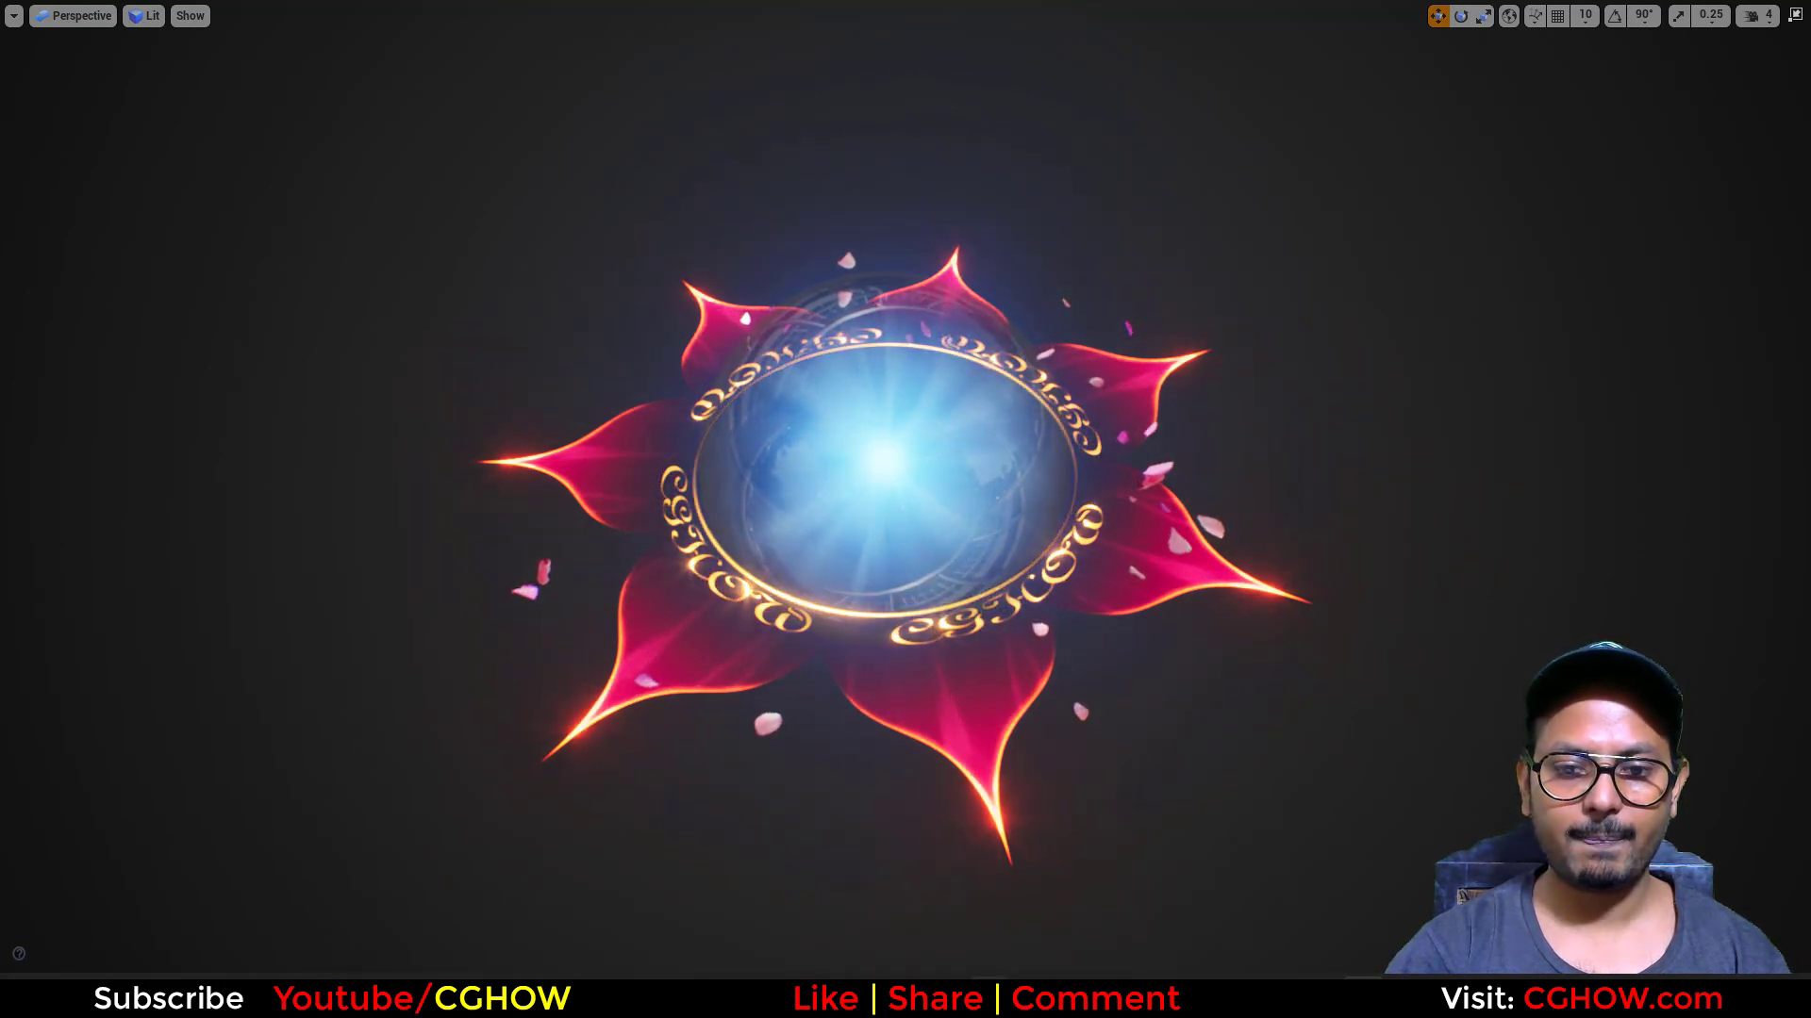
Step: Search the CGHOW YouTube channel for "flower" and look through the flower effect tutorials
left_click(1363, 998)
scroll(1421, 239, "up", 4)
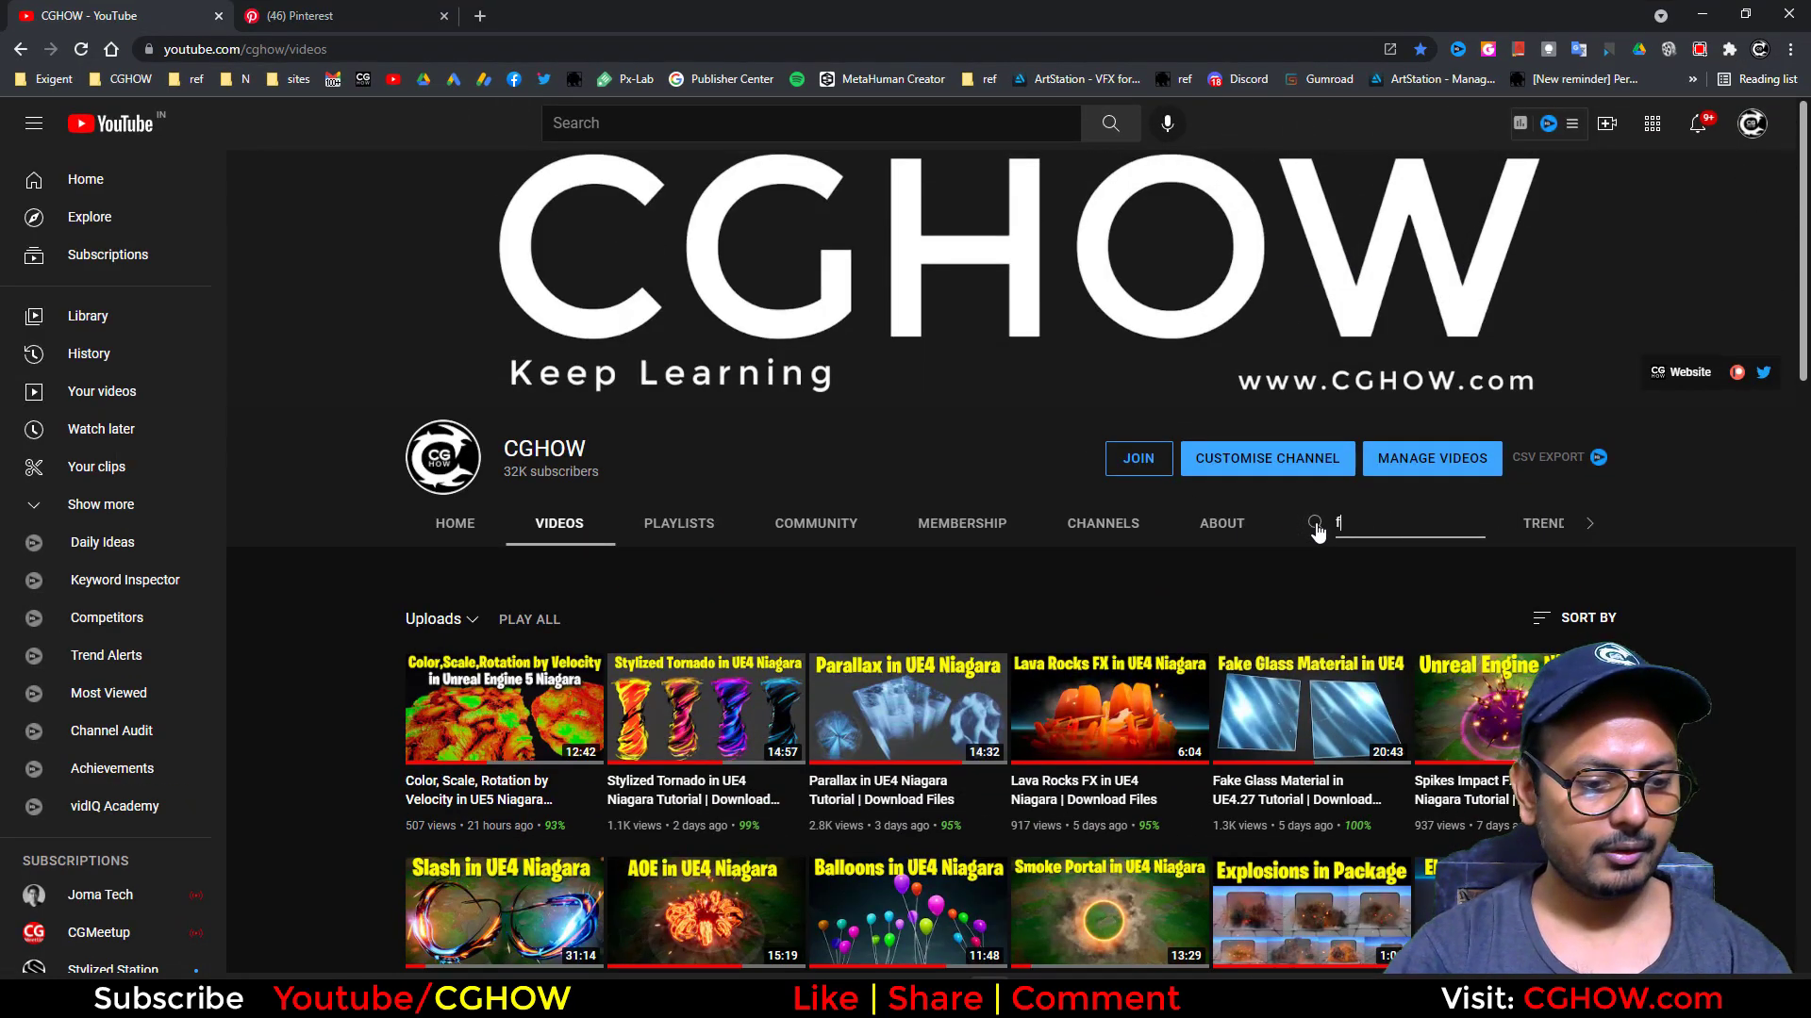
key("Return")
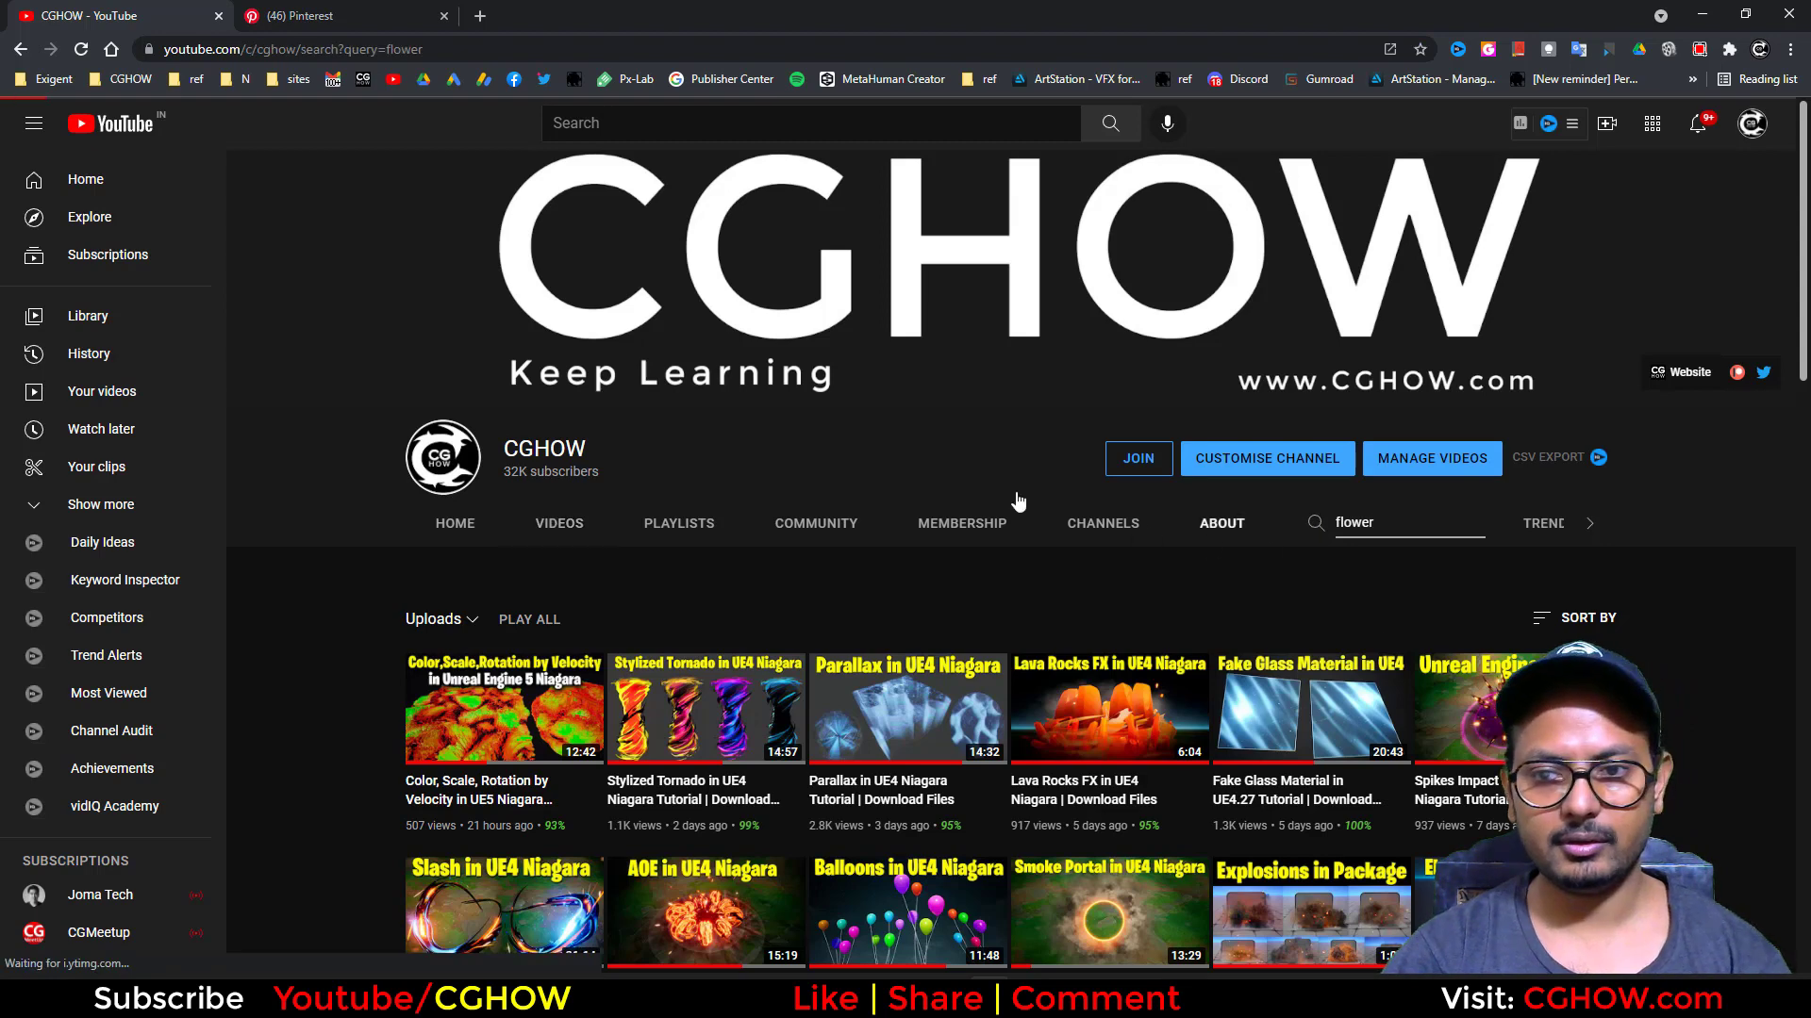
scroll(358, 528, "down", 4)
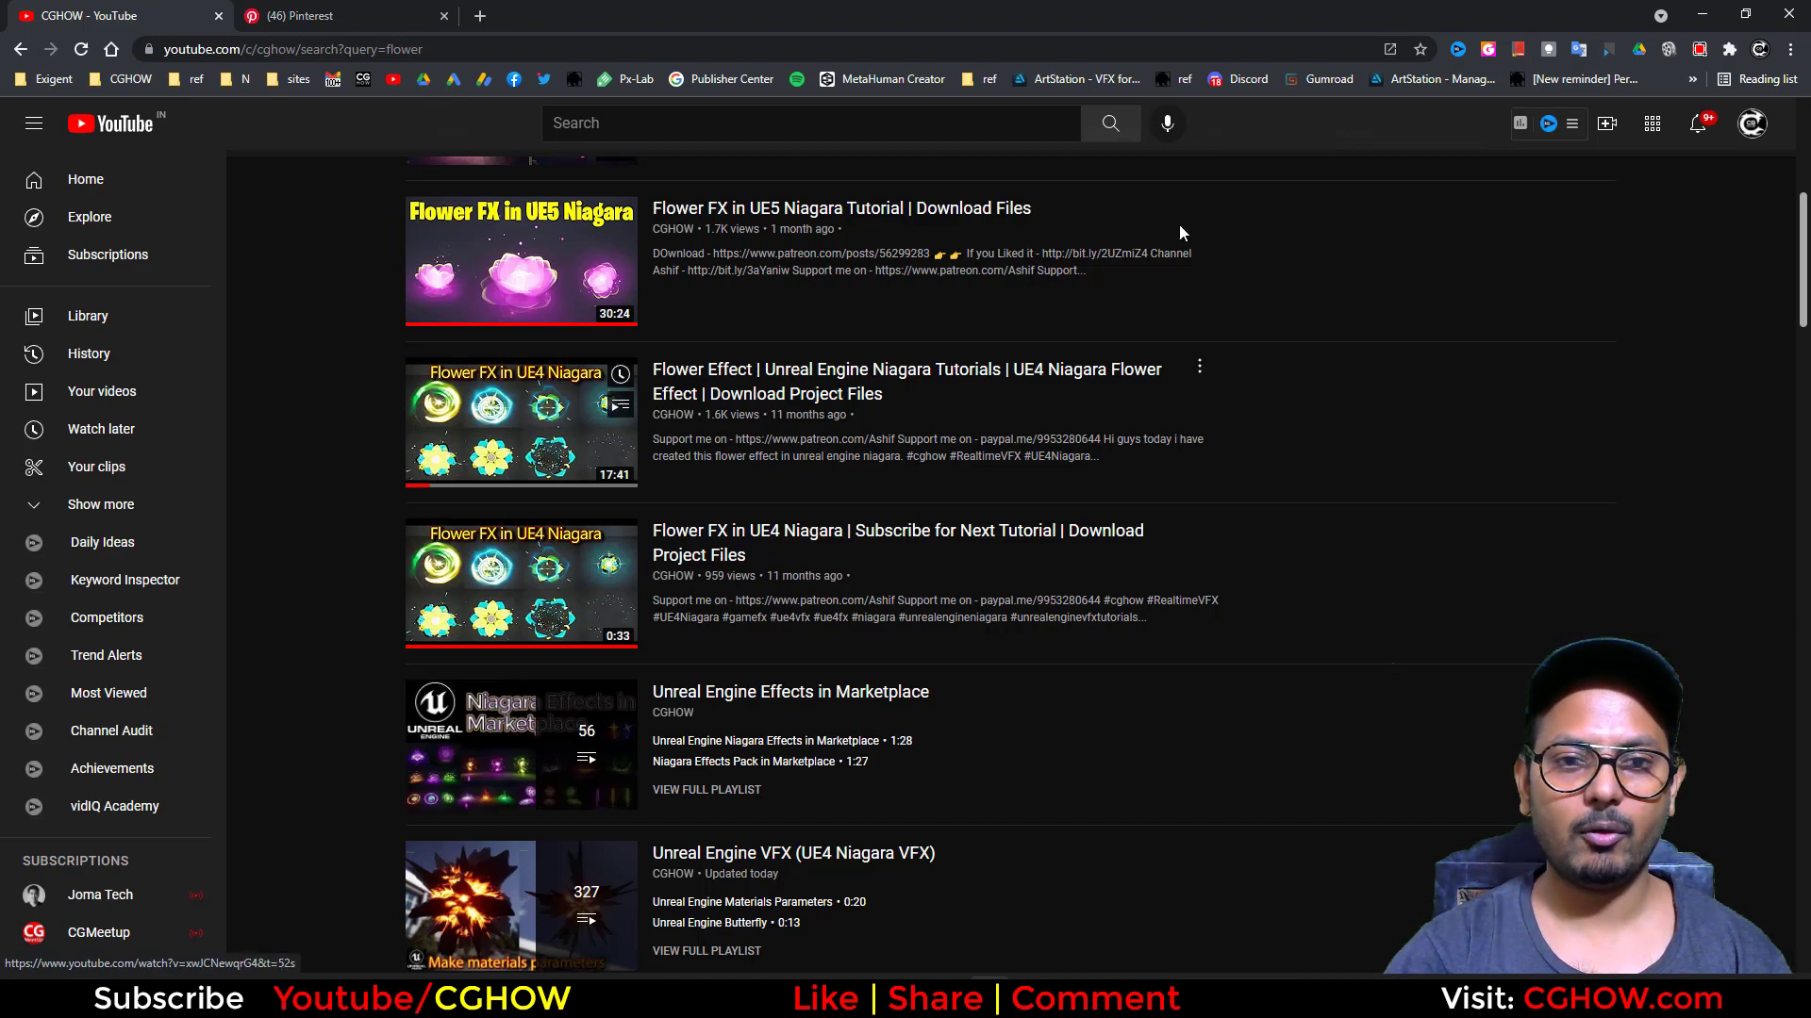
left_click(1702, 16)
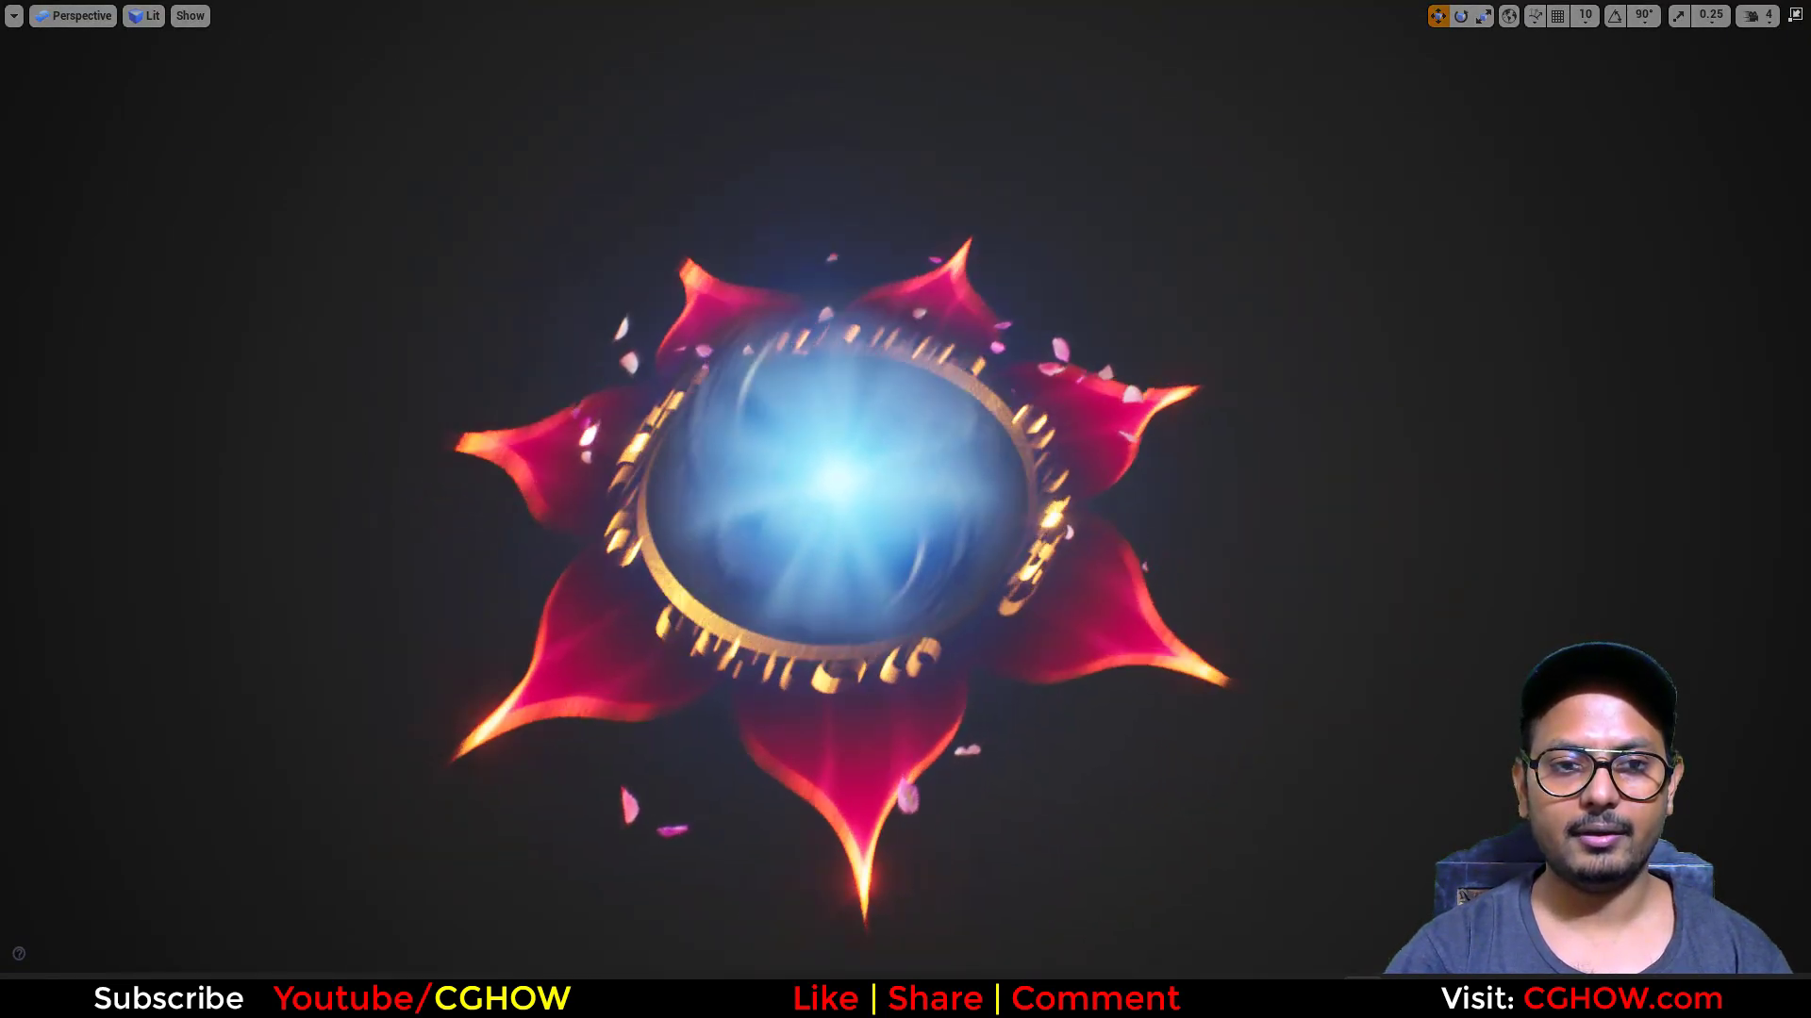
left_click(886, 997)
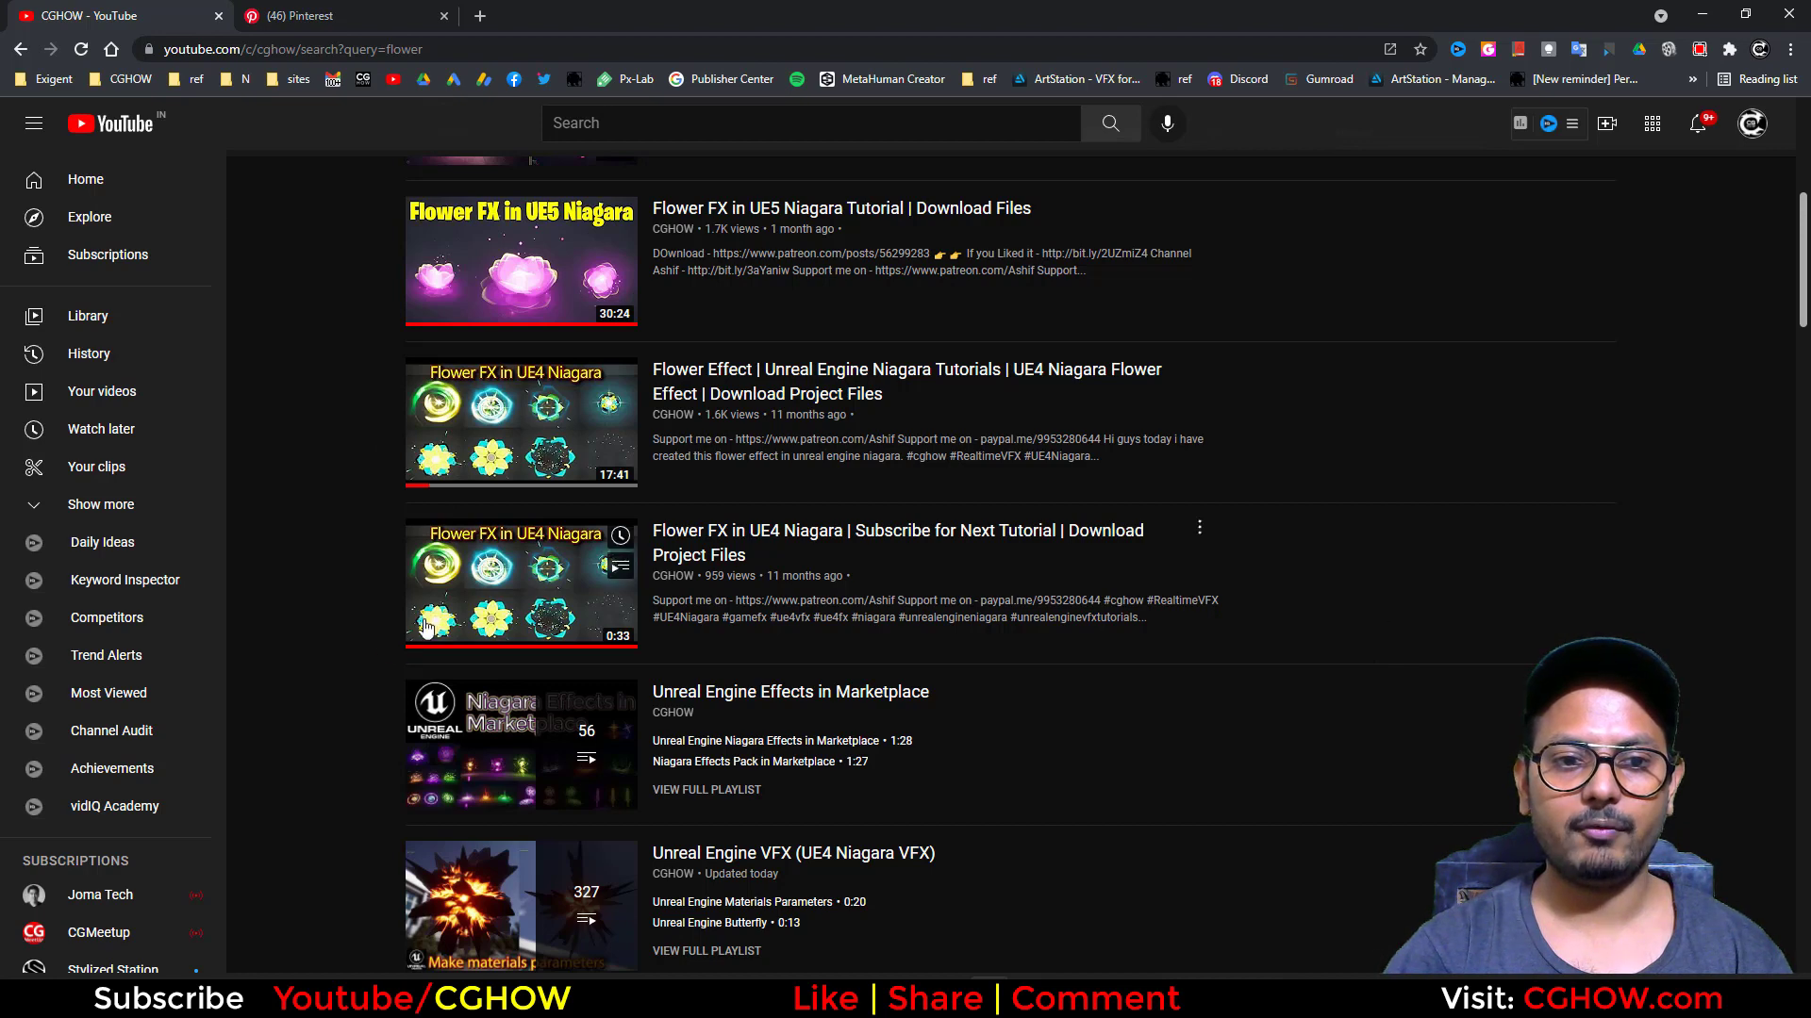
left_click(1701, 14)
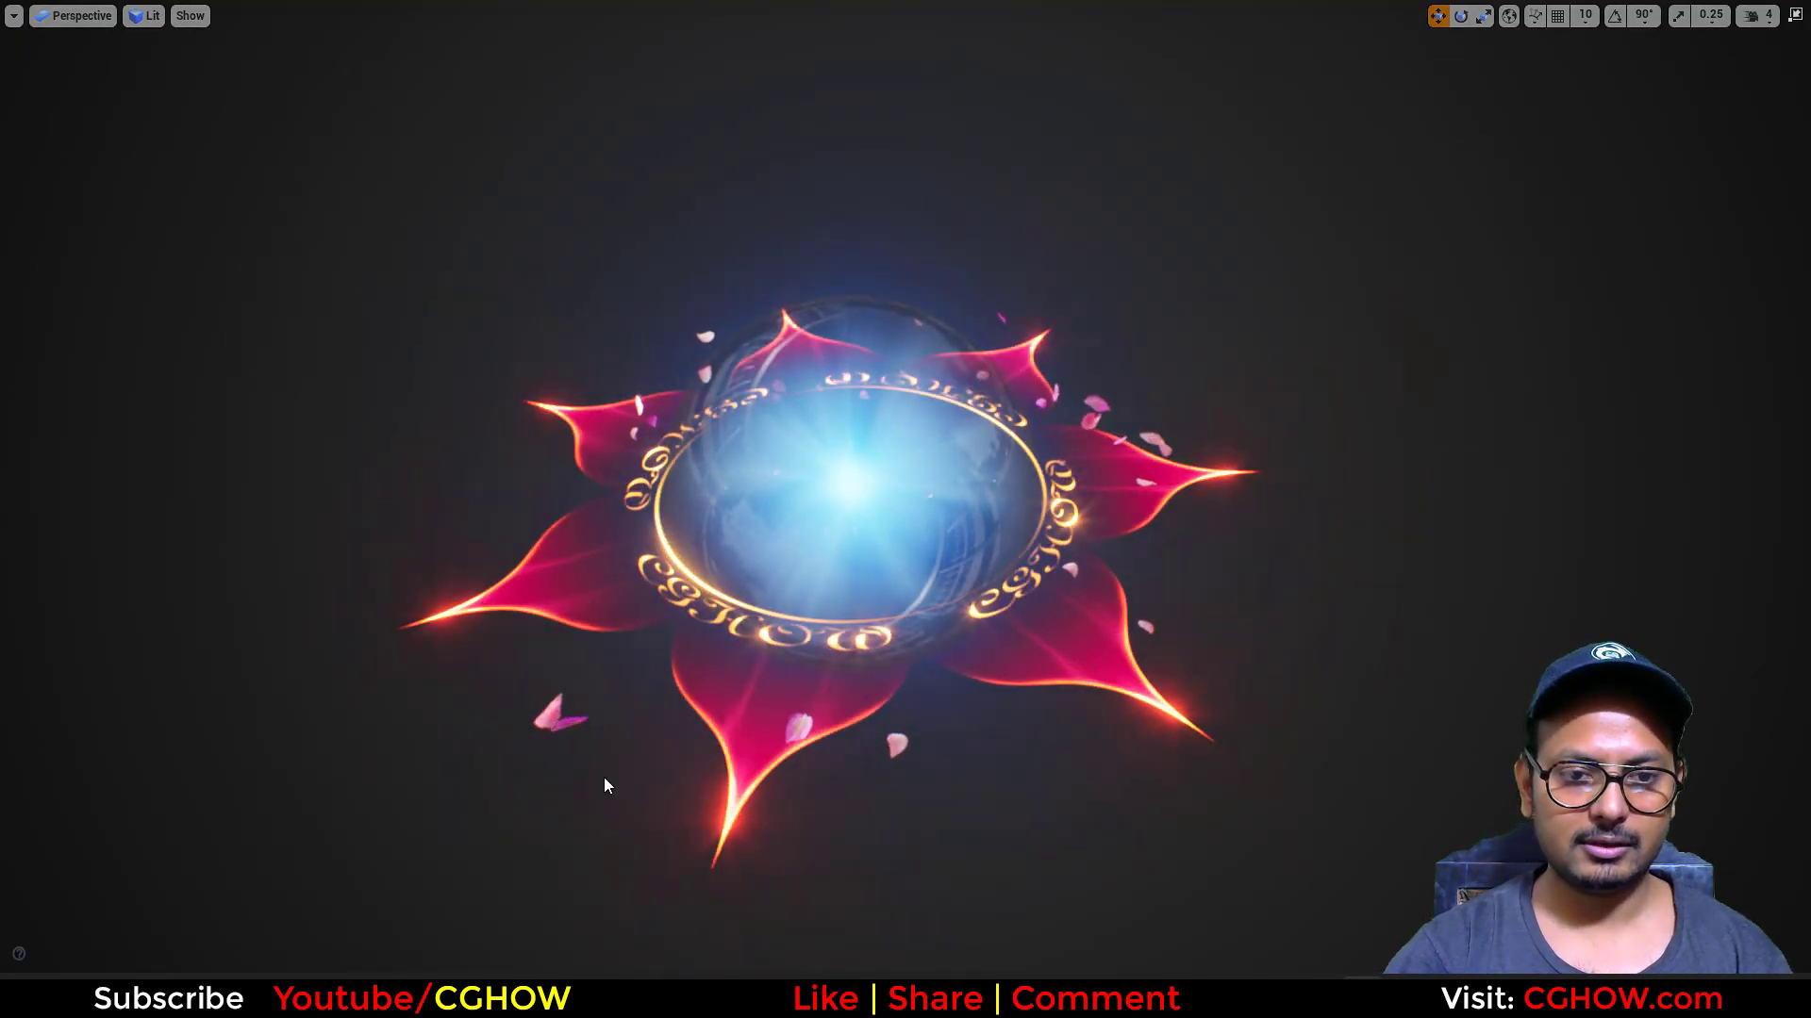
Step: Look over the CGHOW channel's home page and playlists, and open the channel's videos page in a new browser tab
left_click(989, 996)
scroll(459, 545, "up", 6)
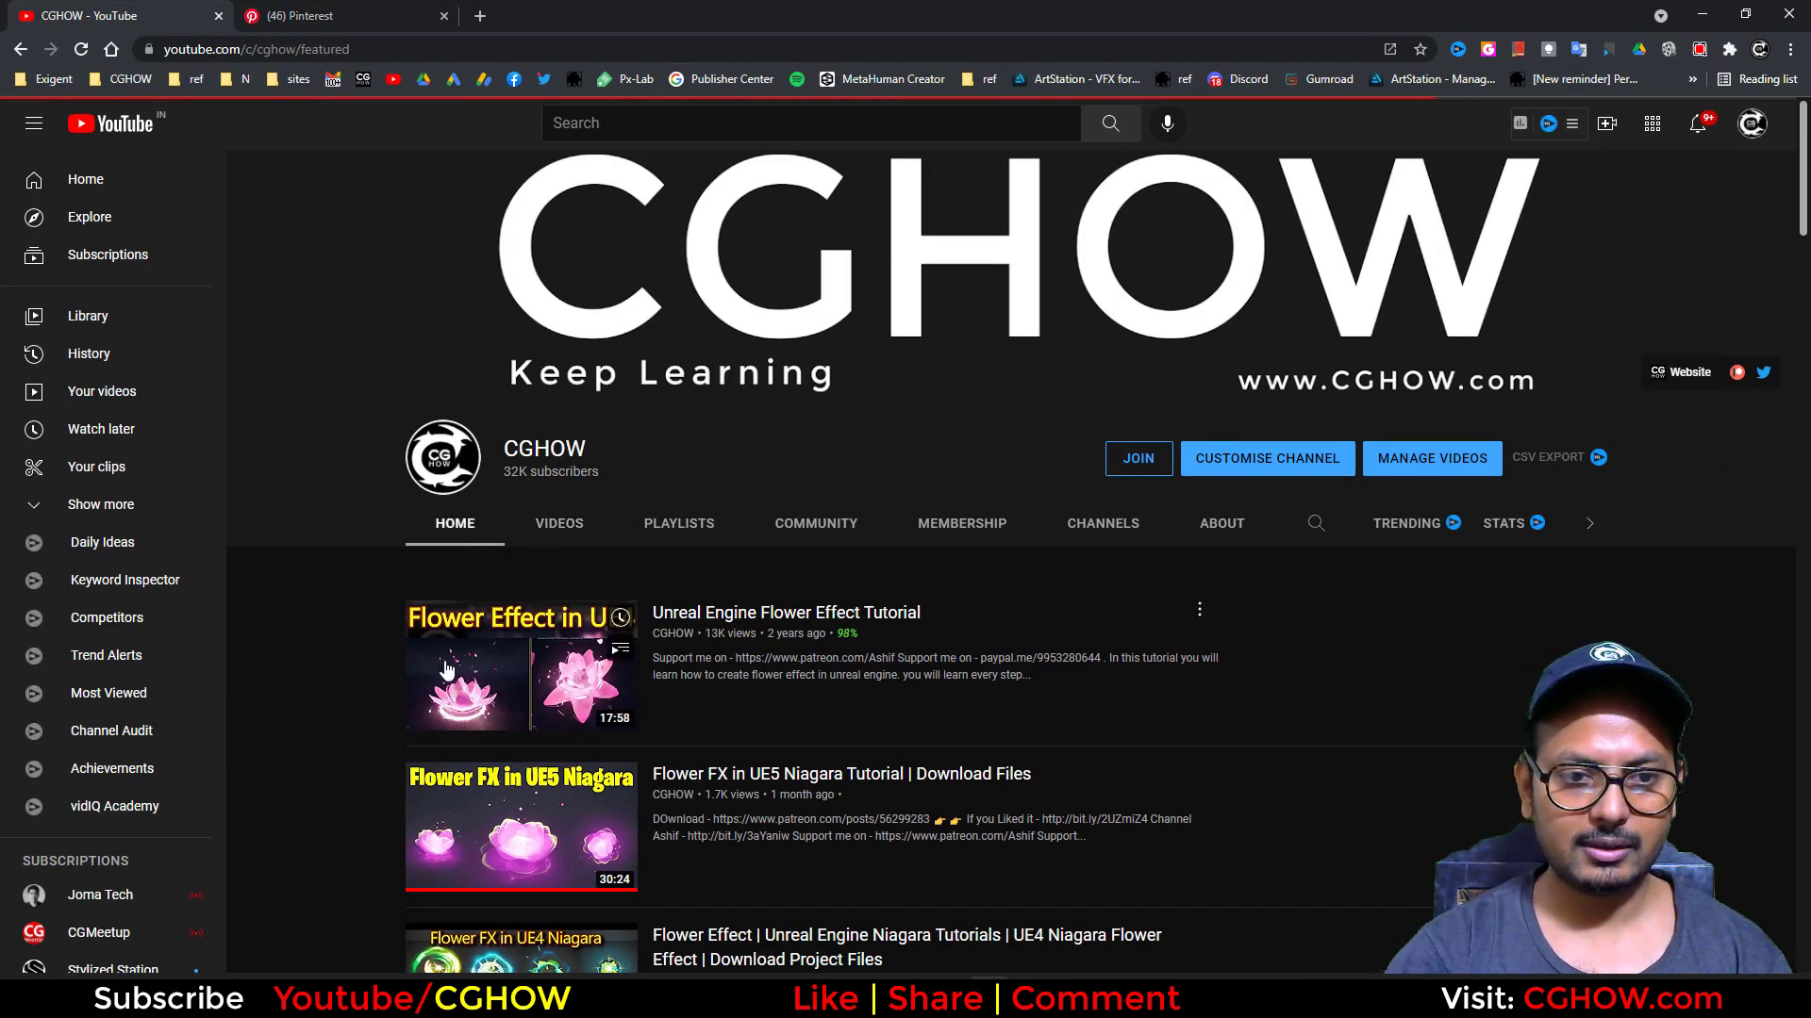
scroll(516, 811, "down", 3)
scroll(534, 437, "up", 2)
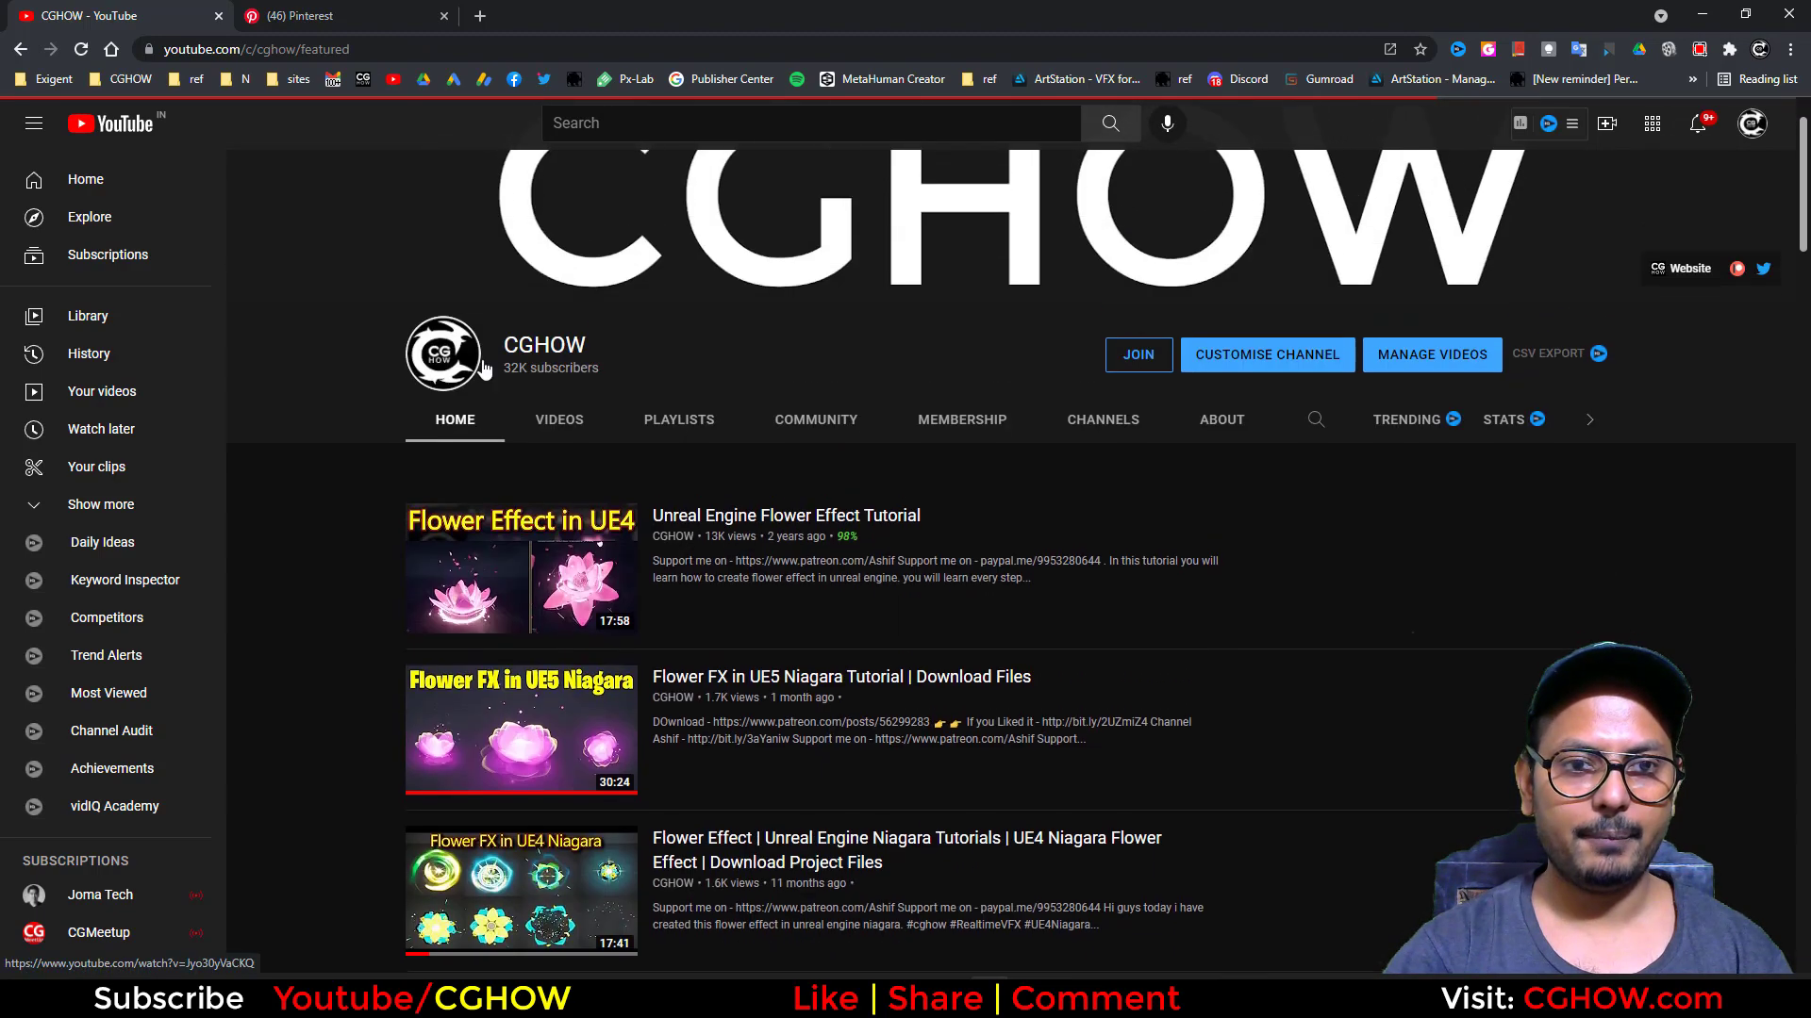
left_click(537, 434)
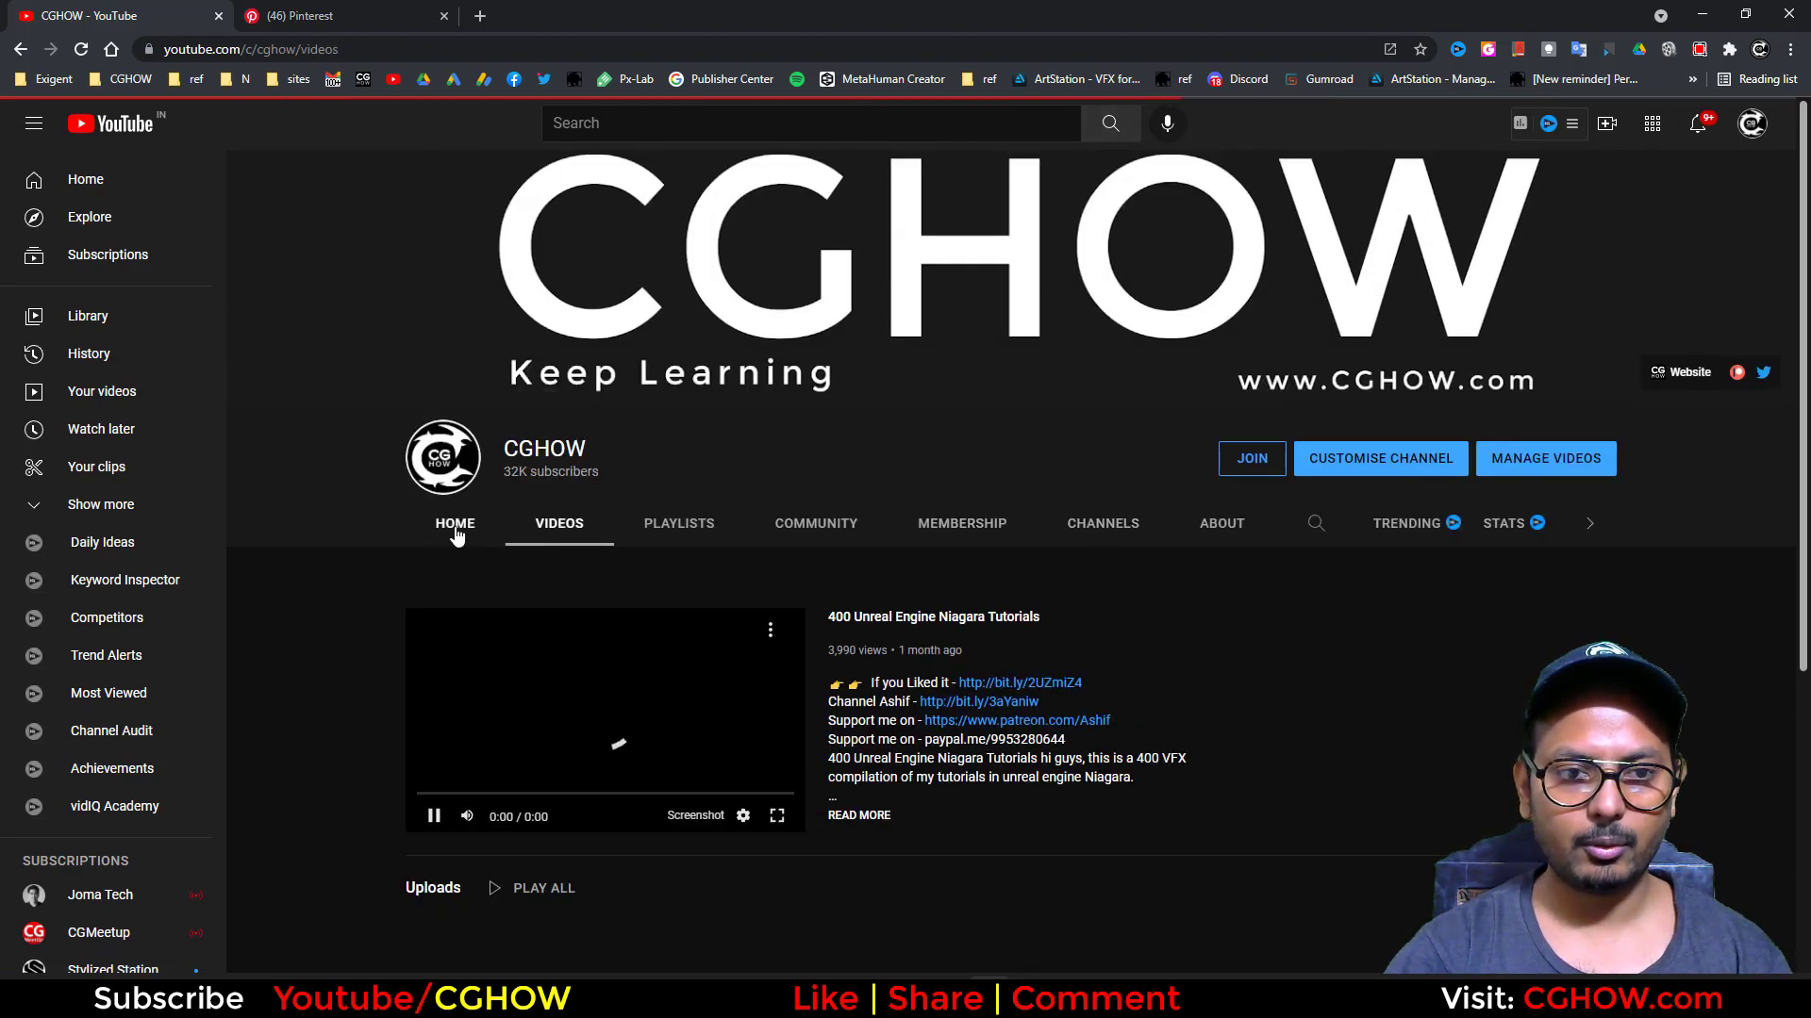
scroll(854, 519, "down", 5)
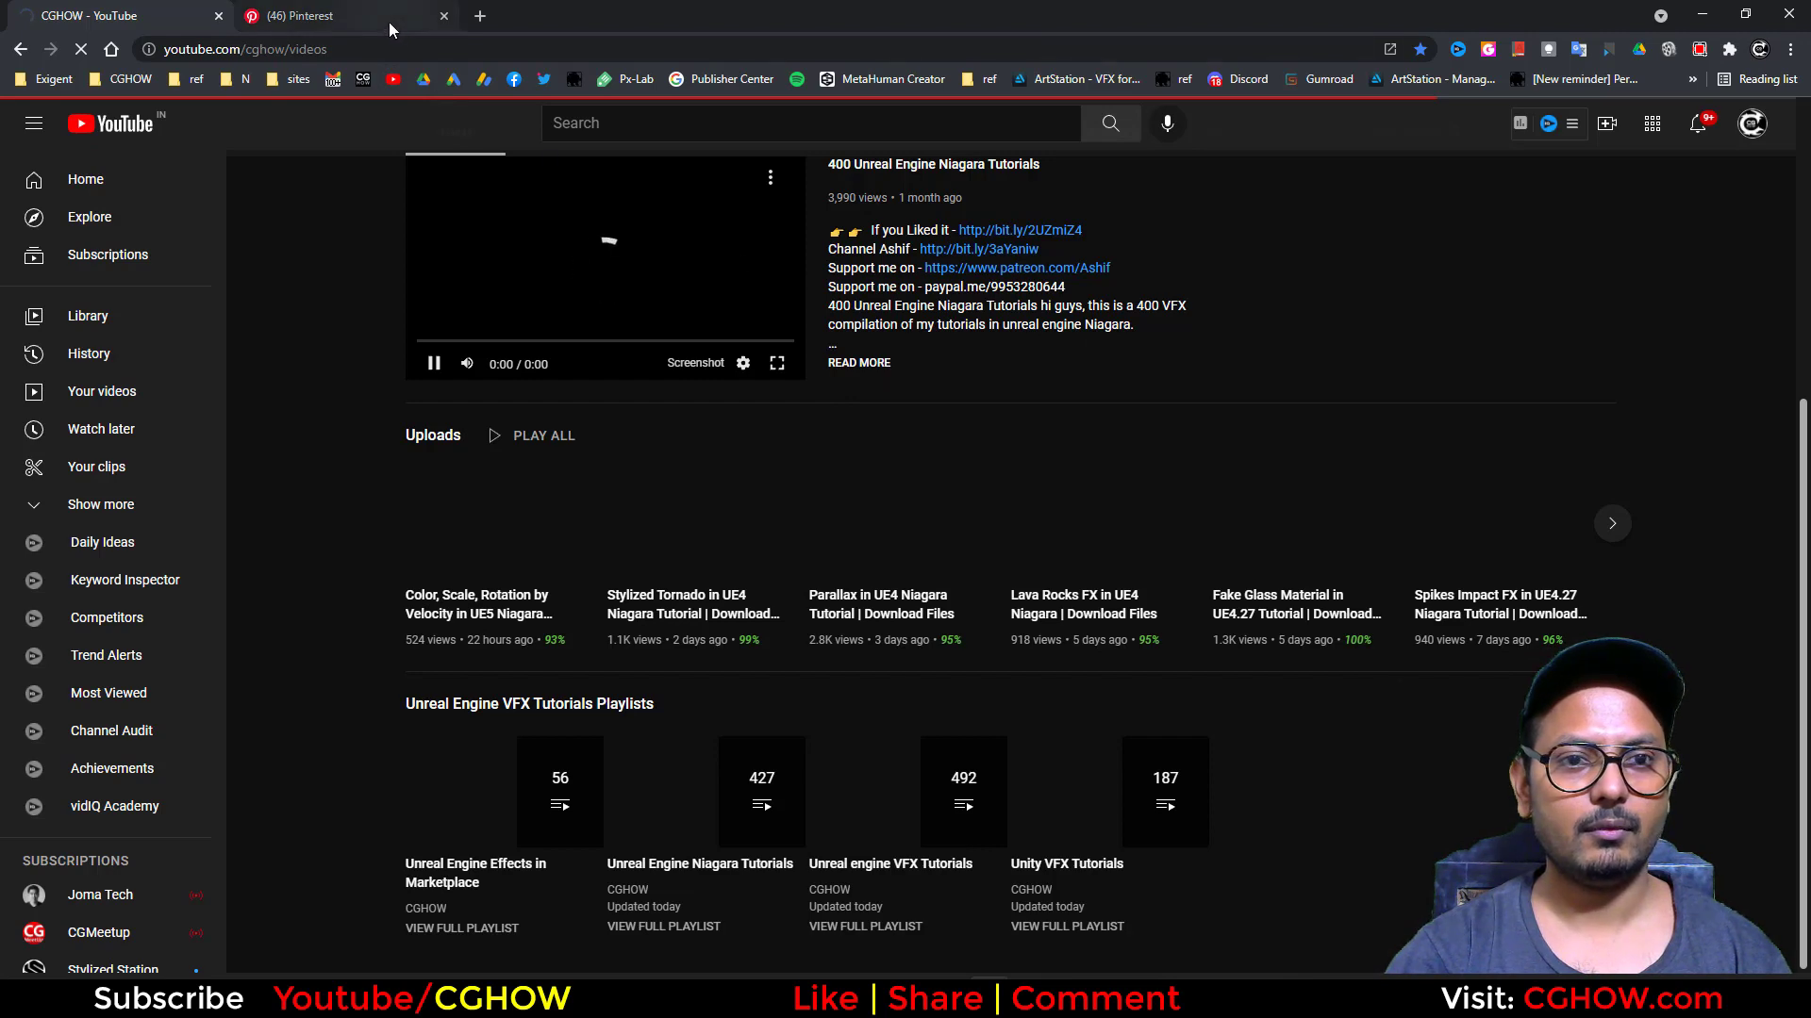
scroll(1326, 614, "up", 2)
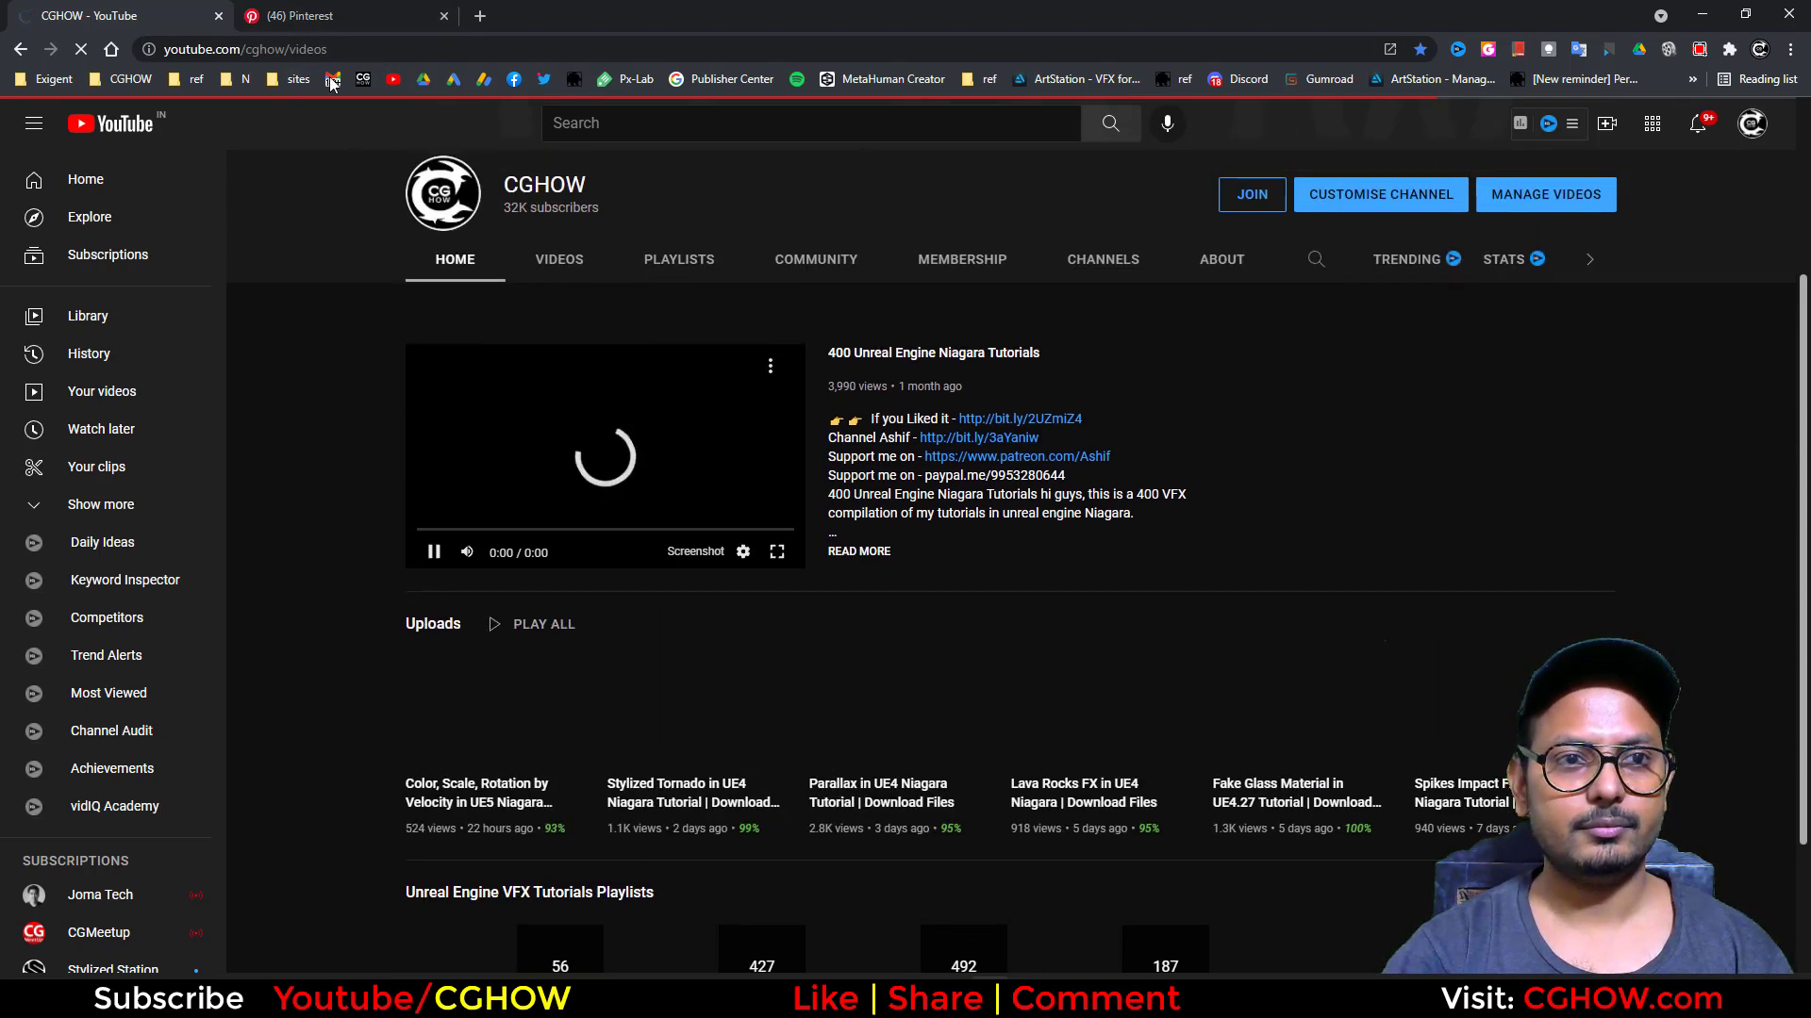
left_click(555, 13)
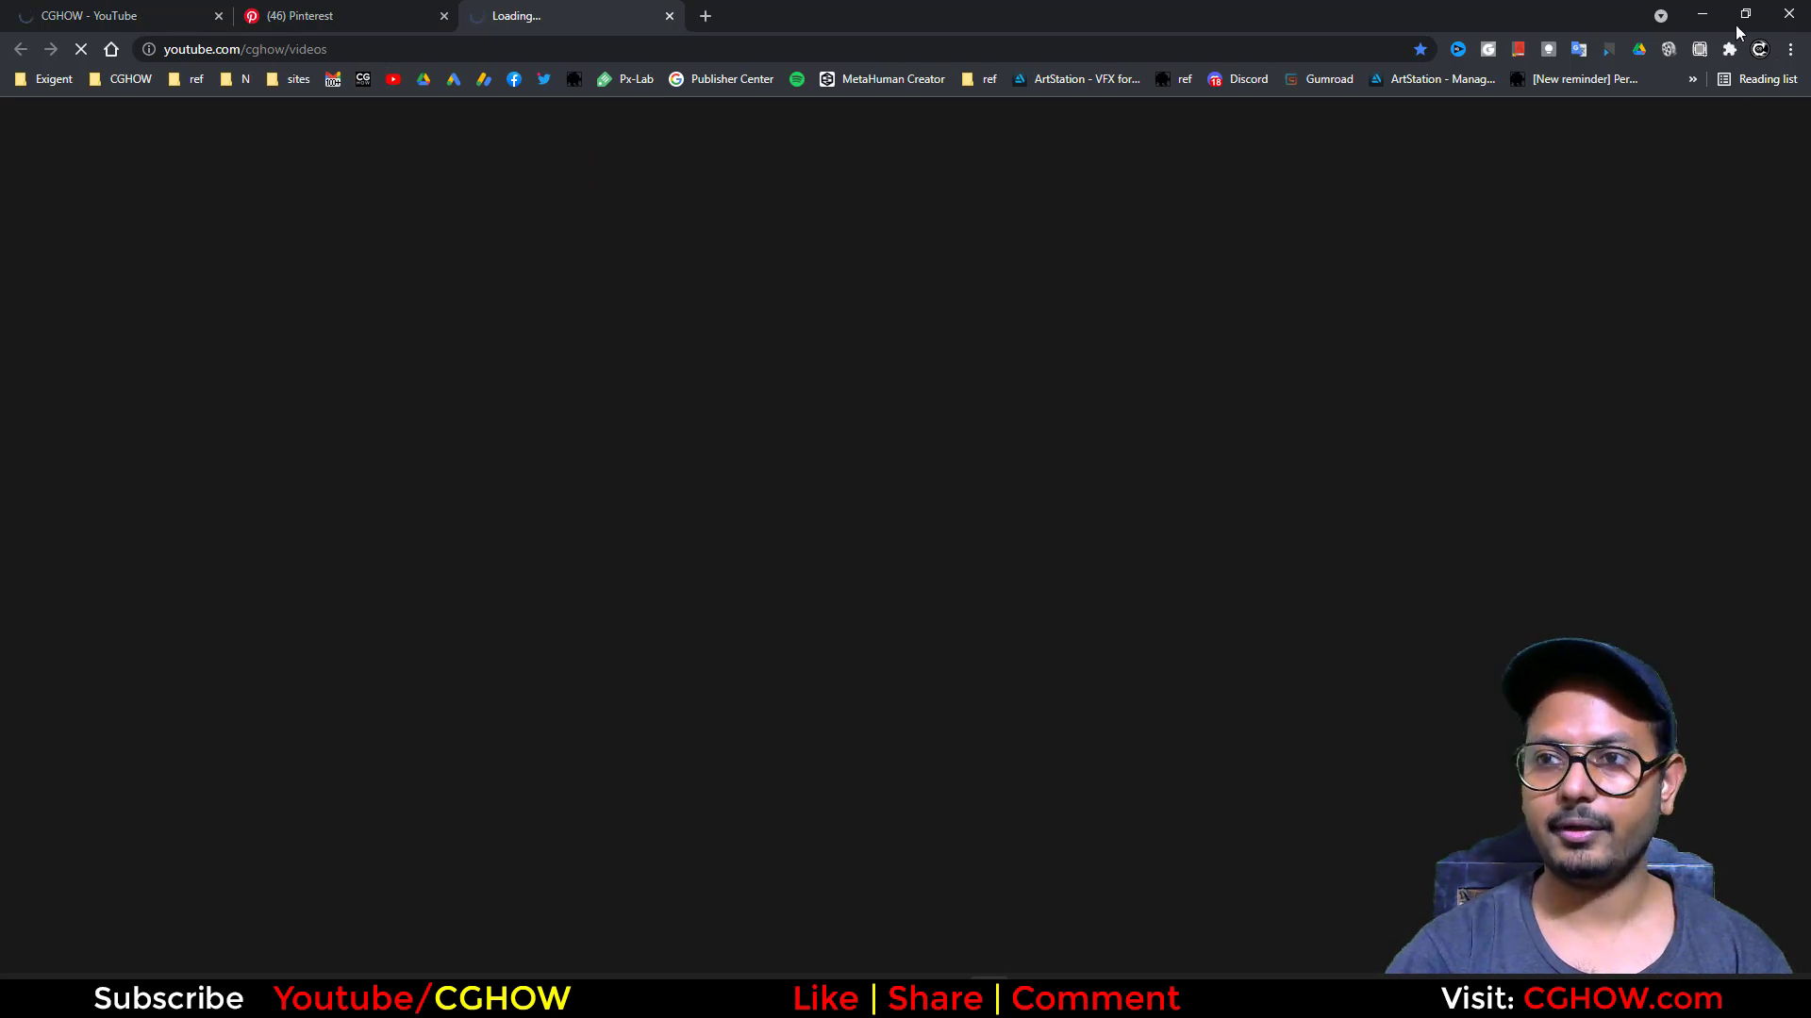
left_click(1697, 16)
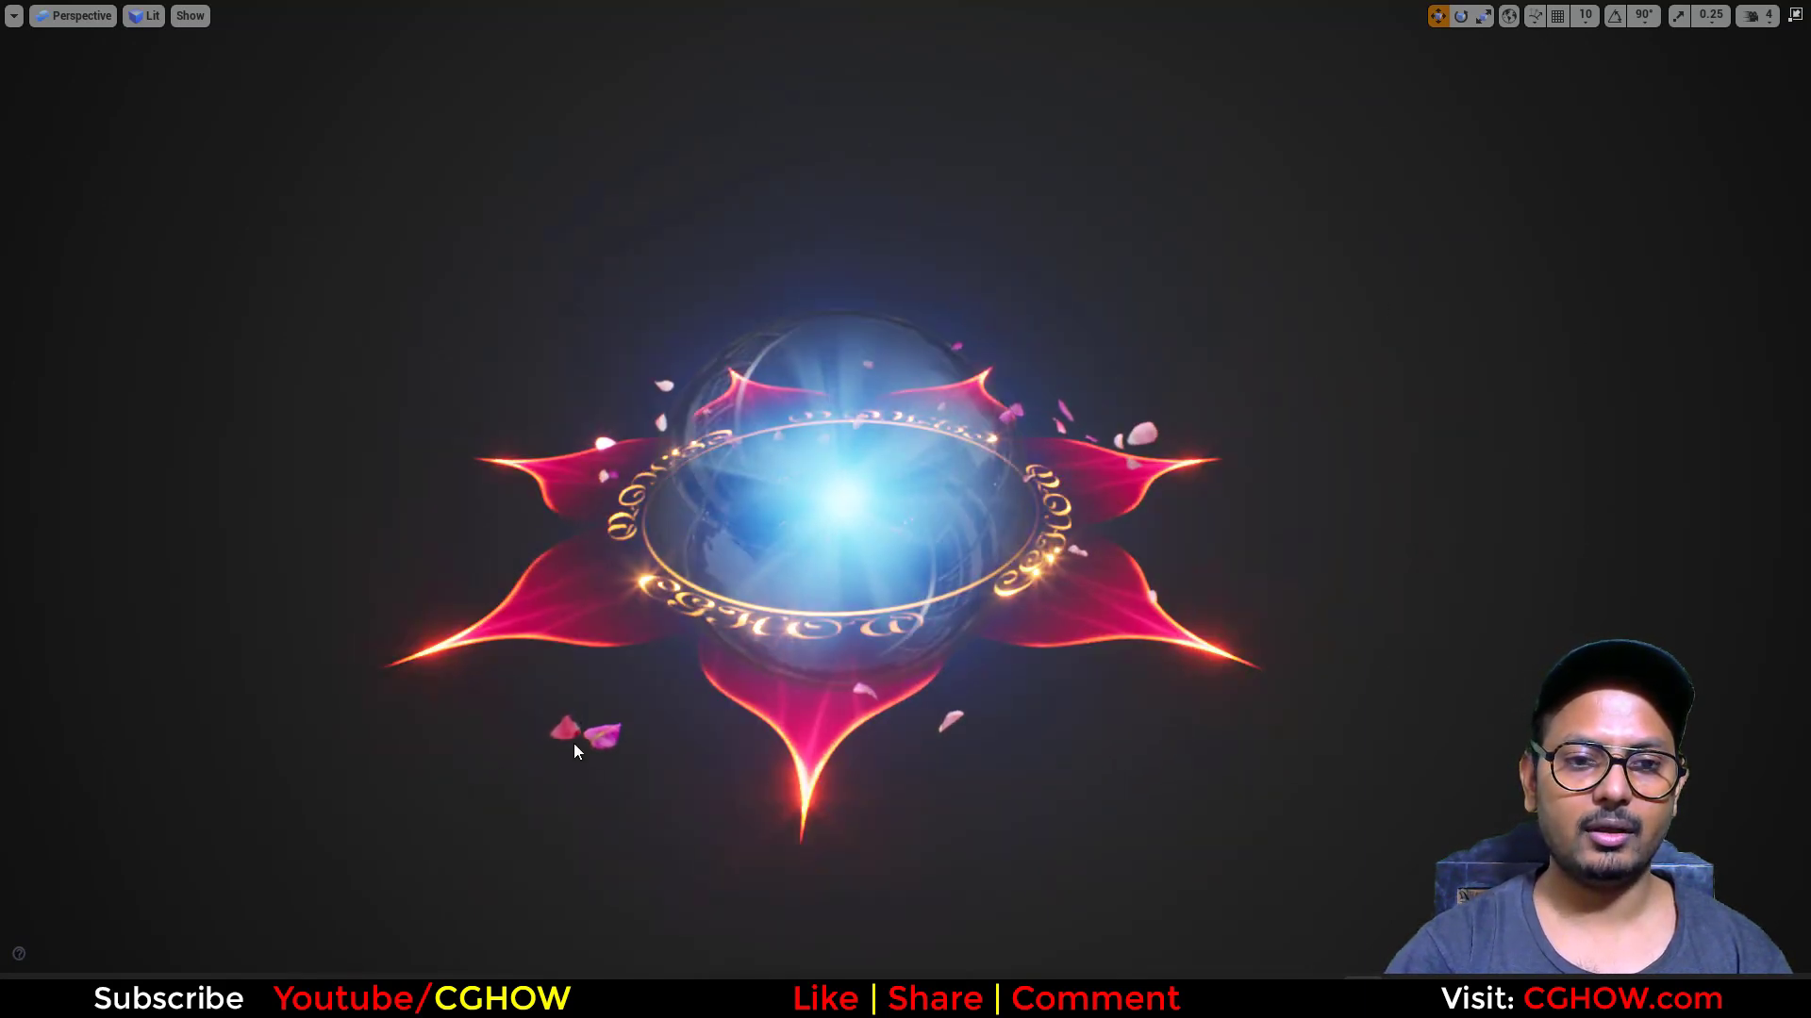
Step: View the effect from another angle, and look through the older Niagara tutorials on the channel's videos page in the browser
left_click_drag(812, 773, 722, 816, "alt")
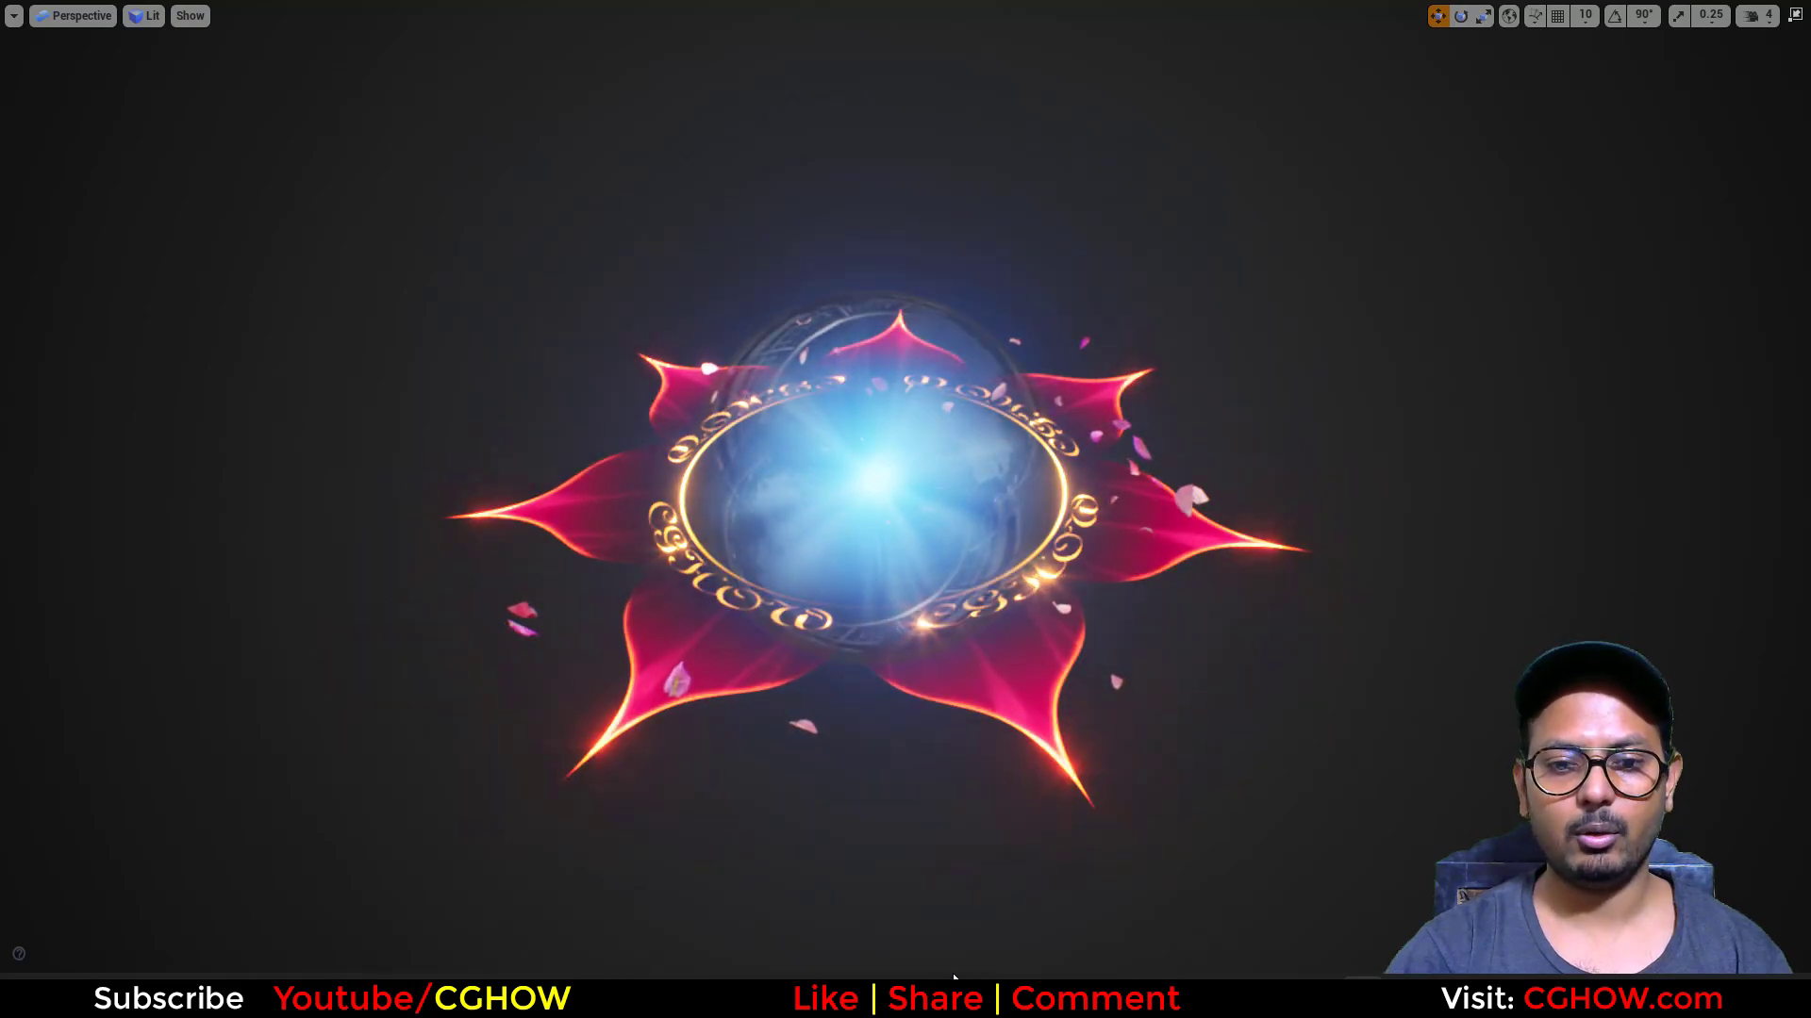
key("alt+Tab")
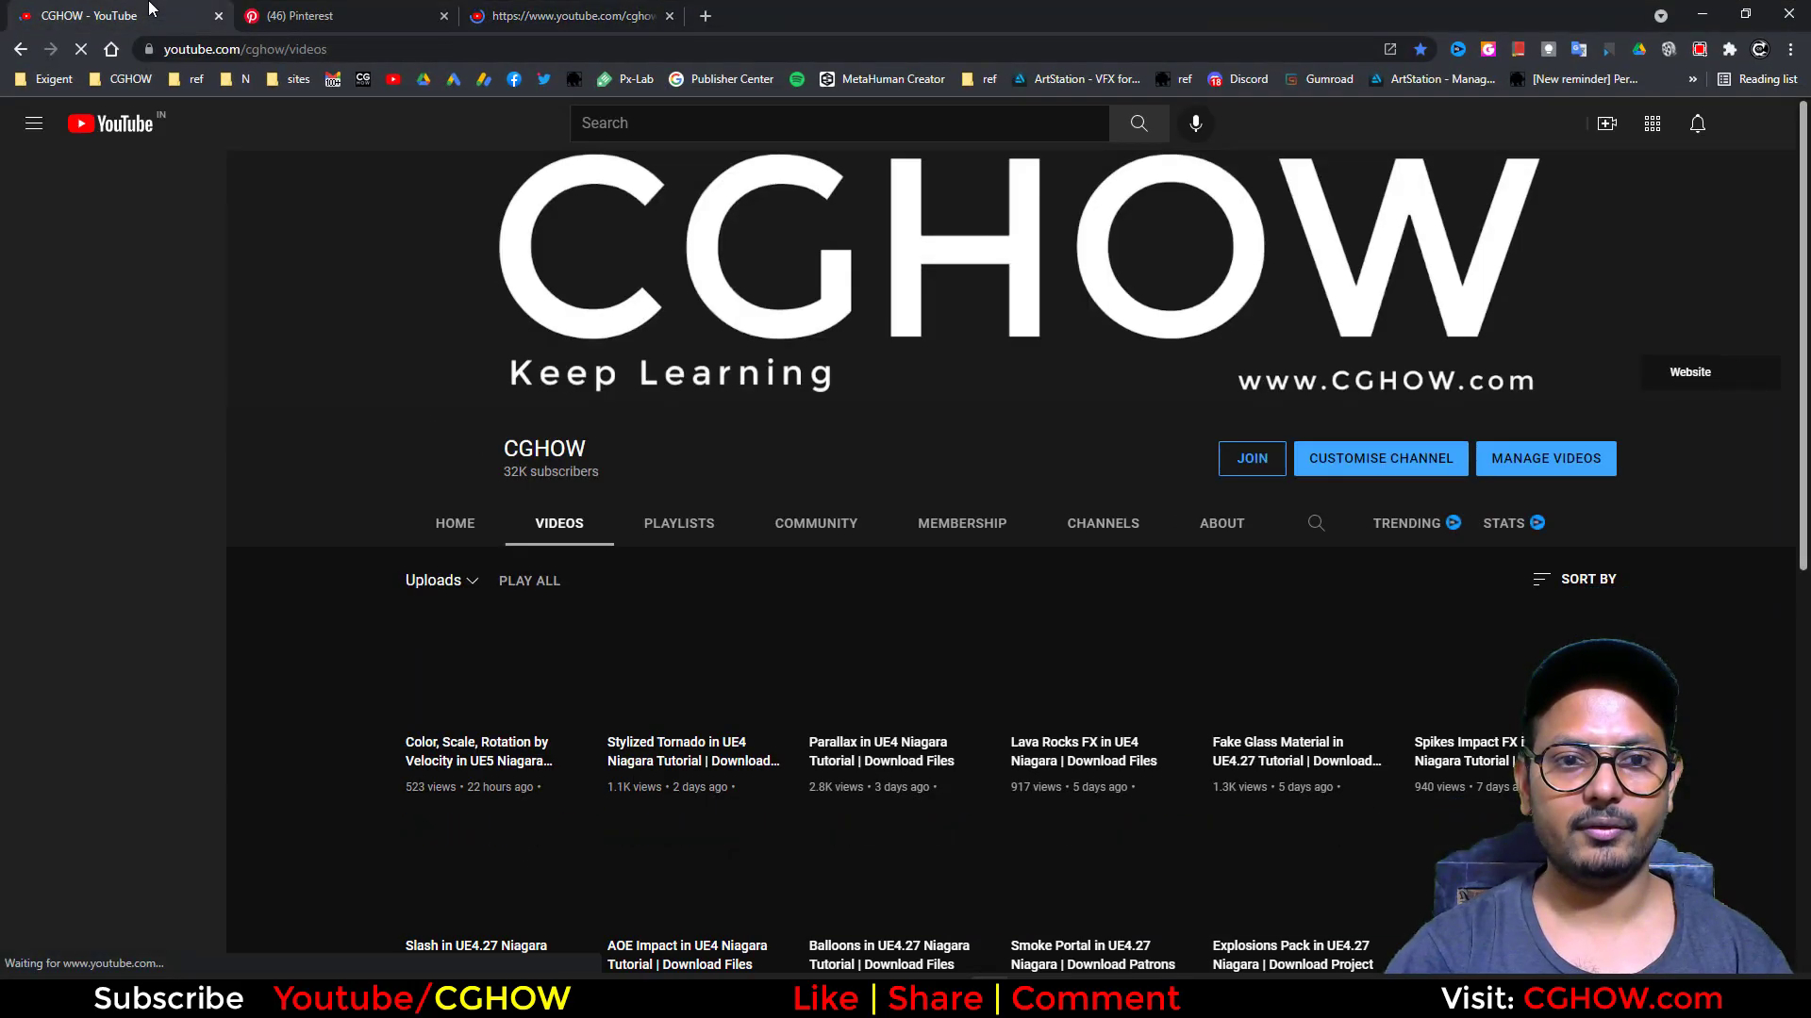
scroll(324, 430, "down", 5)
scroll(324, 430, "down", 3)
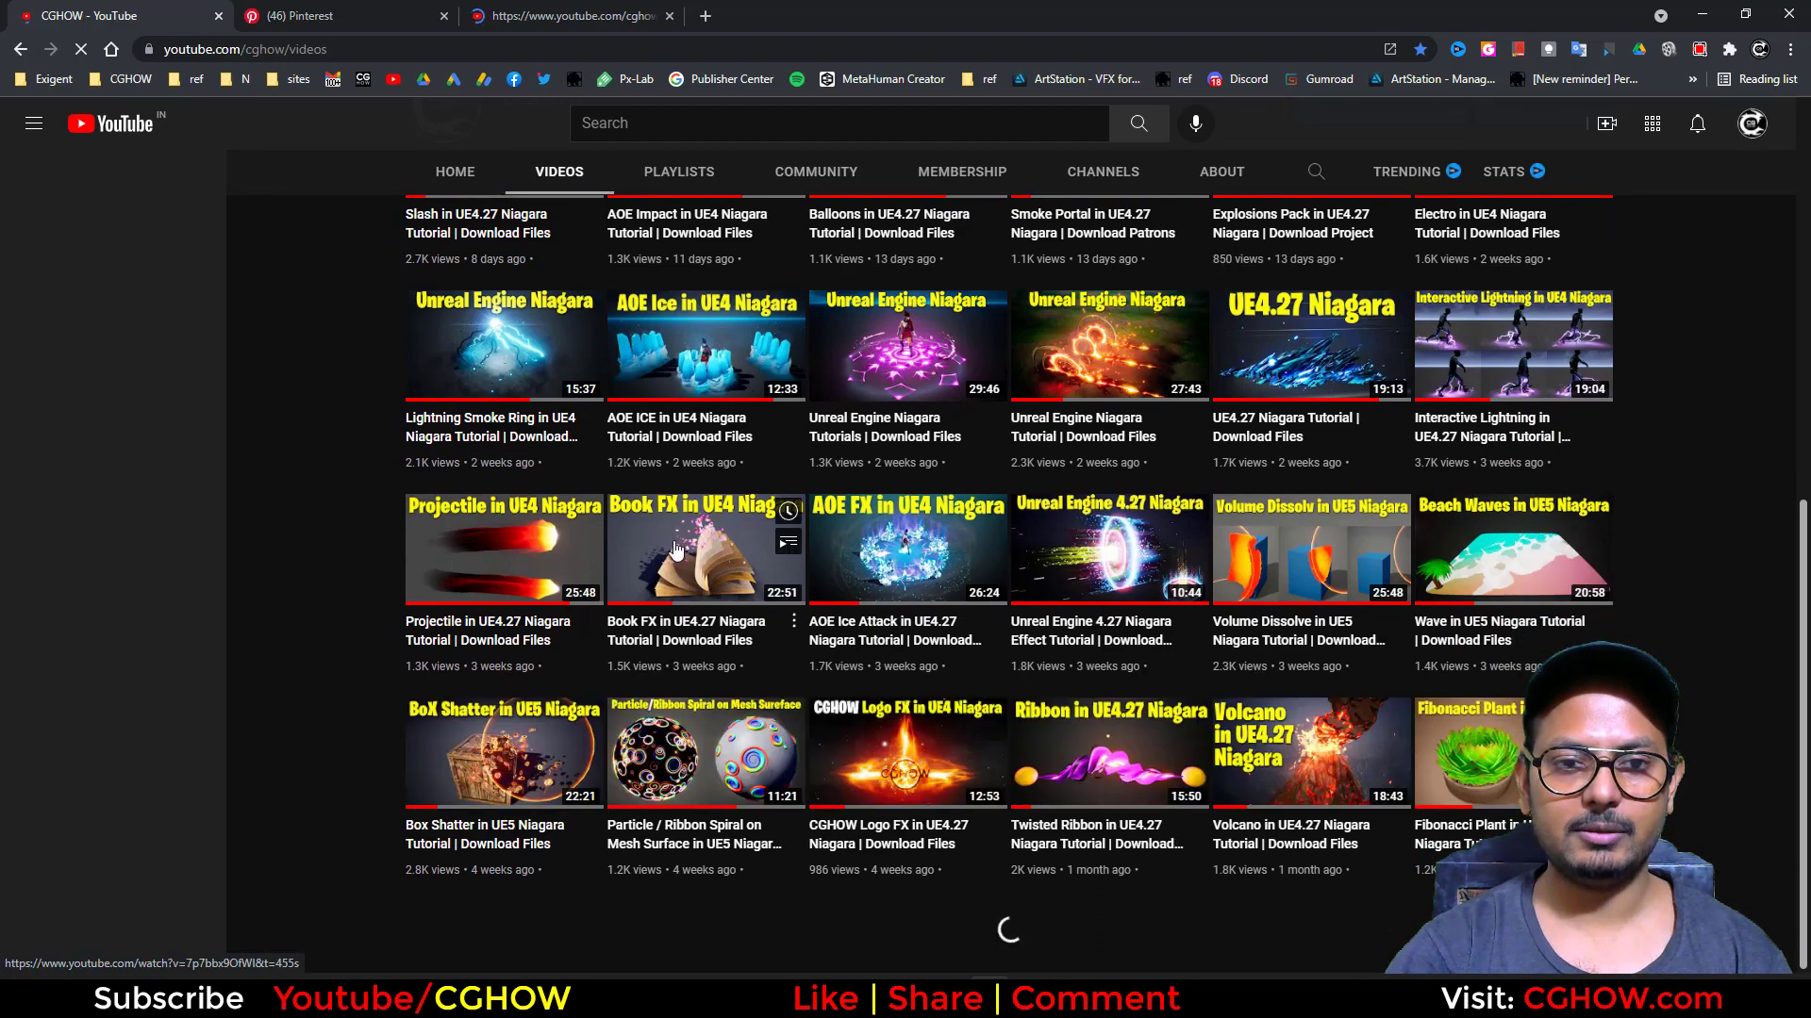
left_click(1694, 11)
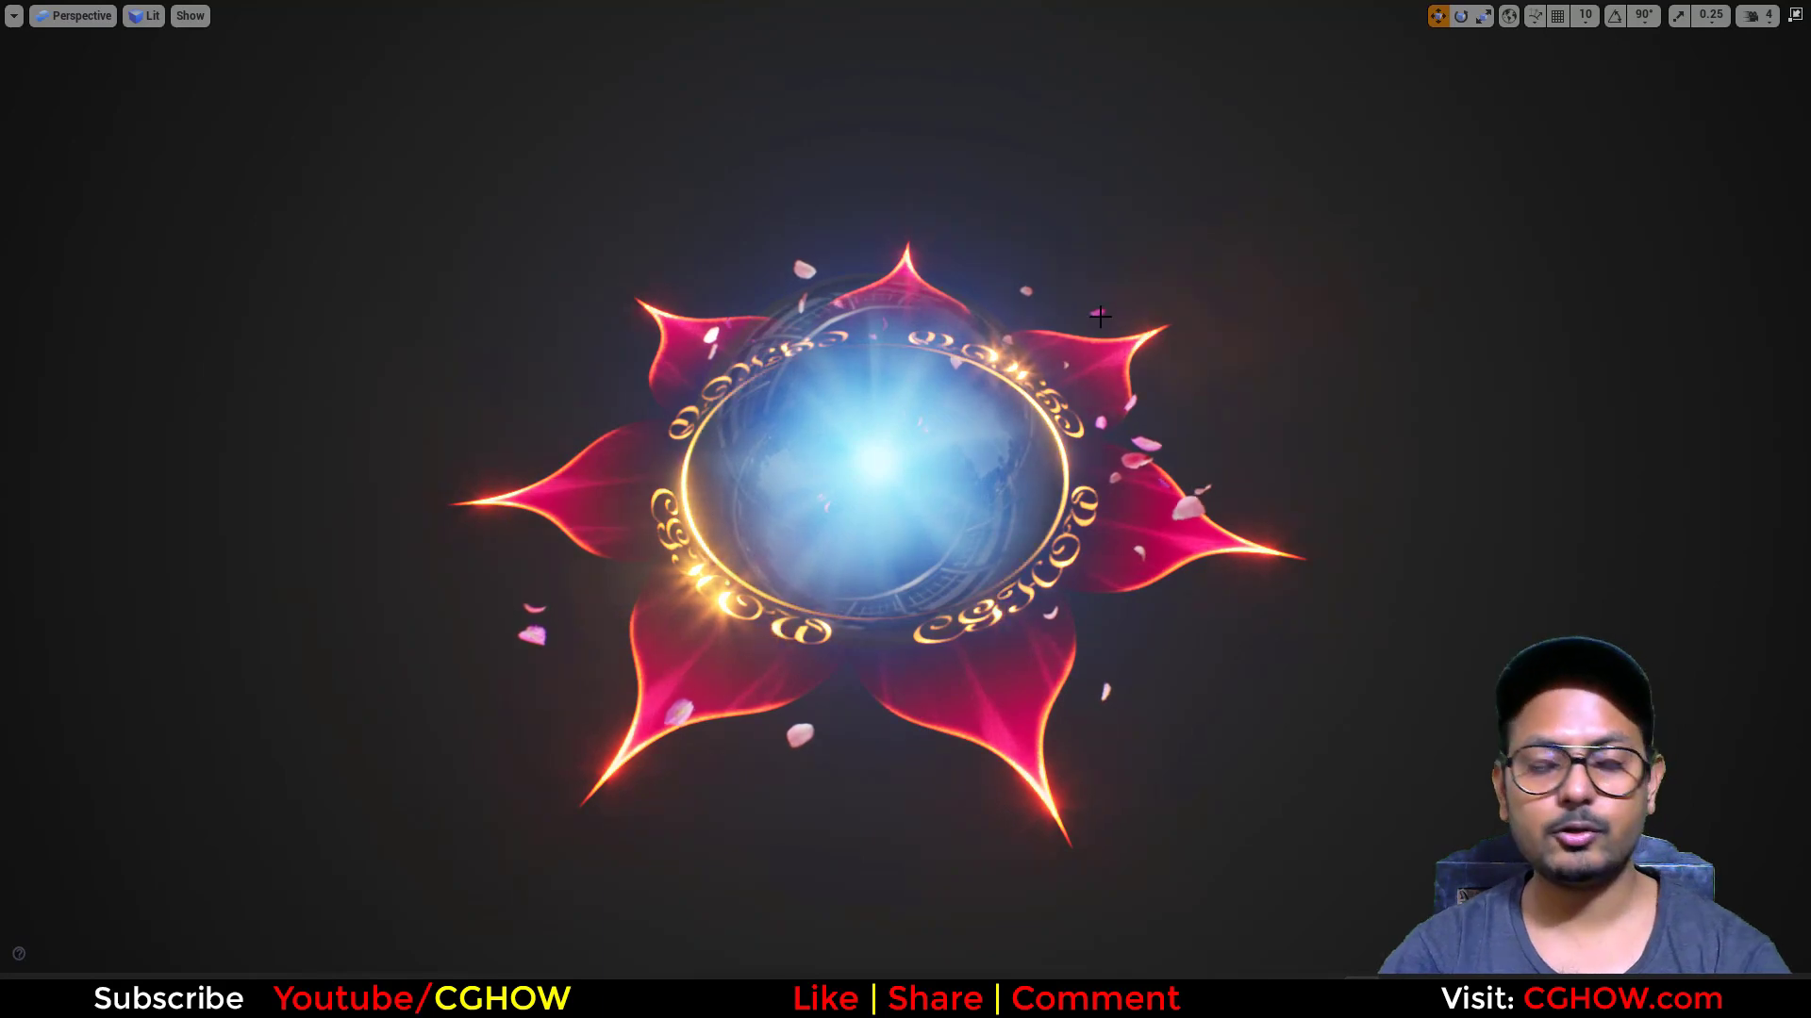
Step: Leave the full-screen viewport and show the emitters of the fx Niagara system, starting with reflection and volume
key("F11")
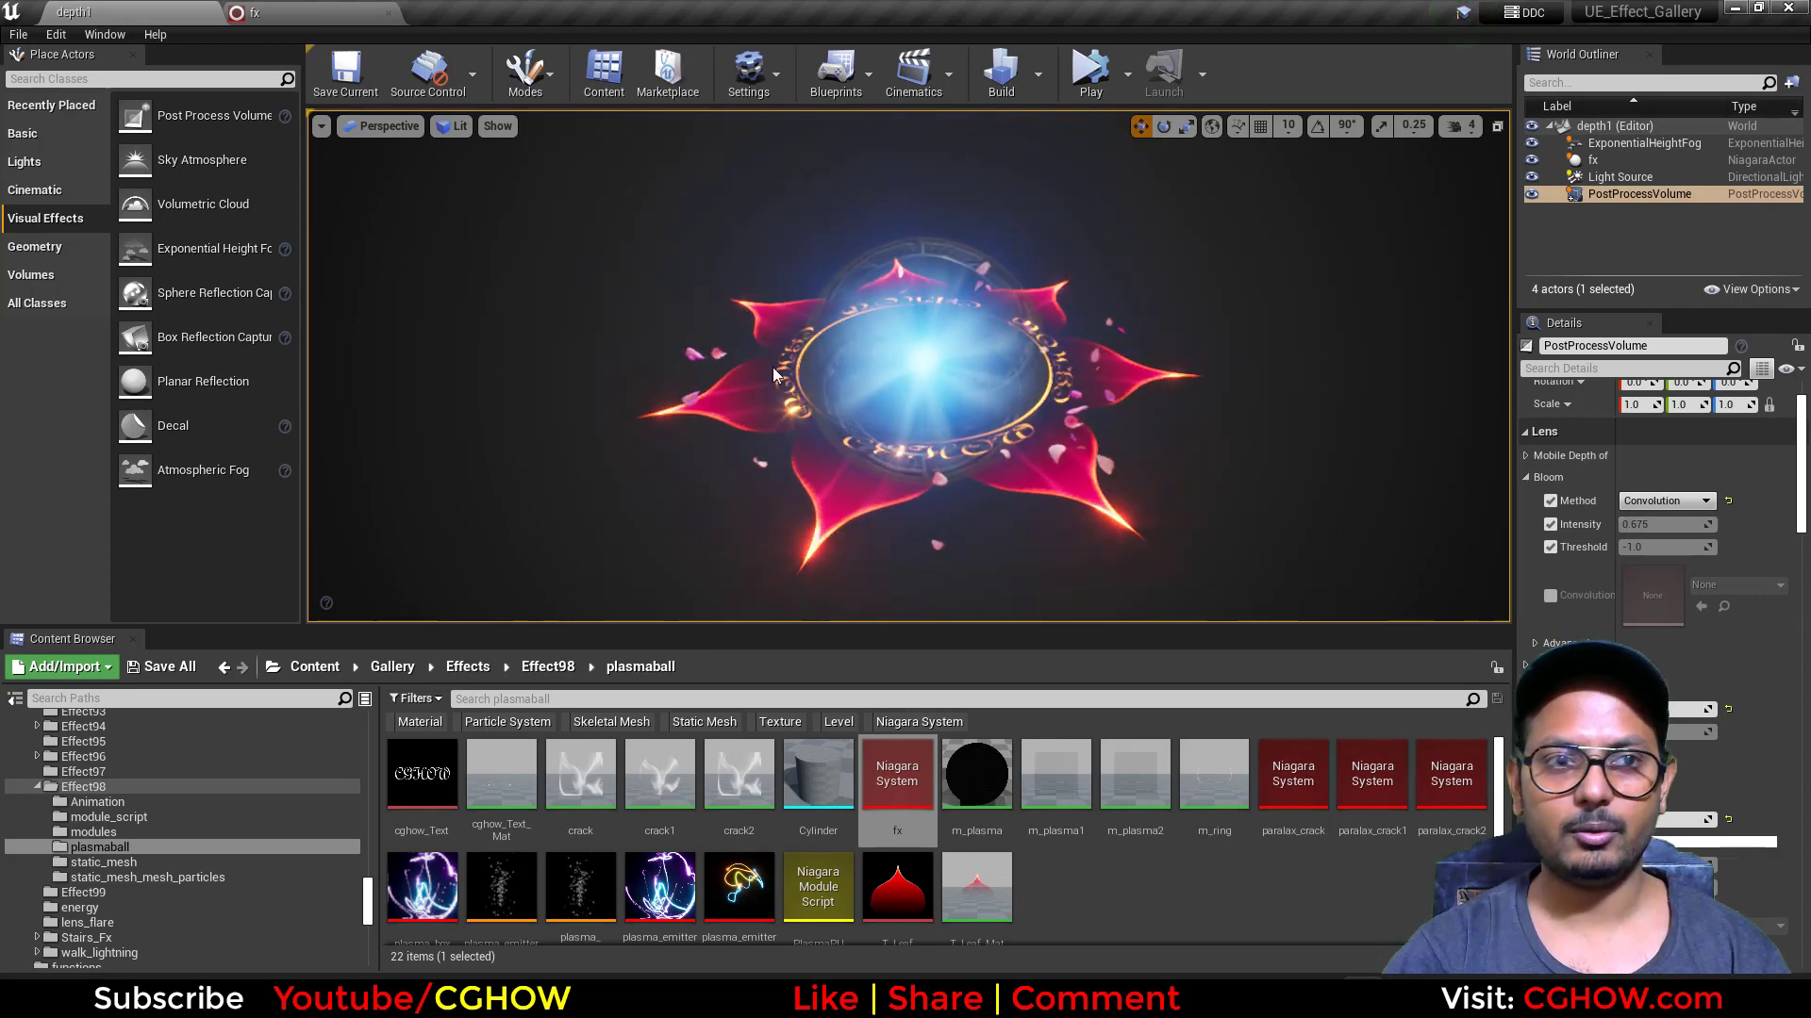
left_click(358, 12)
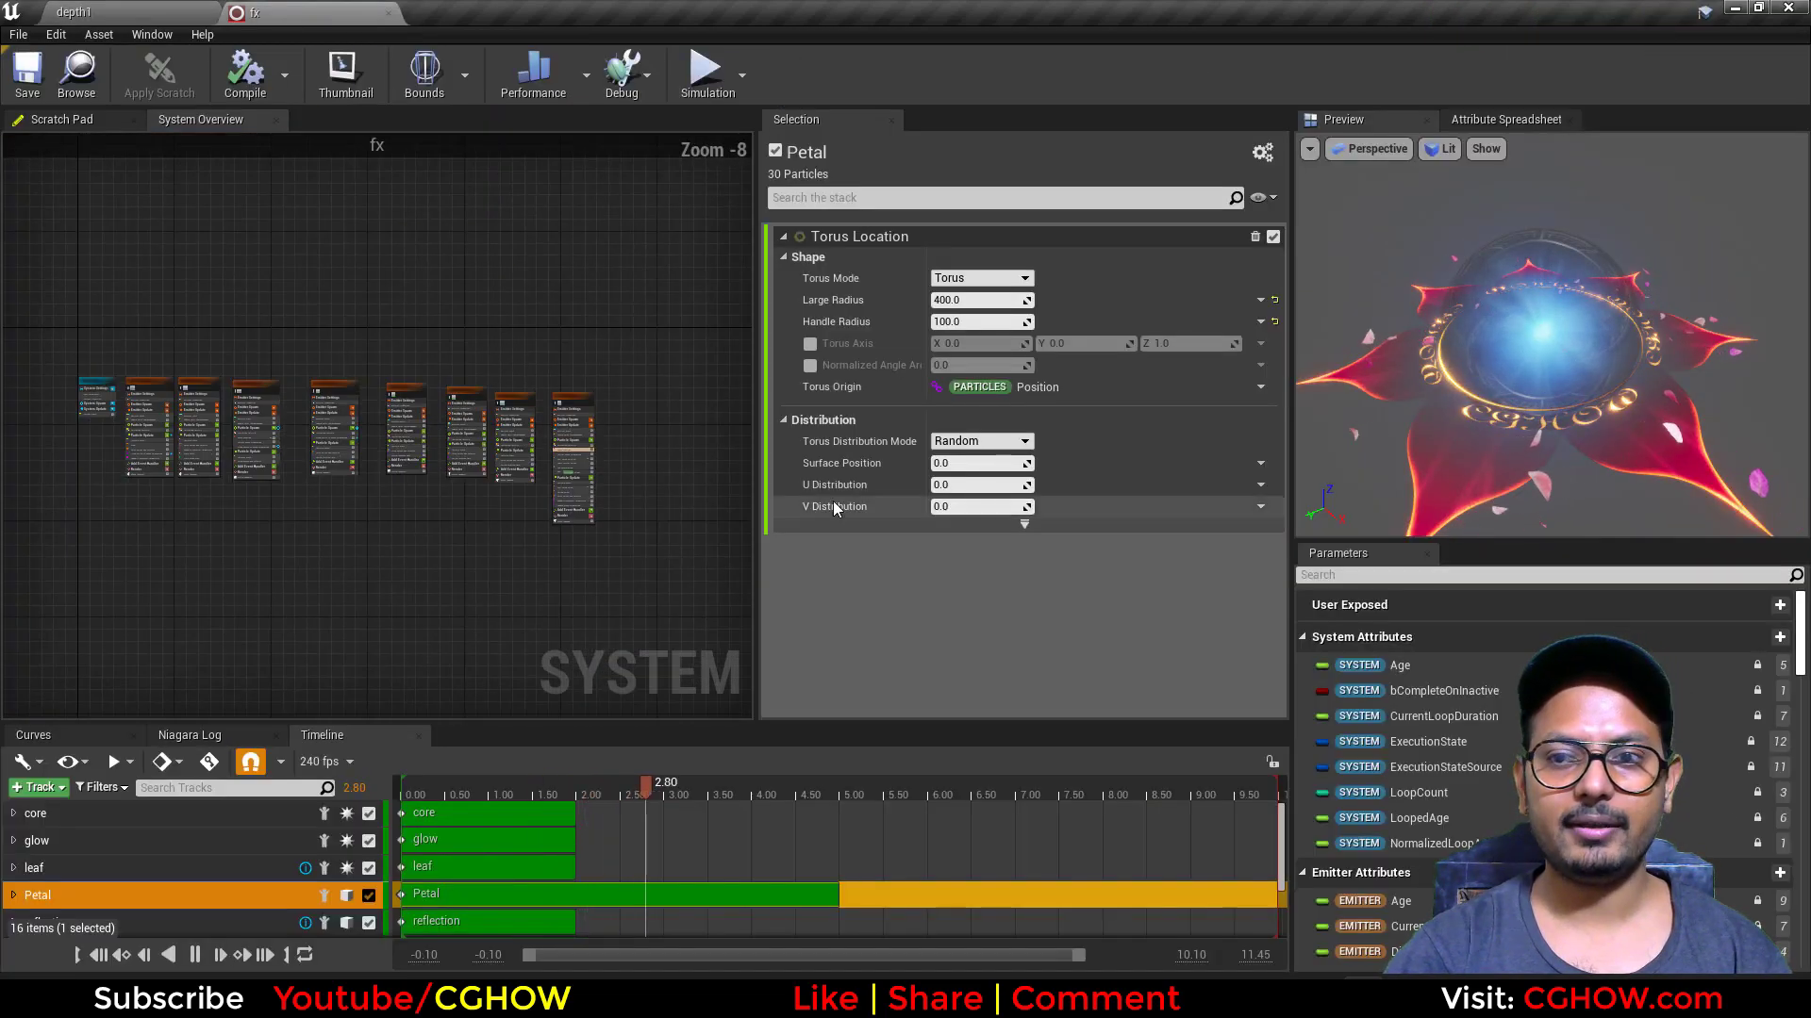
scroll(357, 385, "up", 2)
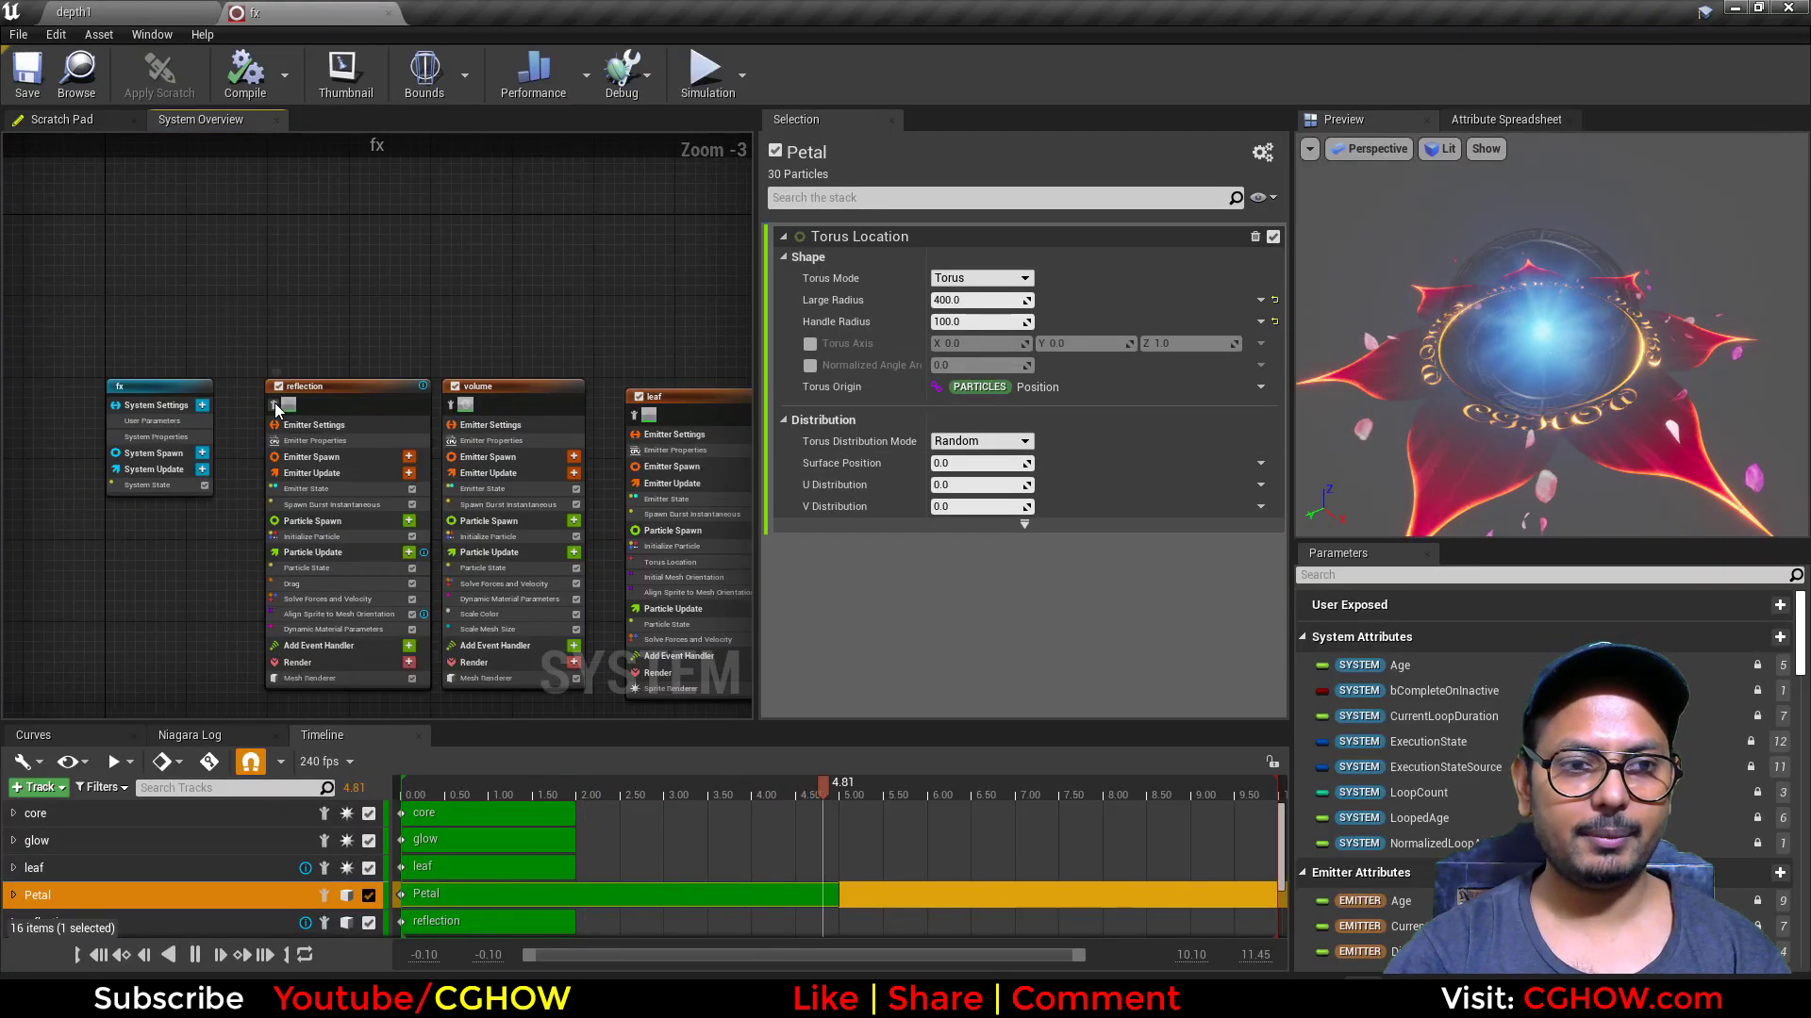
Step: View the effect from other angles in the depth1 level, and return to the fx system with only the reflection emitter isolated
left_click(132, 12)
right_click_drag(926, 499, 981, 471)
left_click_drag(932, 496, 877, 443, "alt")
left_click(252, 13)
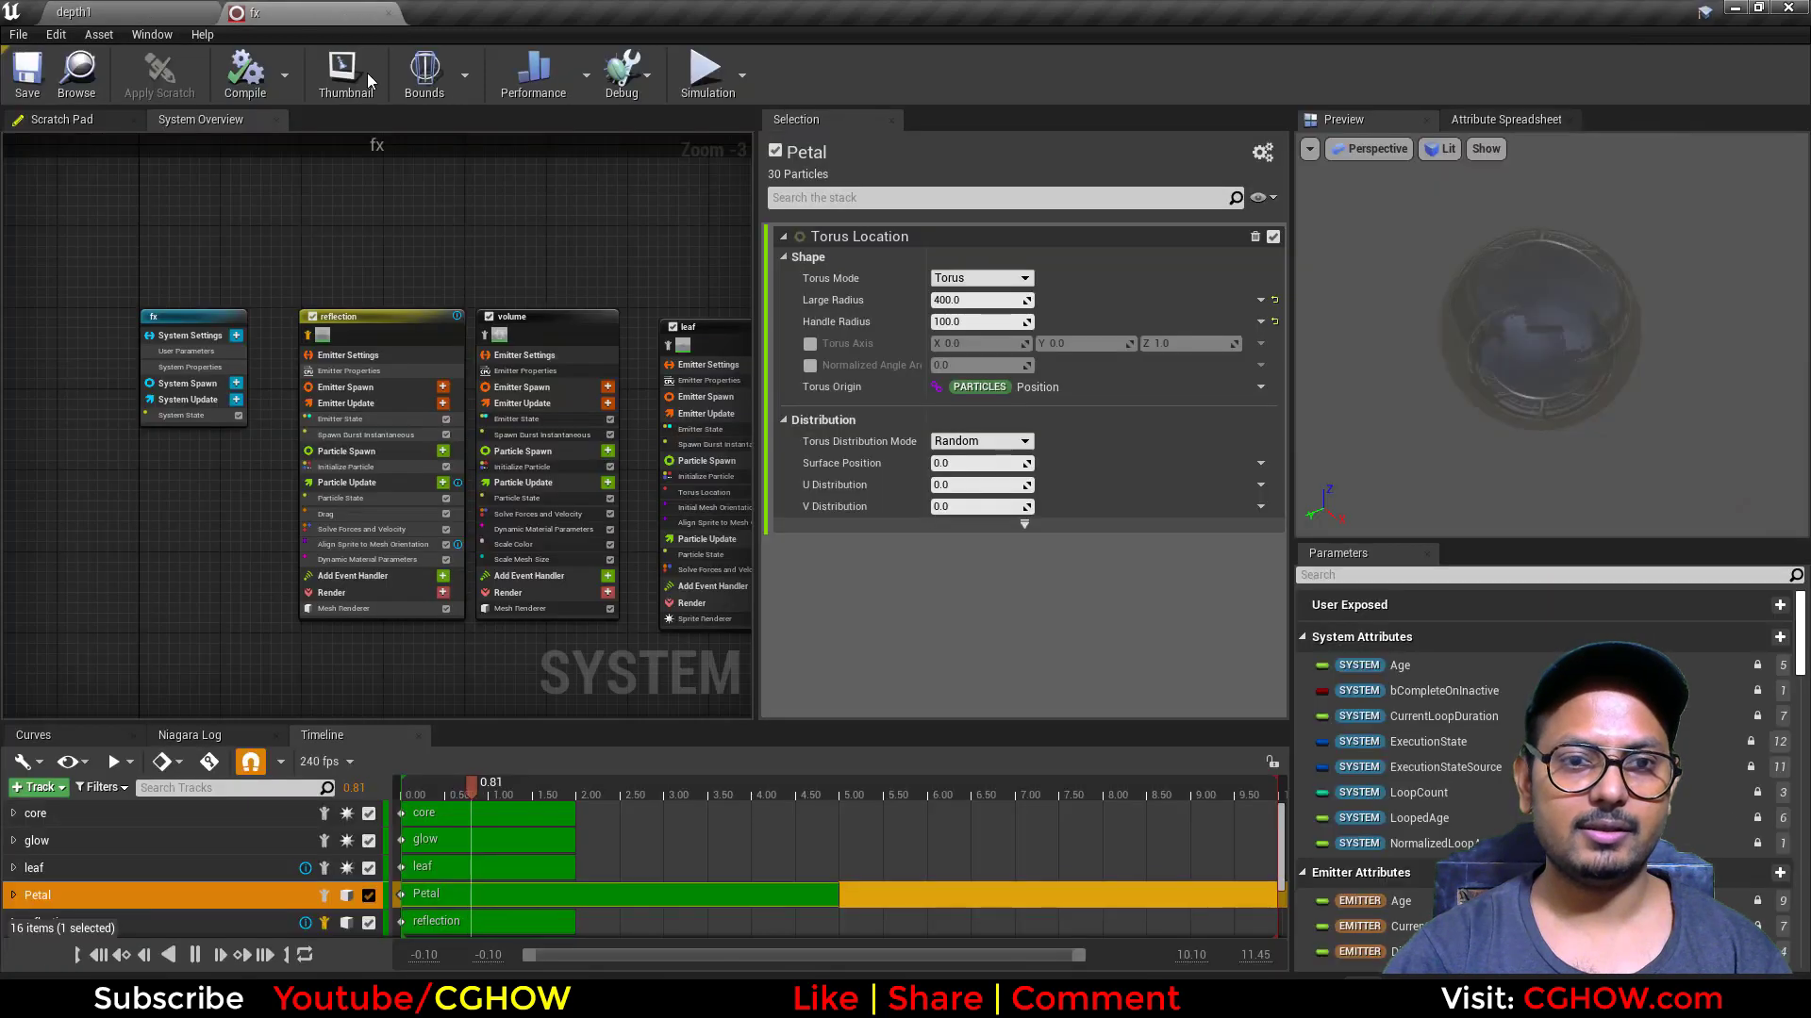
Step: Open the m_plasma2 material from the reflection emitter's Mesh Renderer and view the HDRI texture its Texture Sample uses
left_click(354, 608)
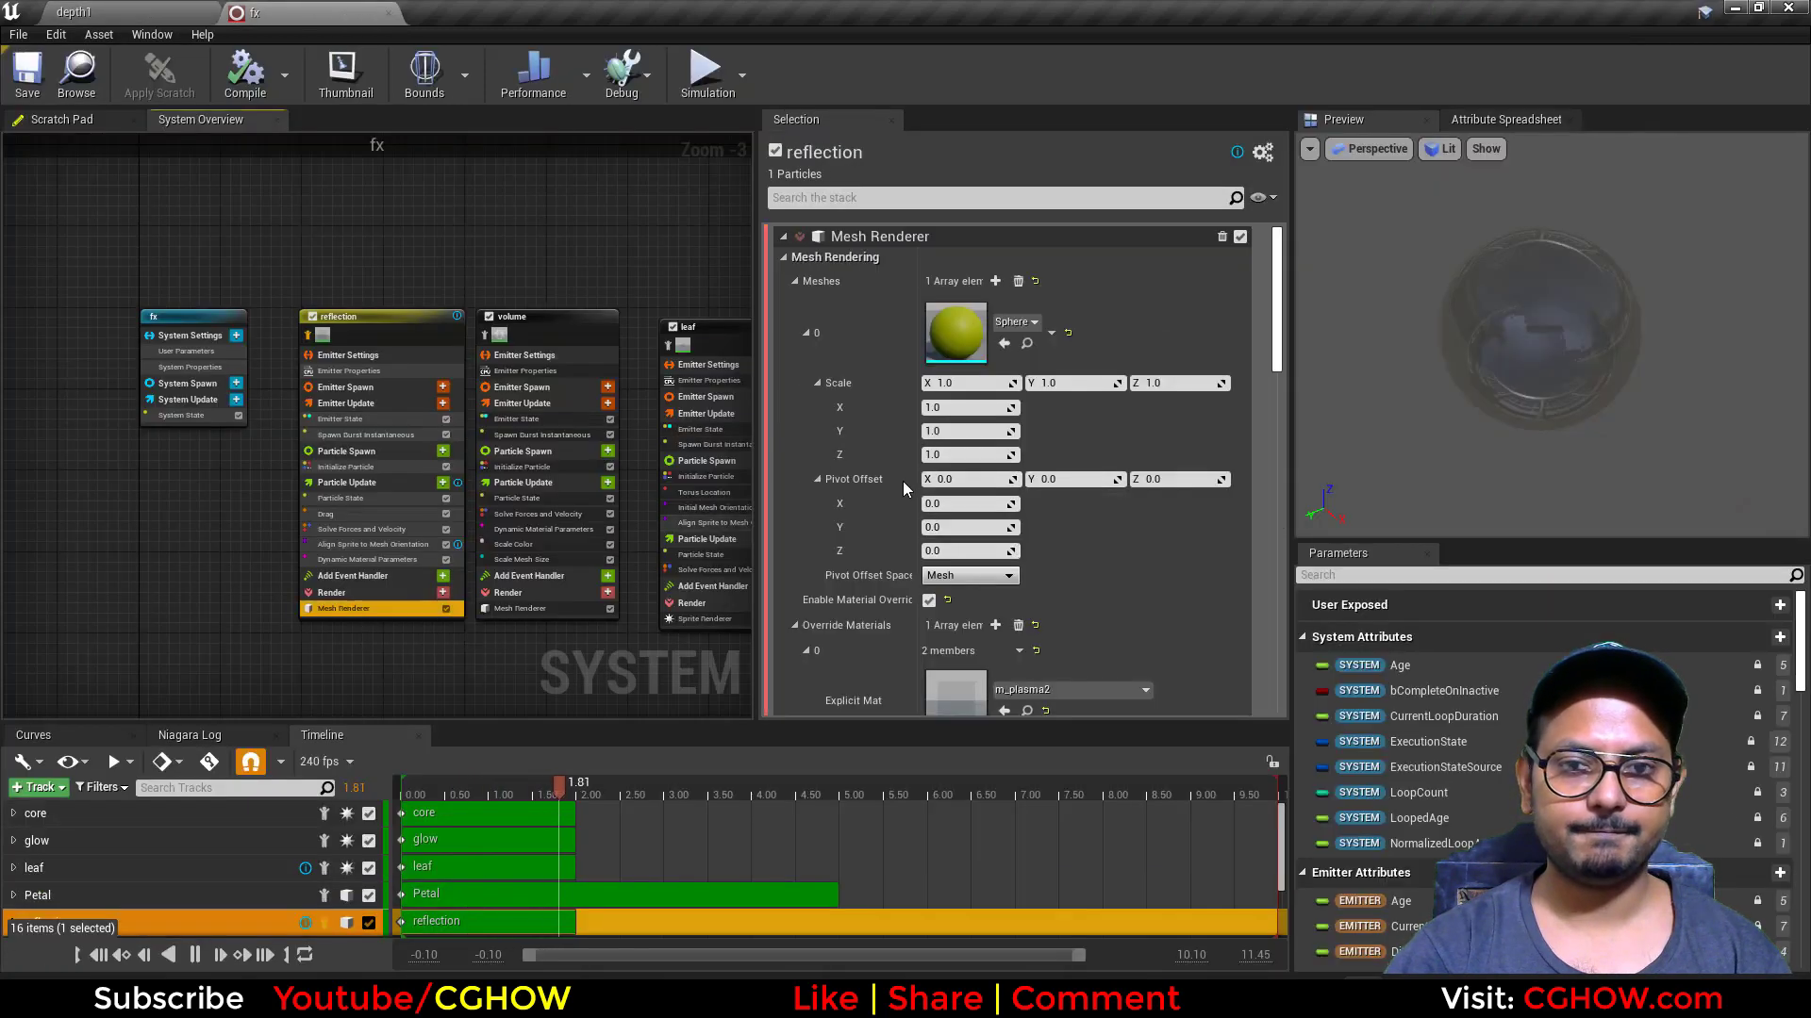
double_click(970, 693)
right_click_drag(703, 500, 1311, 469)
scroll(1268, 485, "down", 2)
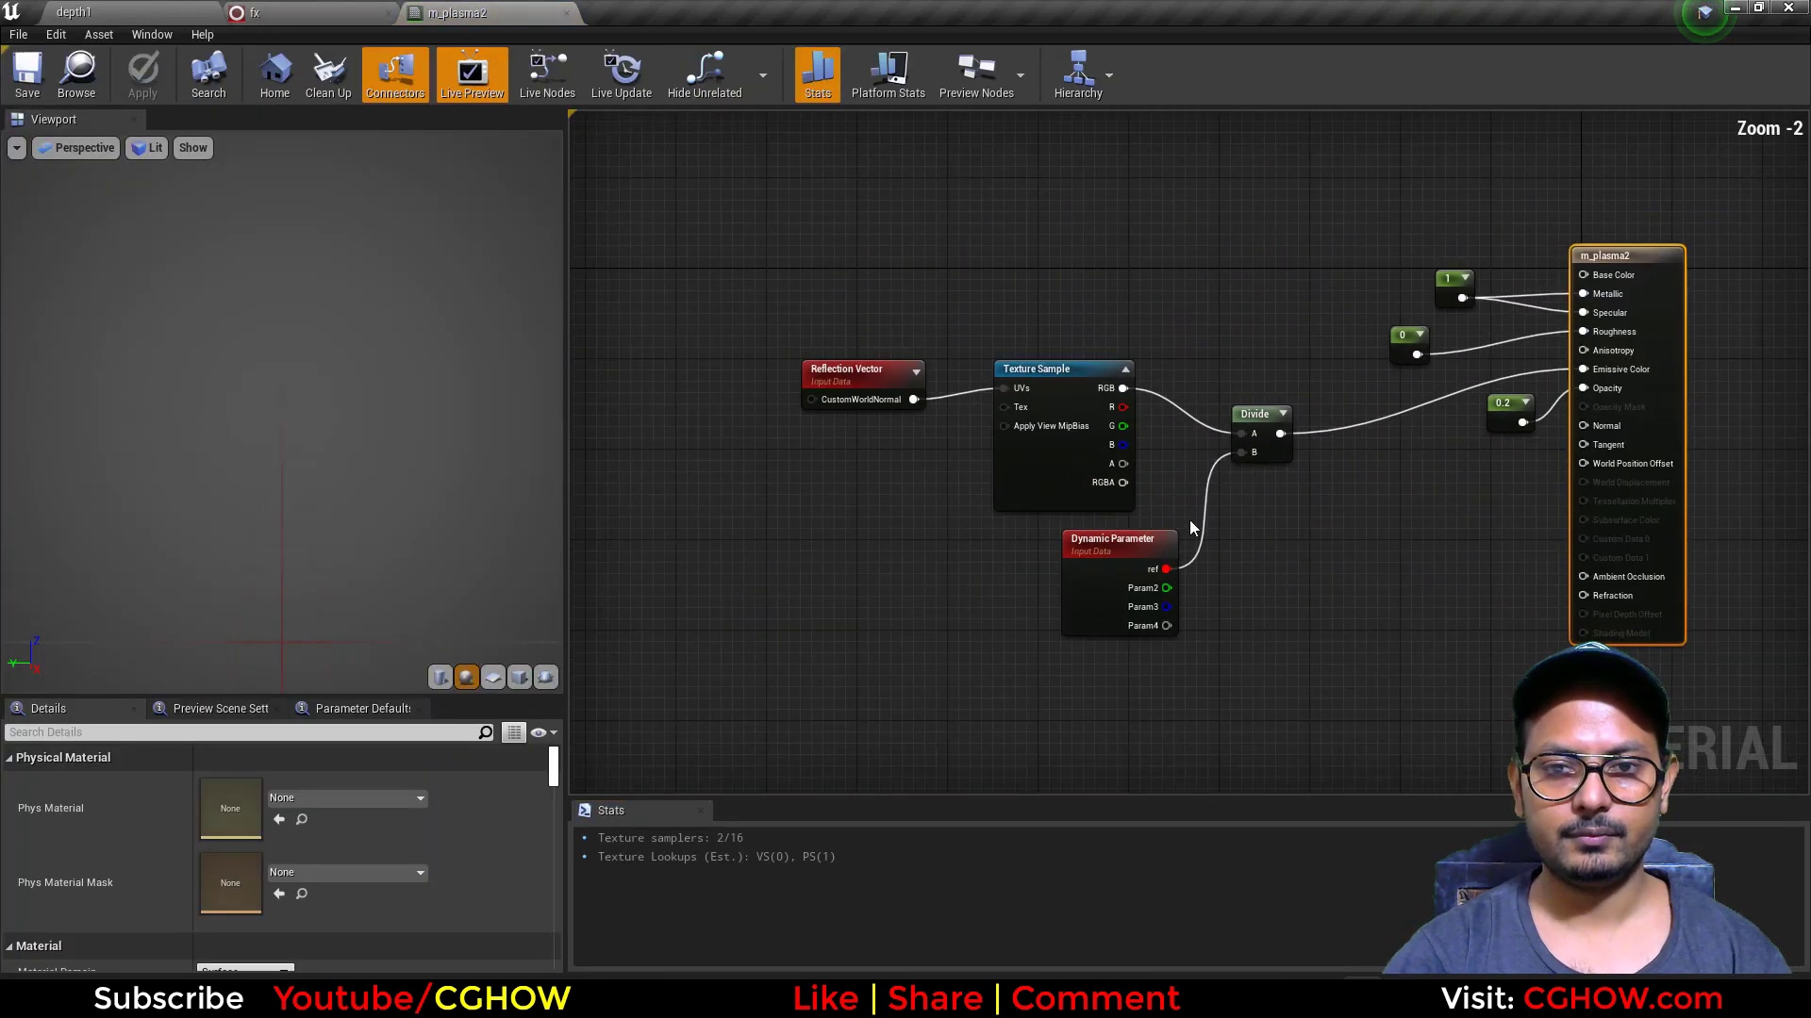
right_click_drag(1190, 519, 1134, 518)
double_click(995, 468)
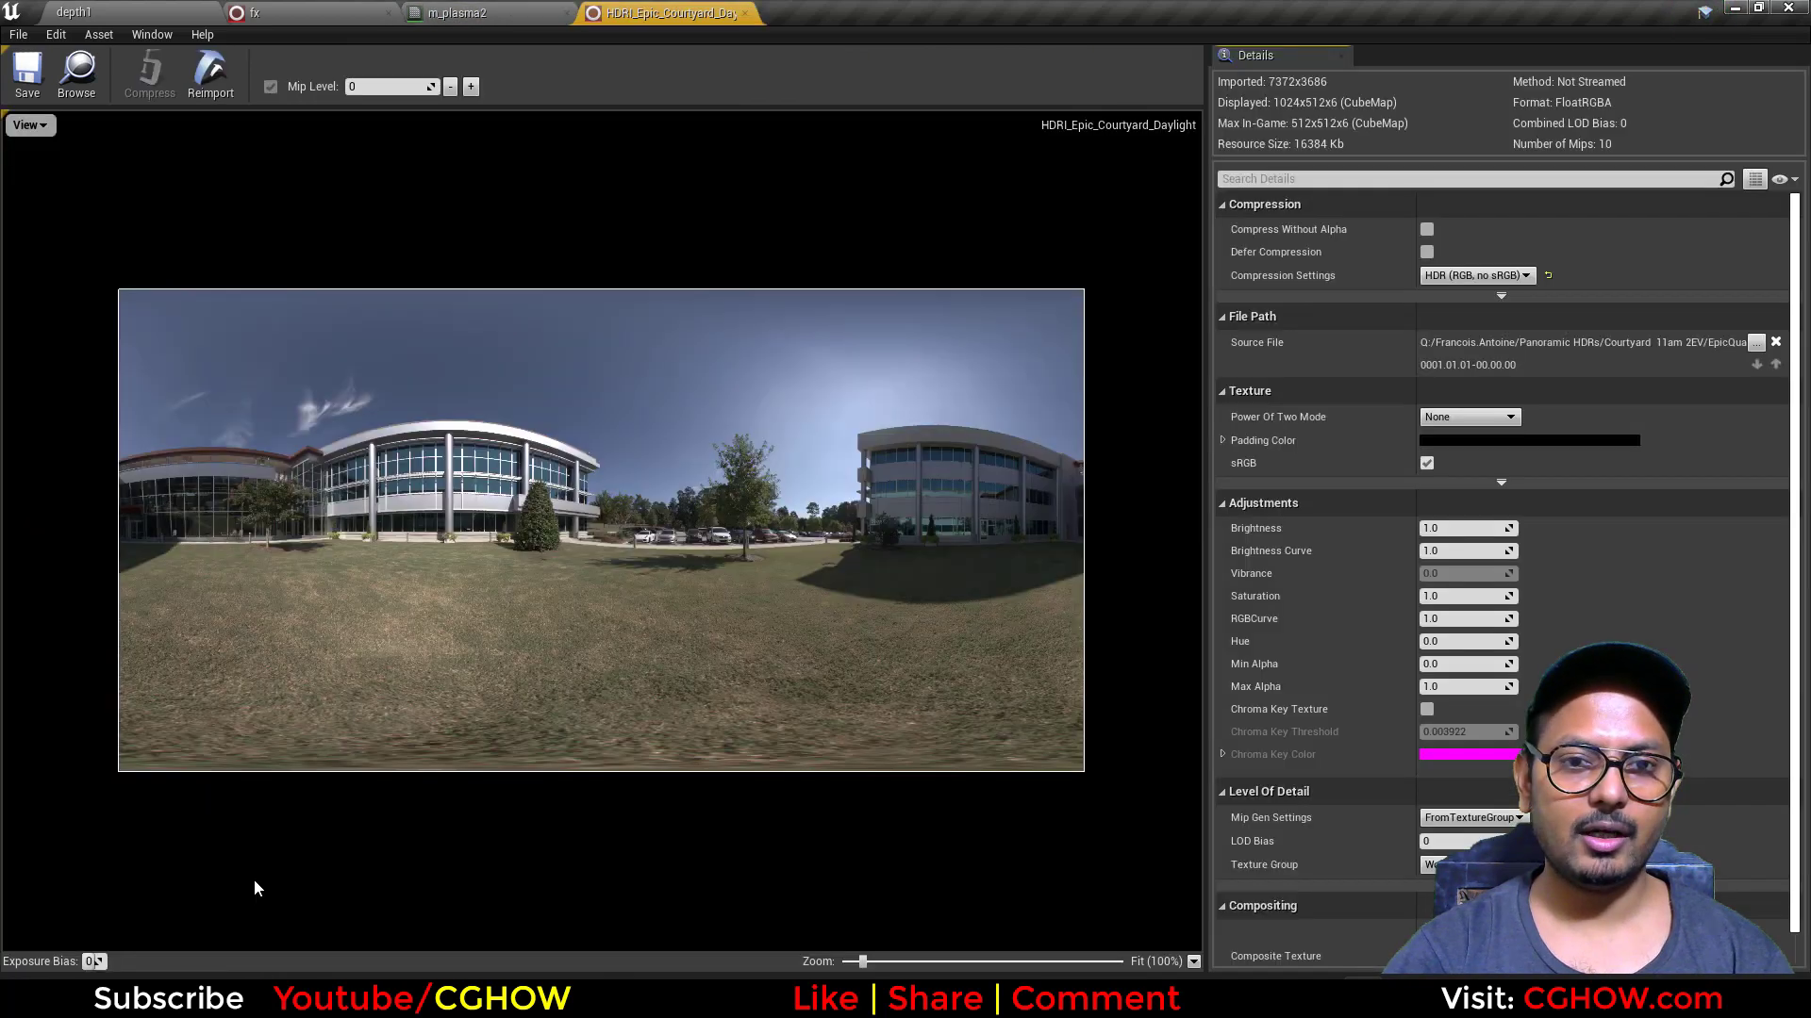
middle_click(660, 7)
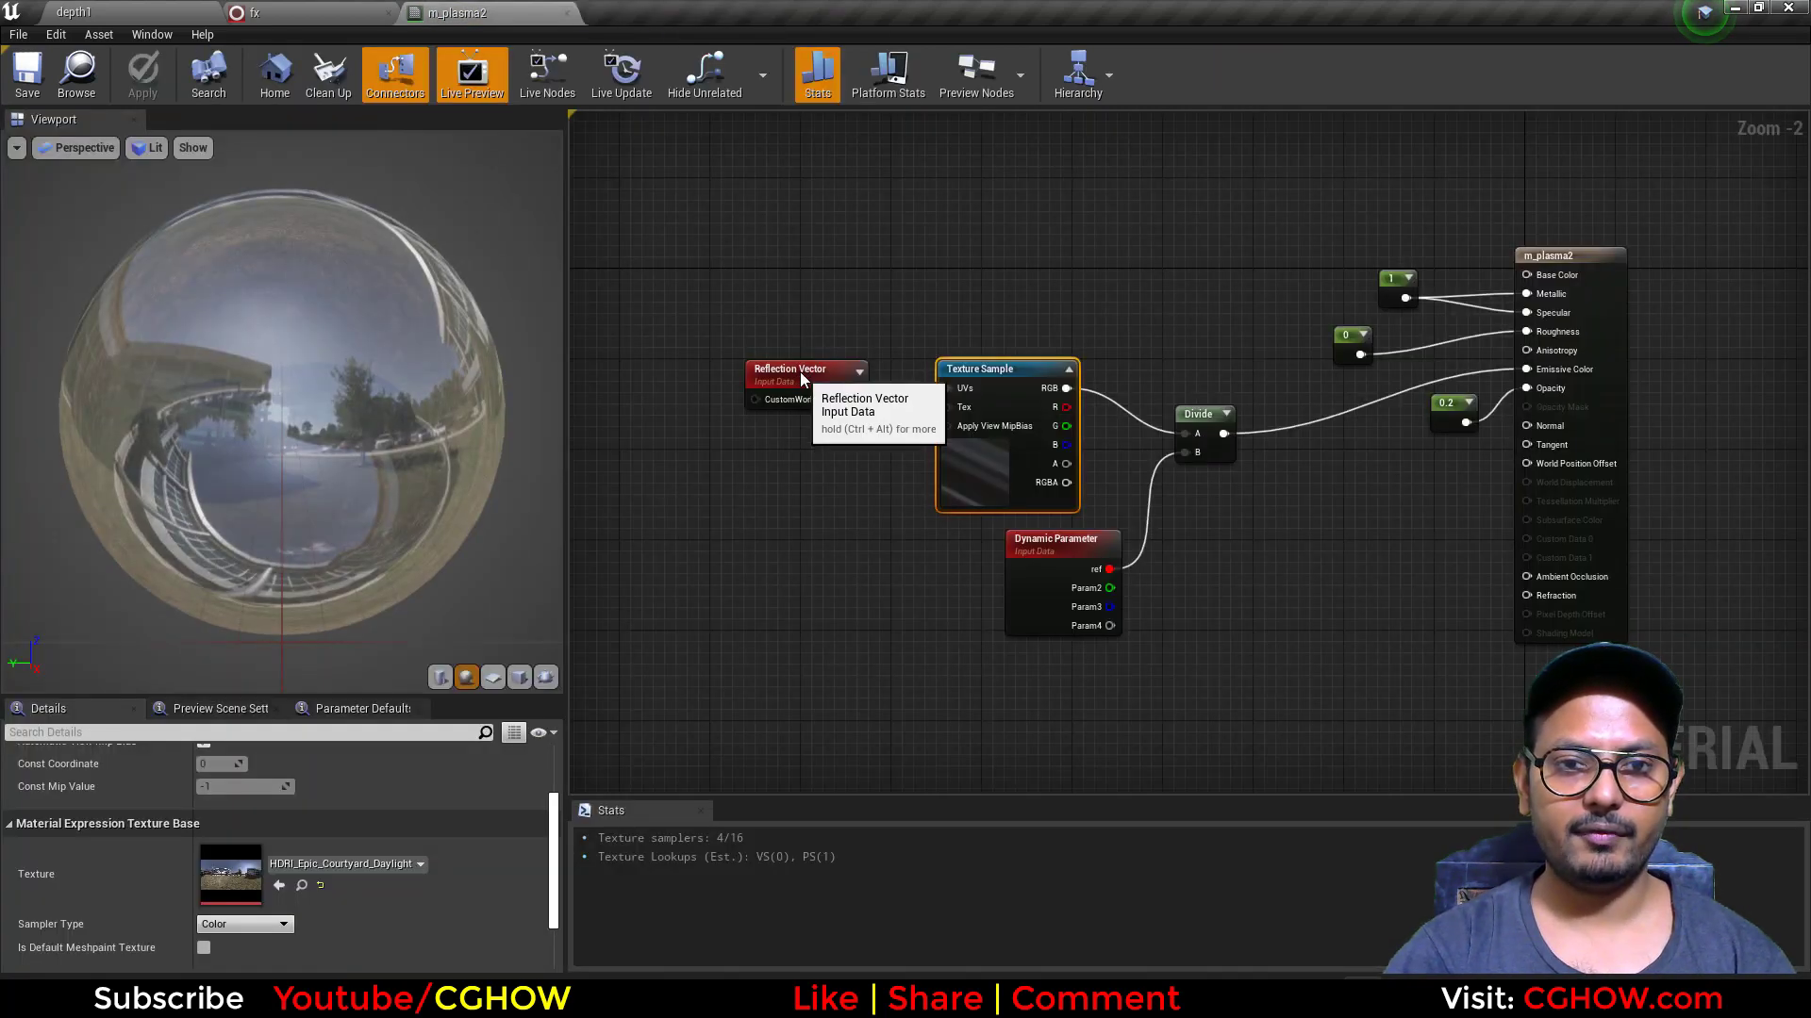
Step: Examine the Reflection Vector, Dynamic Parameter and Divide nodes of m_plasma2 and the reflection on its preview sphere
left_click_drag(801, 379, 812, 368)
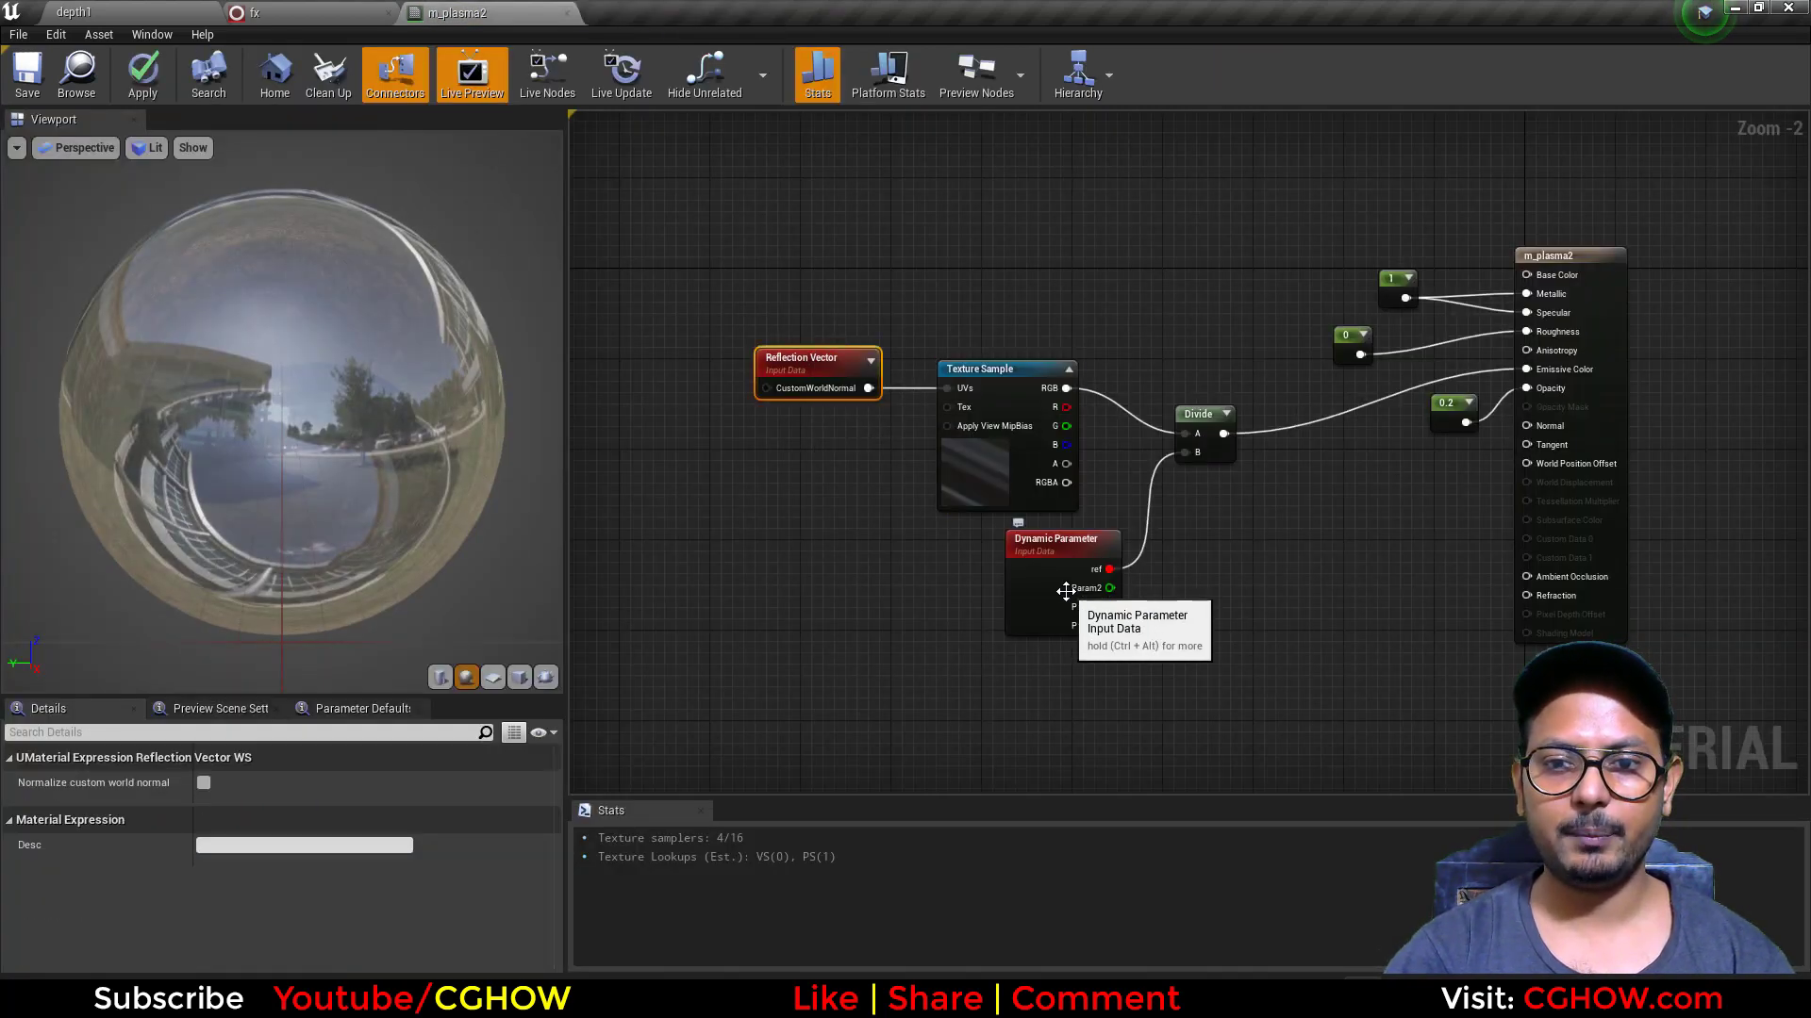
left_click_drag(1065, 591, 1052, 603)
mouse_move(1223, 434)
left_mouse_down()
mouse_move(1236, 443)
mouse_move(1217, 429)
left_mouse_up()
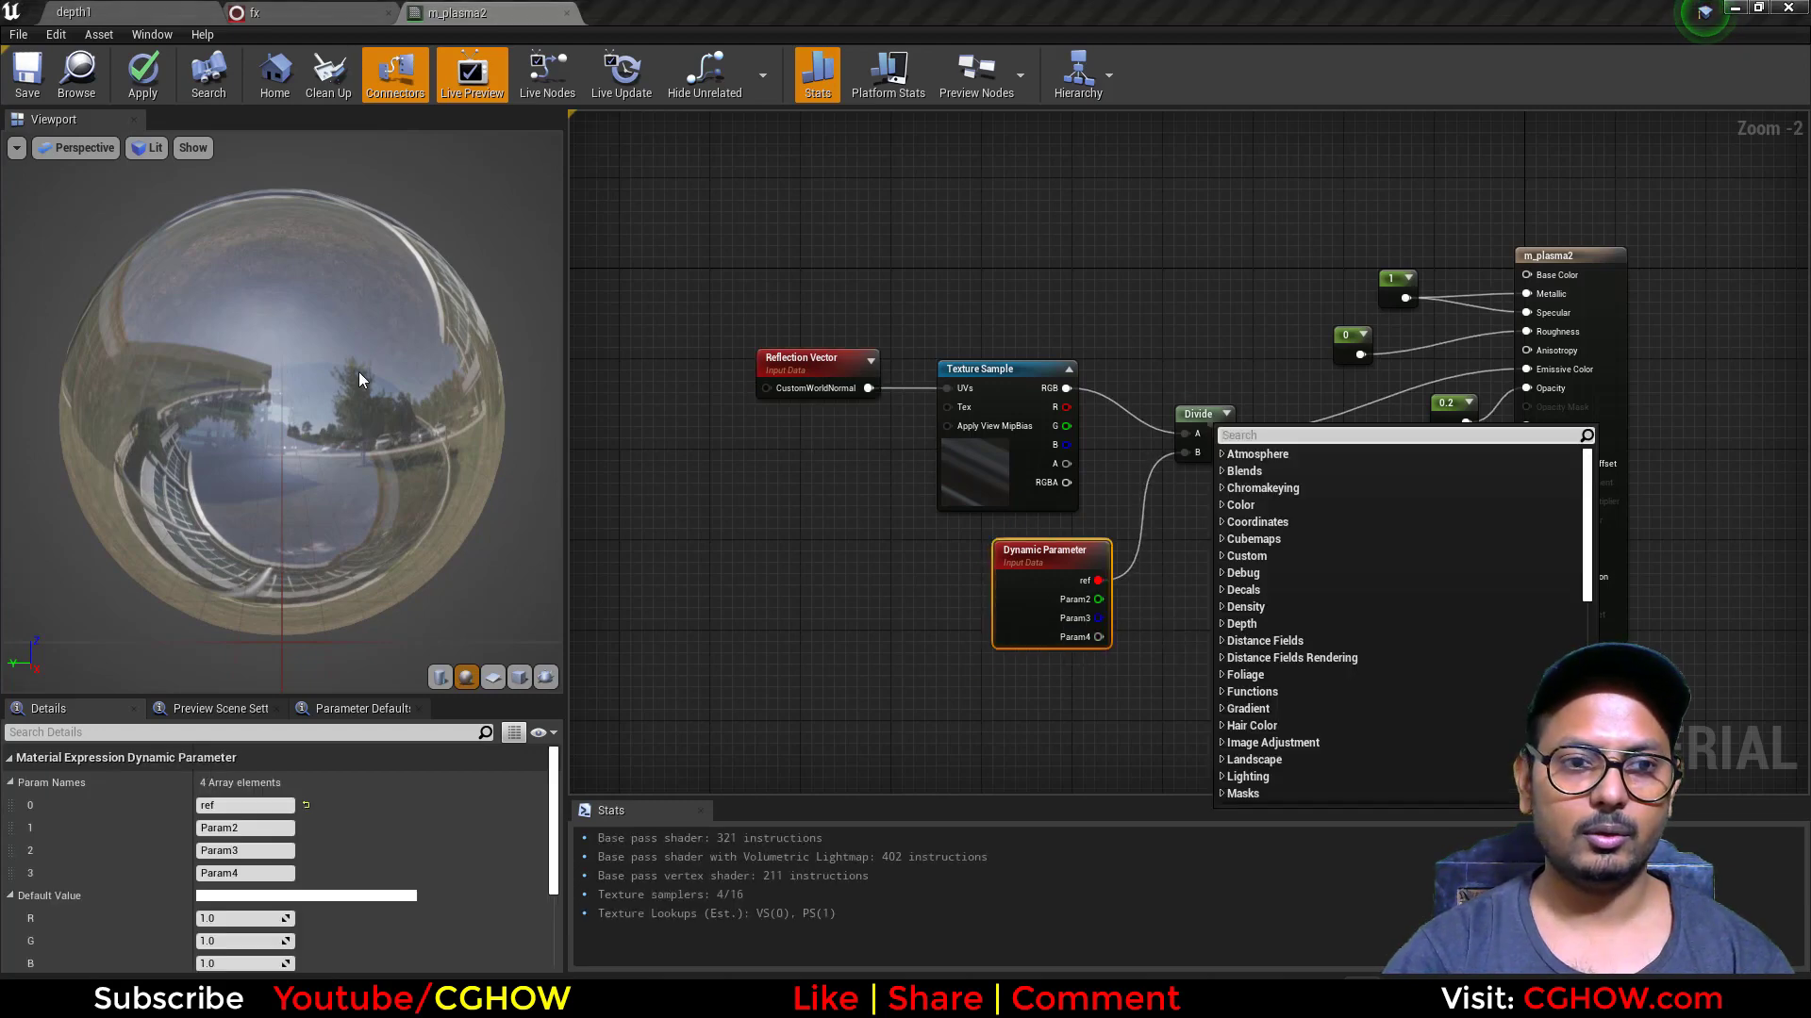
mouse_move(362, 372)
left_mouse_down()
mouse_move(387, 387)
mouse_move(362, 369)
left_mouse_up()
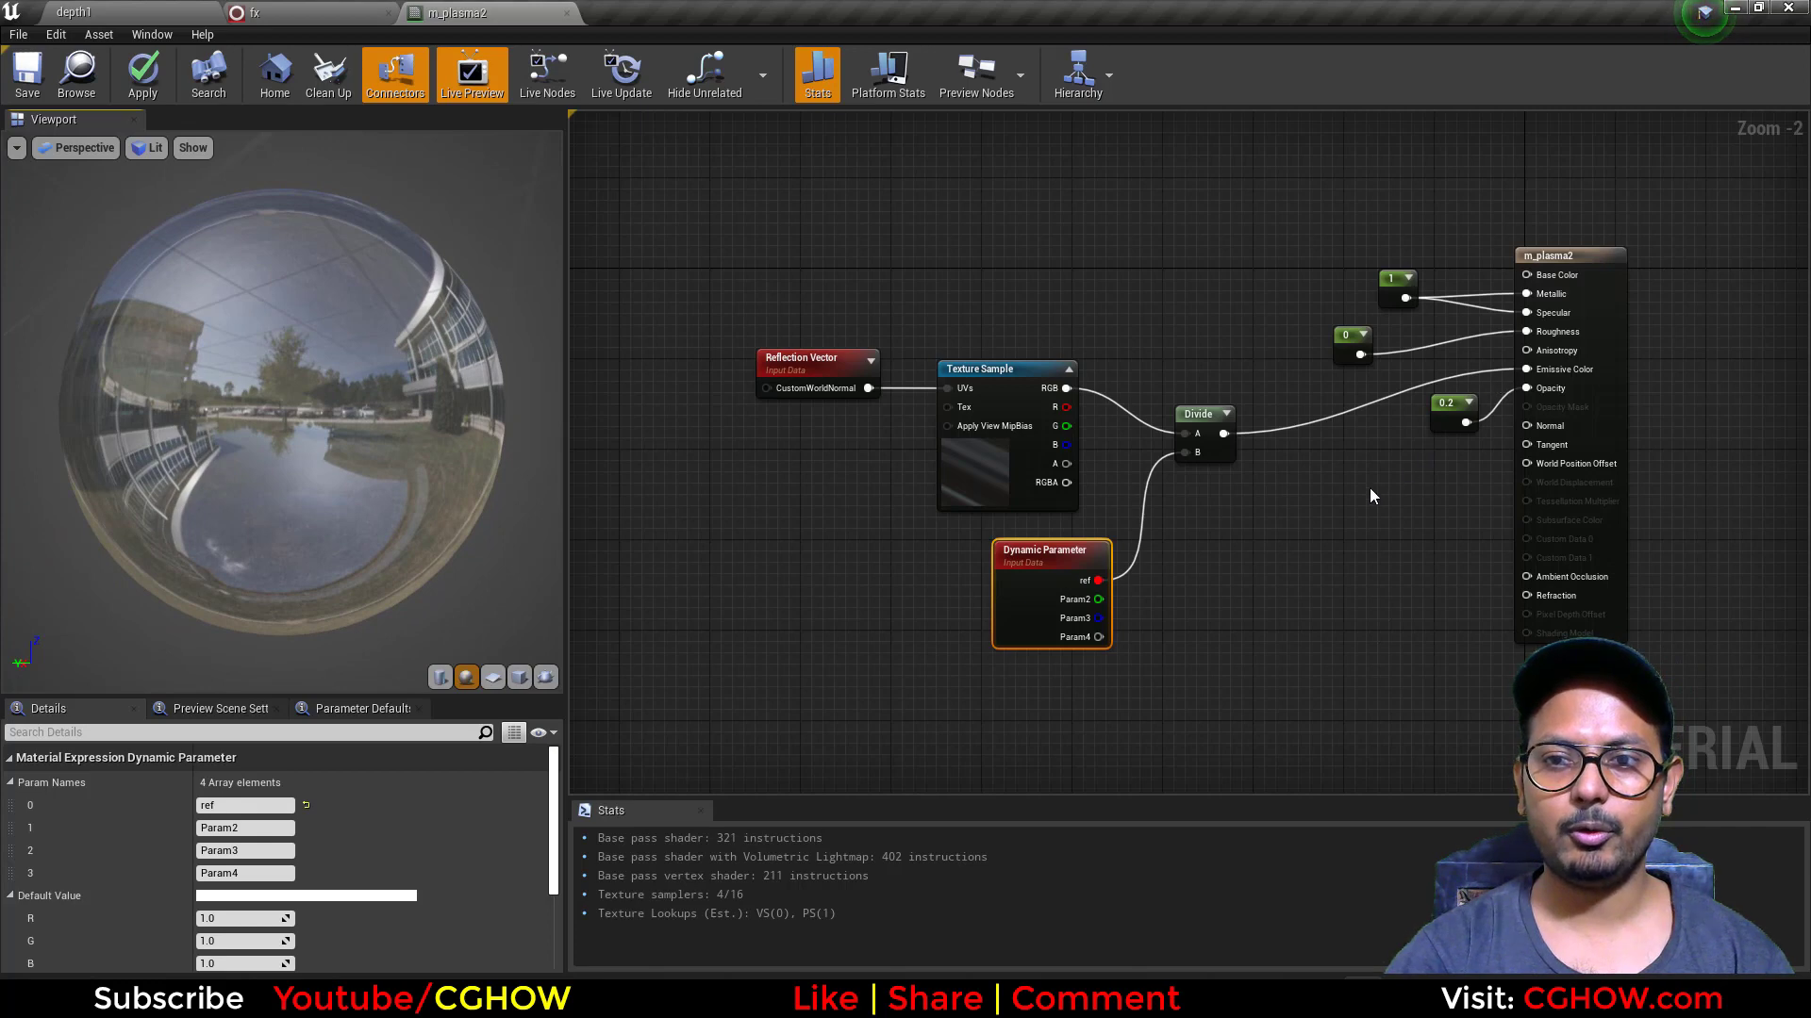
scroll(1371, 496, "up", 2)
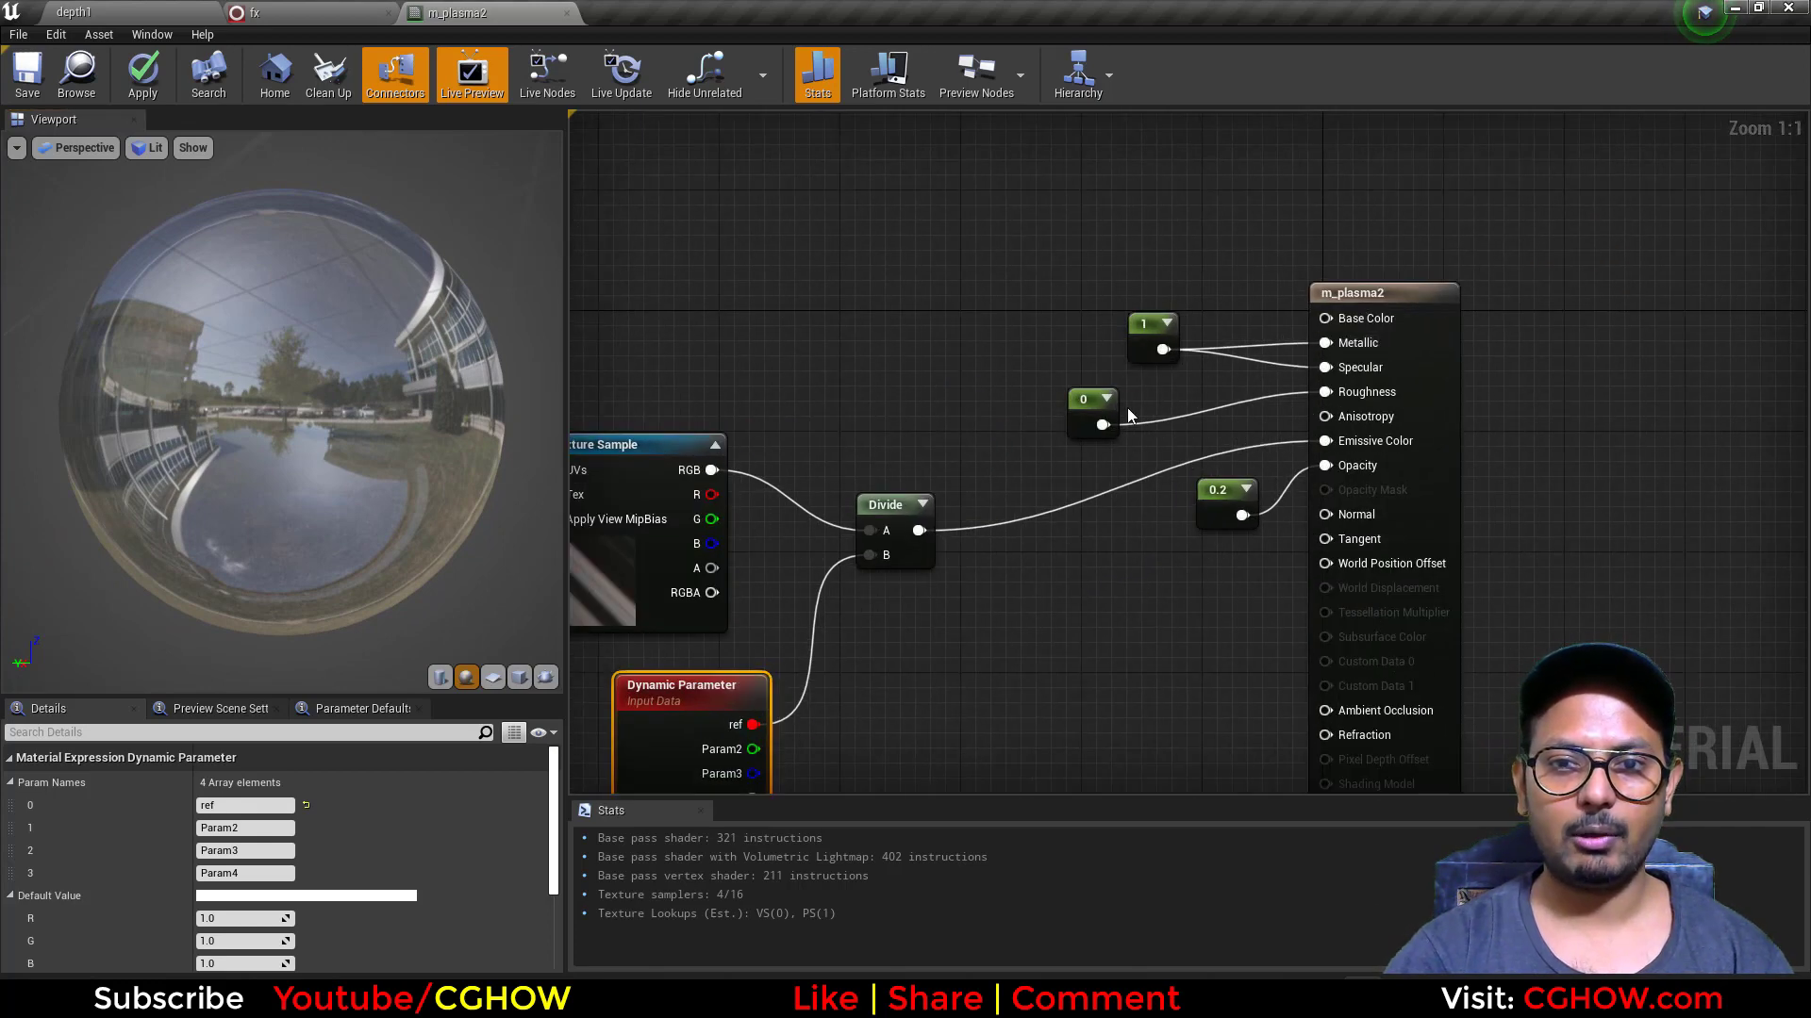
Step: Examine the roughness and opacity constants of m_plasma2, and close the material without applying the changes
left_click_drag(1081, 412, 1157, 412)
left_click_drag(1215, 507, 1177, 534)
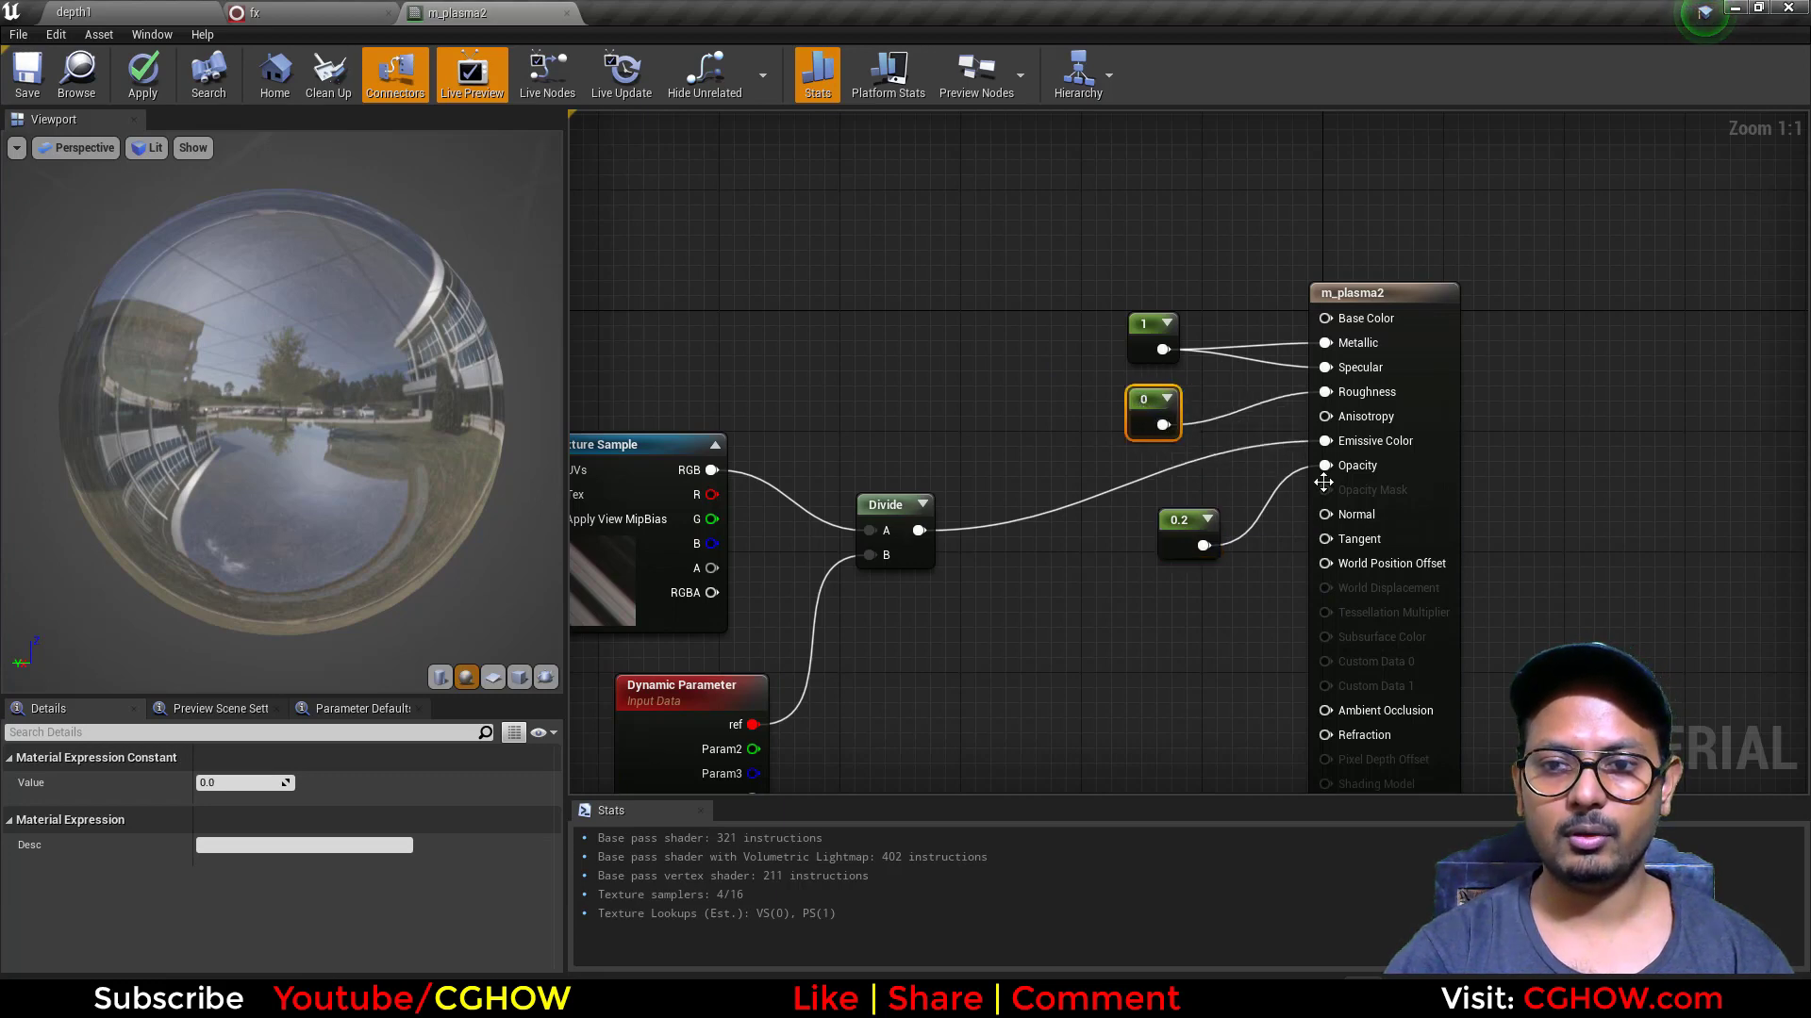
left_click_drag(316, 377, 415, 354)
middle_click(431, 8)
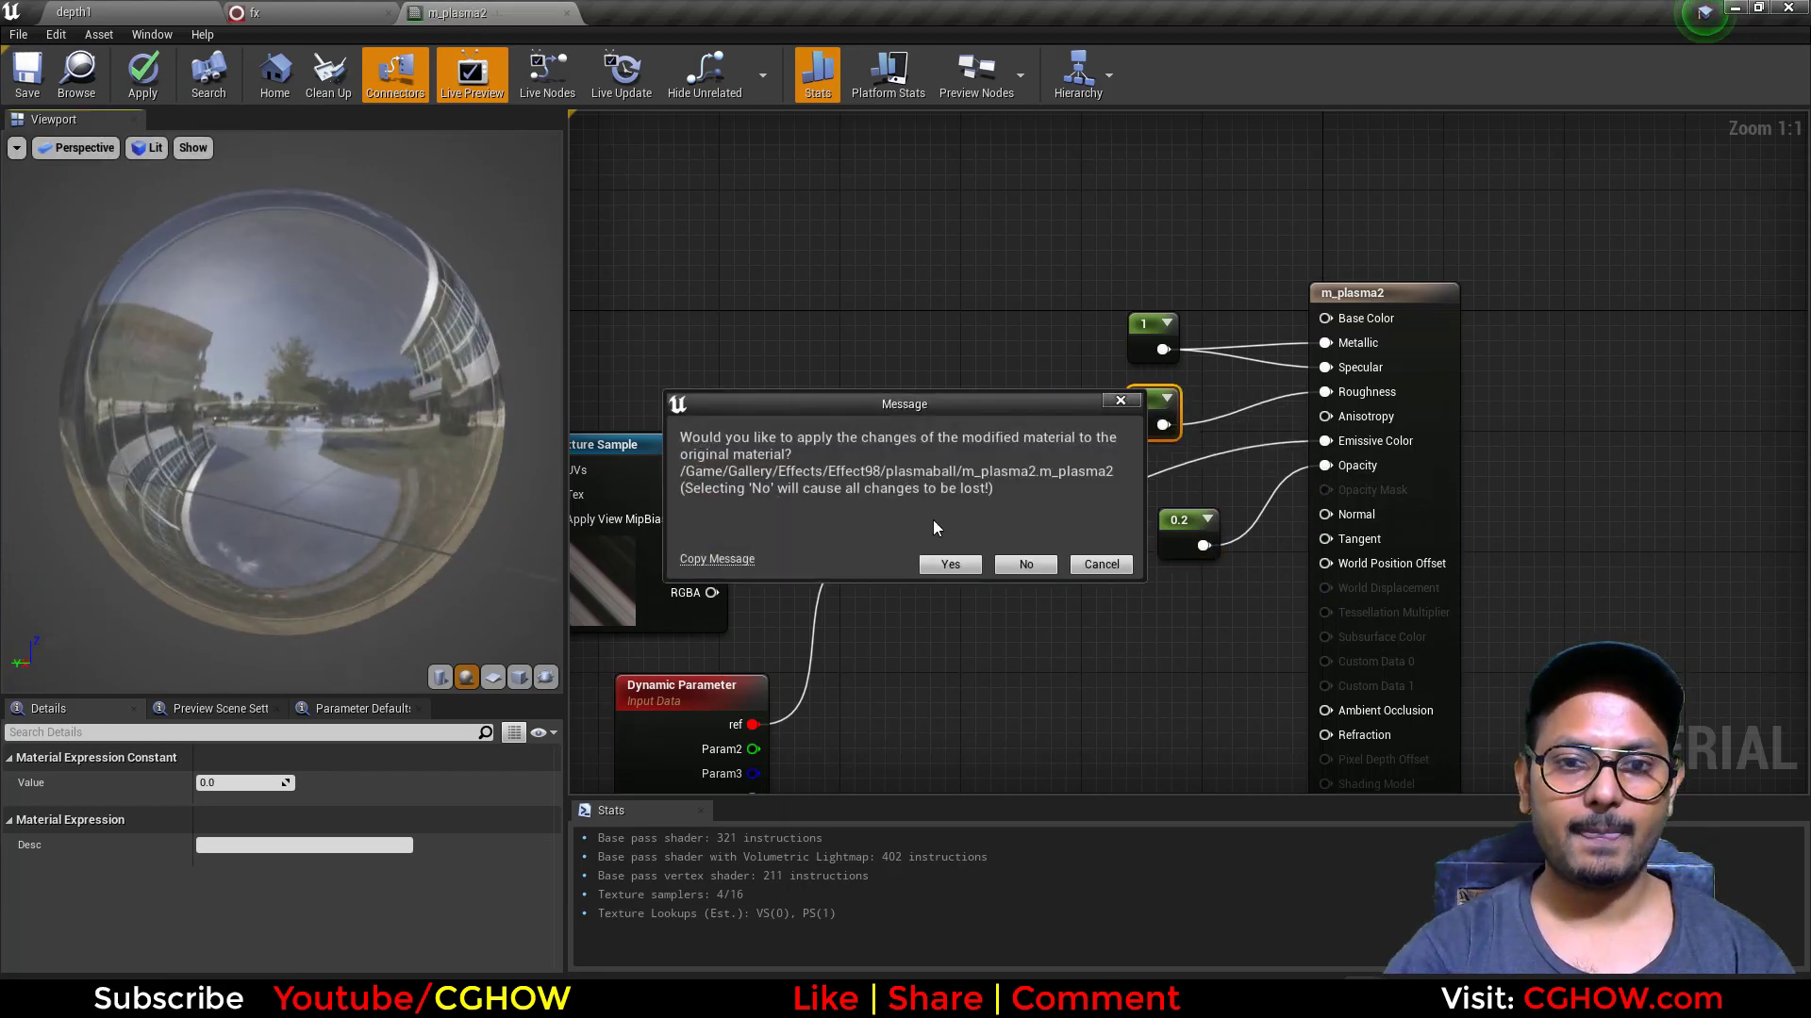
left_click(1023, 564)
Step: Review the reflection emitter's Spawn Burst Instantaneous, Particle State and Initialize Particle settings
scroll(405, 521, "up", 3)
left_click(371, 409)
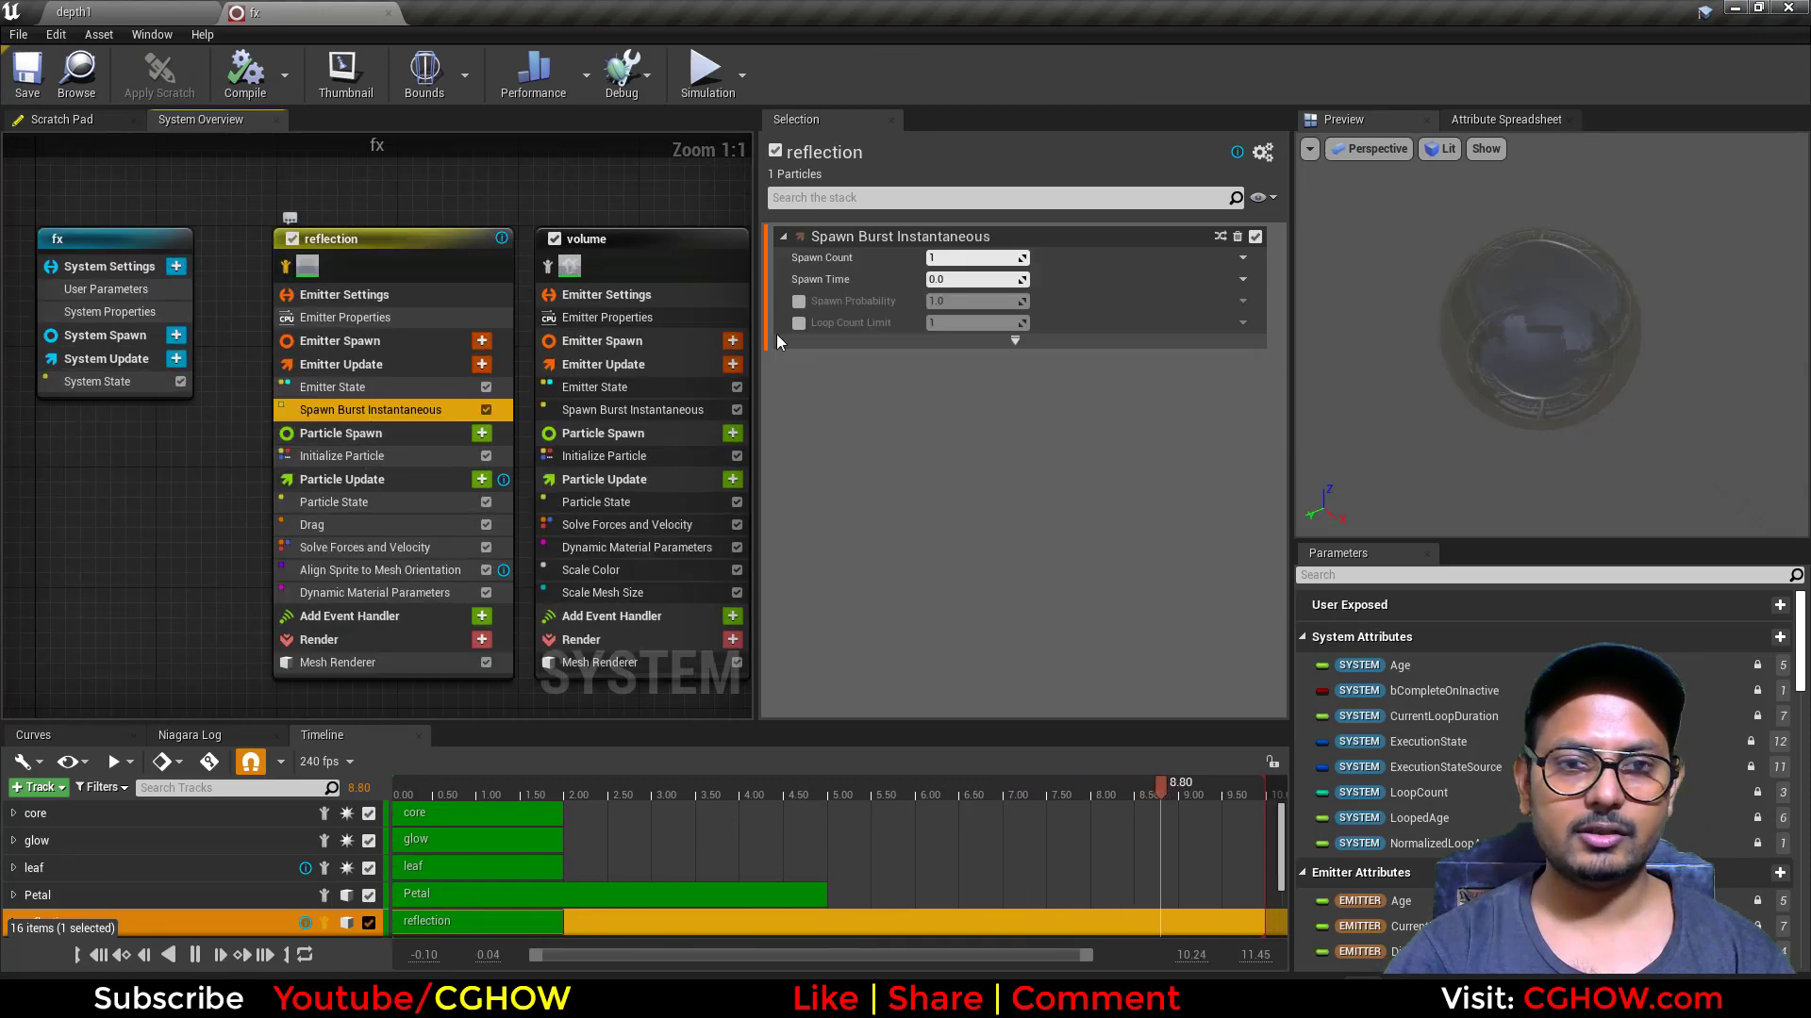
left_click(349, 502)
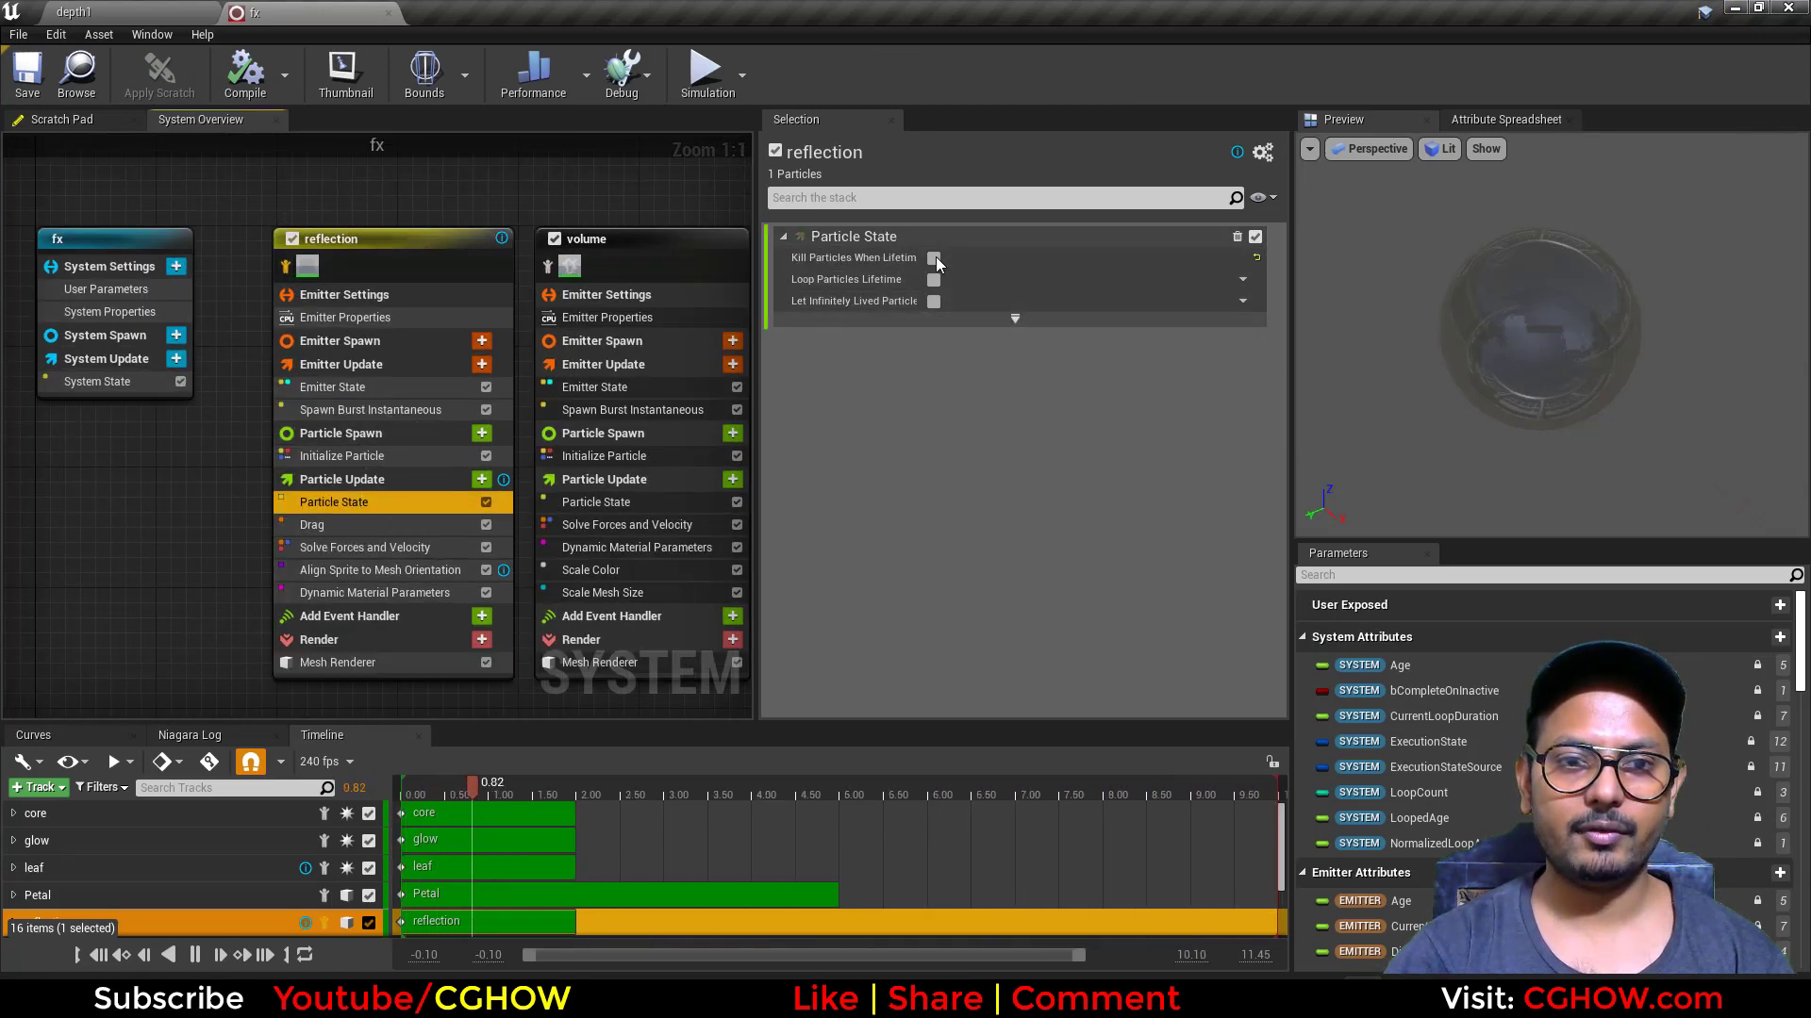
left_click(341, 455)
scroll(1115, 641, "down", 5)
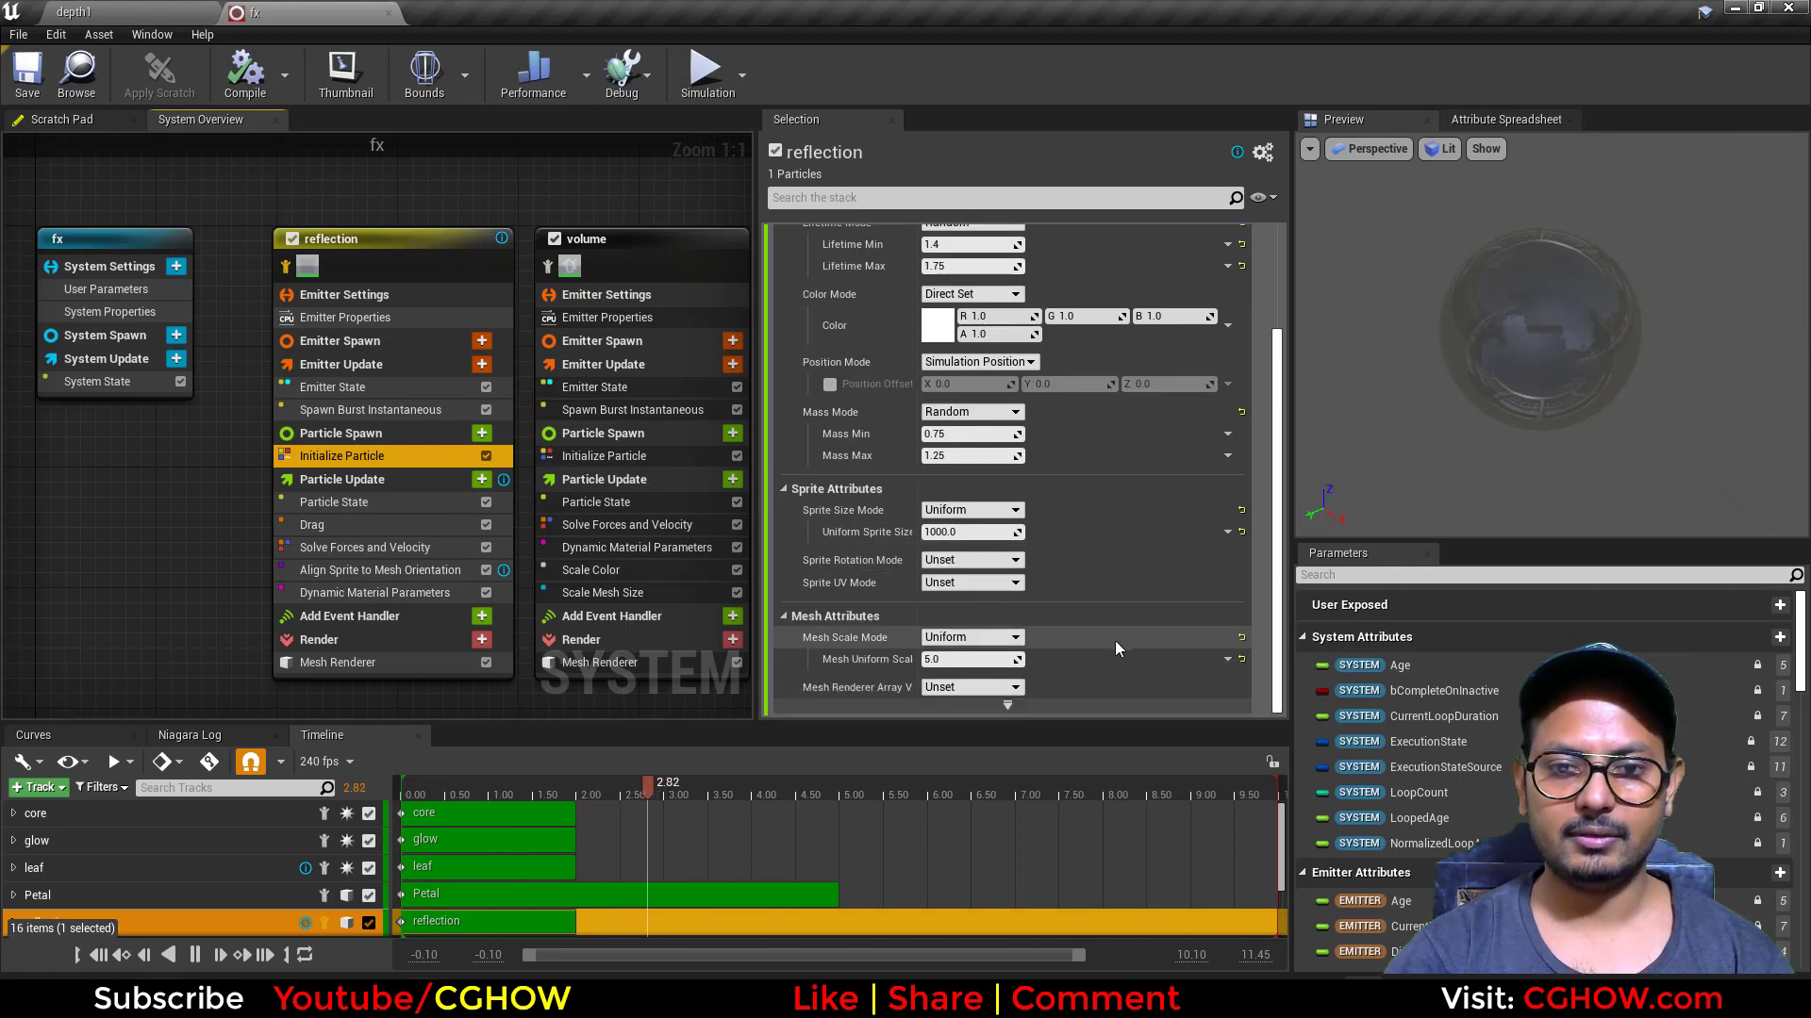
Step: Try ref at 0.19364 in the reflection emitter's Dynamic Material Parameters, compare it in the depth1 level, and set ref back to 3.0
left_click(375, 592)
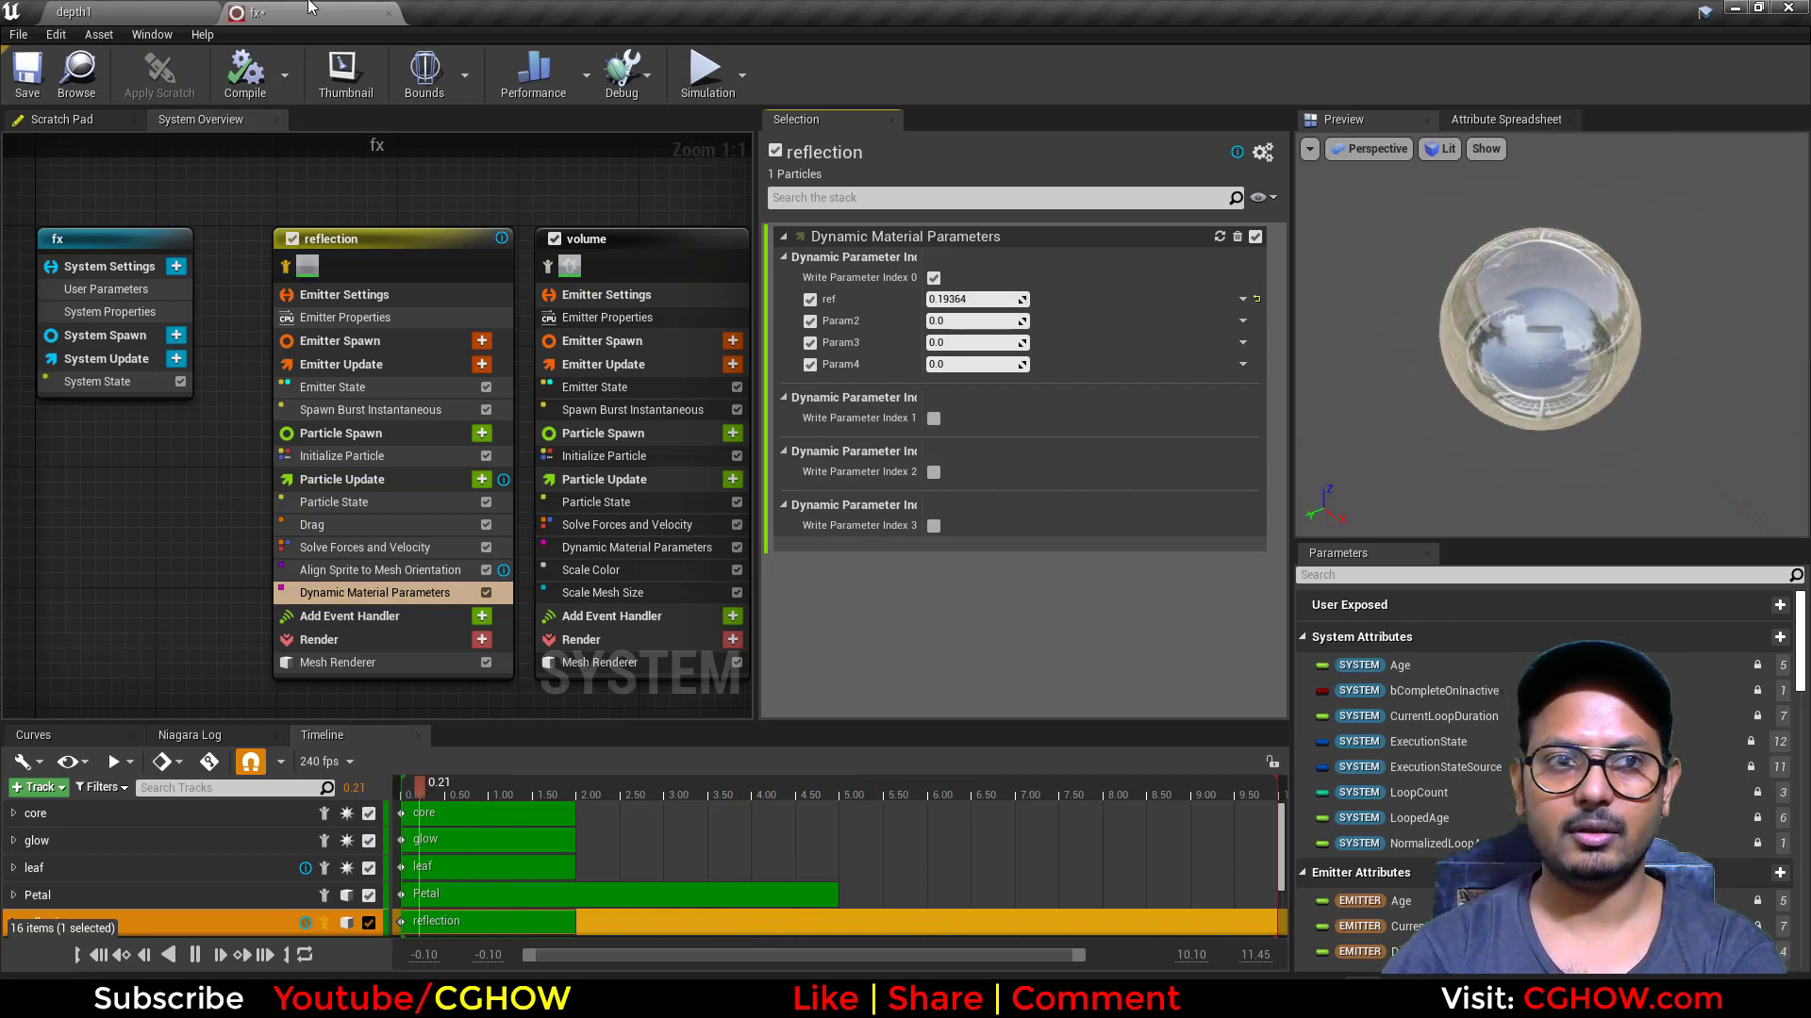
left_click(157, 10)
left_click(342, 10)
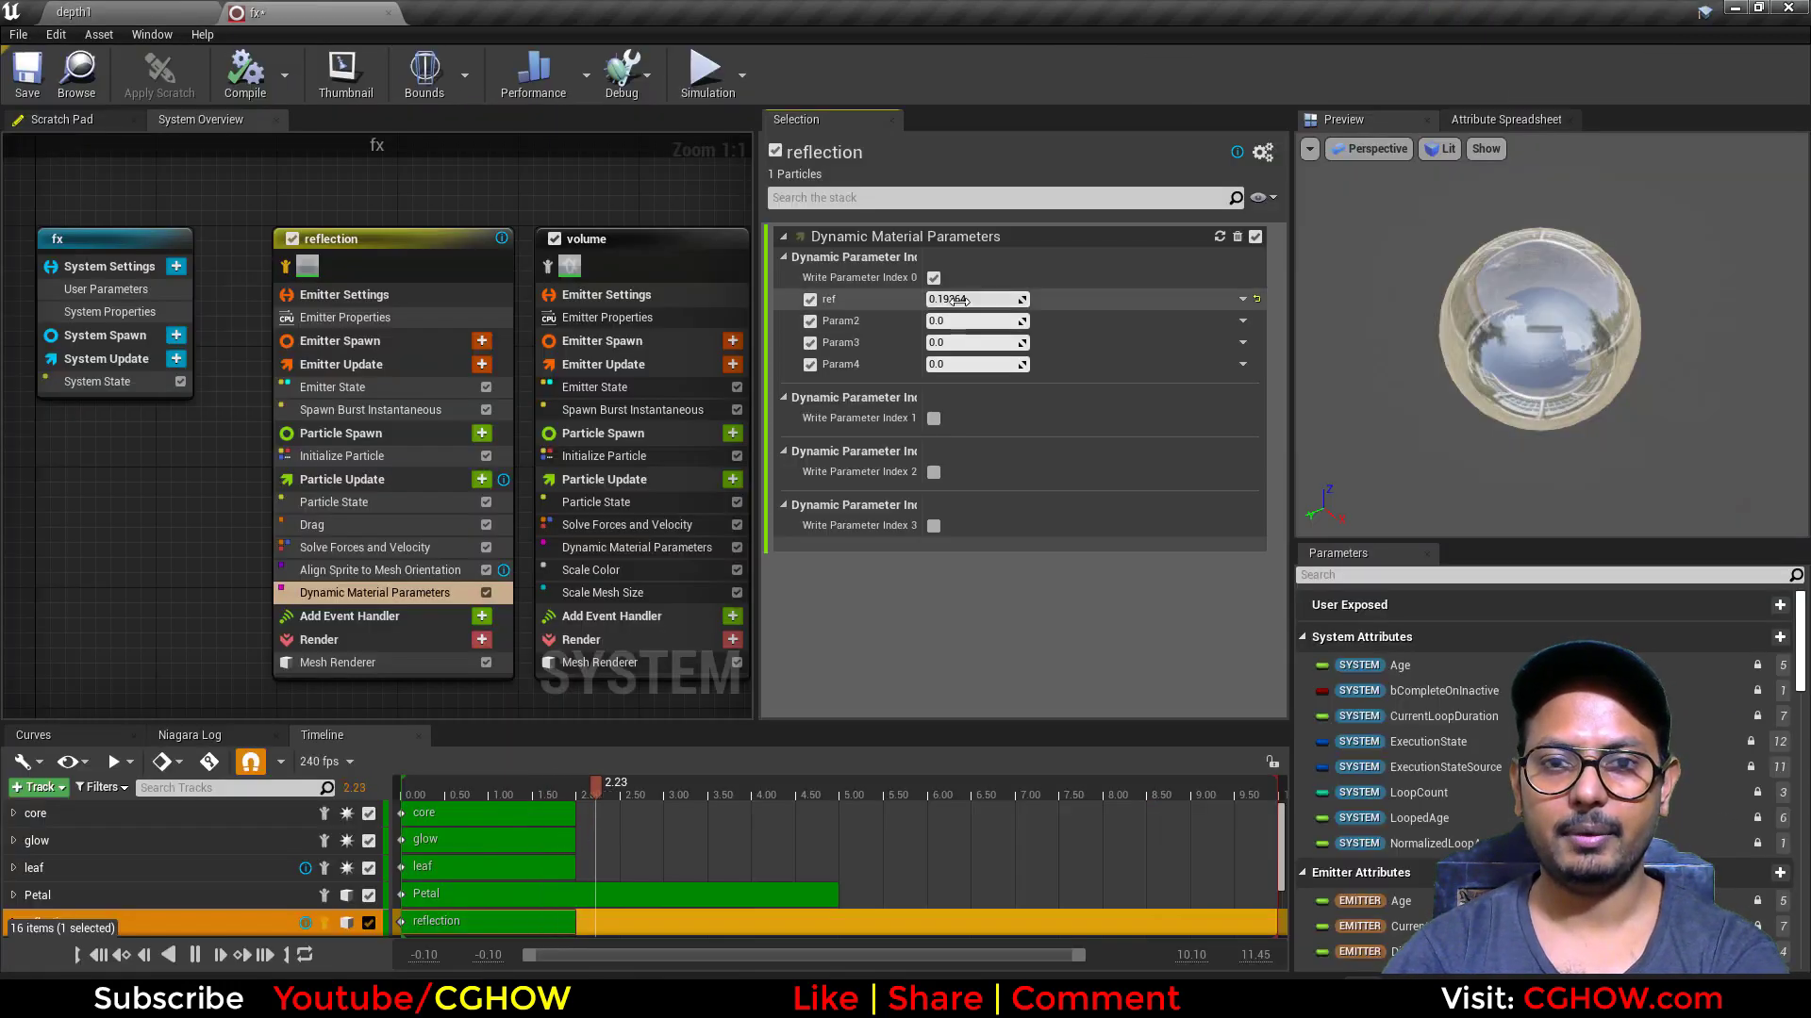
left_click(188, 10)
left_click(292, 9)
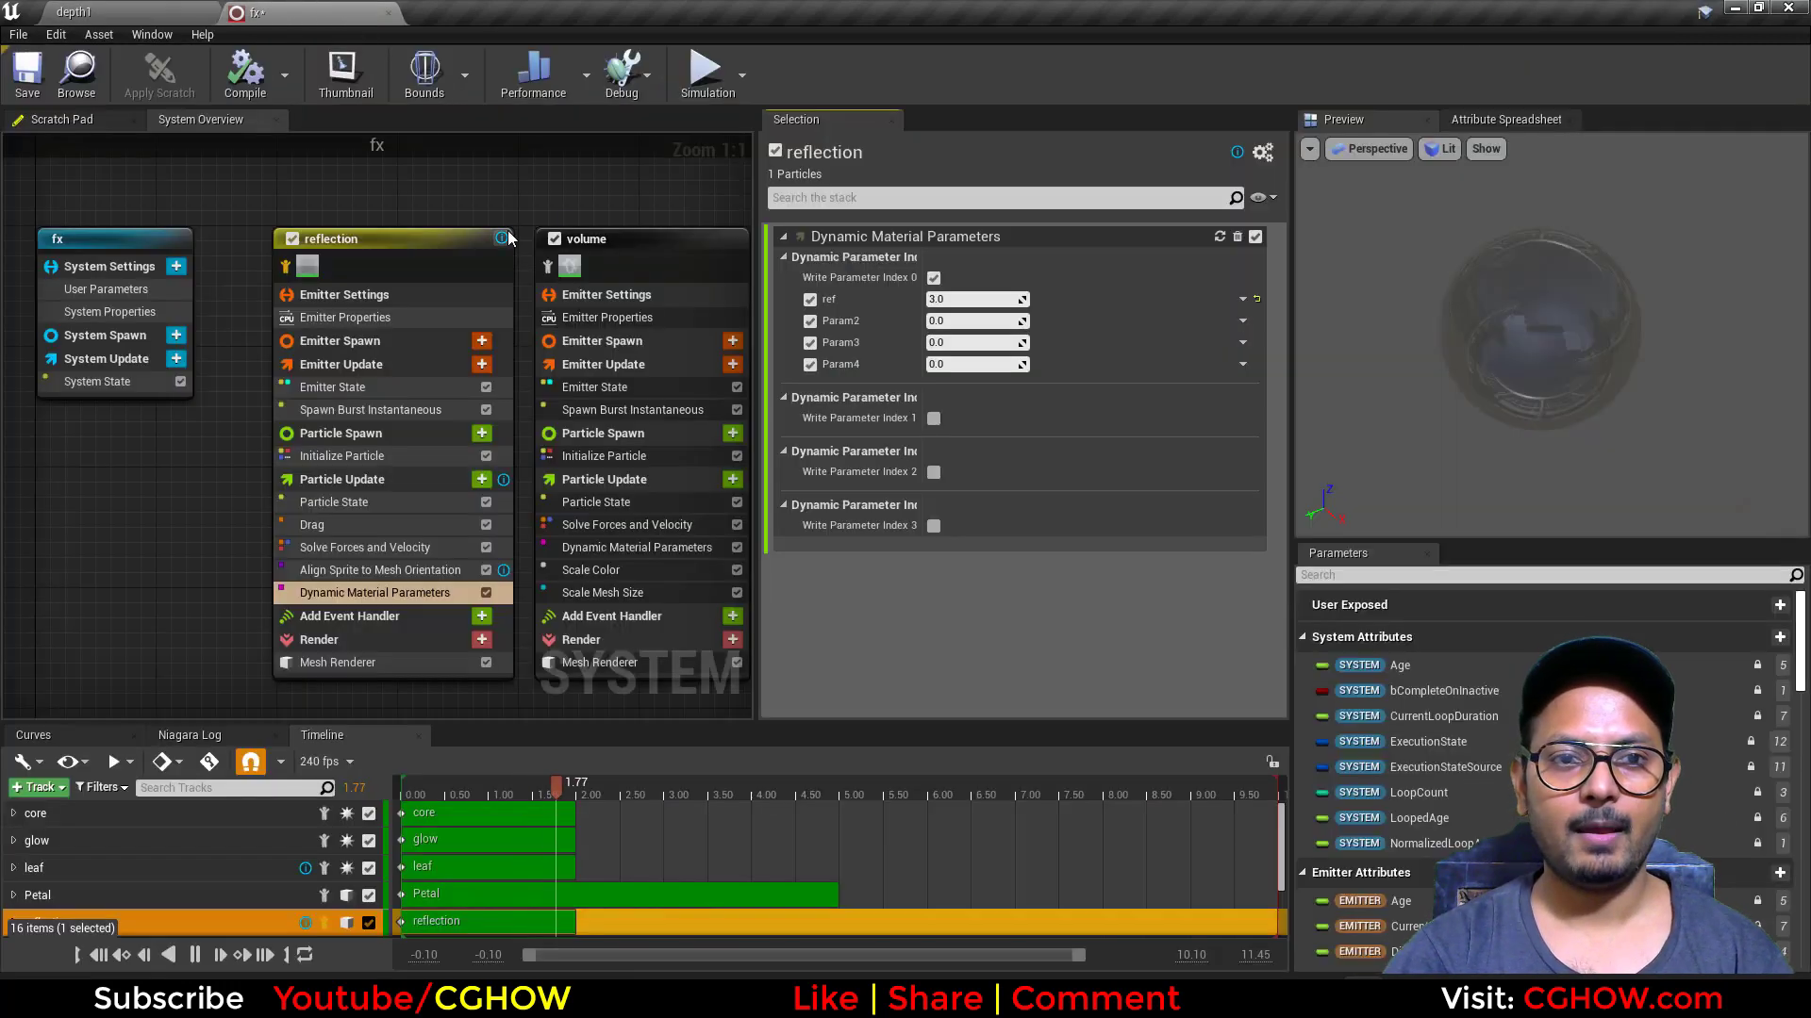
Step: Isolate the volume emitter, and glance at the CGHOW channel's videos page in the browser before returning to the fx system
right_click_drag(573, 241, 416, 226)
left_click(396, 252)
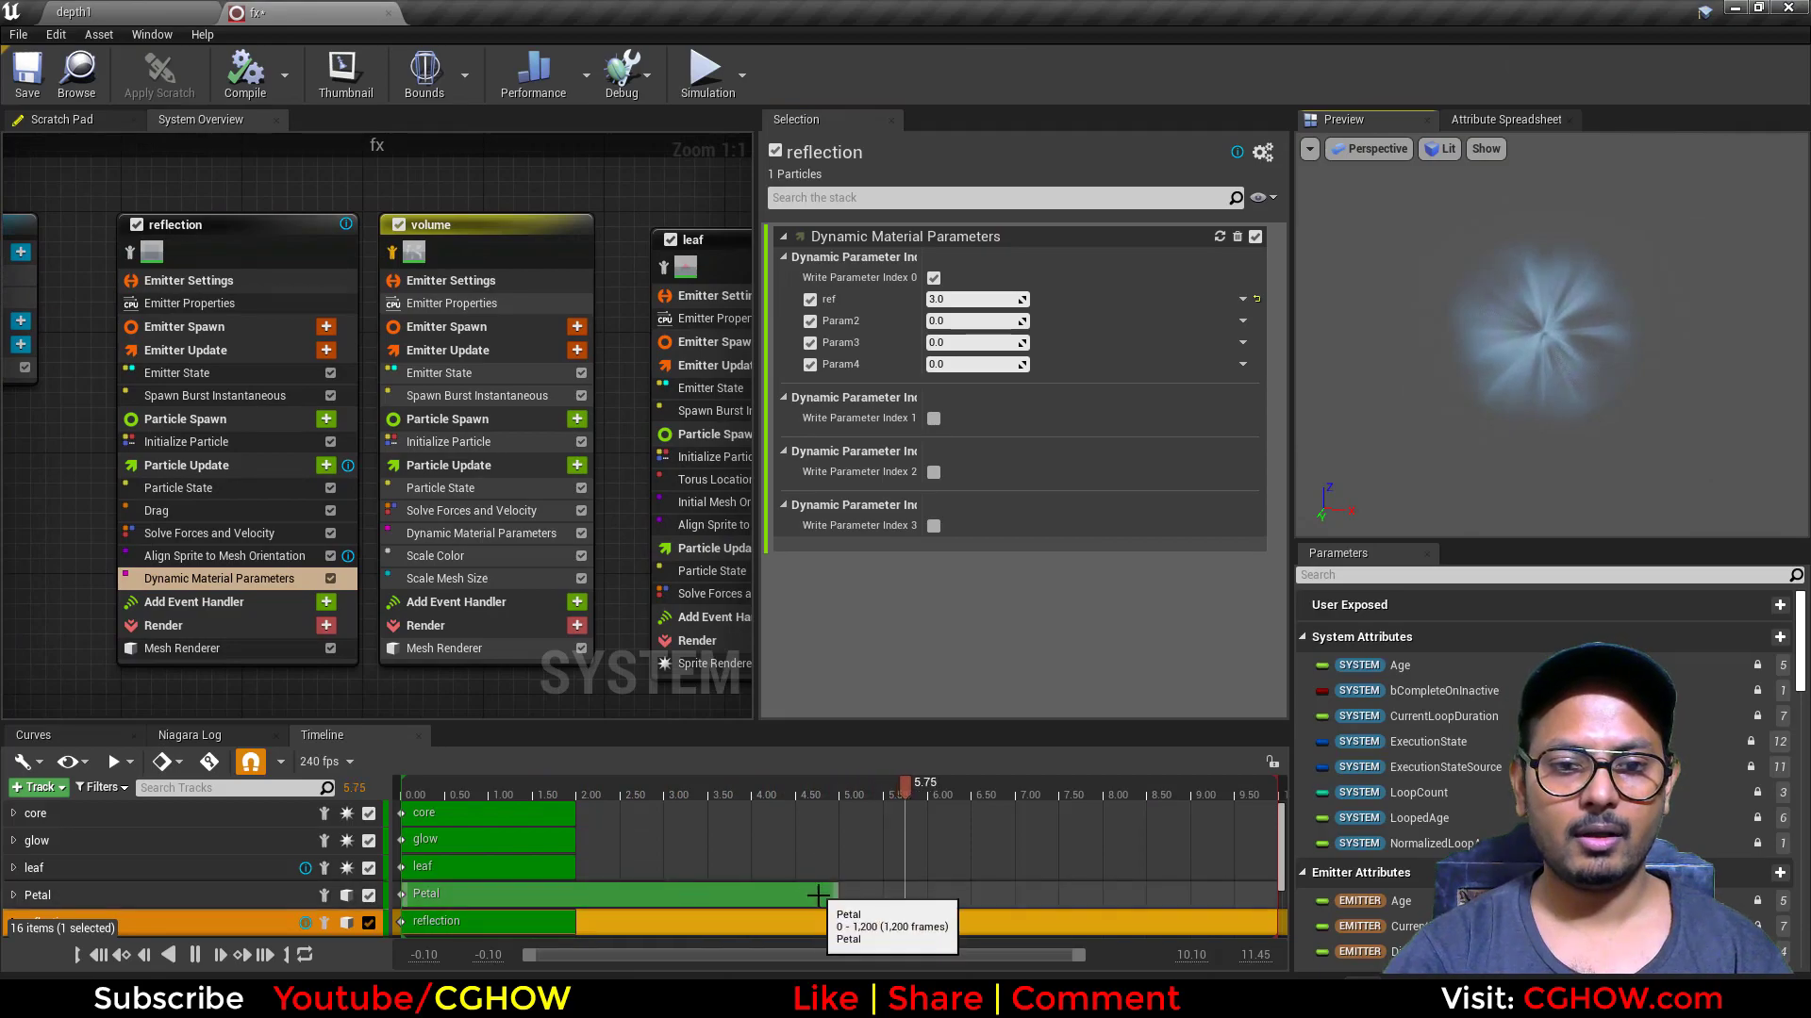
left_click(986, 997)
scroll(967, 618, "up", 7)
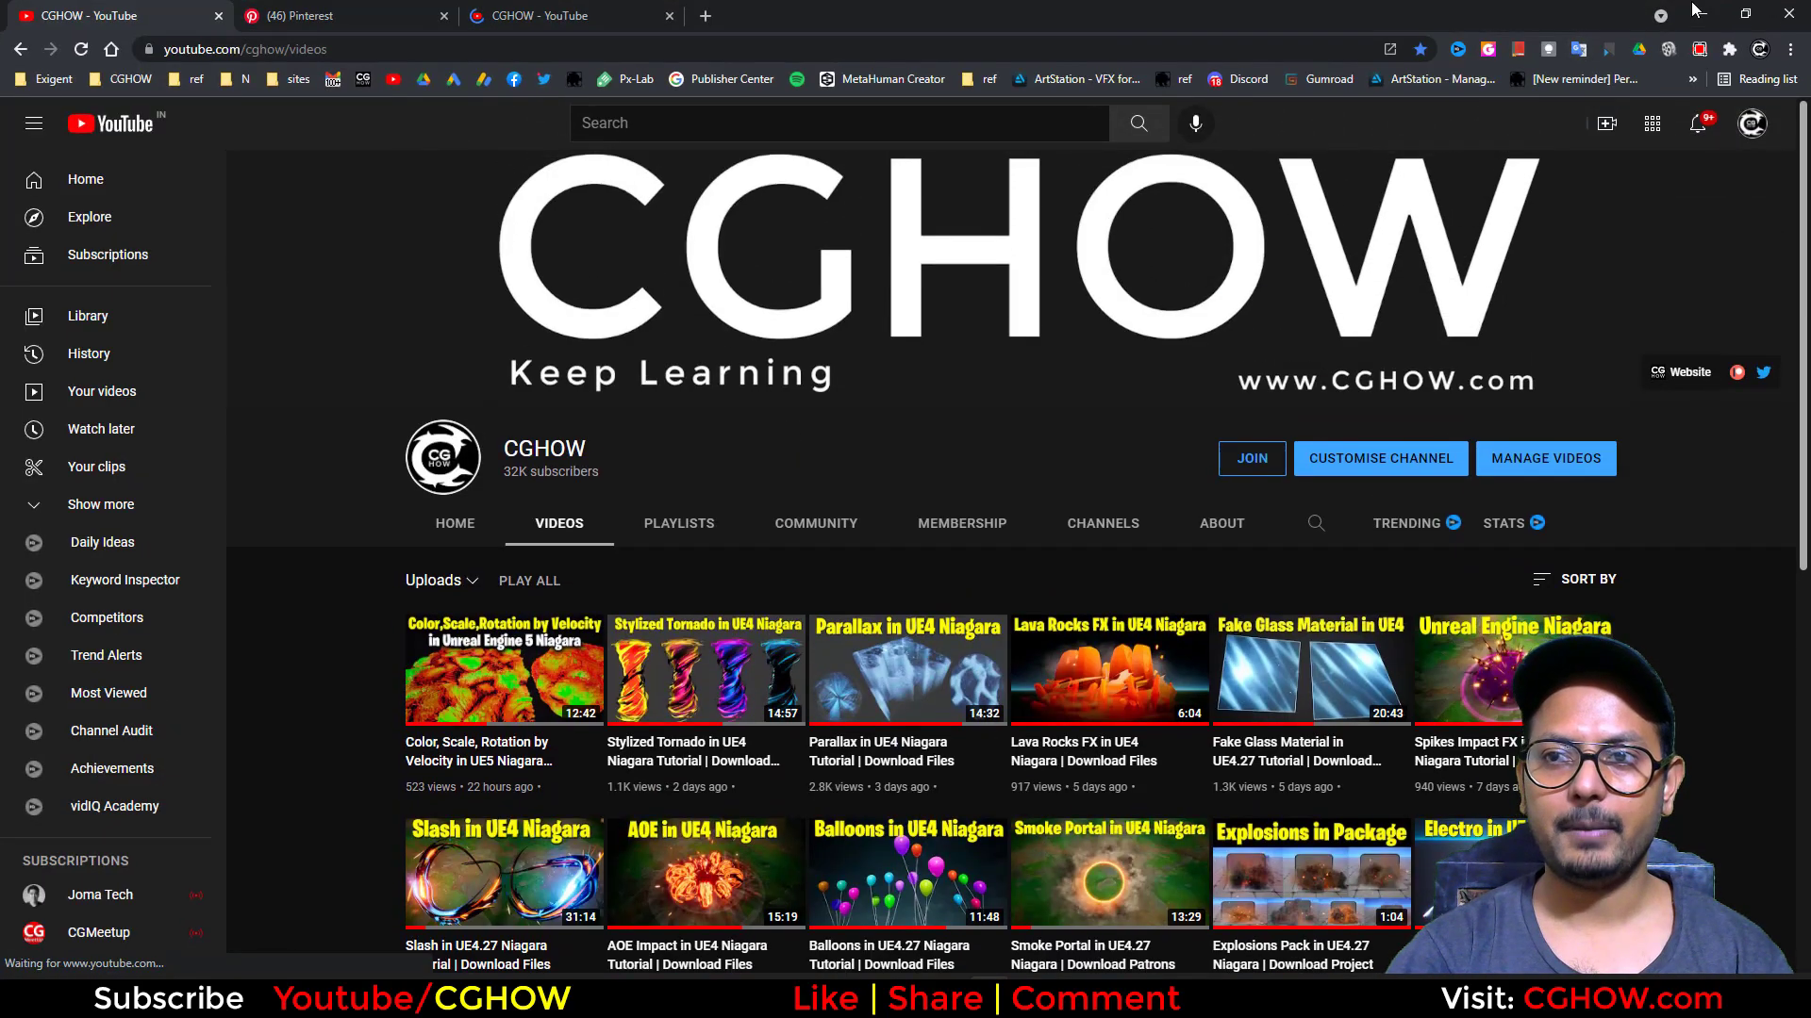
left_click(1700, 12)
Step: Open the crack2 material from the volume emitter's Mesh Renderer and show its node graph
left_click(482, 653)
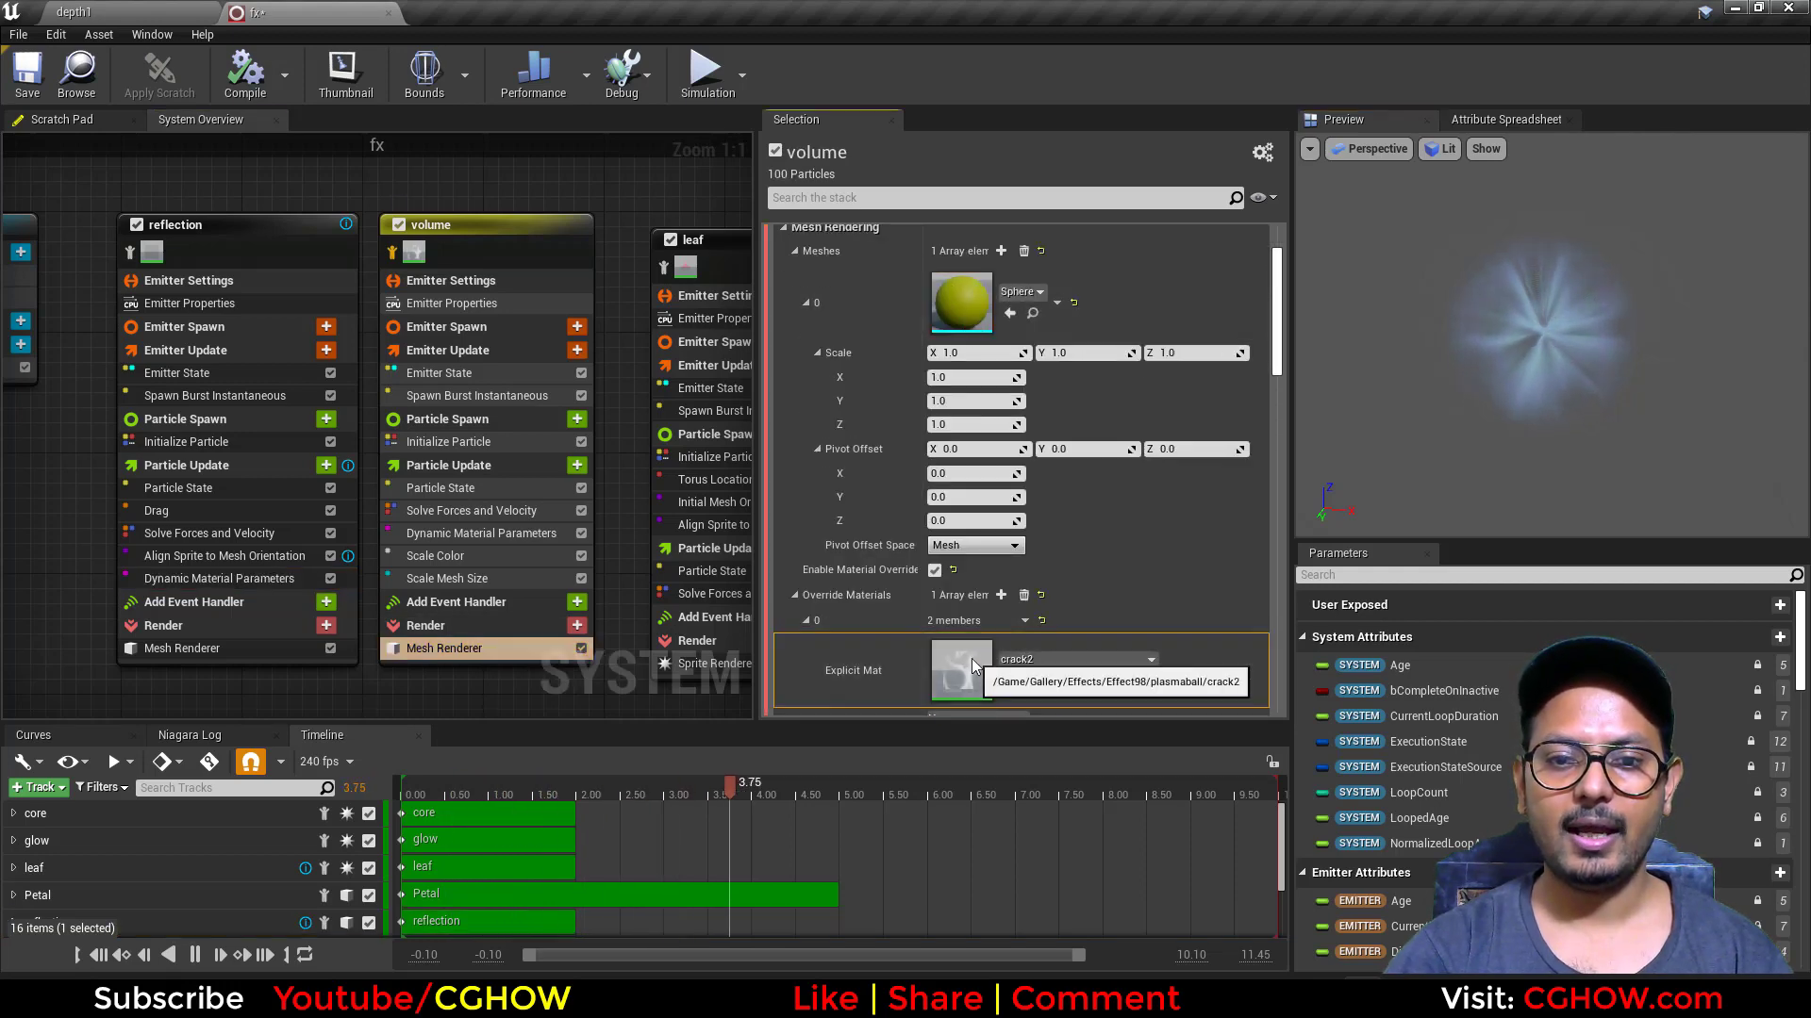
double_click(971, 660)
scroll(976, 566, "down", 2)
right_click_drag(943, 631, 1237, 515)
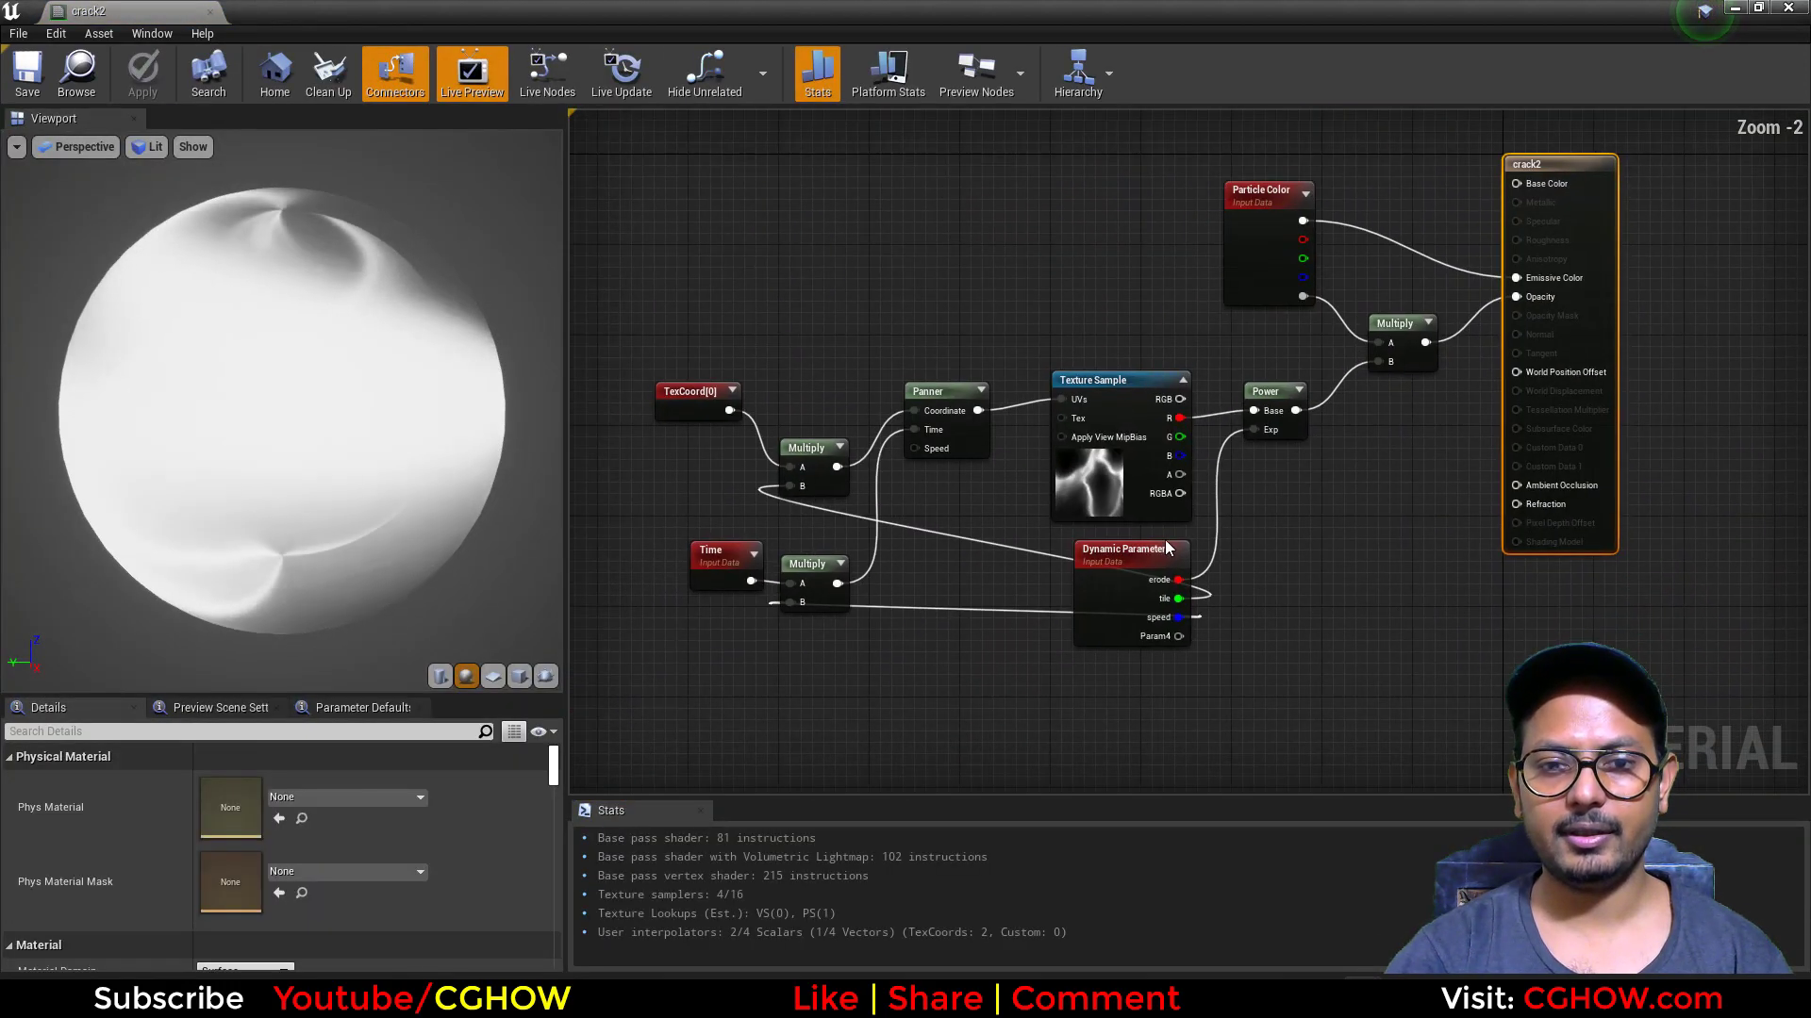
Step: Preview crack2's Texture Sample node on a plane and check which texture it uses
left_click(1058, 490)
key("space")
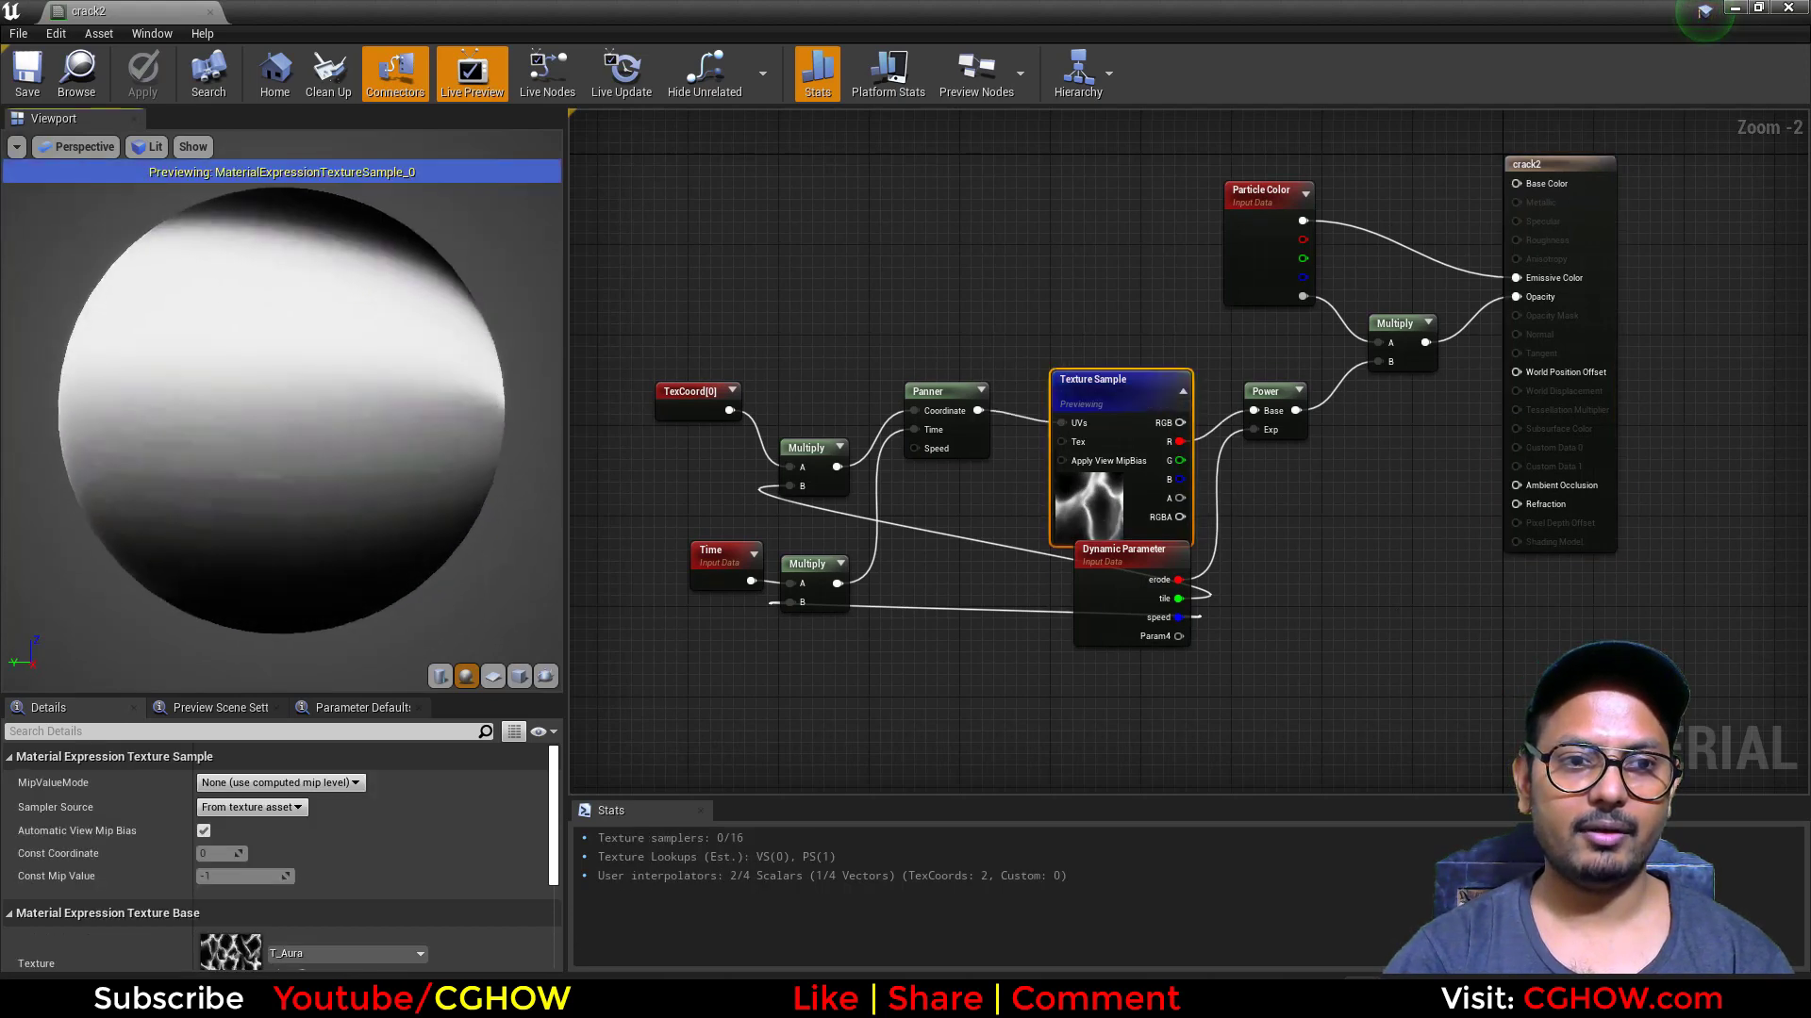
left_click(492, 676)
left_click_drag(358, 651, 399, 657)
scroll(236, 952, "down", 1)
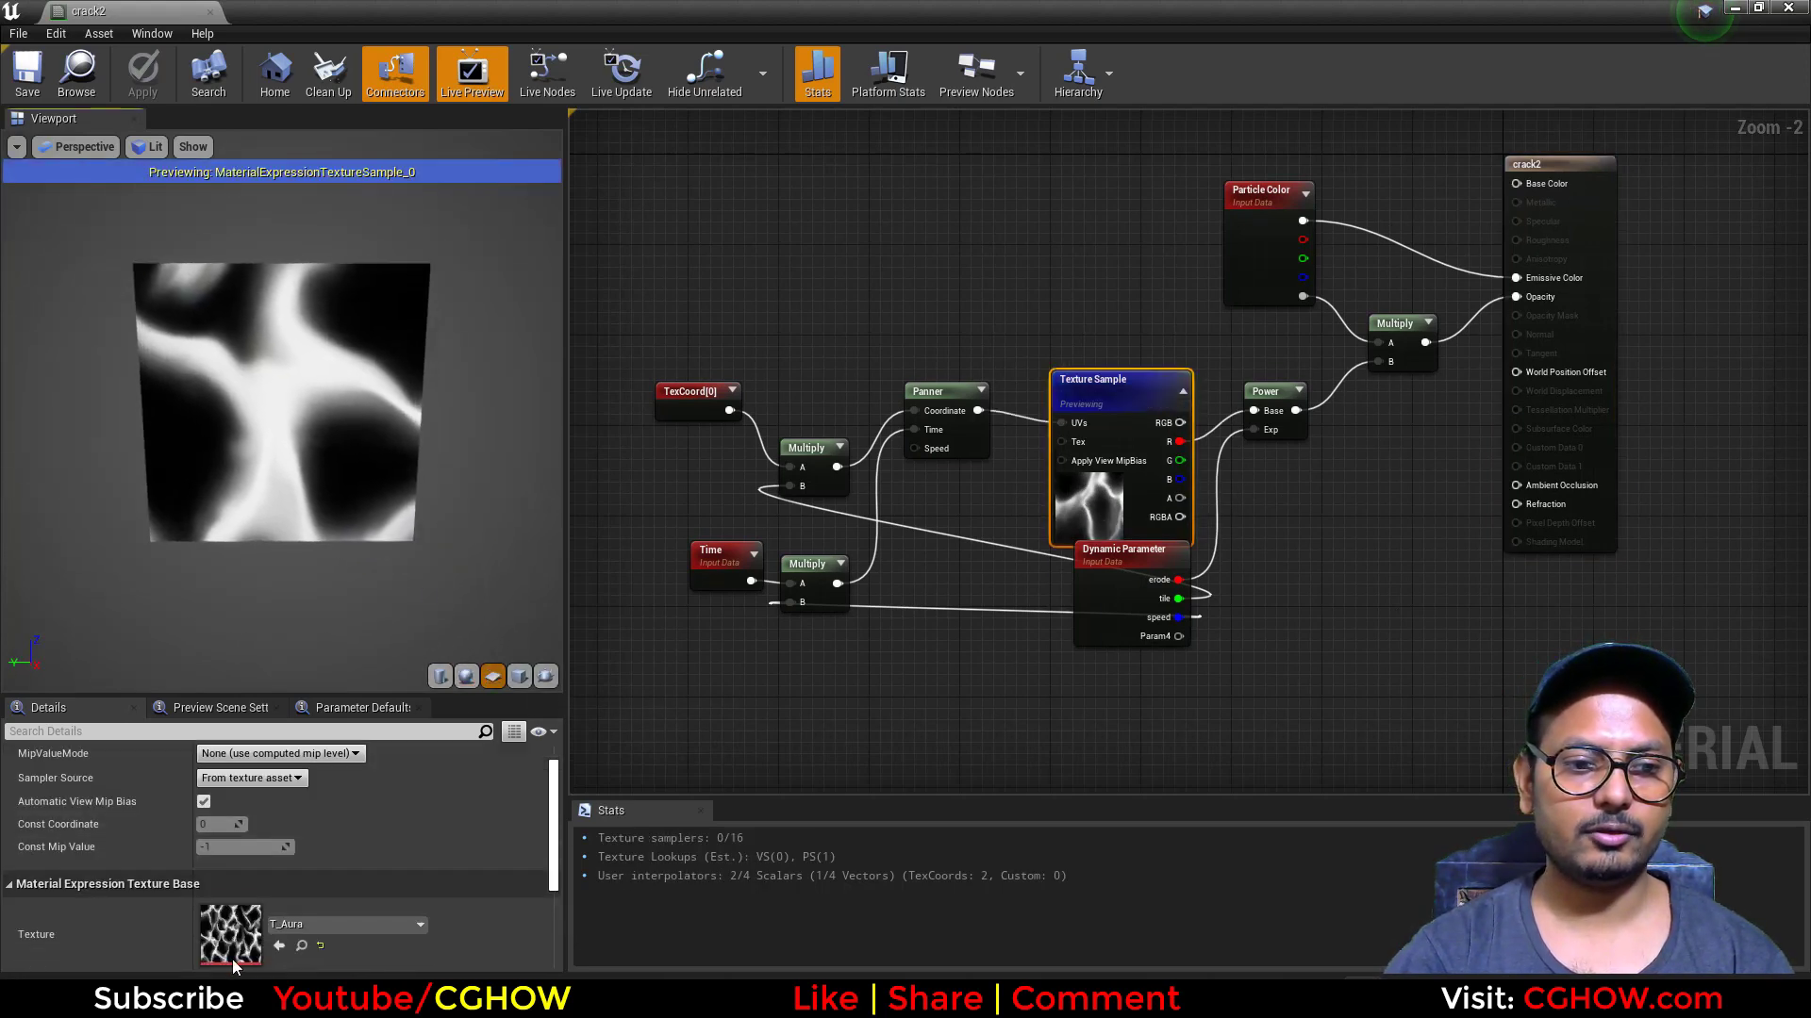
scroll(842, 489, "up", 1)
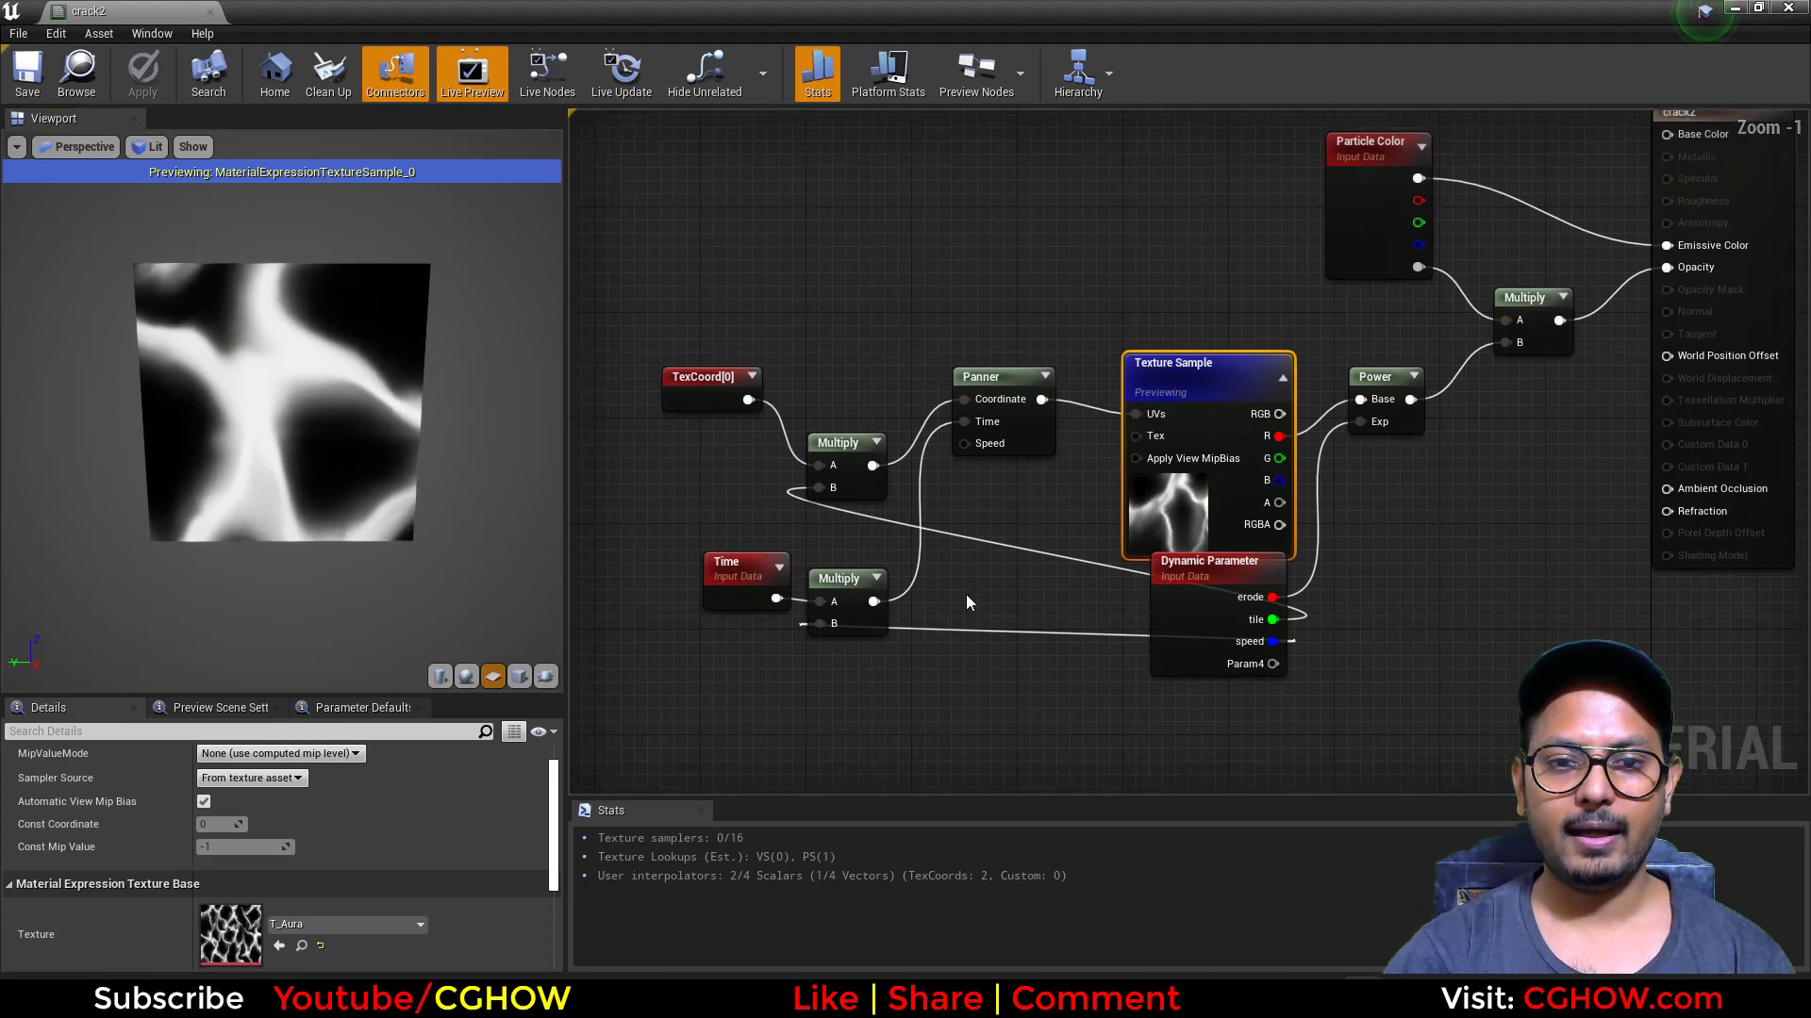
Step: Examine crack2's Multiply, Dynamic Parameter, Panner and Power nodes by spacing them out, and close the material without applying the changes
left_click_drag(842, 490, 842, 437)
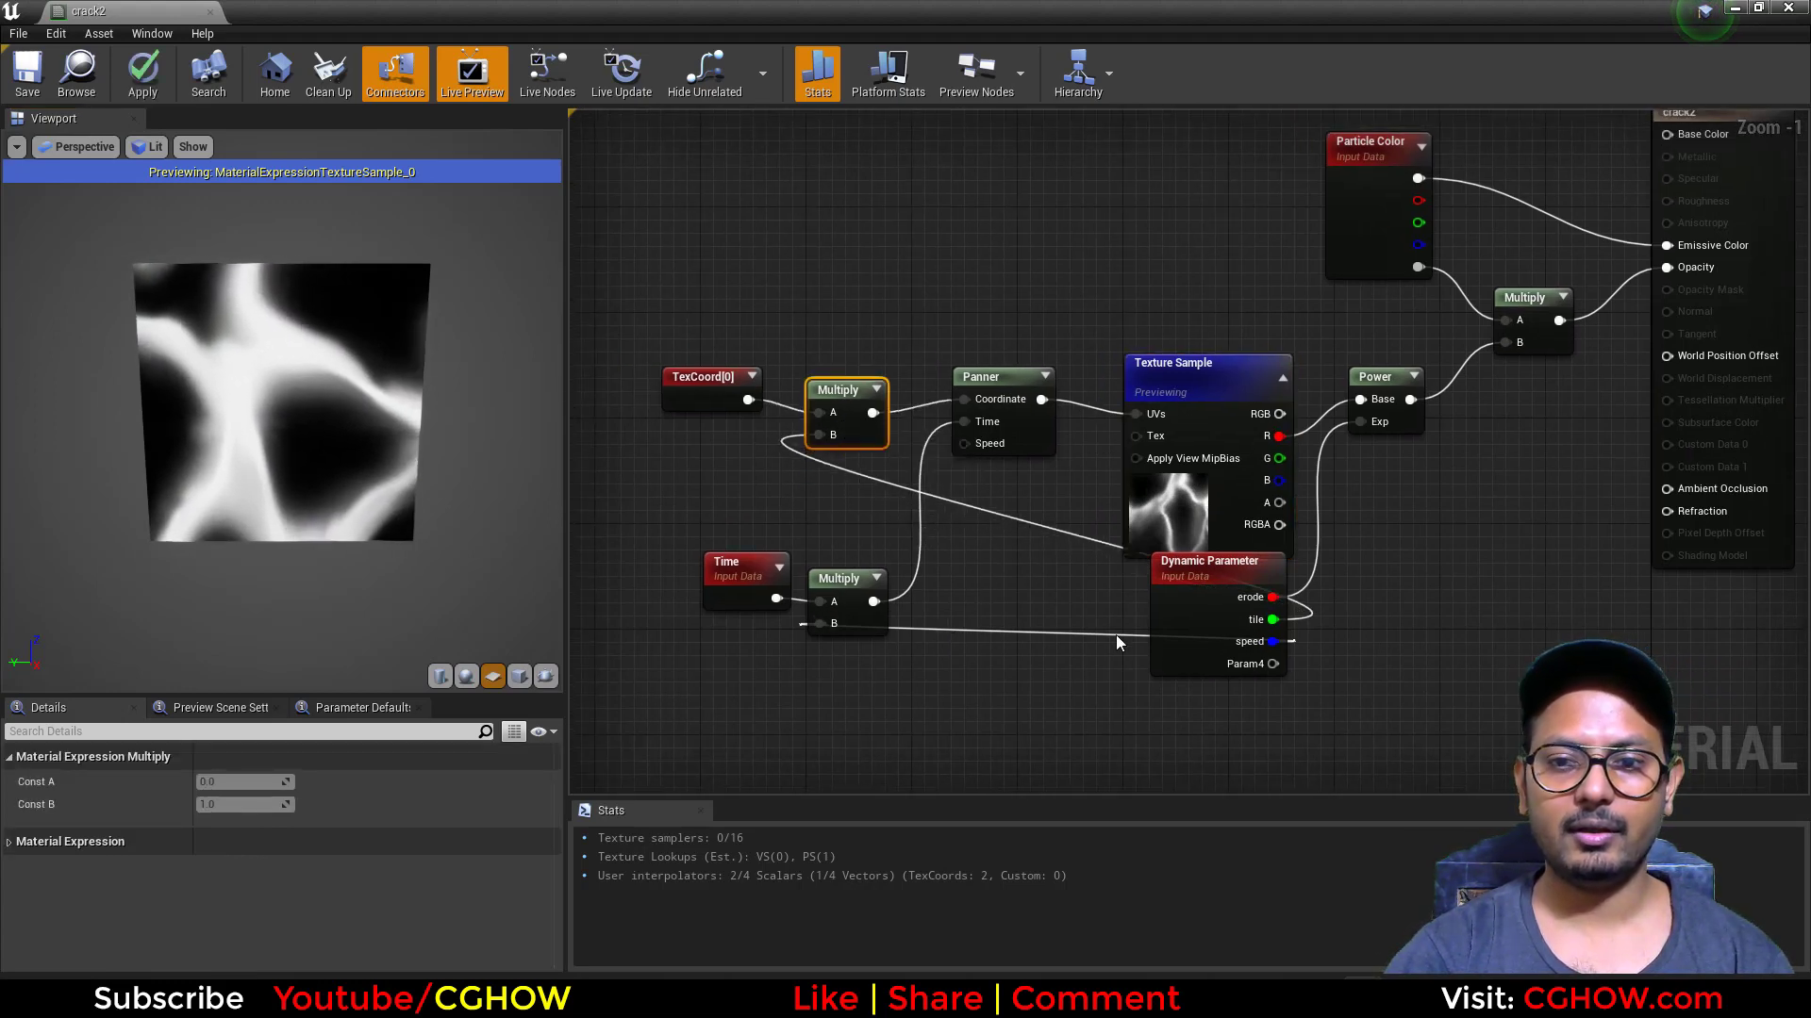
left_click_drag(1192, 668, 1032, 760)
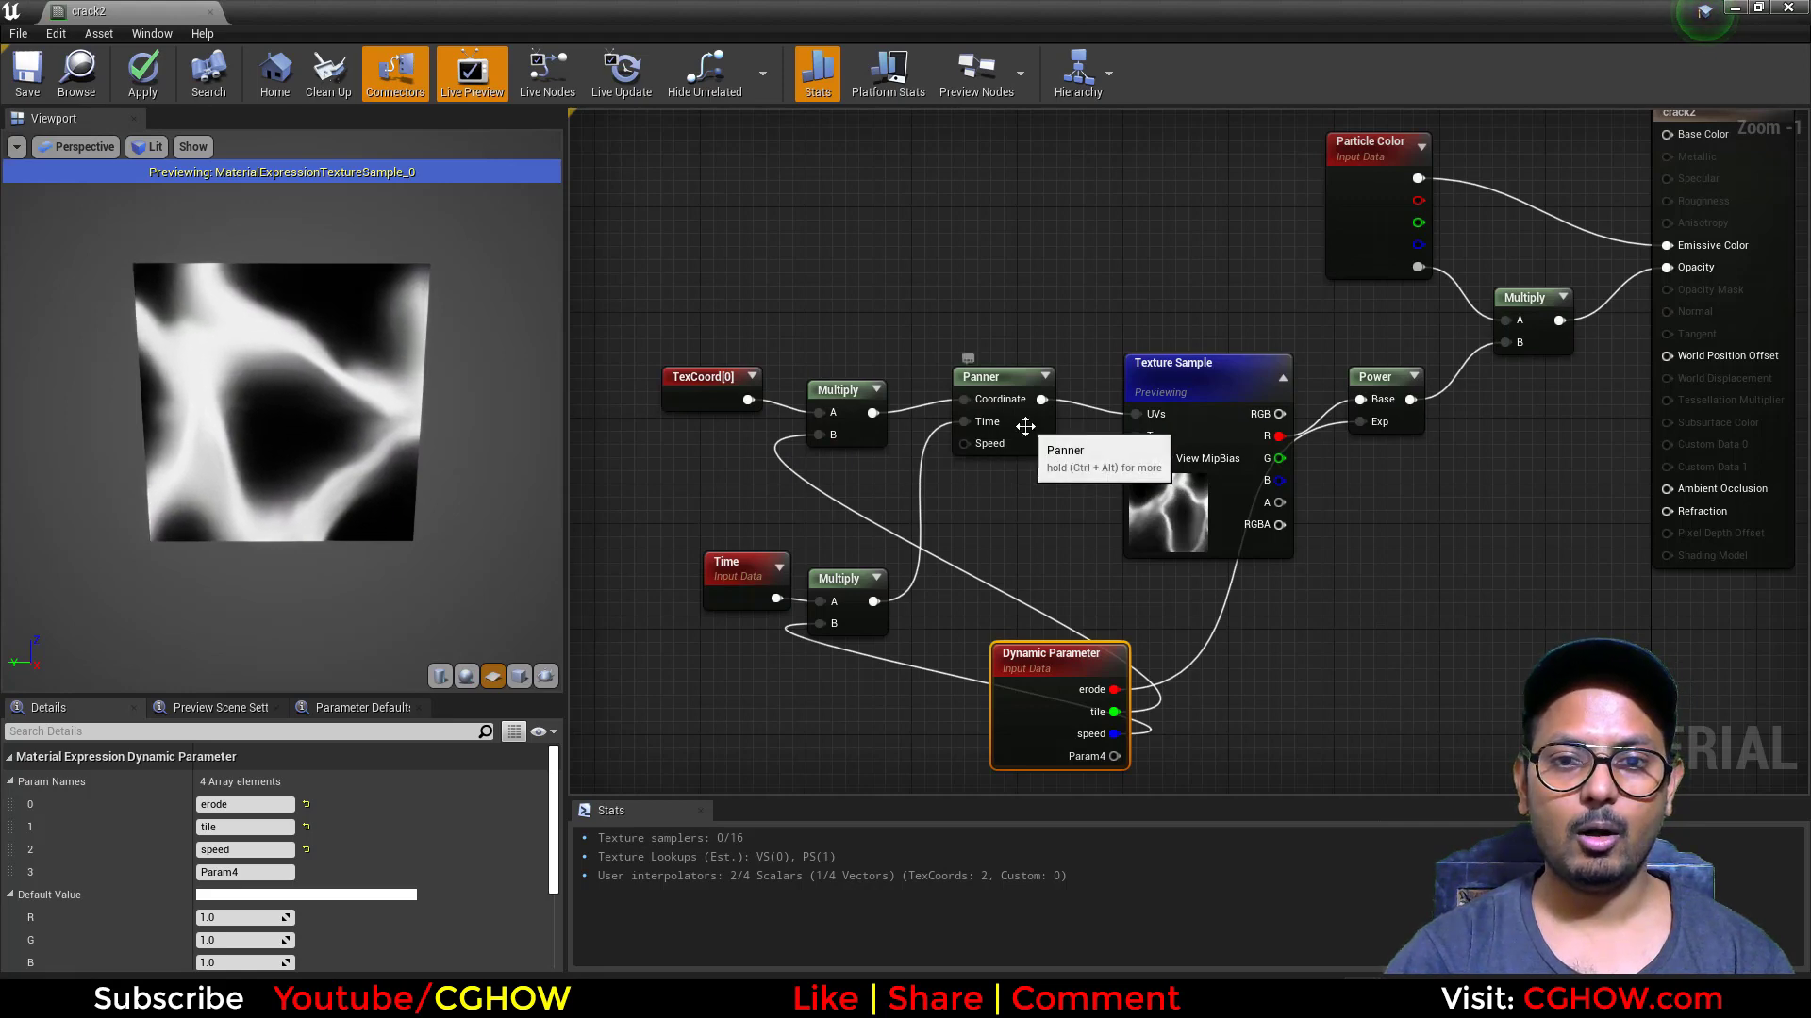
left_click_drag(991, 425, 991, 437)
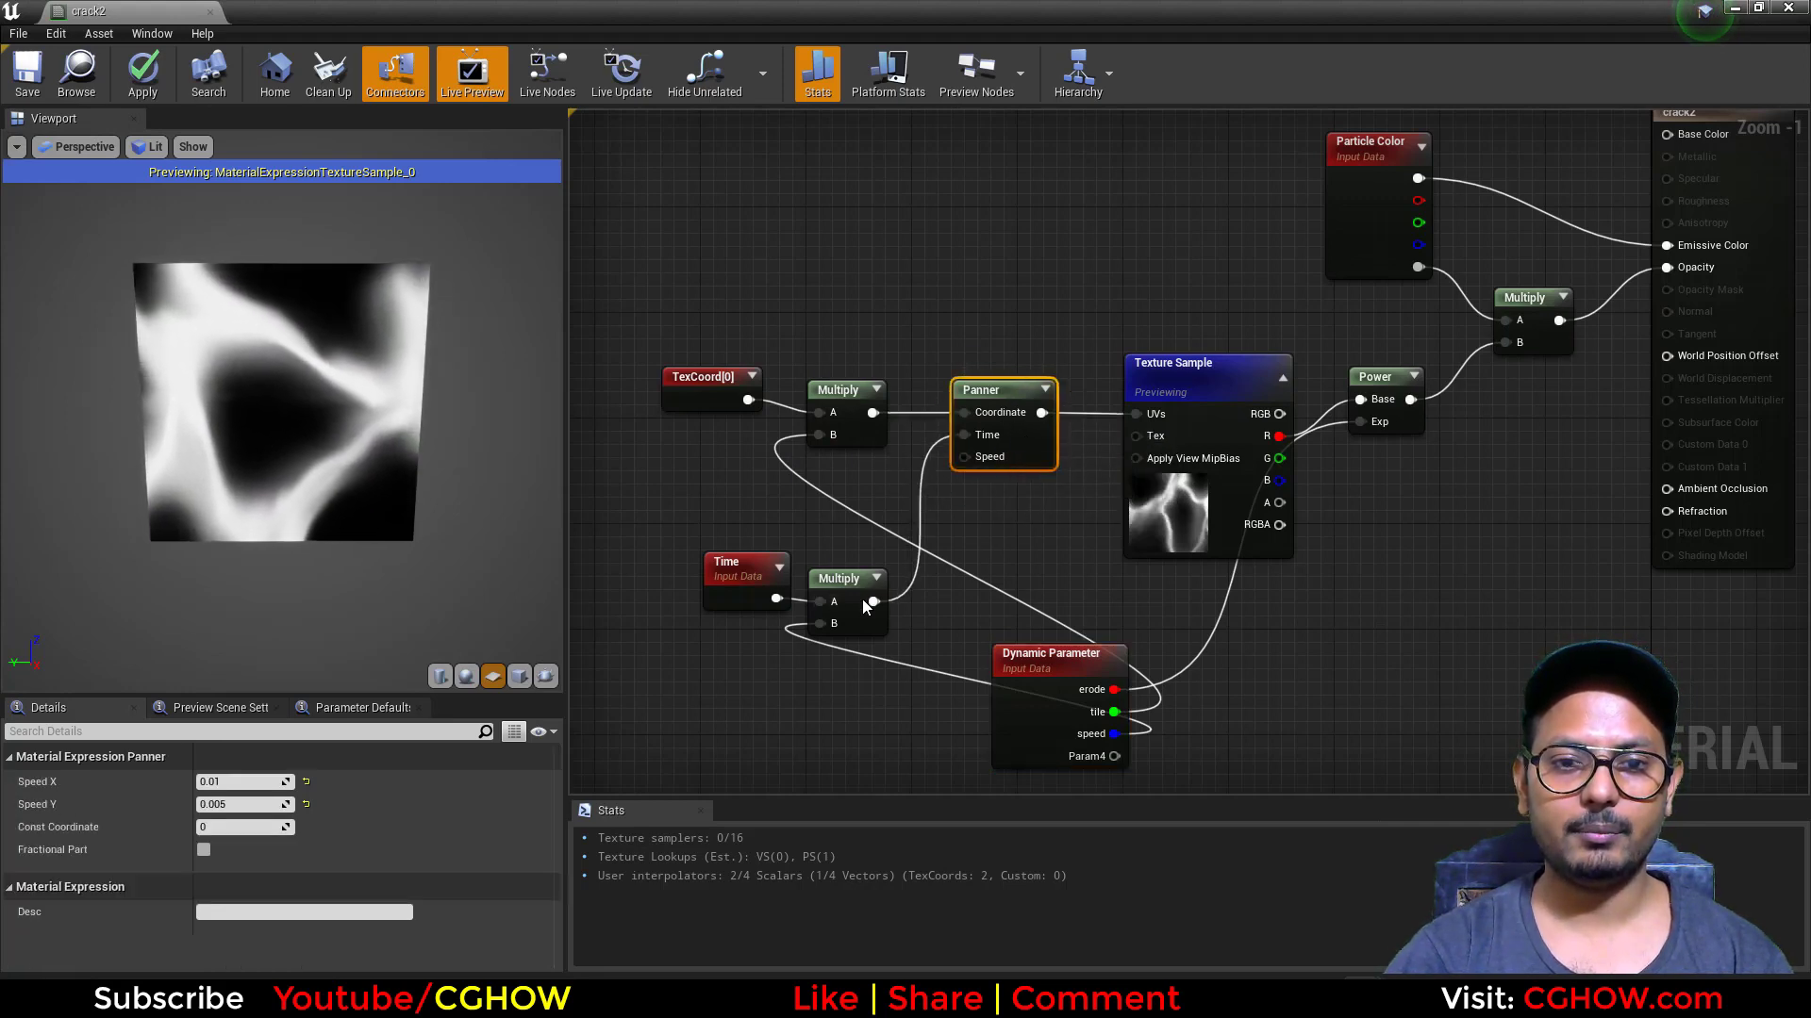
right_click_drag(1358, 615, 1083, 719)
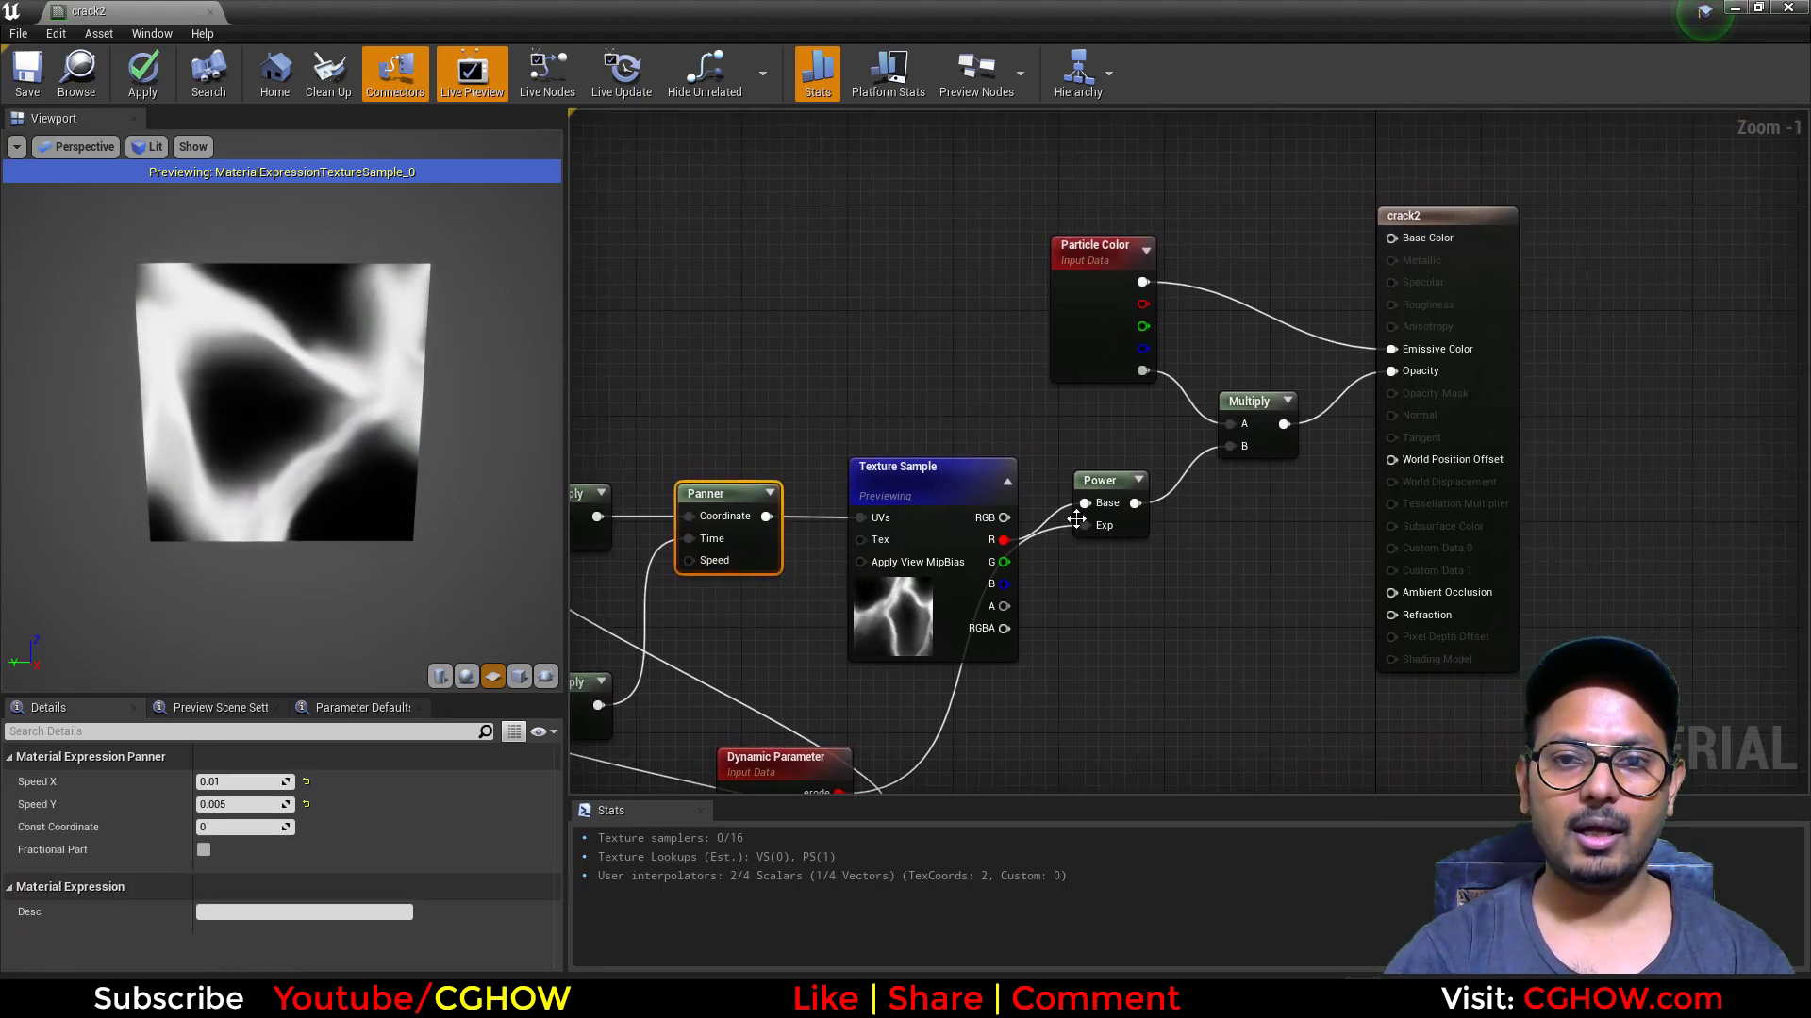
left_click(209, 12)
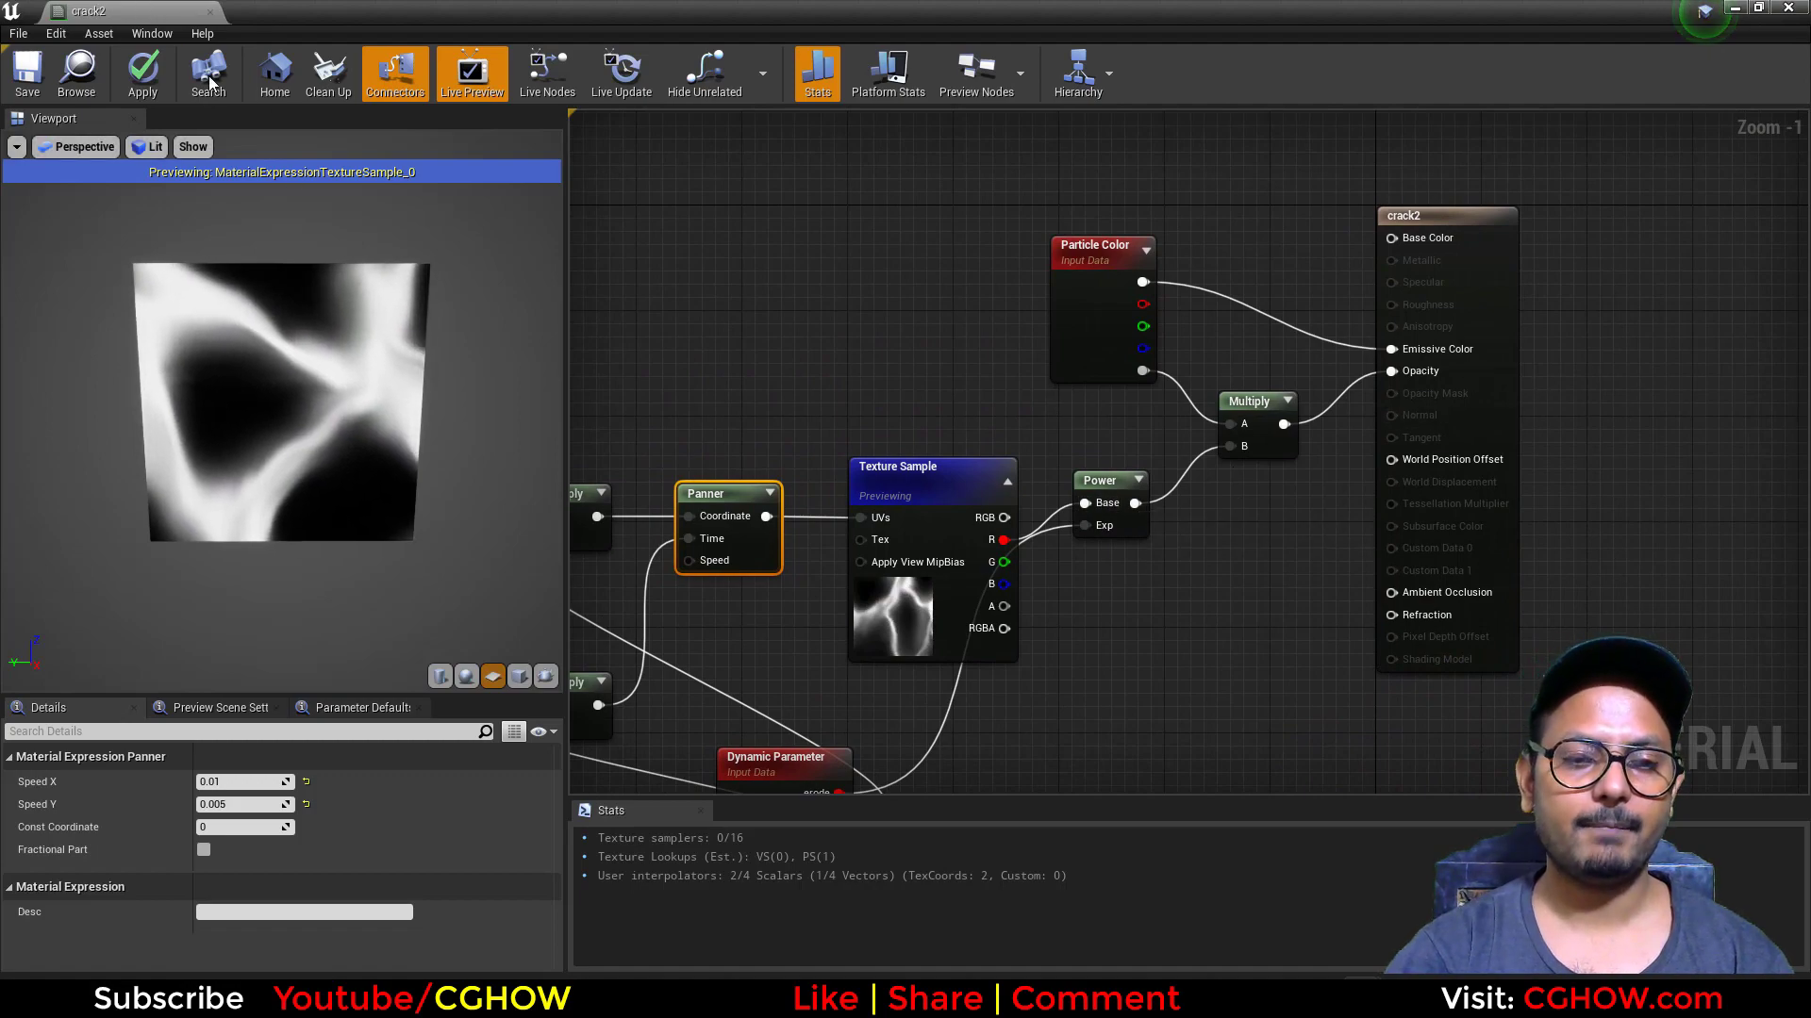
left_click(1026, 565)
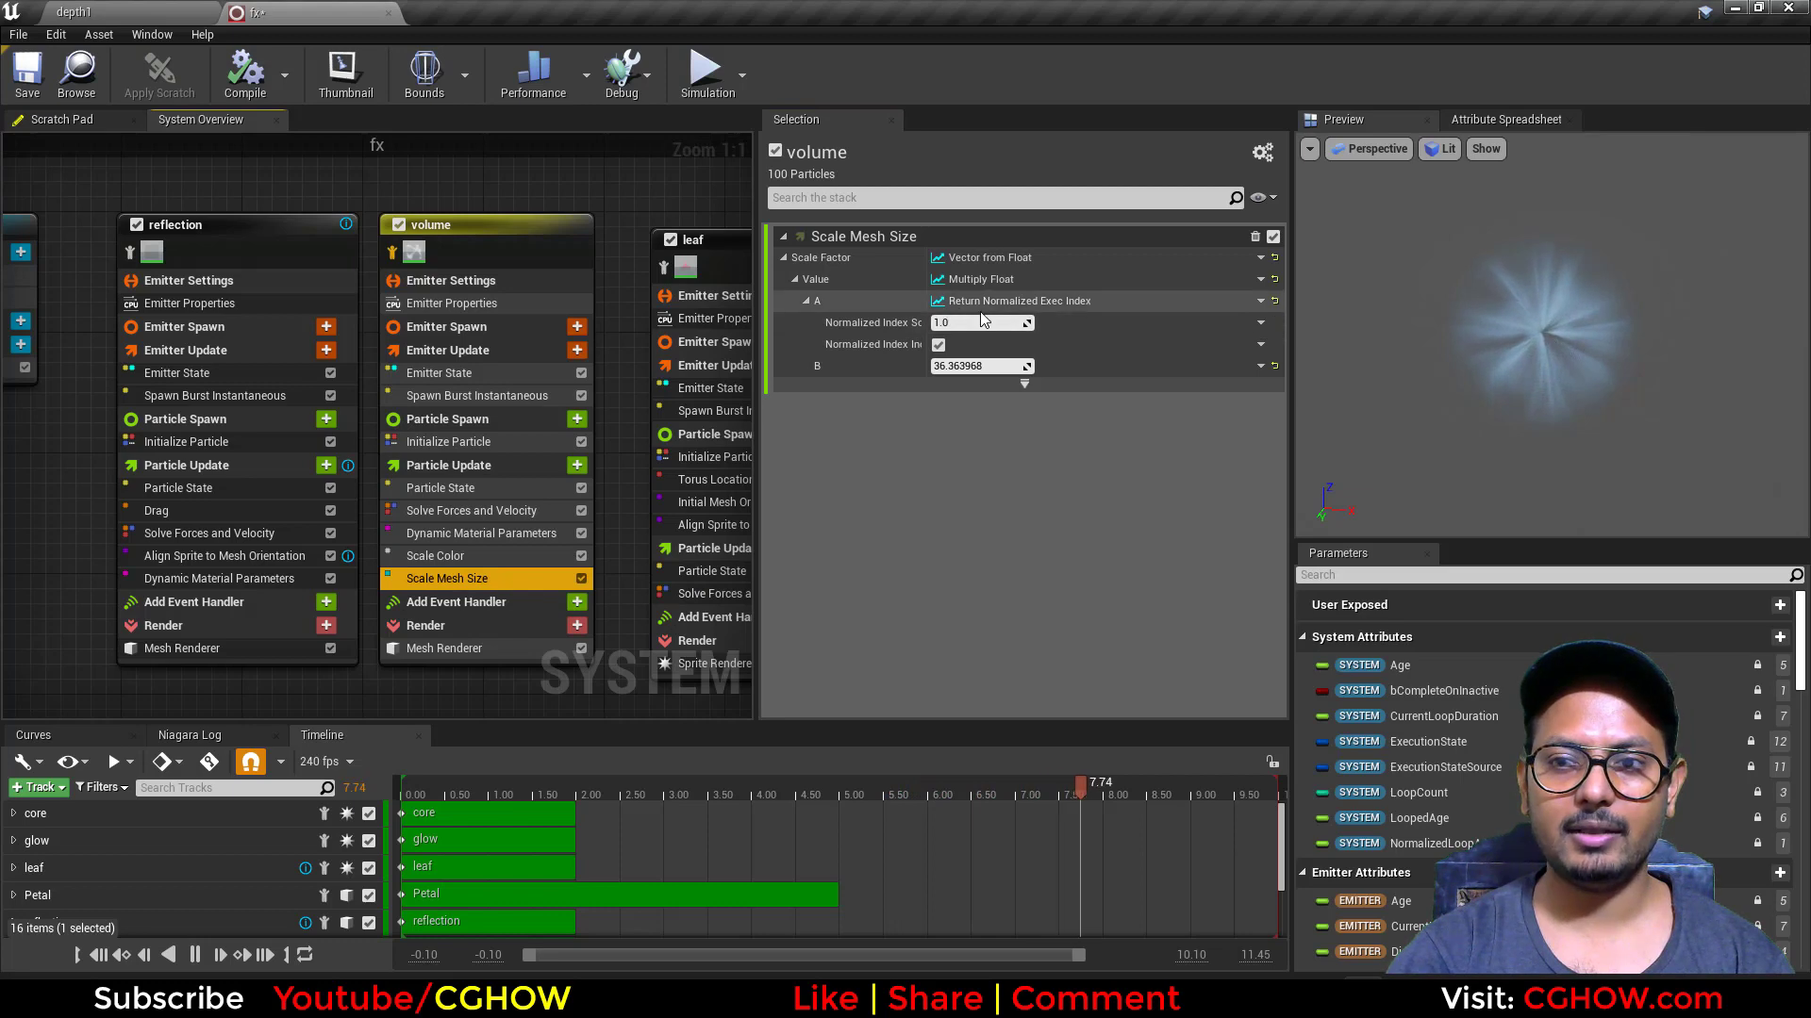
Step: Review the volume emitter's Spawn Burst Instantaneous and Scale Mesh Size settings against the preview, and show all emitters again
left_click(476, 396)
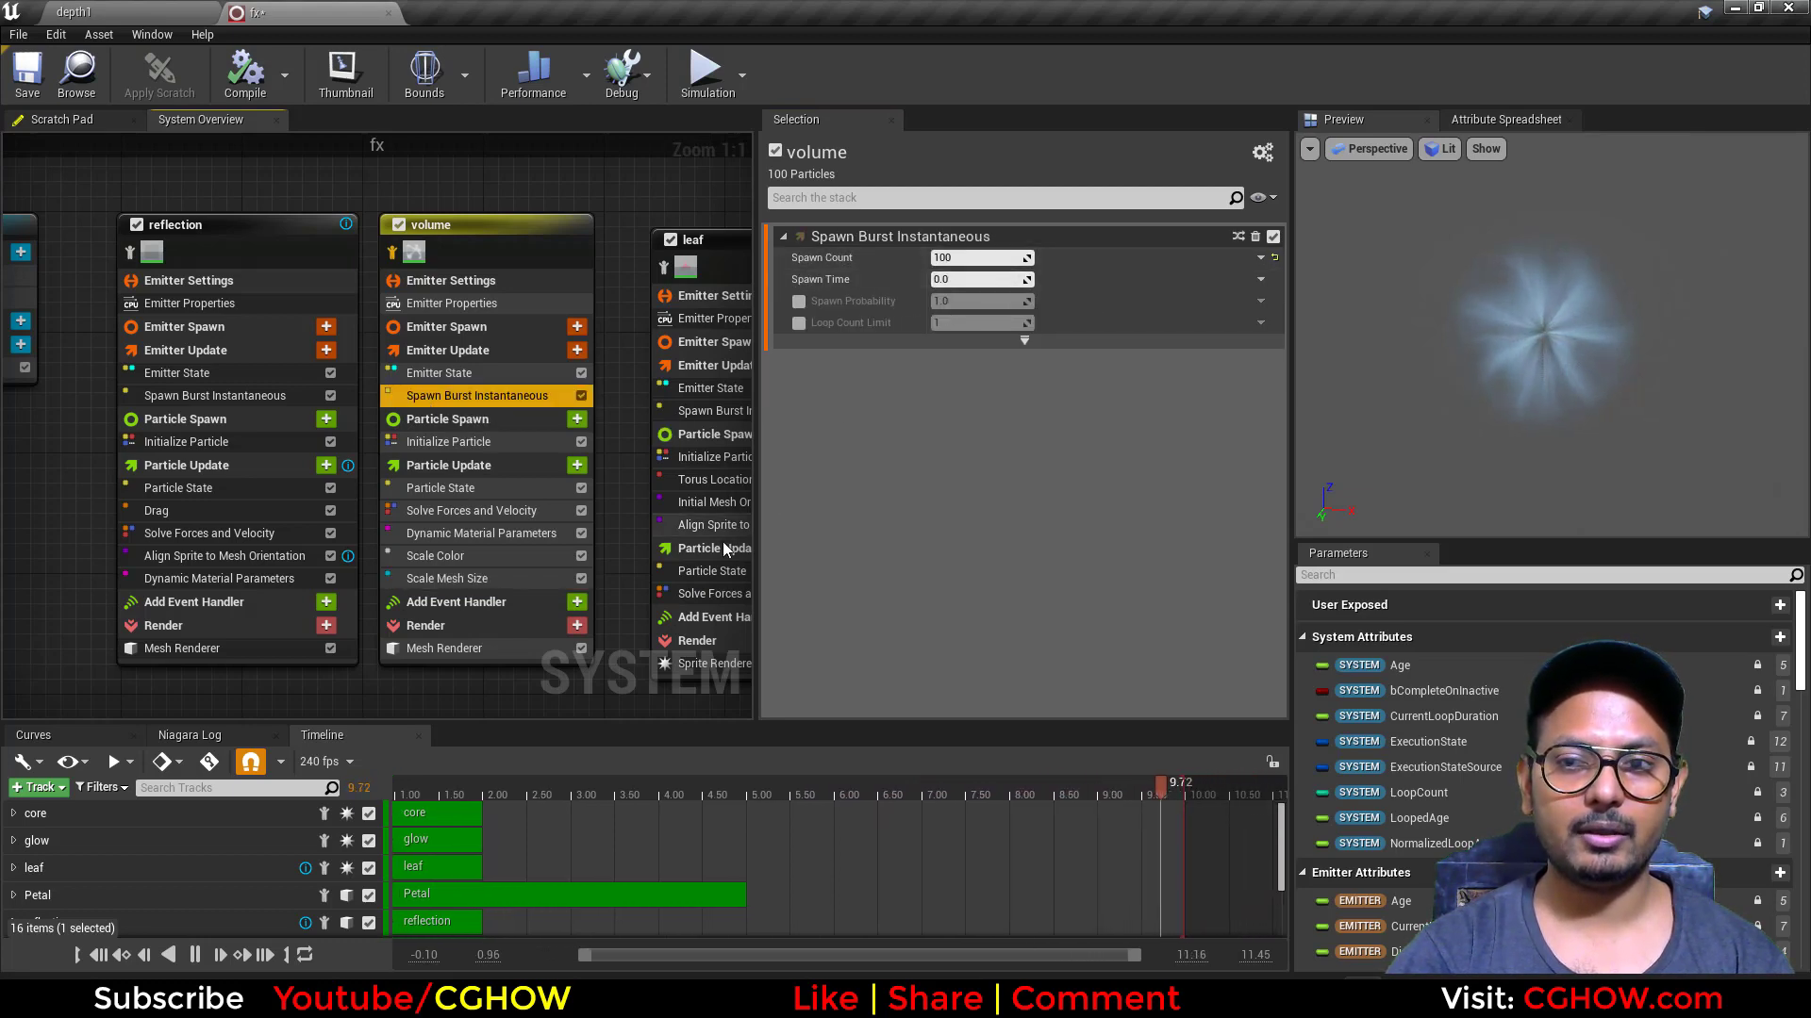
left_click_drag(1592, 330, 1509, 332)
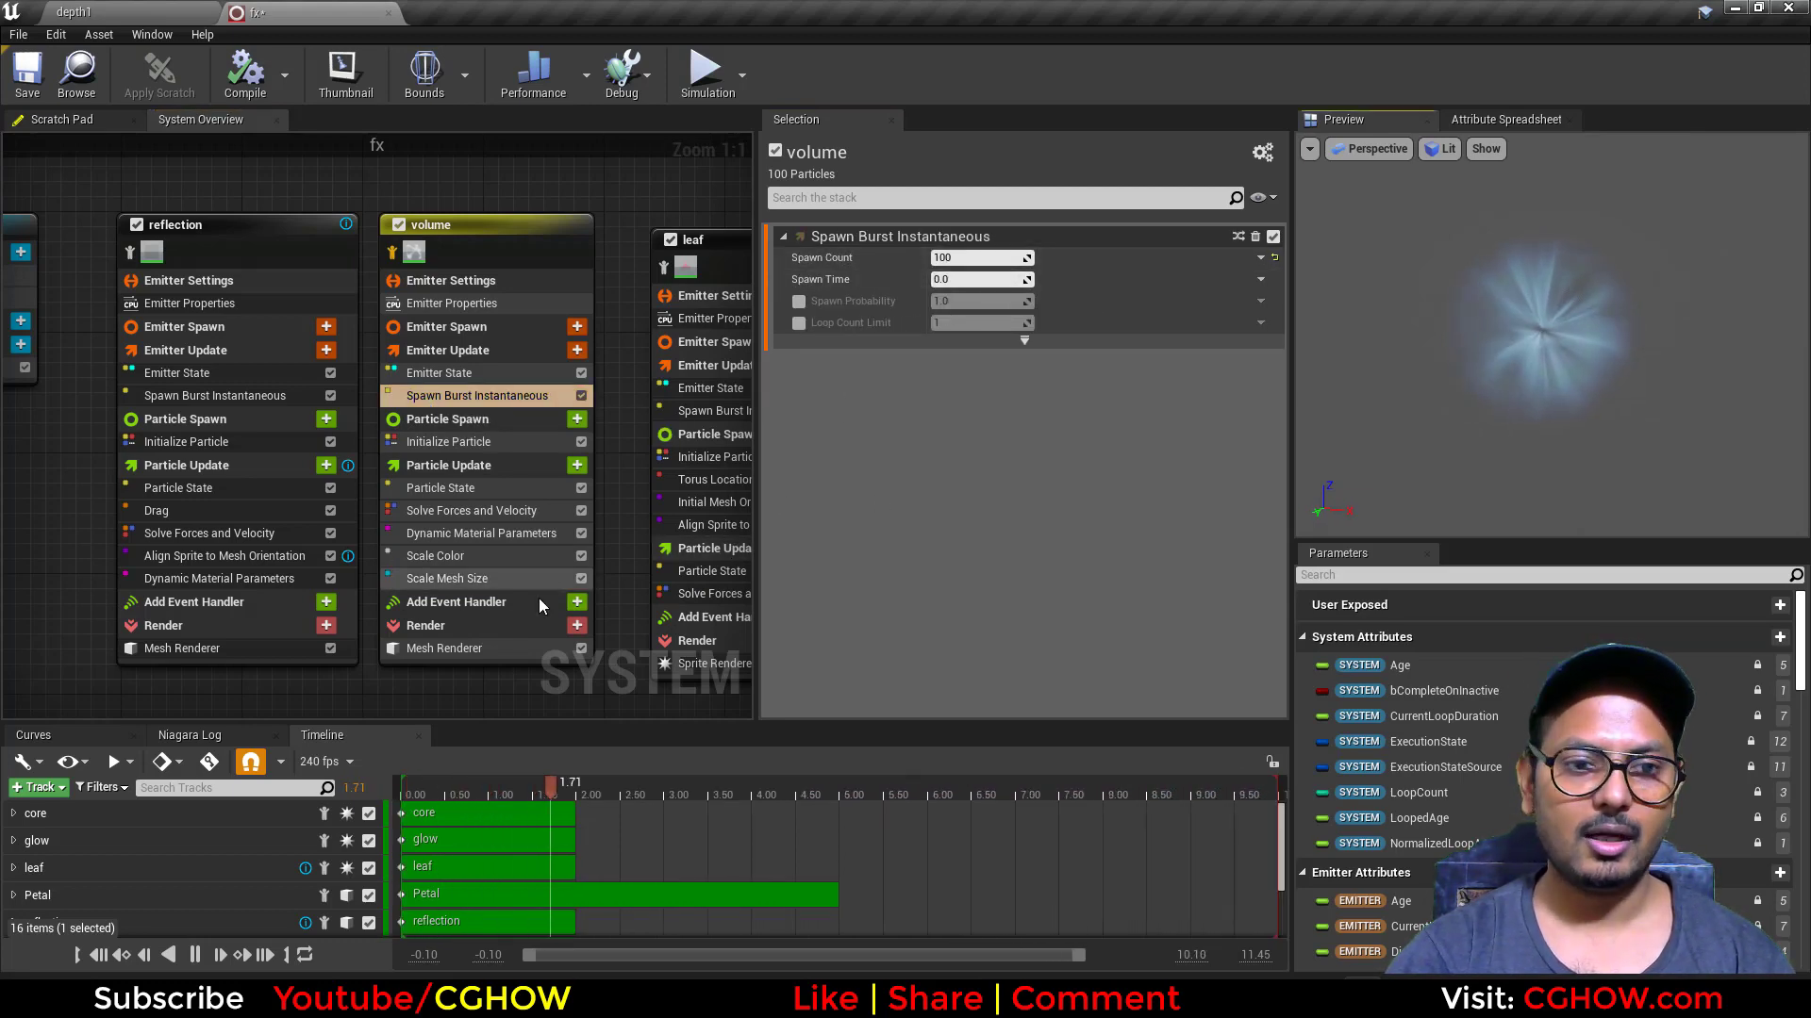
left_click_drag(1509, 369, 1593, 336)
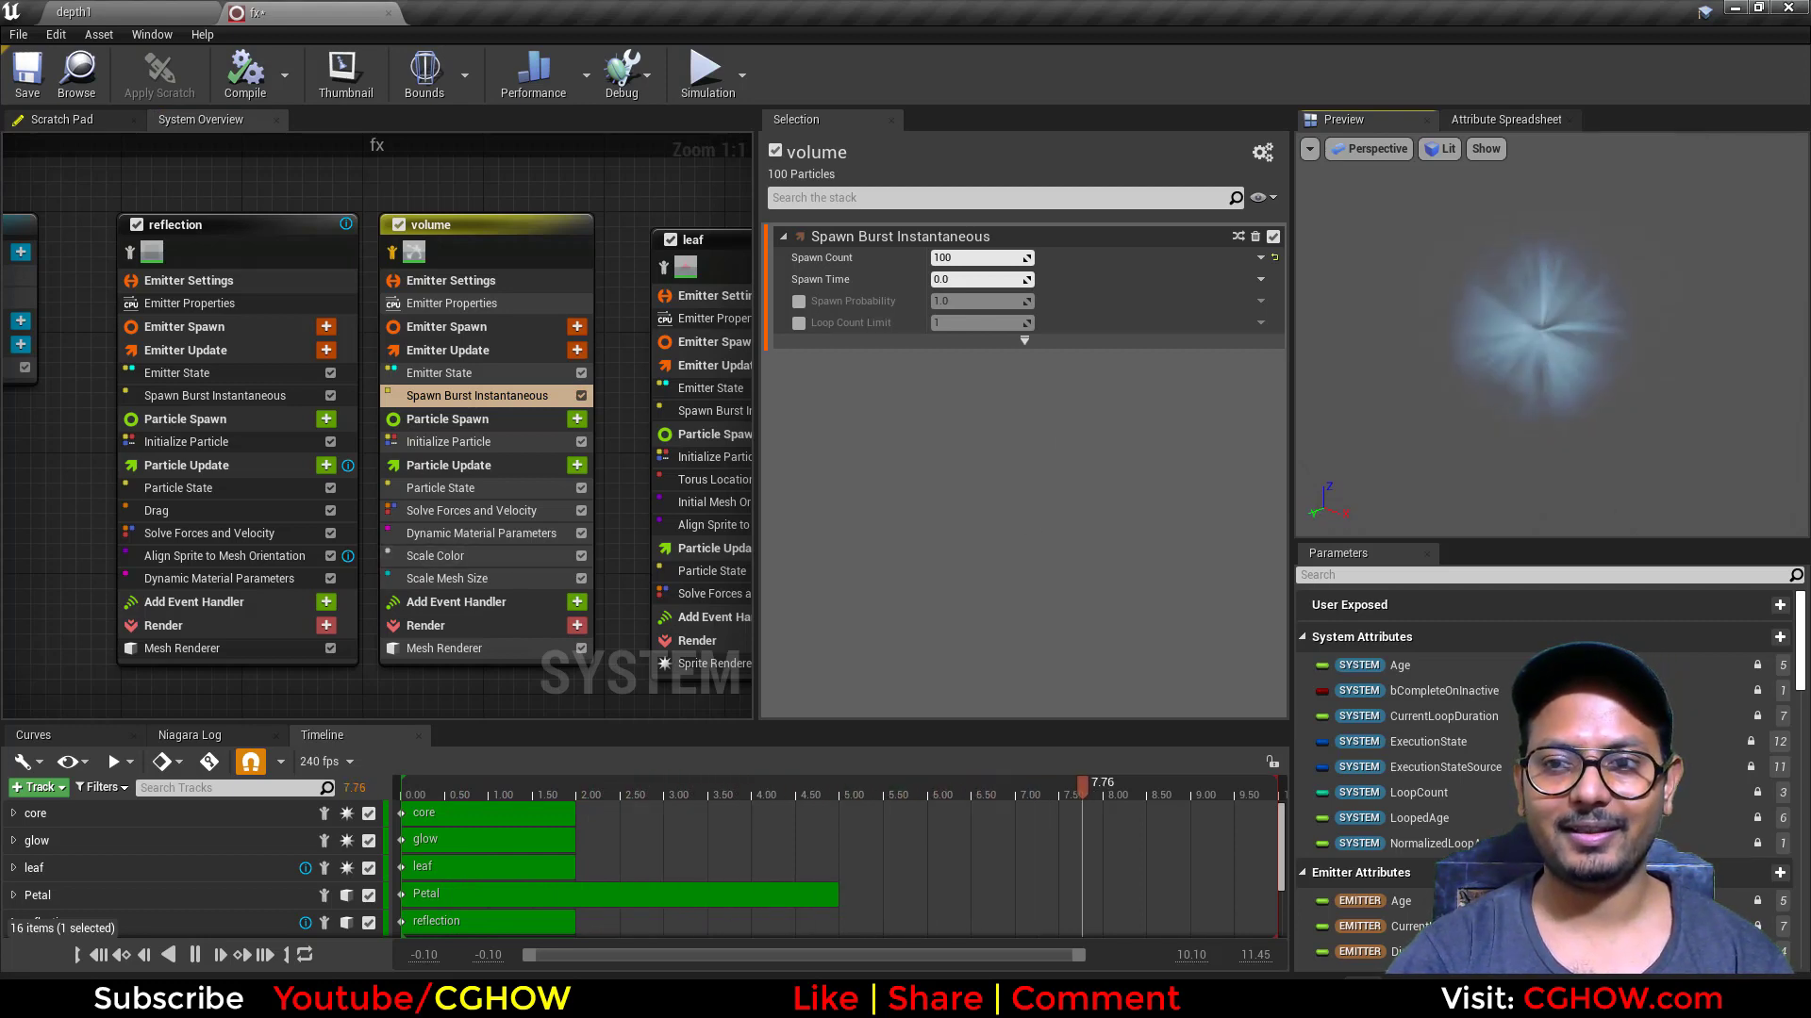
left_click(472, 578)
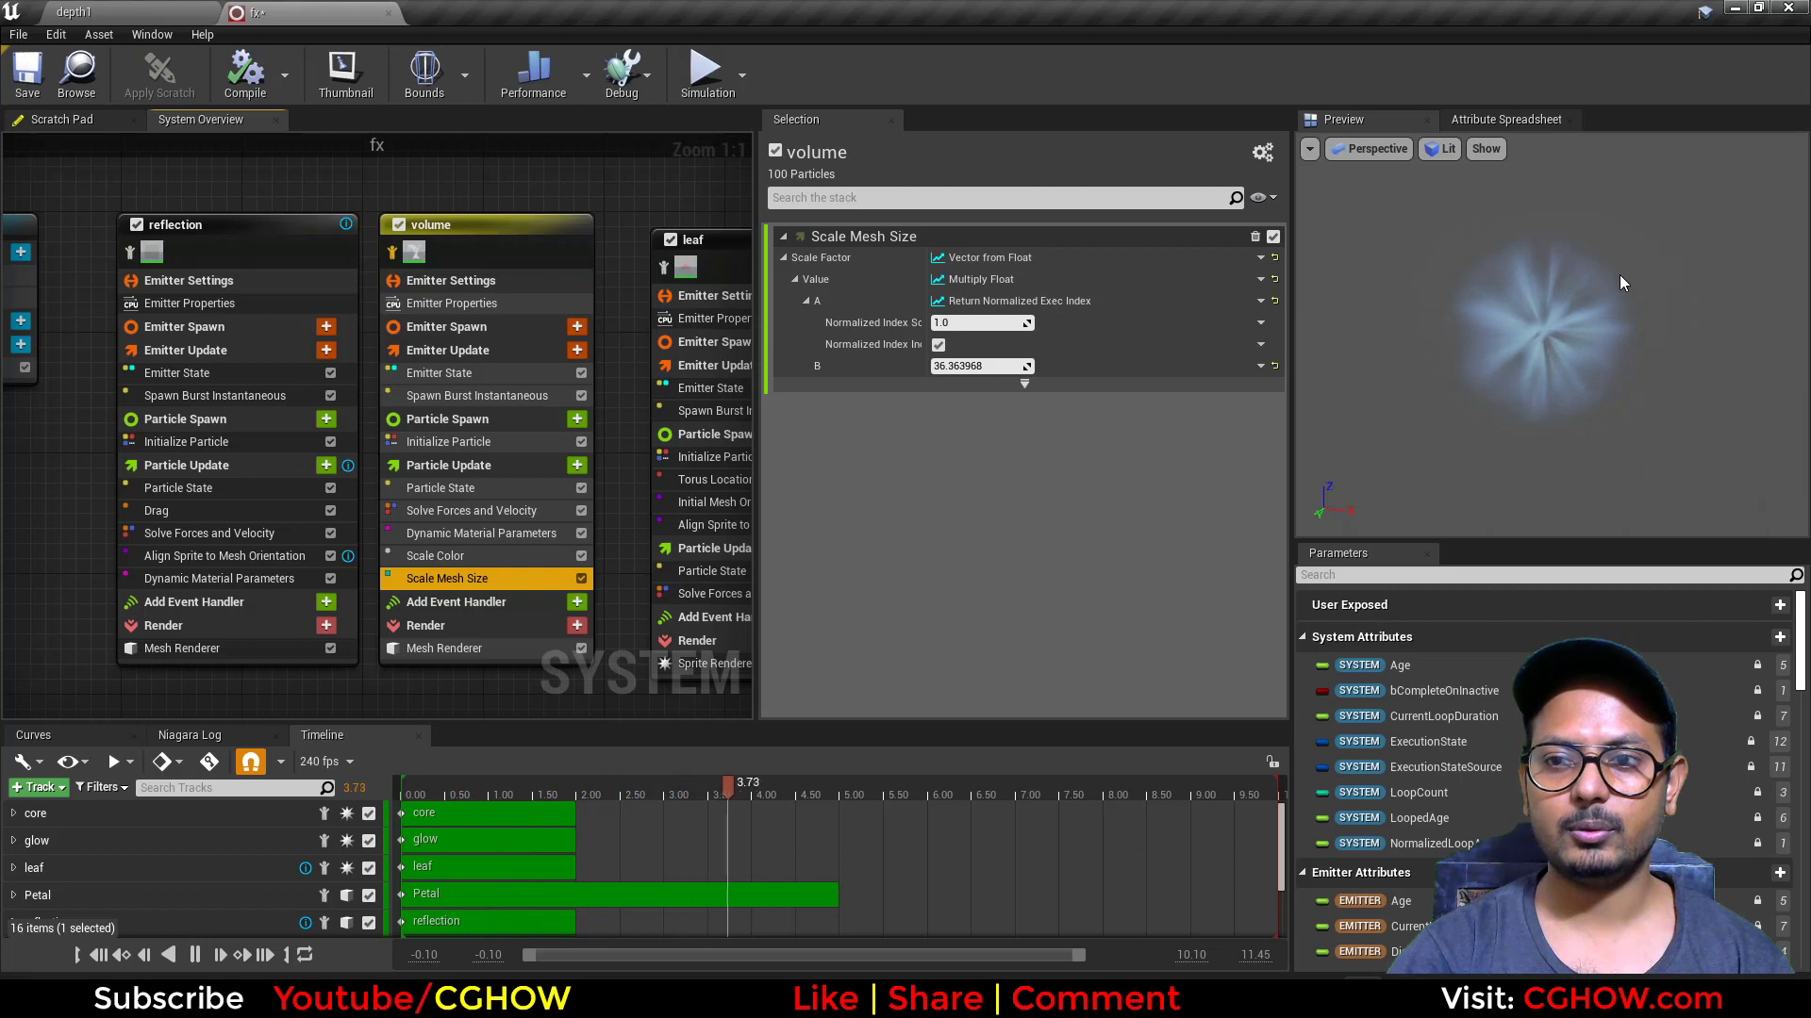
scroll(371, 675, "down", 2)
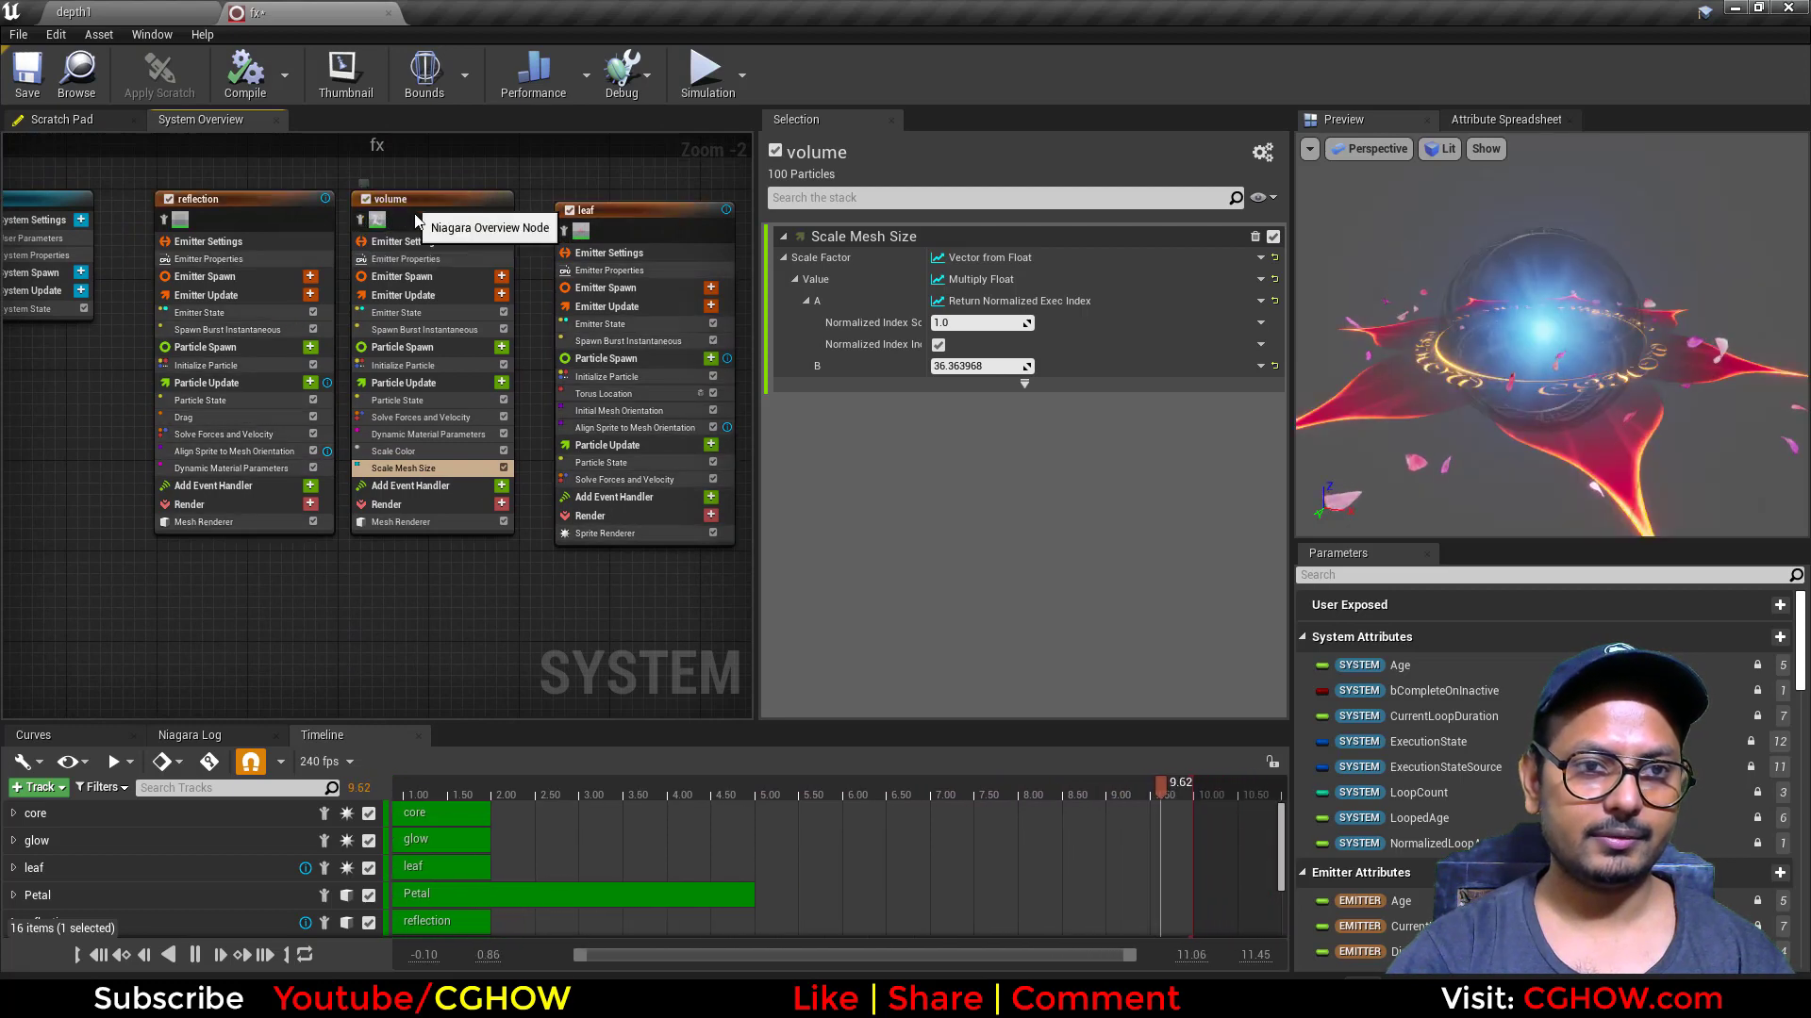
Step: Paste a copy of the volume emitter below the others and isolate it in the preview, checking its Mesh Renderer settings
left_click(389, 213)
right_click_drag(334, 675, 365, 370)
left_click(364, 374)
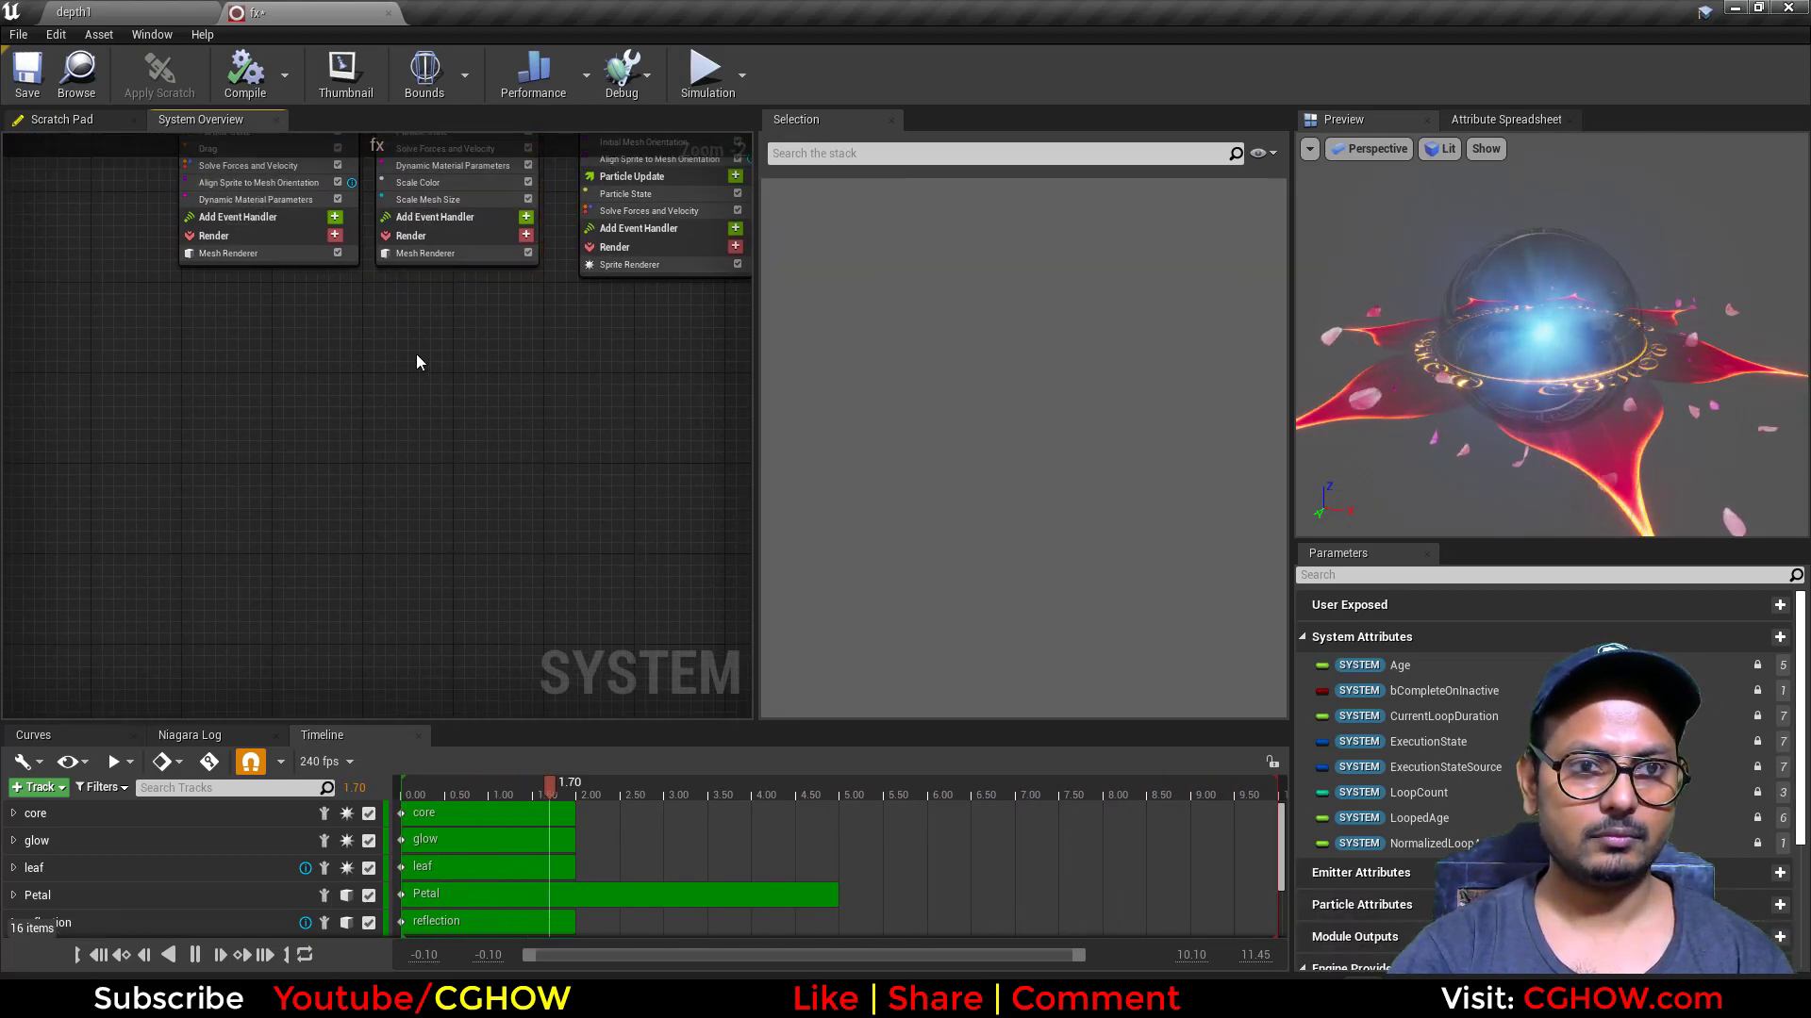
key("ctrl+v")
scroll(375, 441, "up", 2)
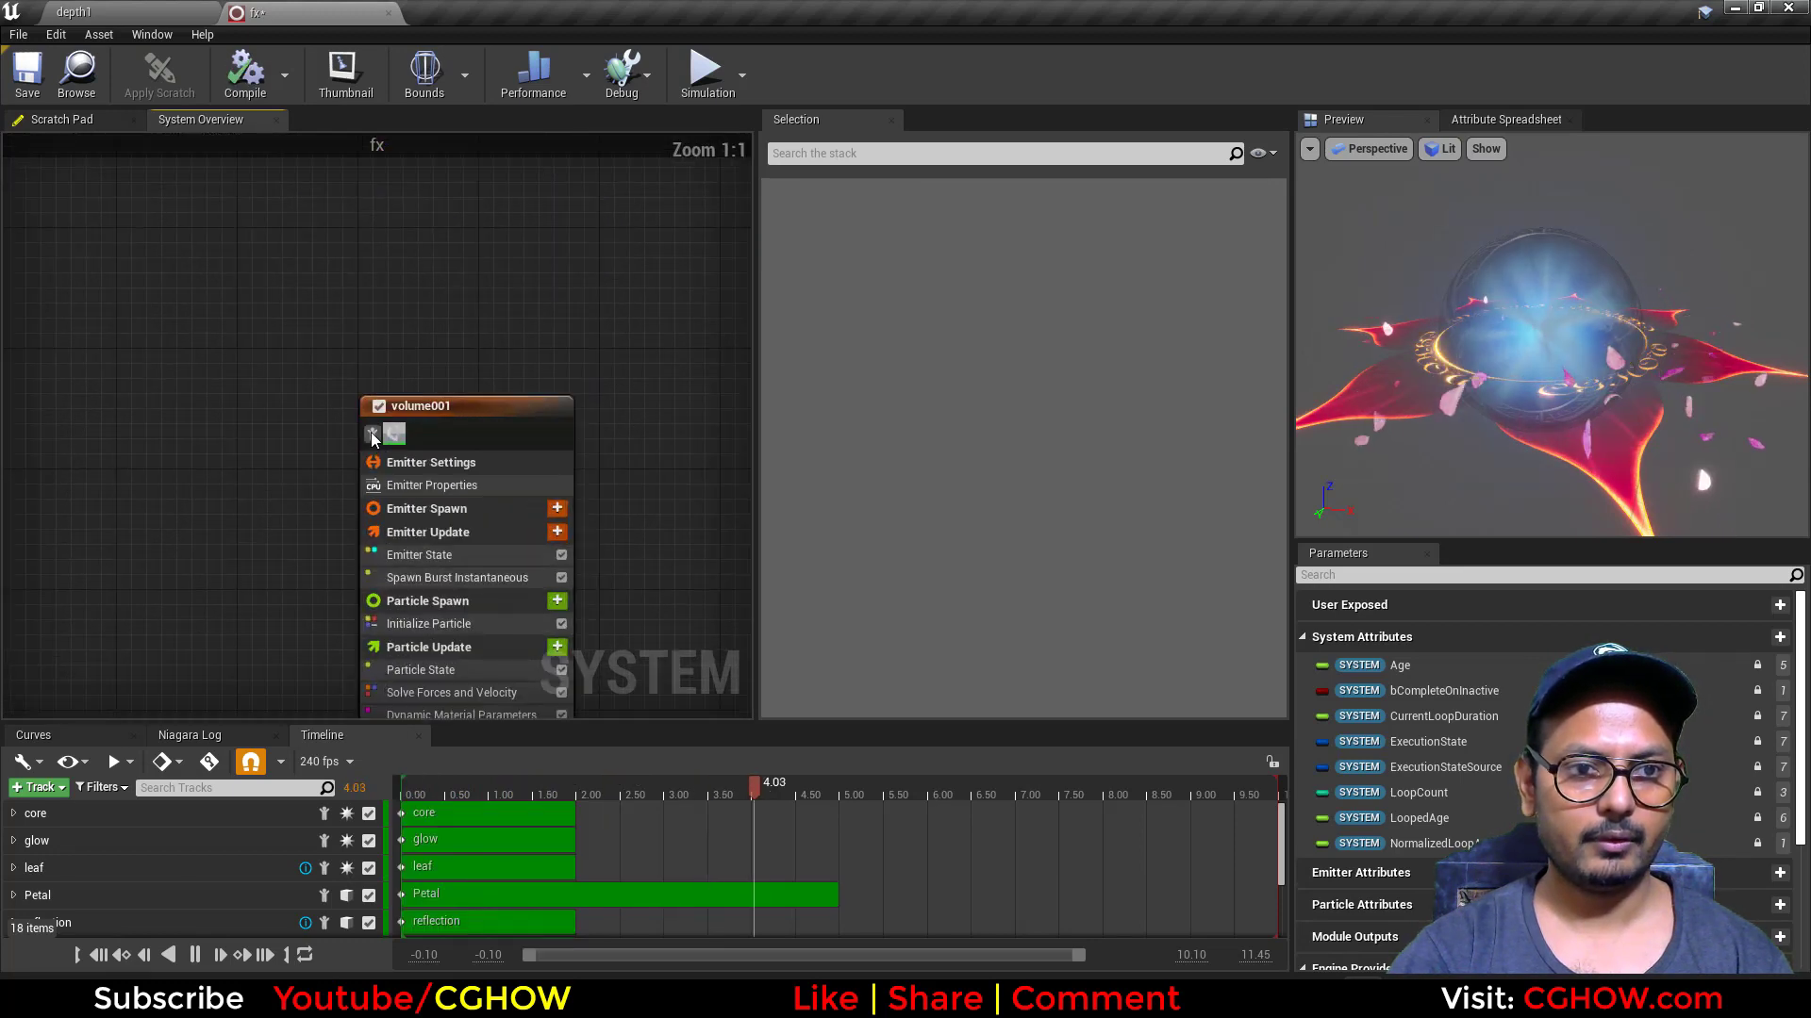
right_click_drag(293, 510, 290, 394)
left_click(369, 321)
right_click_drag(290, 490, 272, 319)
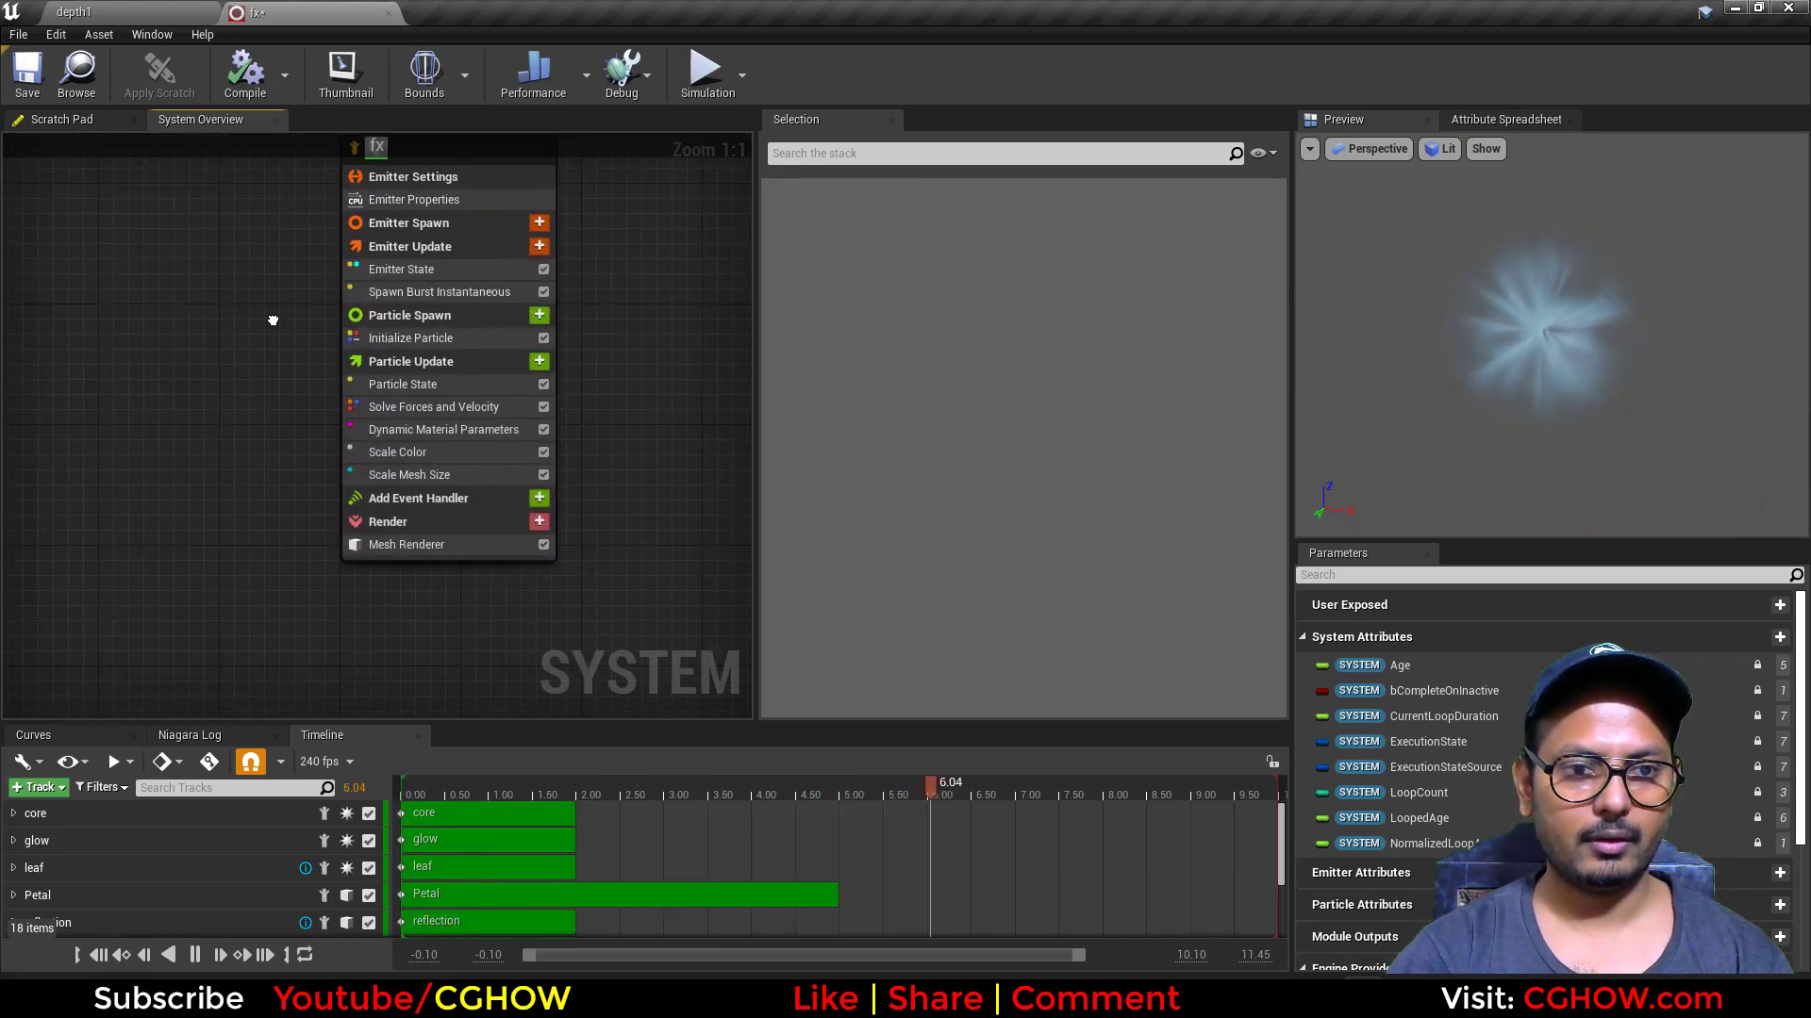
left_click(420, 555)
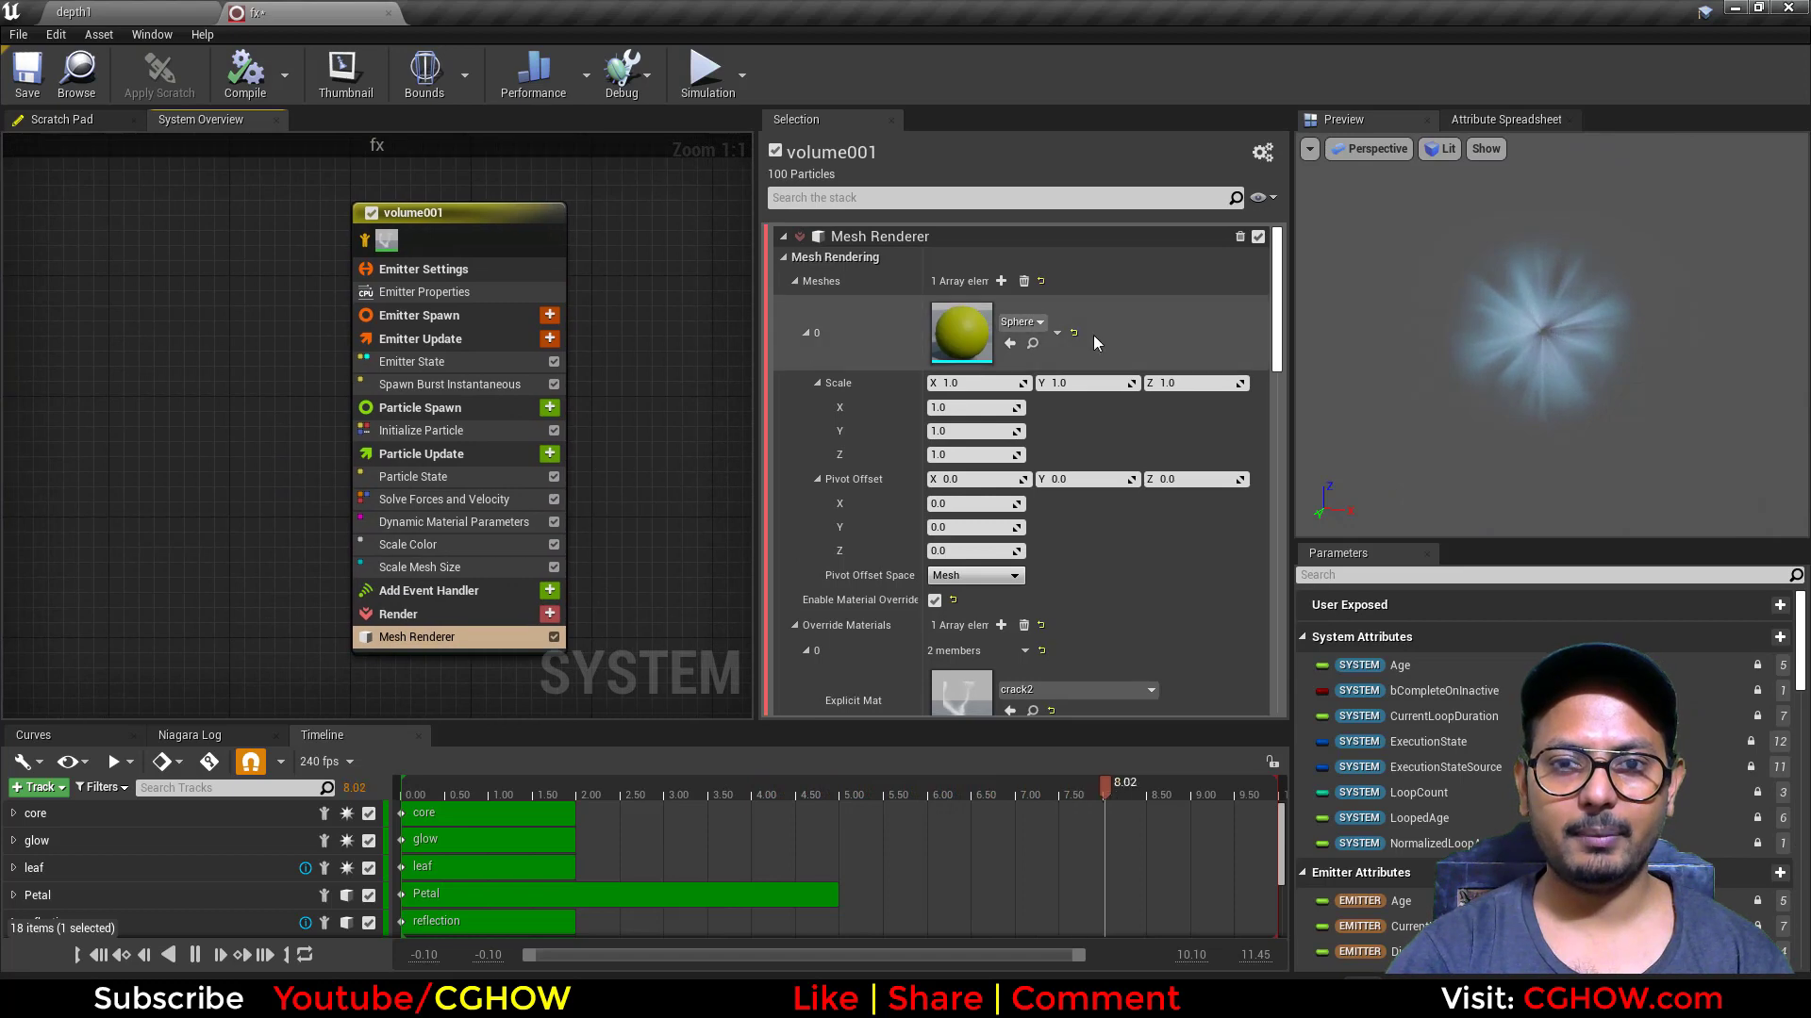
Step: Delete the Scale Mesh Size, Scale Color and Dynamic Material Parameters modules from the copied volume emitter
left_click(432, 563)
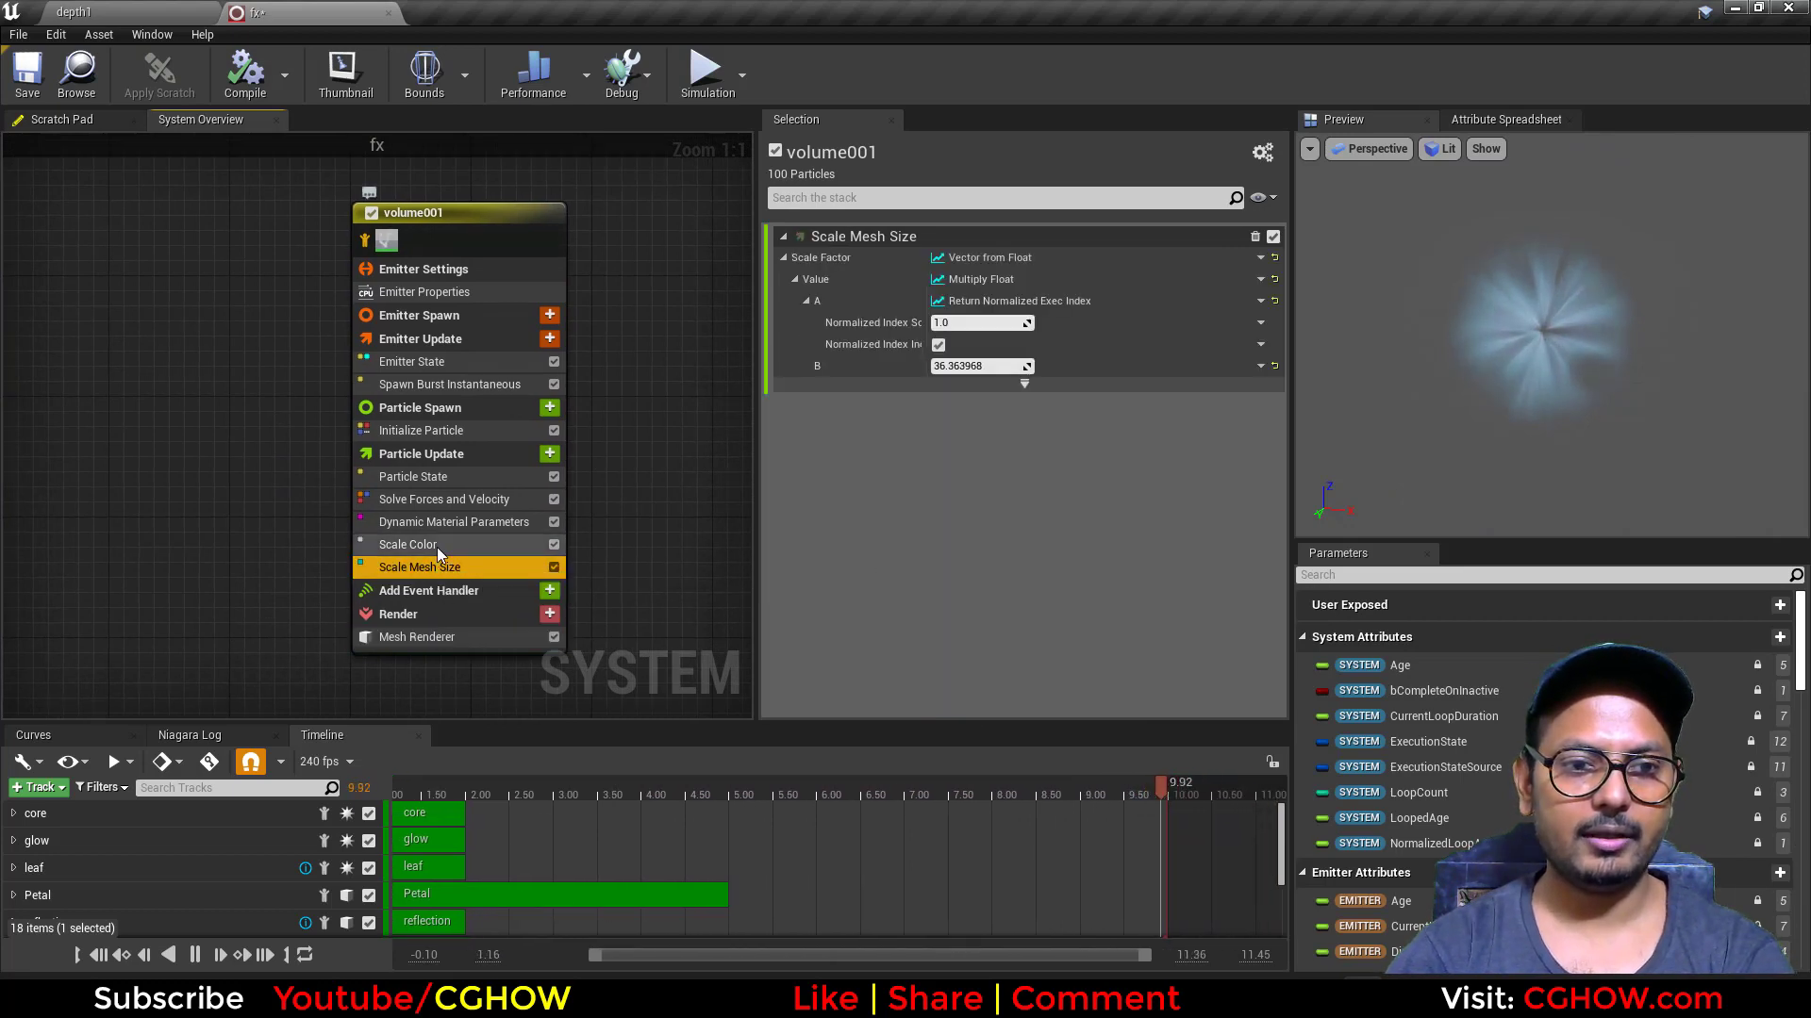
key("Delete")
left_click(436, 546)
key("Delete")
left_click(447, 526)
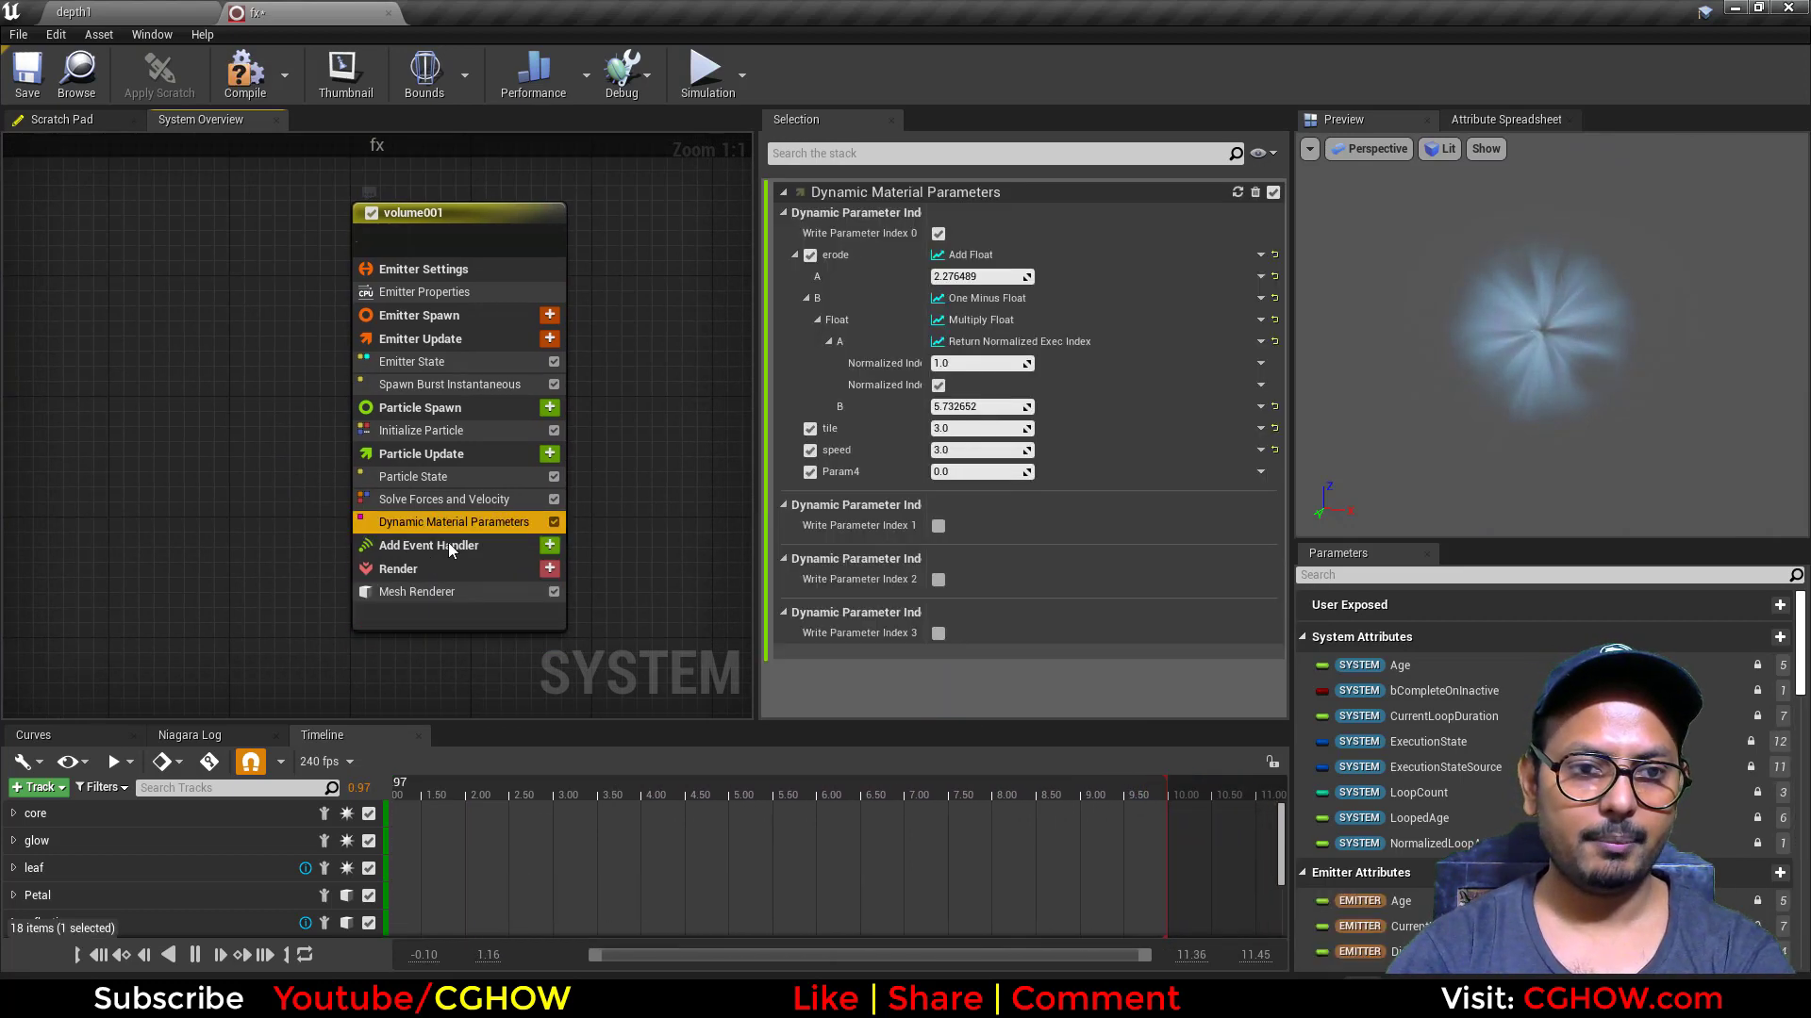
key("Delete")
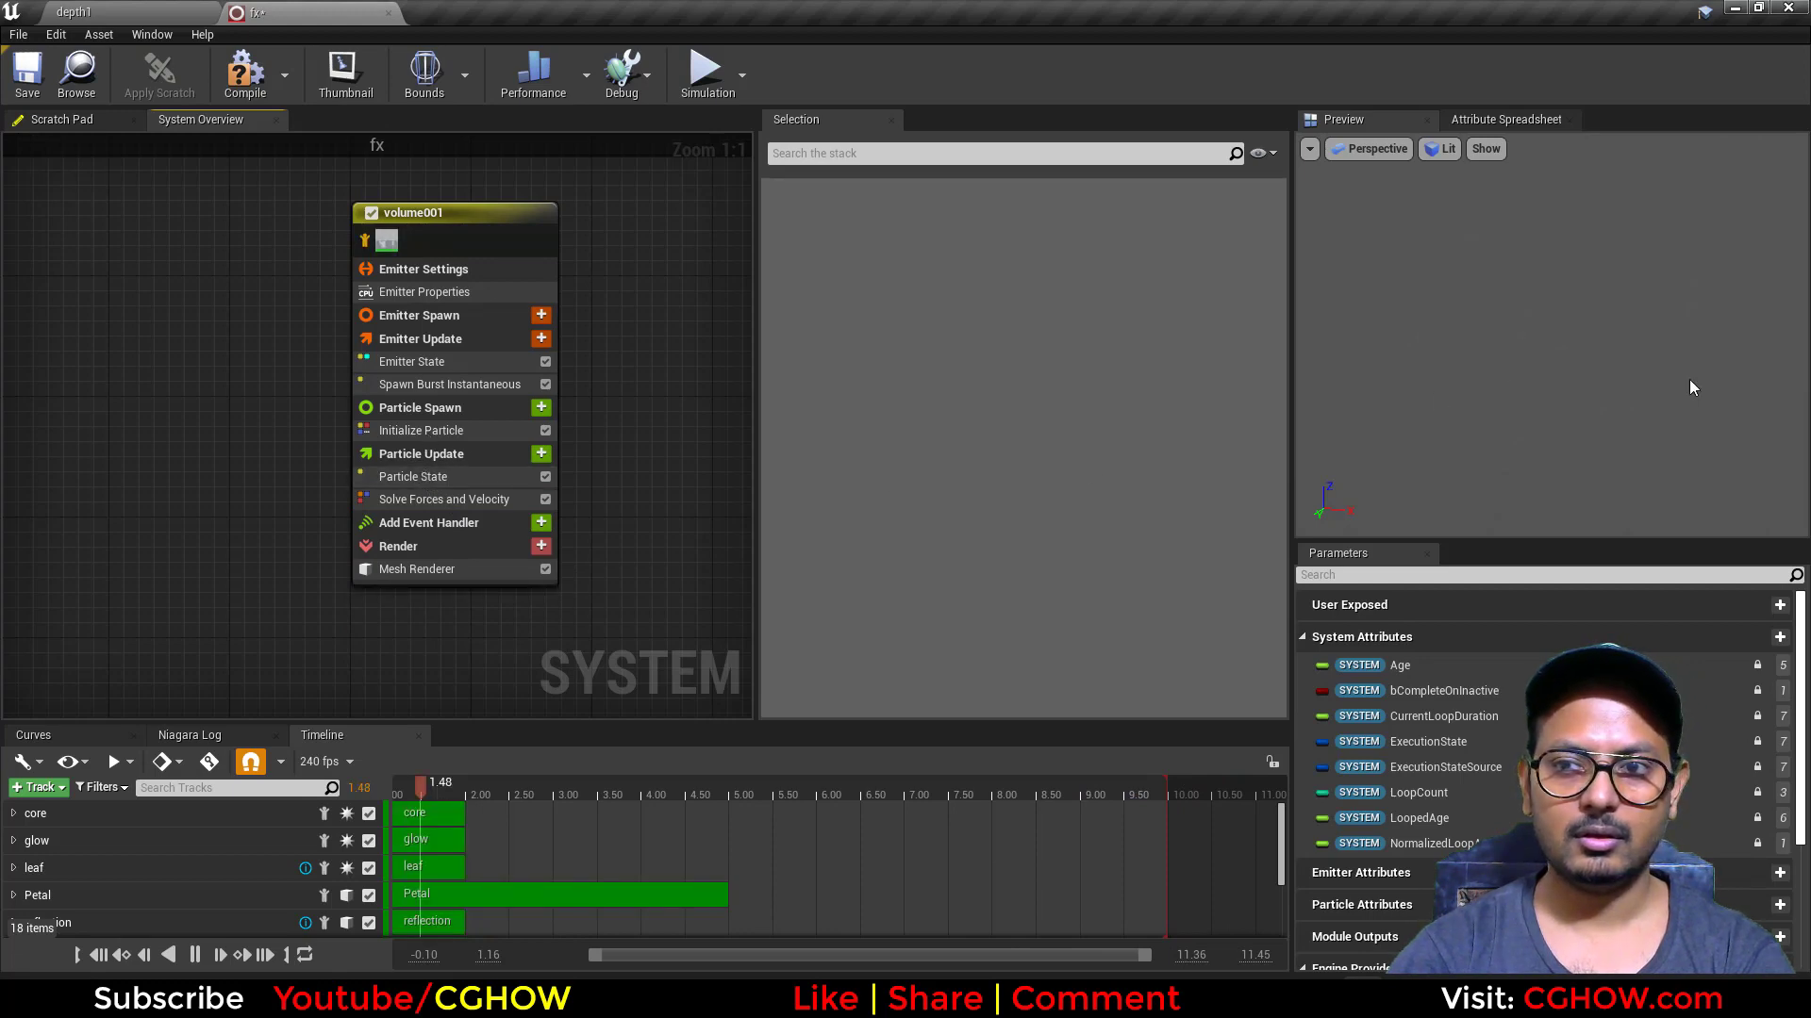
Step: In the copy's Initialize Particle module, set Mesh Uniform Scale to 10 and reset the color's Value Range to its default
left_click(424, 430)
scroll(960, 653, "down", 8)
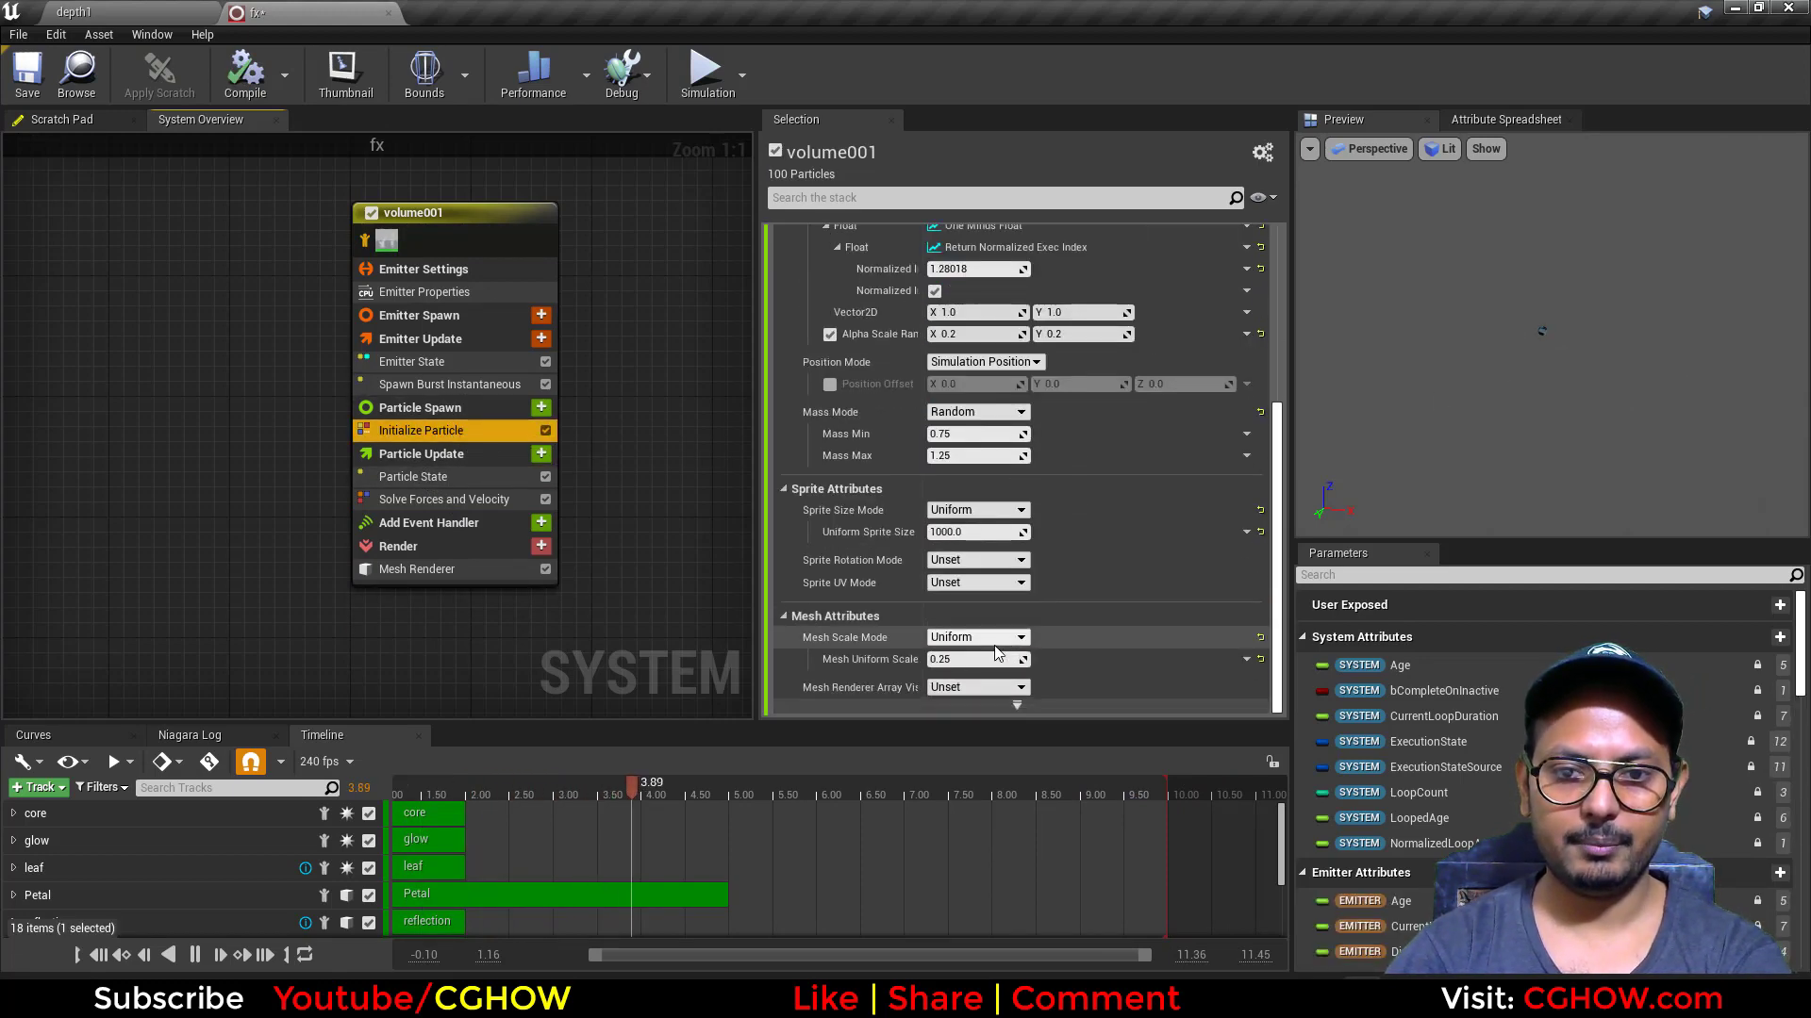
type("10")
key("Return")
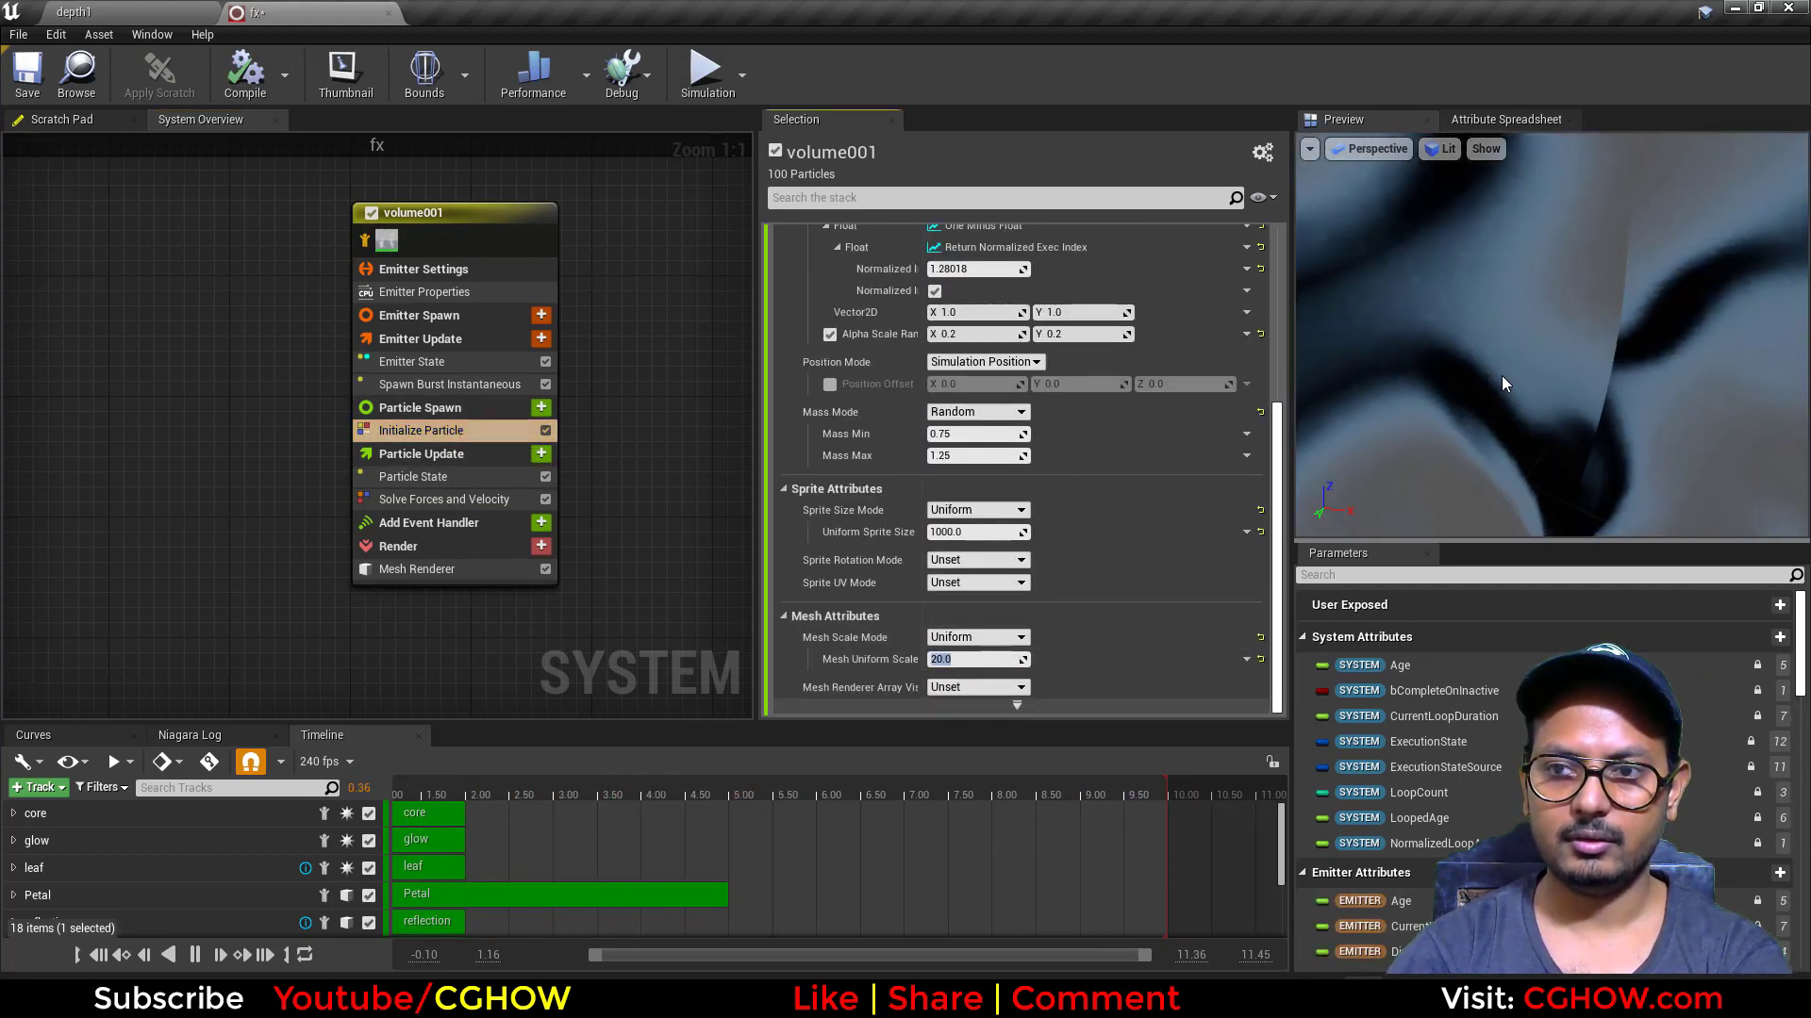
scroll(1560, 379, "down", 10)
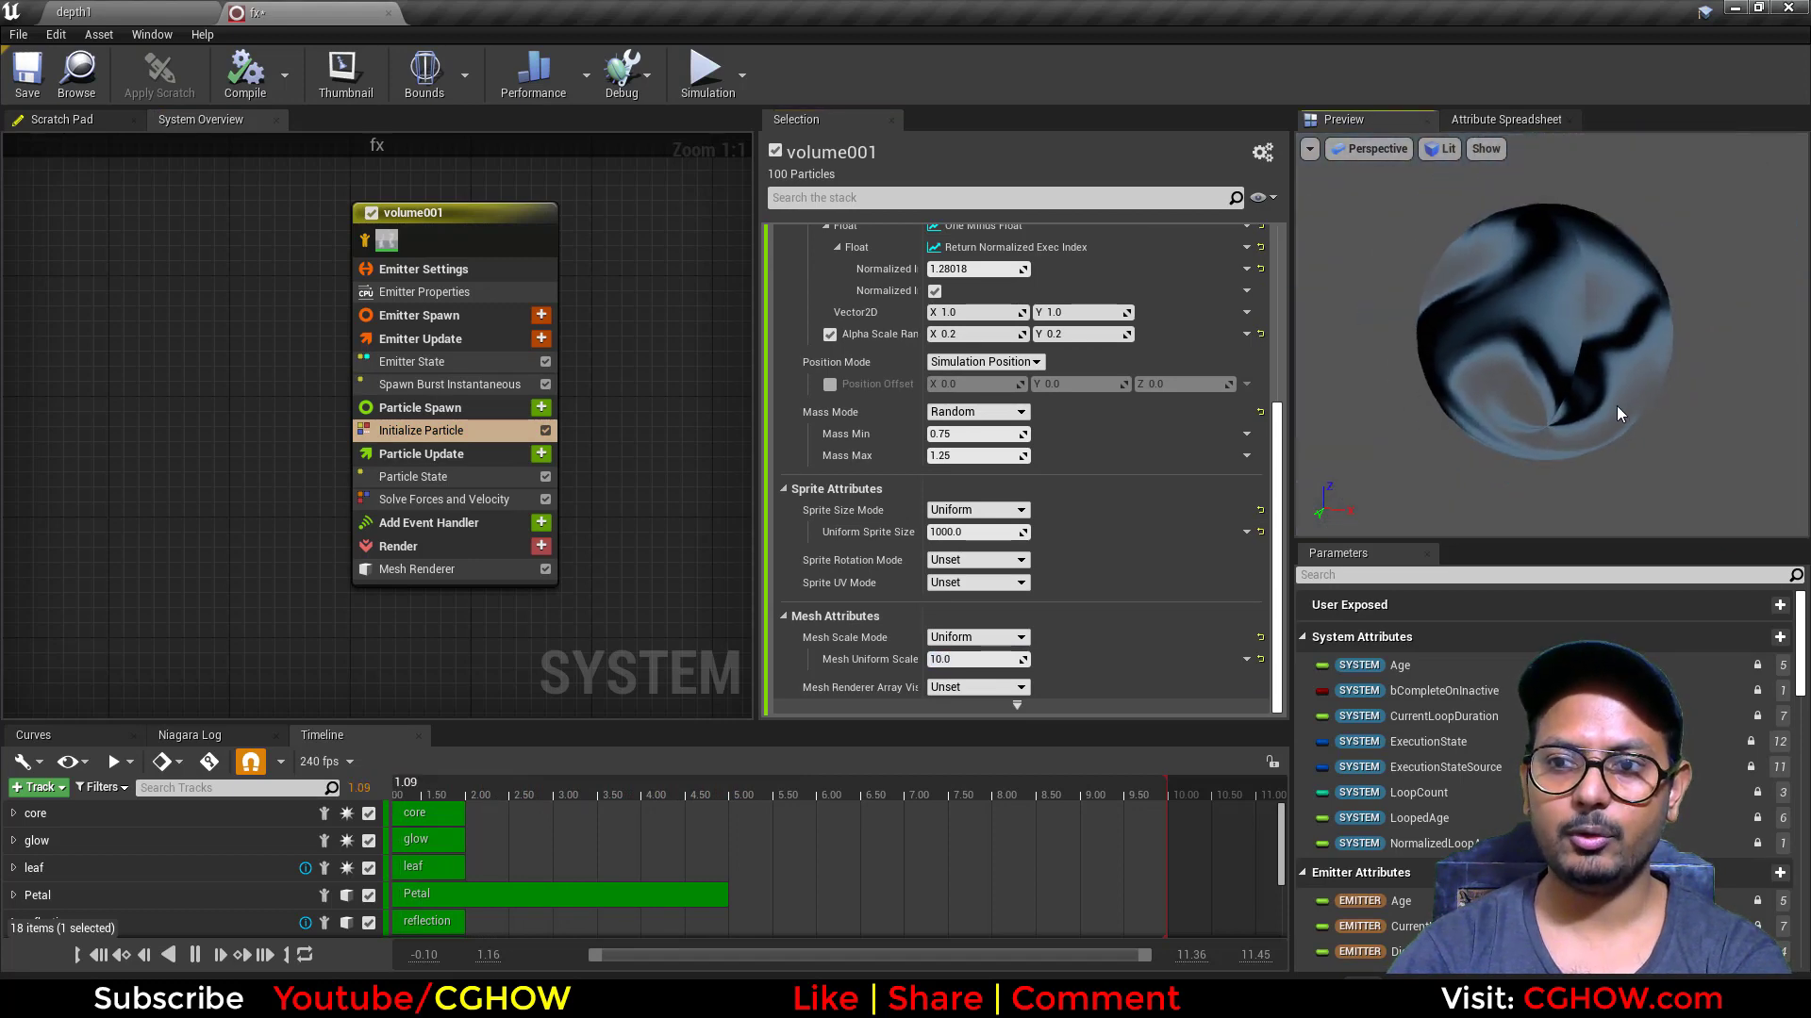
left_click_drag(1618, 409, 1320, 407)
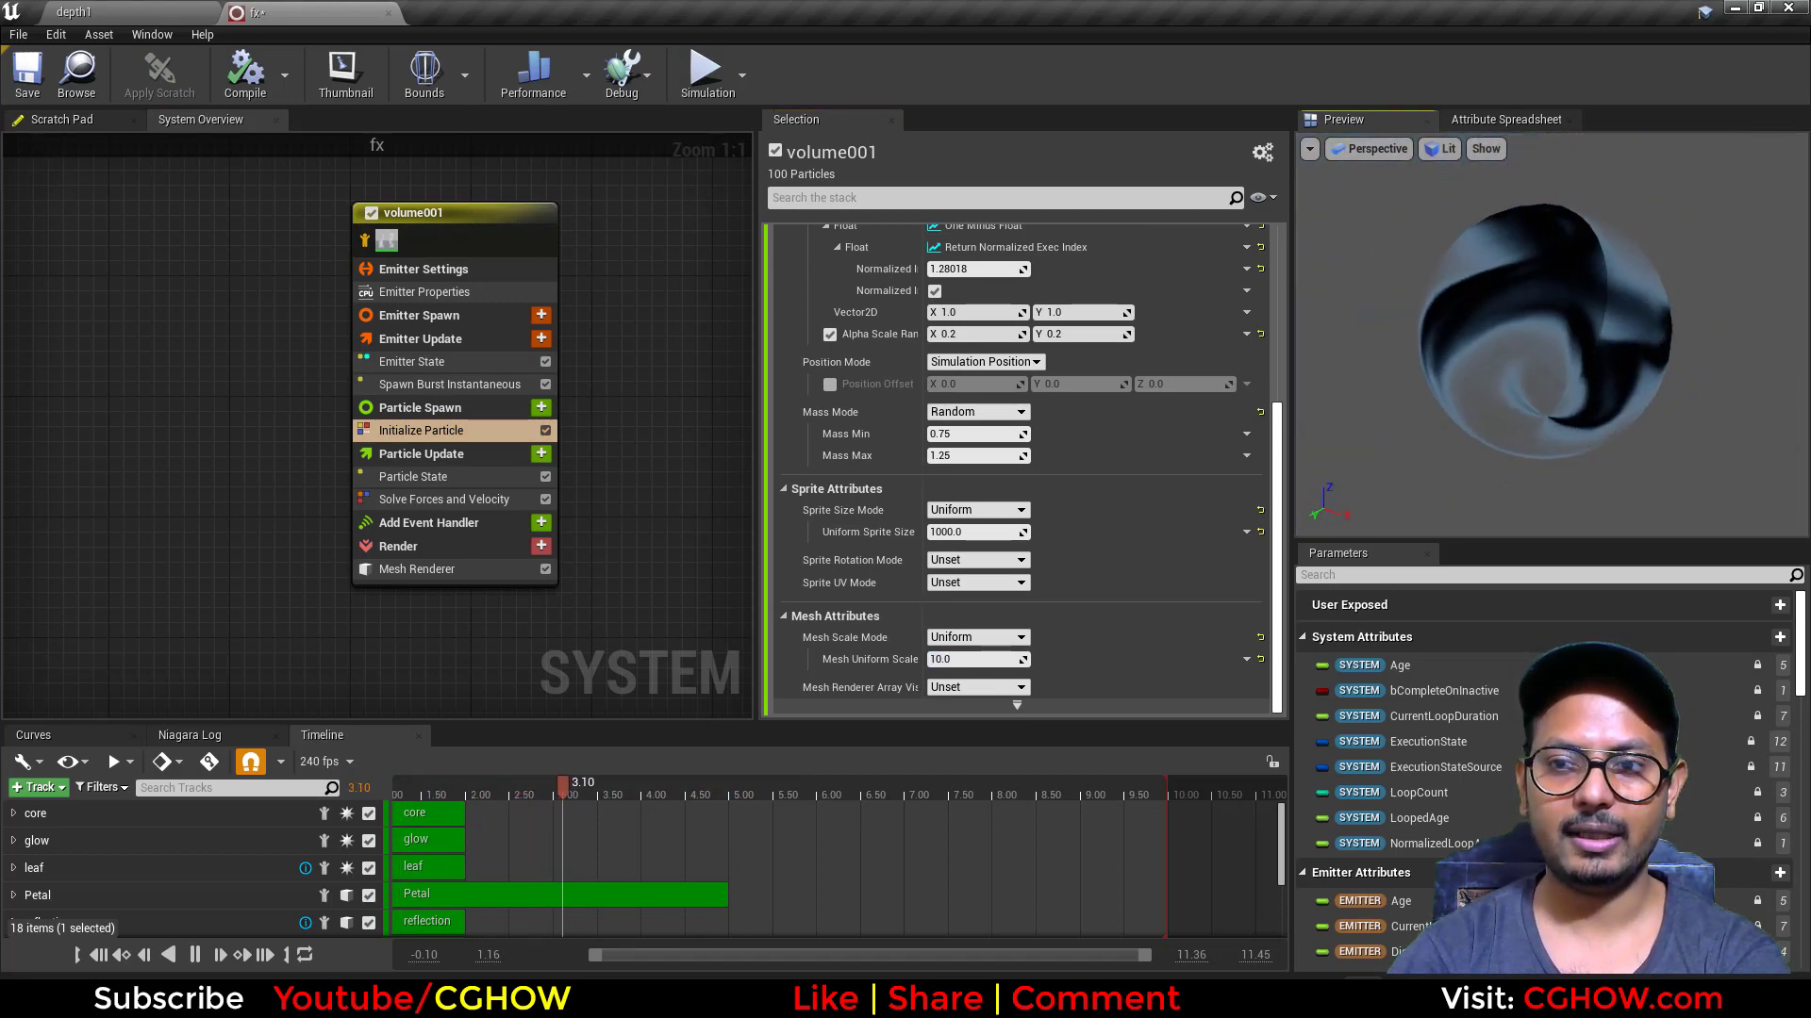
scroll(1129, 404, "up", 6)
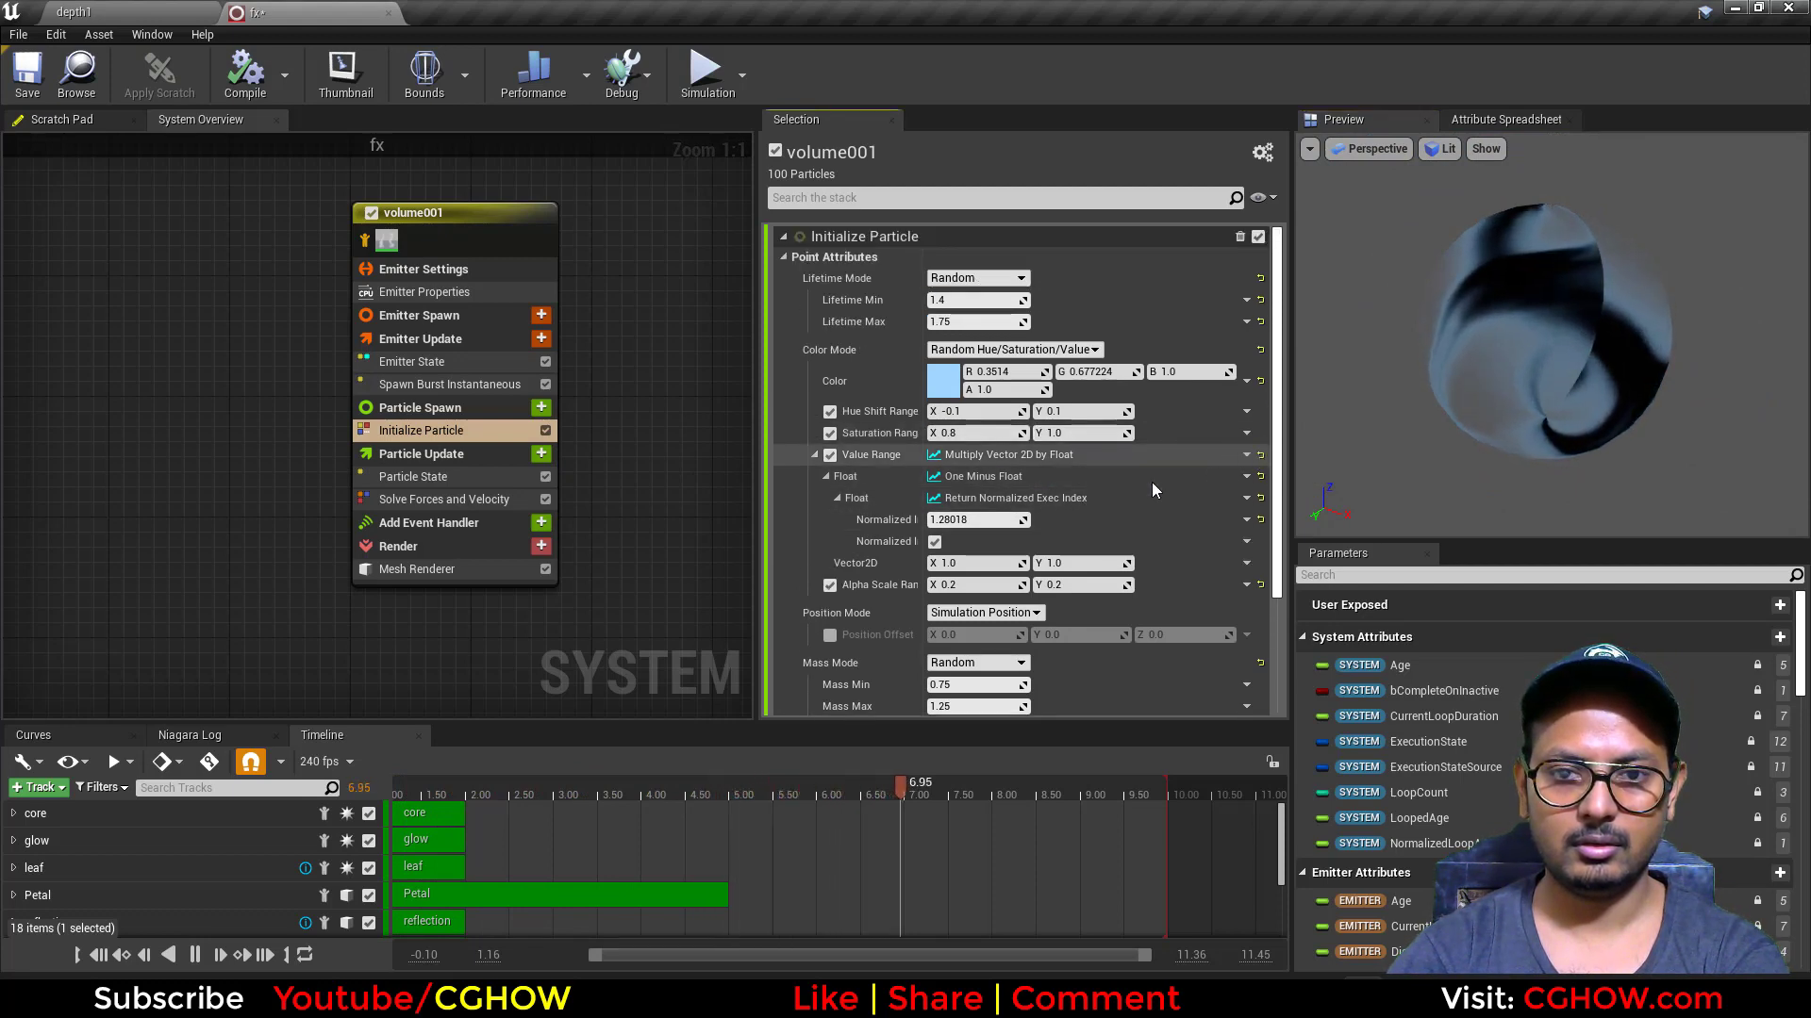
left_click(1260, 454)
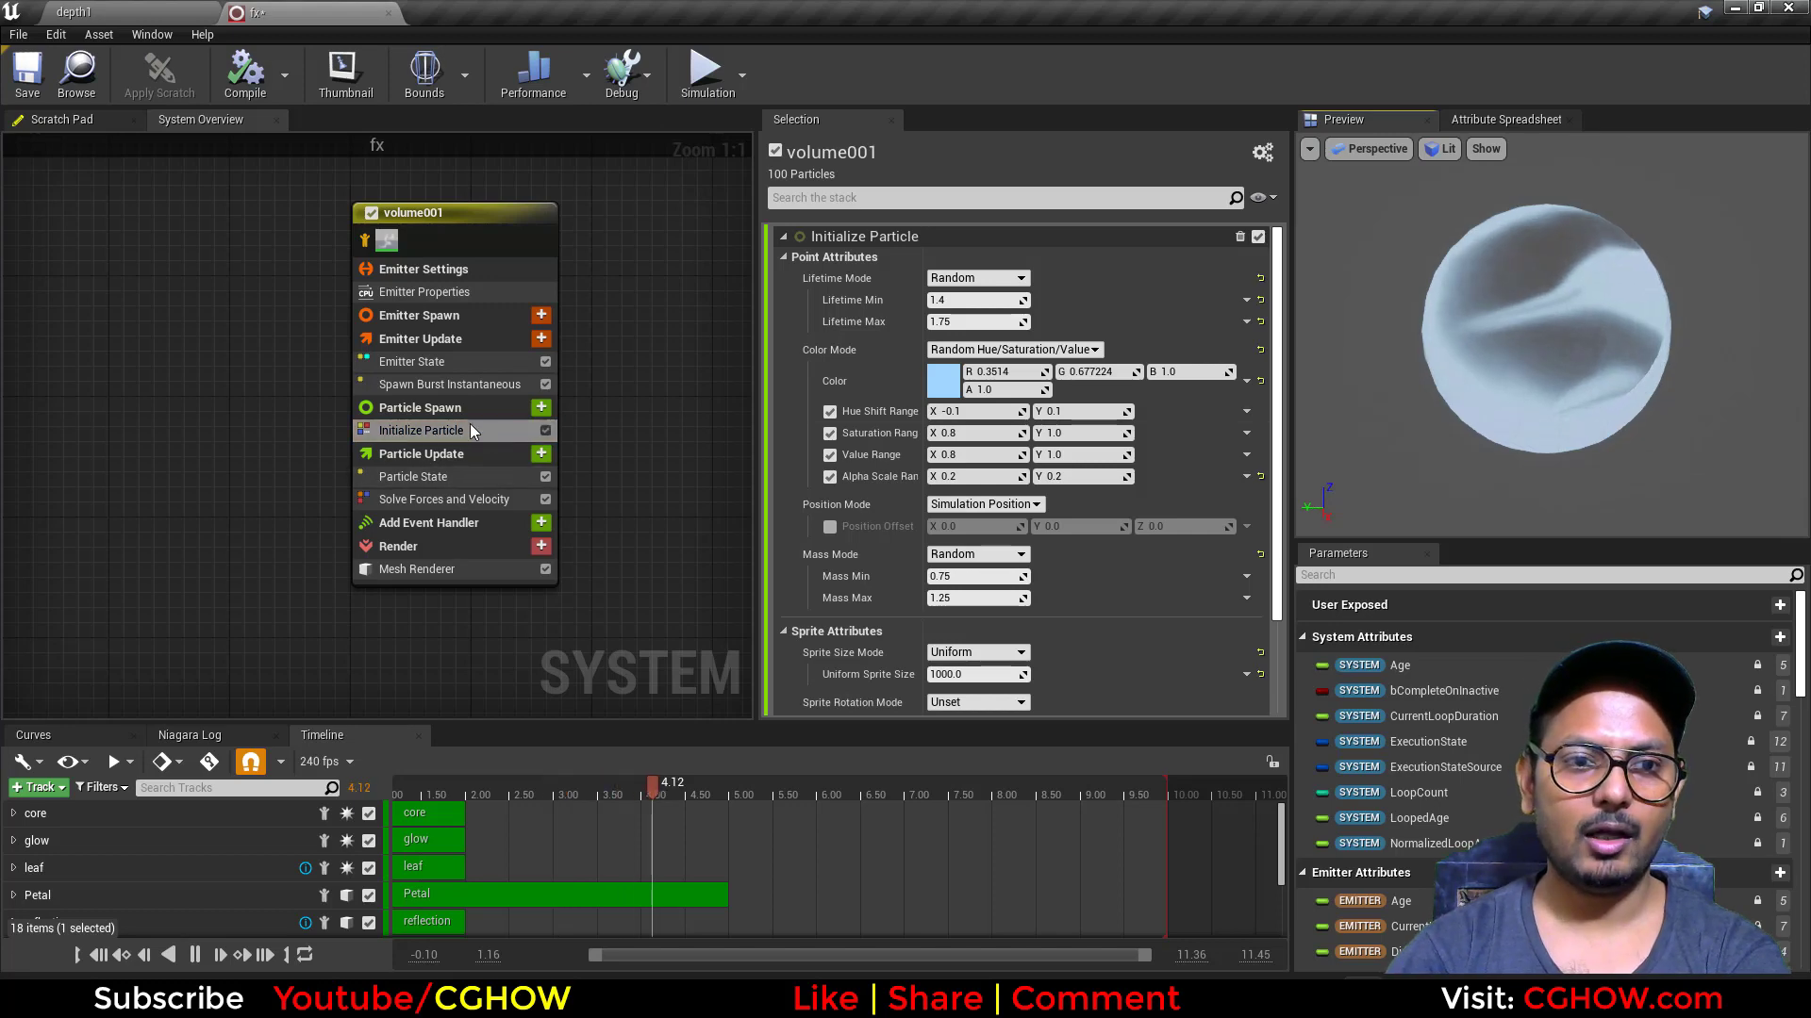
Step: Try a Spawn Count of 1 in the copy's Spawn Burst Instantaneous module, and set it back to 100
left_click(422, 383)
left_click(978, 263)
type("100")
key("Return")
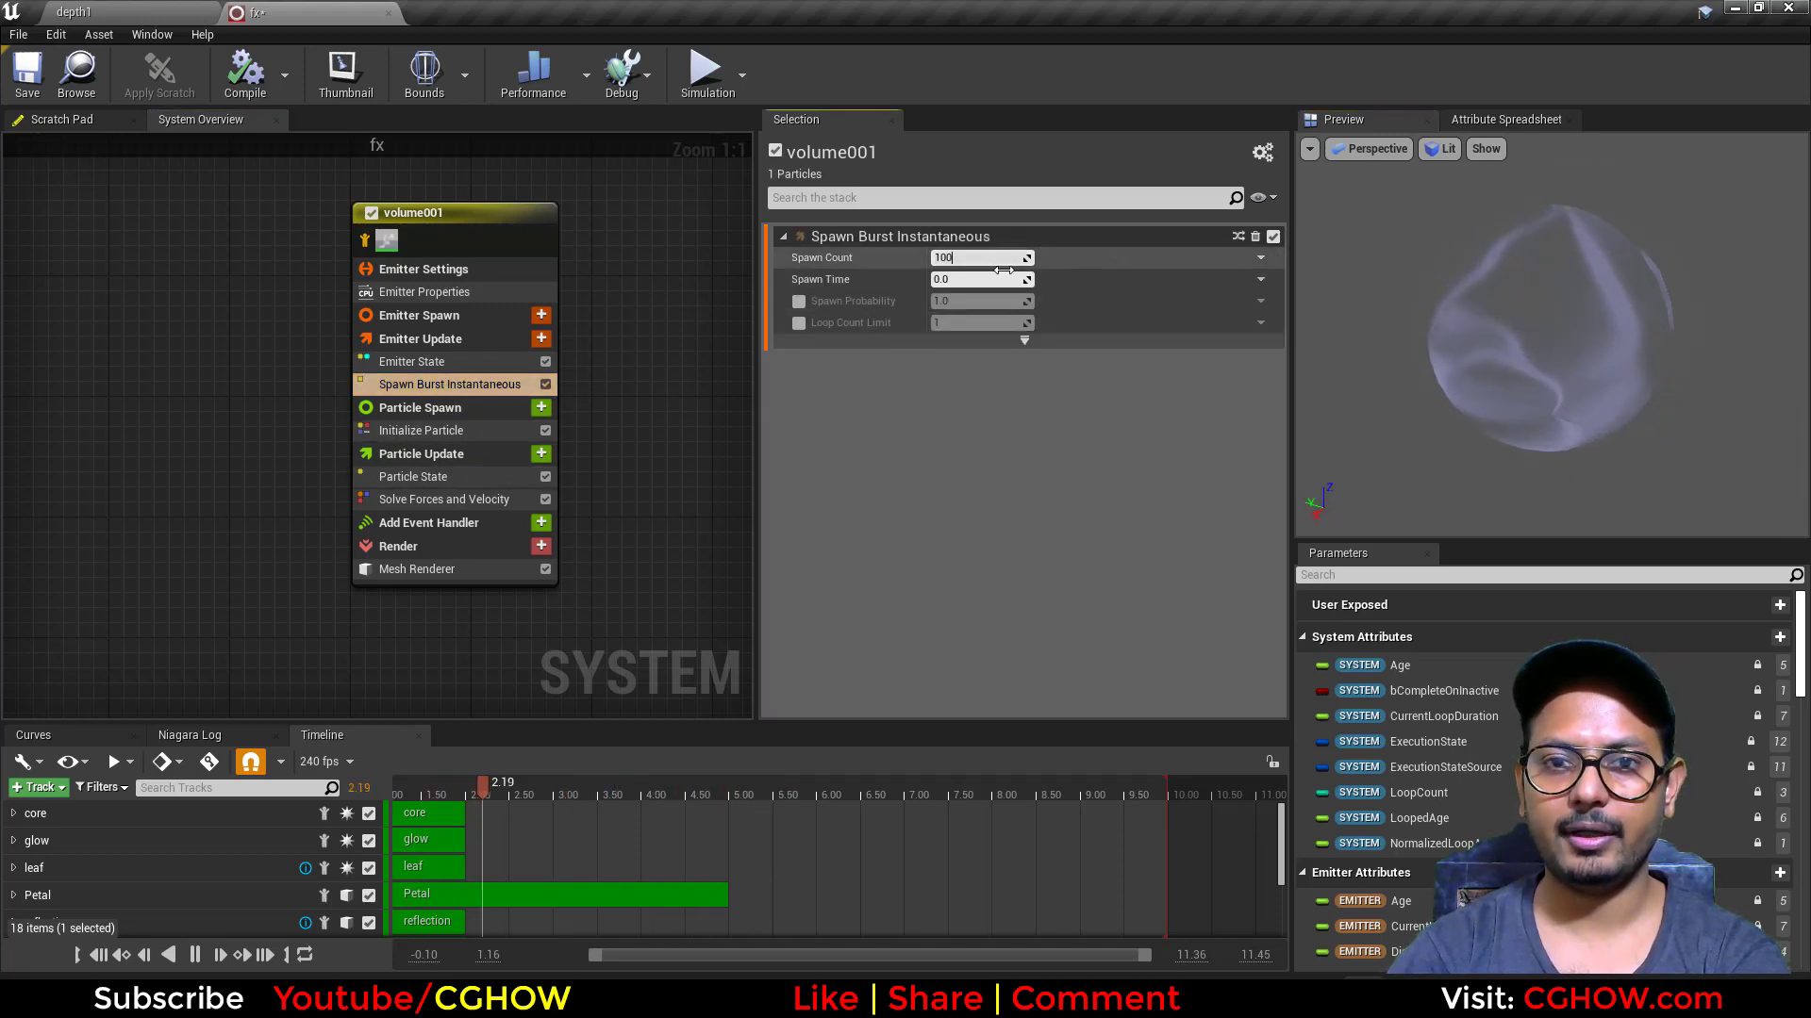
type("00")
key("Return")
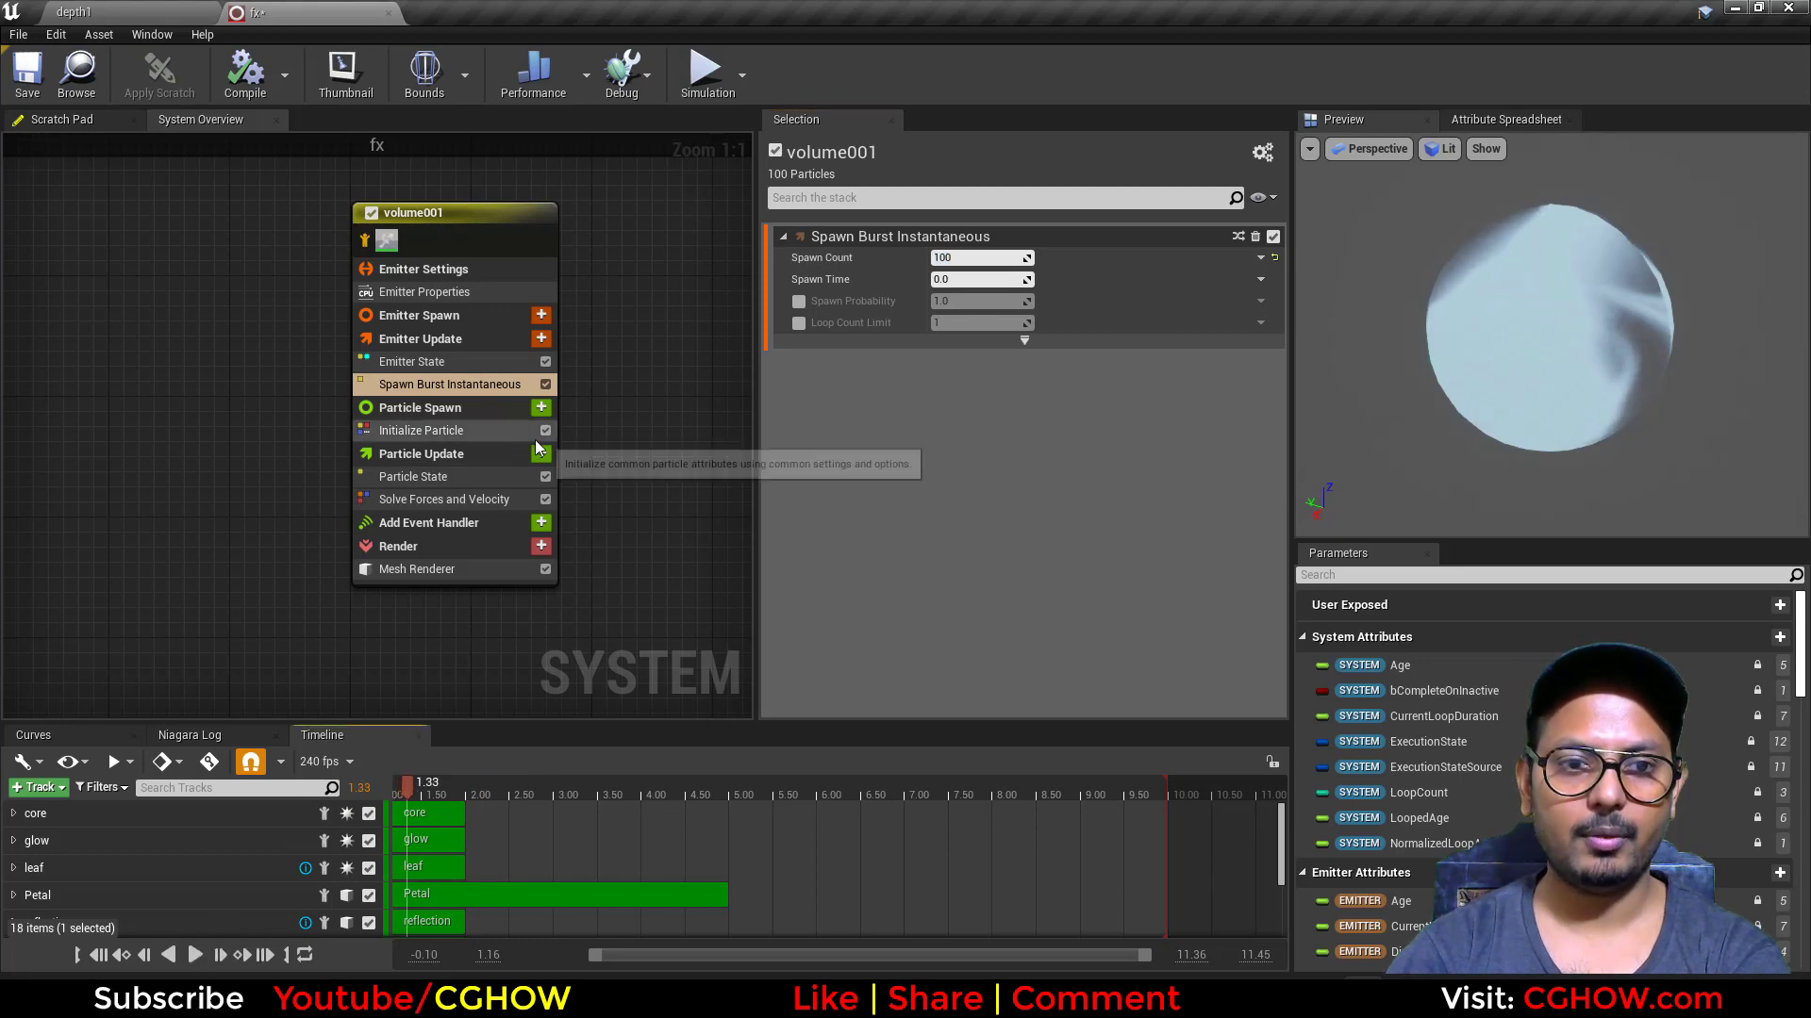
Step: Add a Scale Mesh Size module to the copy's Particle Update, with a Vector from Float scale factor of about 1.02
left_click(541, 455)
type("sca")
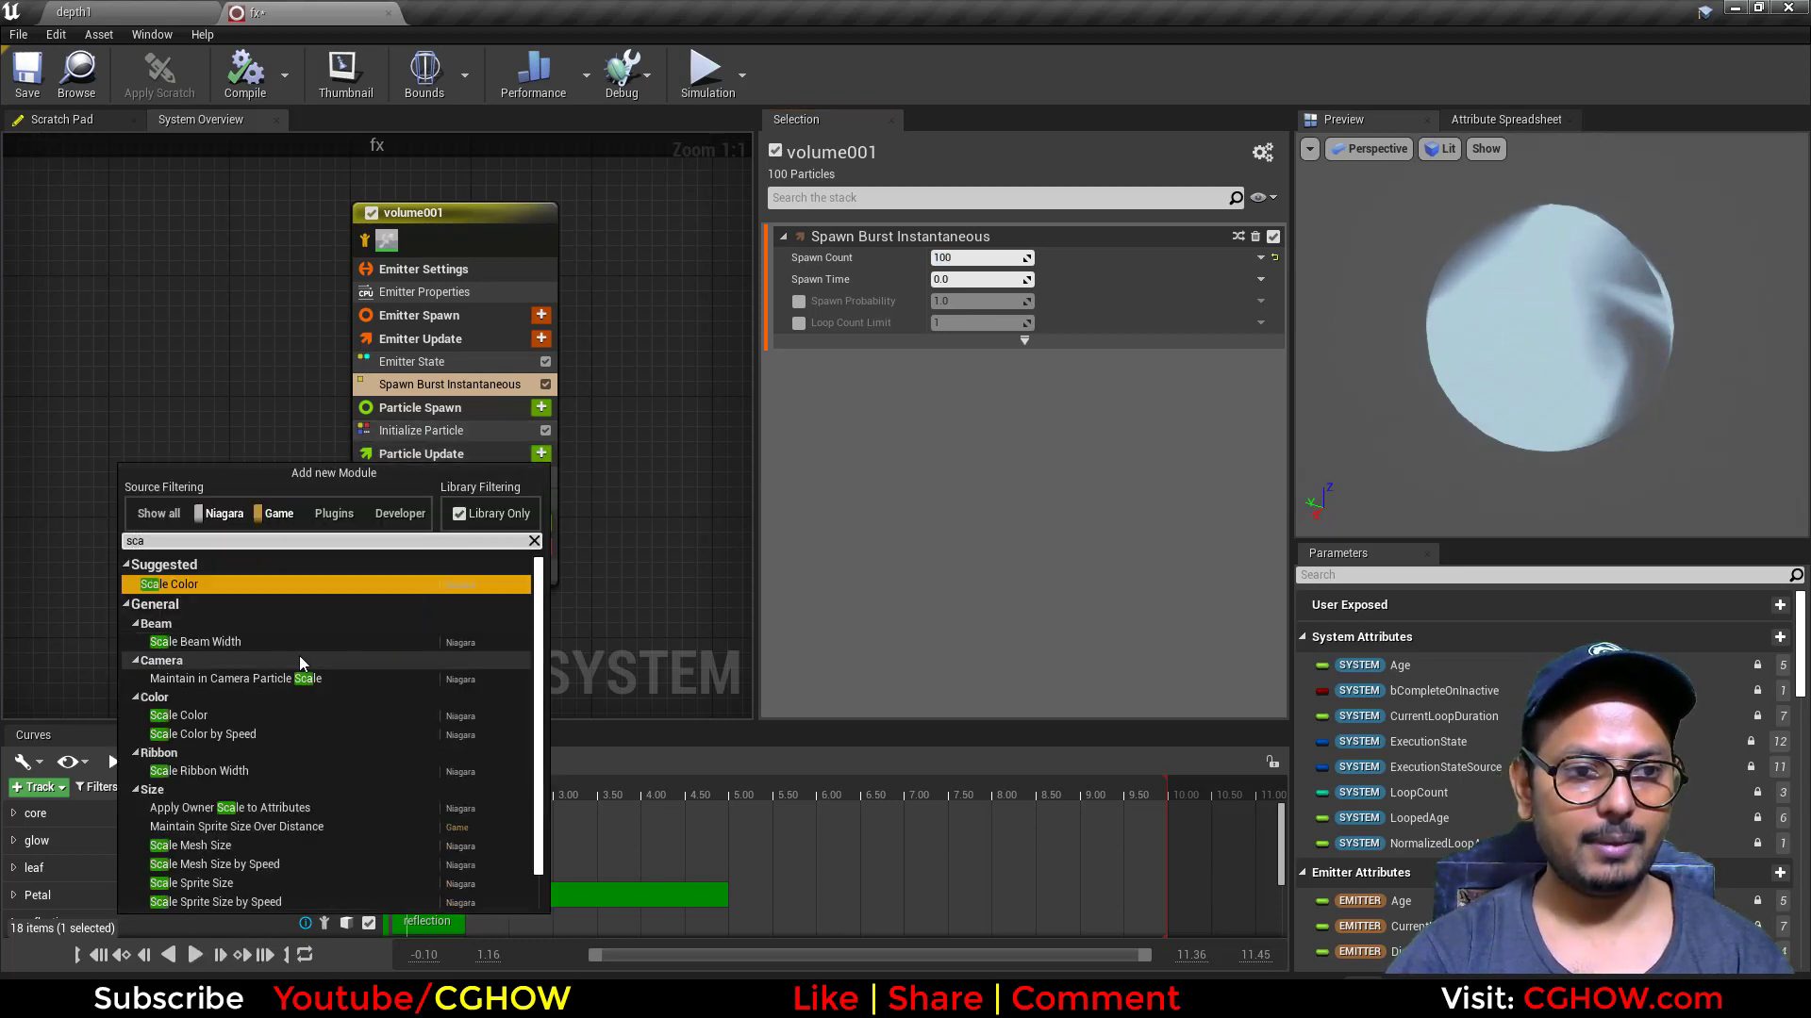
left_click(227, 845)
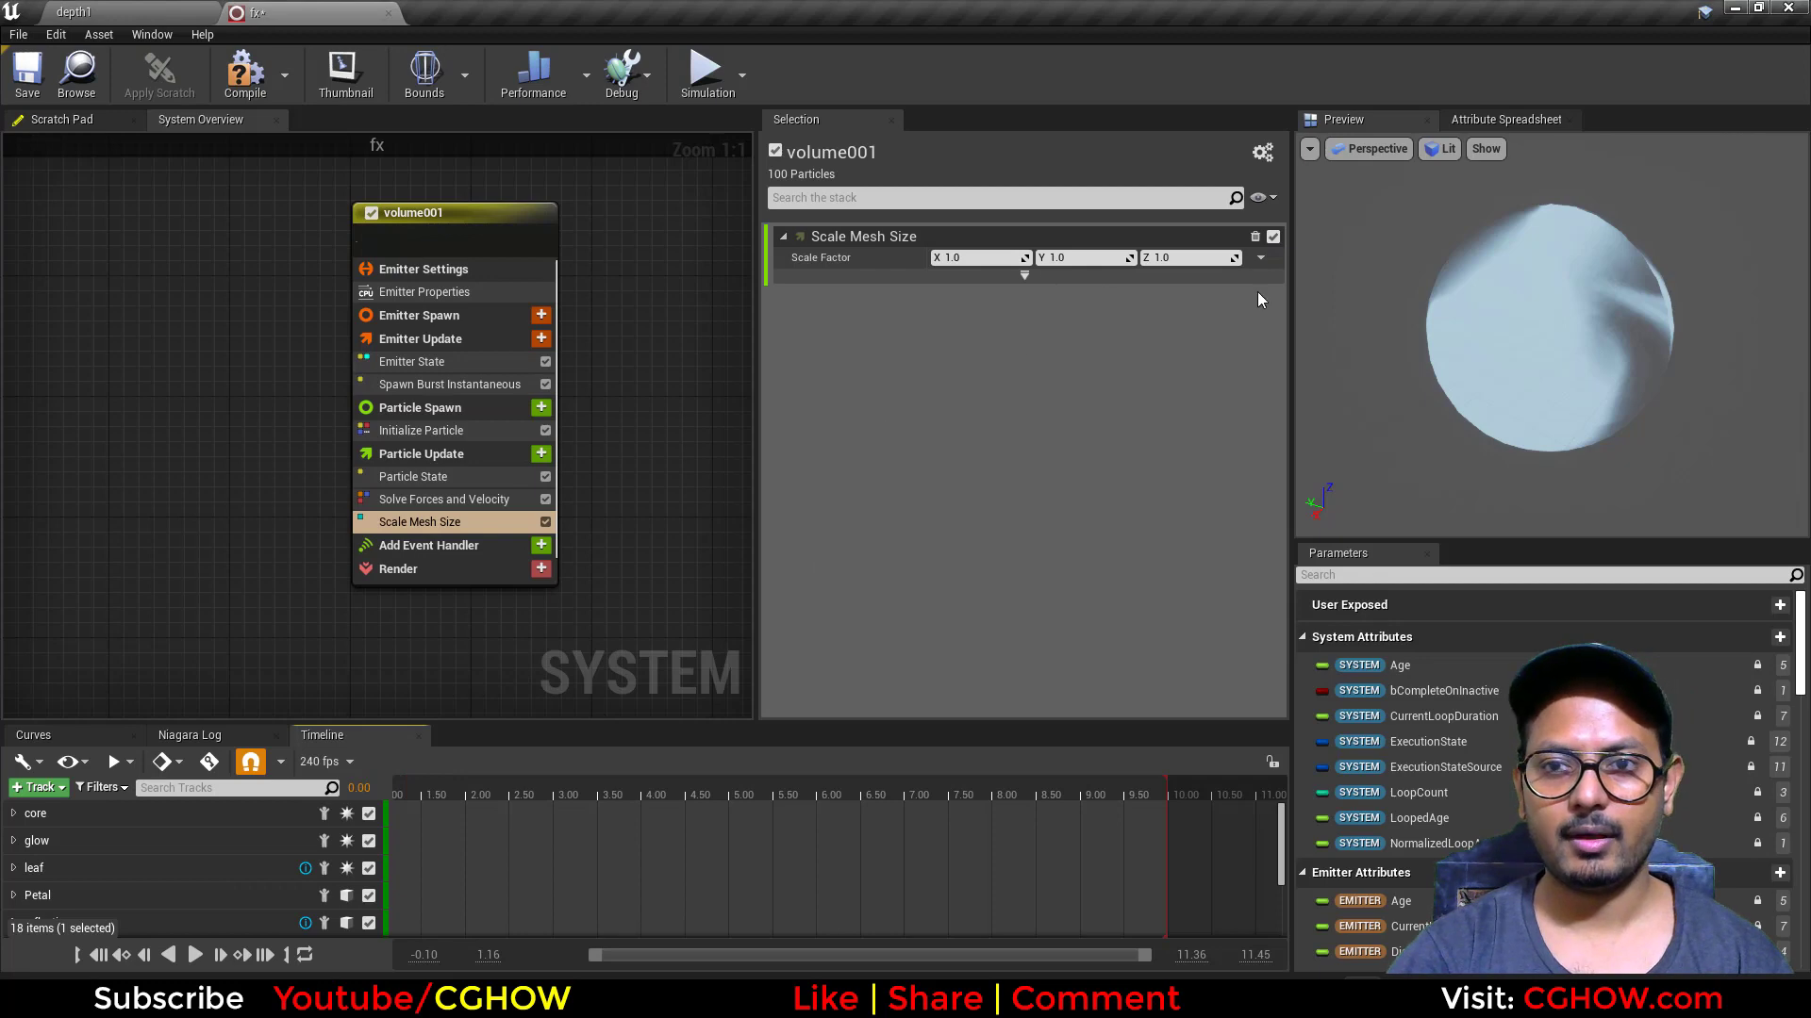
left_click(1261, 257)
type("flo")
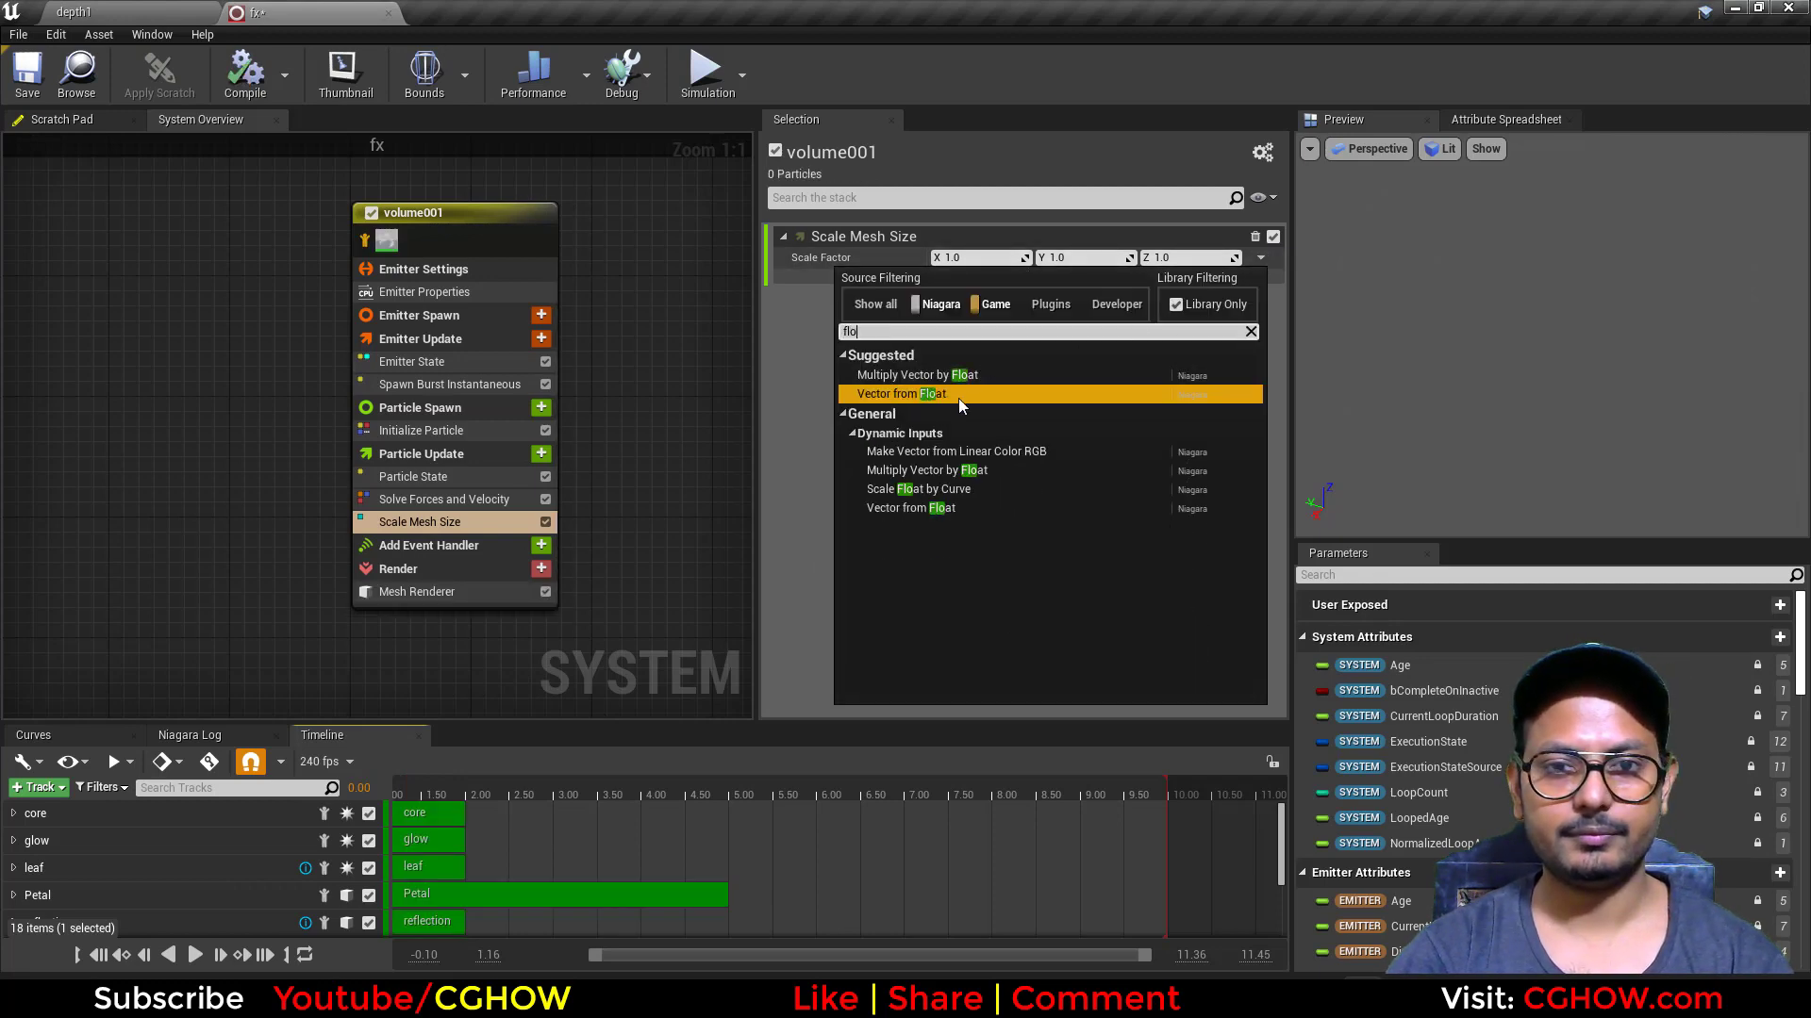
left_click(915, 396)
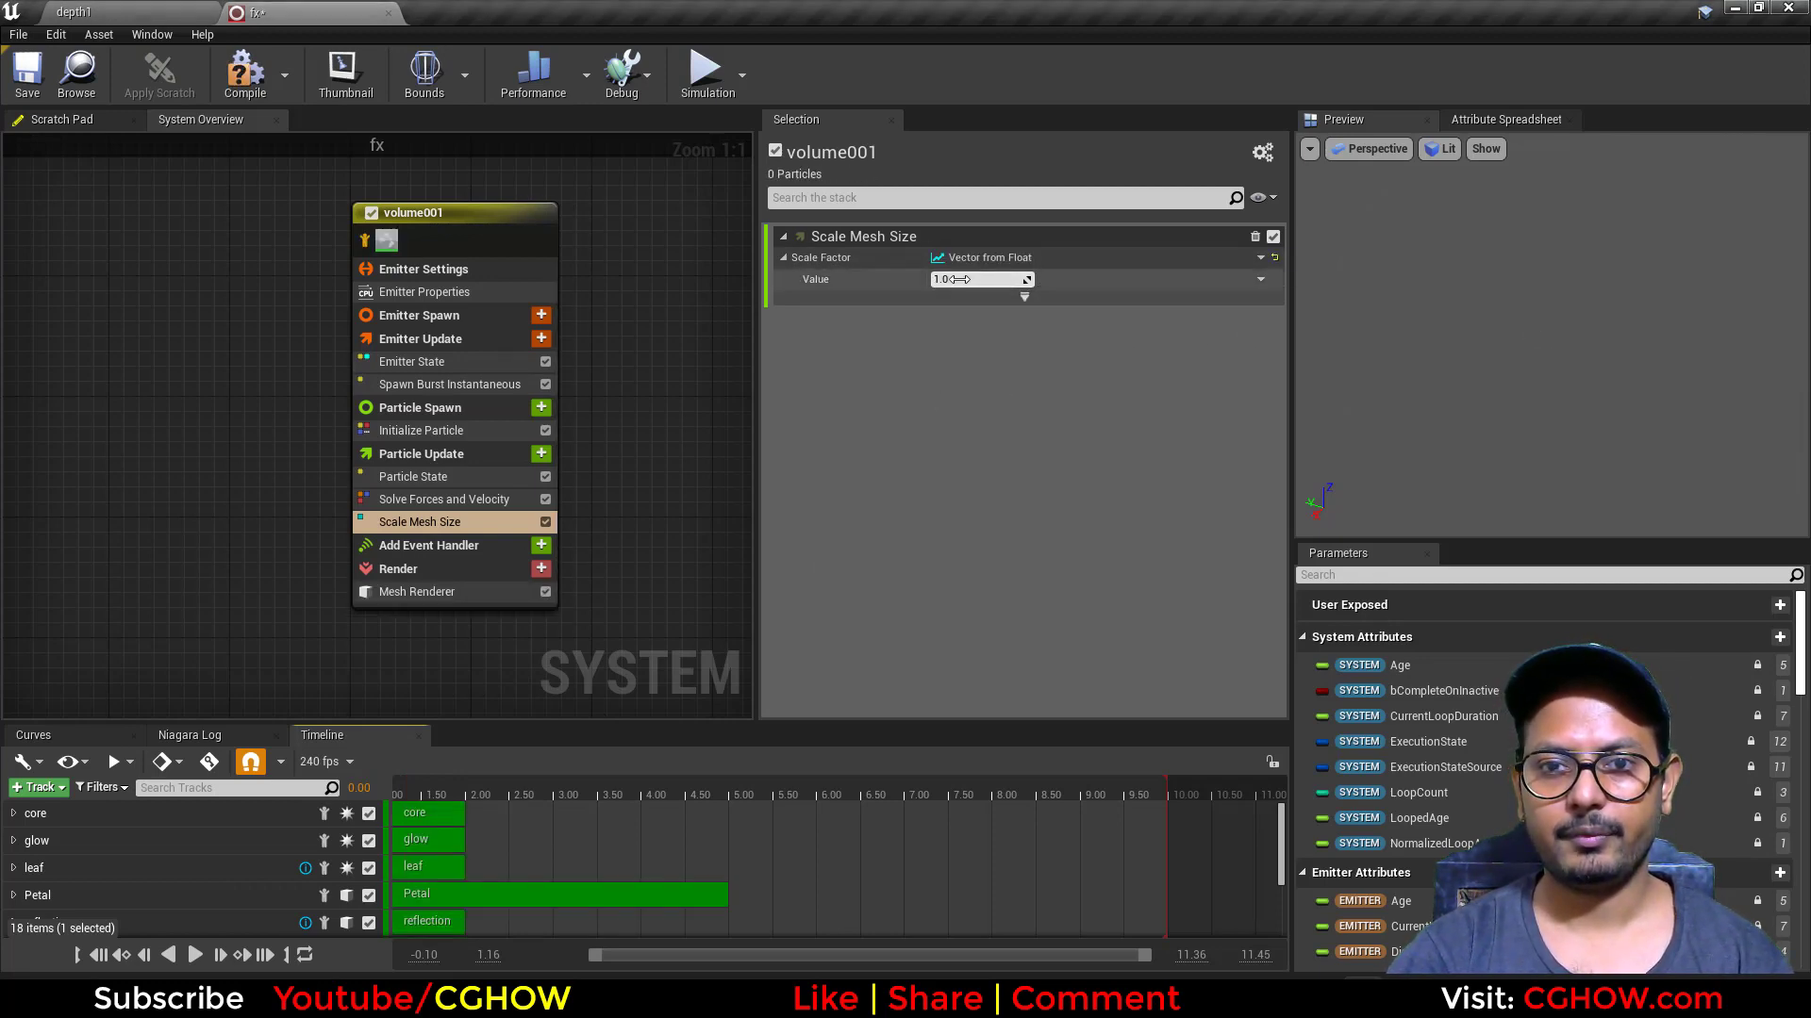
mouse_move(980, 279)
left_mouse_down()
mouse_move(1019, 279)
mouse_move(953, 279)
mouse_move(986, 279)
left_mouse_up()
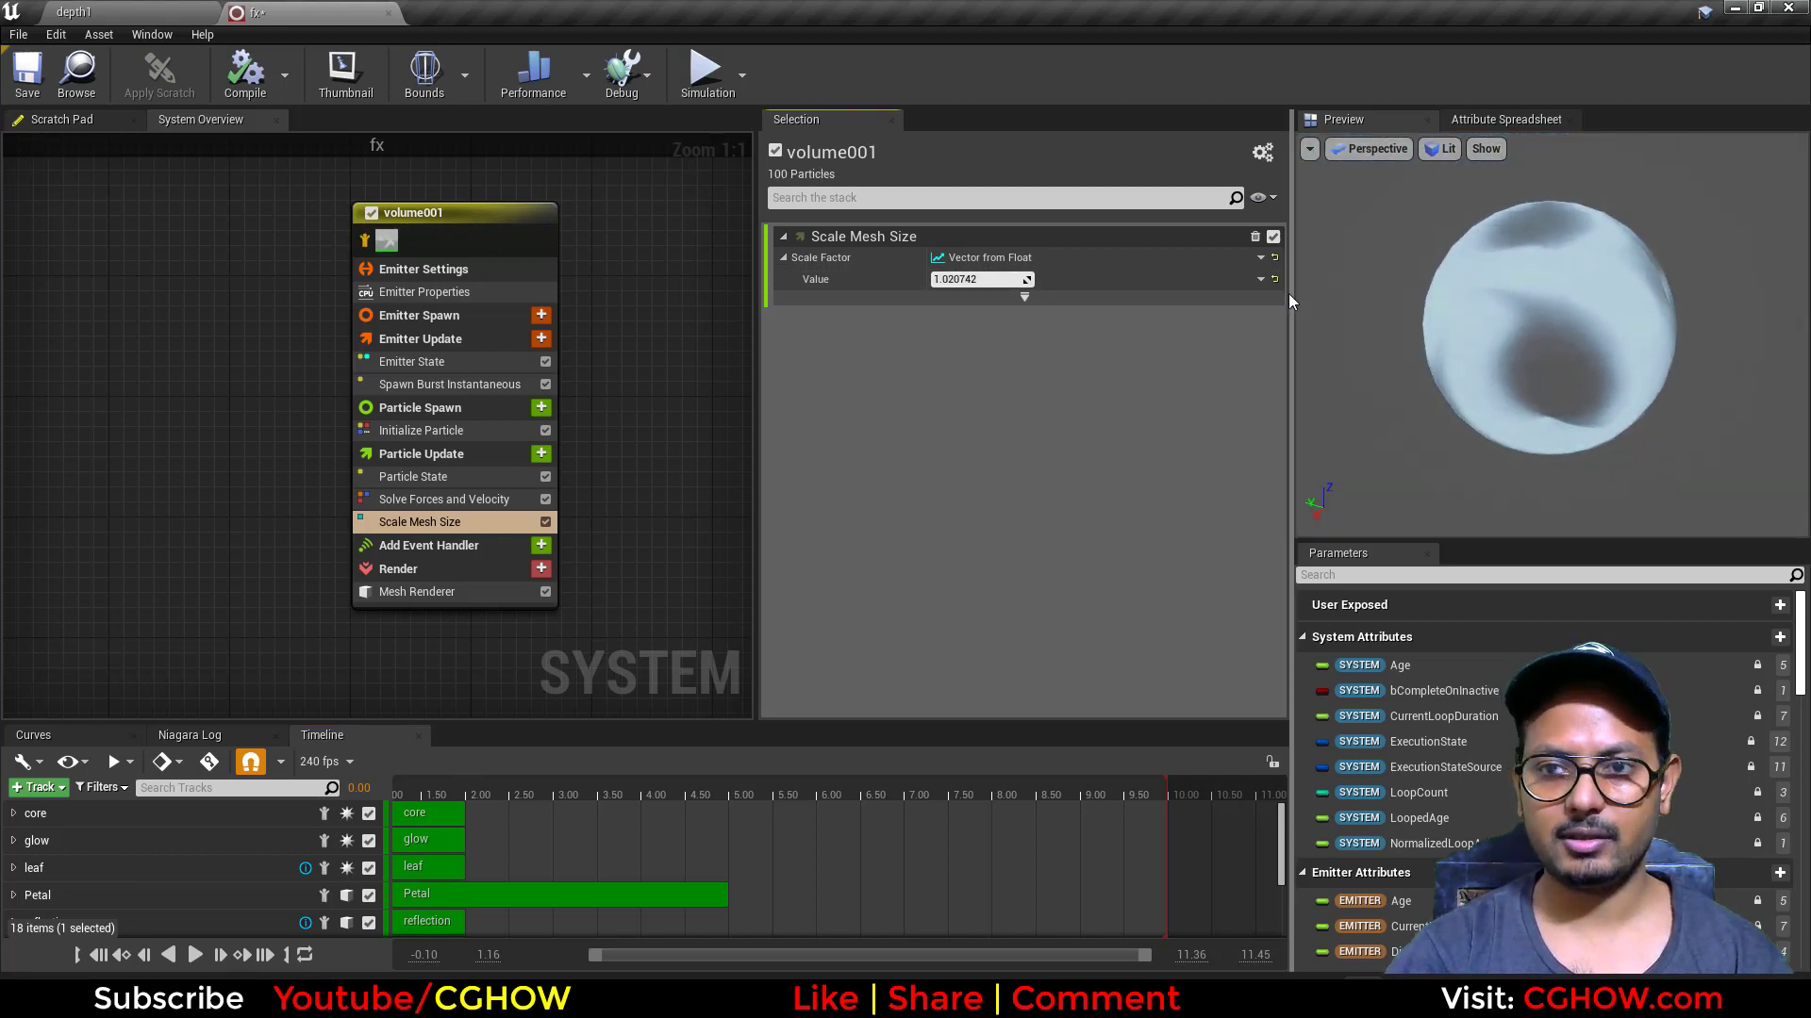
Step: Drive the scale value with Multiply Float, using Return Normalized Exec Index as input A
left_click(1260, 278)
type("mul")
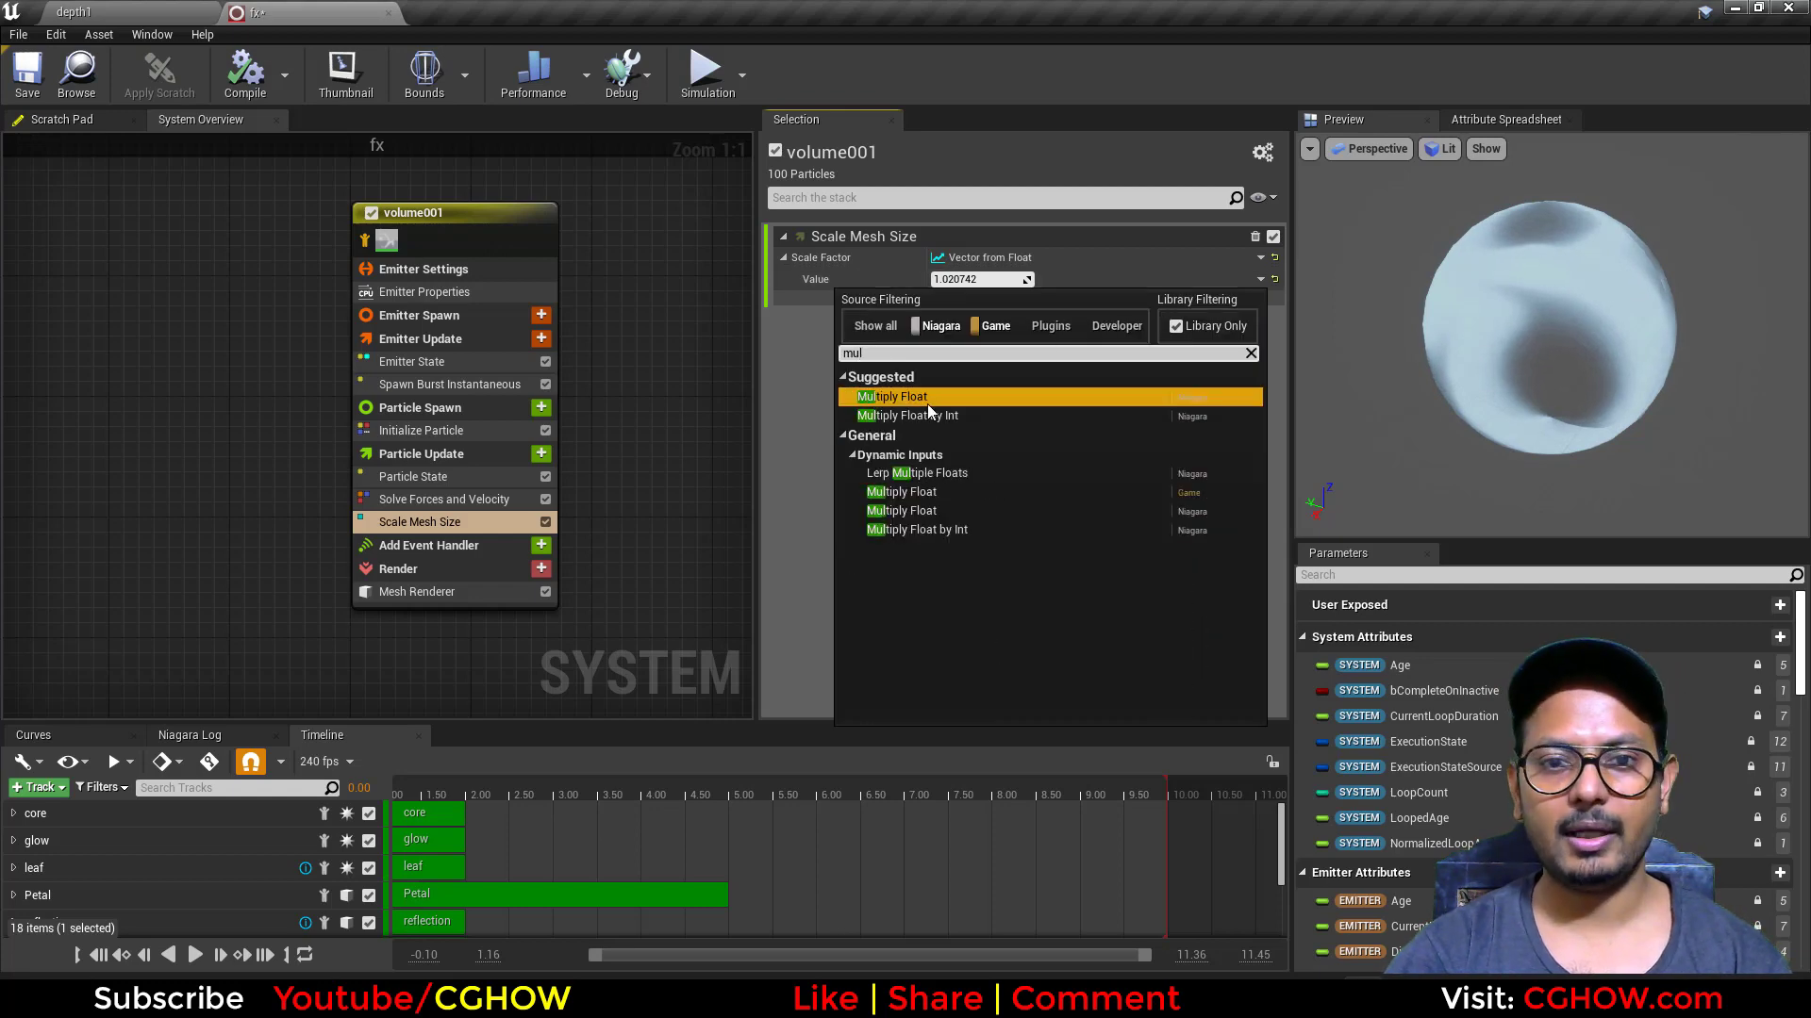
left_click(926, 401)
left_click(1261, 300)
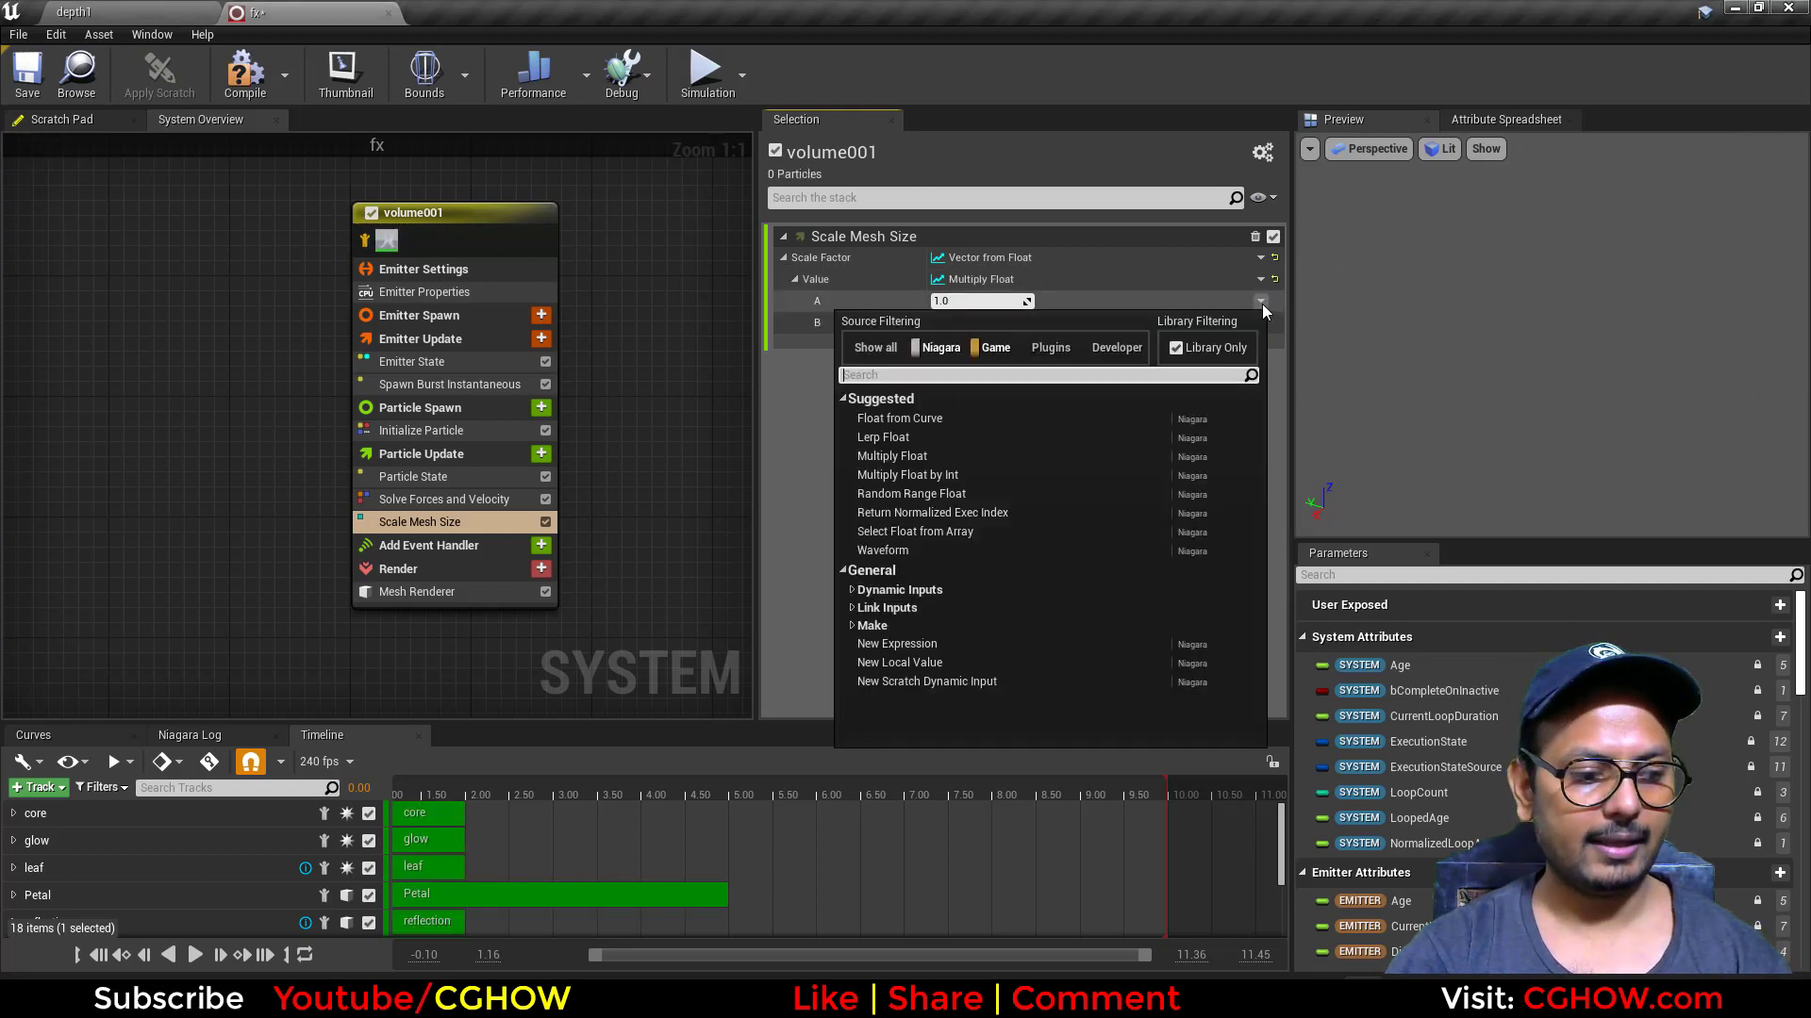
type("exe")
left_click(1005, 418)
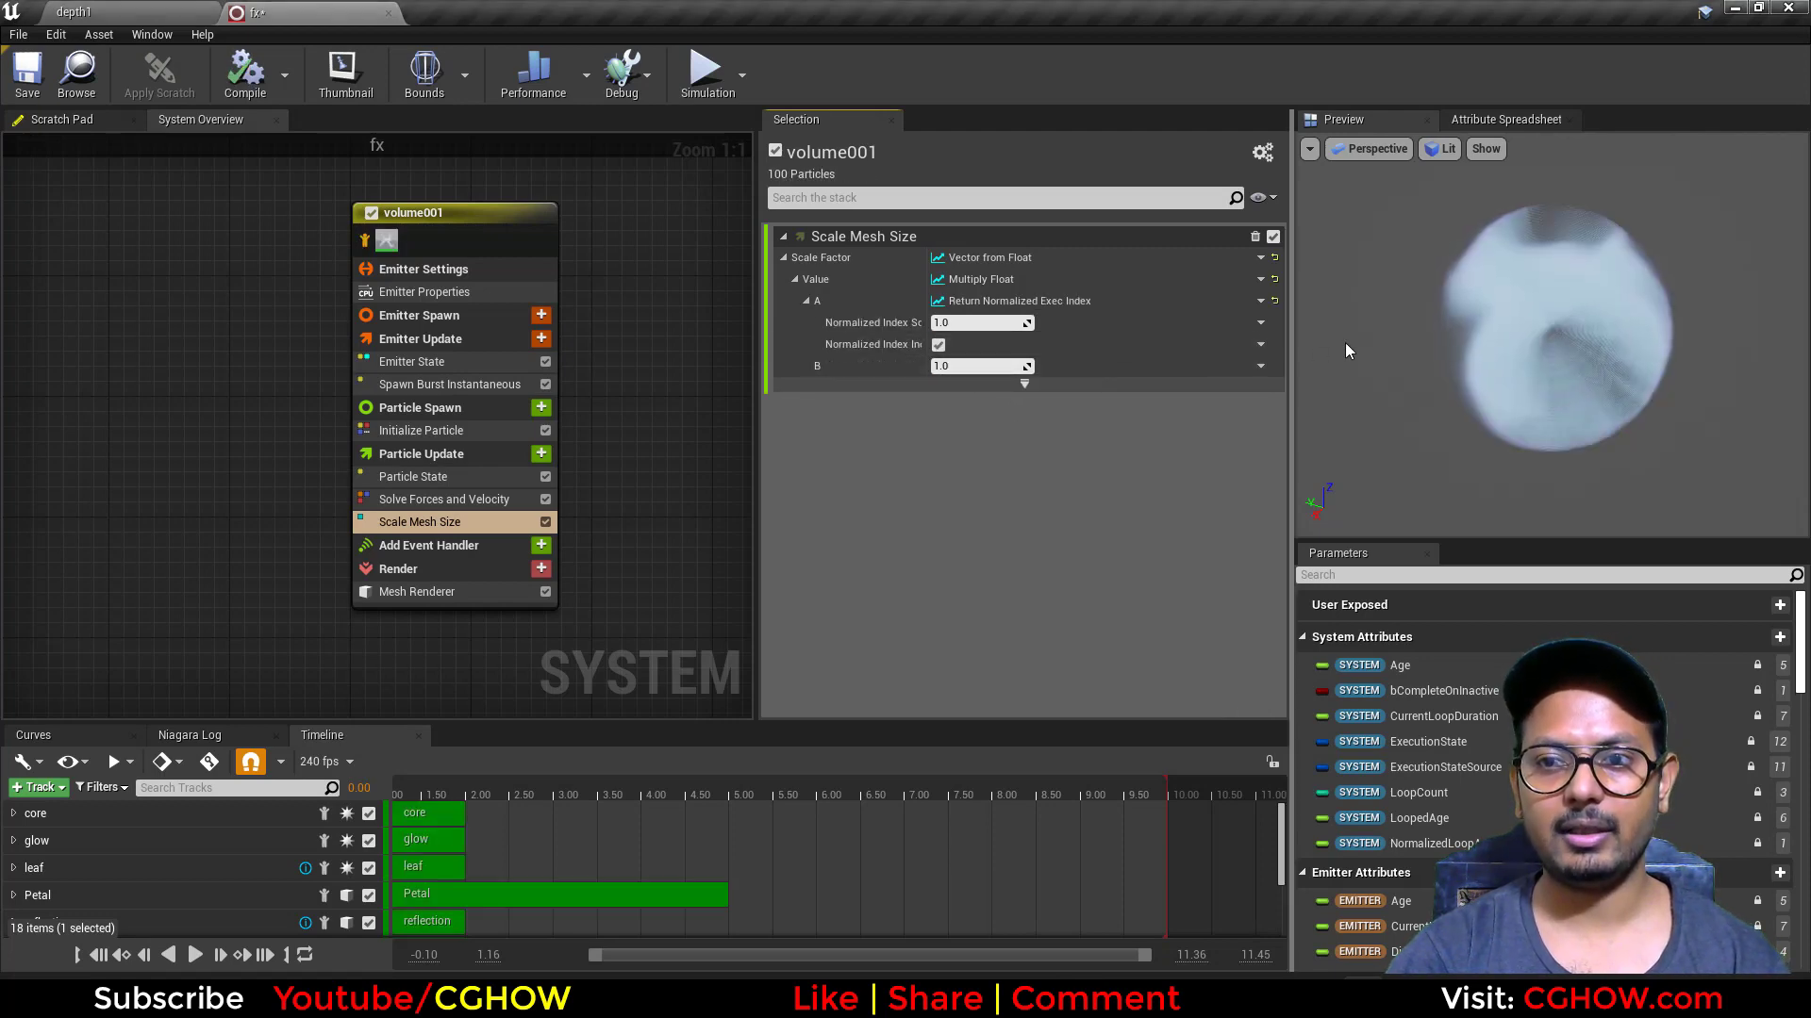
Step: Inspect the scaled spheres in the preview, and set the copy's Spawn Count to 9 to separate the nested shells
left_click_drag(1621, 361, 1410, 363)
right_click_drag(1546, 349, 1613, 355)
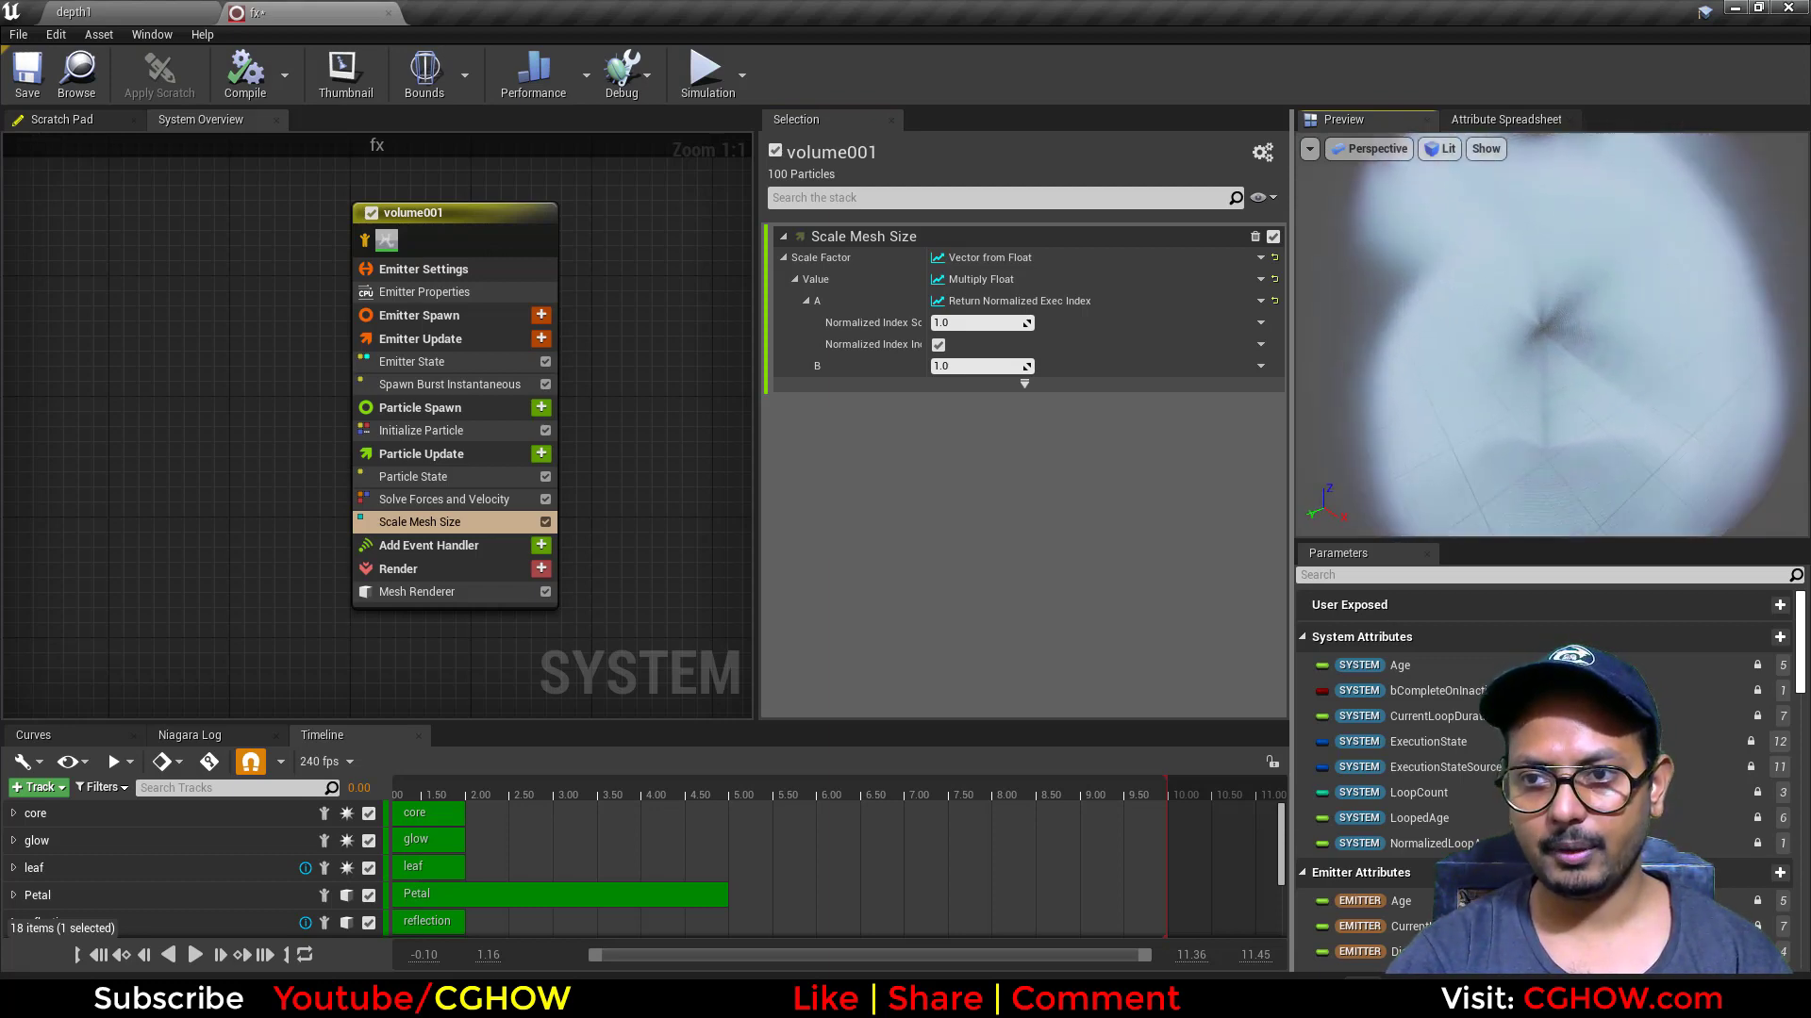
left_click_drag(1613, 355, 1547, 347)
left_click(451, 385)
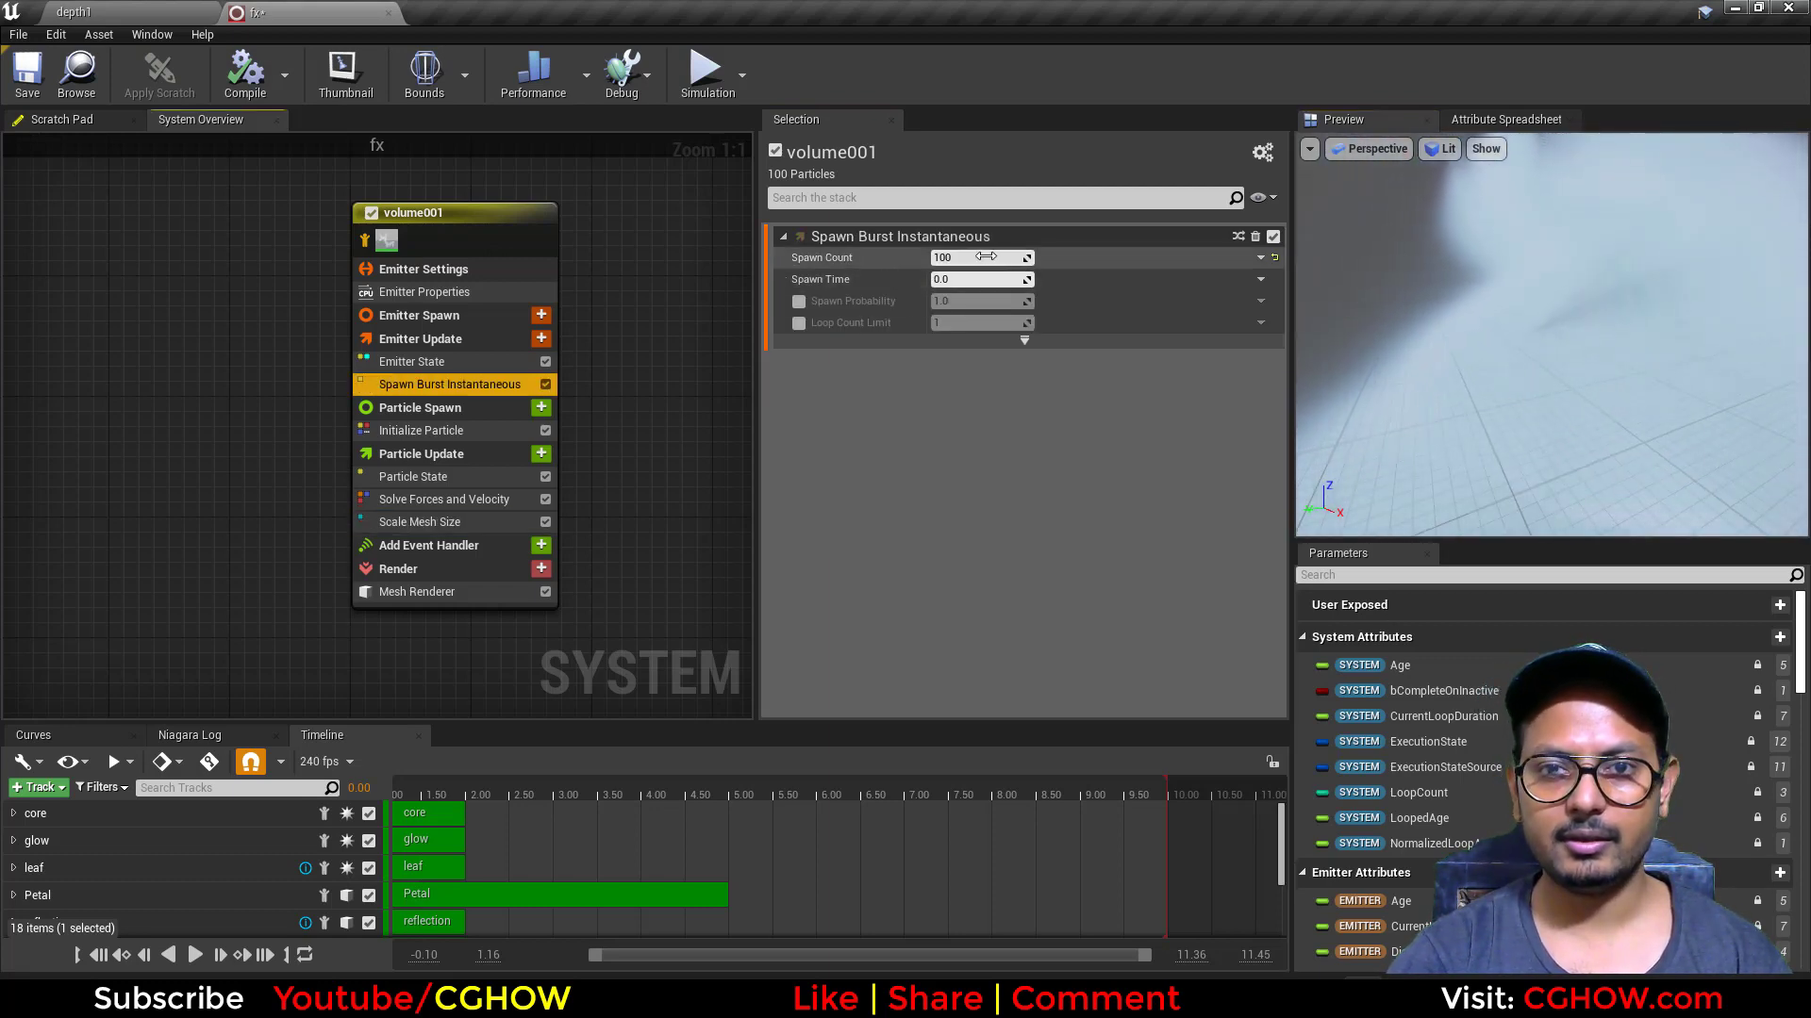
mouse_move(978, 259)
left_mouse_down()
mouse_move(935, 259)
mouse_move(971, 258)
left_mouse_up()
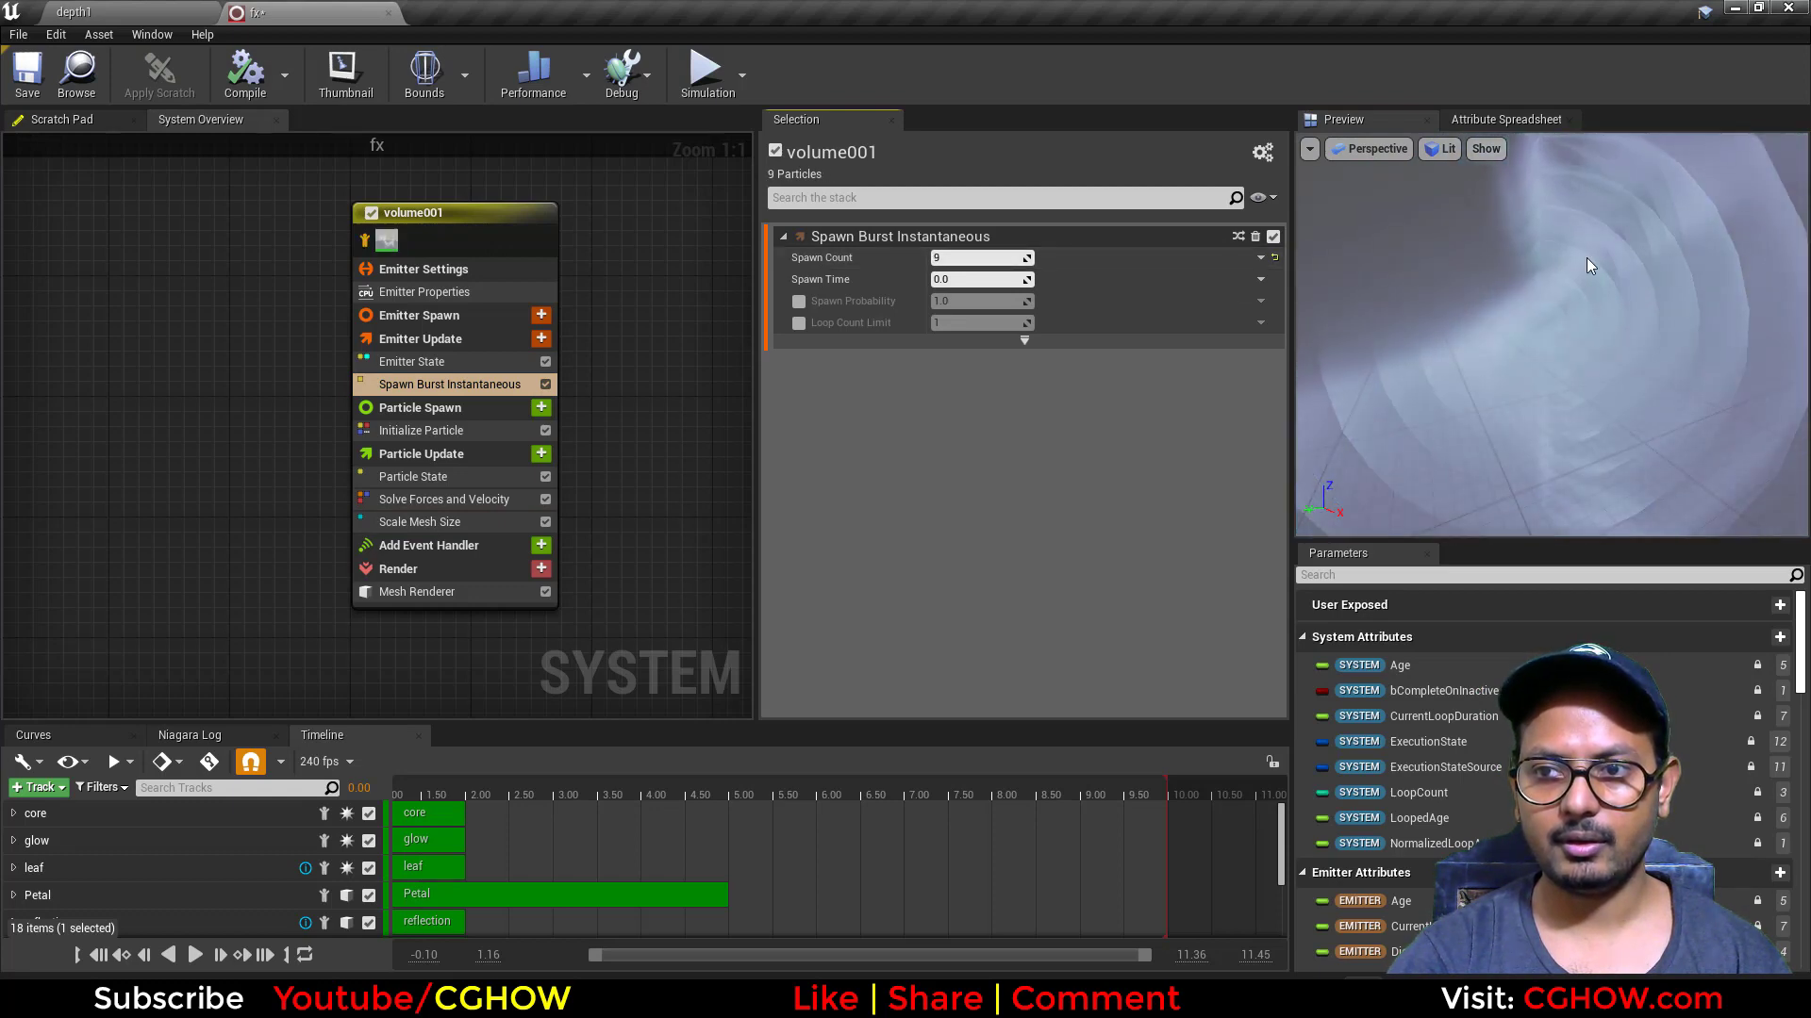
scroll(1621, 267, "down", 5)
left_click_drag(1621, 267, 1702, 281)
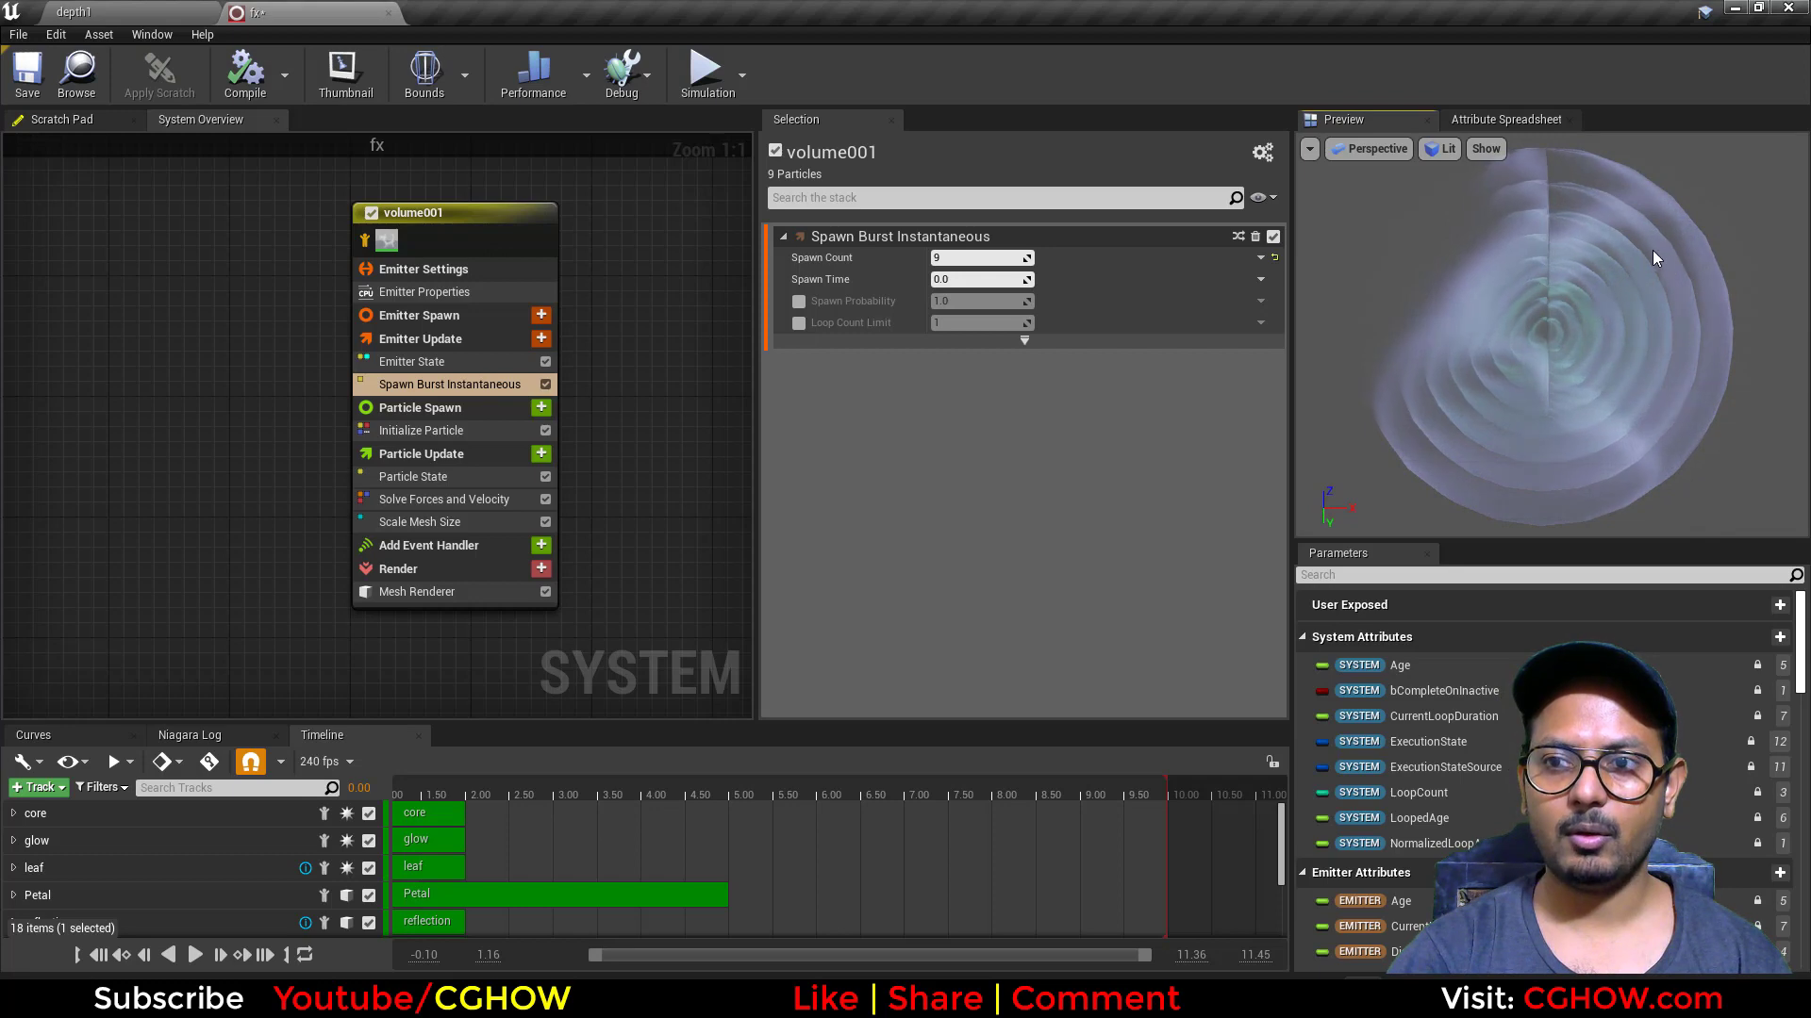
Step: Review the copy's Scale Mesh Size settings against the layered spheres in the preview
left_click(407, 524)
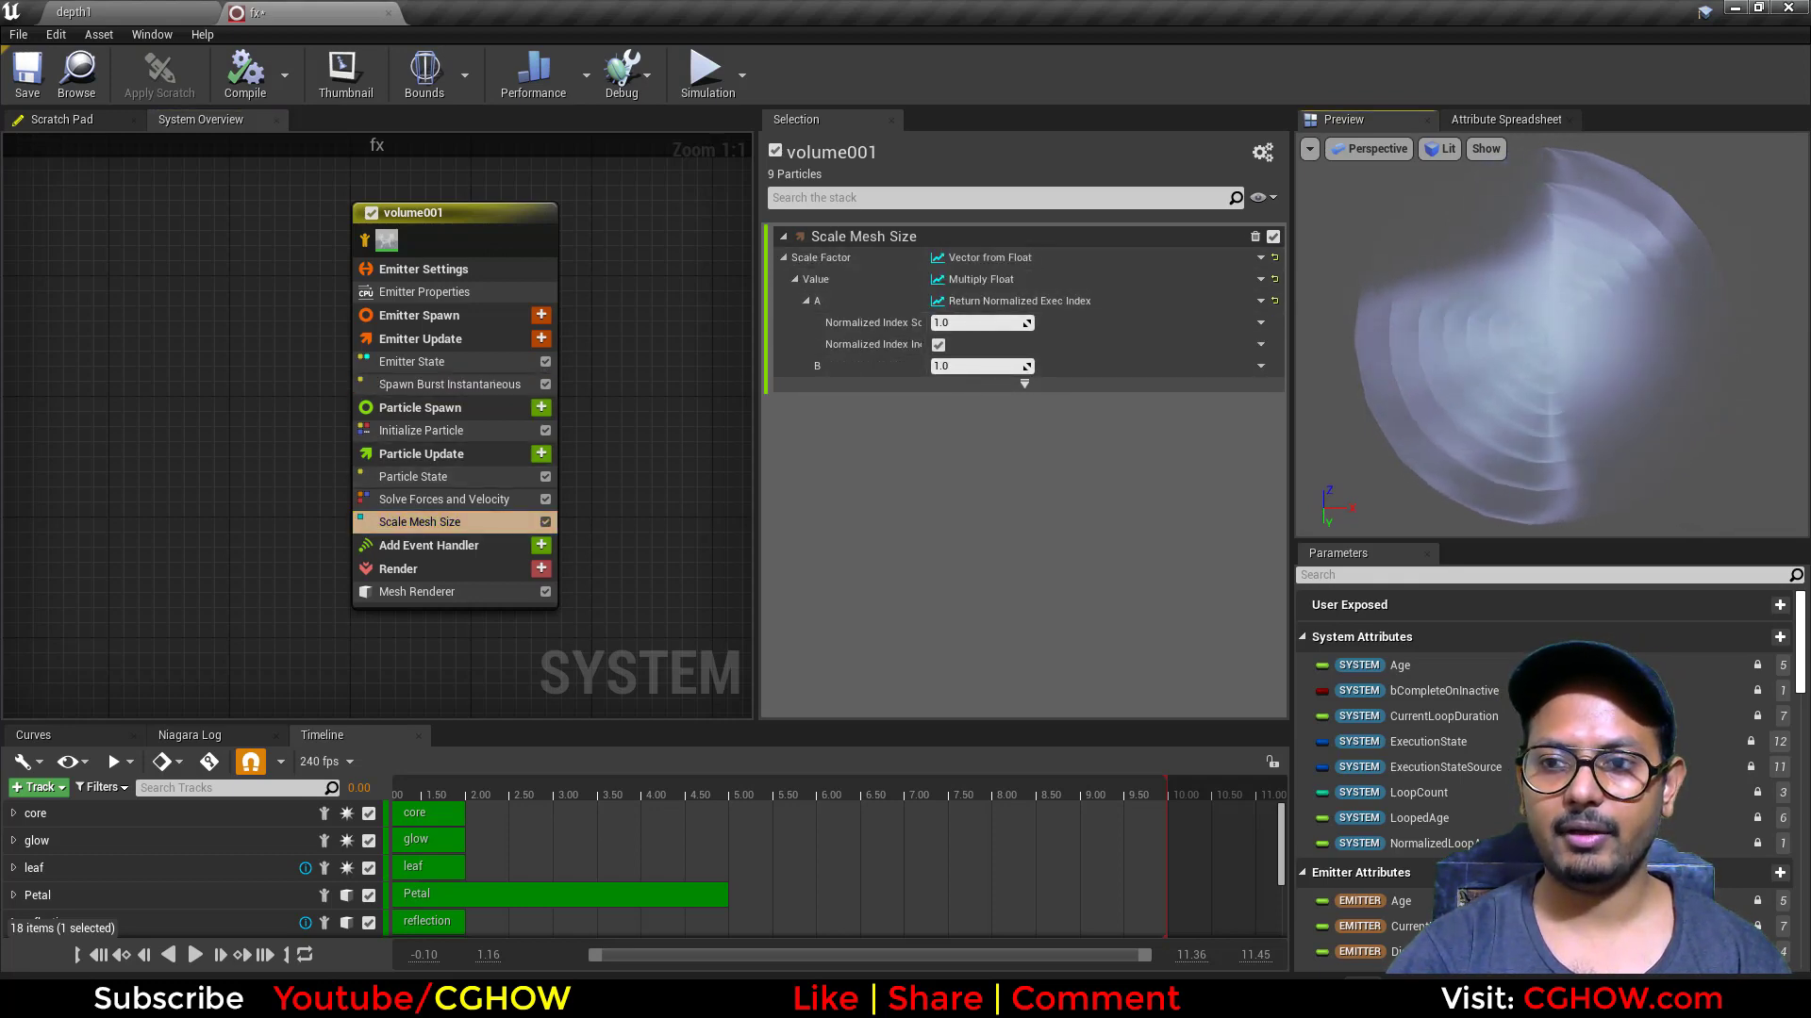
left_click_drag(1471, 283, 1499, 327)
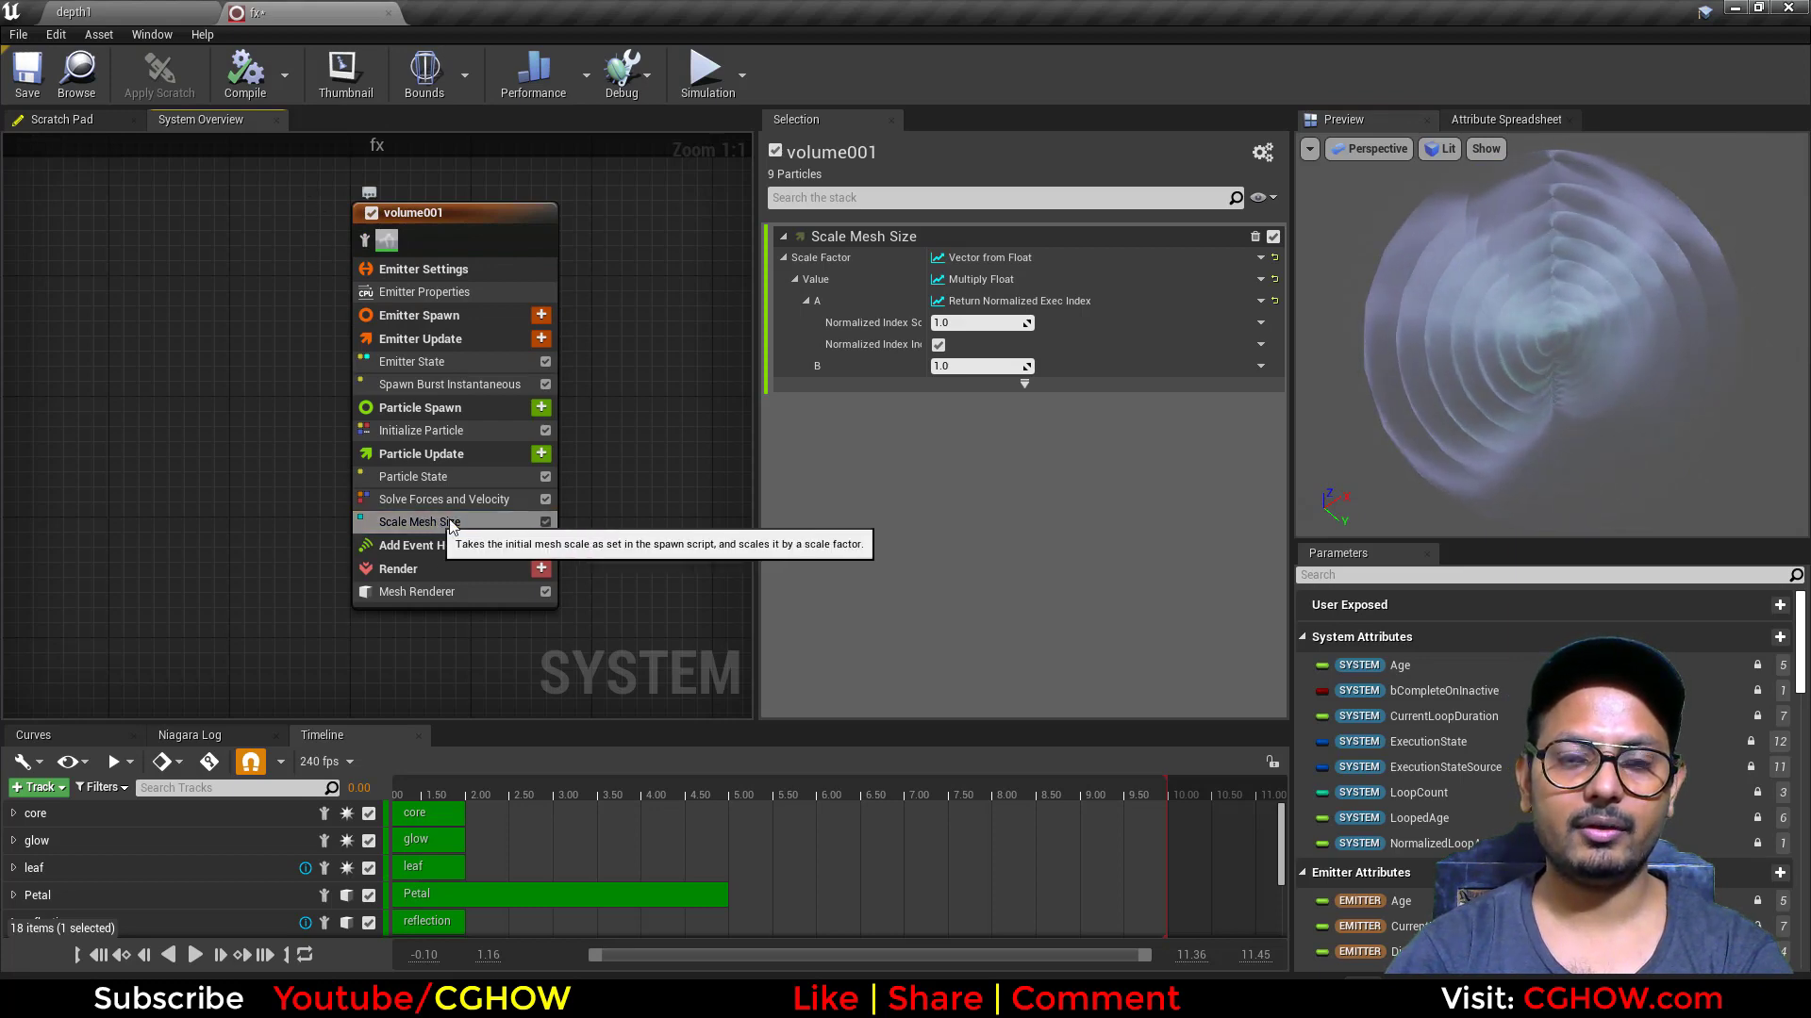
left_click(425, 522)
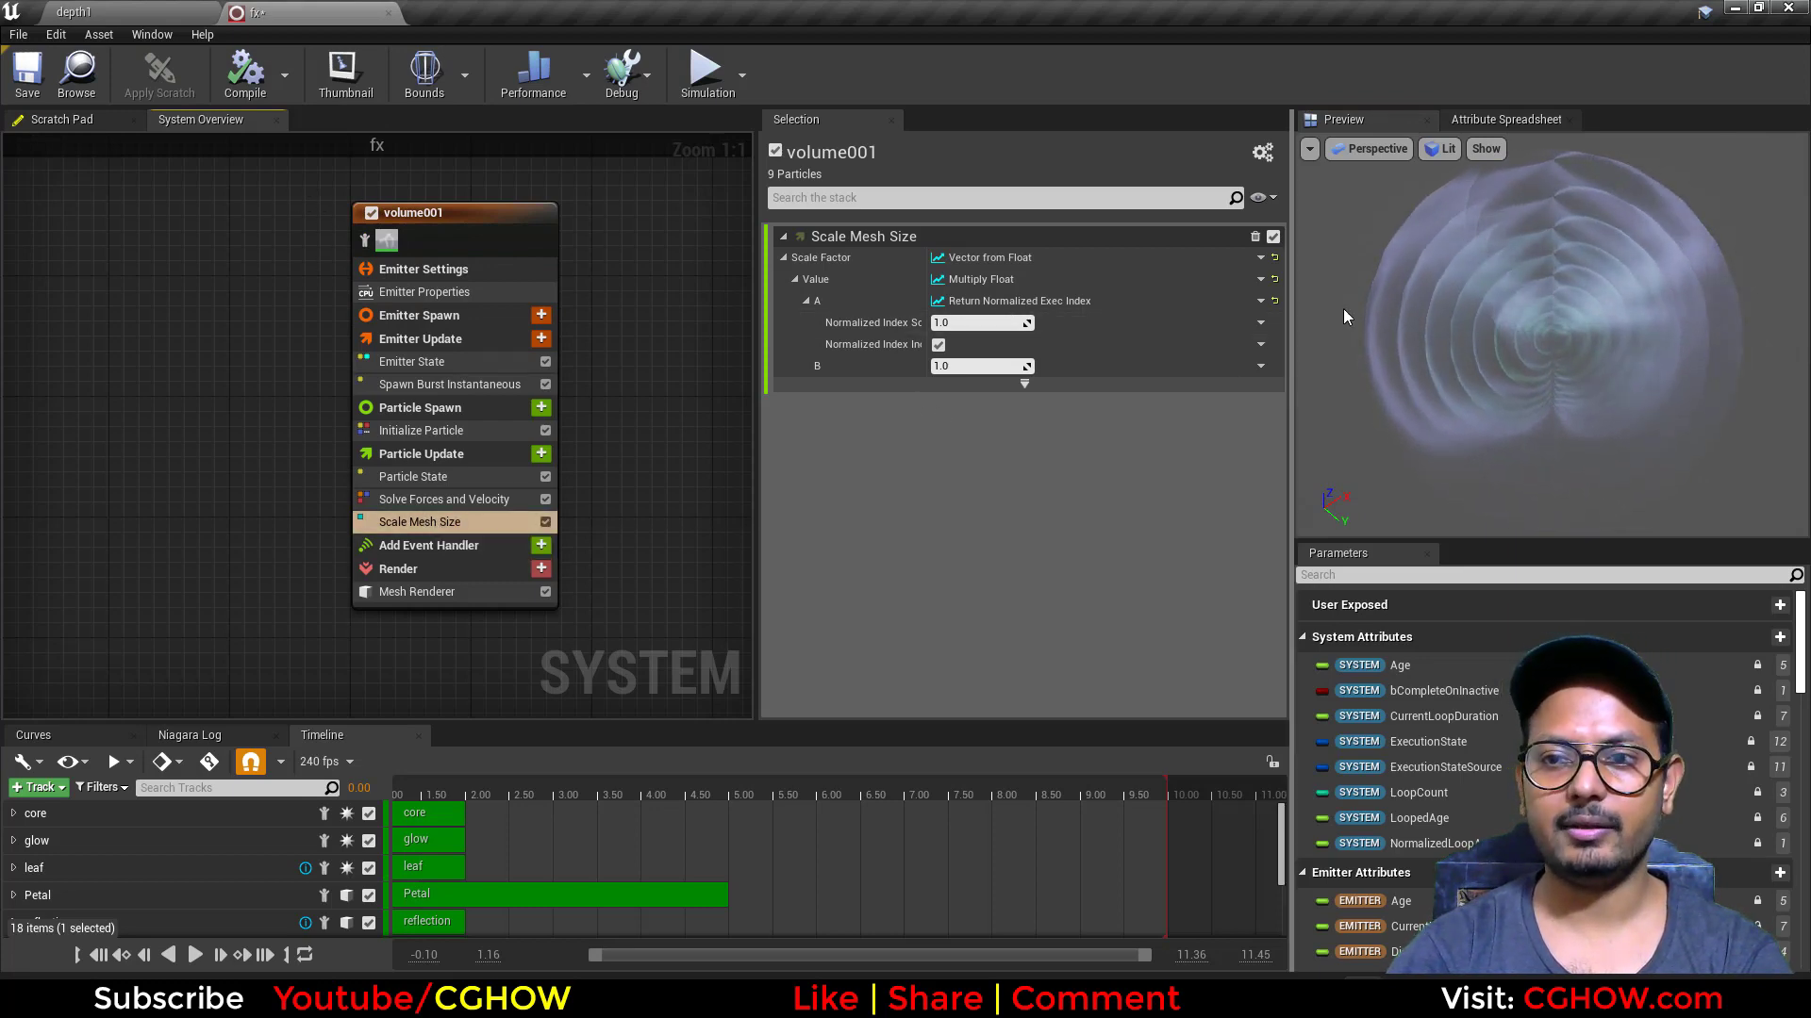
Step: Delete the copied volume emitter from the system
left_click(658, 314)
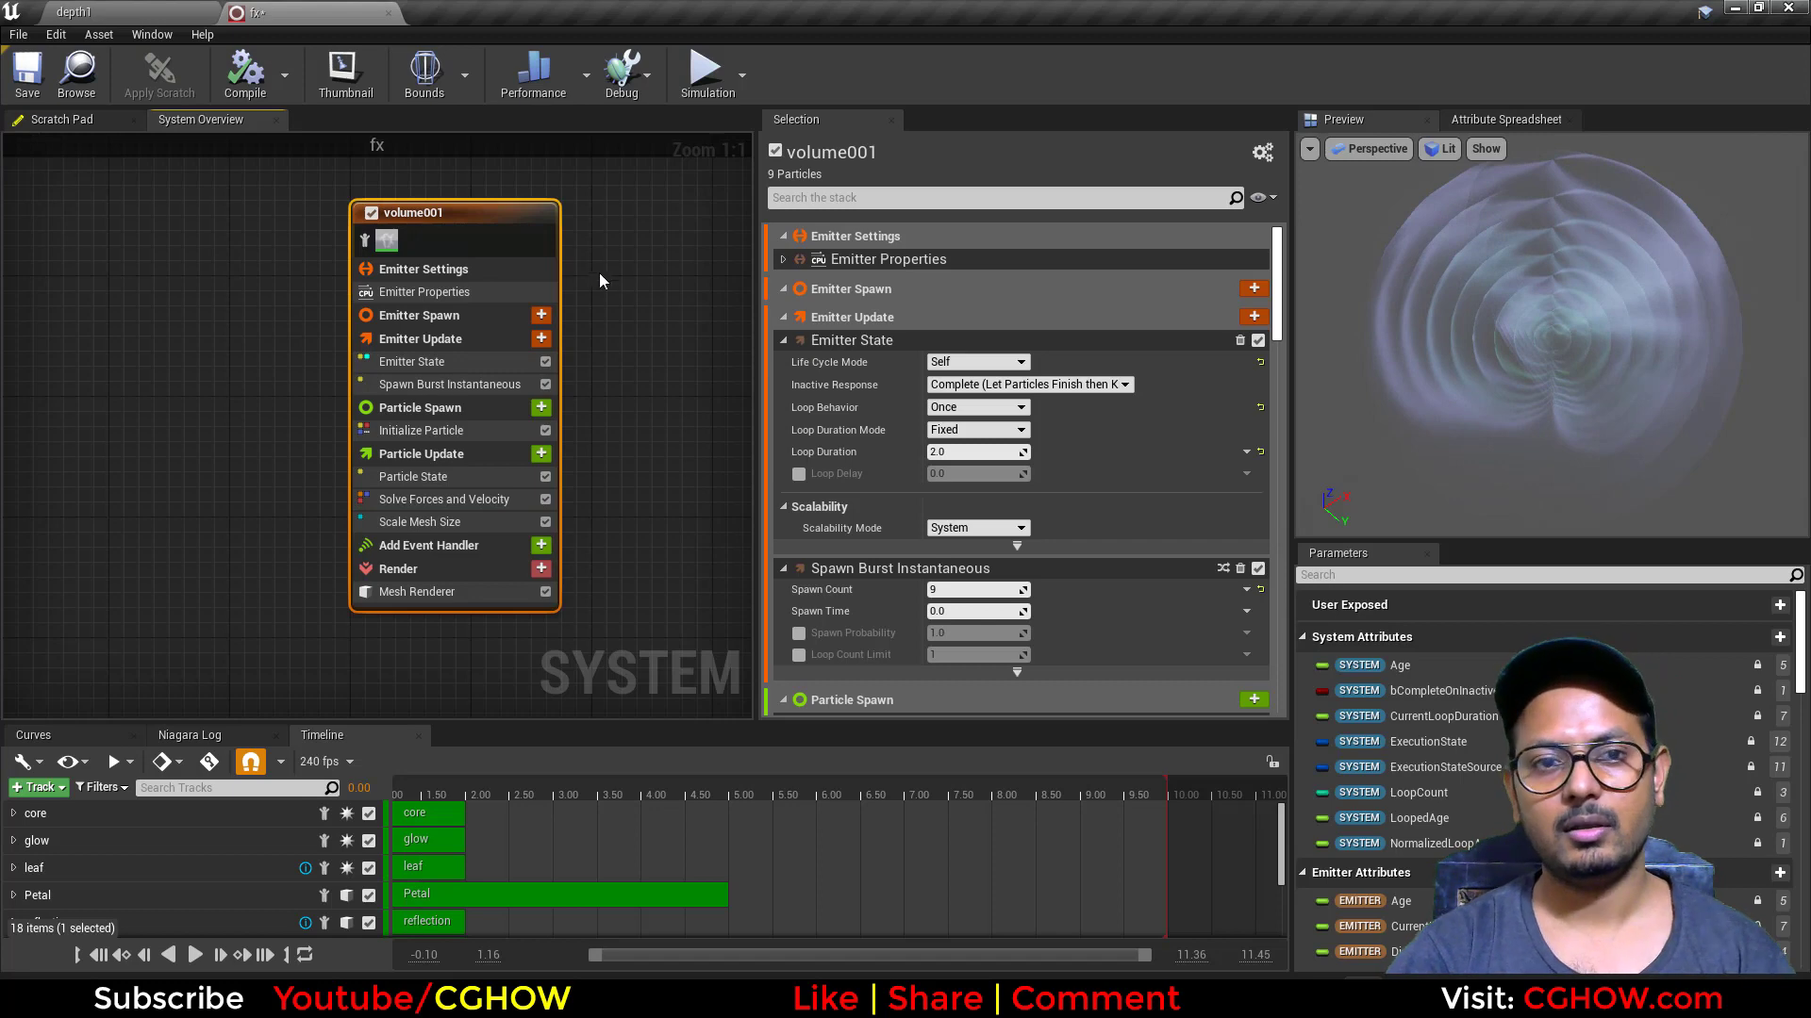
left_click(632, 252)
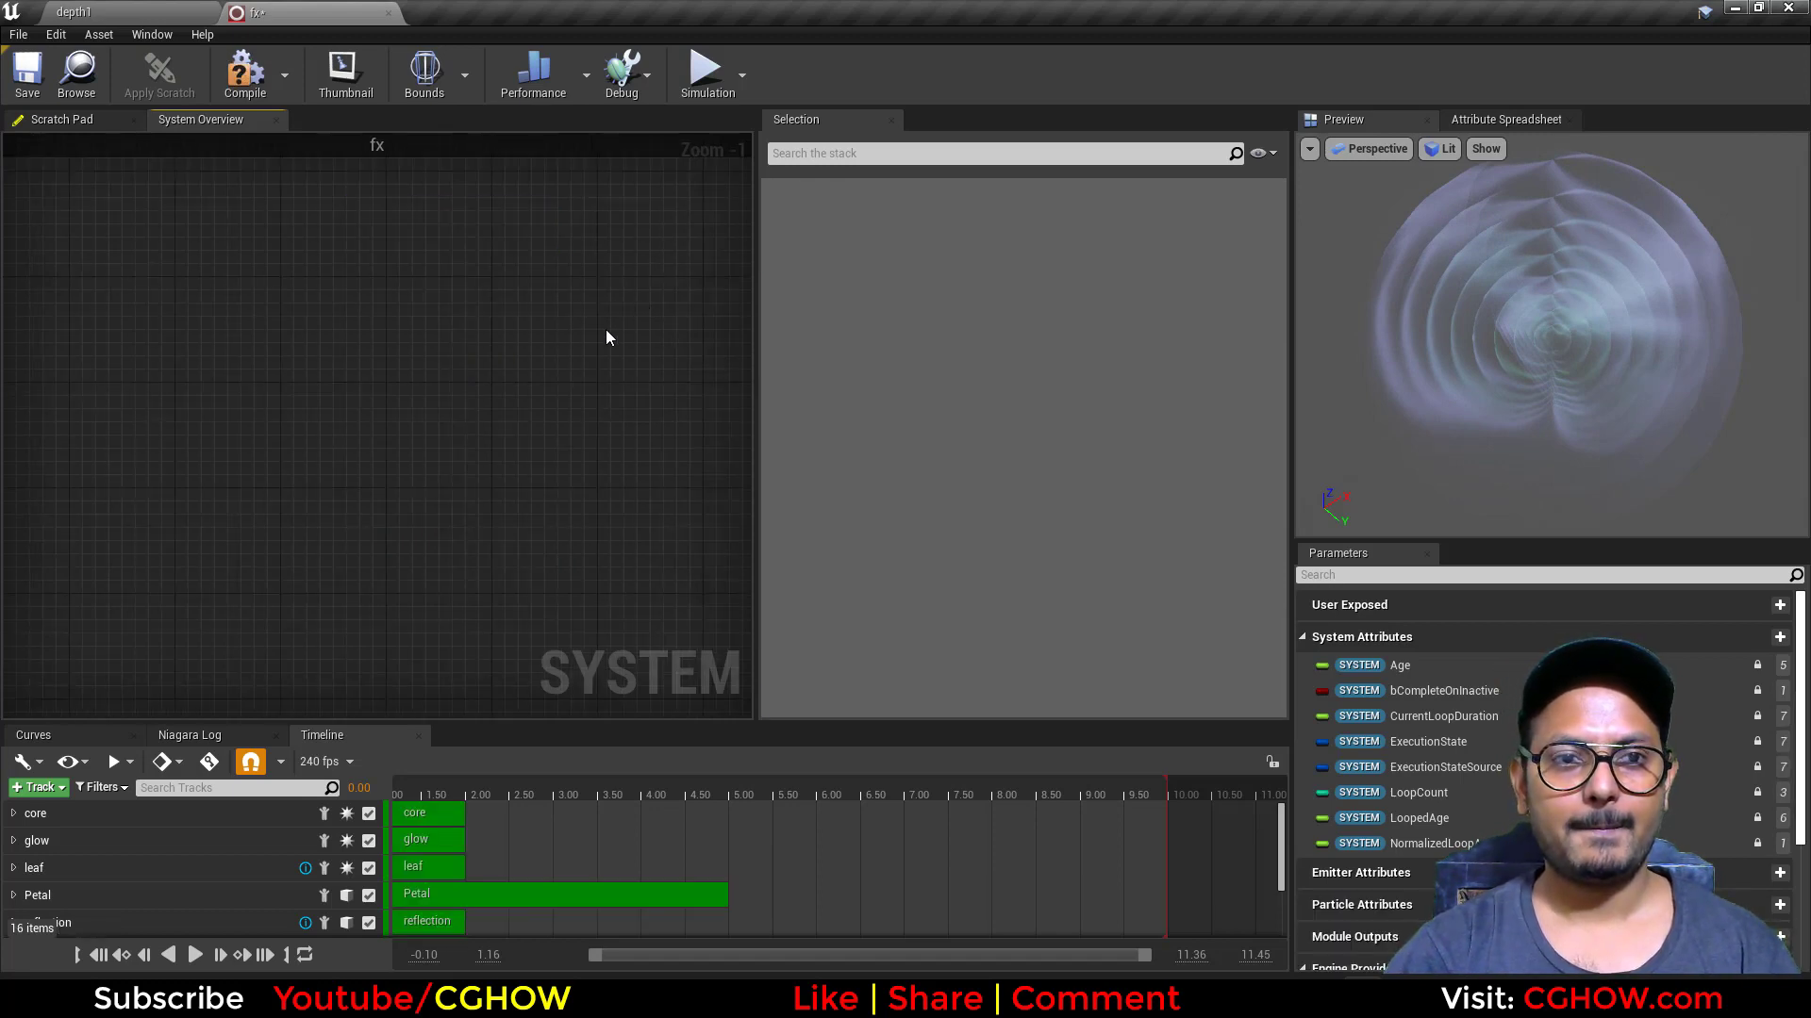
Step: Isolate the leaf emitter, preview it at about 1.98 on the timeline, and open its Sprite Renderer settings
scroll(605, 330, "down", 6)
right_click_drag(530, 345, 405, 498)
scroll(528, 303, "up", 4)
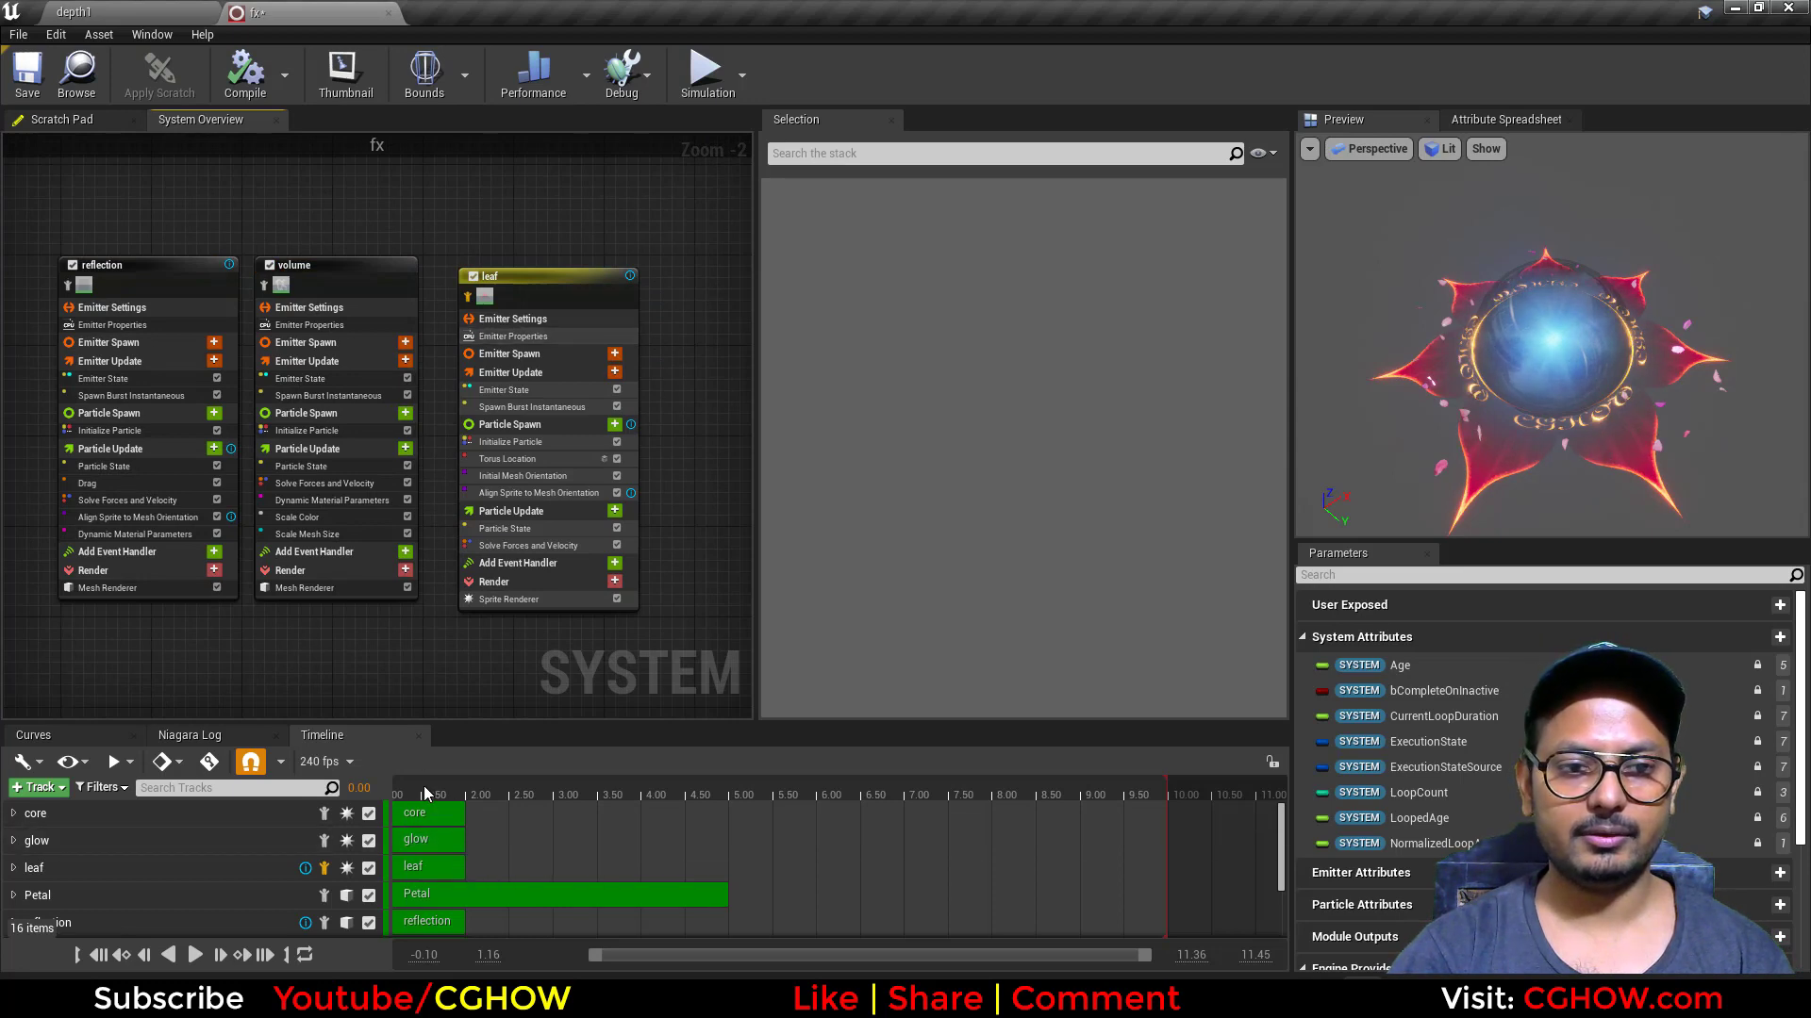
left_click_drag(423, 790, 477, 798)
mouse_move(1514, 451)
left_mouse_down()
mouse_move(1514, 517)
mouse_move(1514, 462)
left_mouse_up()
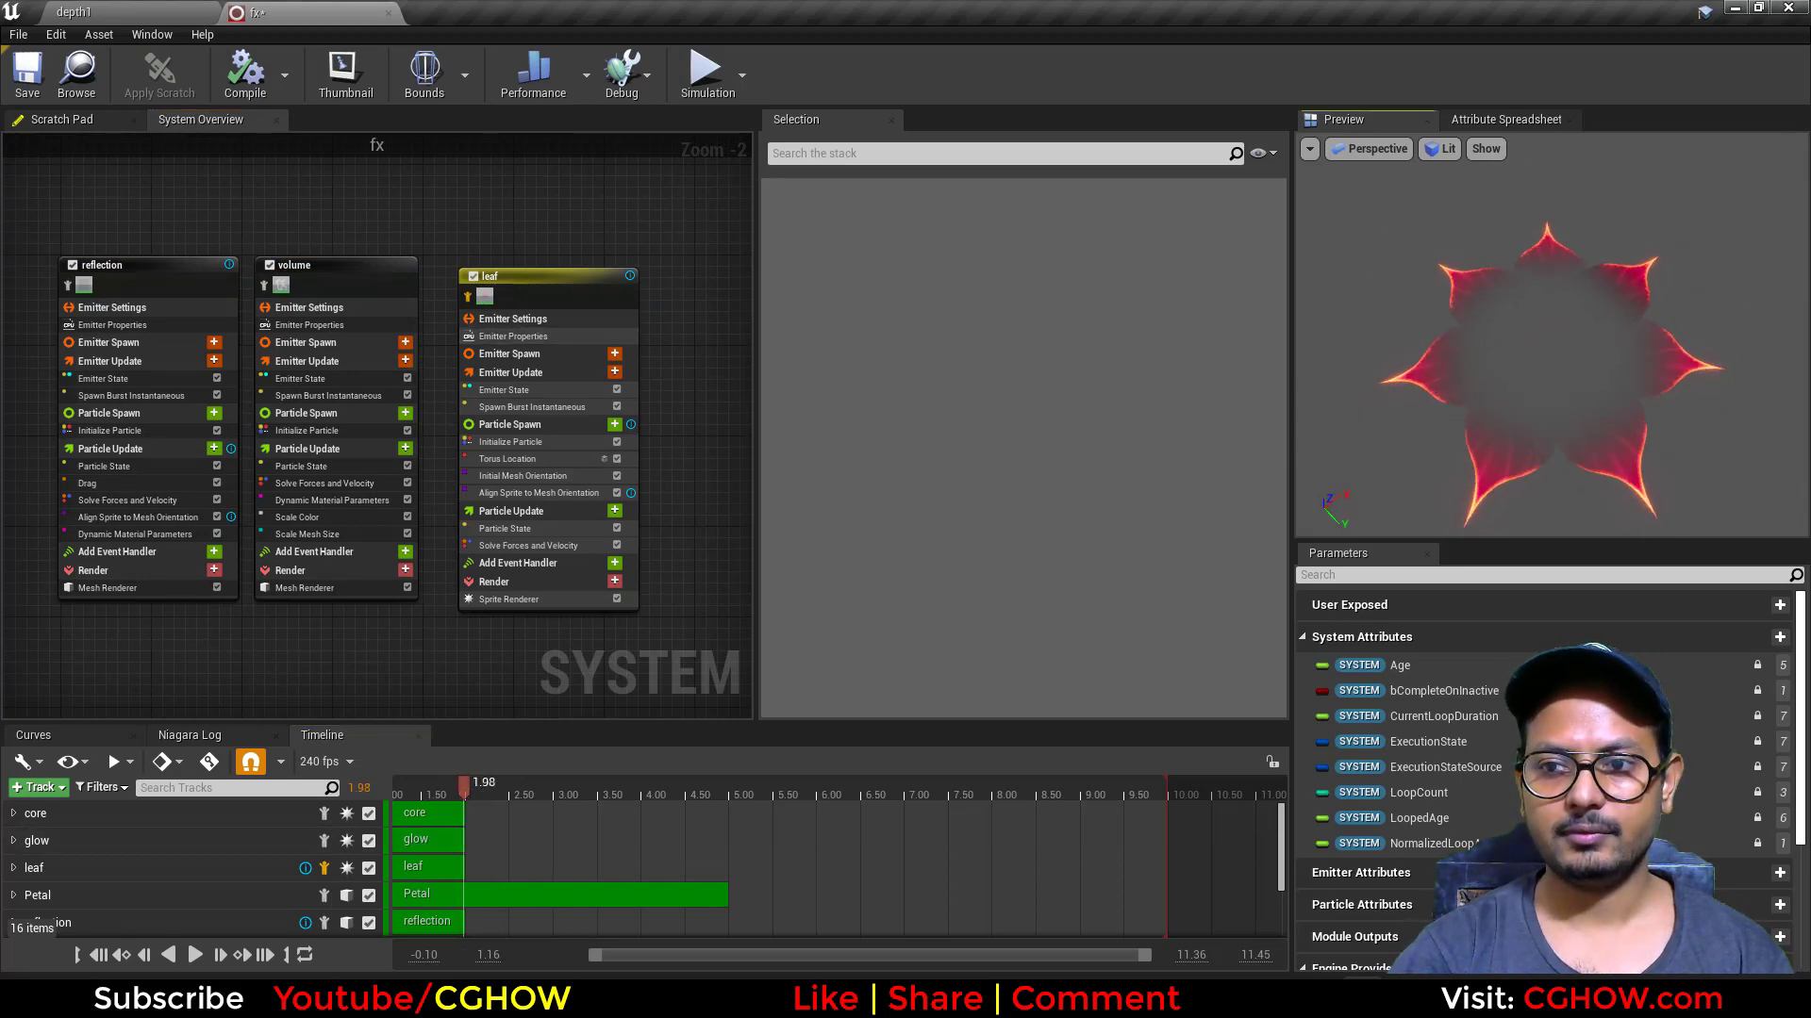
left_click(577, 600)
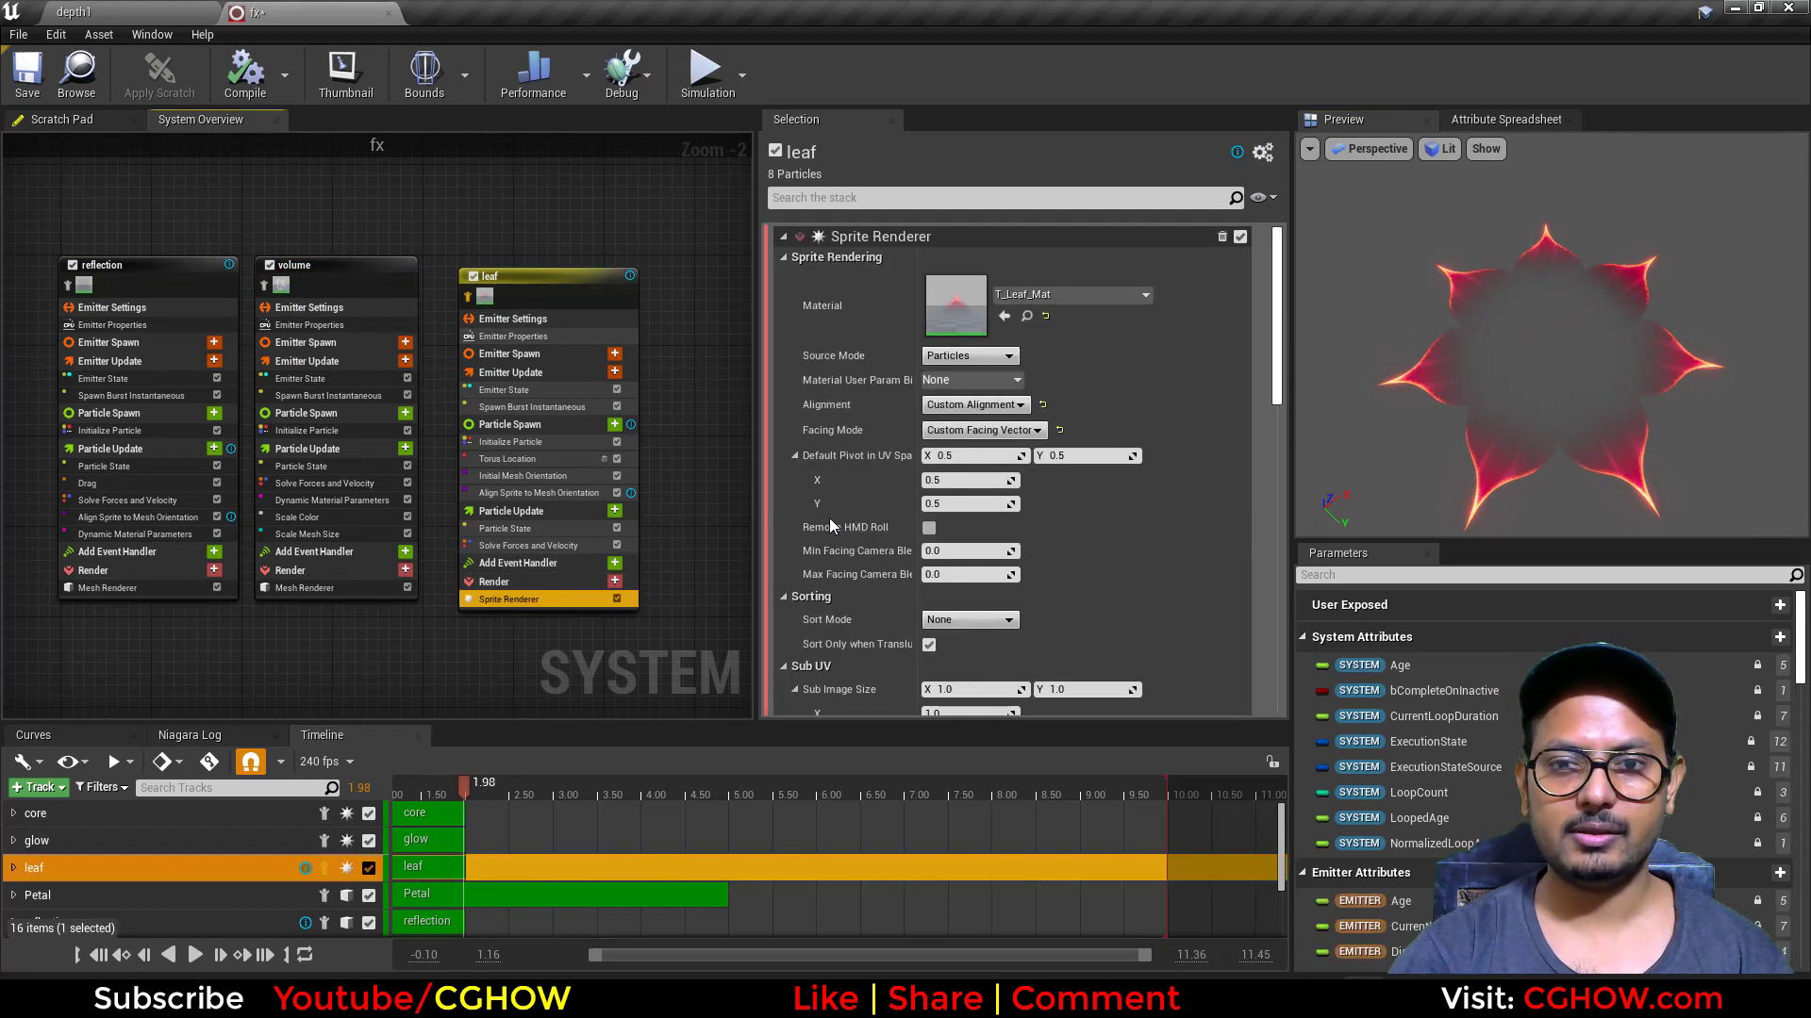
Step: Open the leaf sprite's T_Leaf_Mat material and preview it on a plane
double_click(926, 308)
scroll(804, 487, "down", 5)
right_click_drag(809, 495, 1028, 460)
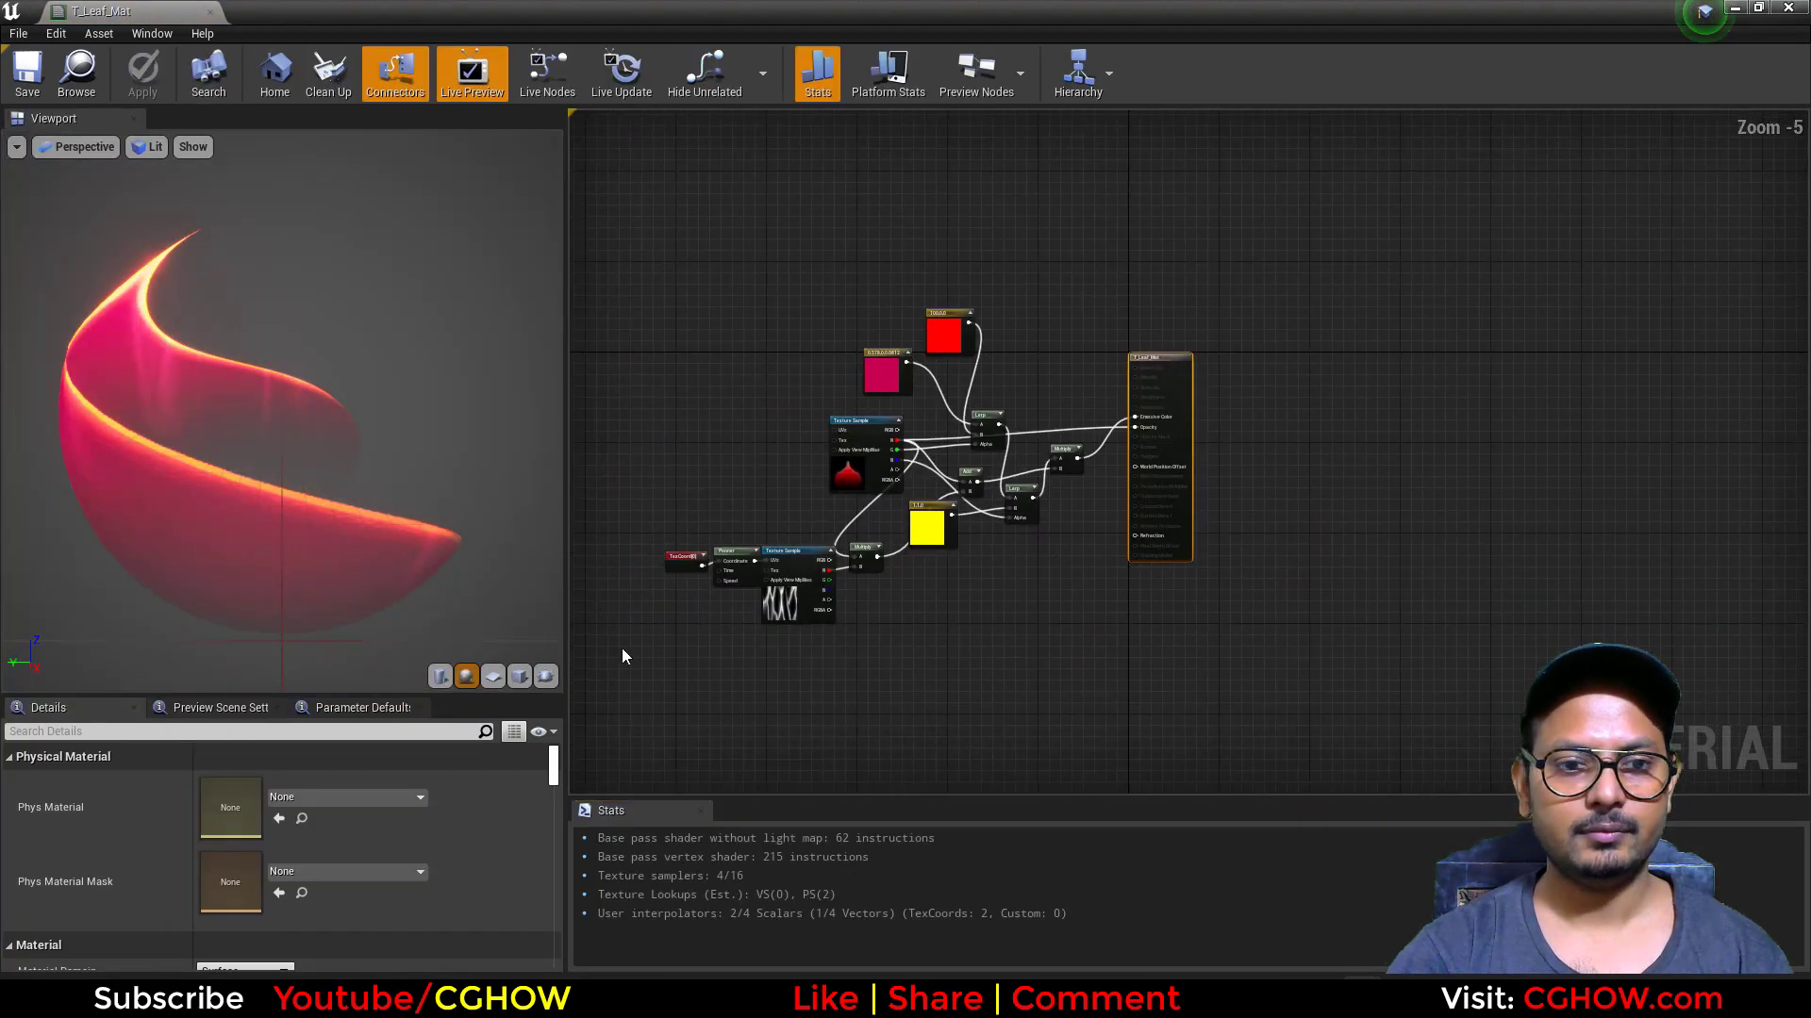
left_click(494, 678)
scroll(438, 488, "up", 4)
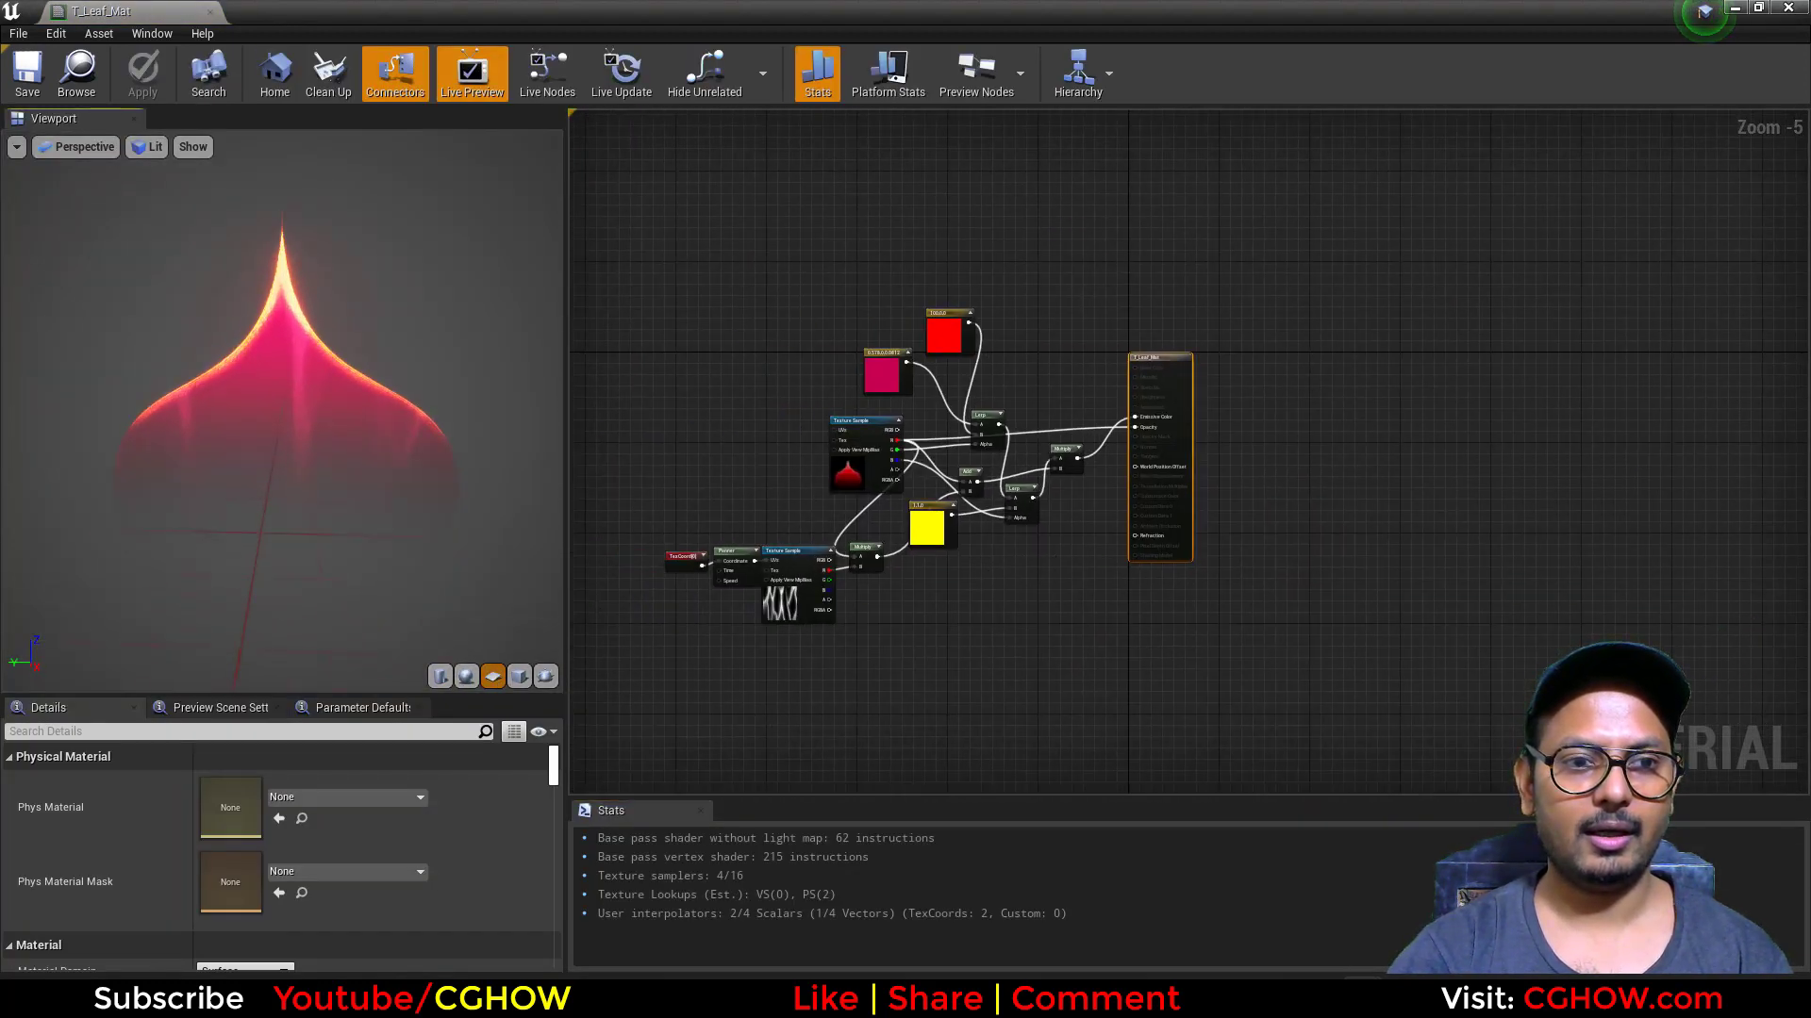
scroll(763, 619, "up", 3)
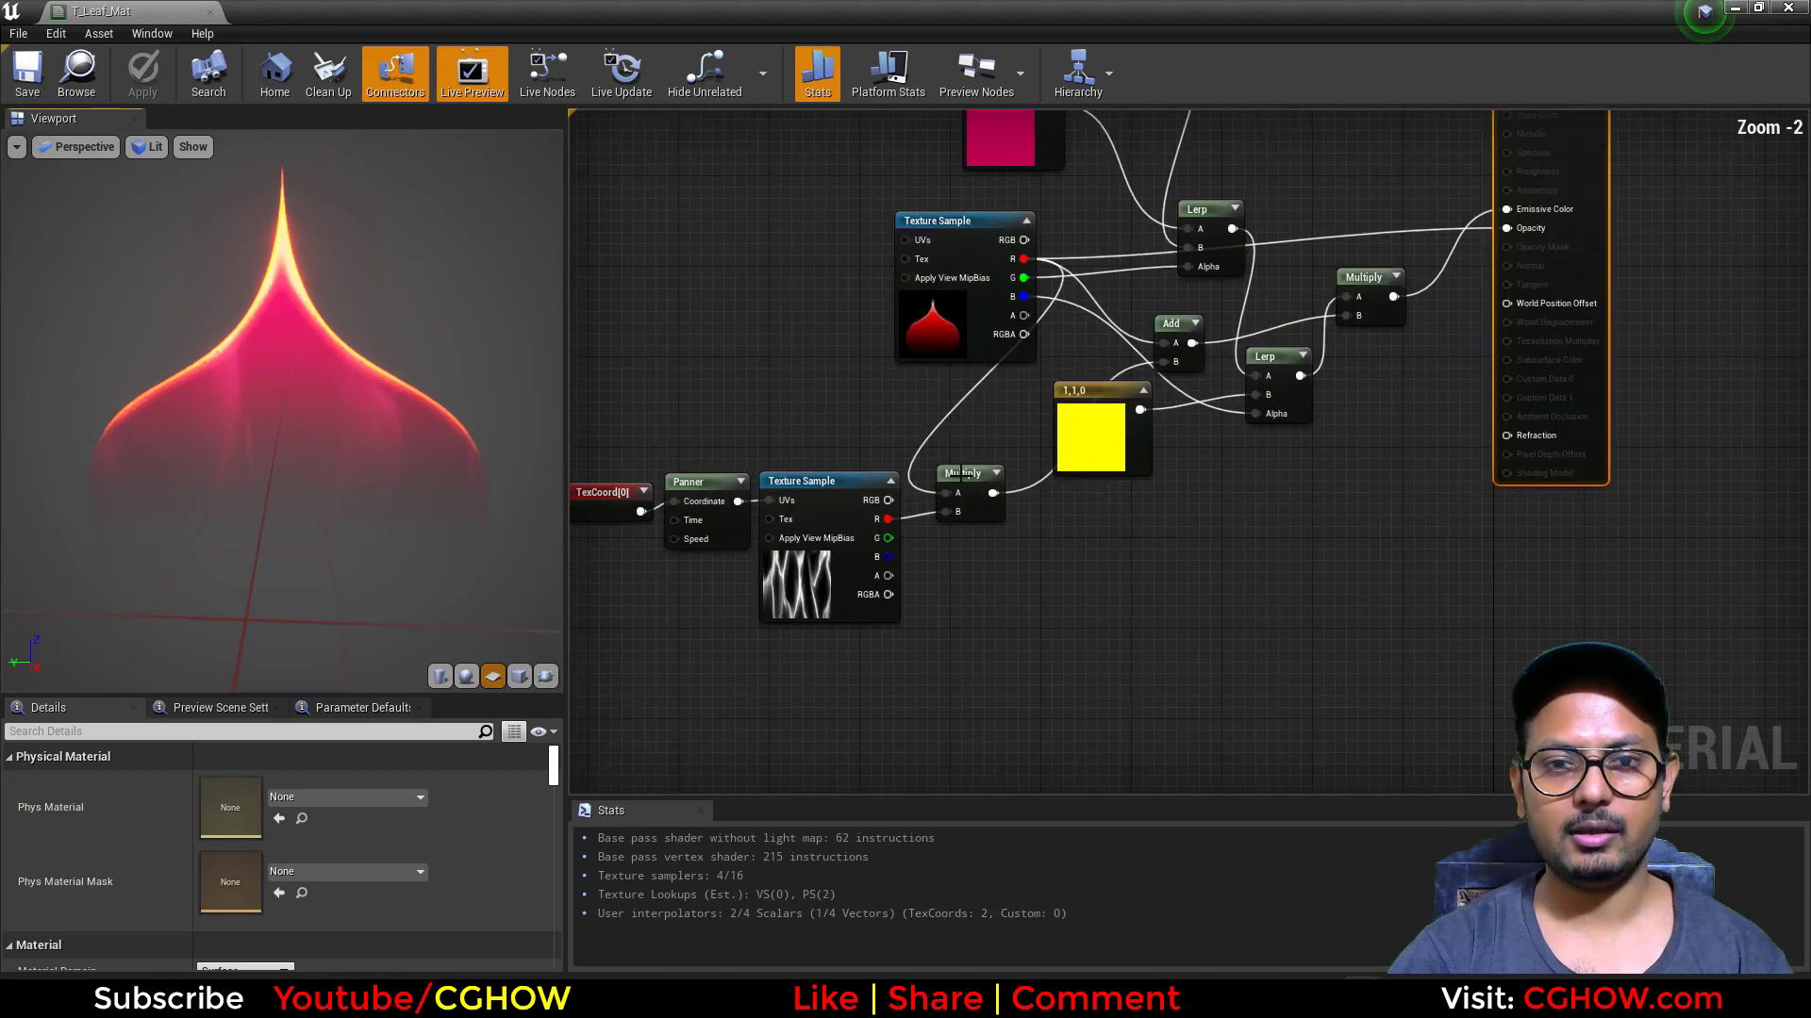
scroll(990, 547, "down", 4)
scroll(943, 298, "up", 3)
Step: Open the T_Leaf texture from its Texture Sample node, view the red, green and blue channels one at a time, and close it
left_click(943, 298)
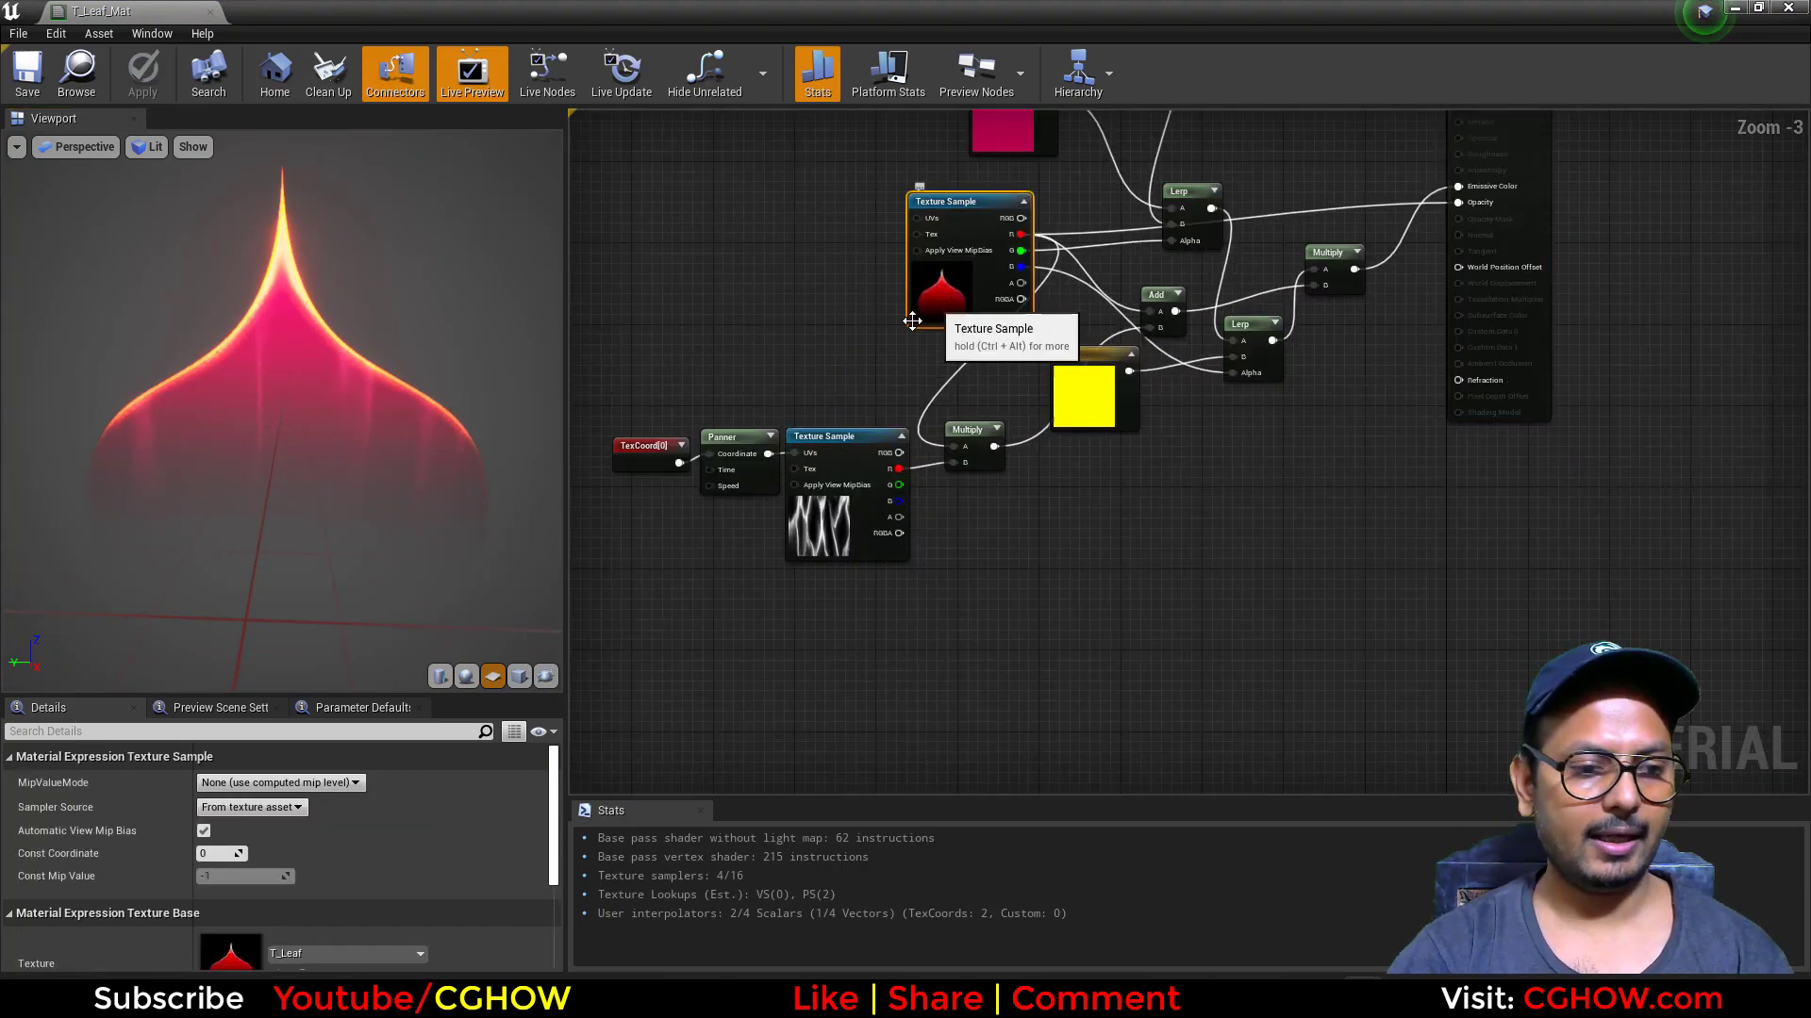
scroll(283, 849, "down", 2)
double_click(200, 897)
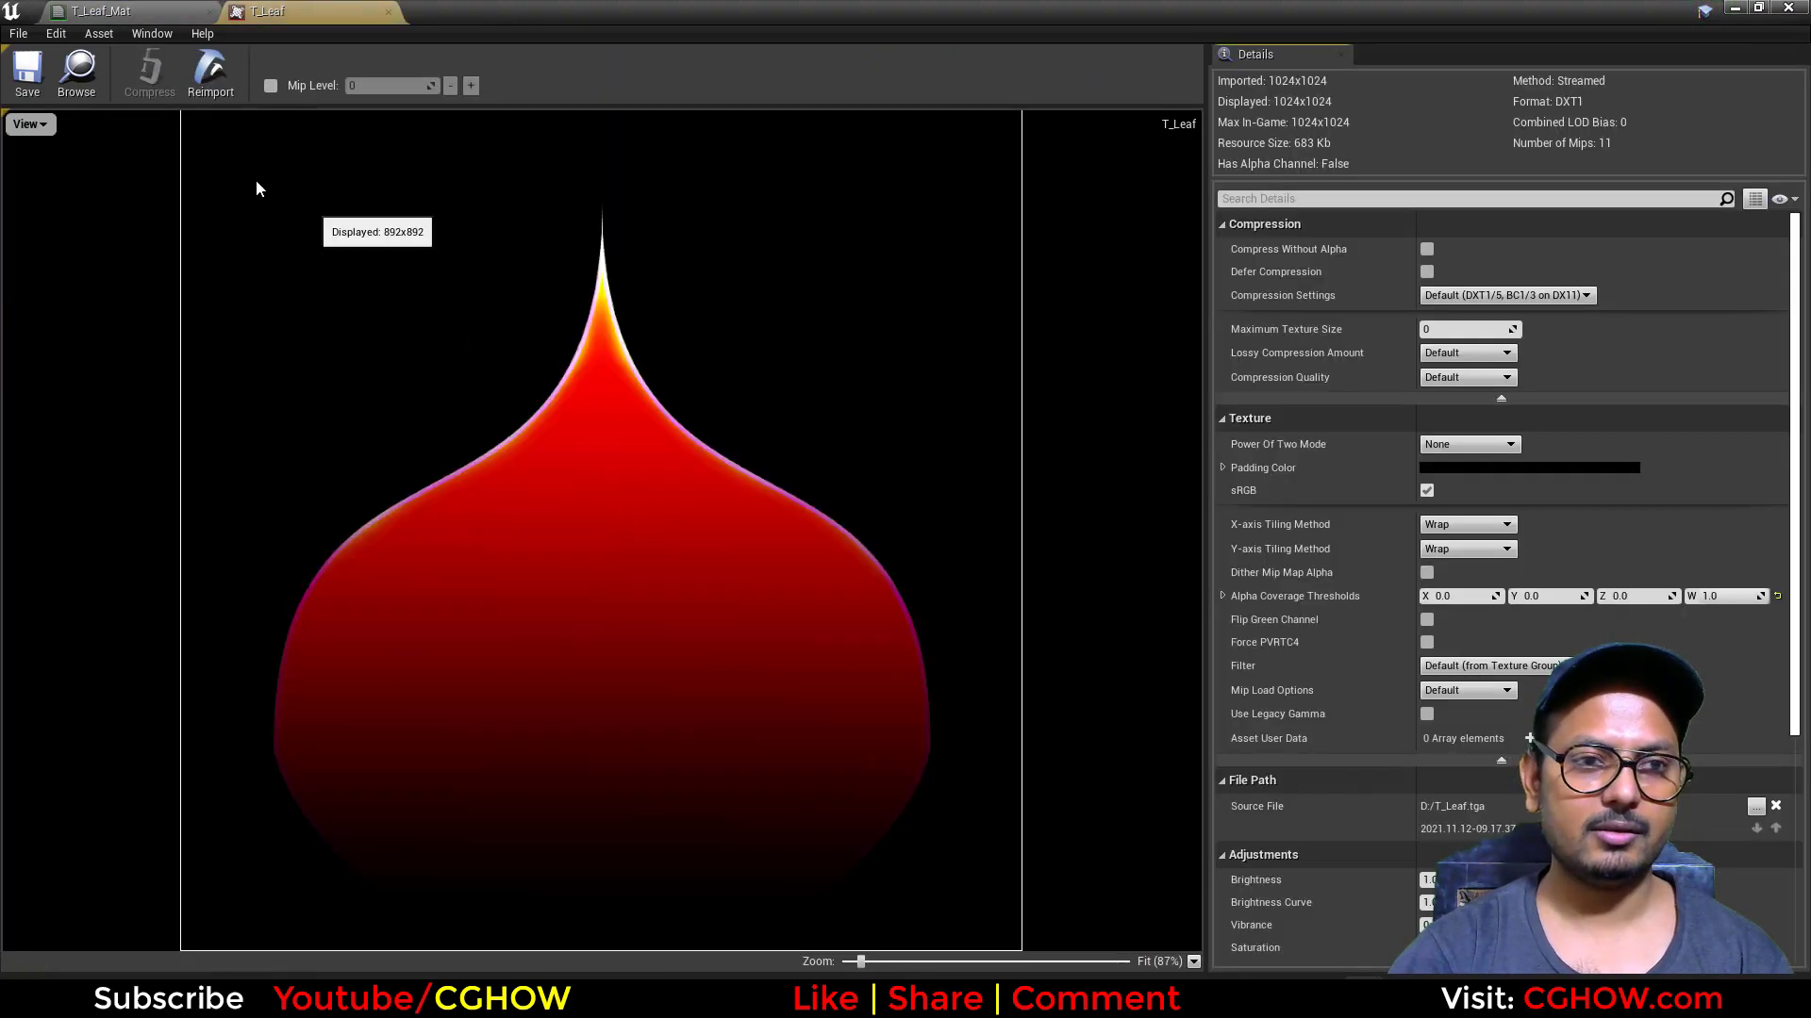
left_click(26, 125)
left_click(11, 190)
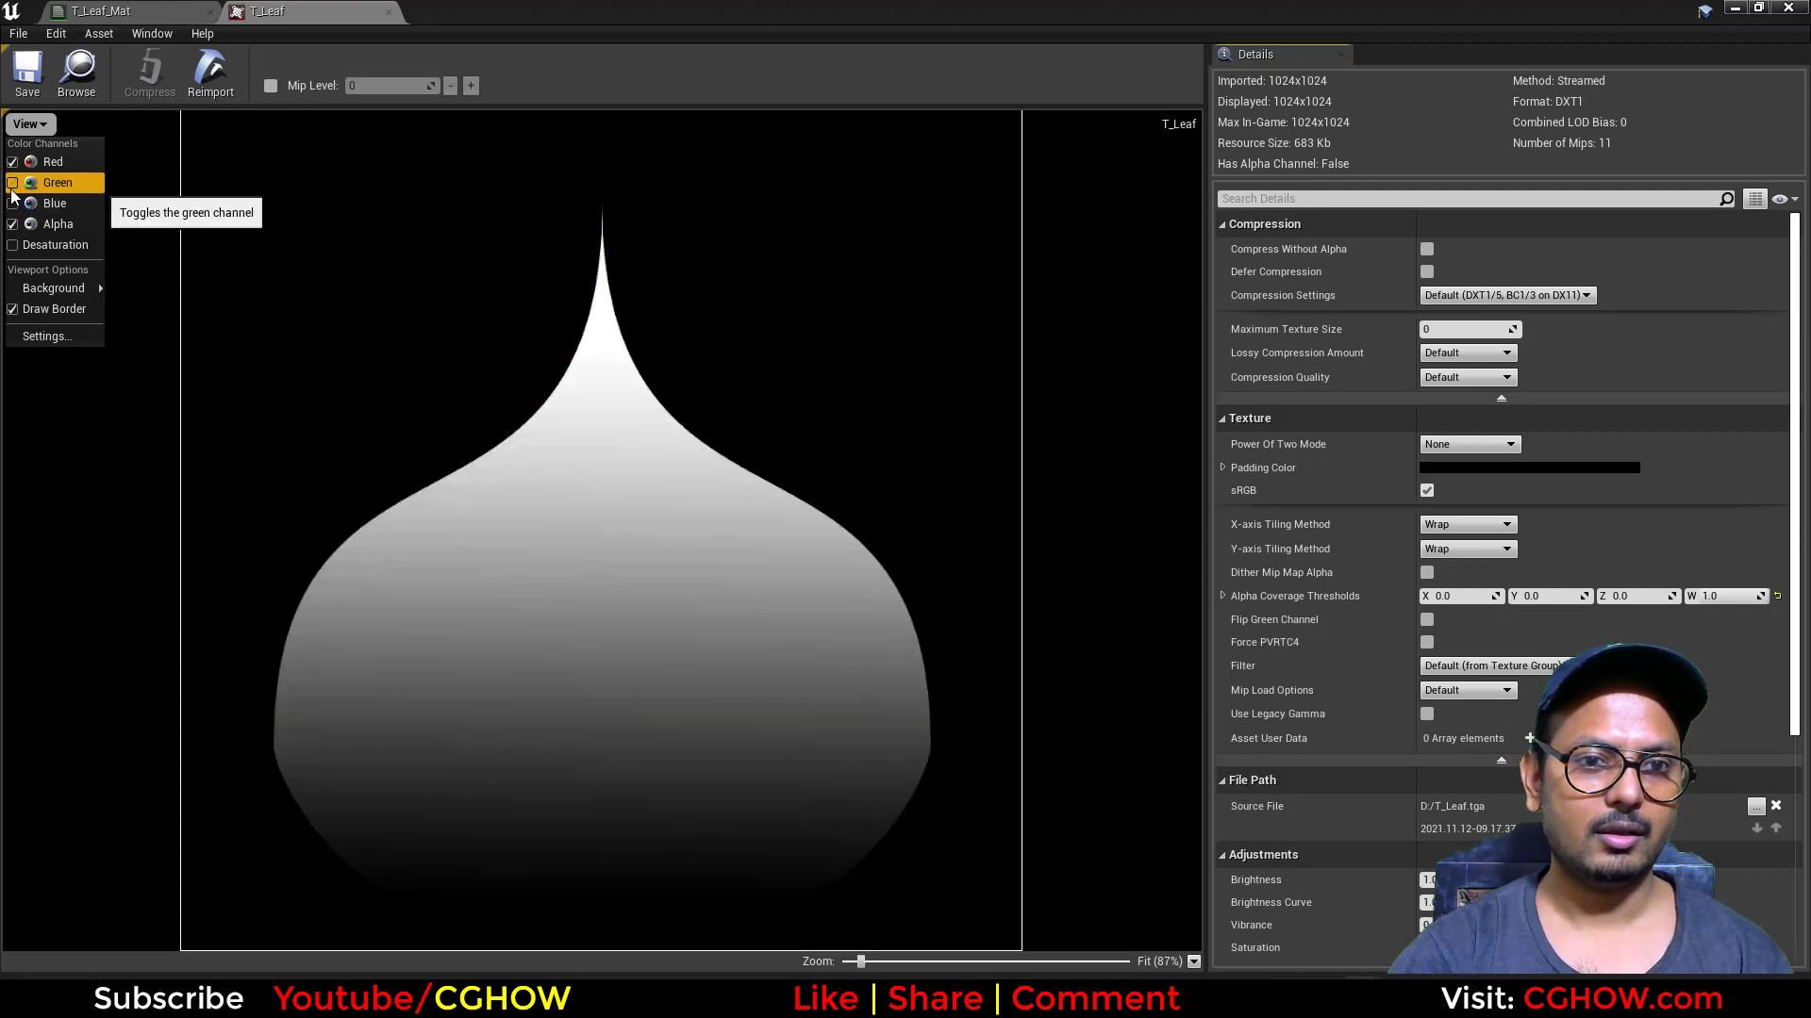
left_click(12, 163)
left_click(12, 183)
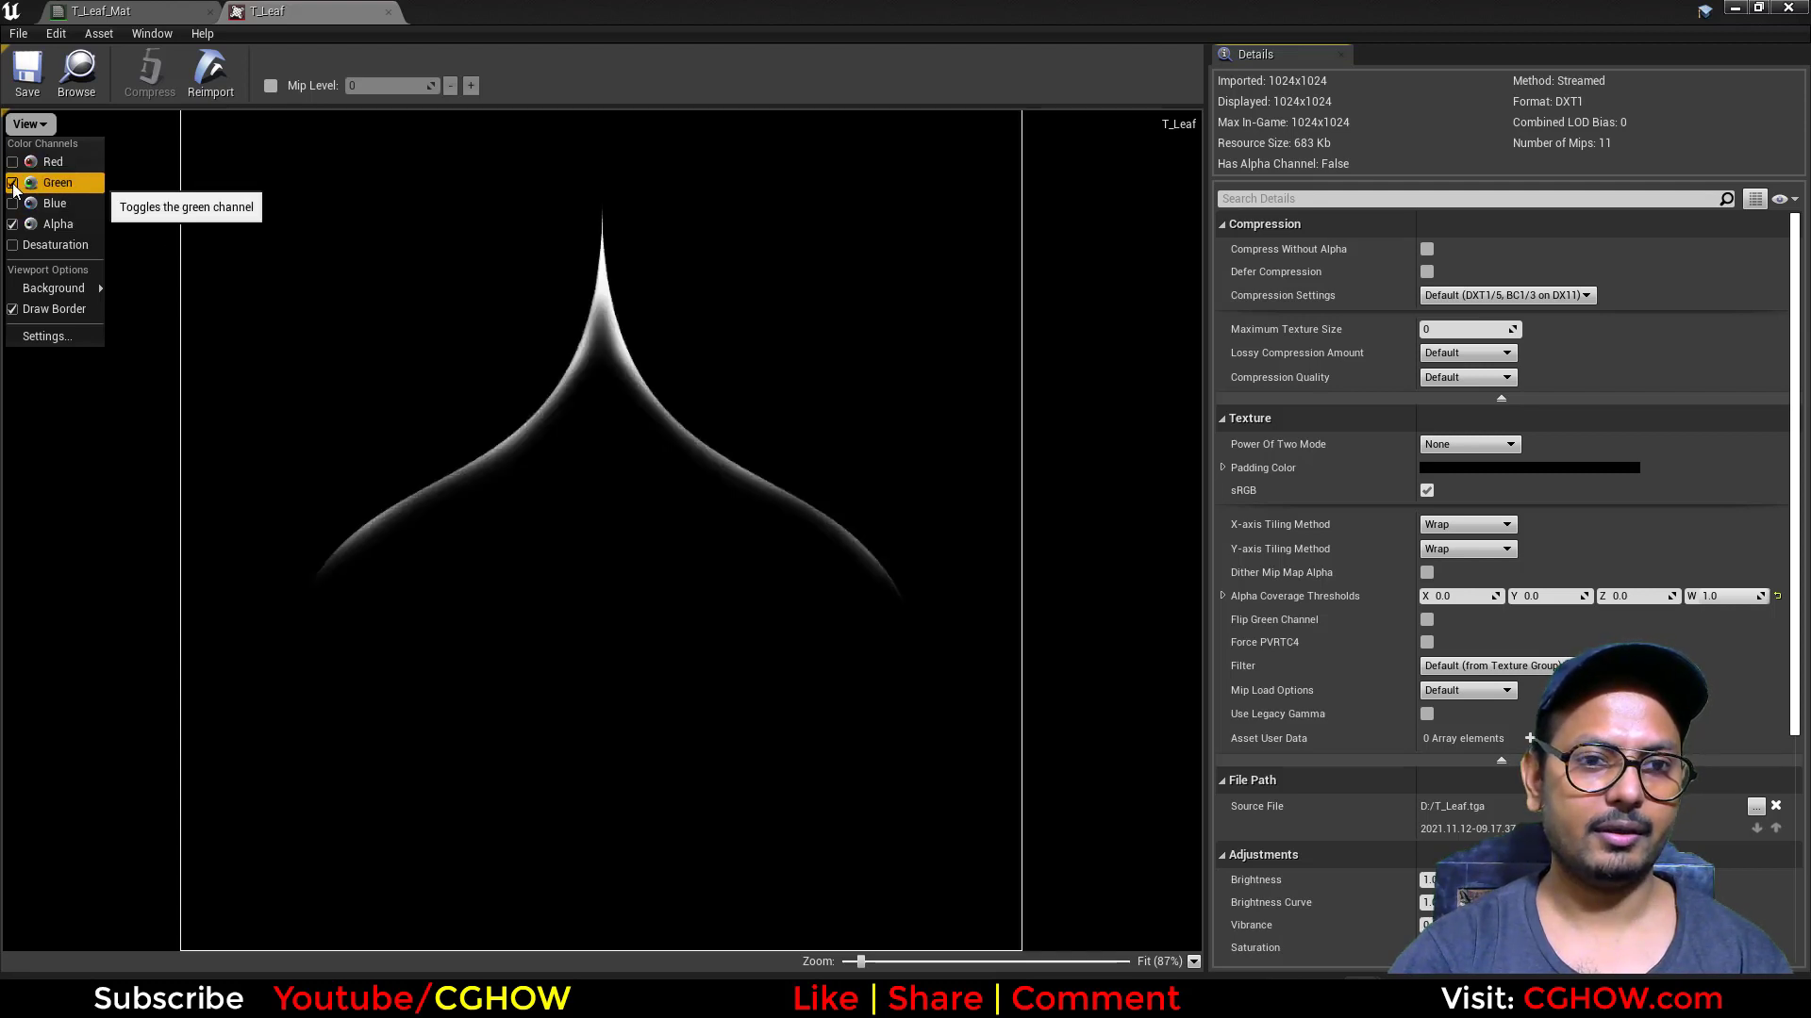
left_click(12, 183)
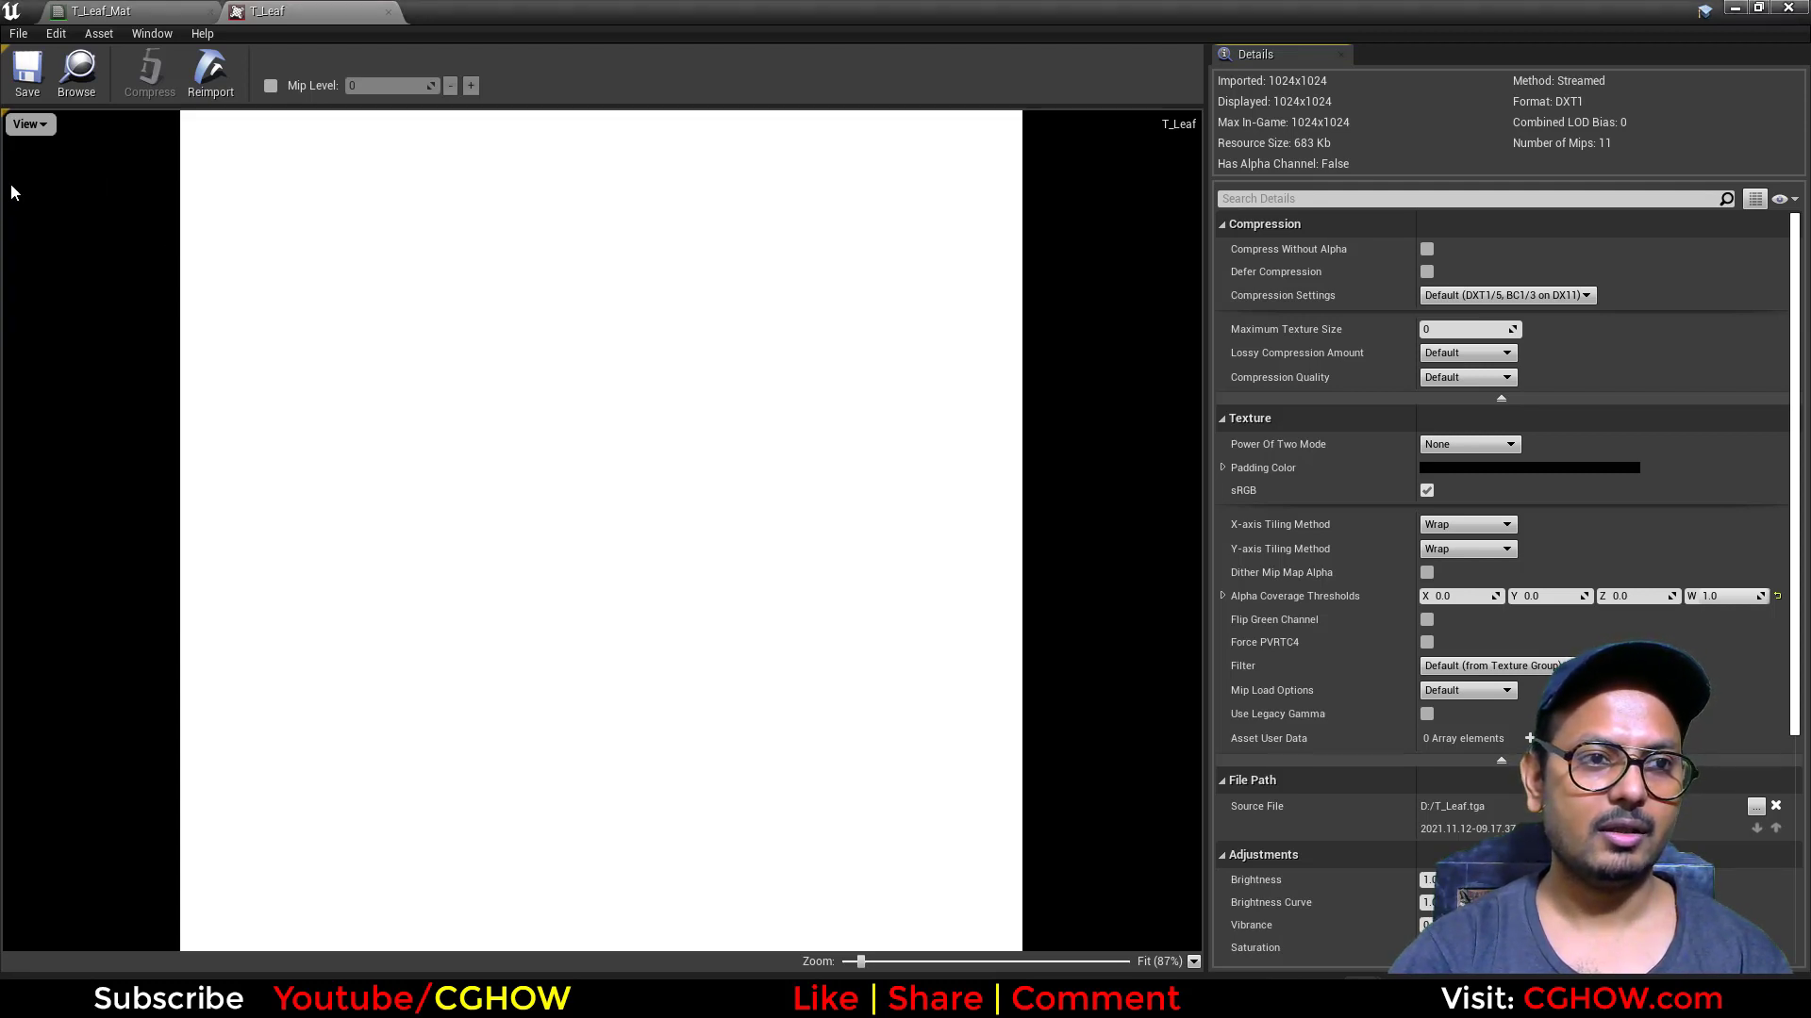
left_click(29, 124)
left_click(12, 203)
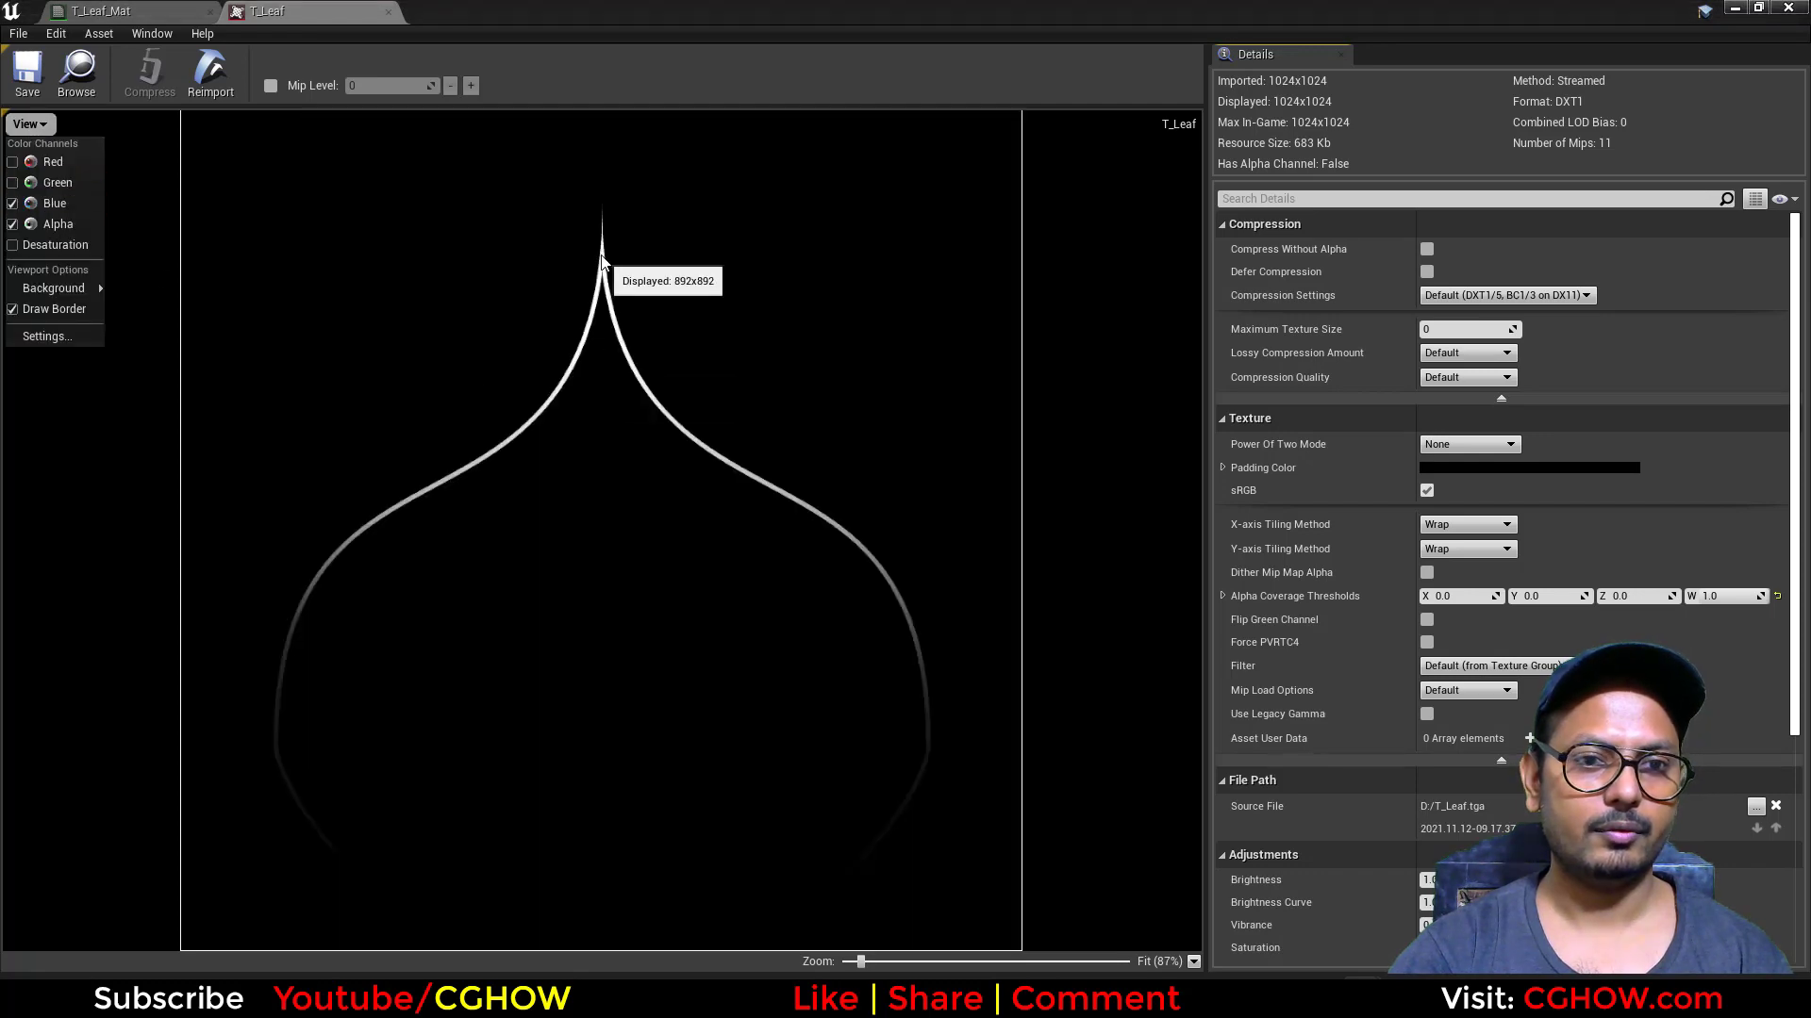
left_click(388, 12)
Step: Examine how the leaf texture's channels feed the Lerp, Add and Multiply nodes with the colour constants
scroll(1038, 472, "up", 3)
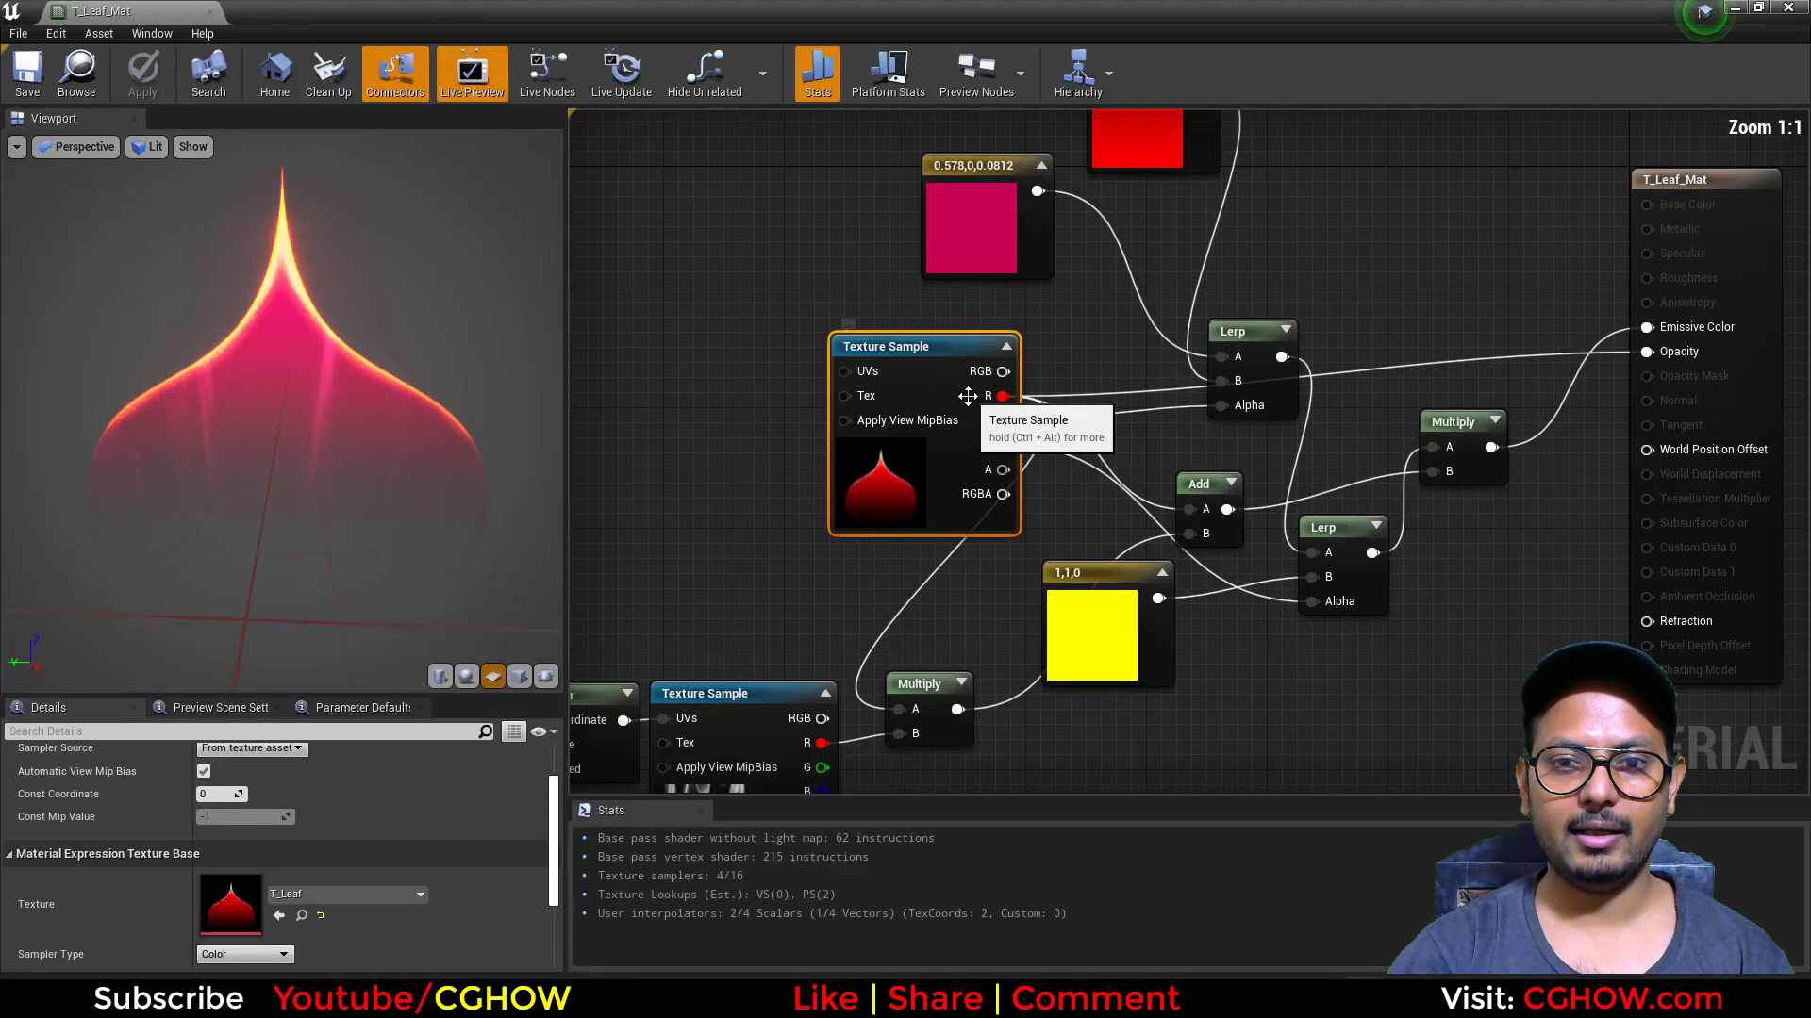
right_click_drag(1054, 529, 1063, 677)
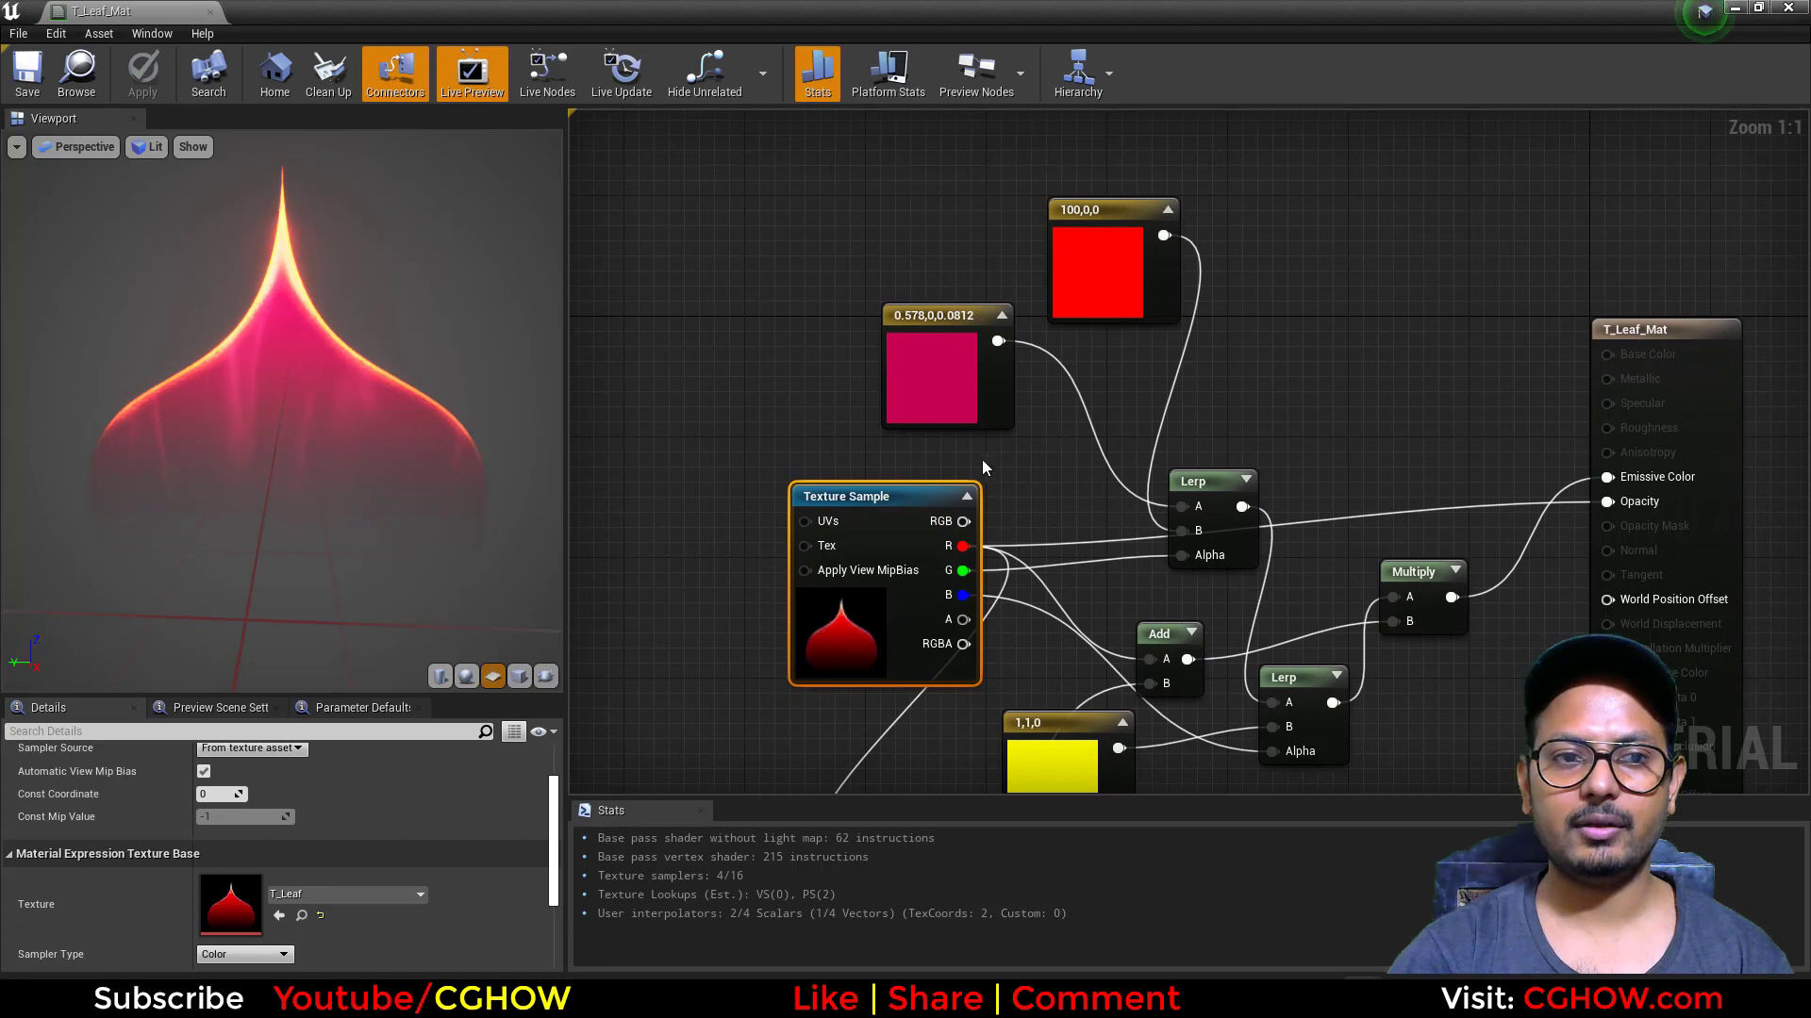
right_click_drag(873, 657, 1031, 279)
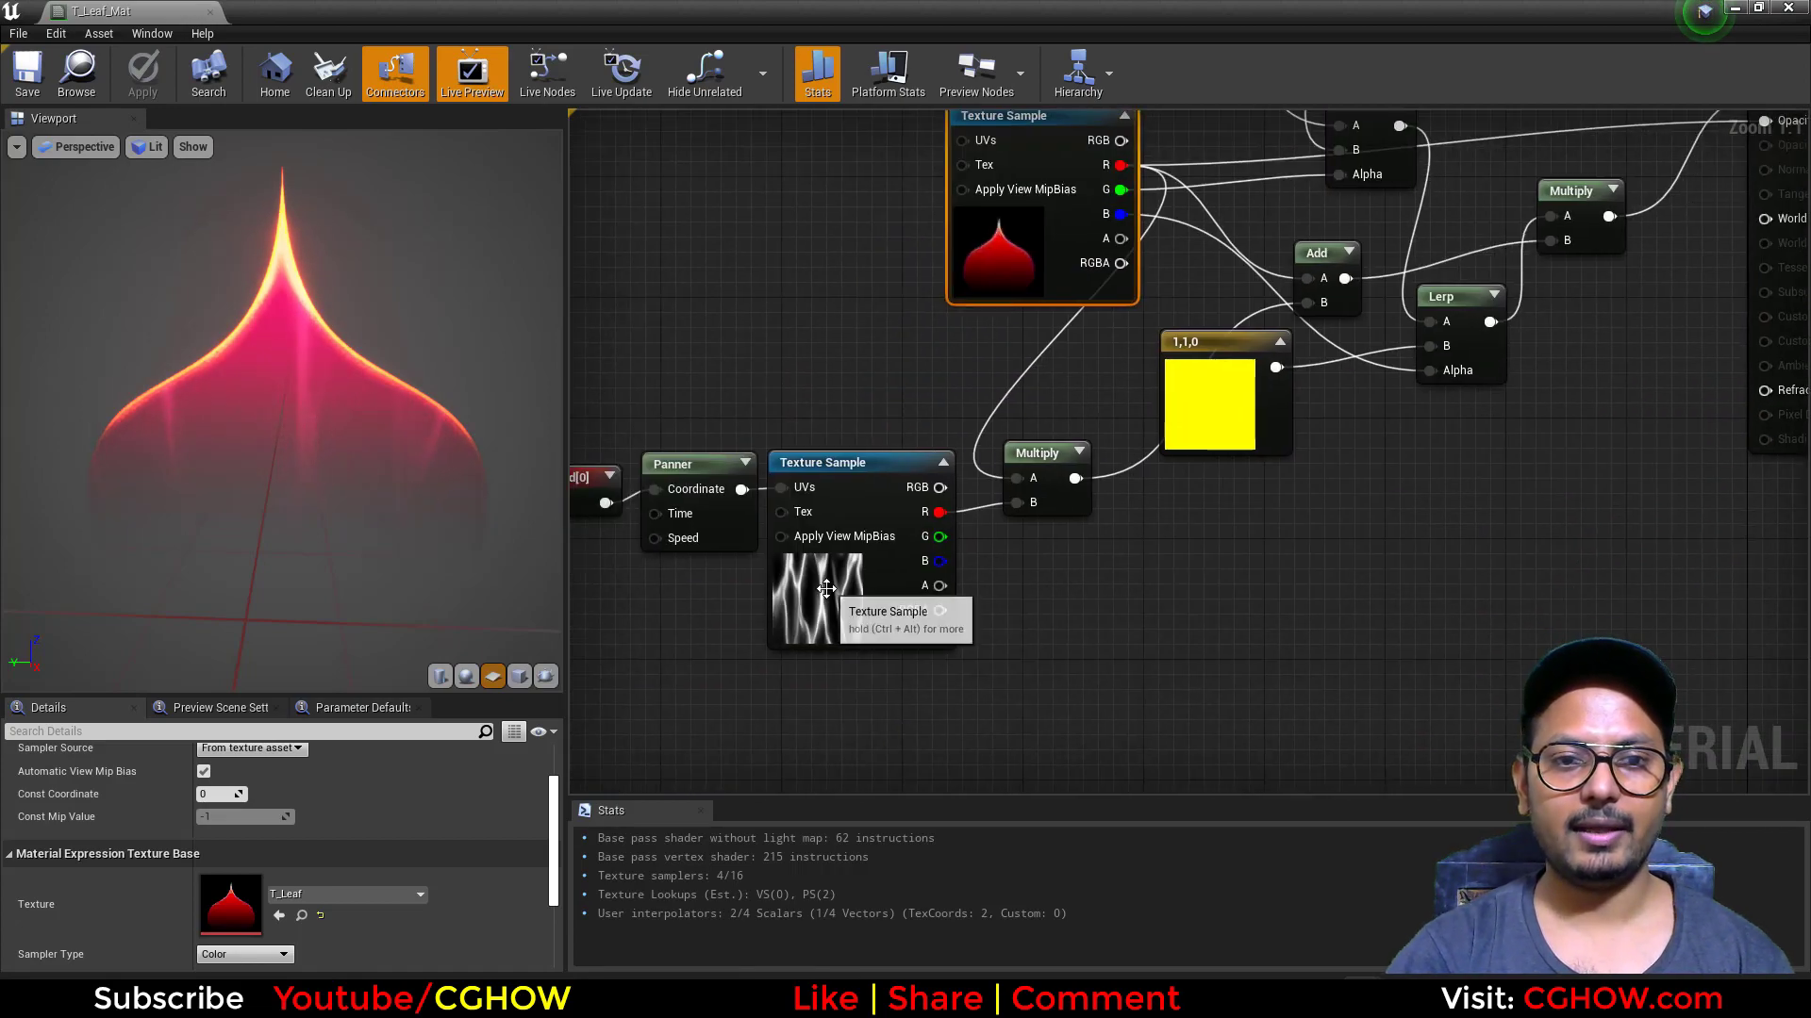
Step: Preview the T_Aura Texture Sample node on its own and review the tiling settings of its TexCoord node
right_click_drag(824, 588, 978, 605)
left_click(998, 623)
key("space")
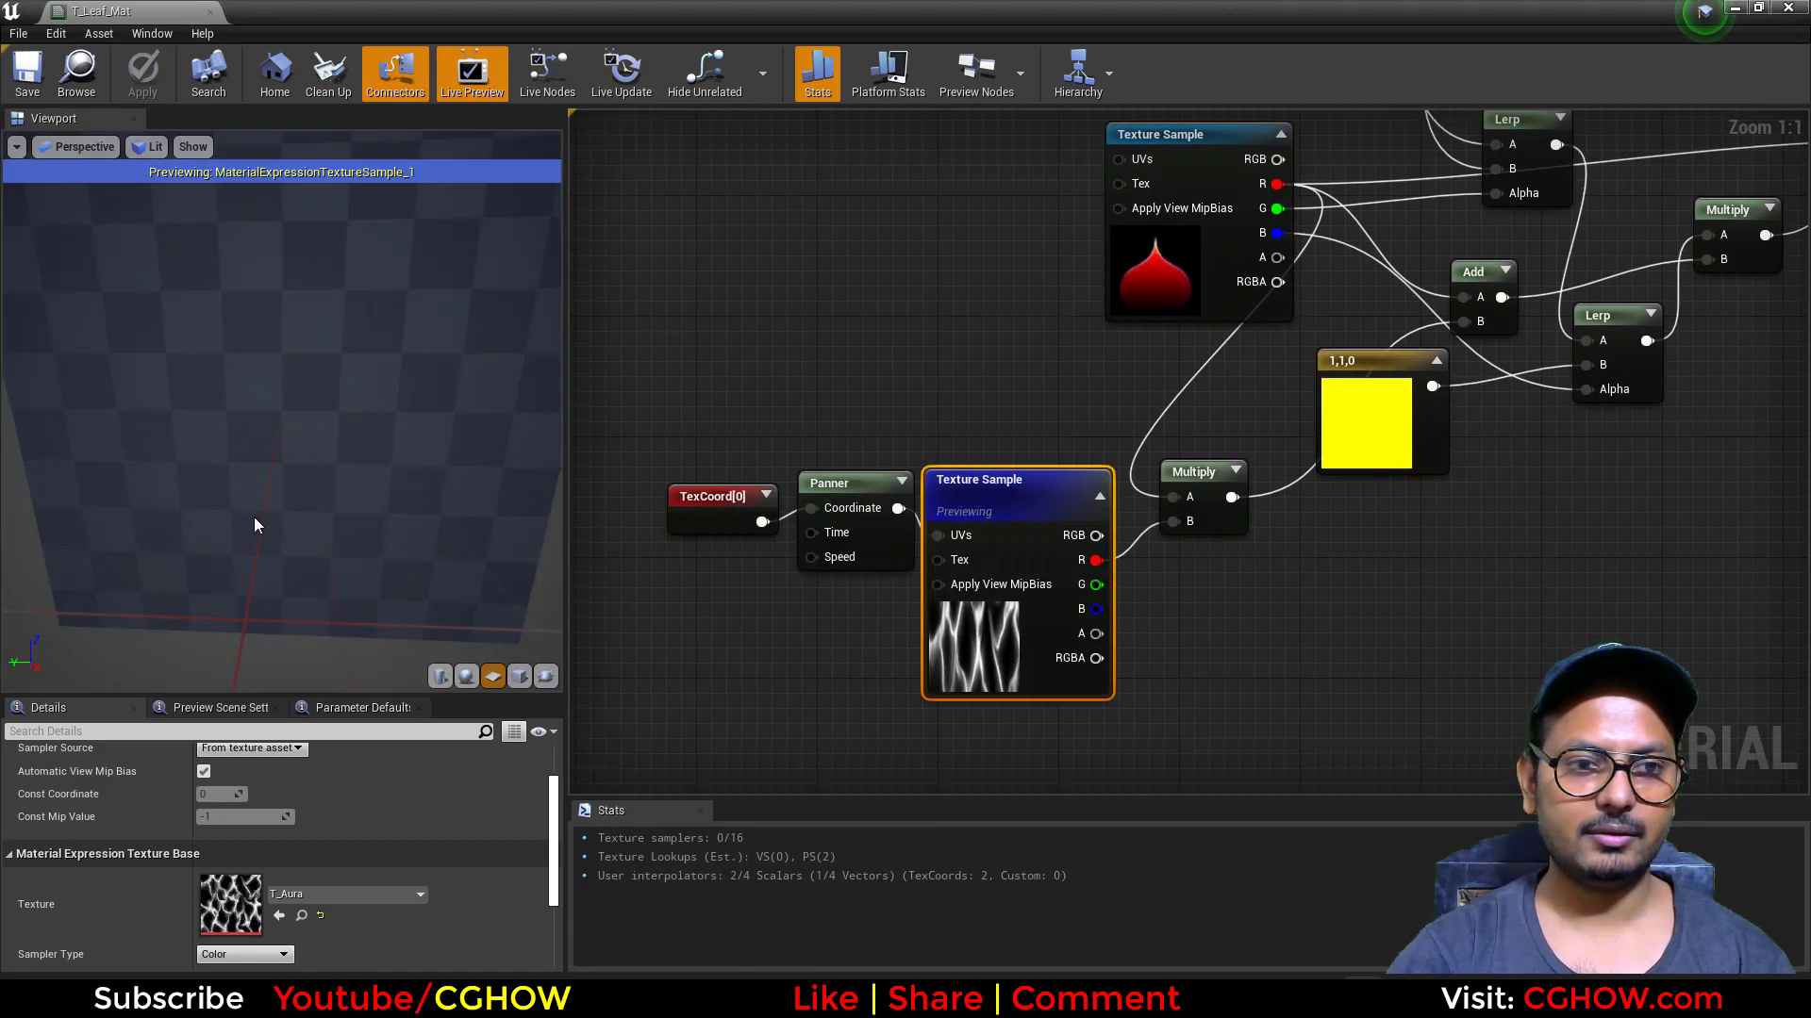
left_click_drag(712, 510, 682, 509)
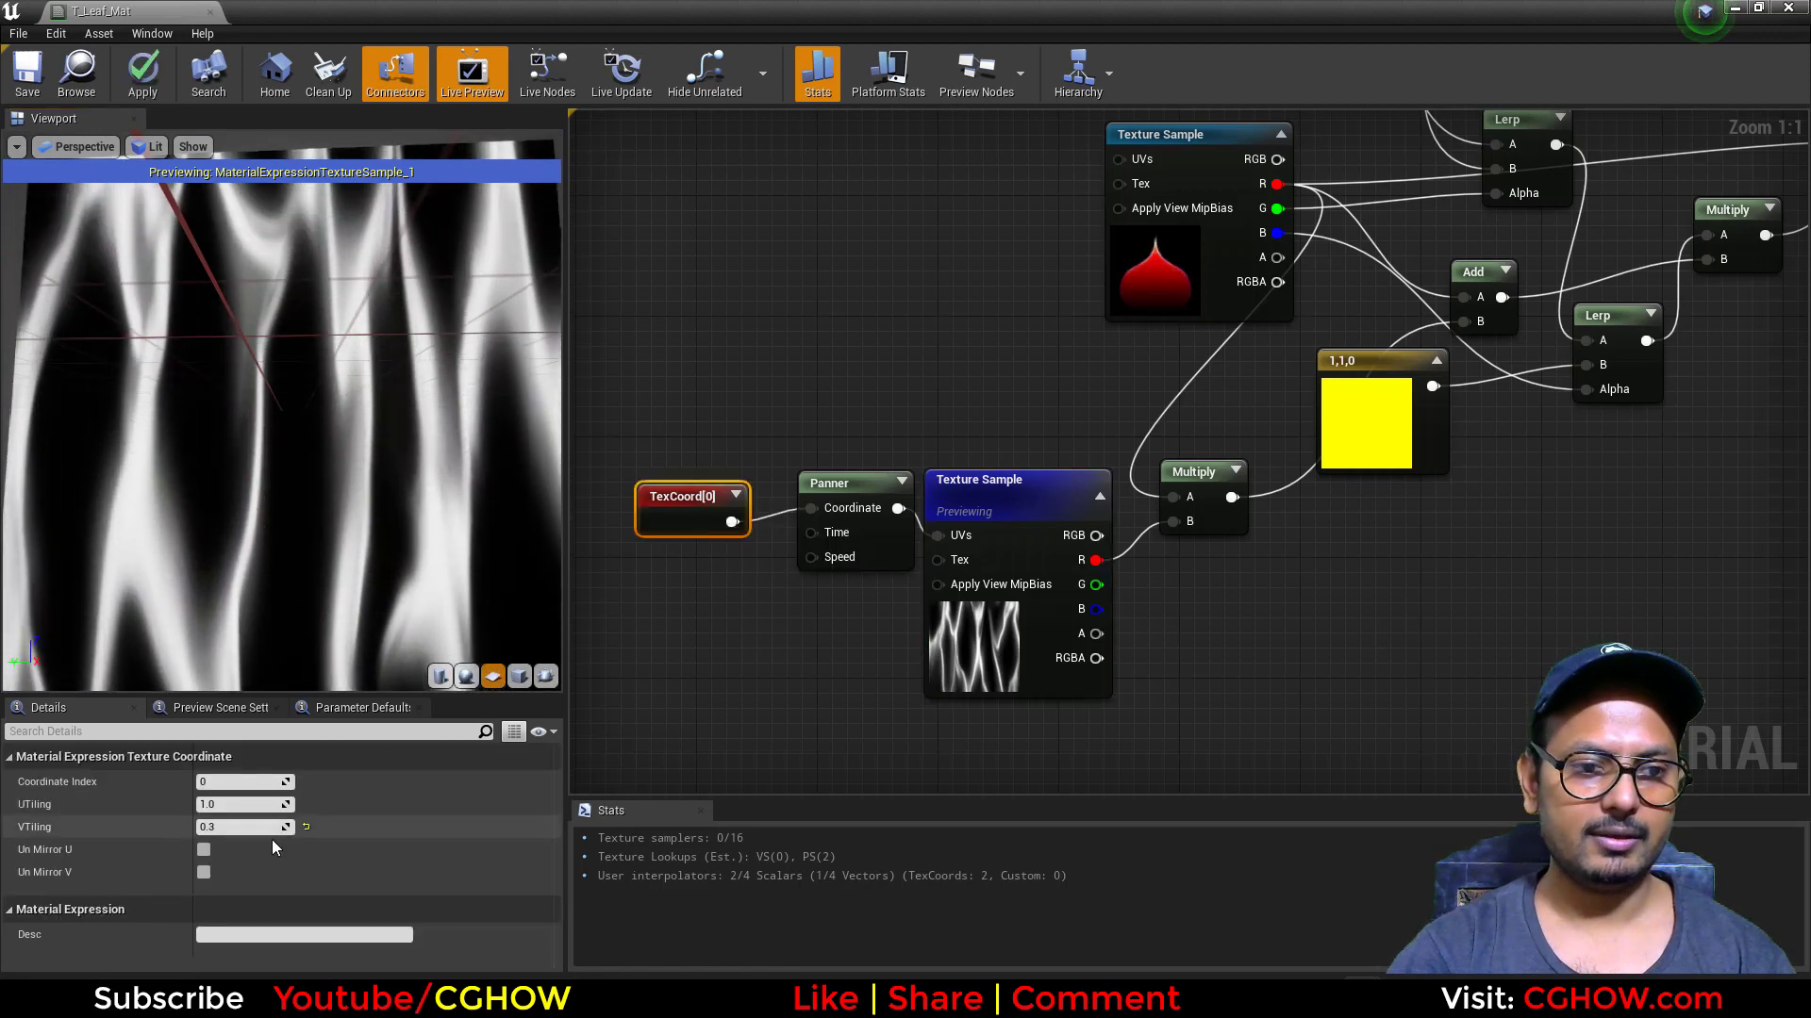
Step: Preview the Multiply node combining the leaf and aura textures, and close the material without applying changes
left_click(1196, 514)
key("space")
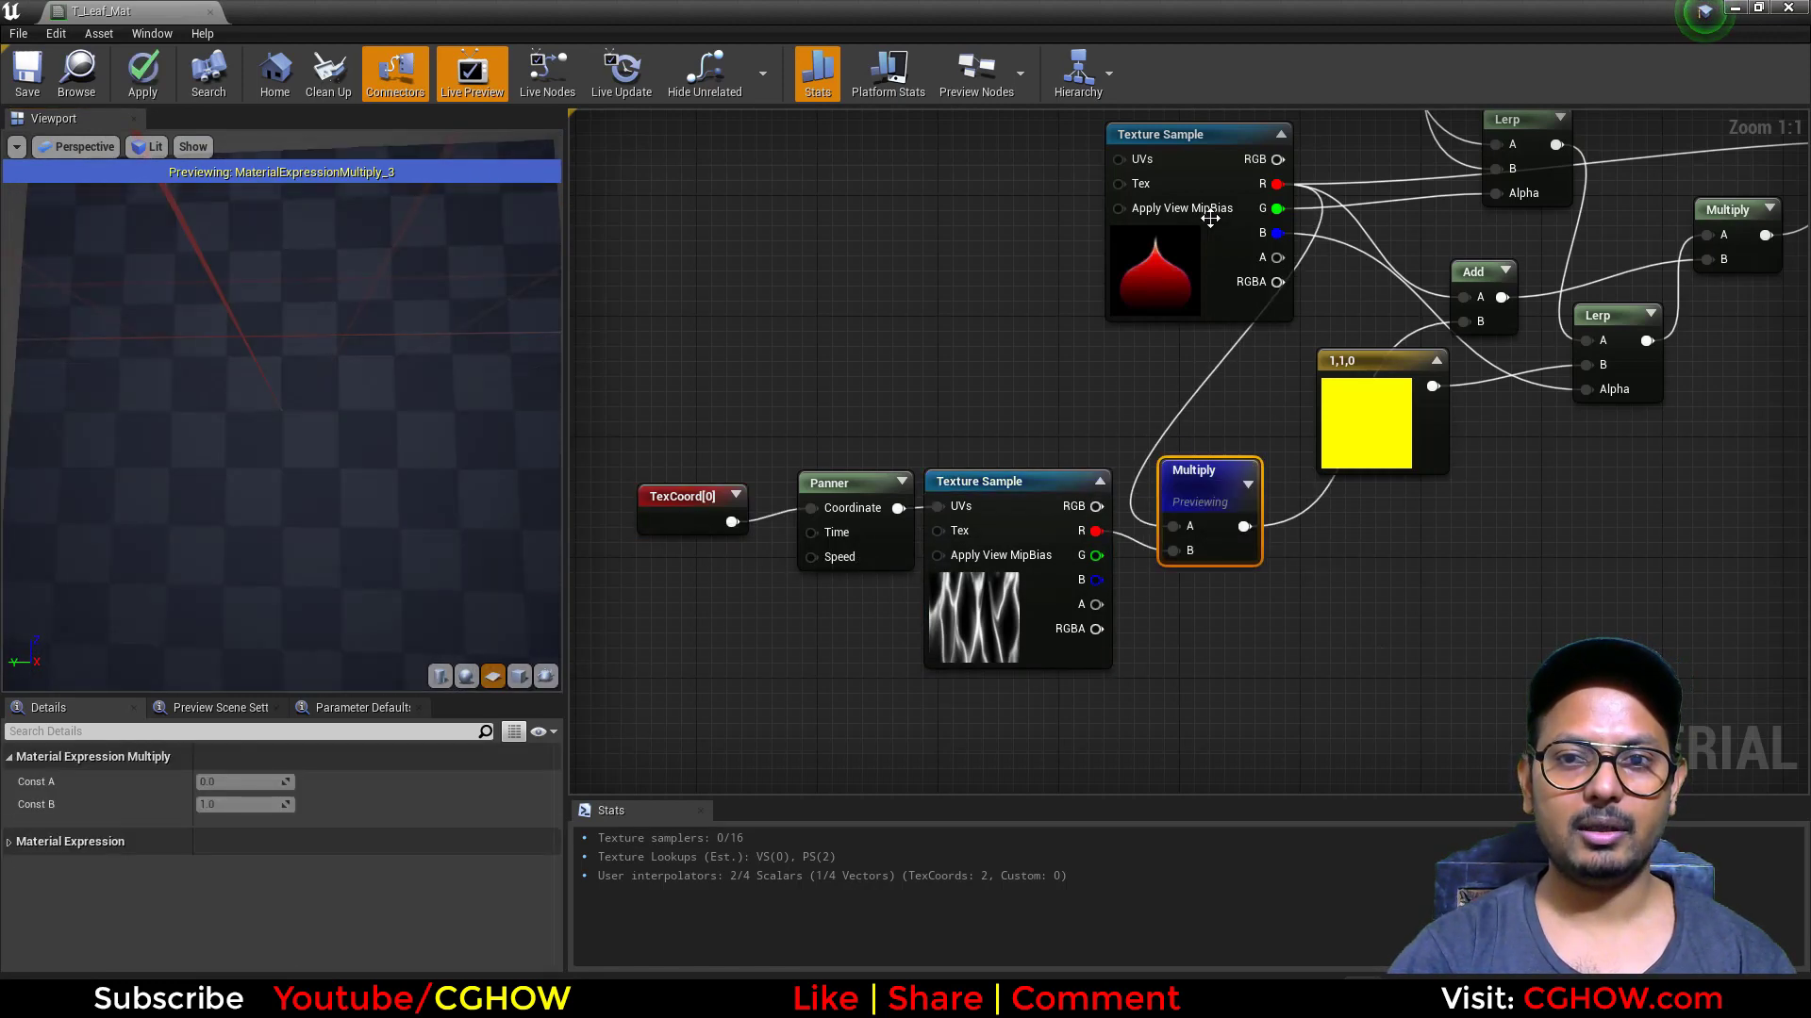
right_click_drag(1499, 320, 1184, 472)
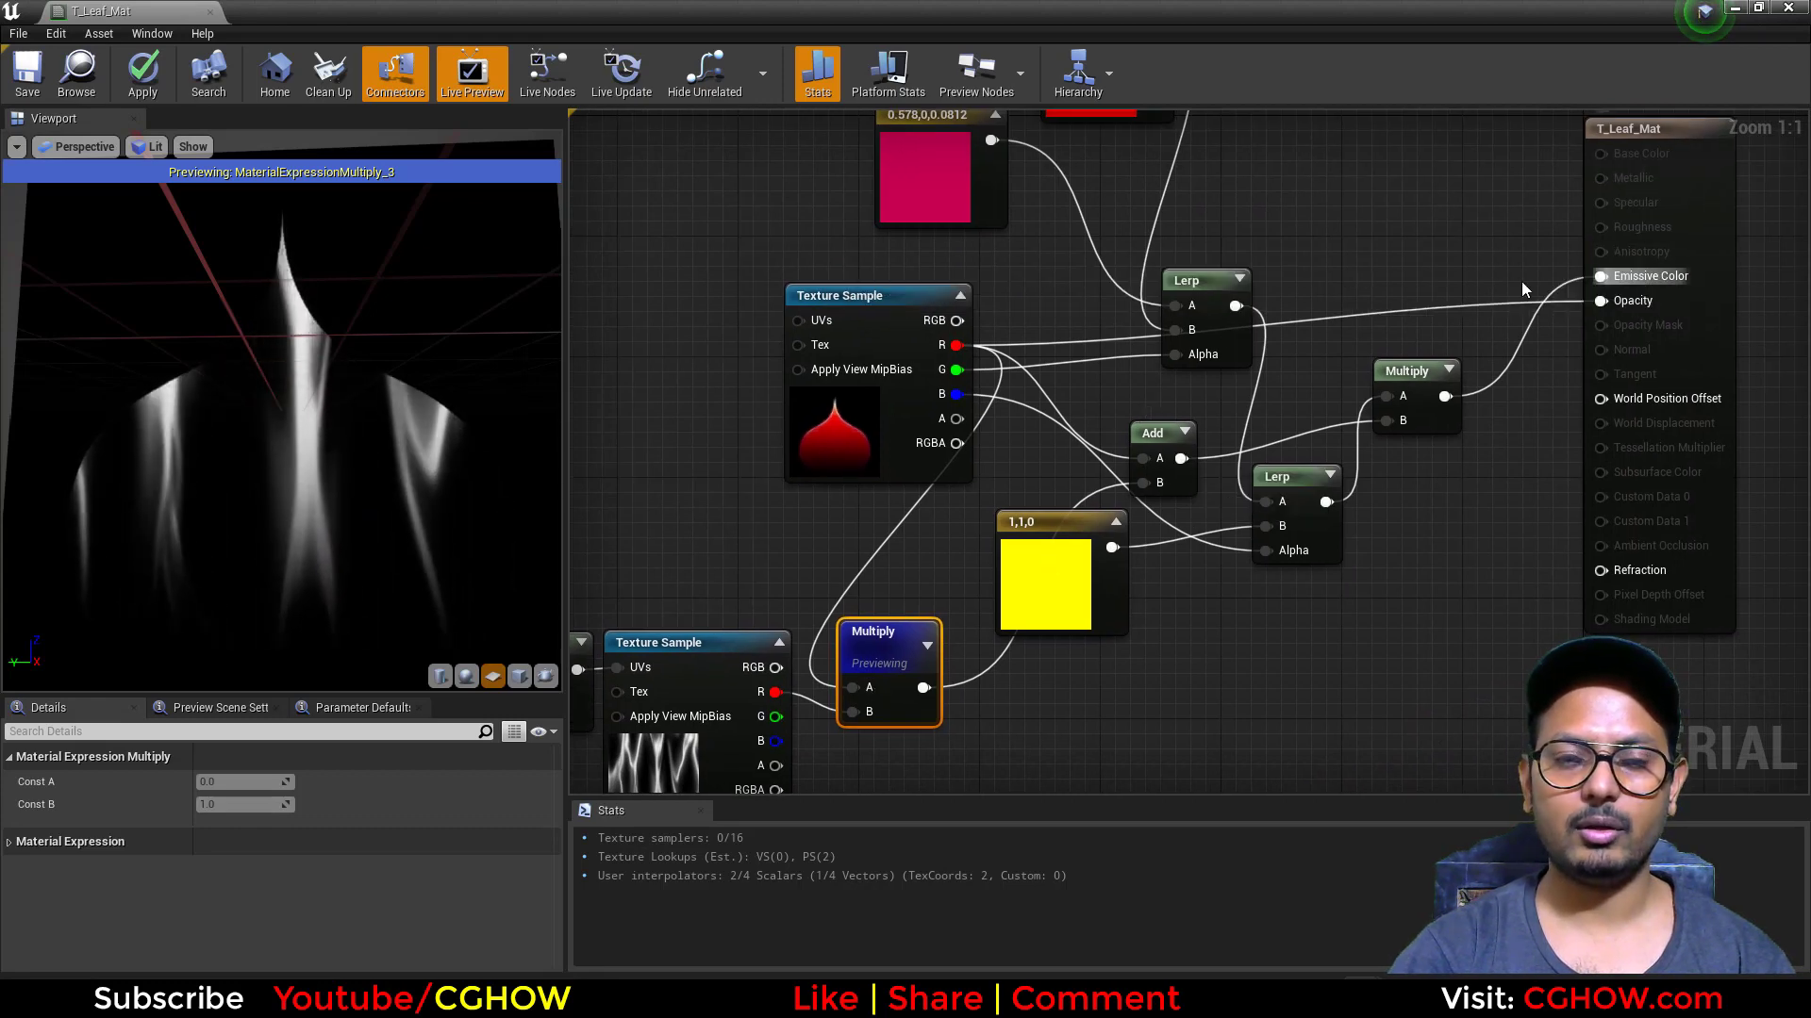
key("space")
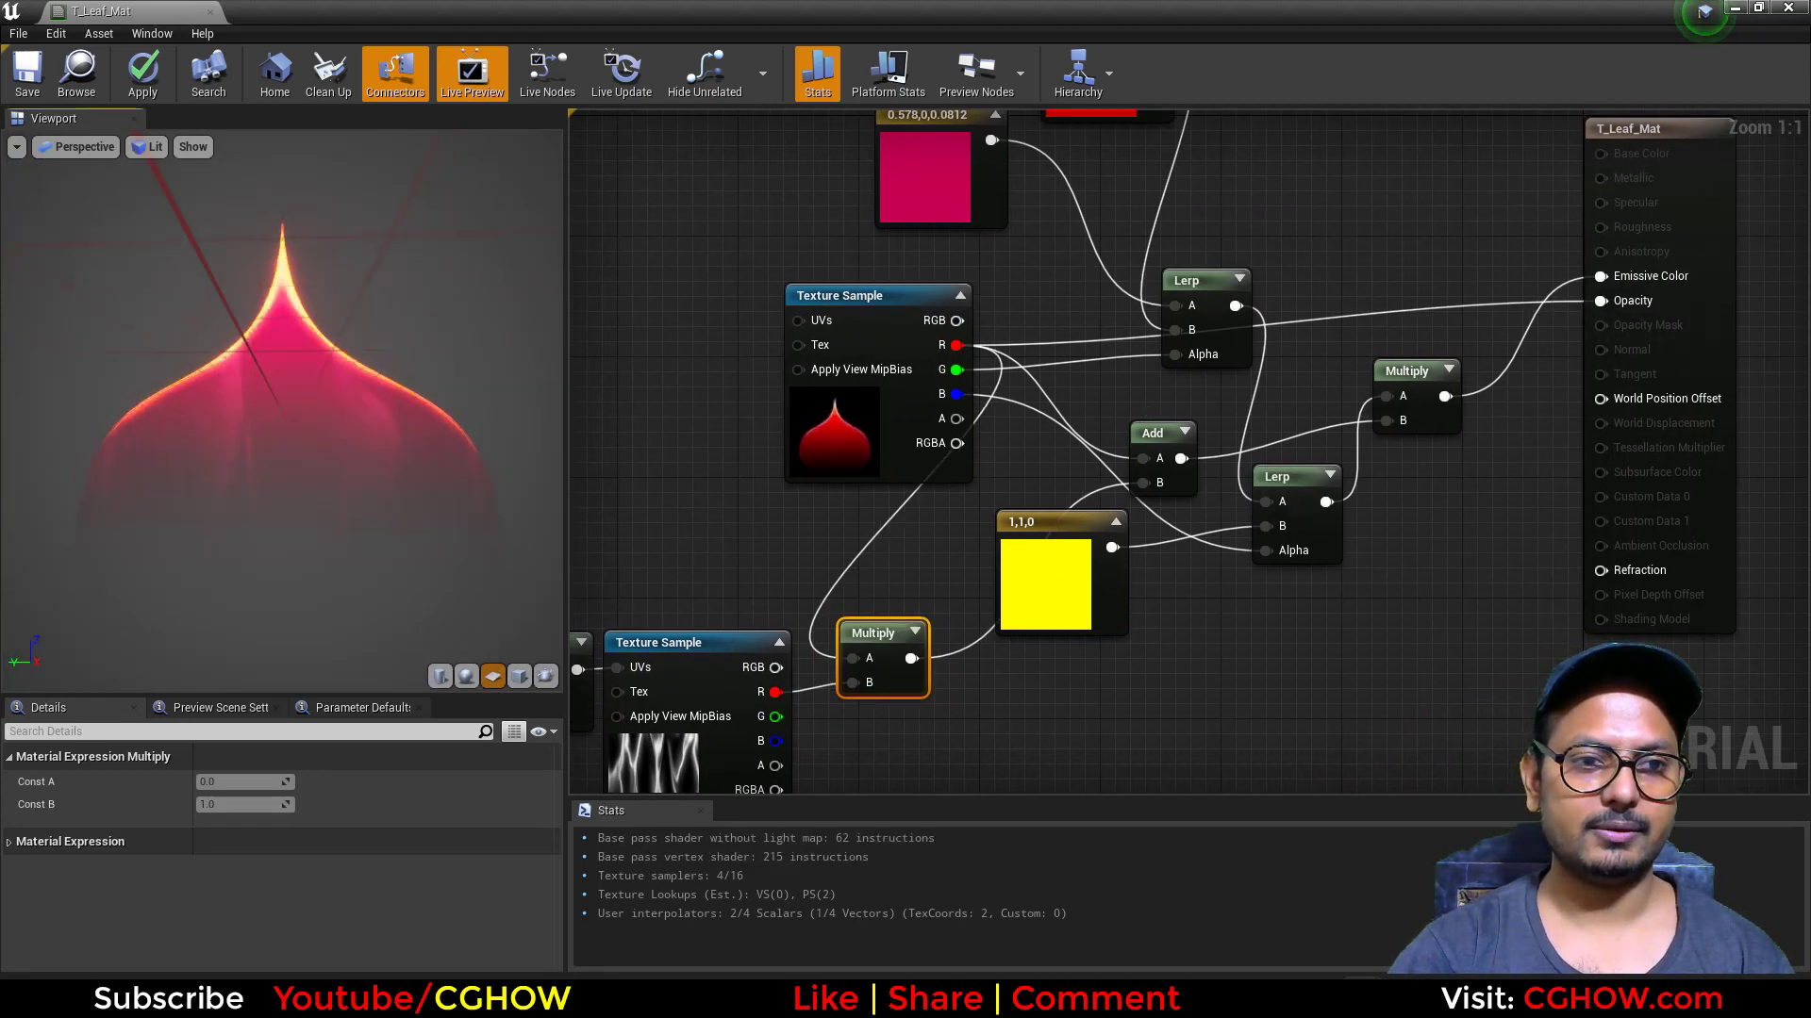
left_click(209, 10)
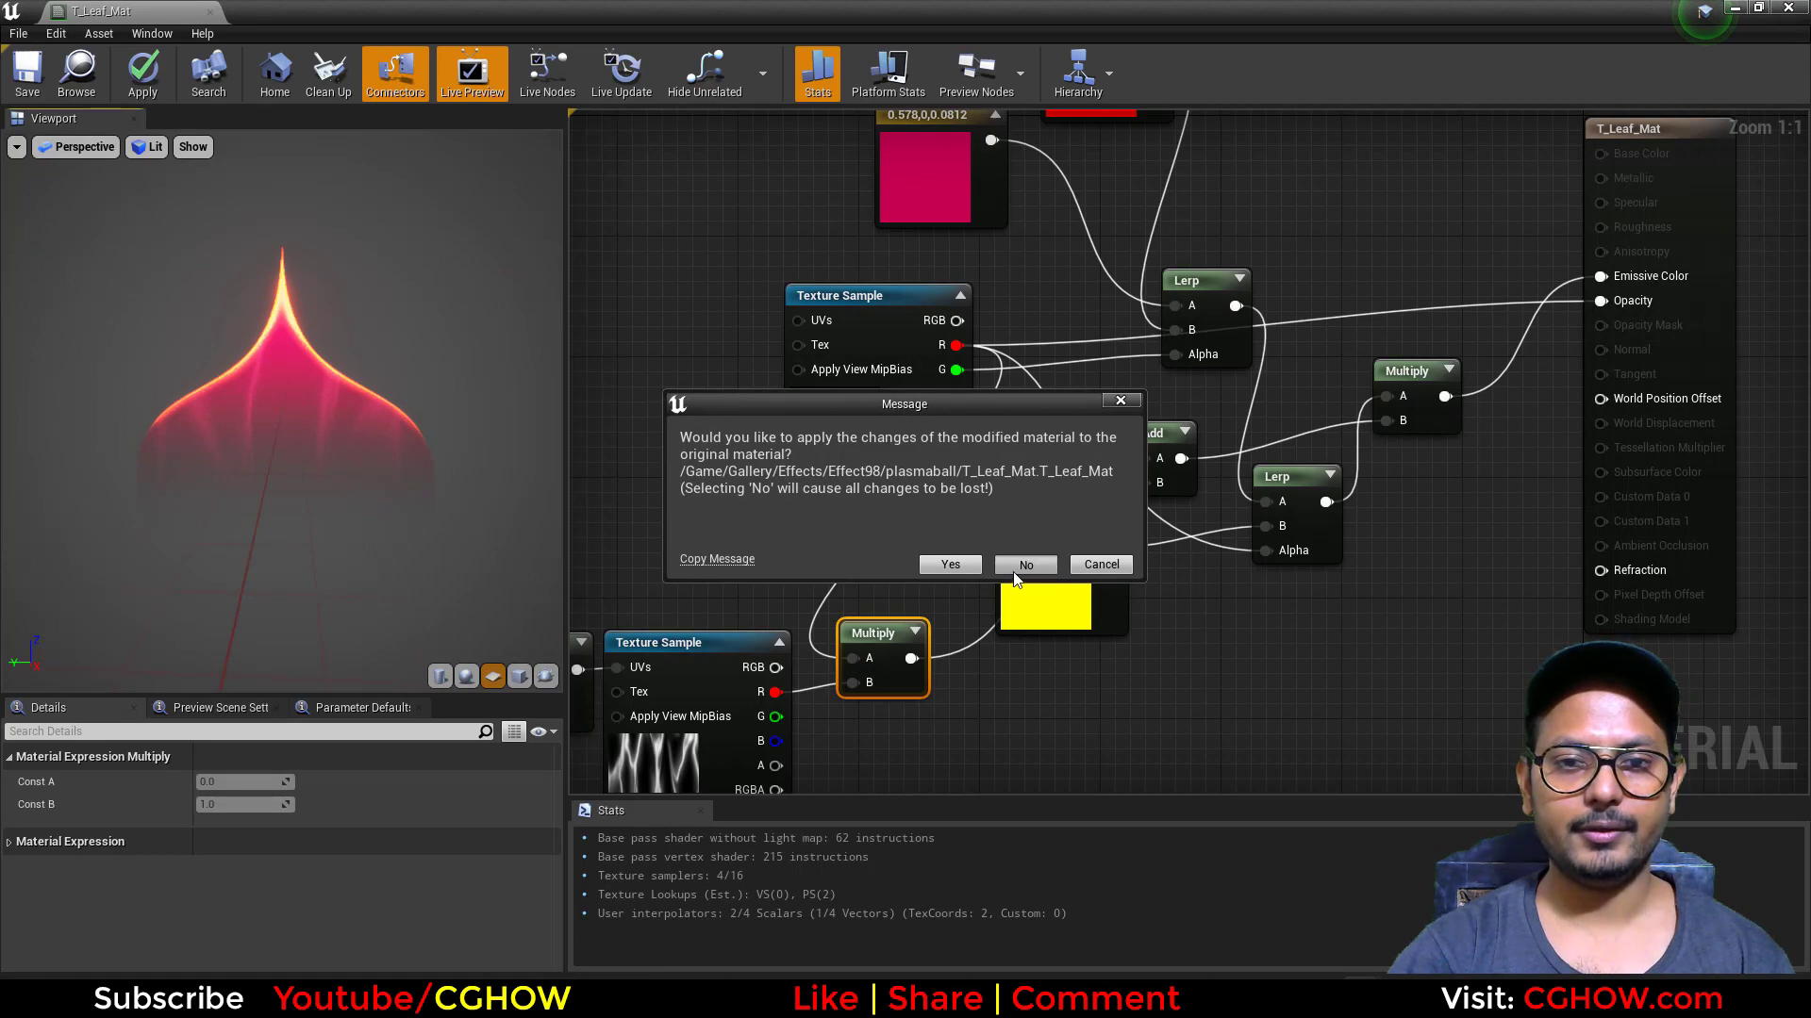
left_click(1017, 570)
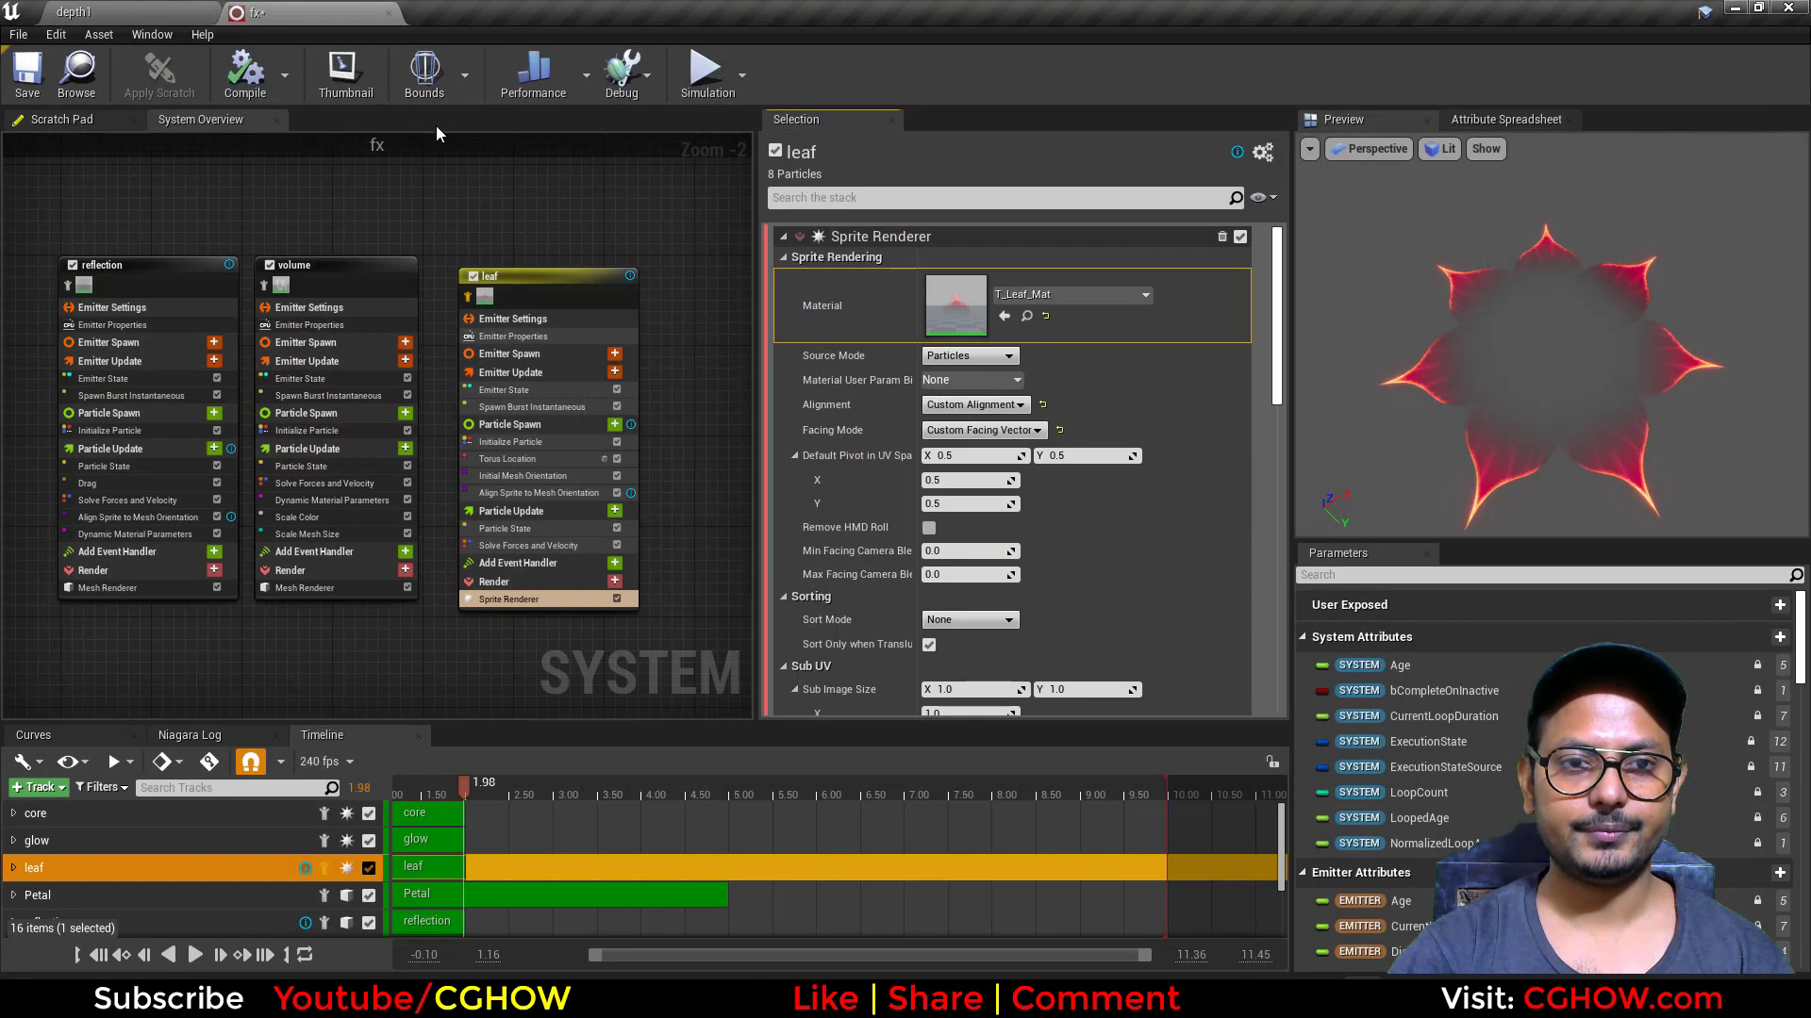
Step: Duplicate the leaf emitter into an empty area of the system overview
left_click(547, 280)
right_click_drag(433, 634, 452, 290)
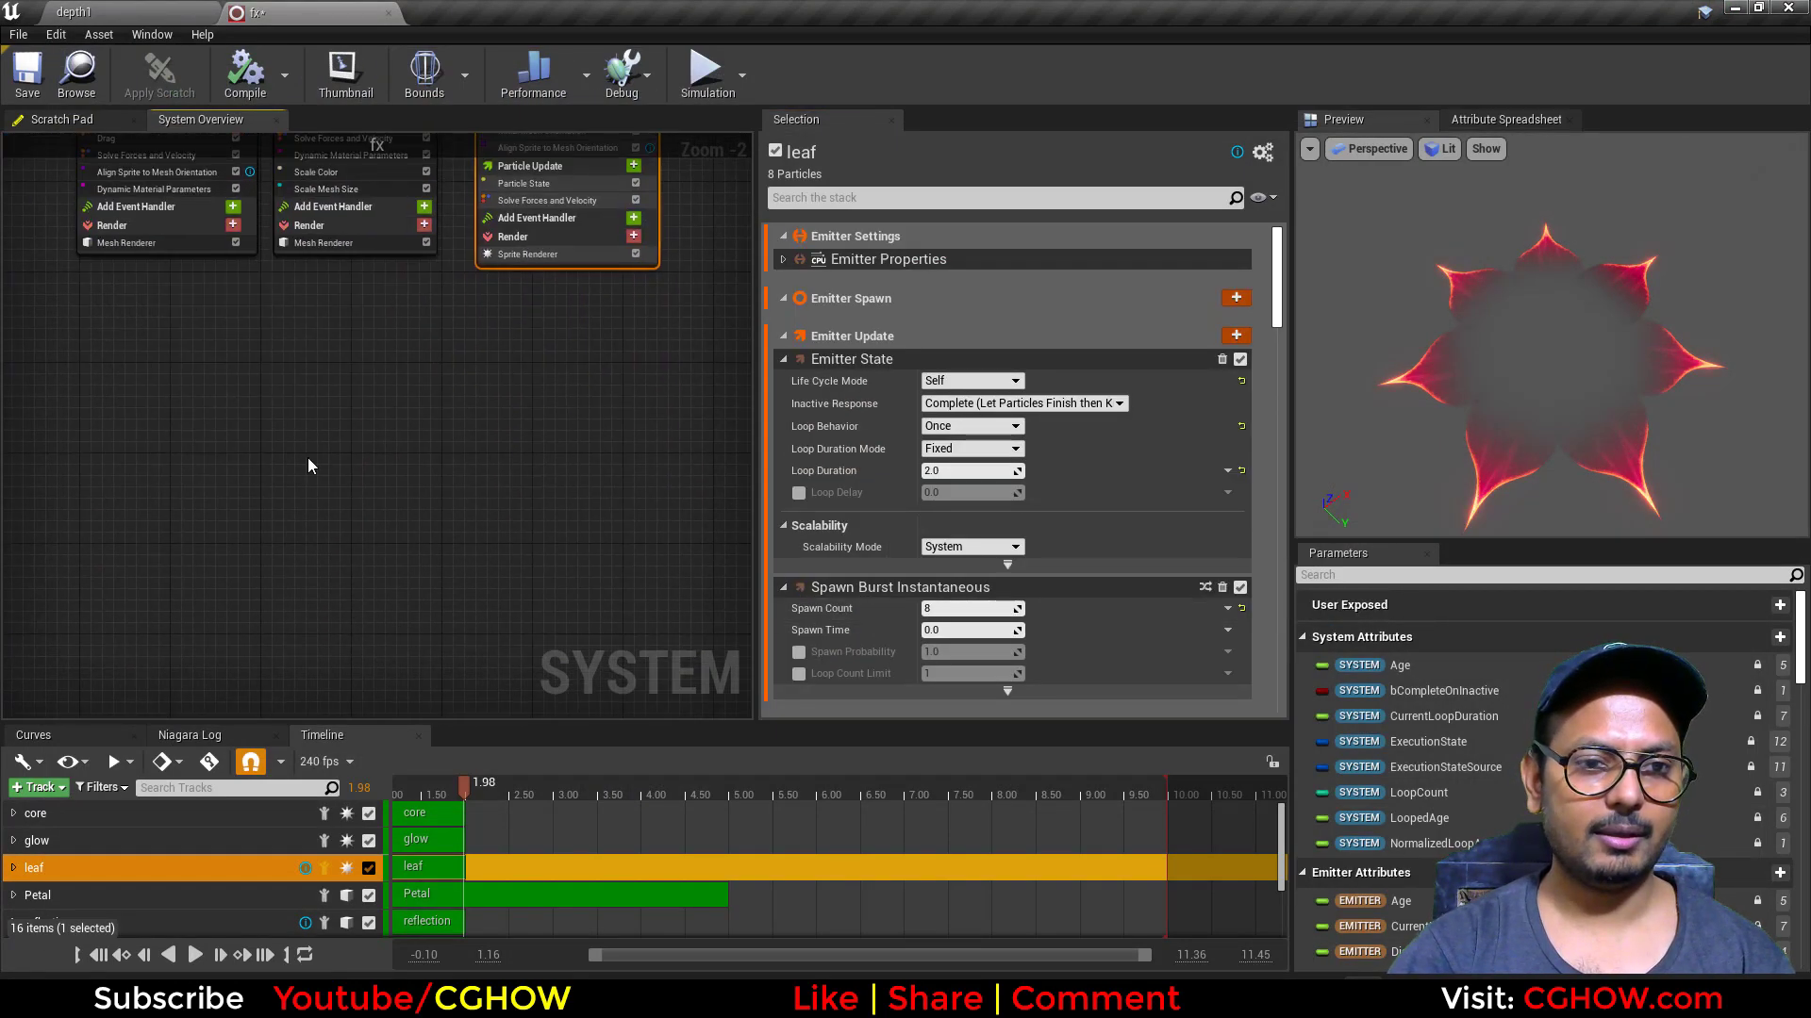
left_click(310, 466)
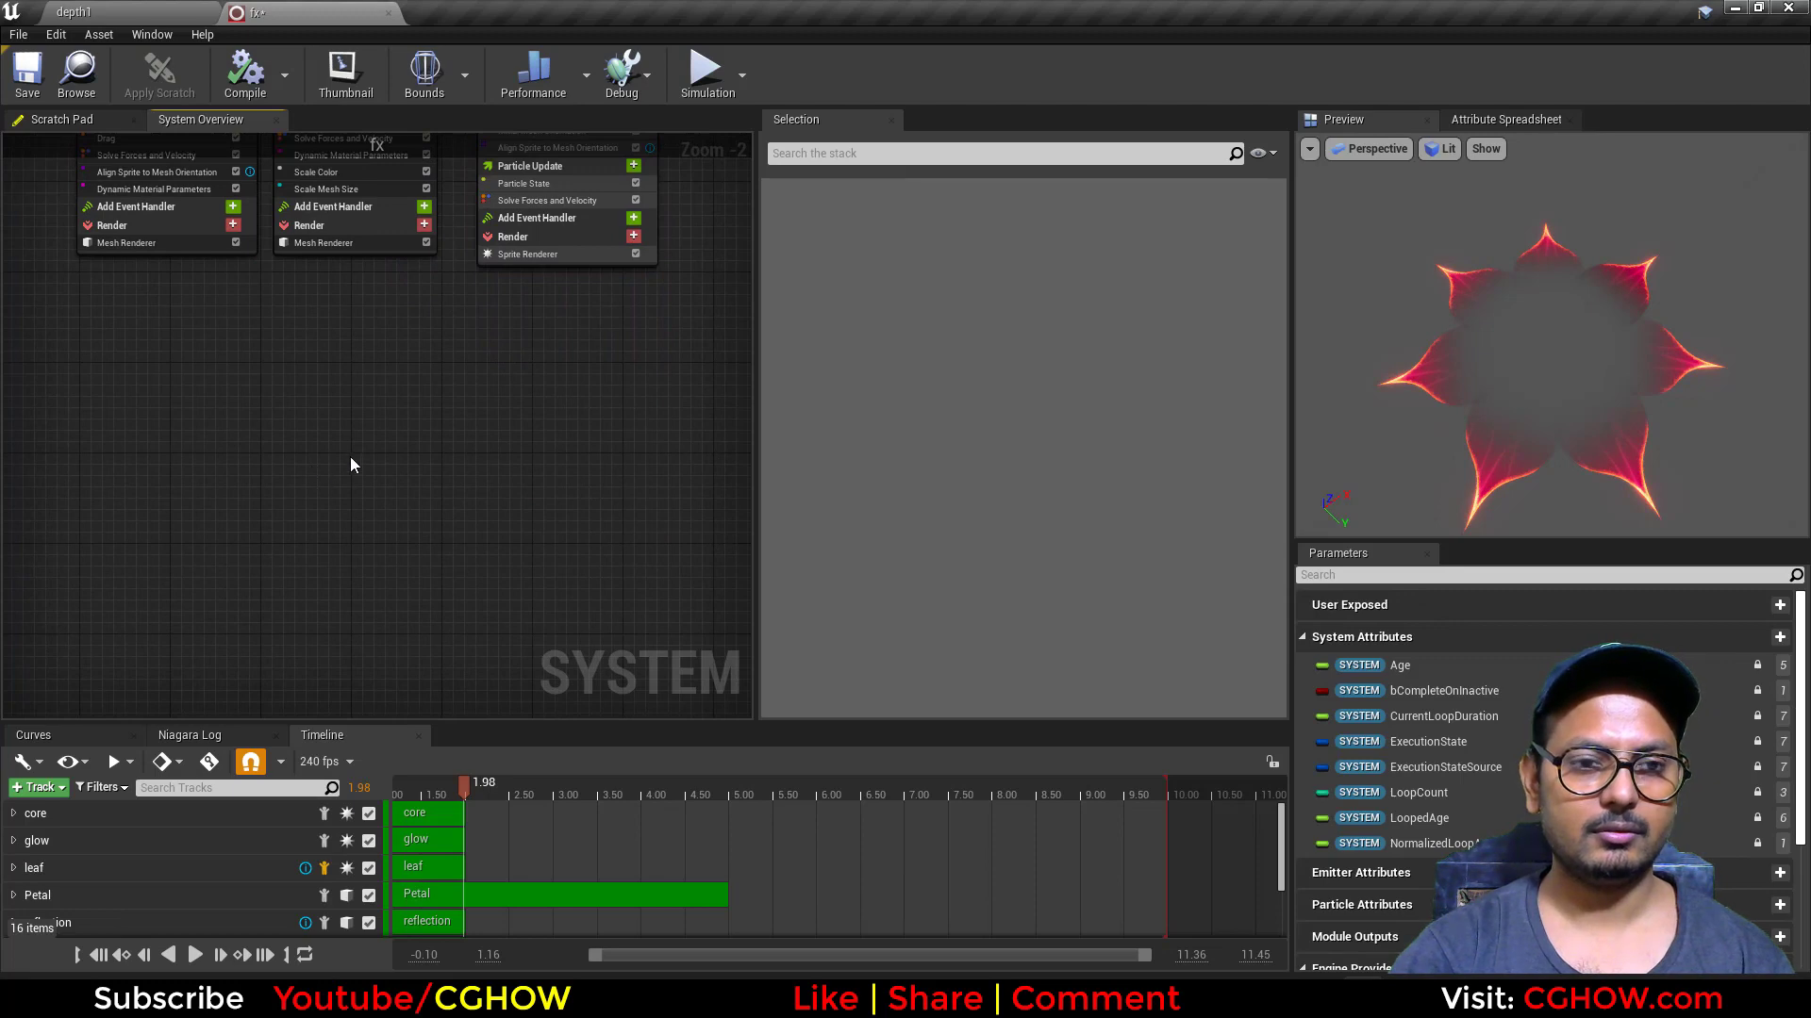
key("ctrl+v")
right_click_drag(405, 553, 404, 509)
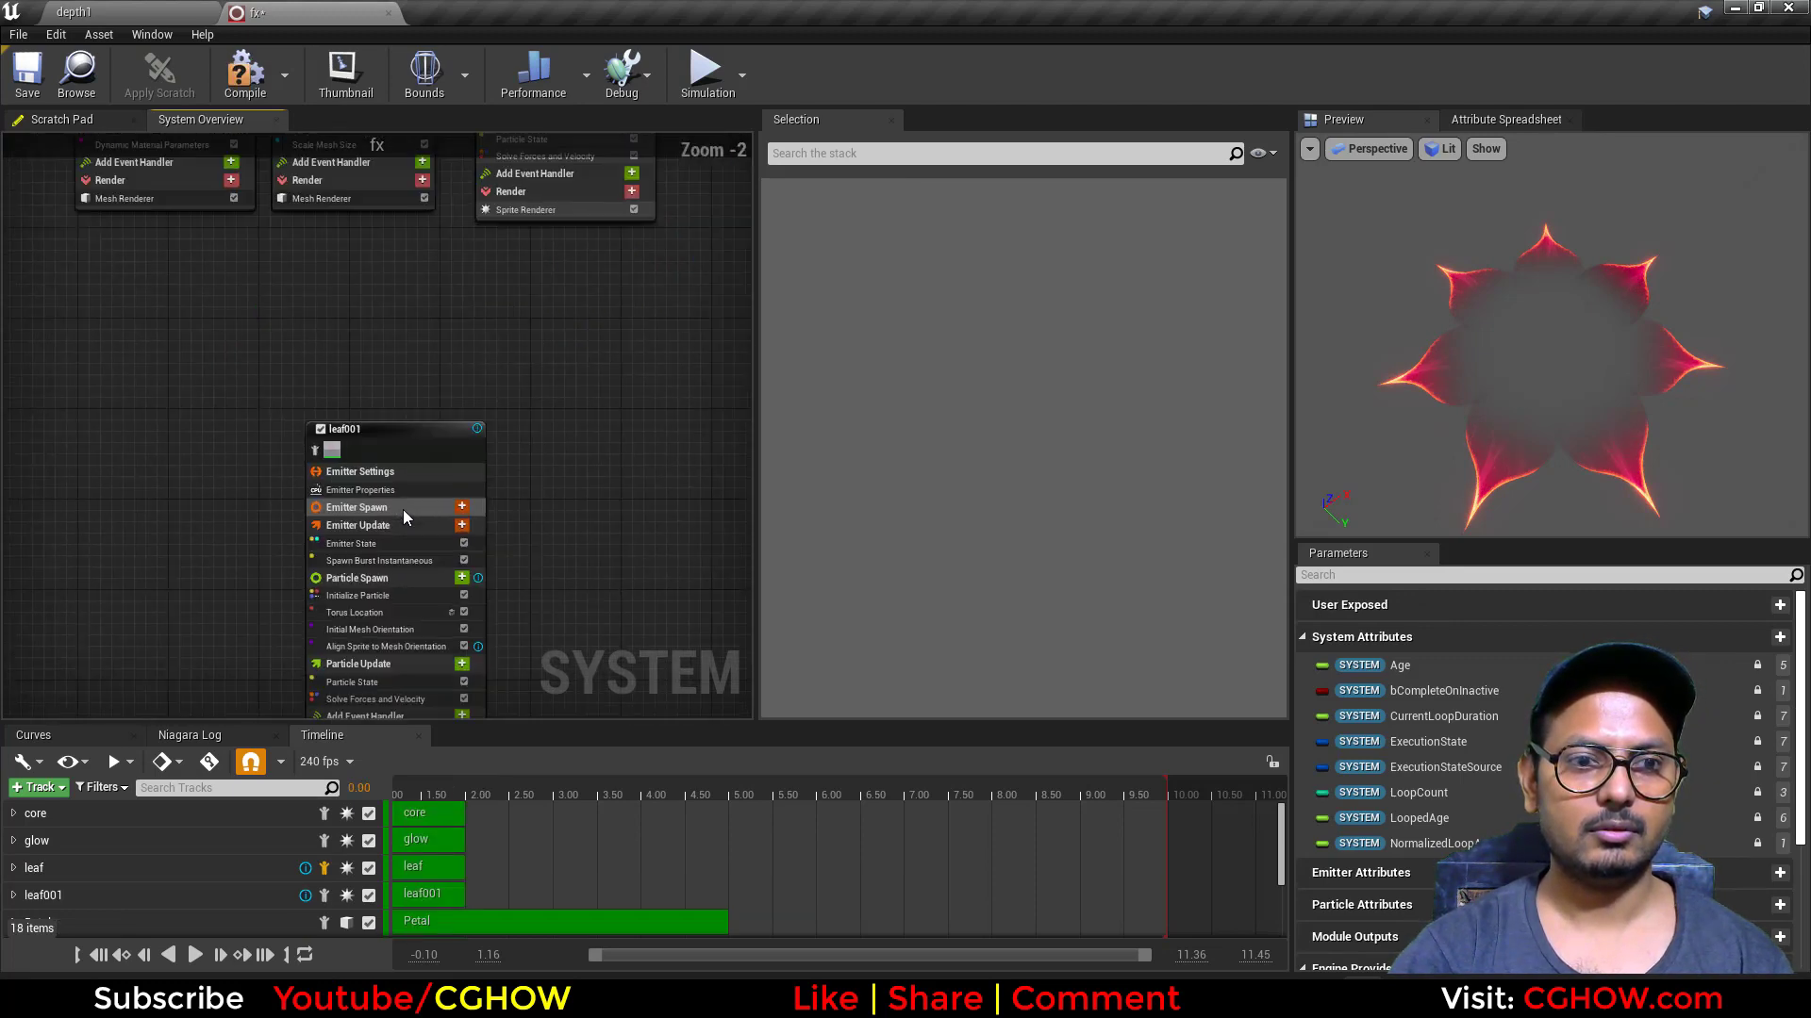
right_click_drag(630, 388, 660, 287)
scroll(513, 646, "up", 2)
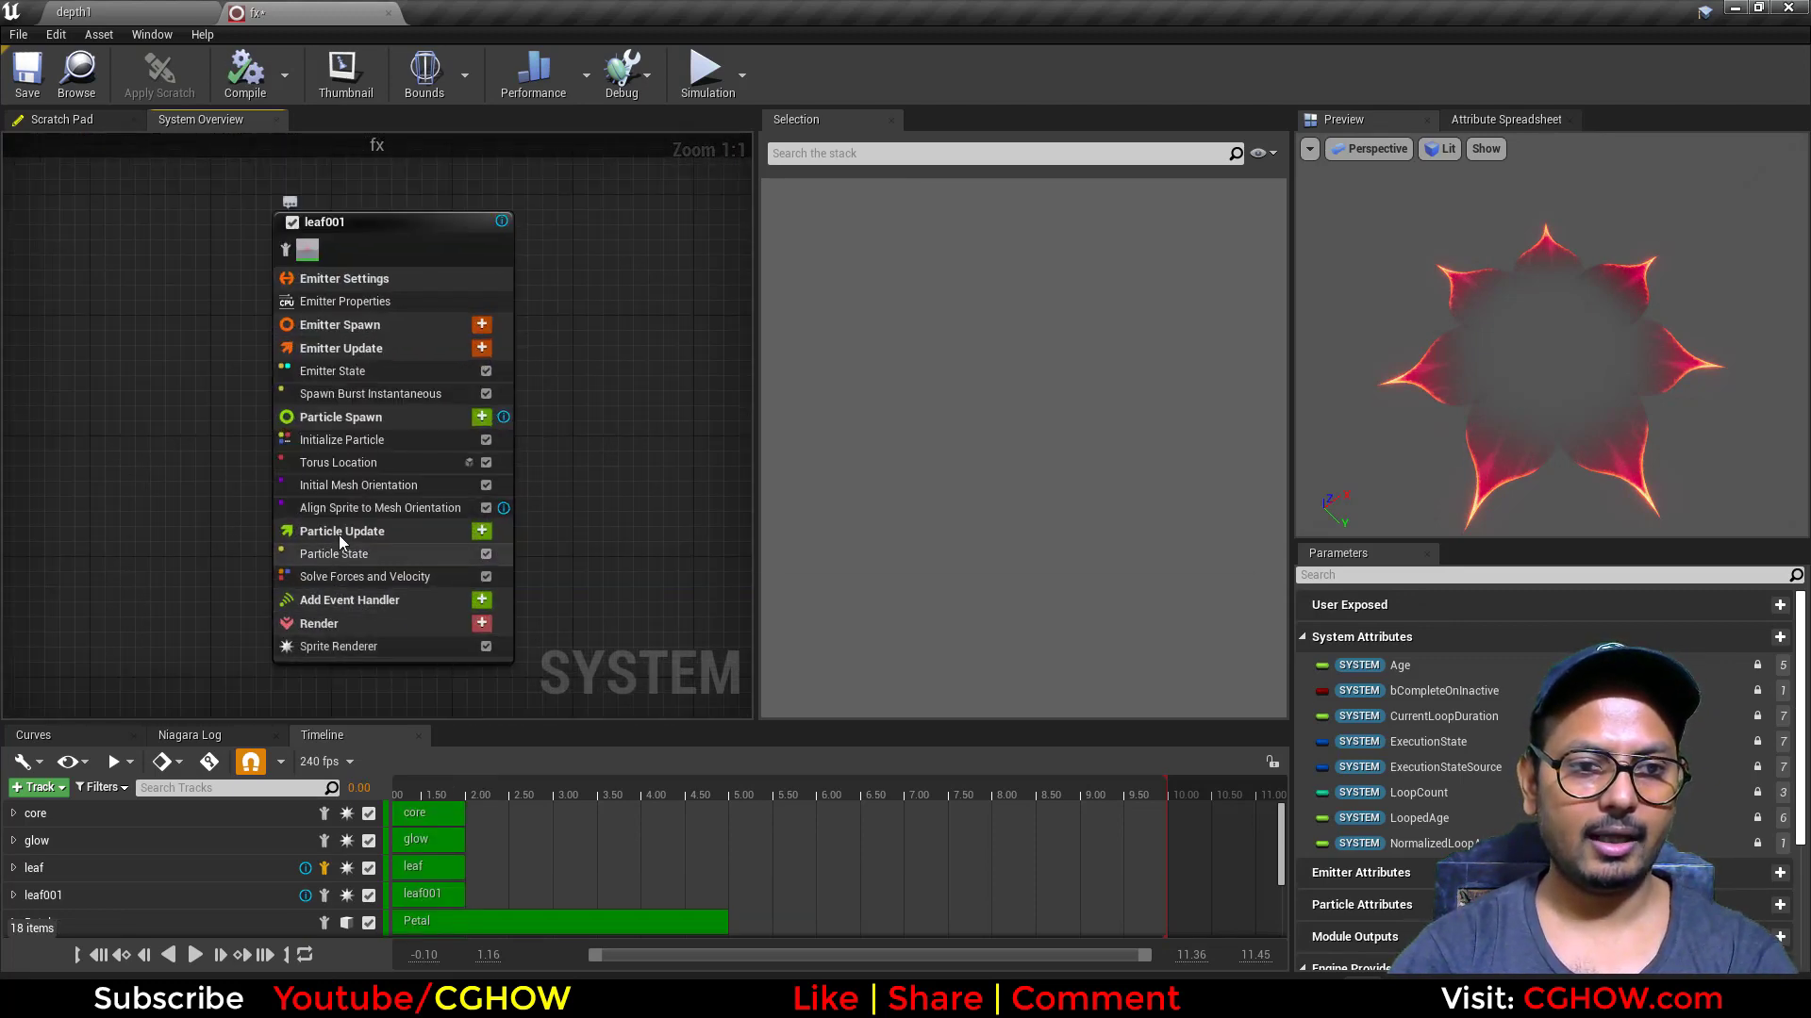
Step: Delete the Align Sprite to Mesh Orientation, Initial Mesh Orientation and Torus Location modules from leaf001
left_click(343, 505)
key("Delete")
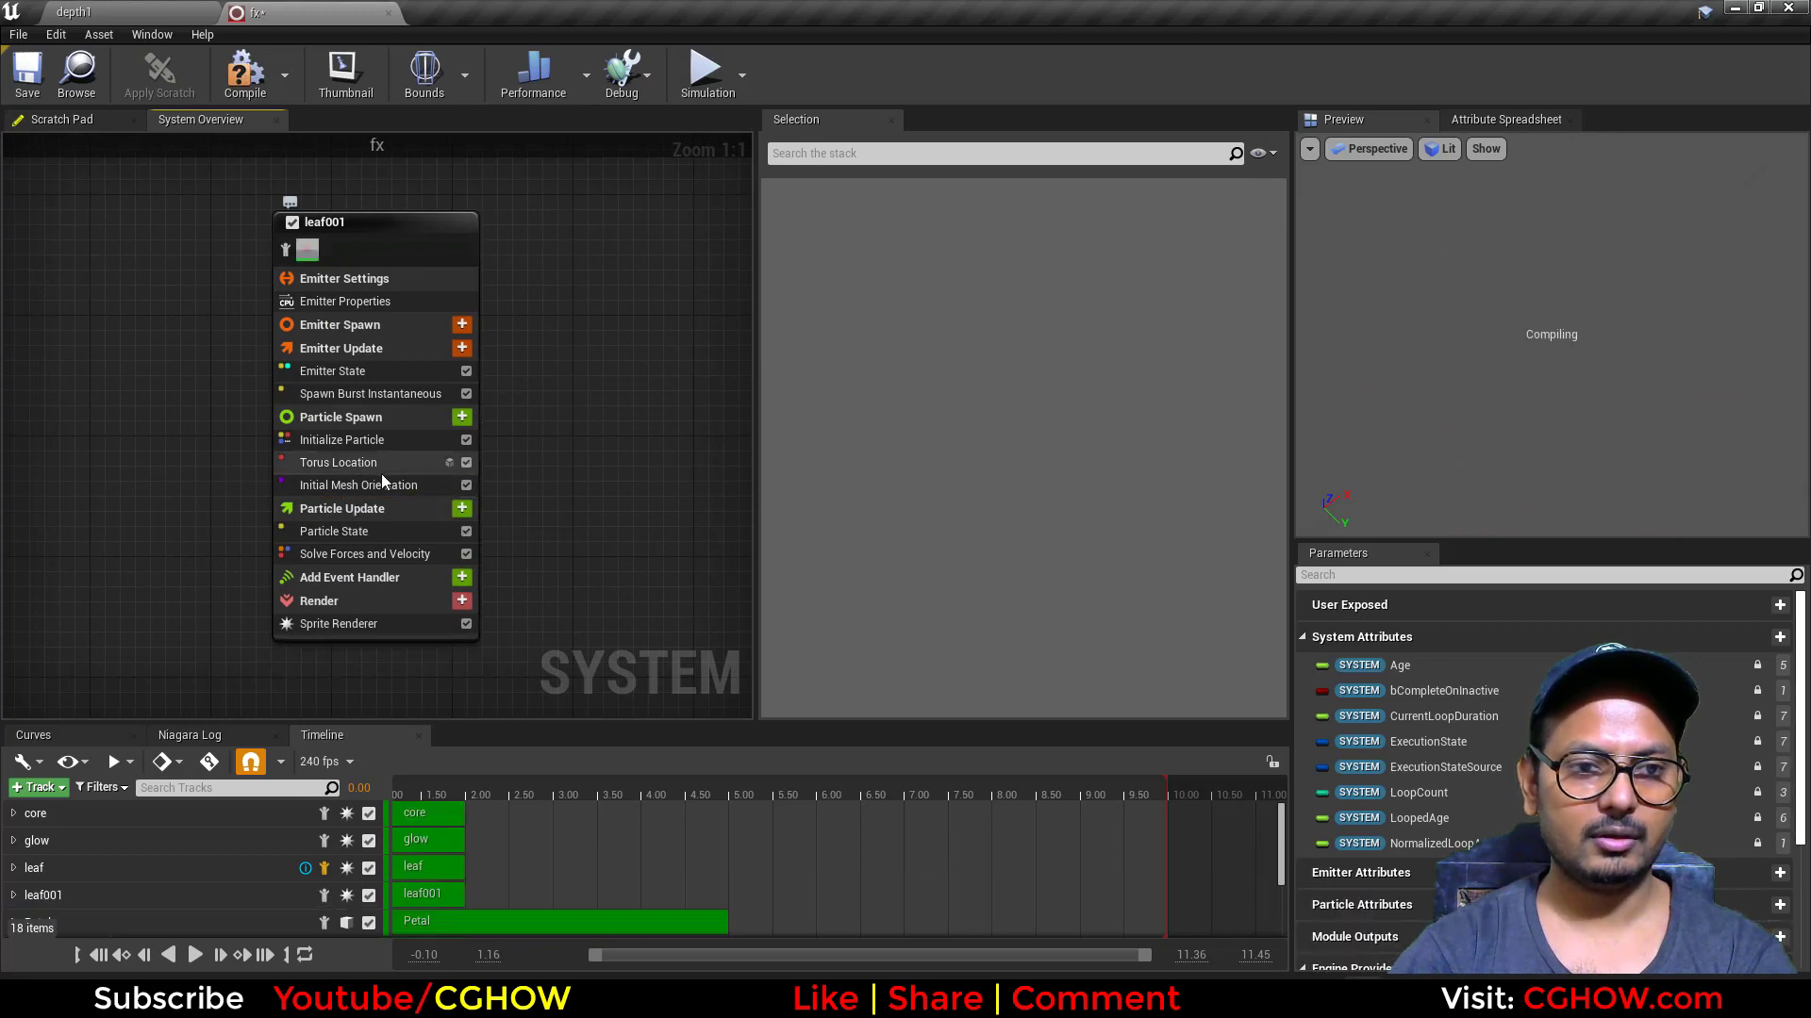
left_click(381, 478)
key("Delete")
left_click(358, 464)
key("Delete")
left_click(350, 463)
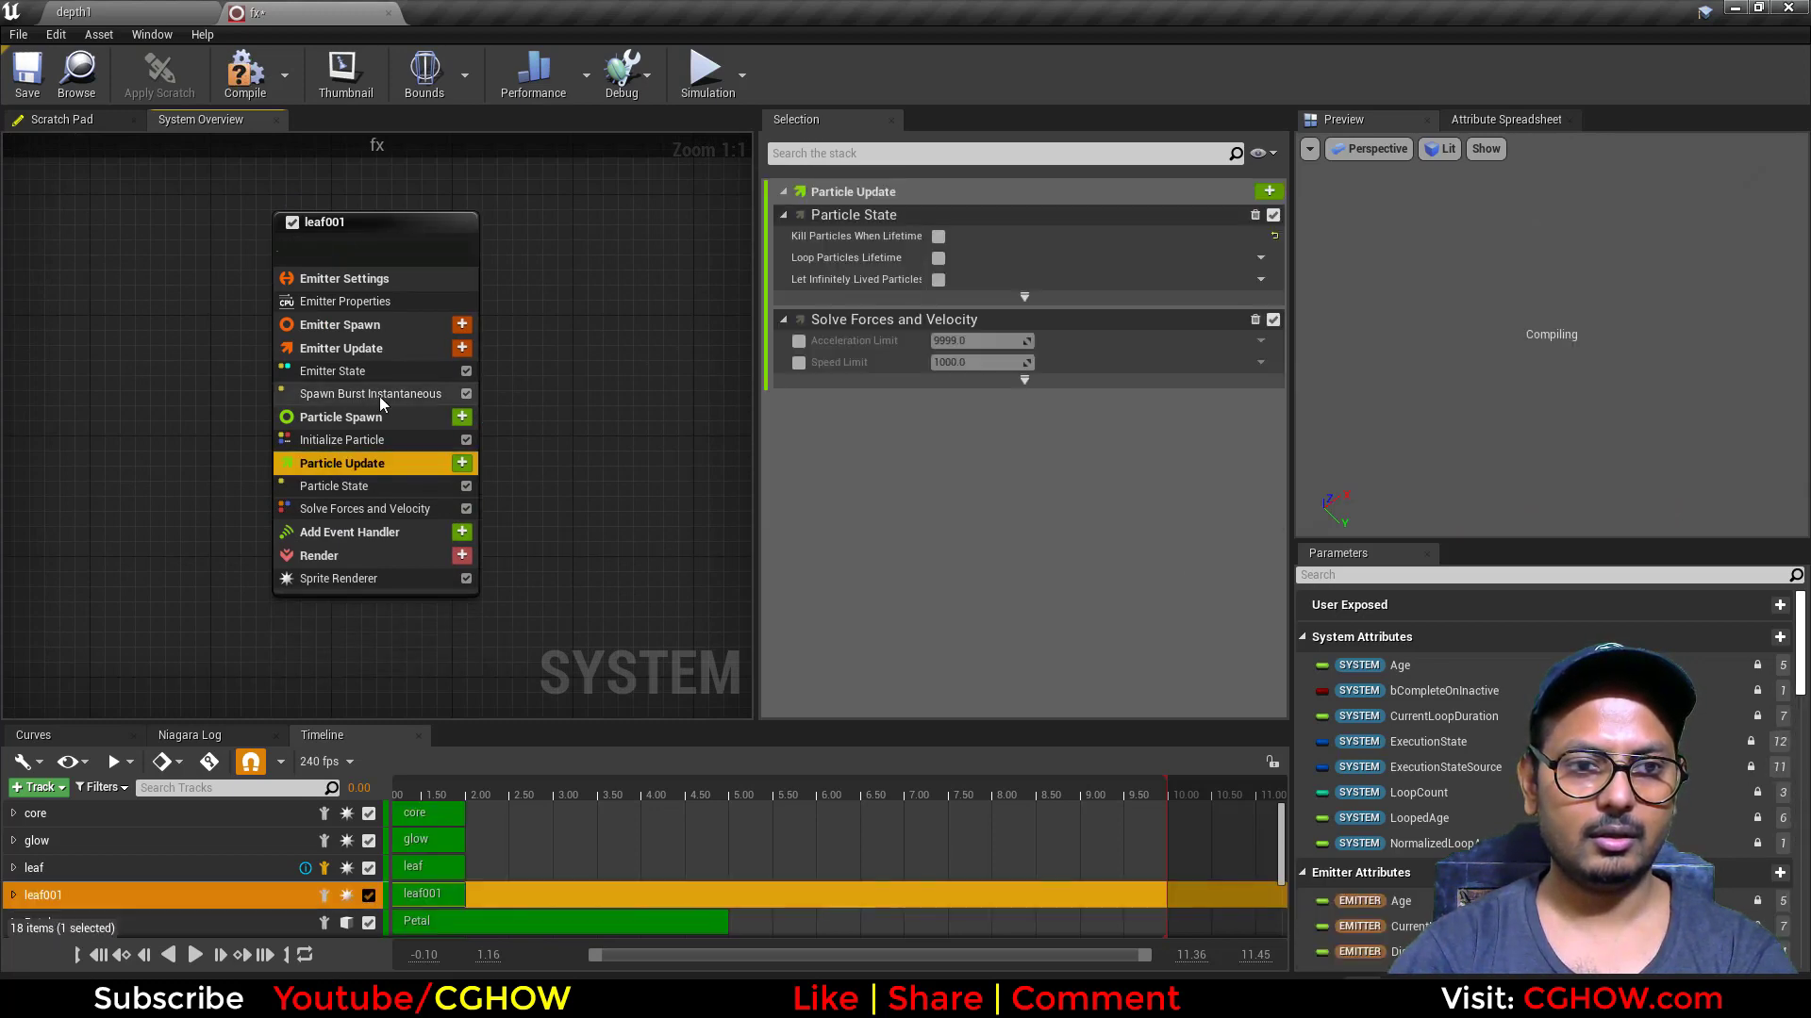
Step: Reset leaf001's Sprite Renderer to Unaligned alignment and Face Camera facing mode
left_click(398, 579)
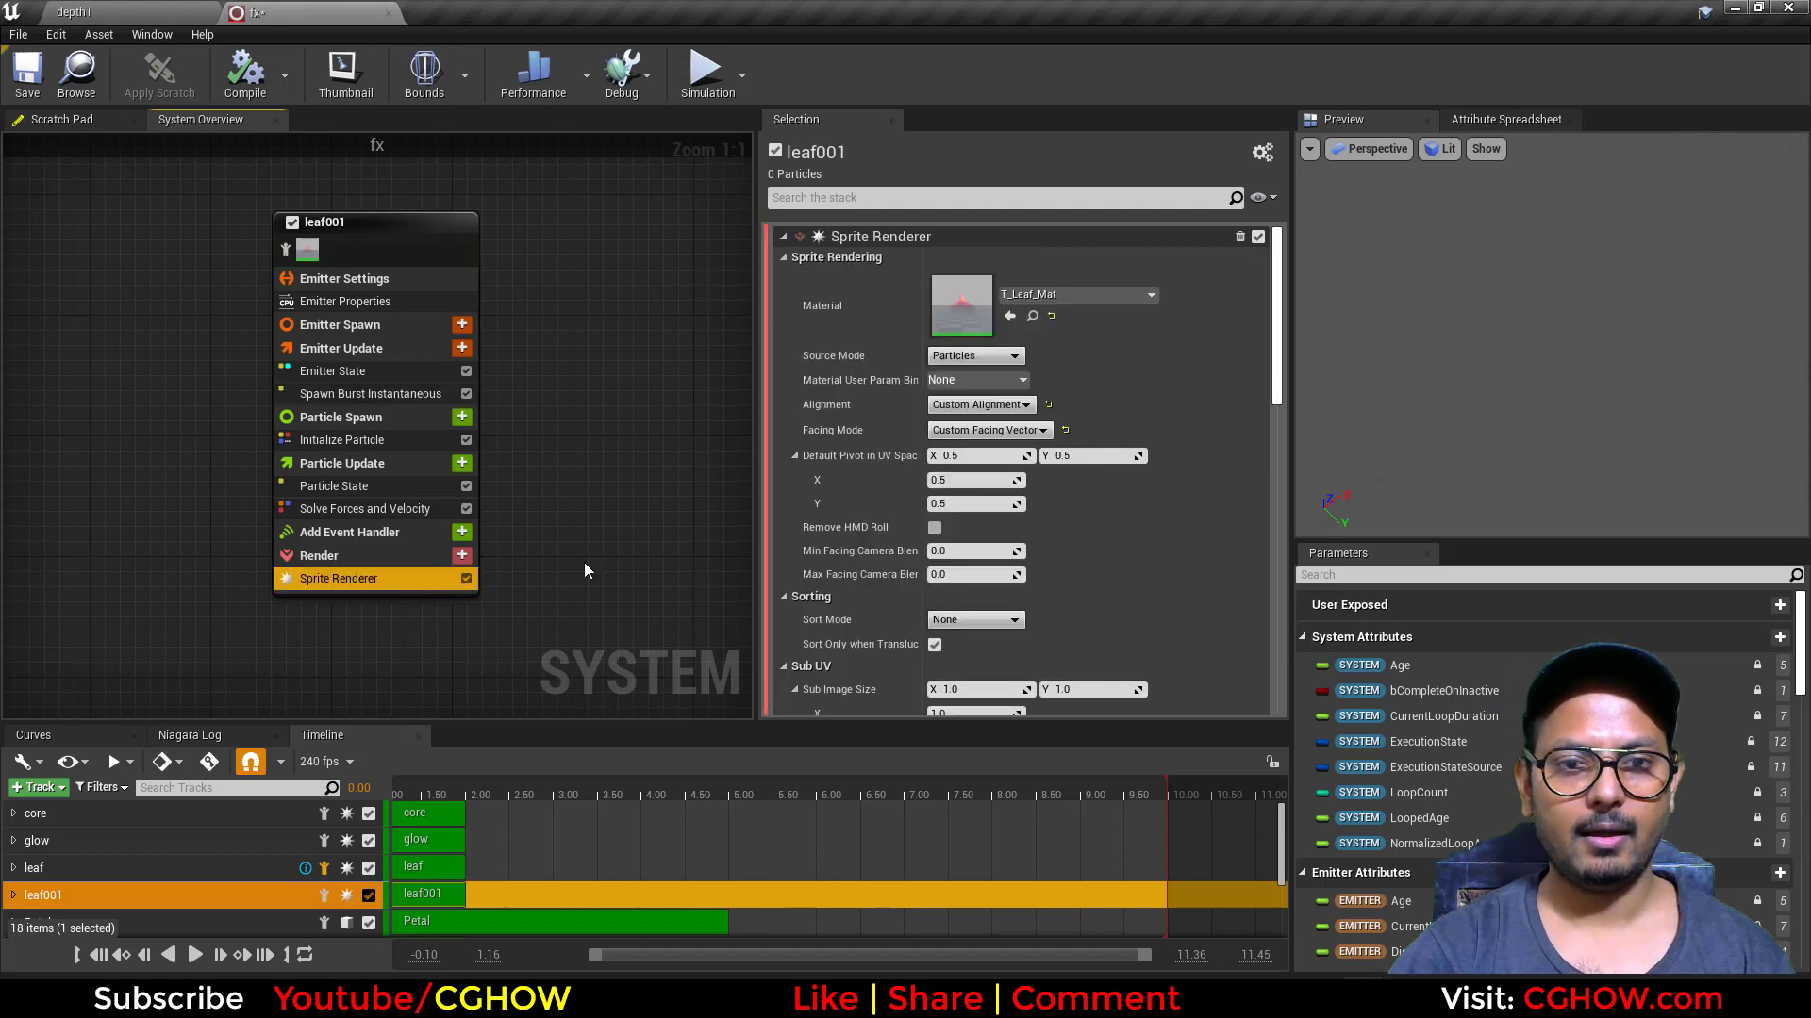
left_click(1063, 430)
Step: Isolate the leaf001 emitter and preview it at about 0.75 on the timeline
left_click(449, 789)
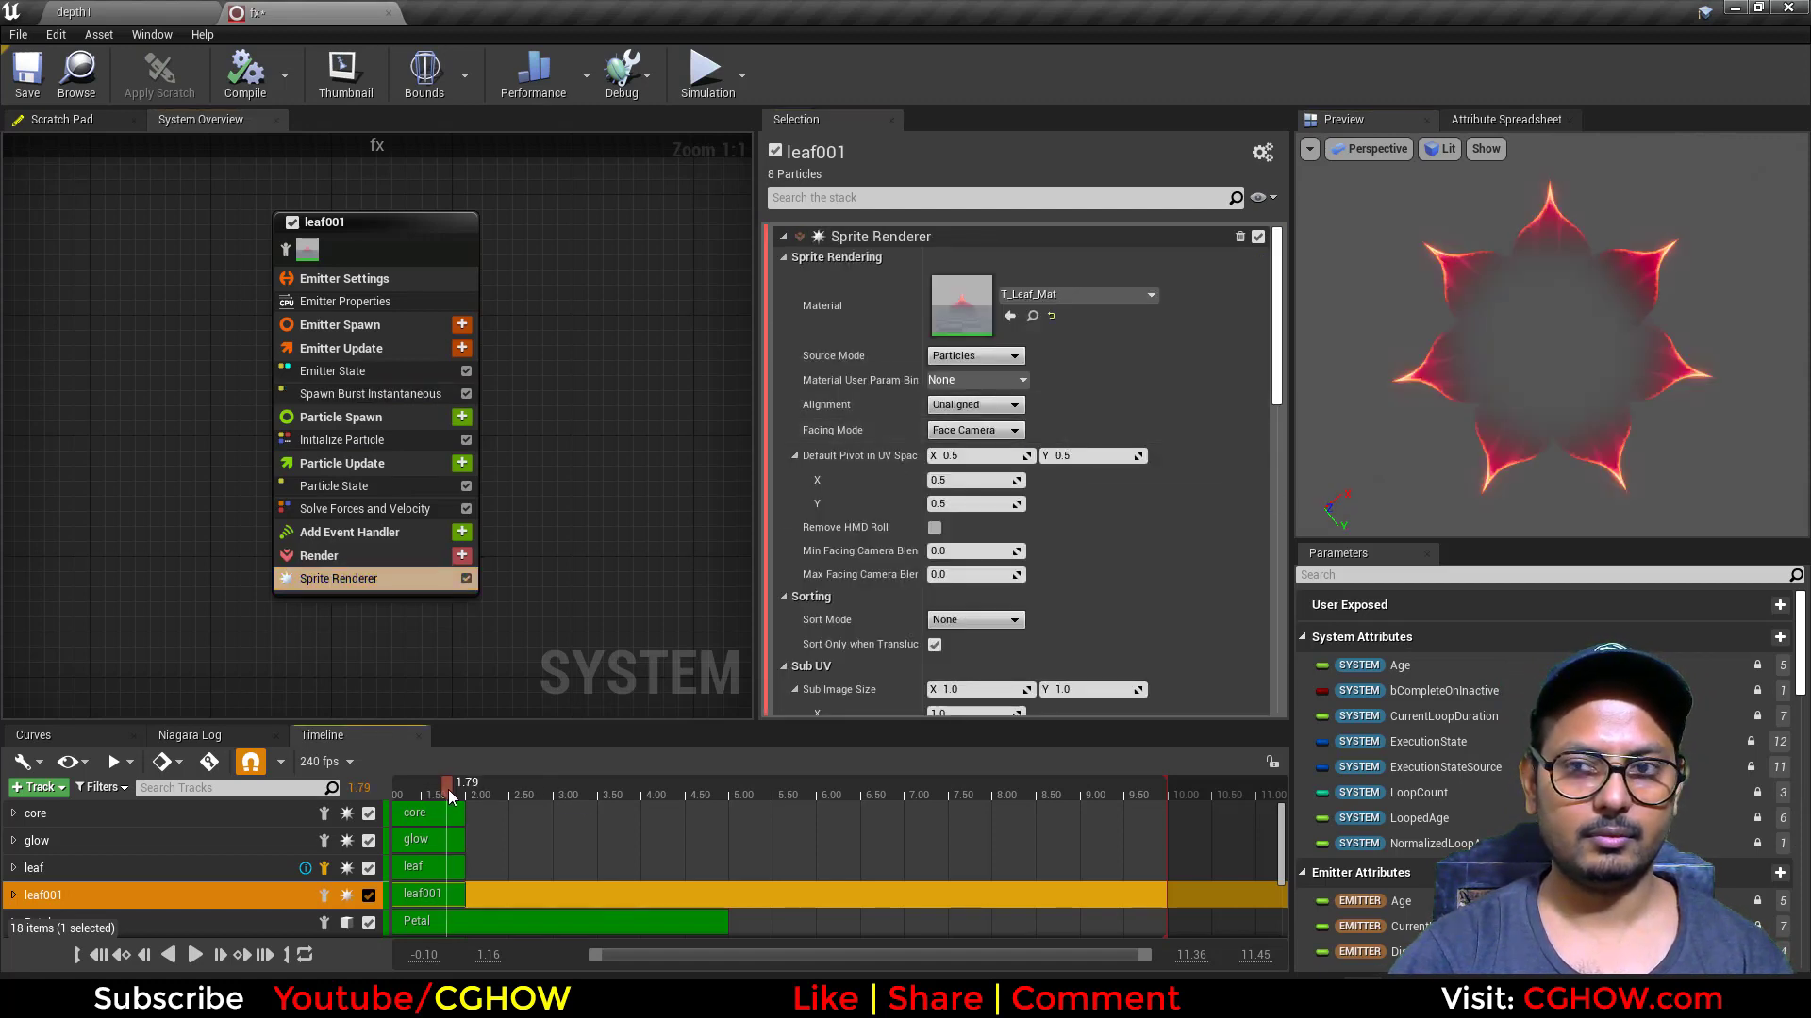
left_click(287, 249)
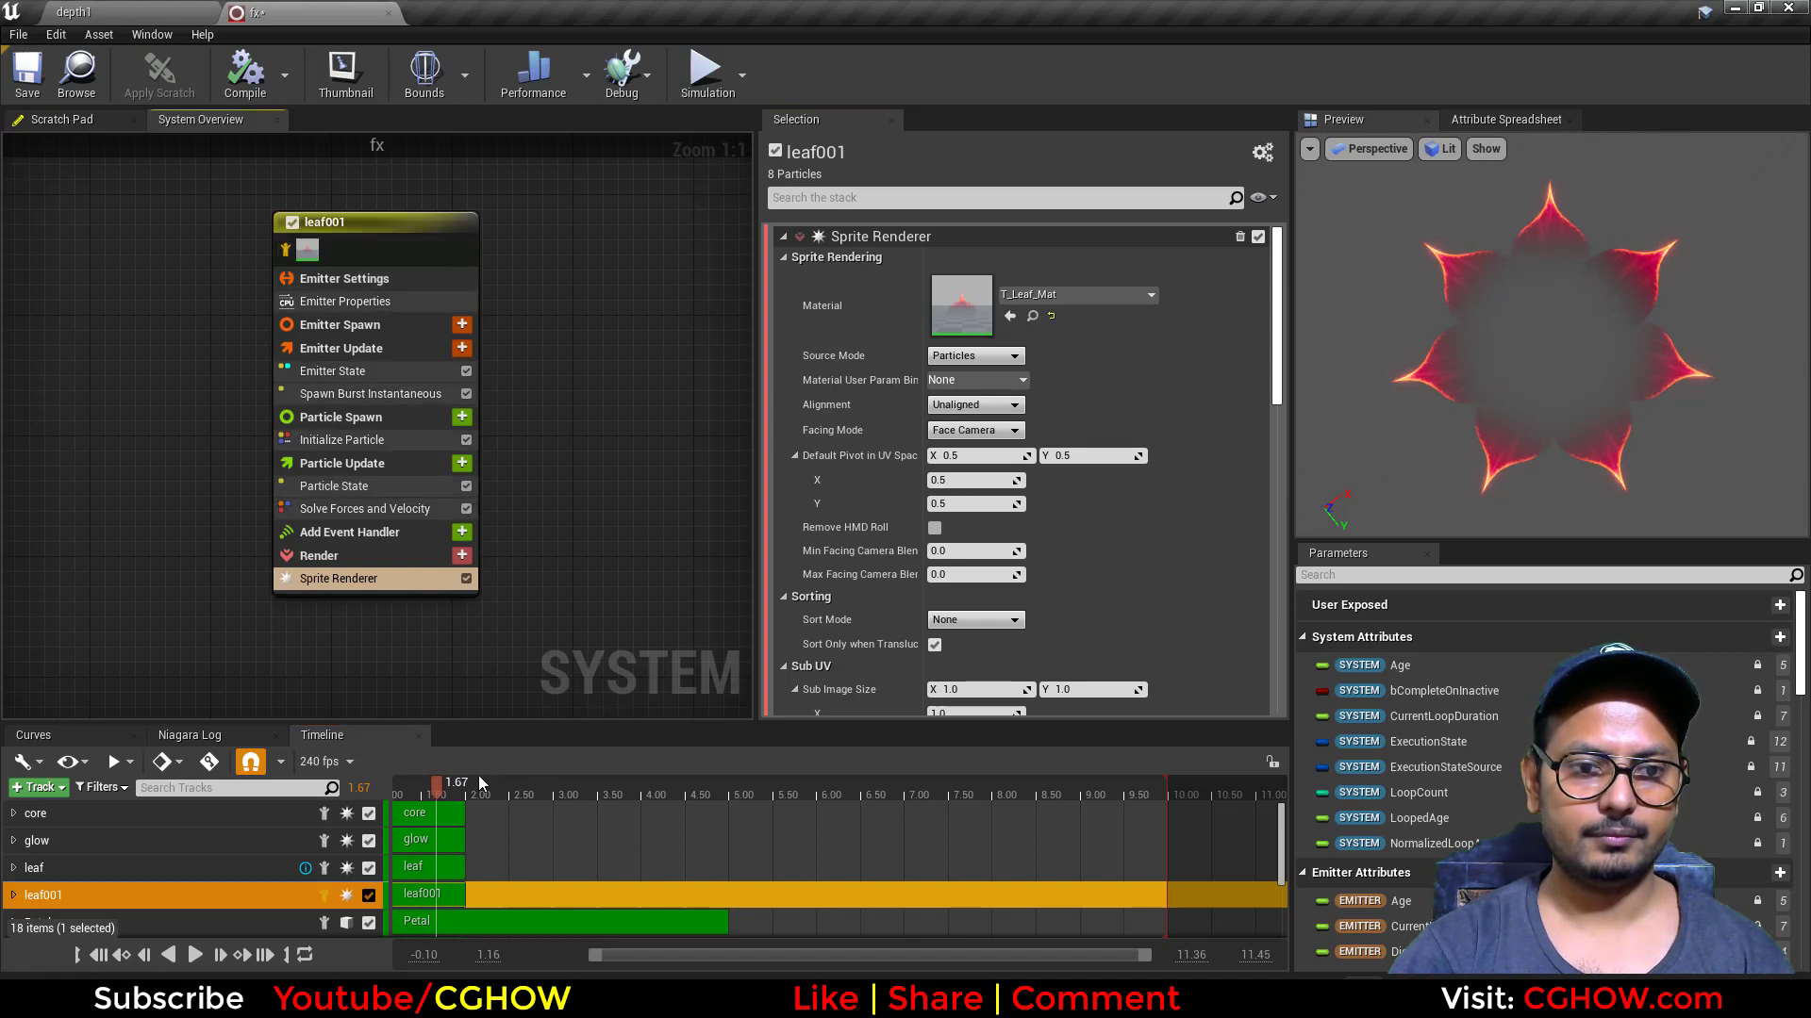
mouse_move(478, 782)
left_mouse_down()
mouse_move(398, 785)
mouse_move(469, 790)
left_mouse_up()
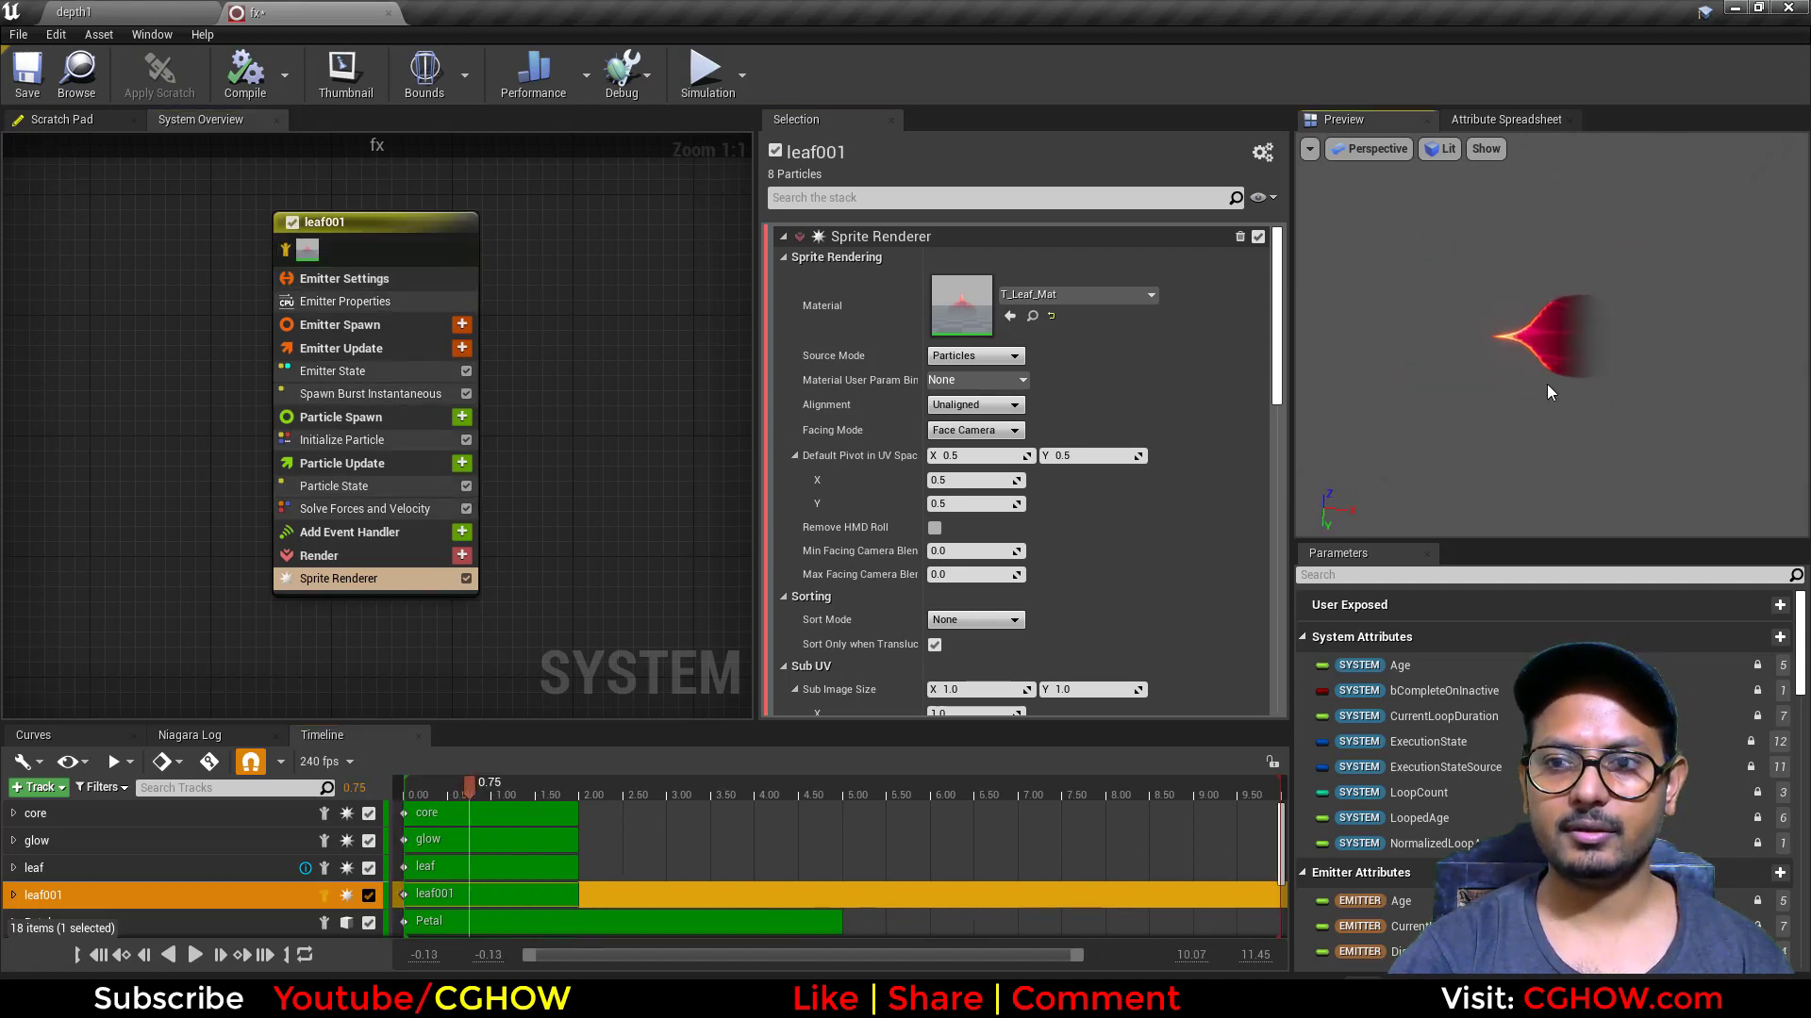
Step: Try a Spawn Count of 1 in leaf001's Spawn Burst Instantaneous module, and restore it to 8
left_click(371, 394)
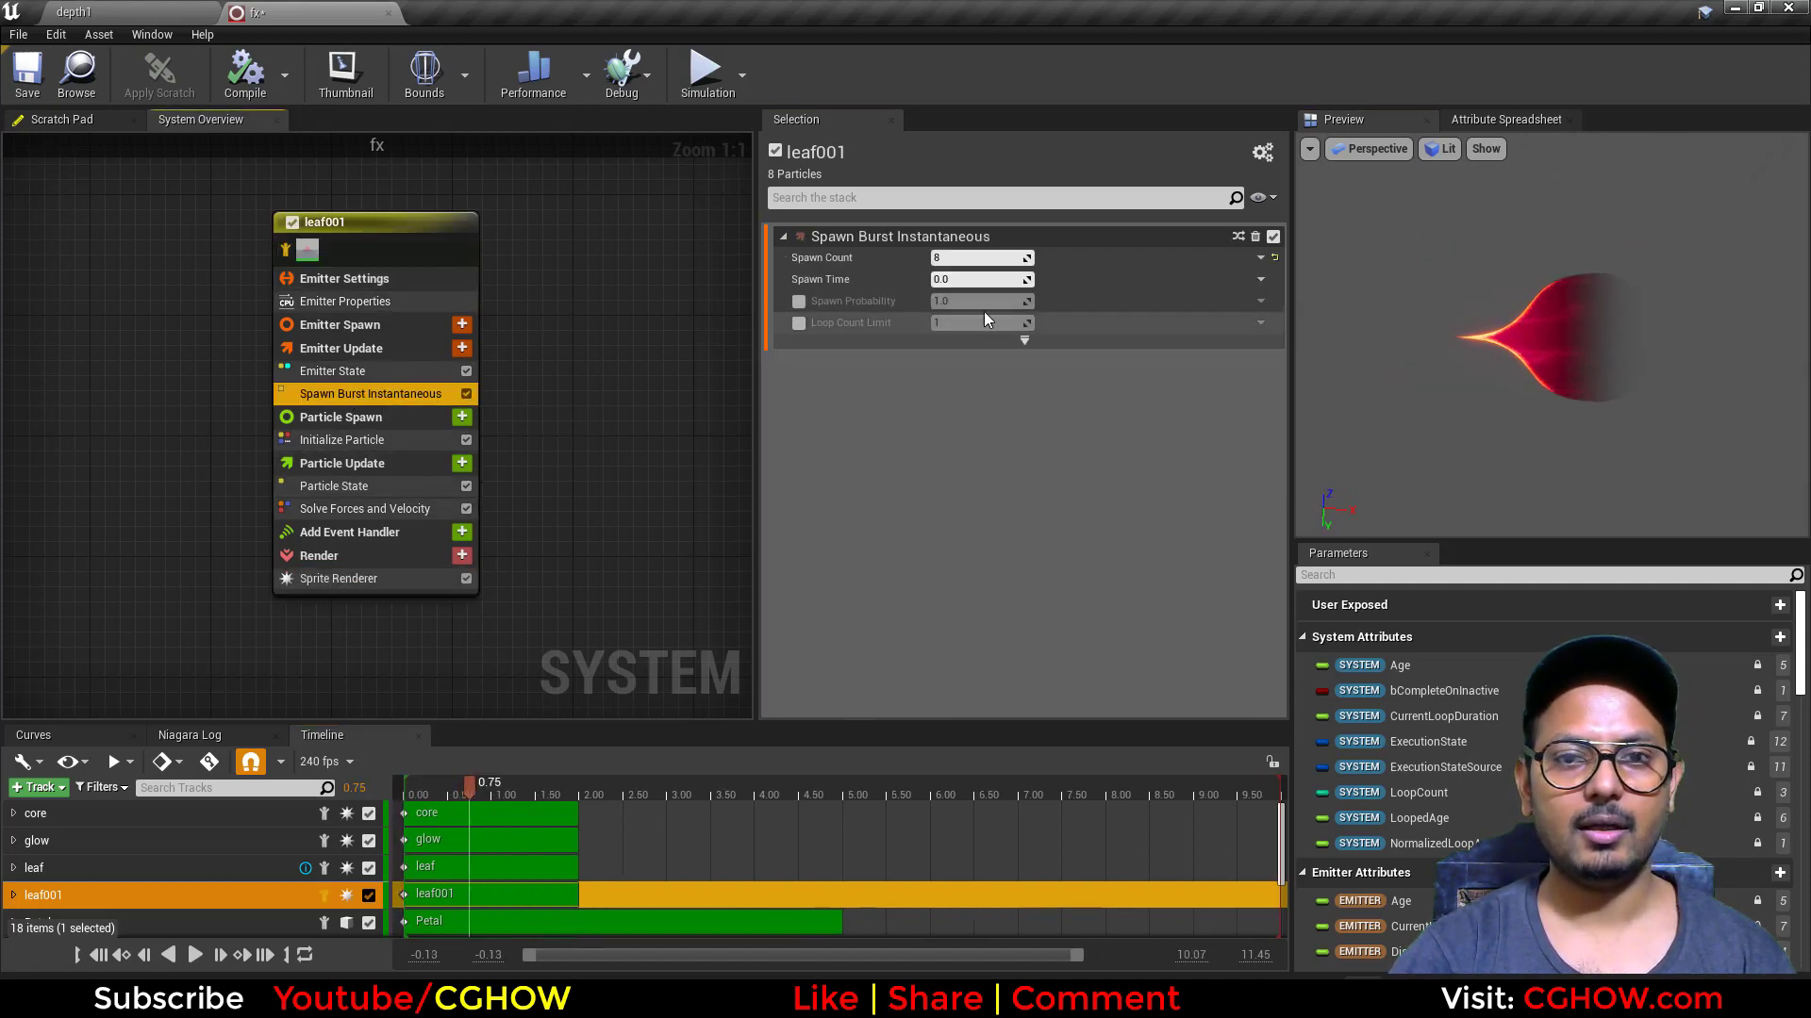
left_click(994, 258)
type("1")
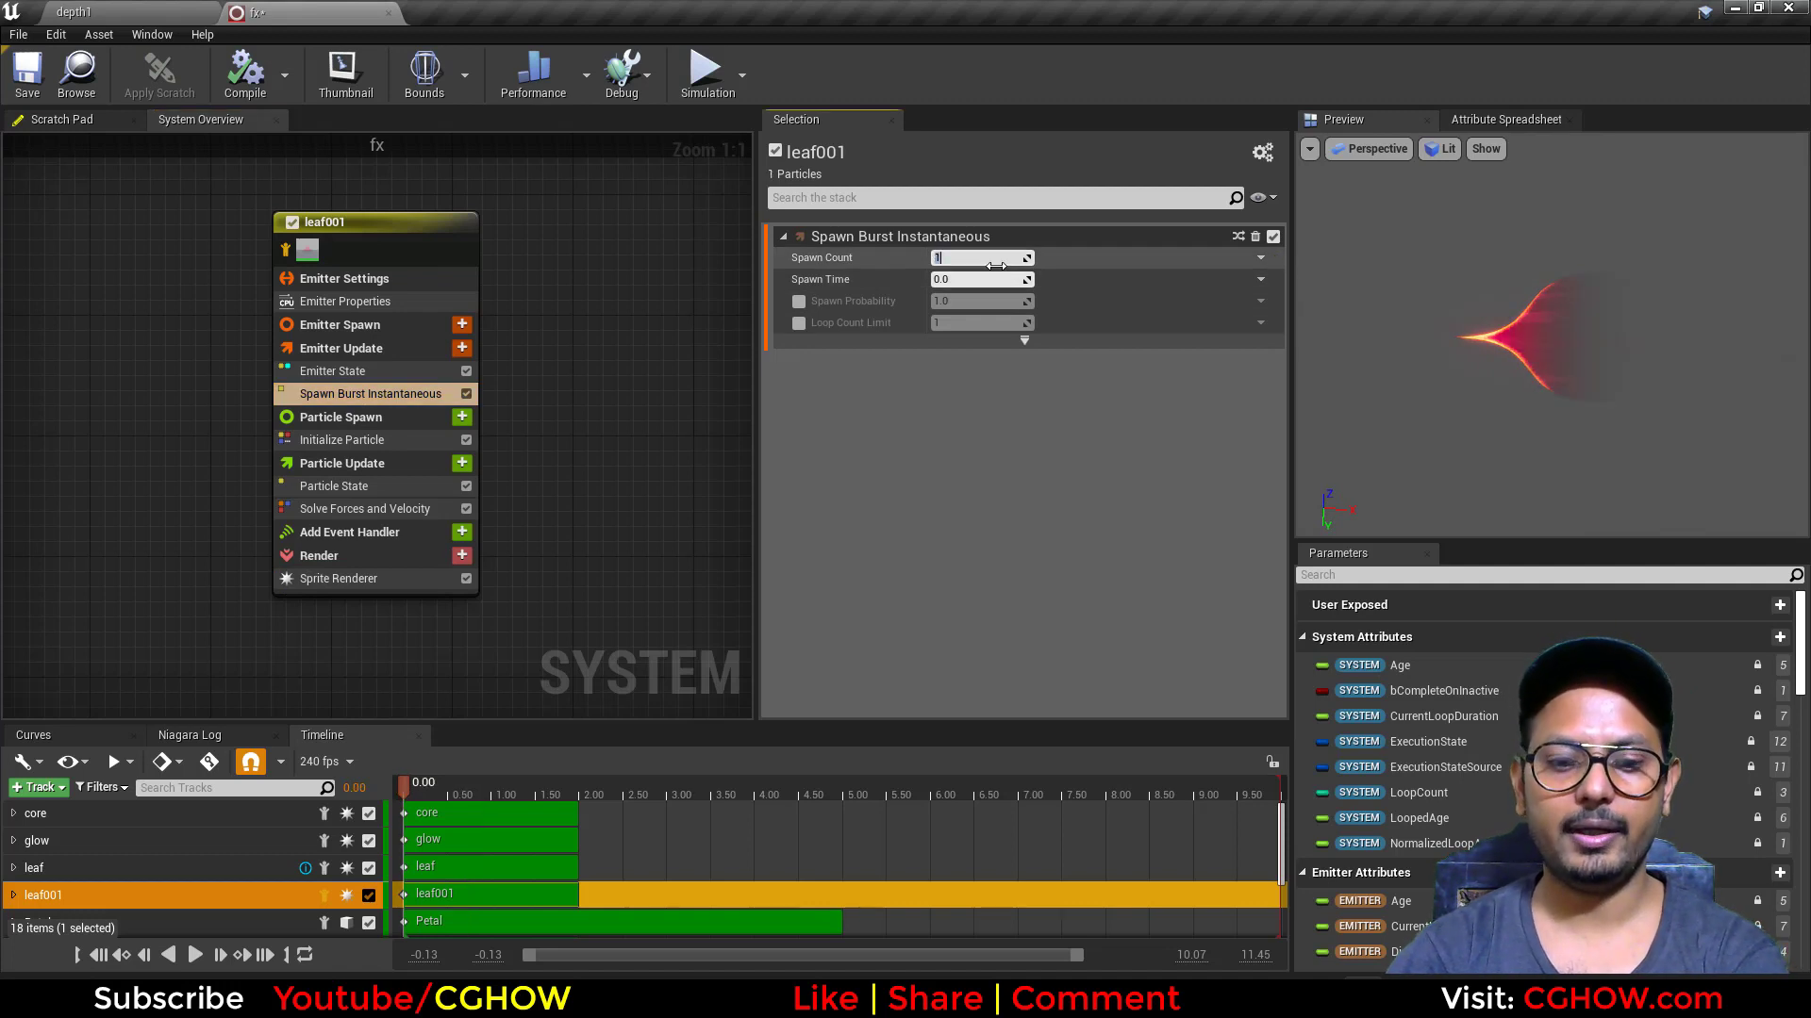
type("8")
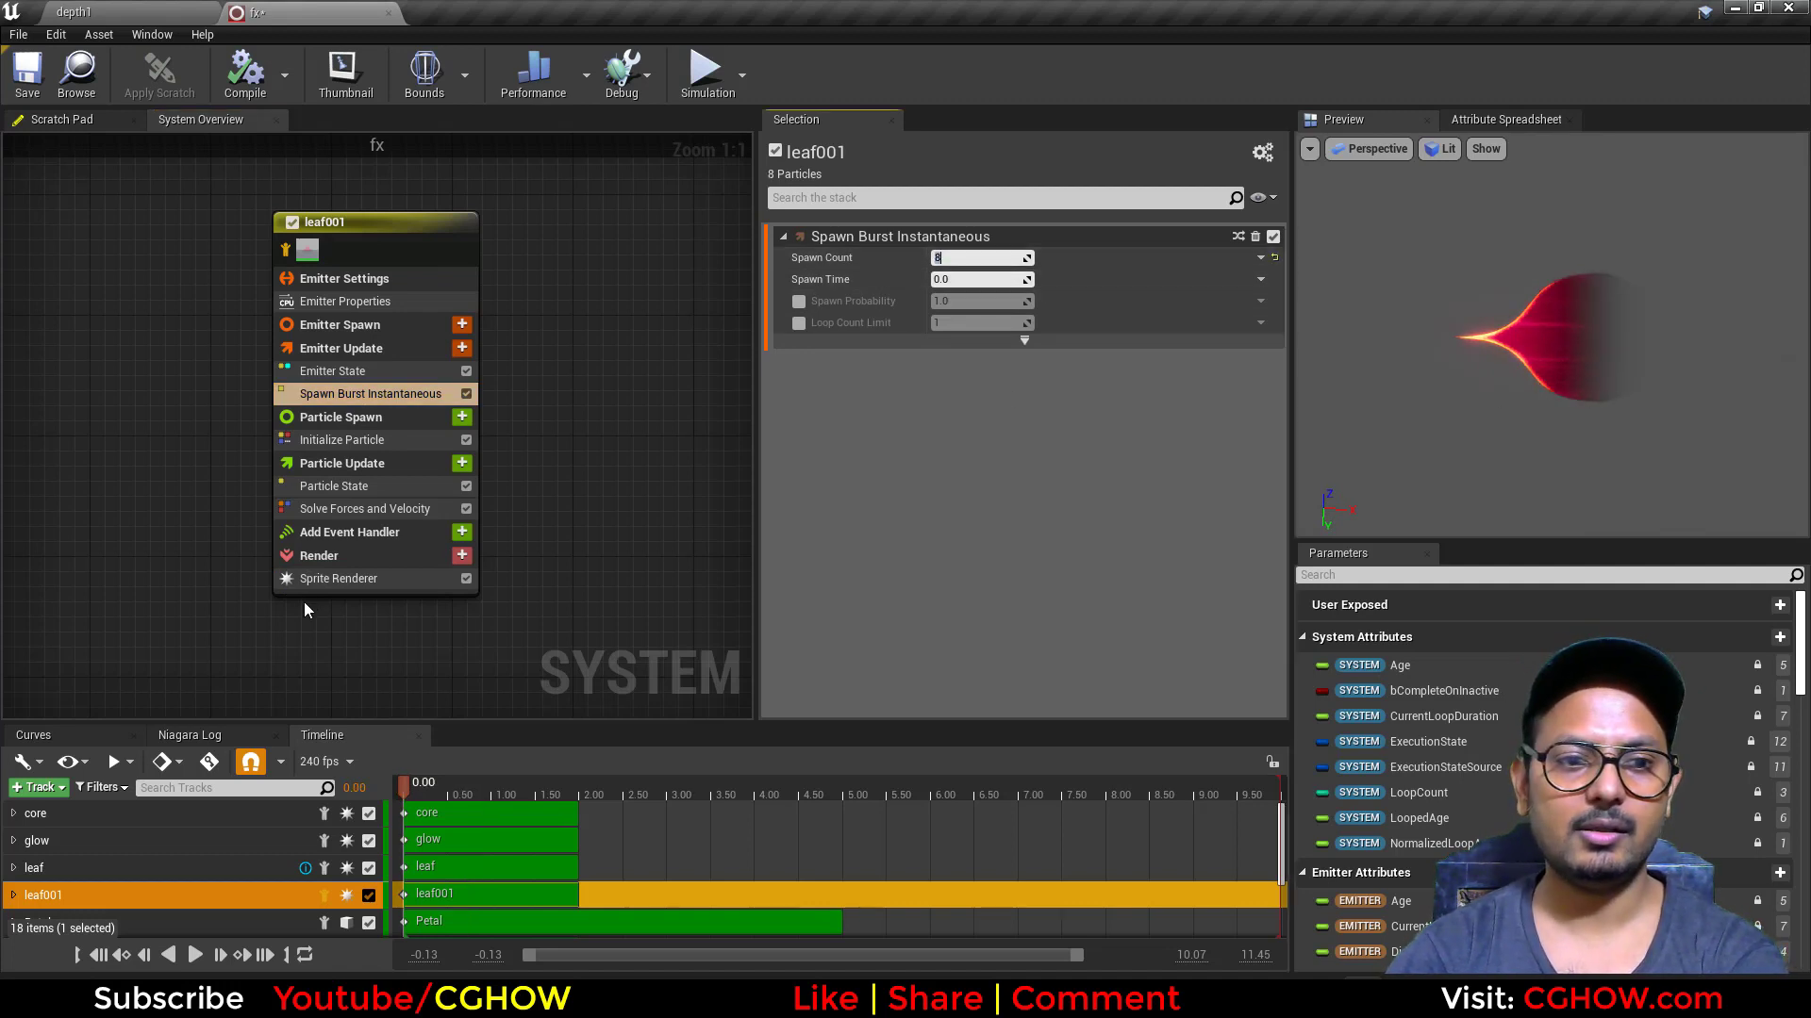
Step: Set leaf001's Sprite Renderer to Custom Alignment with the Face Camera Position facing mode
left_click(385, 578)
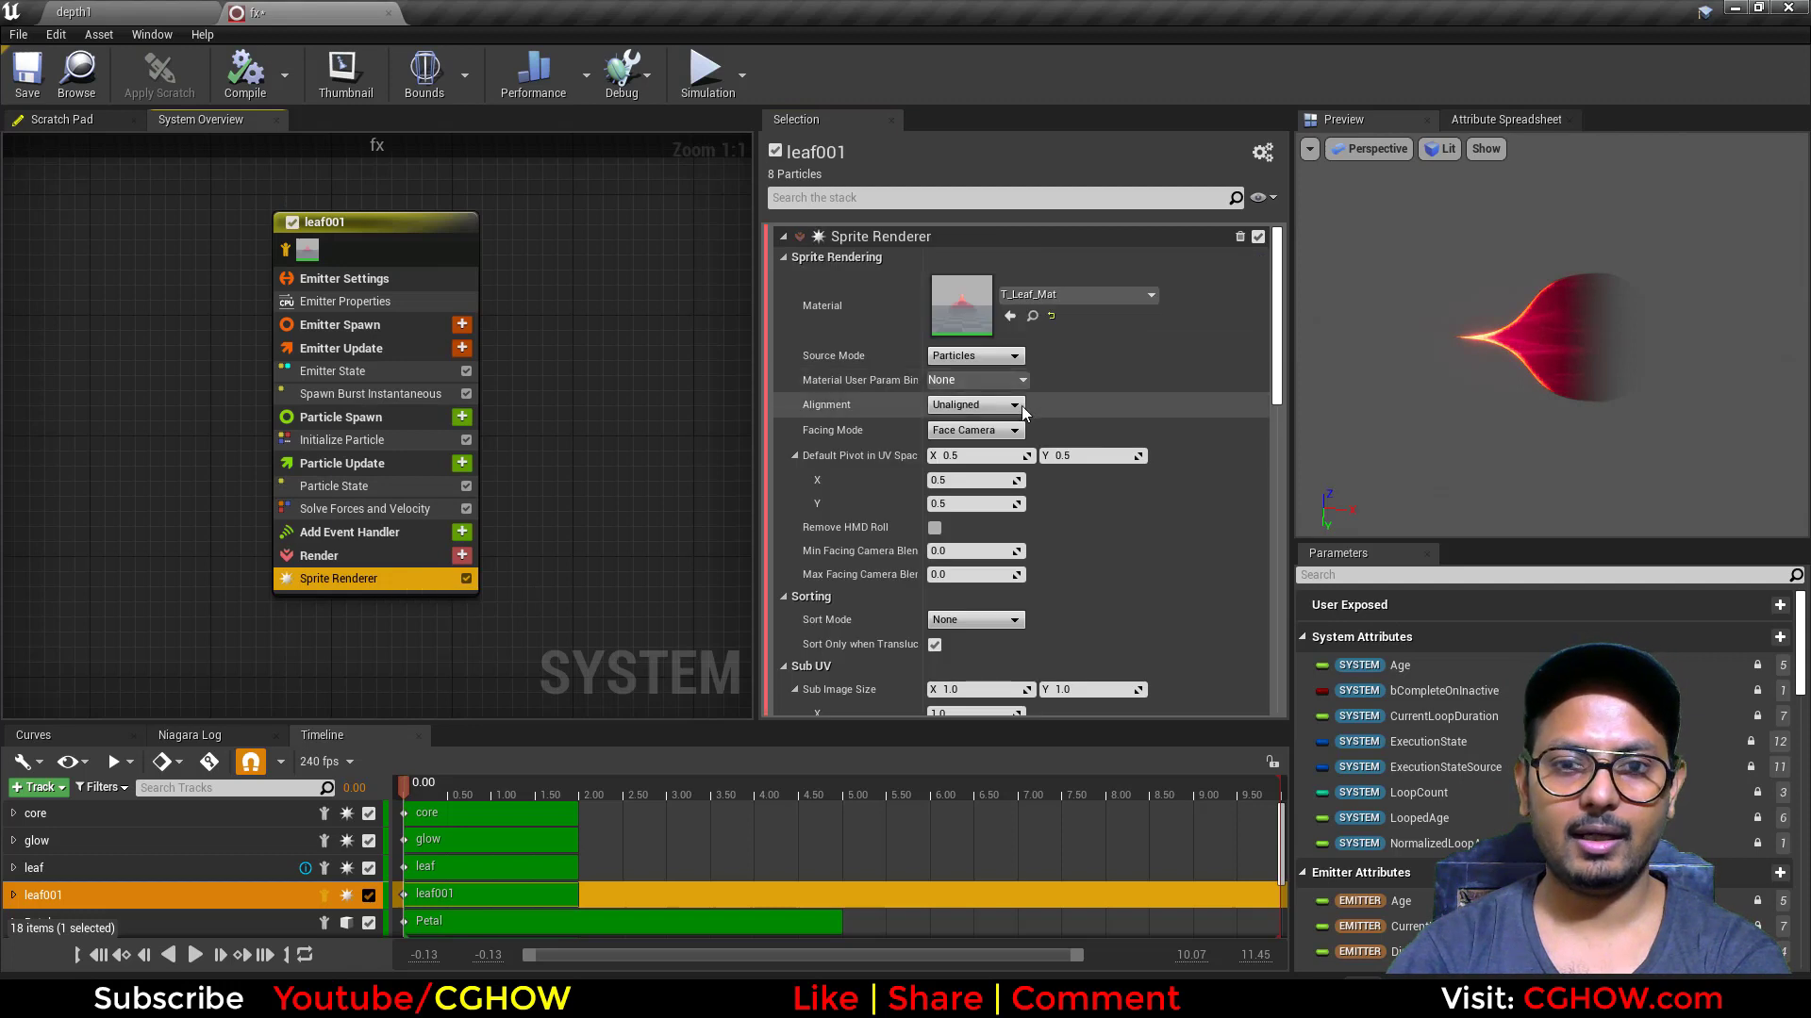
left_click(1014, 405)
left_click(977, 447)
left_click(990, 431)
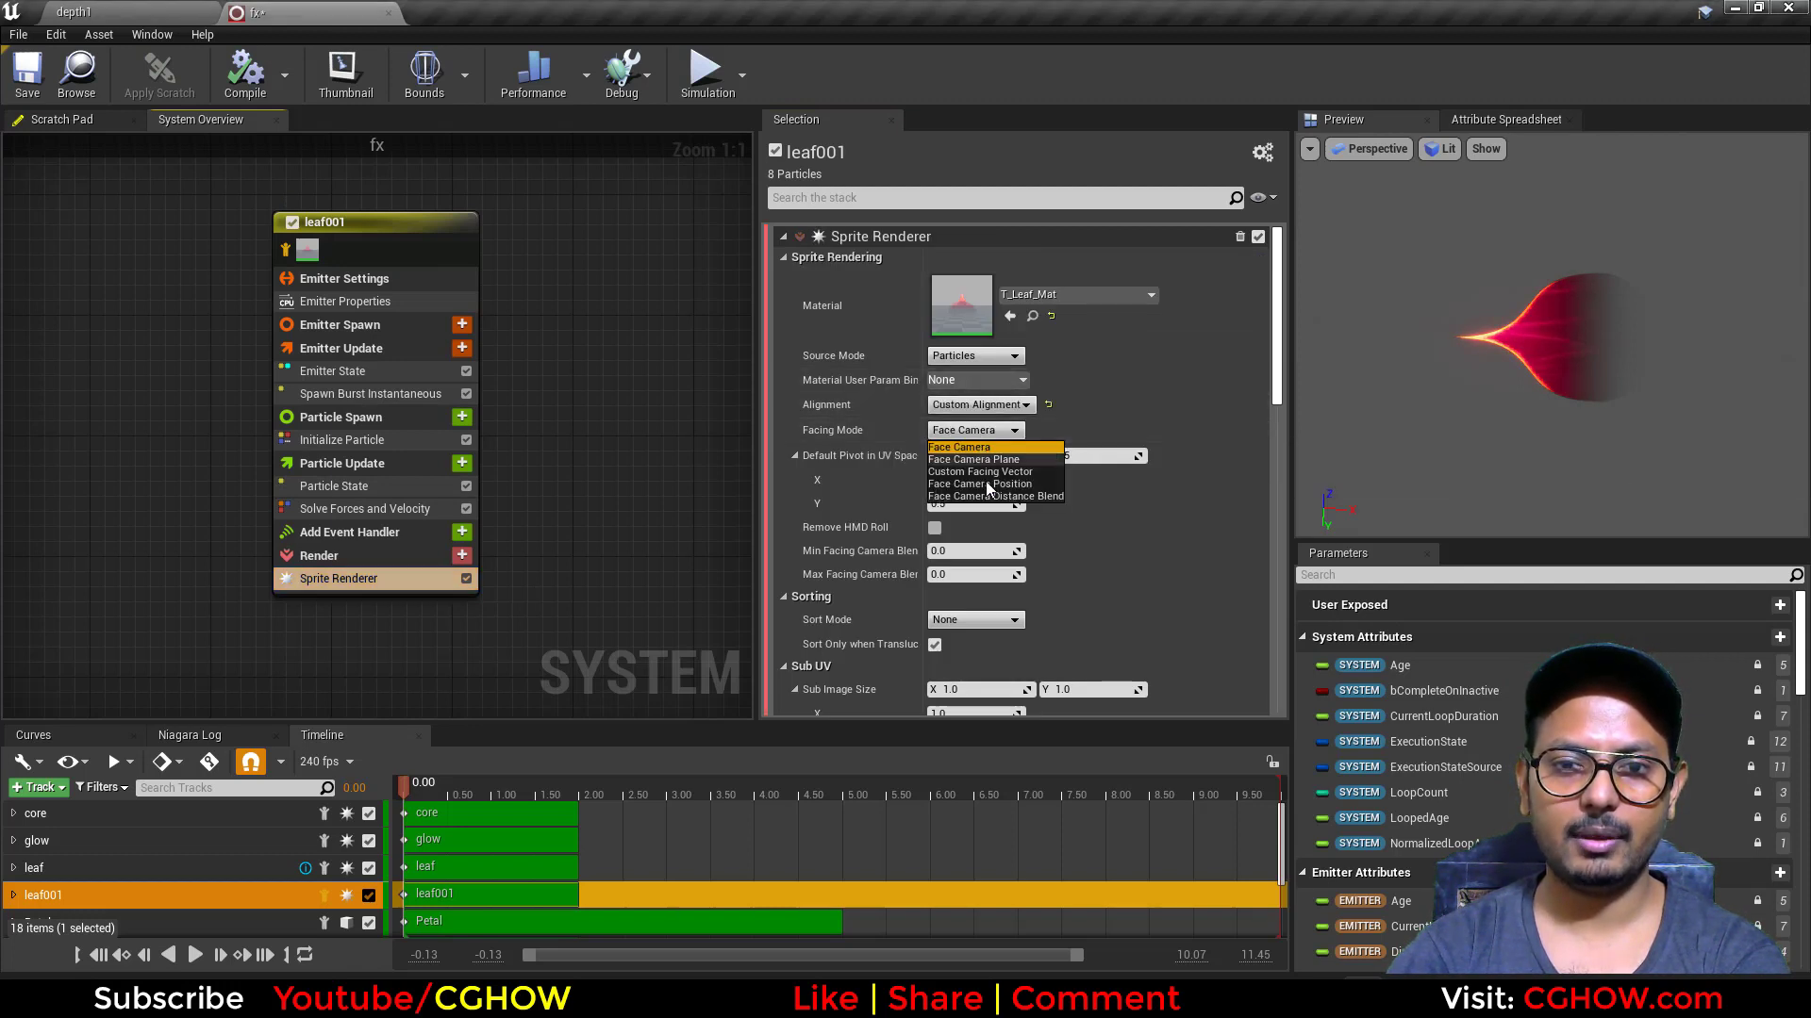
left_click(986, 483)
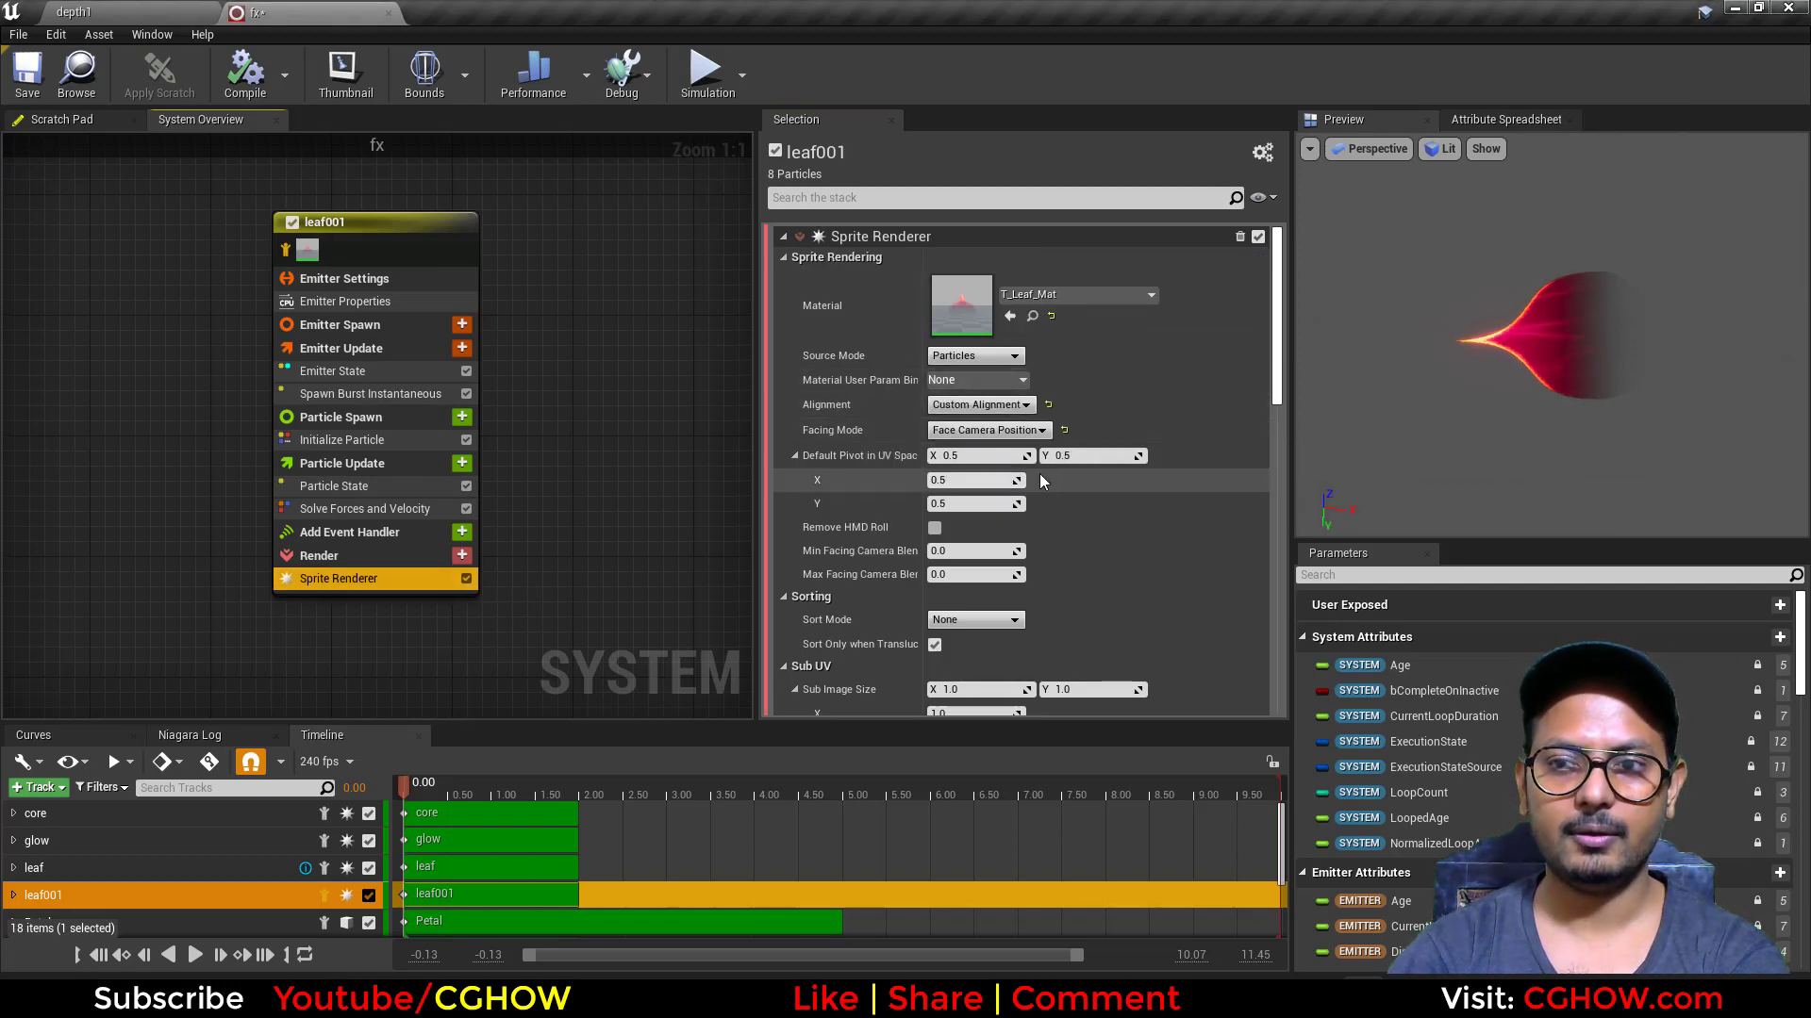
Step: Add a Torus Location module to leaf001's Particle Spawn group and set its Large Radius to 500
left_click(461, 417)
type("tor")
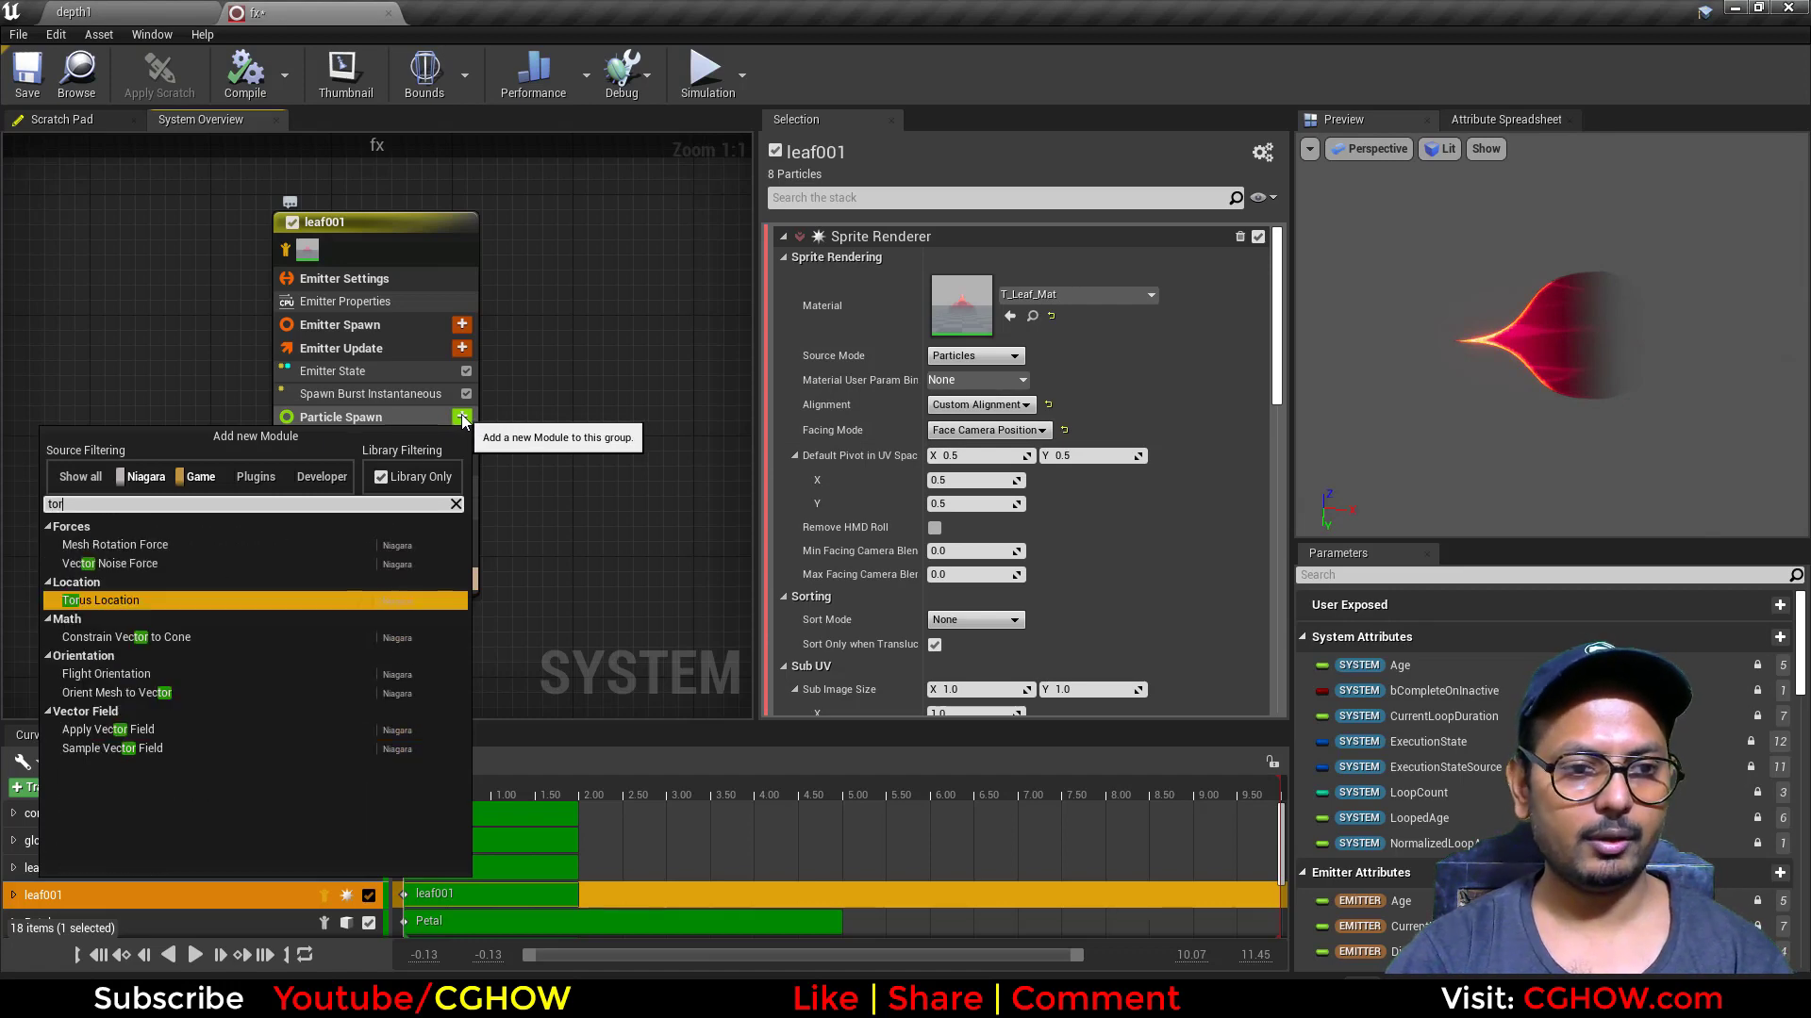
left_click(129, 605)
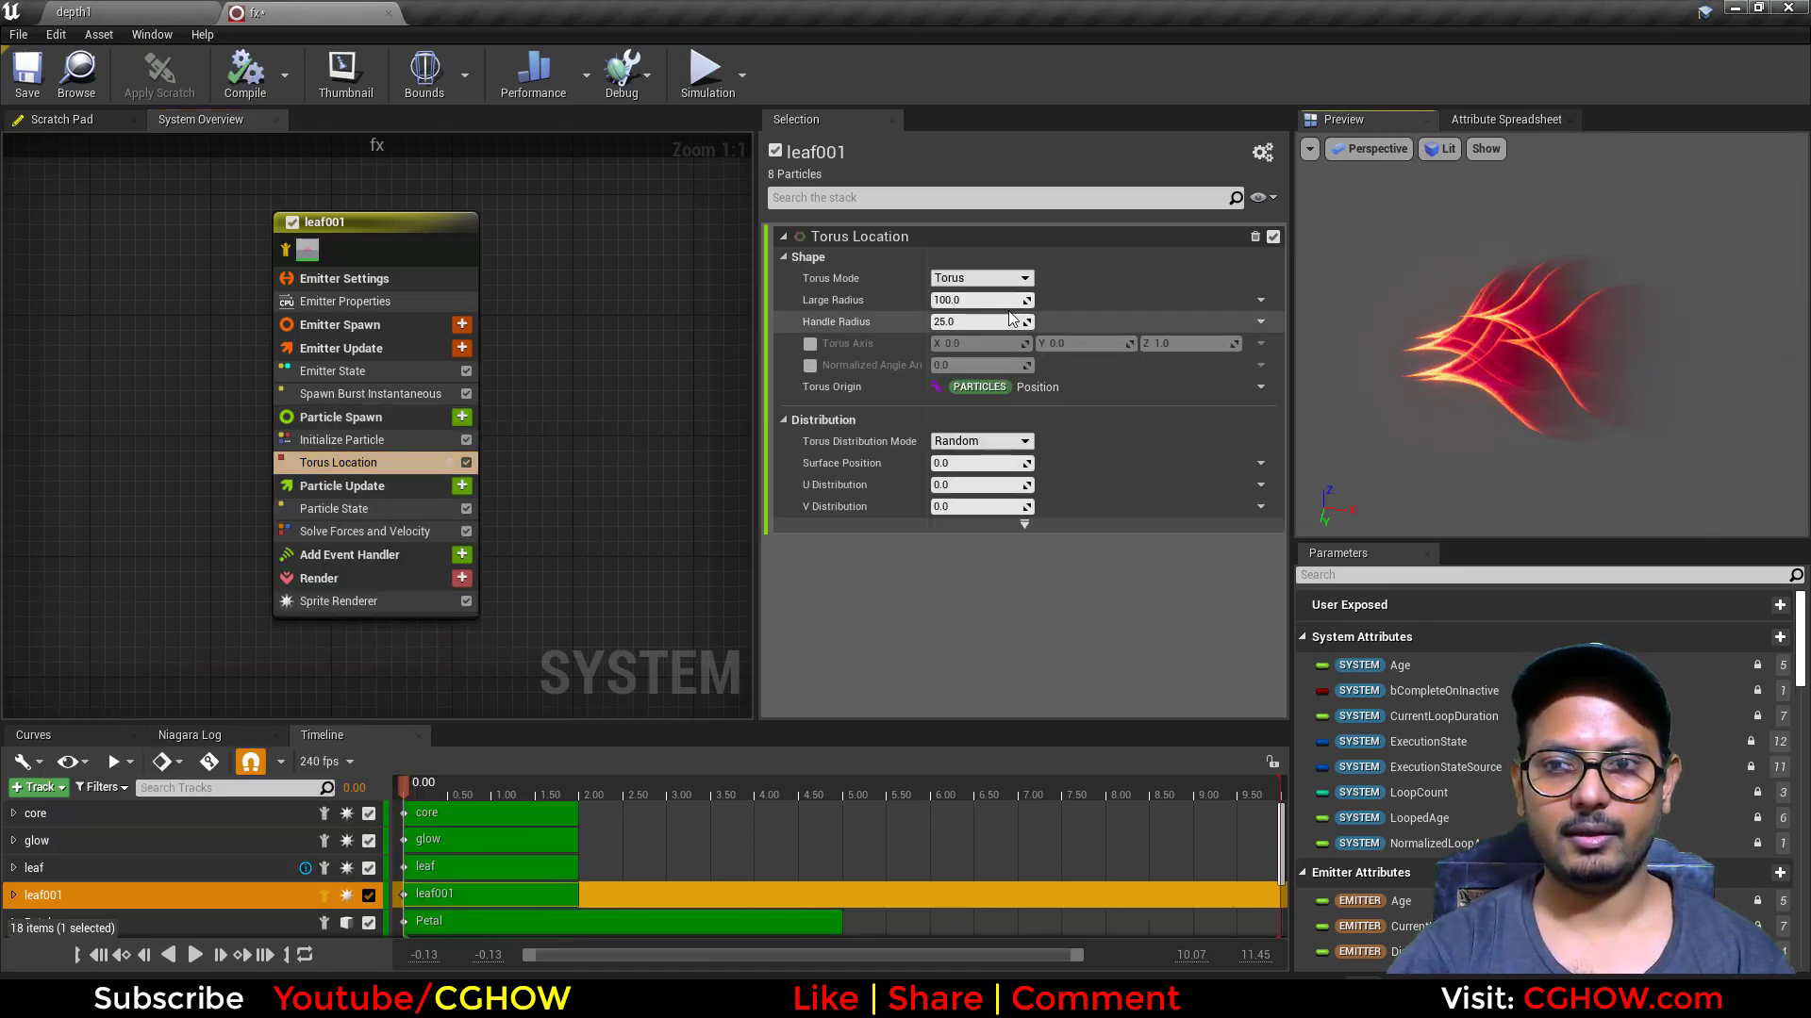
type("500")
key("Return")
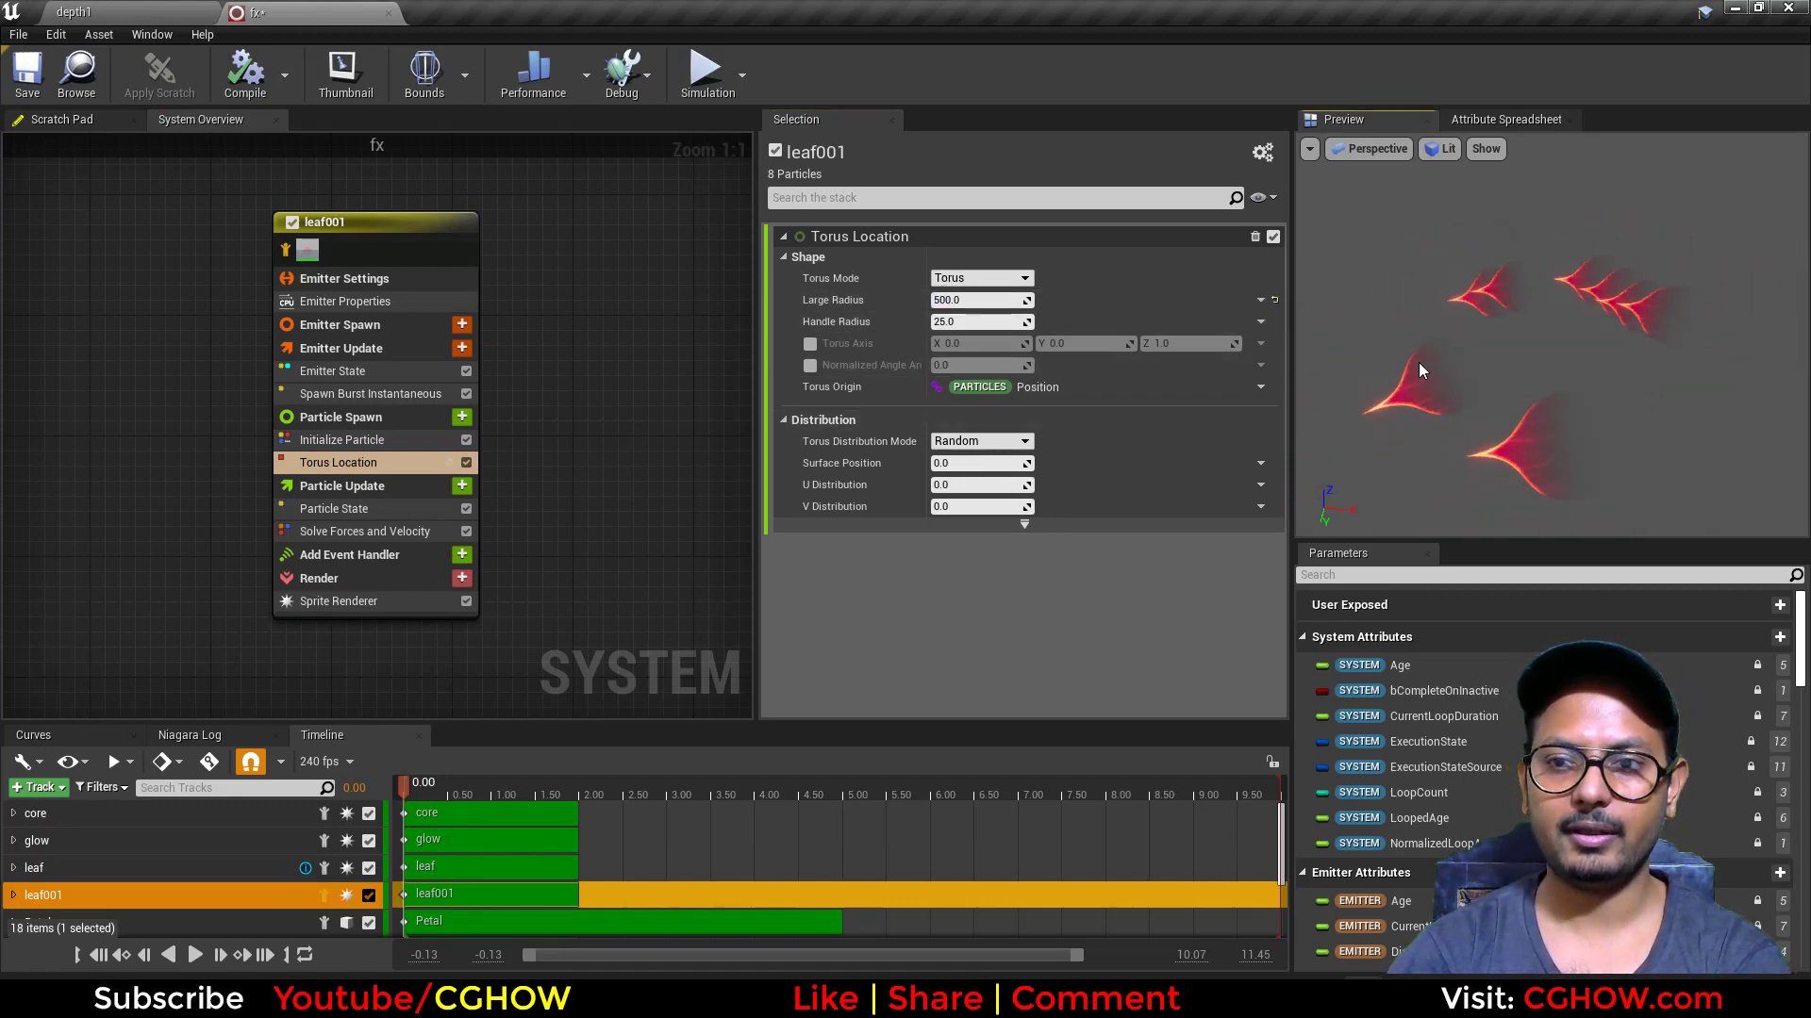
Step: Set the Torus Distribution Mode to Direct and drive U Position with Return Normalized Exec Index
left_click(951, 470)
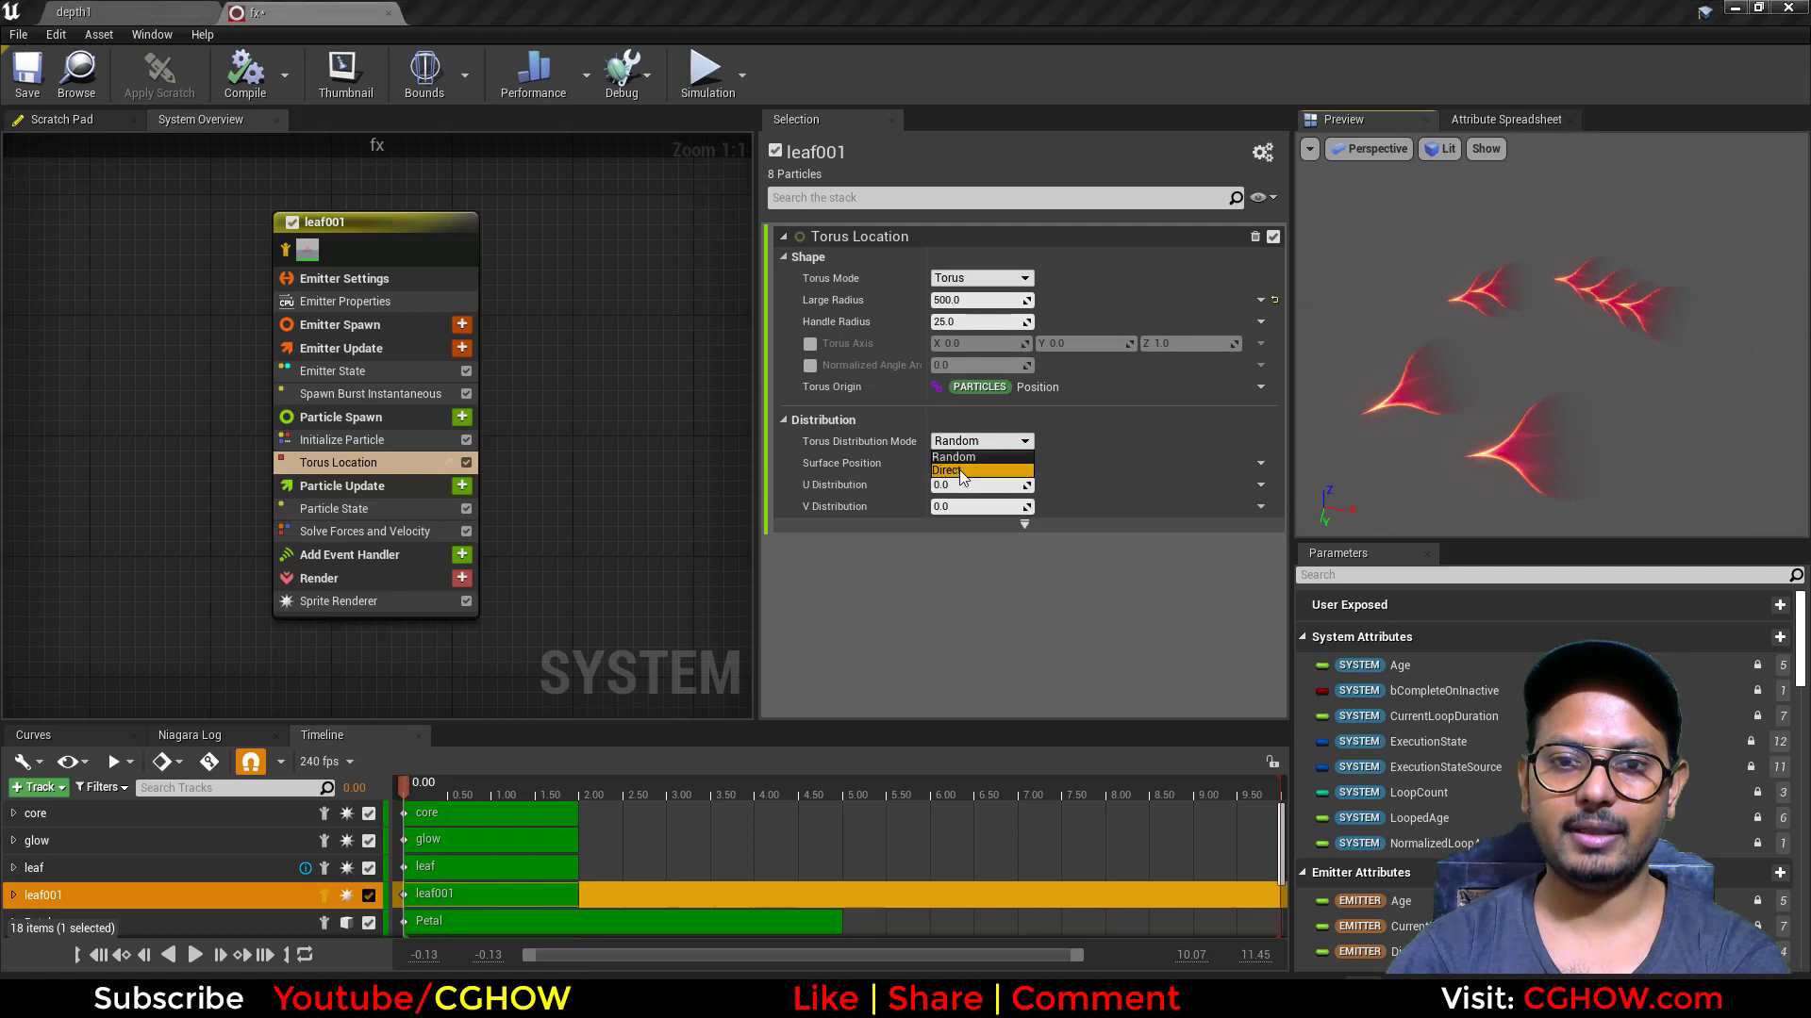
left_click(1261, 487)
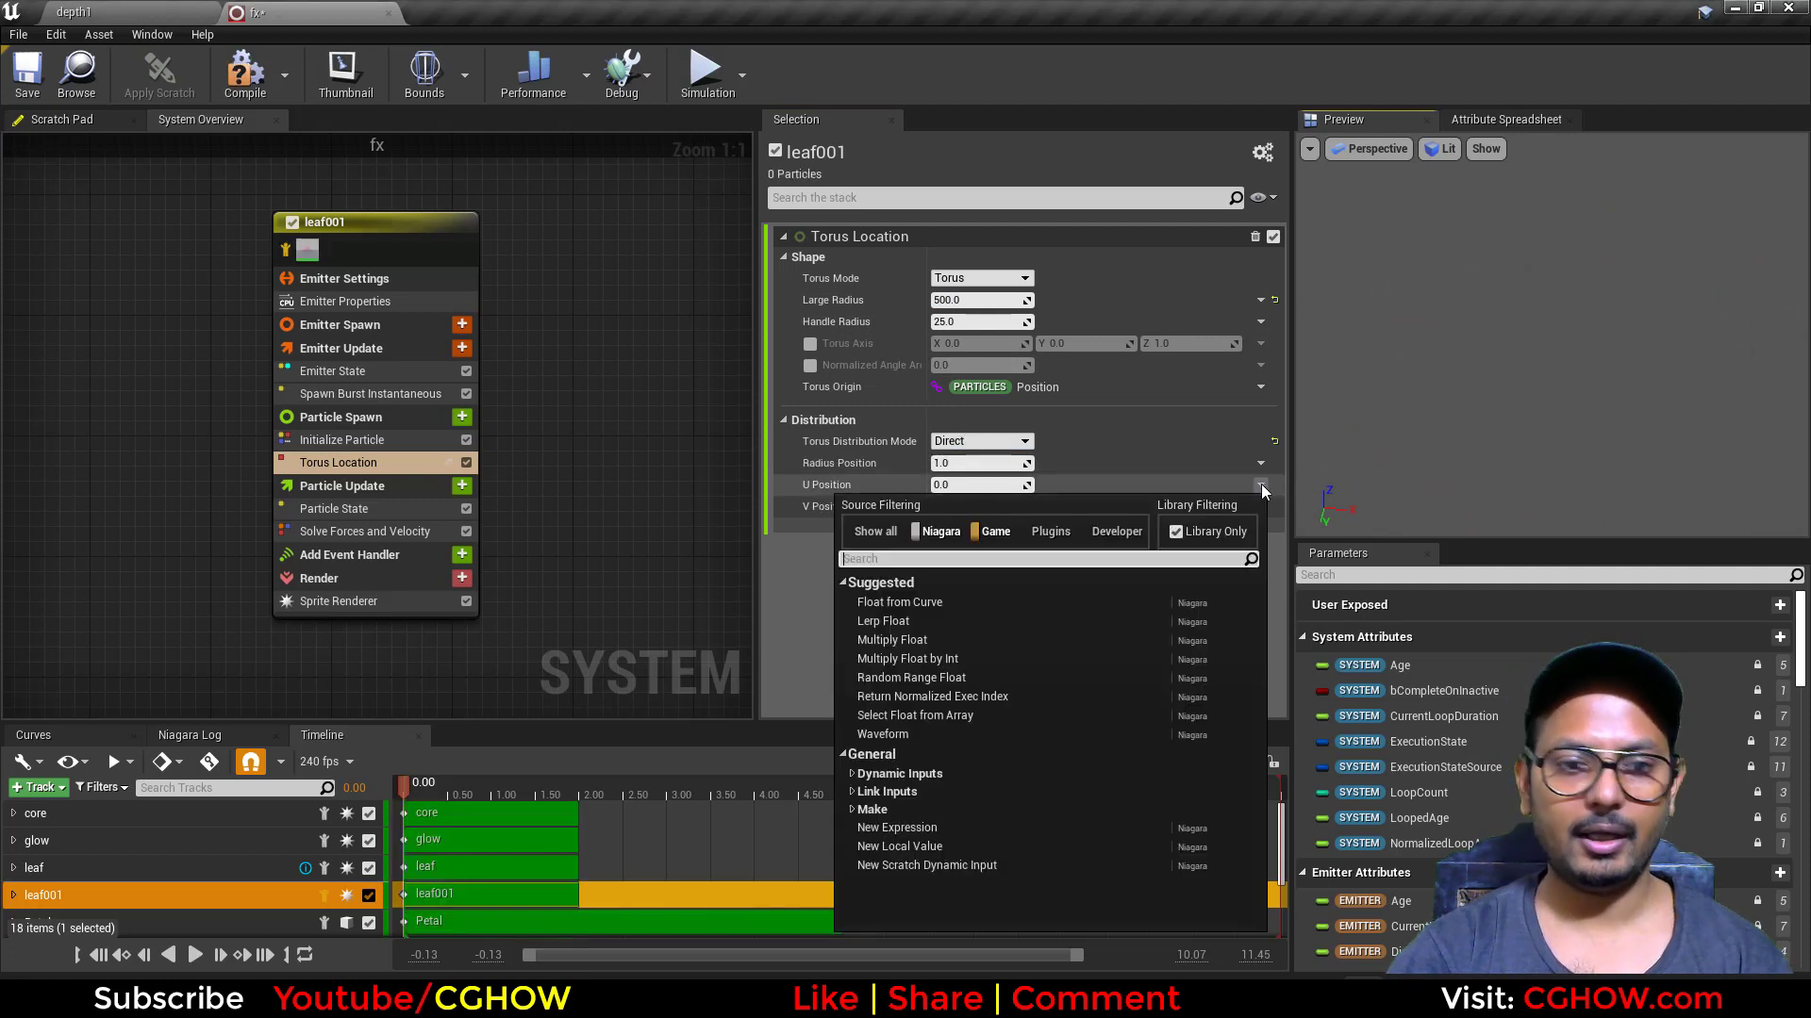
type("exe")
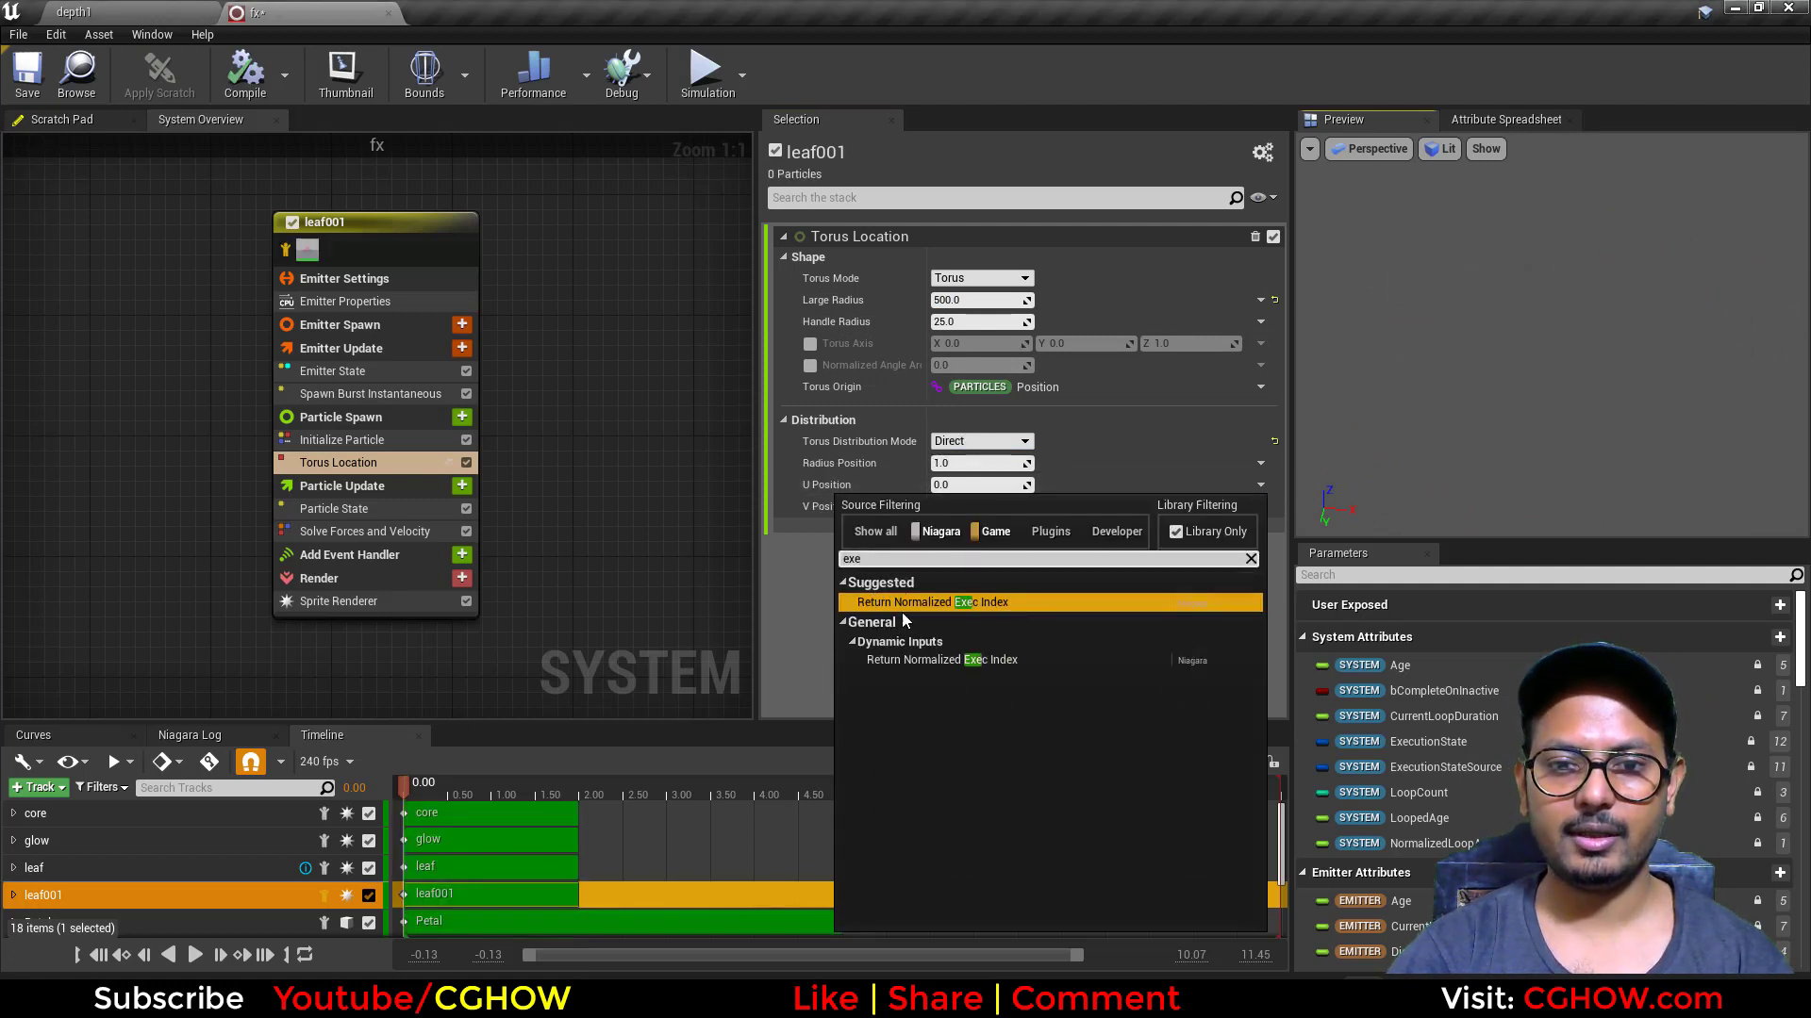
left_click(939, 607)
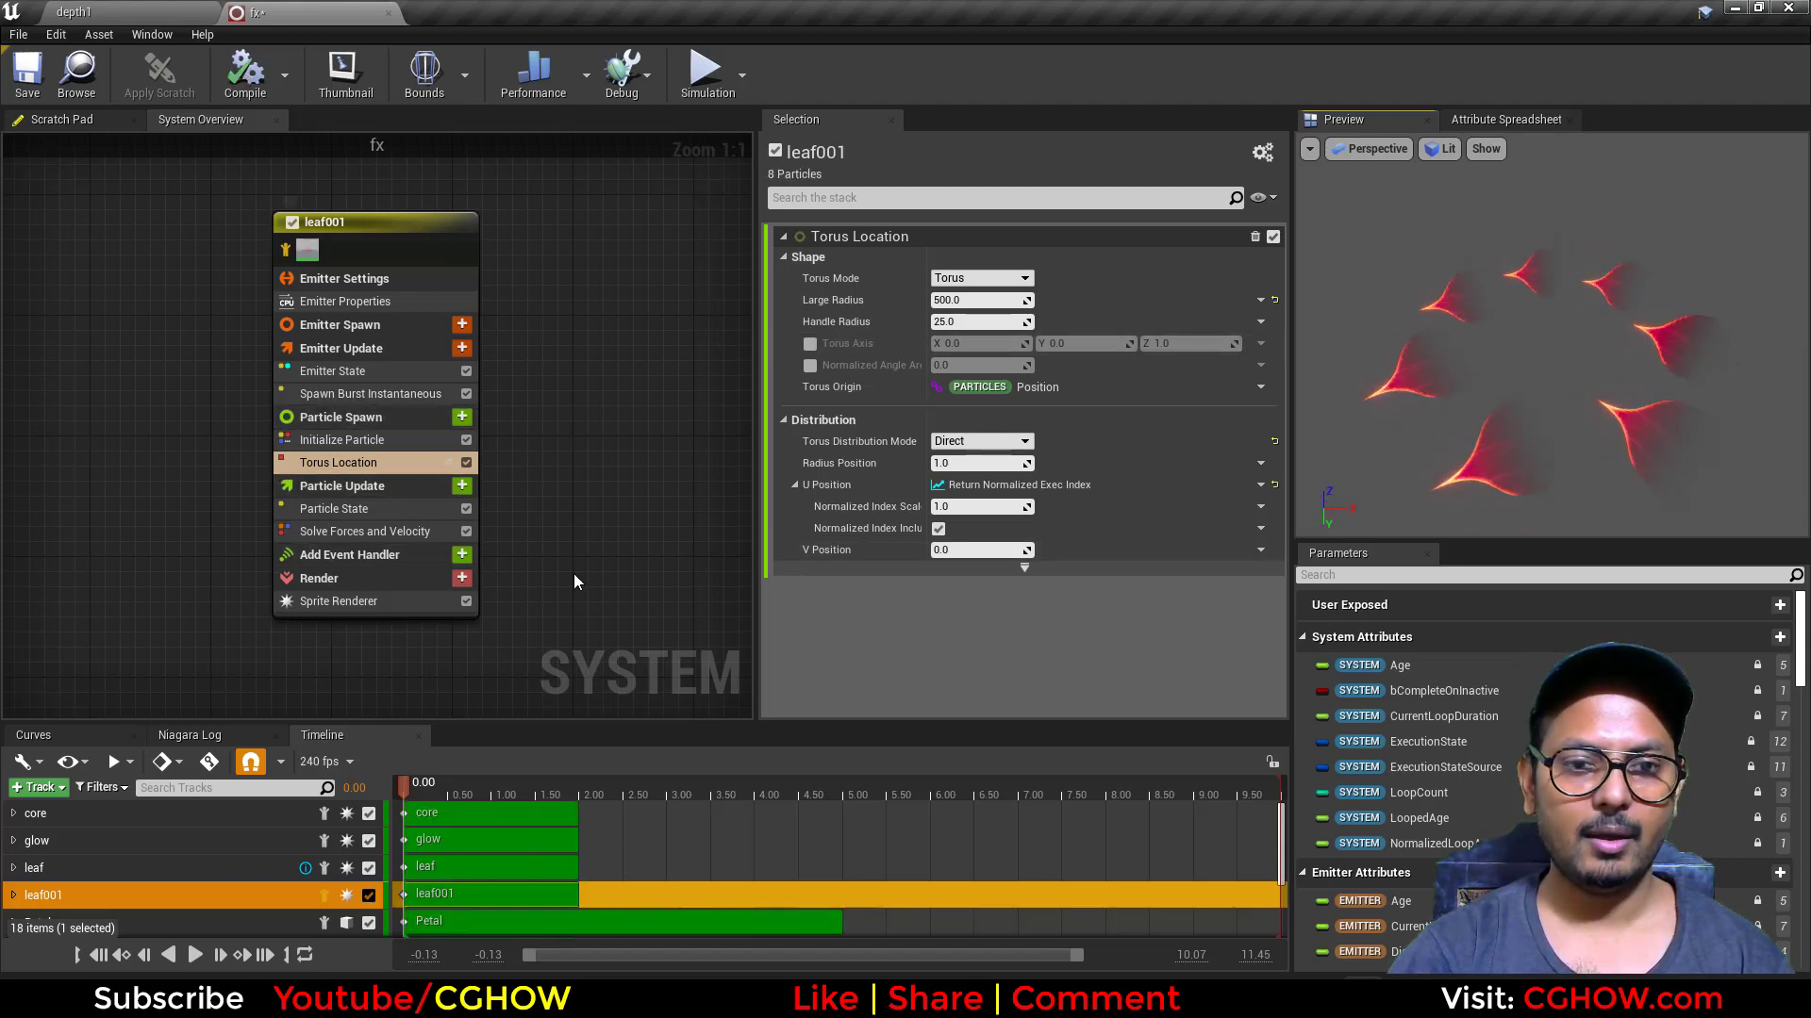
Step: Check leaf001's Sprite Renderer settings and add an Align Sprite to Mesh Orientation module to Particle Spawn
left_click(356, 602)
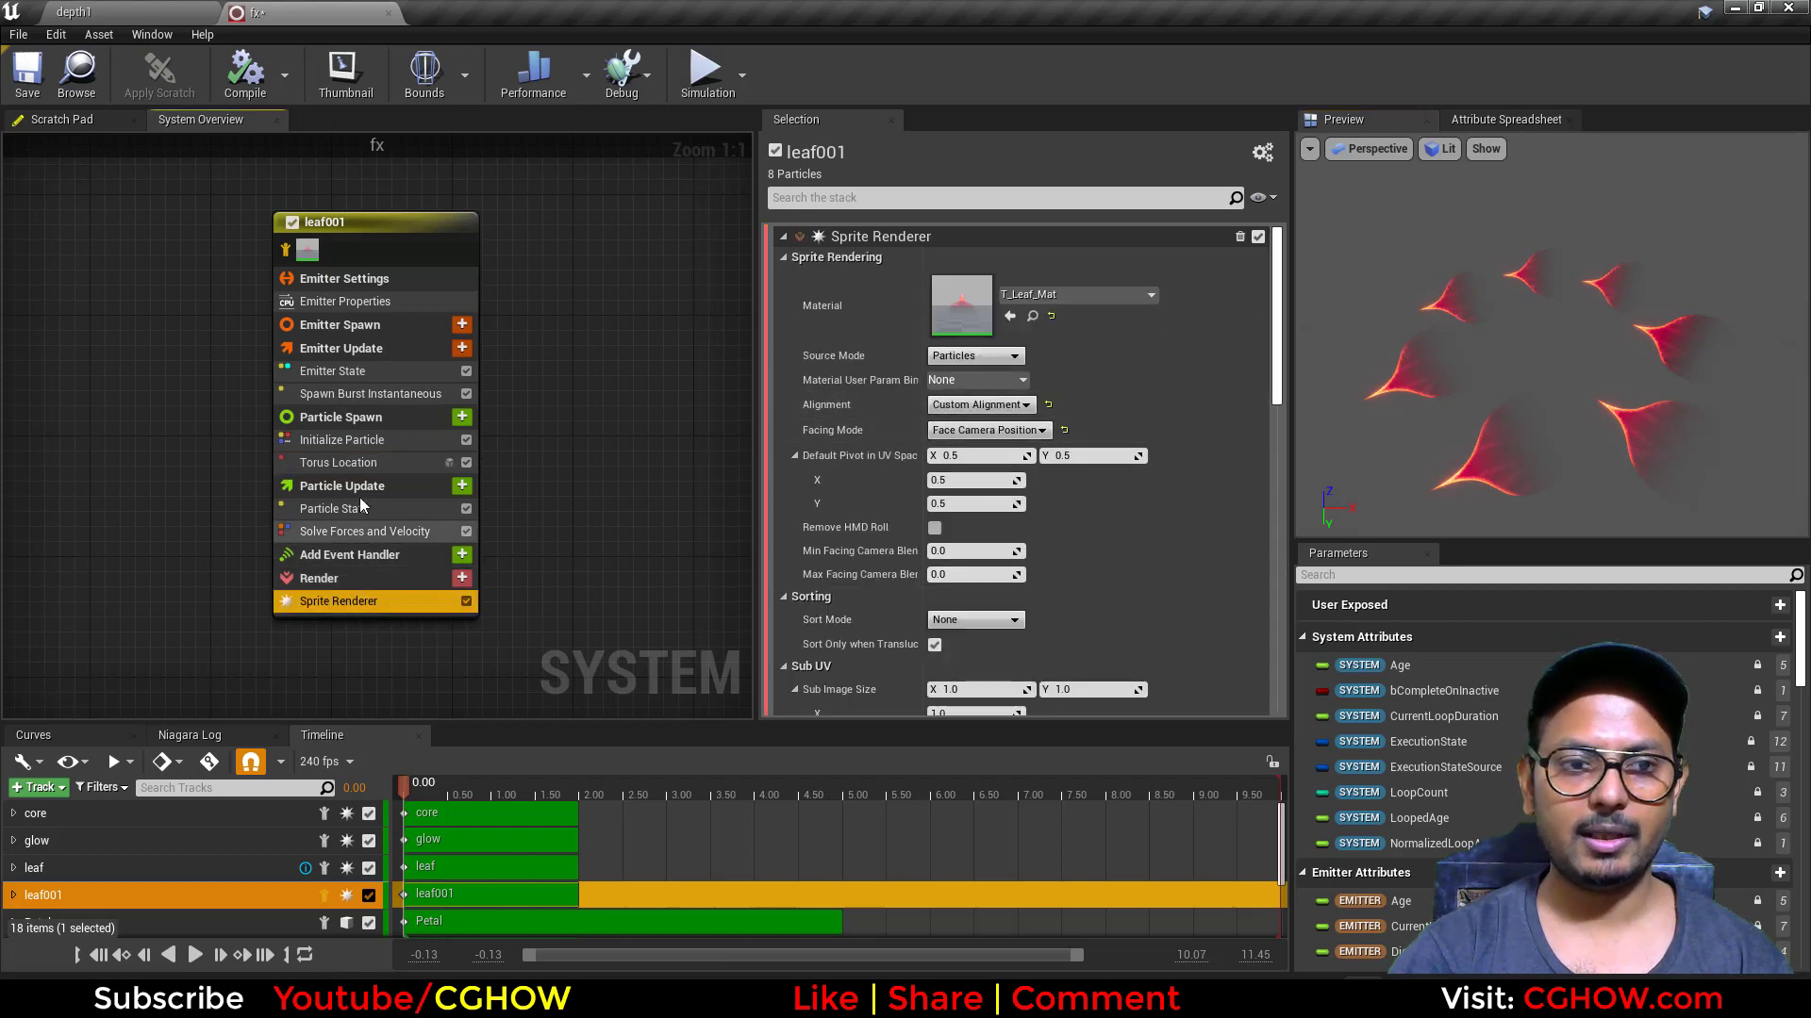
left_click(461, 418)
type("ali")
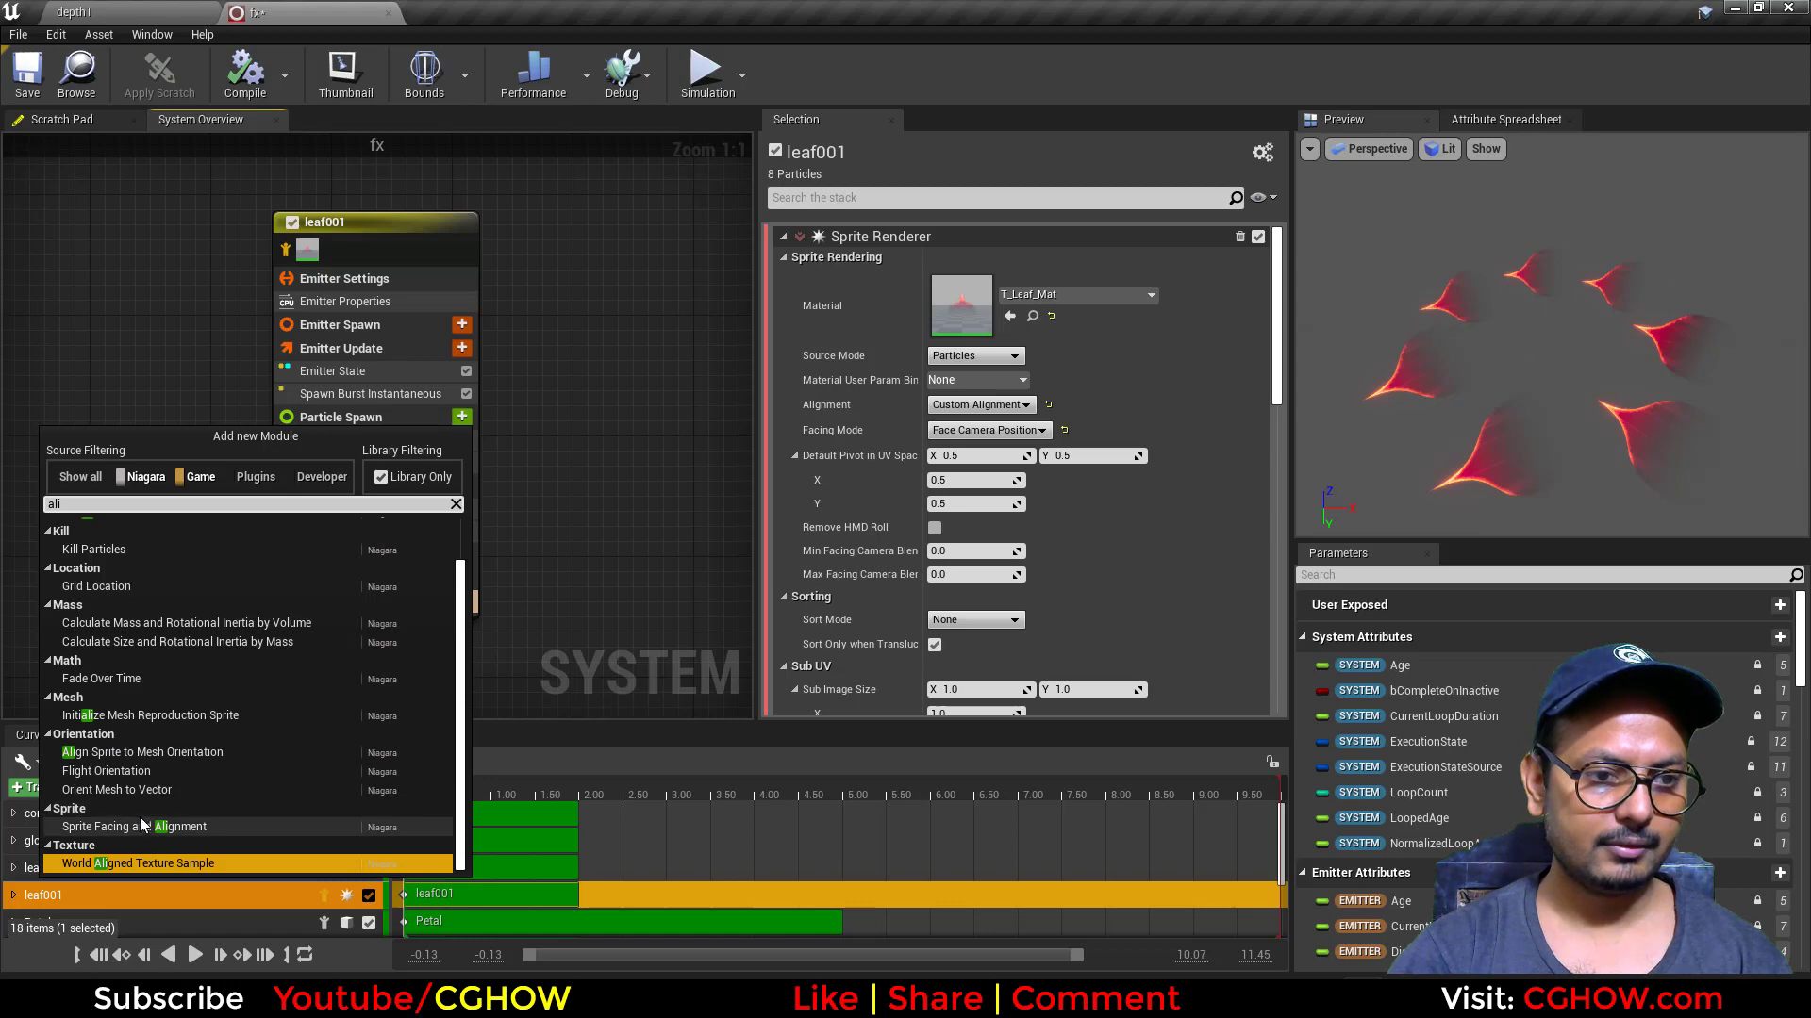
left_click(137, 752)
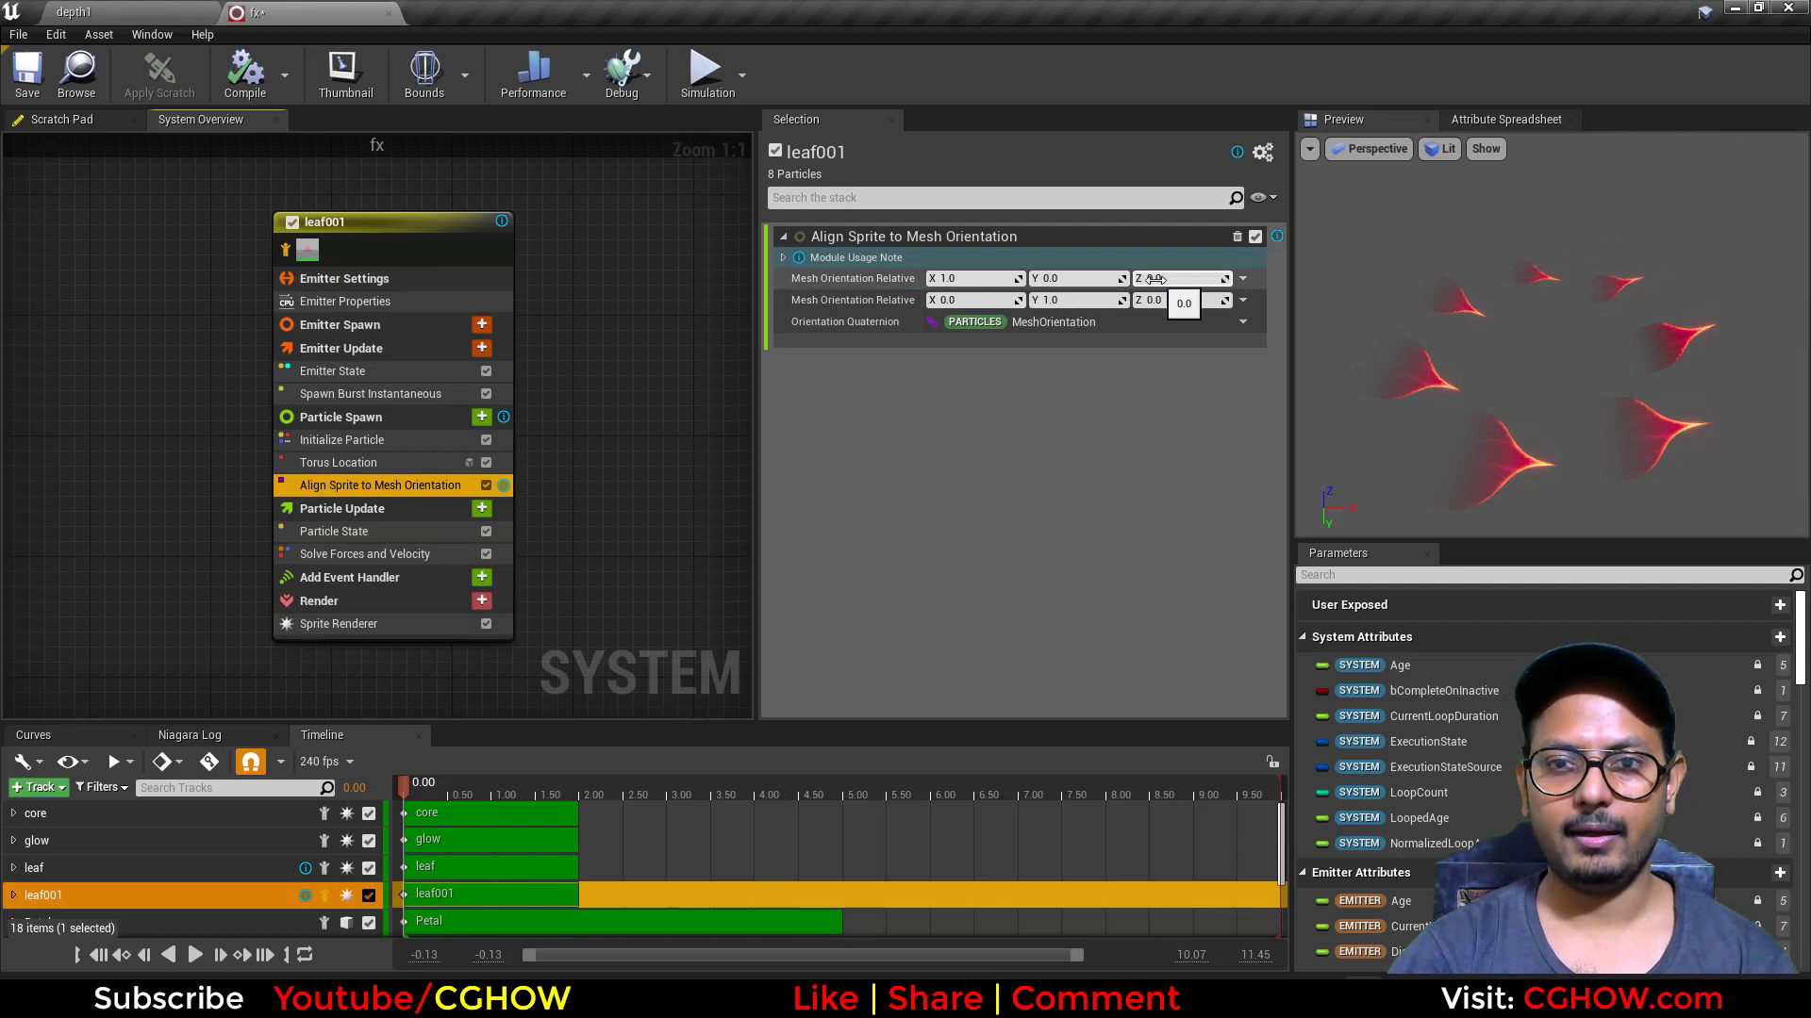
Step: Set the first relative mesh orientation vector to 0, 0, 1 and the second to 1, 0, 0 in Align Sprite to Mesh Orientation
type("1")
key("Return")
left_click(1077, 301)
type("0")
key("Return")
left_click(976, 301)
type("1")
key("Return")
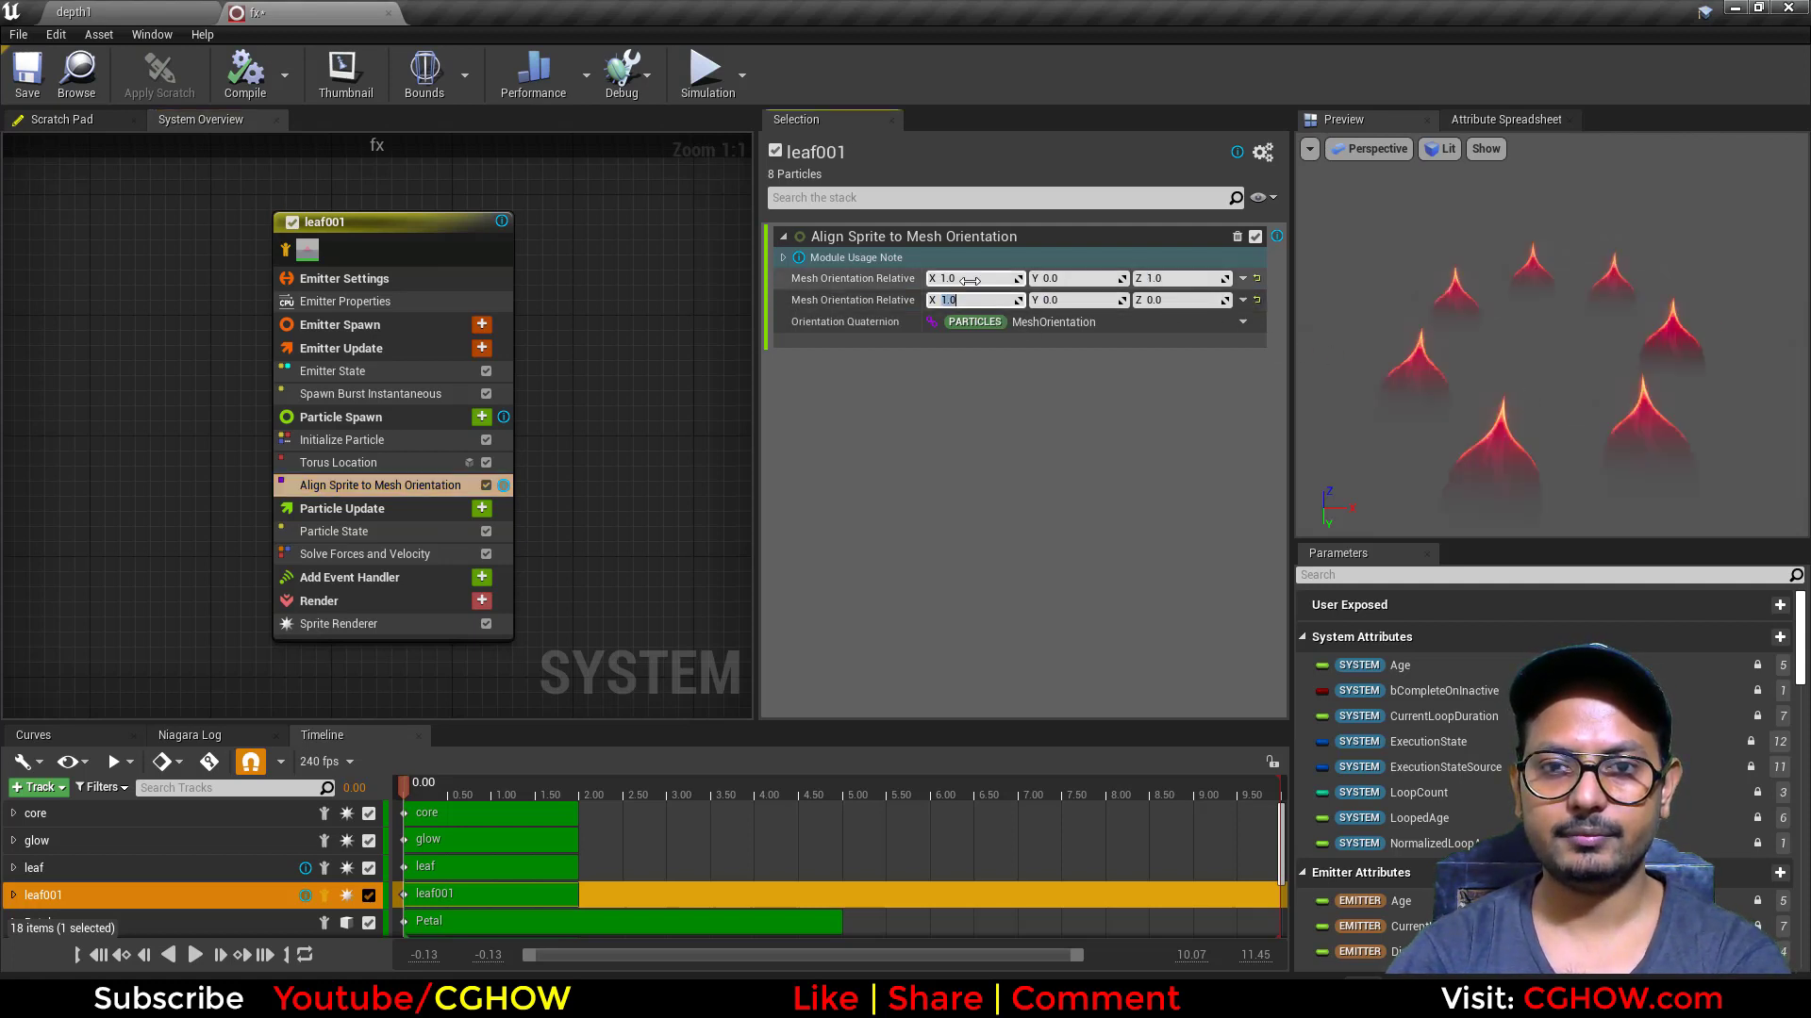
mouse_move(1429, 460)
left_mouse_down()
mouse_move(1457, 443)
mouse_move(1429, 459)
left_mouse_up()
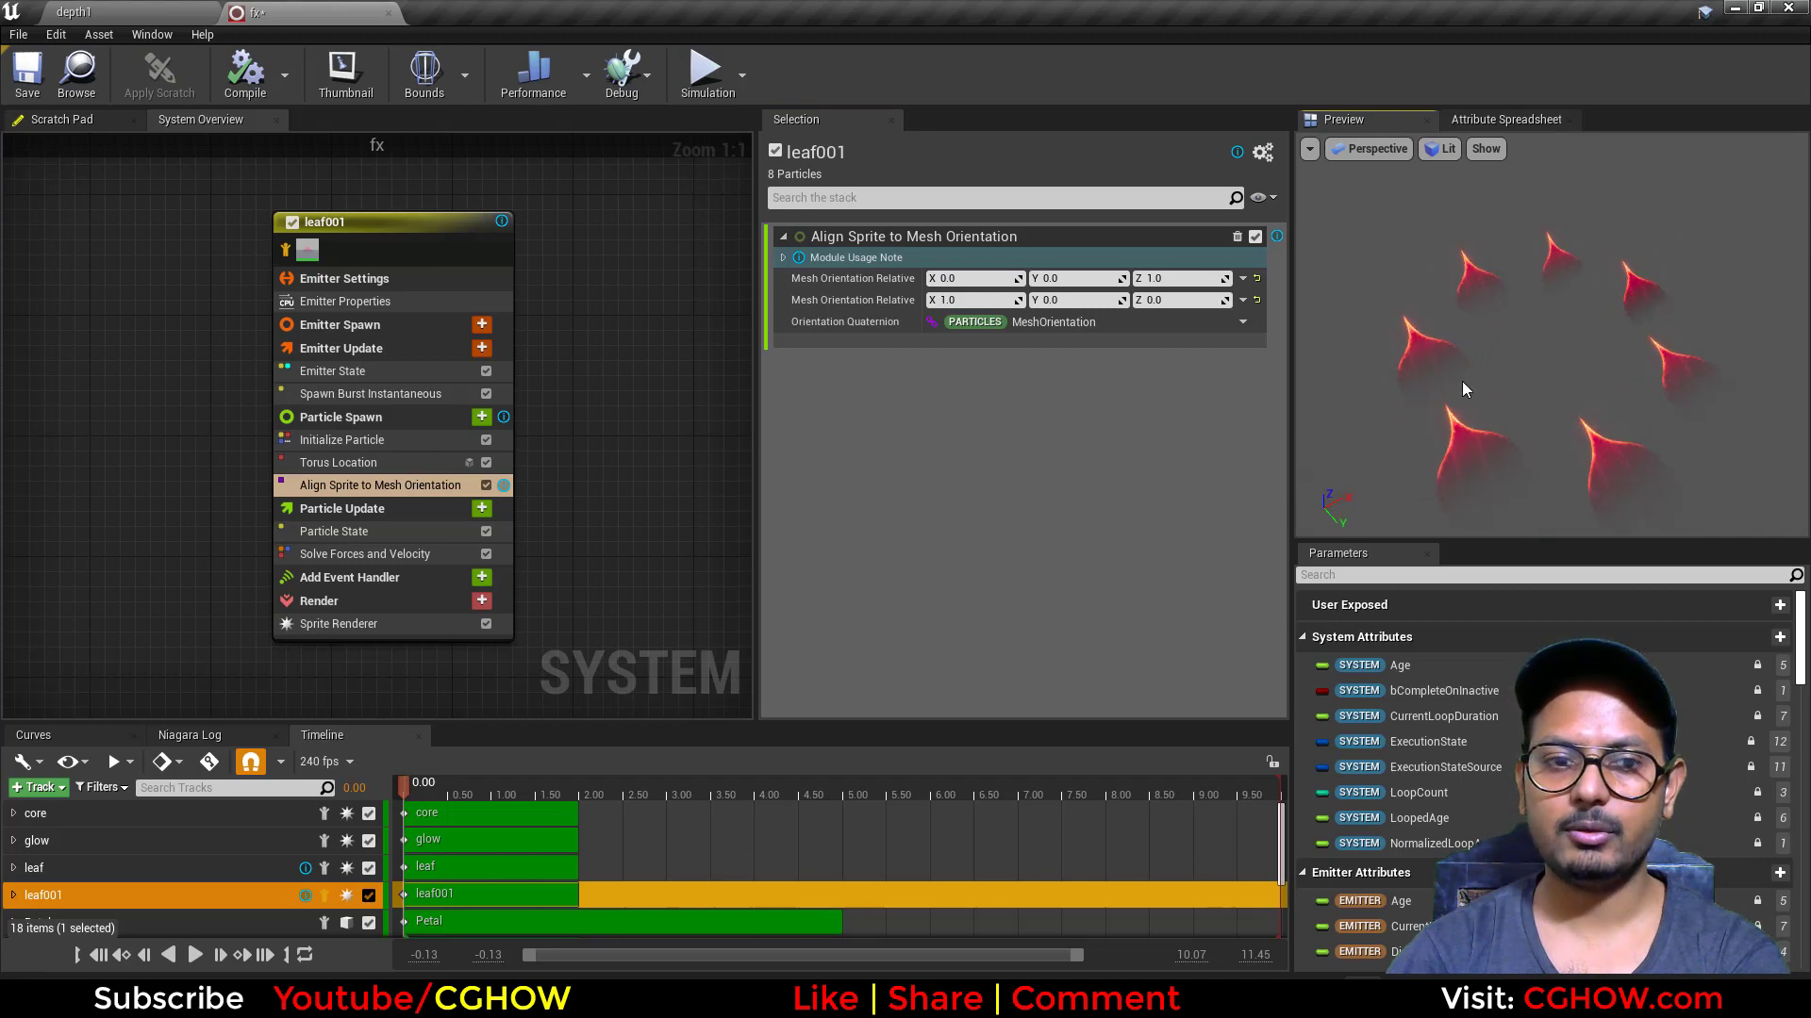
Step: Add an Initial Mesh Orientation module to leaf001's Particle Spawn and place it between Torus Location and Align Sprite to Mesh Orientation
left_click(481, 417)
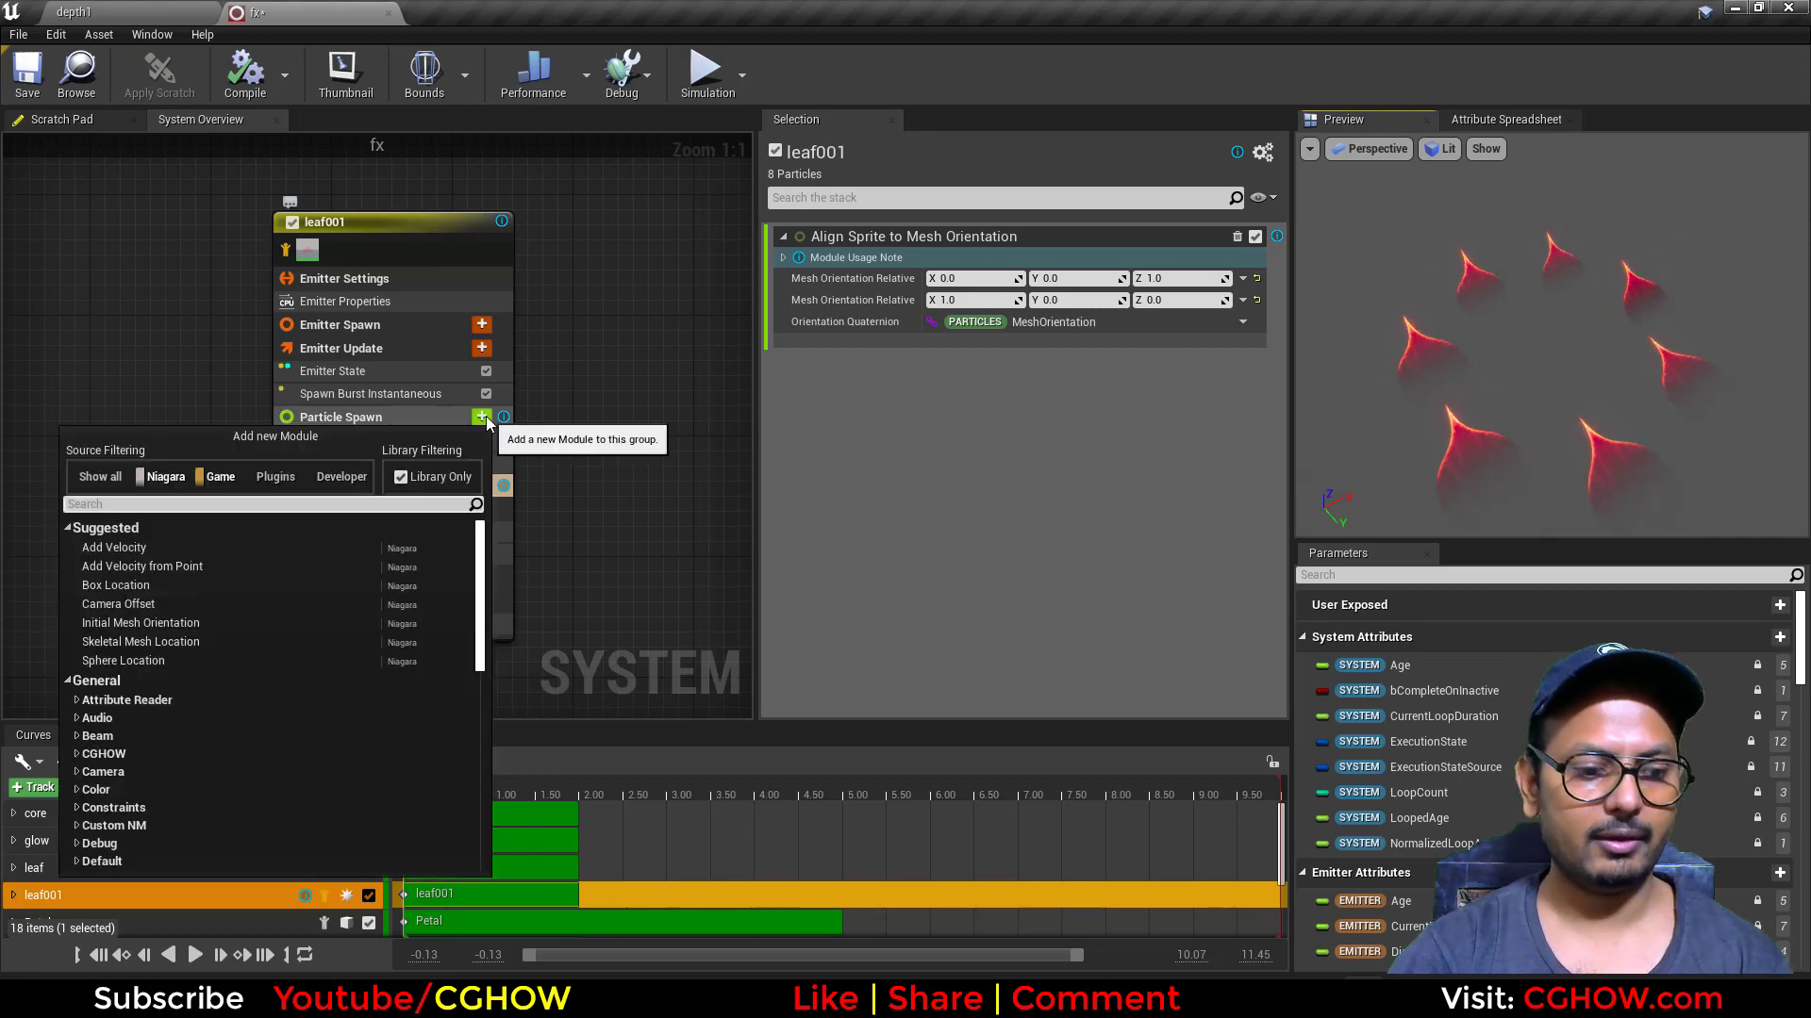
type("ini")
left_click(196, 547)
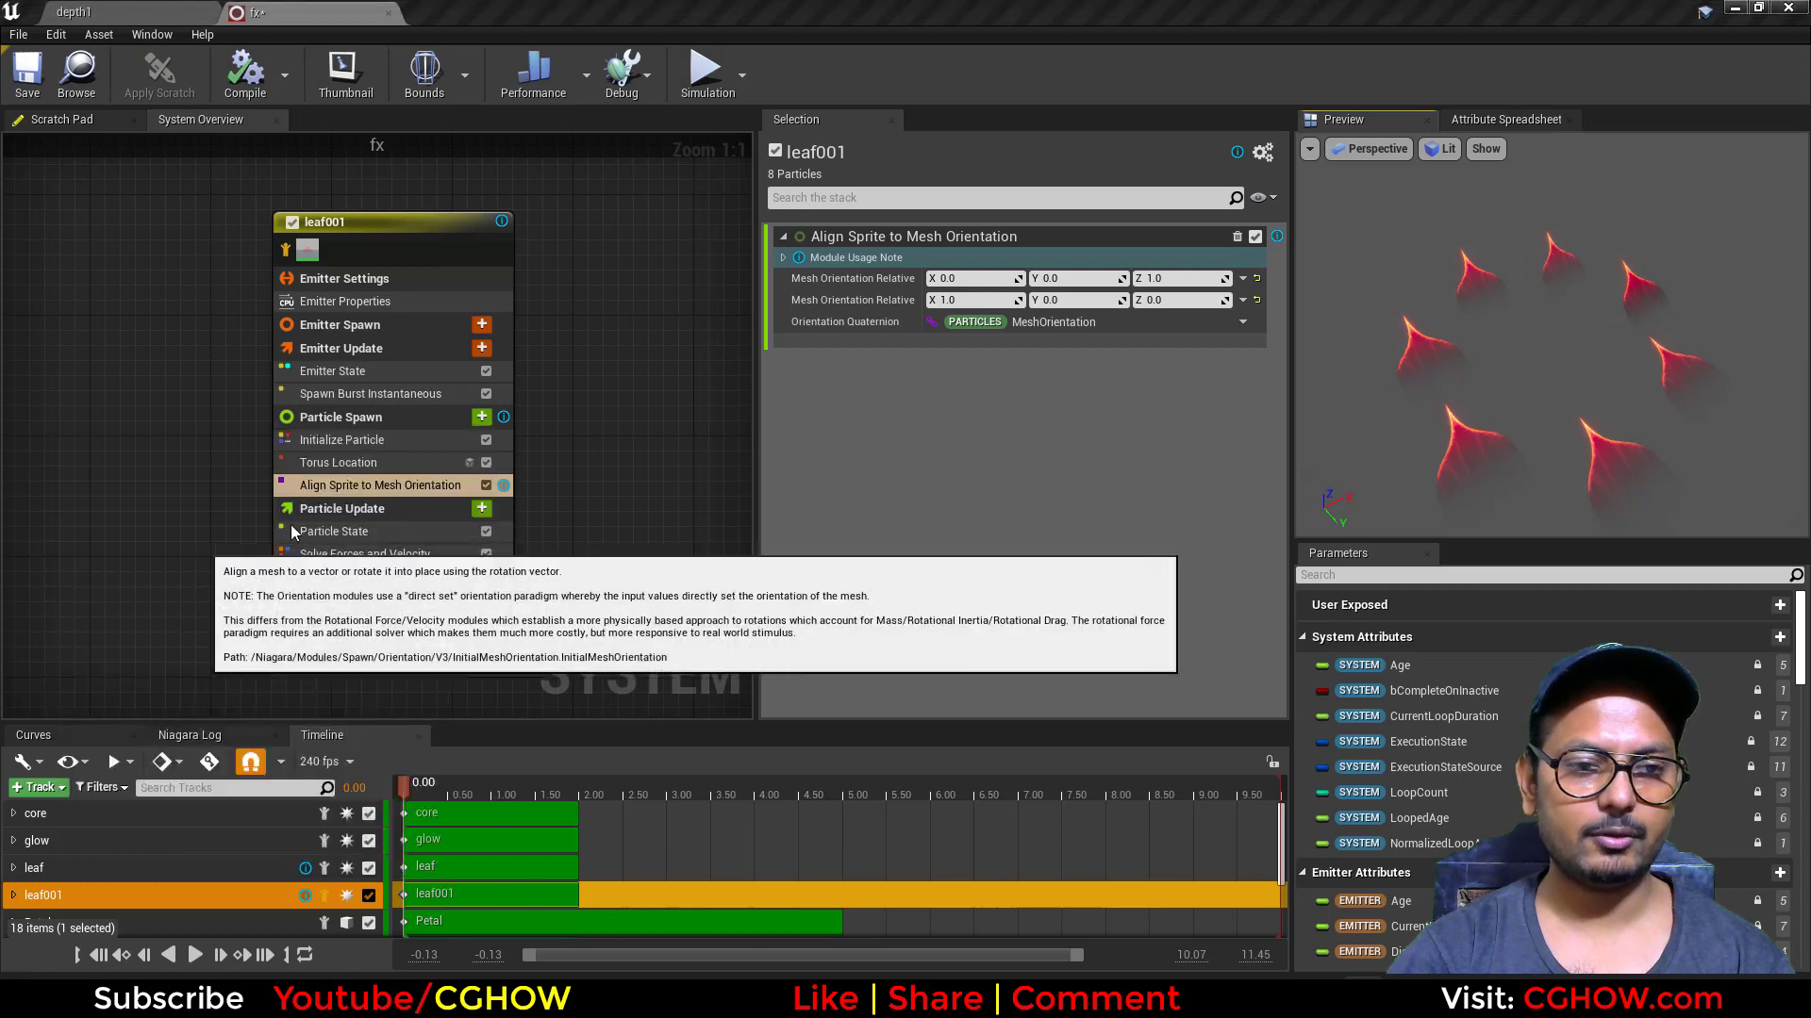
left_click_drag(380, 499, 369, 481)
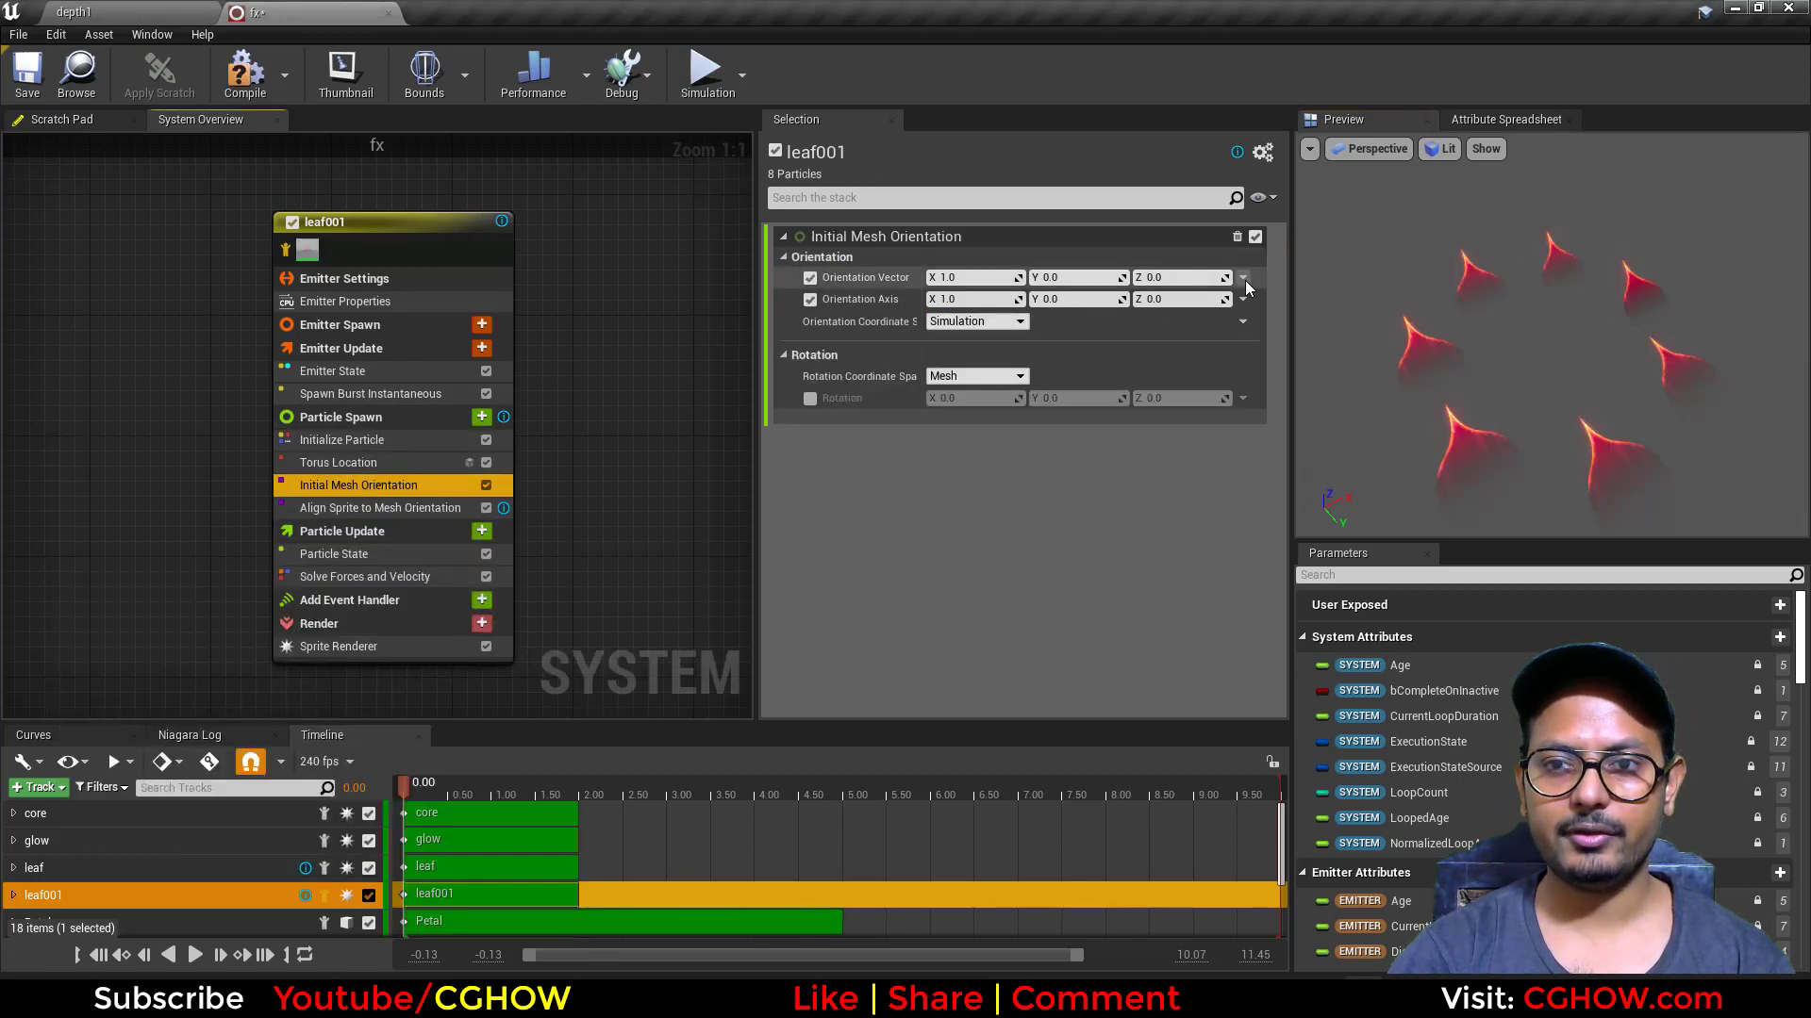
Step: Link the Orientation Vector of Initial Mesh Orientation to the Torus Location output TorusTangent
left_click(1243, 279)
type("to")
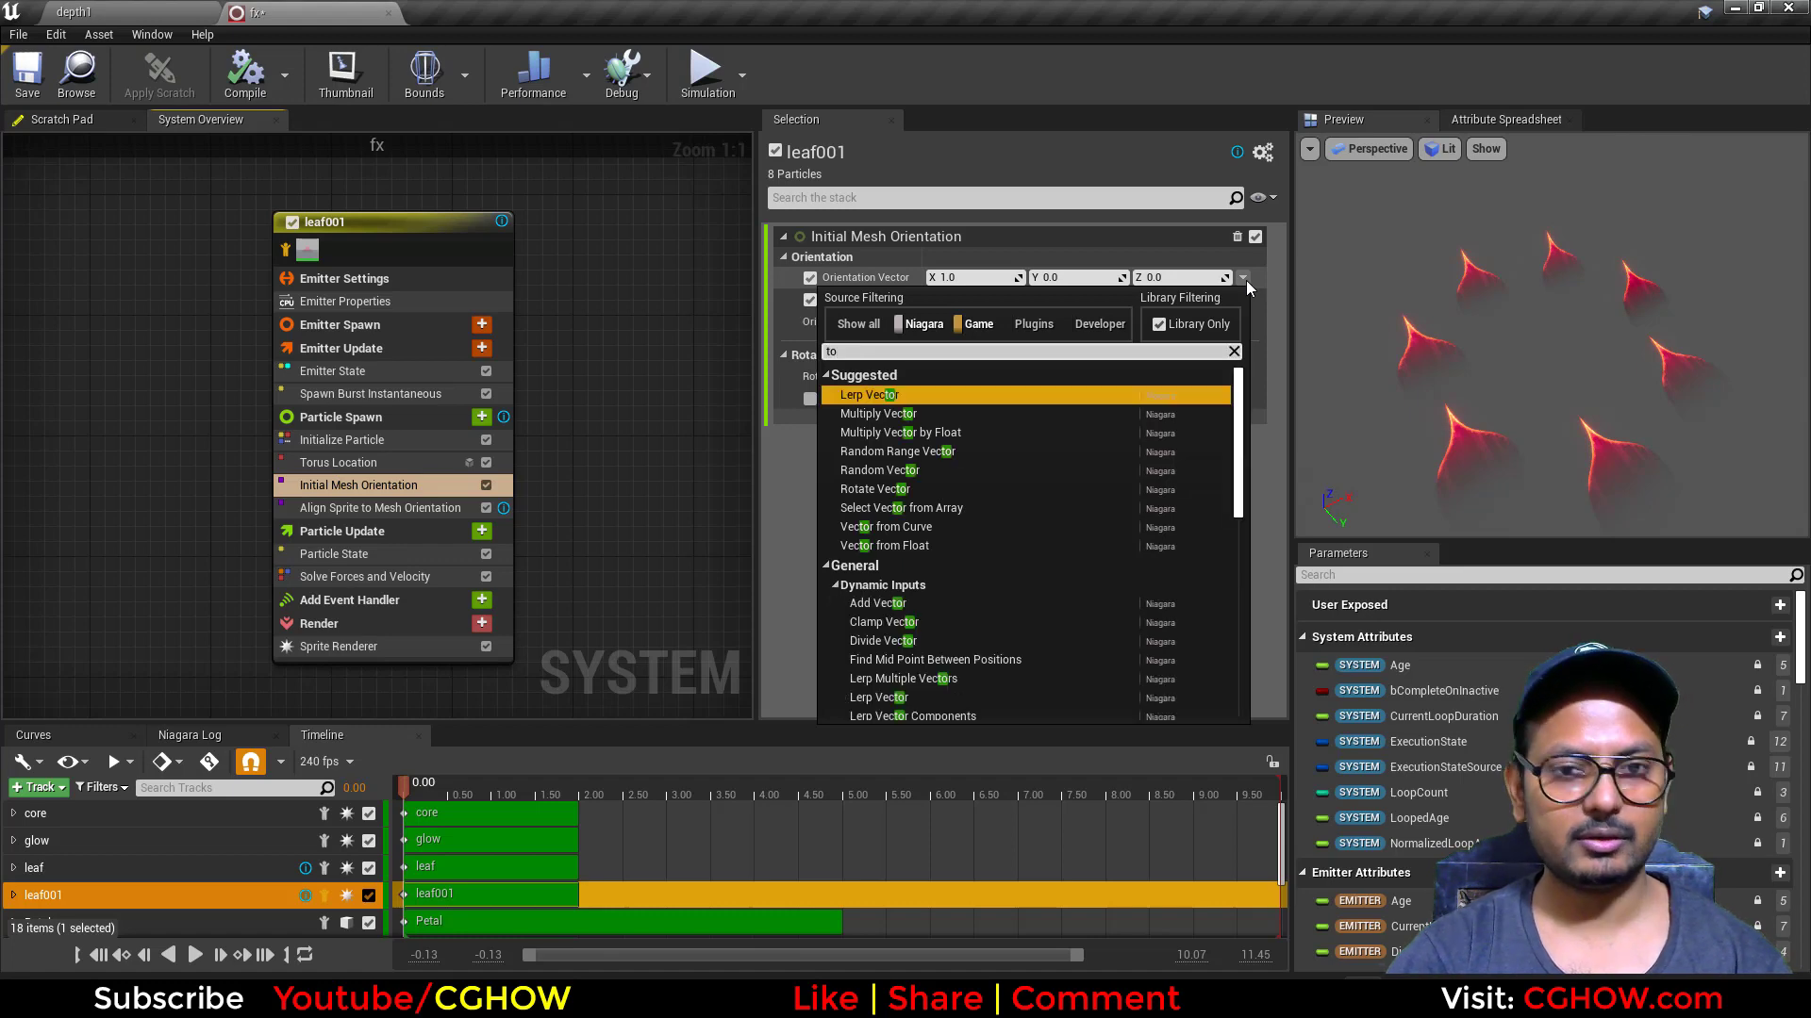
type("ru")
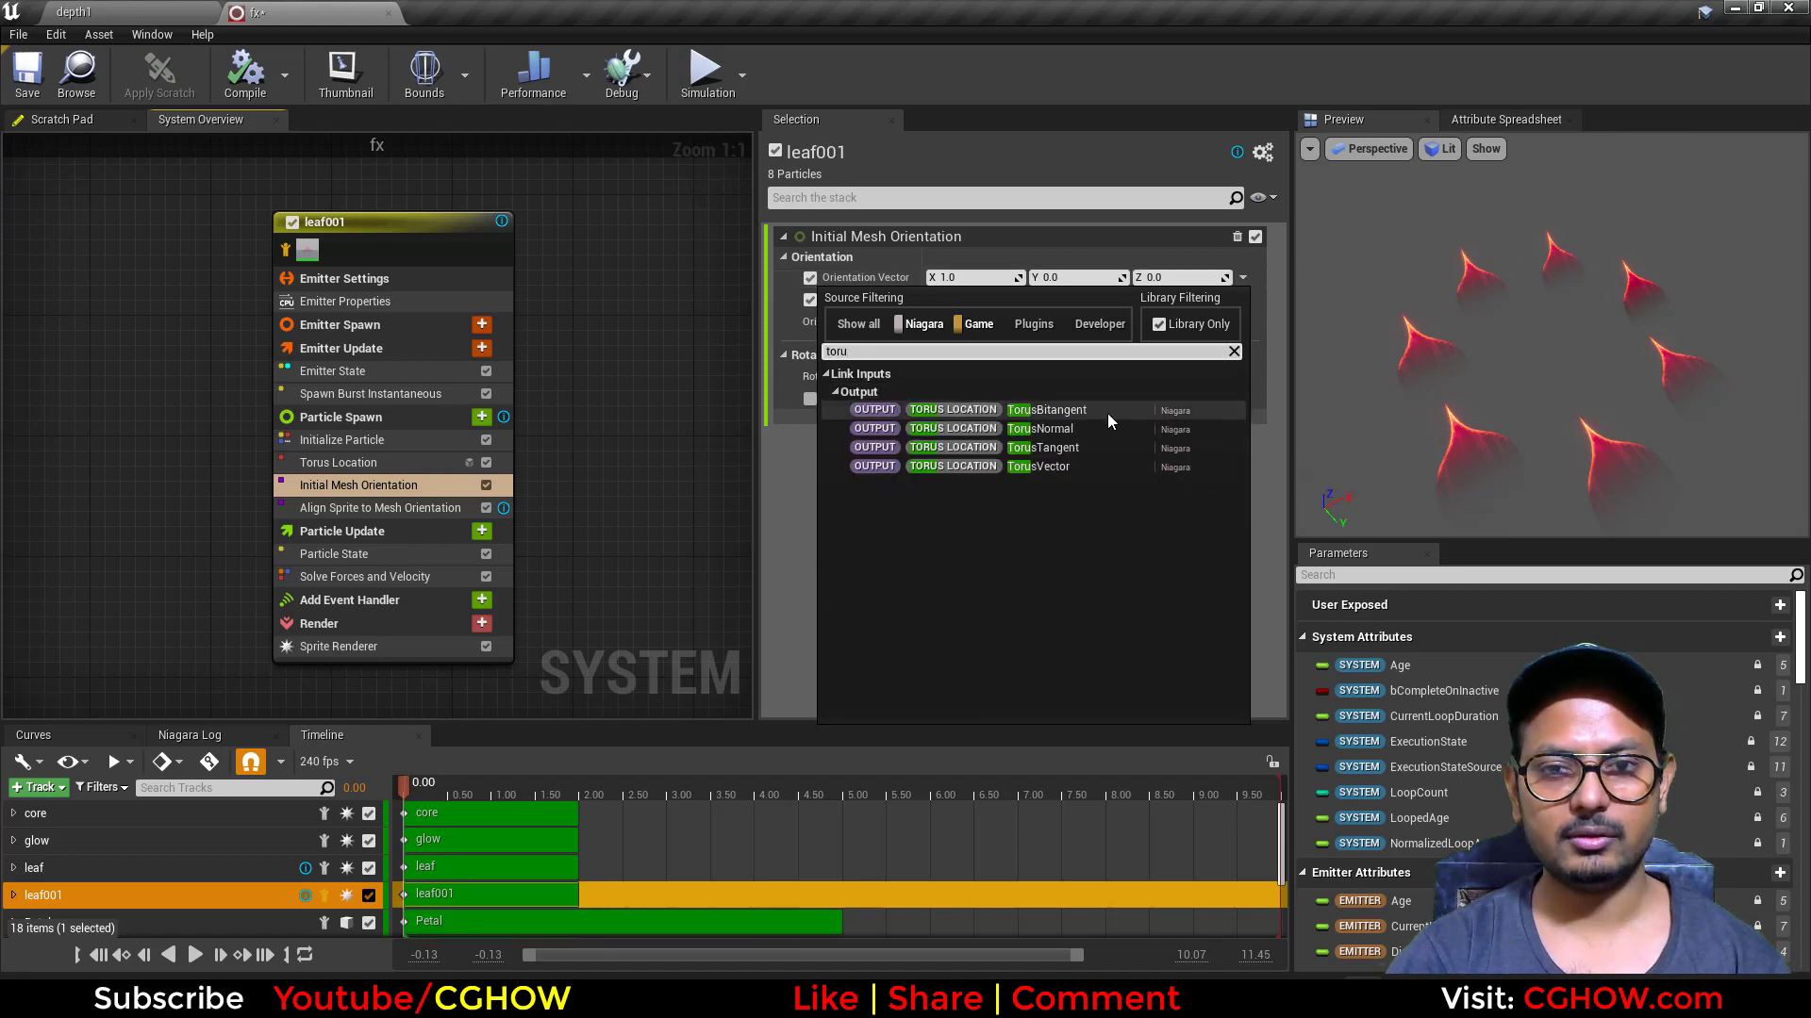
left_click(1084, 449)
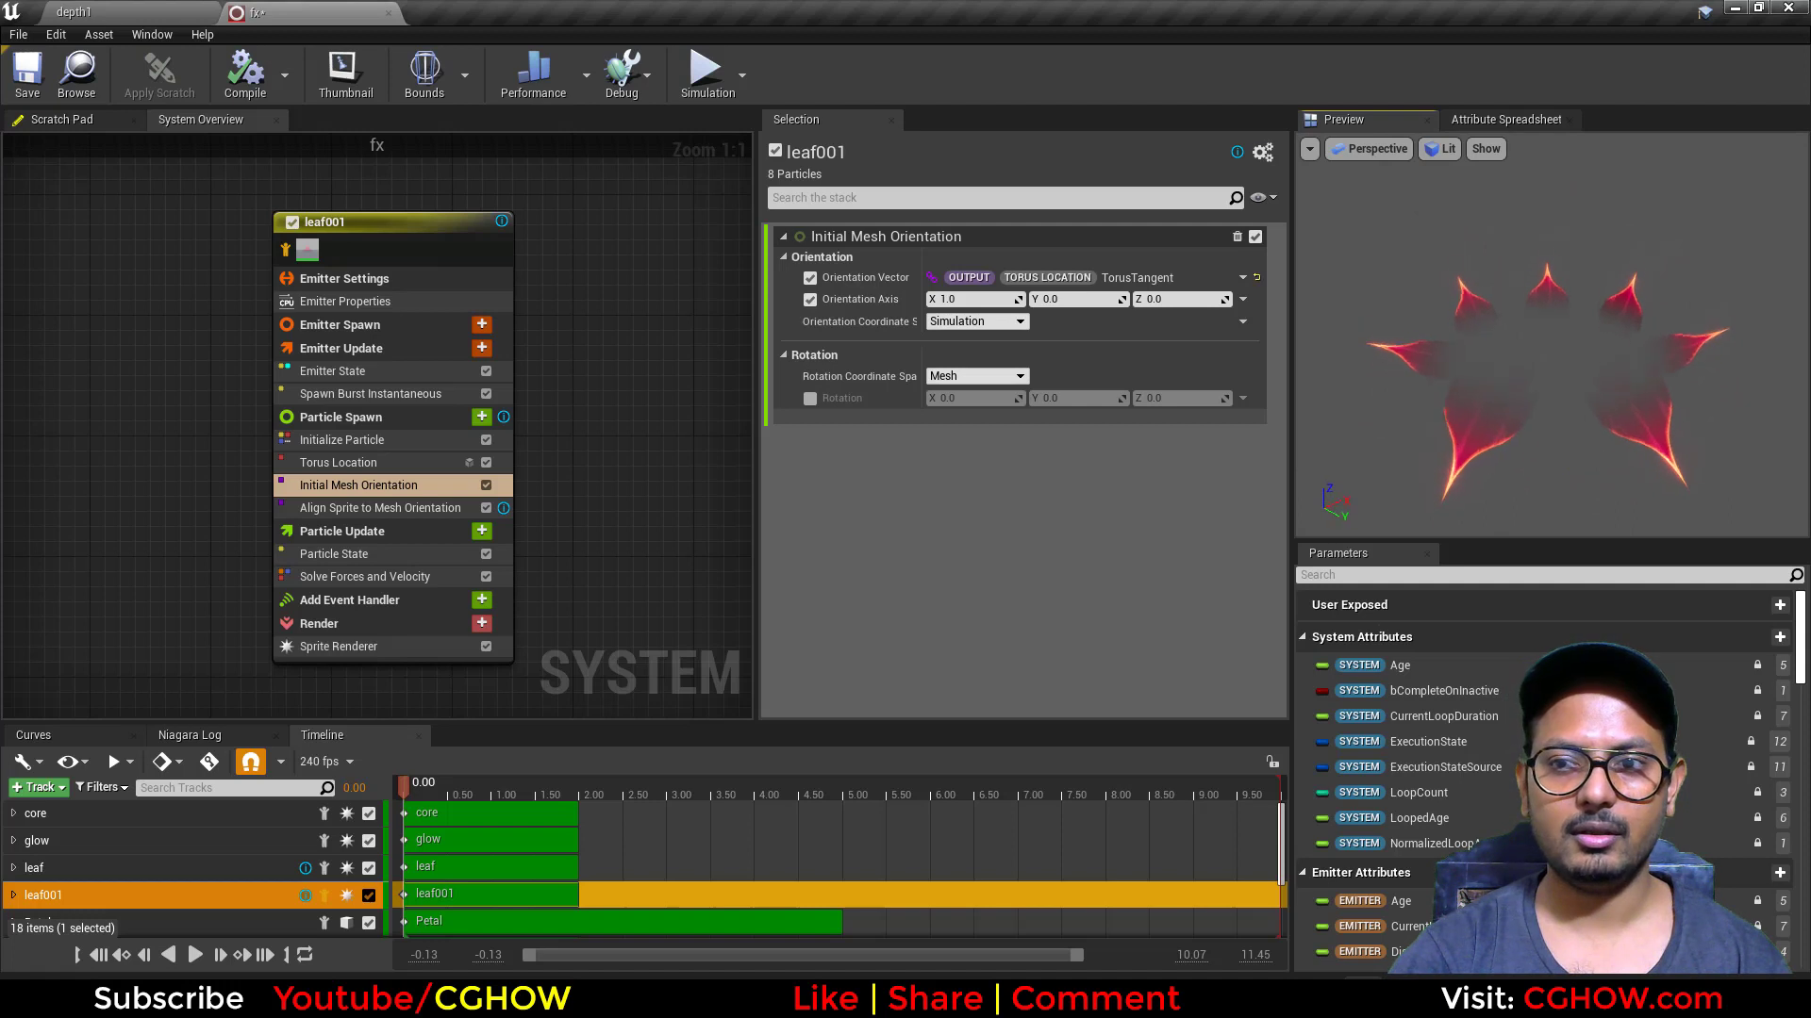
Step: Change the Facing Mode of leaf001's Sprite Renderer to Custom Facing Vector
left_click(379, 649)
left_click(1037, 435)
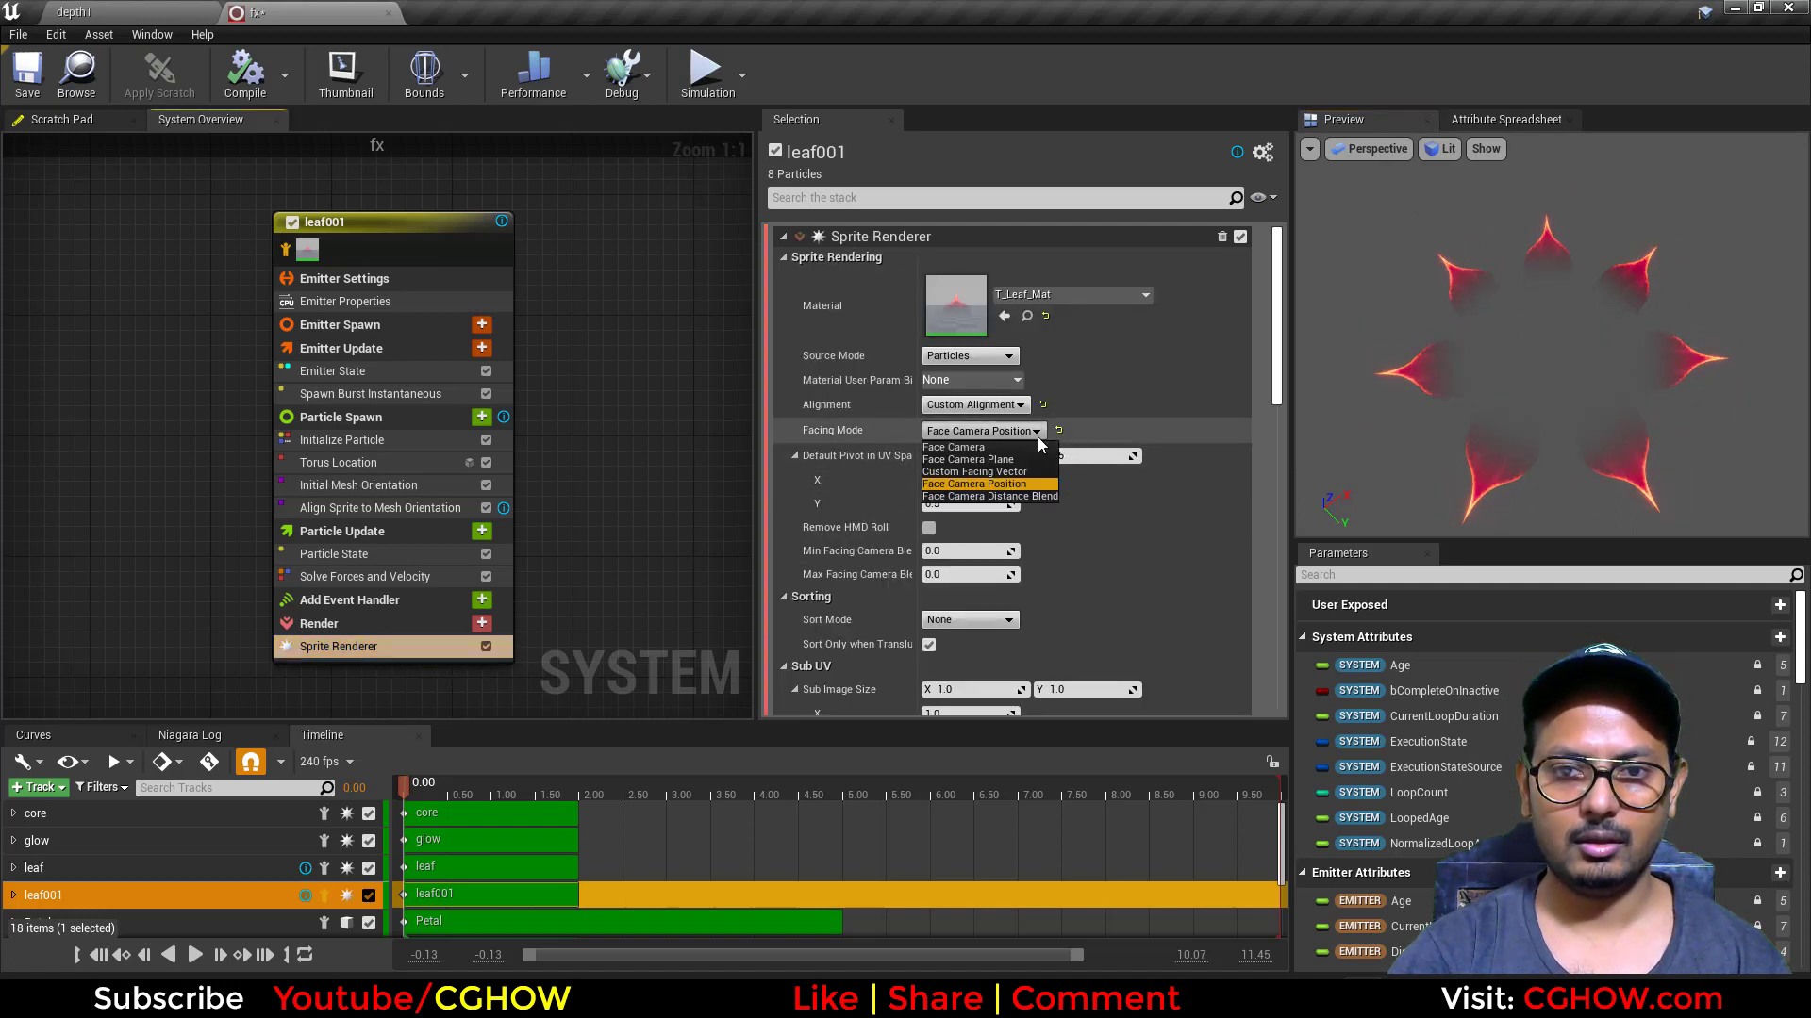
left_click(1021, 473)
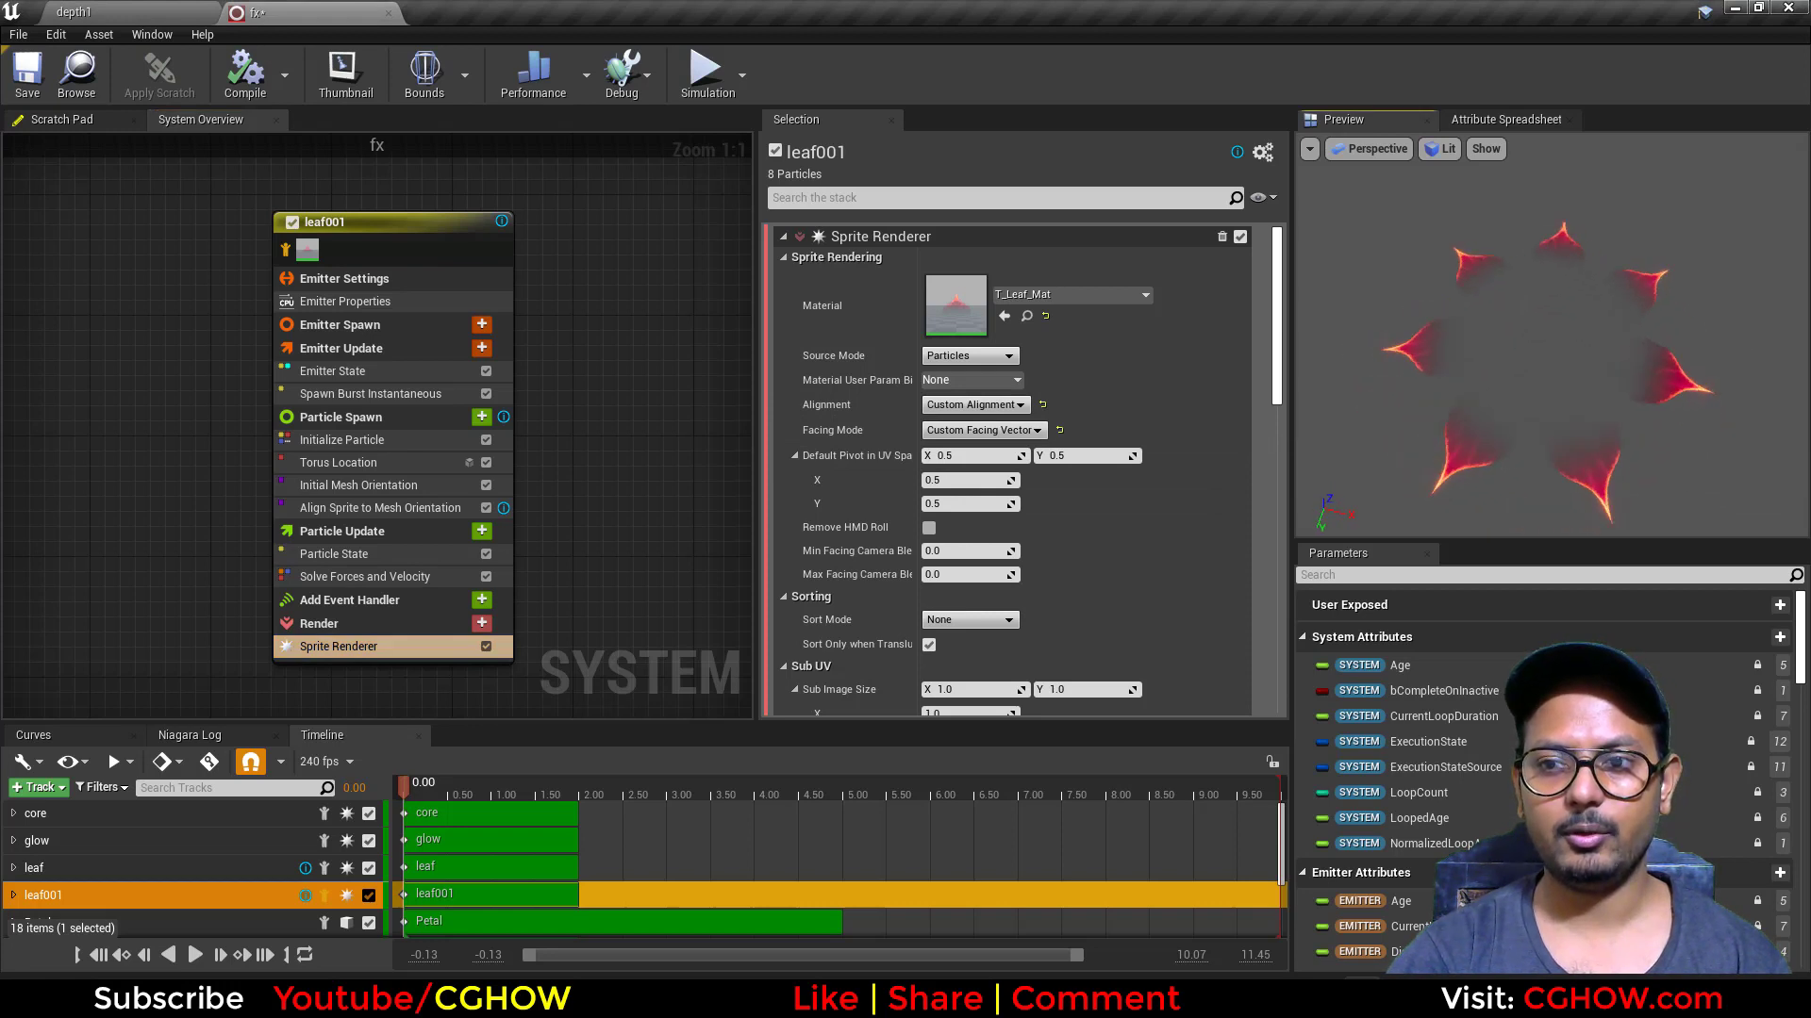
Step: Try a different Spawn Count in leaf001's Spawn Burst Instantaneous module, and restore it to 8
left_click(370, 393)
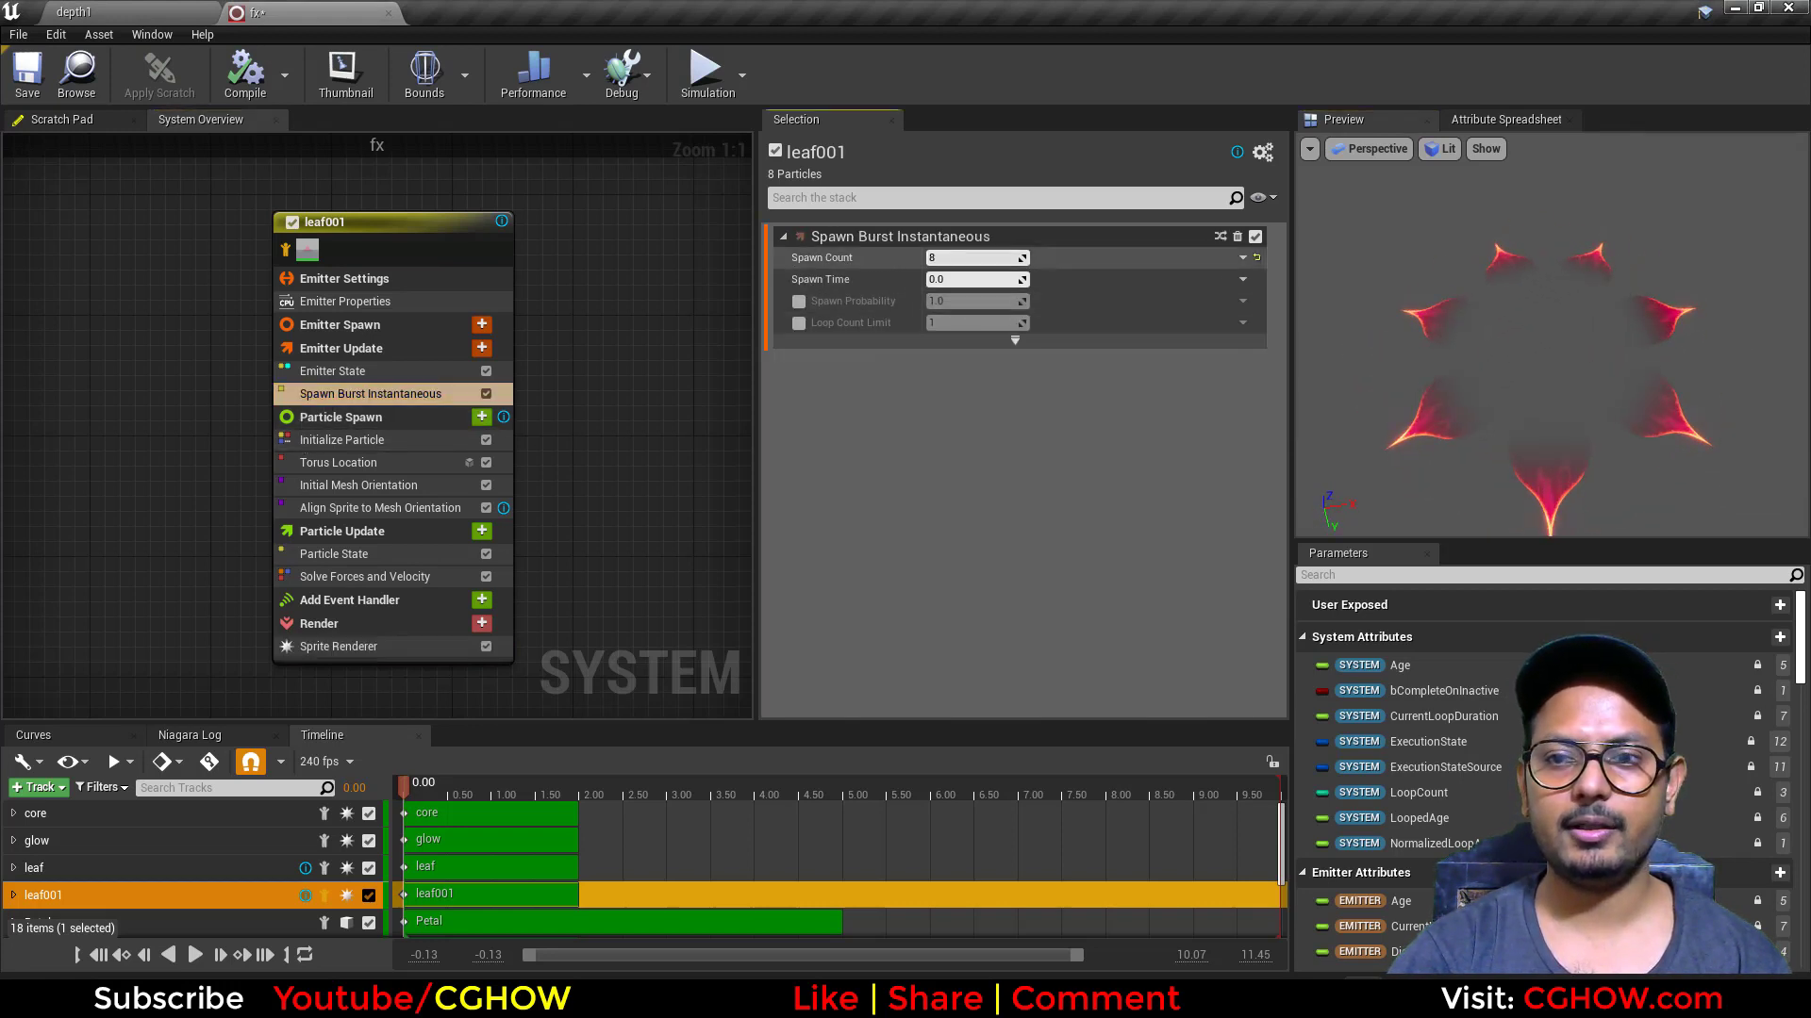
mouse_move(972, 257)
left_mouse_down()
mouse_move(994, 257)
mouse_move(955, 258)
mouse_move(1011, 258)
mouse_move(948, 258)
left_mouse_up()
left_click(988, 258)
type("8")
key("Return")
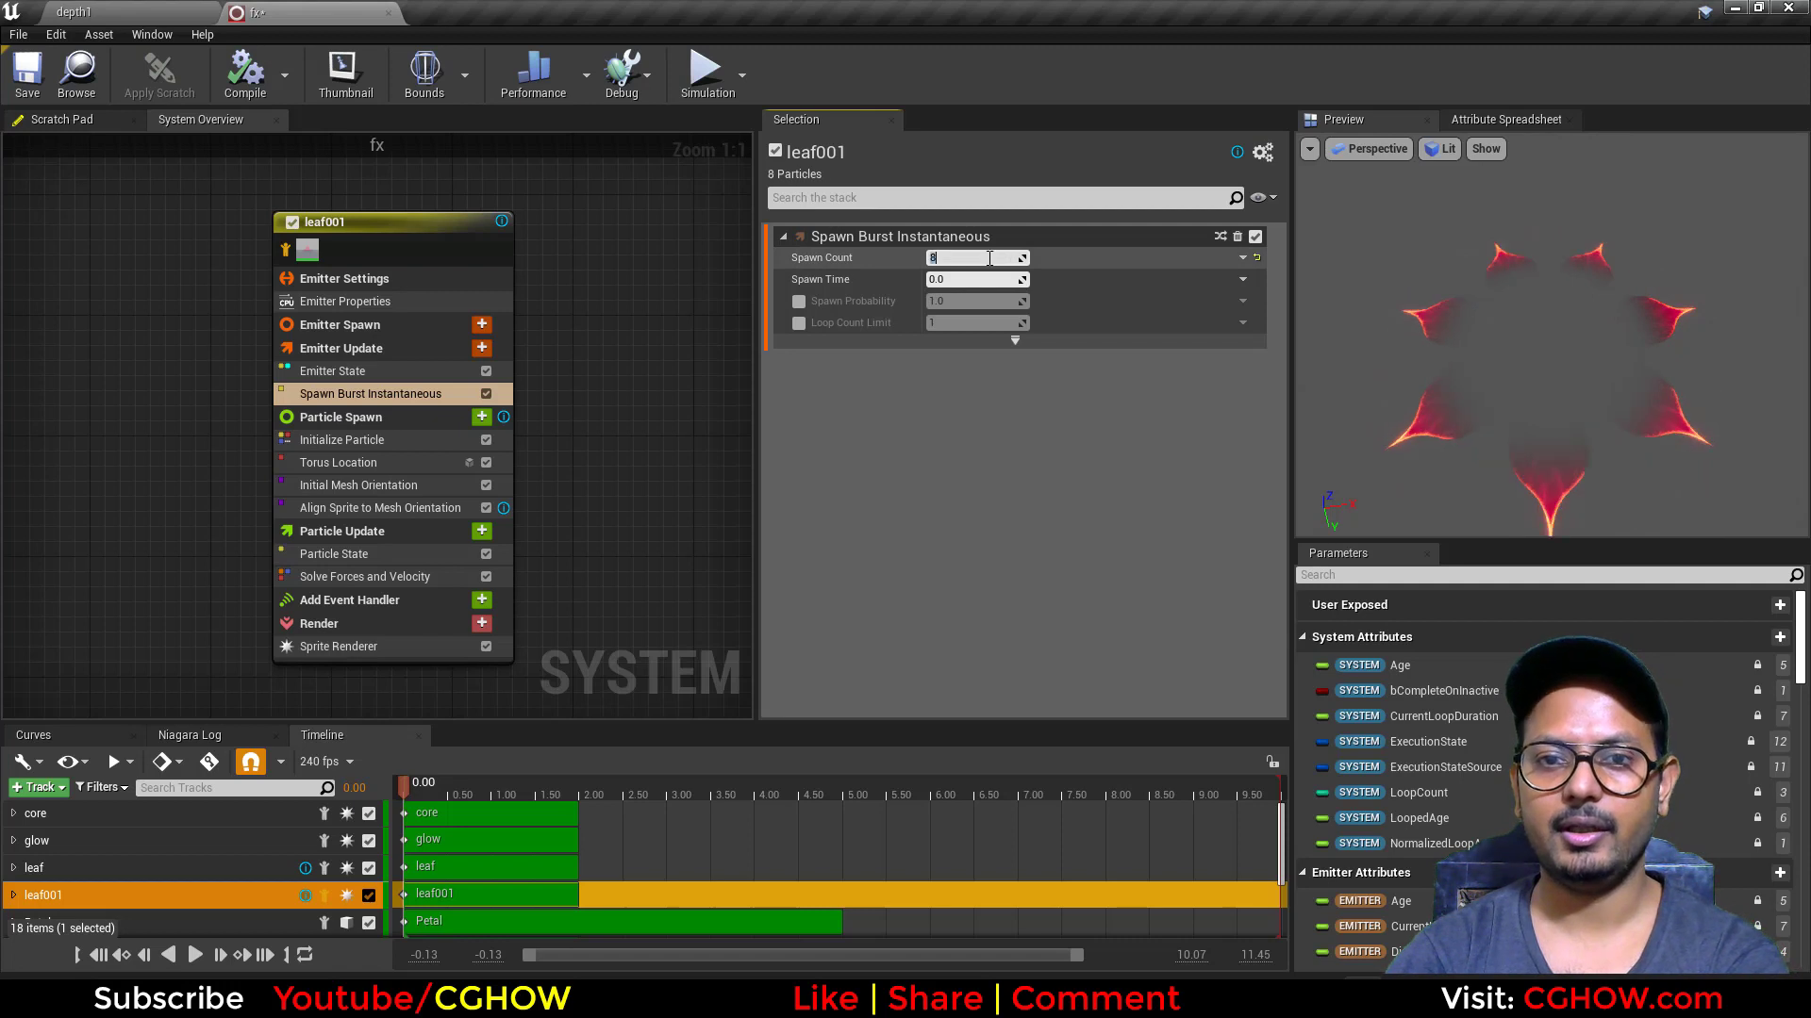
Step: Reduce the Large Radius in leaf001's Torus Location and set the Sprite Rotation Angle in Initialize Particle to 0.25
left_click(364, 462)
left_click_drag(971, 299, 986, 300)
left_click(376, 441)
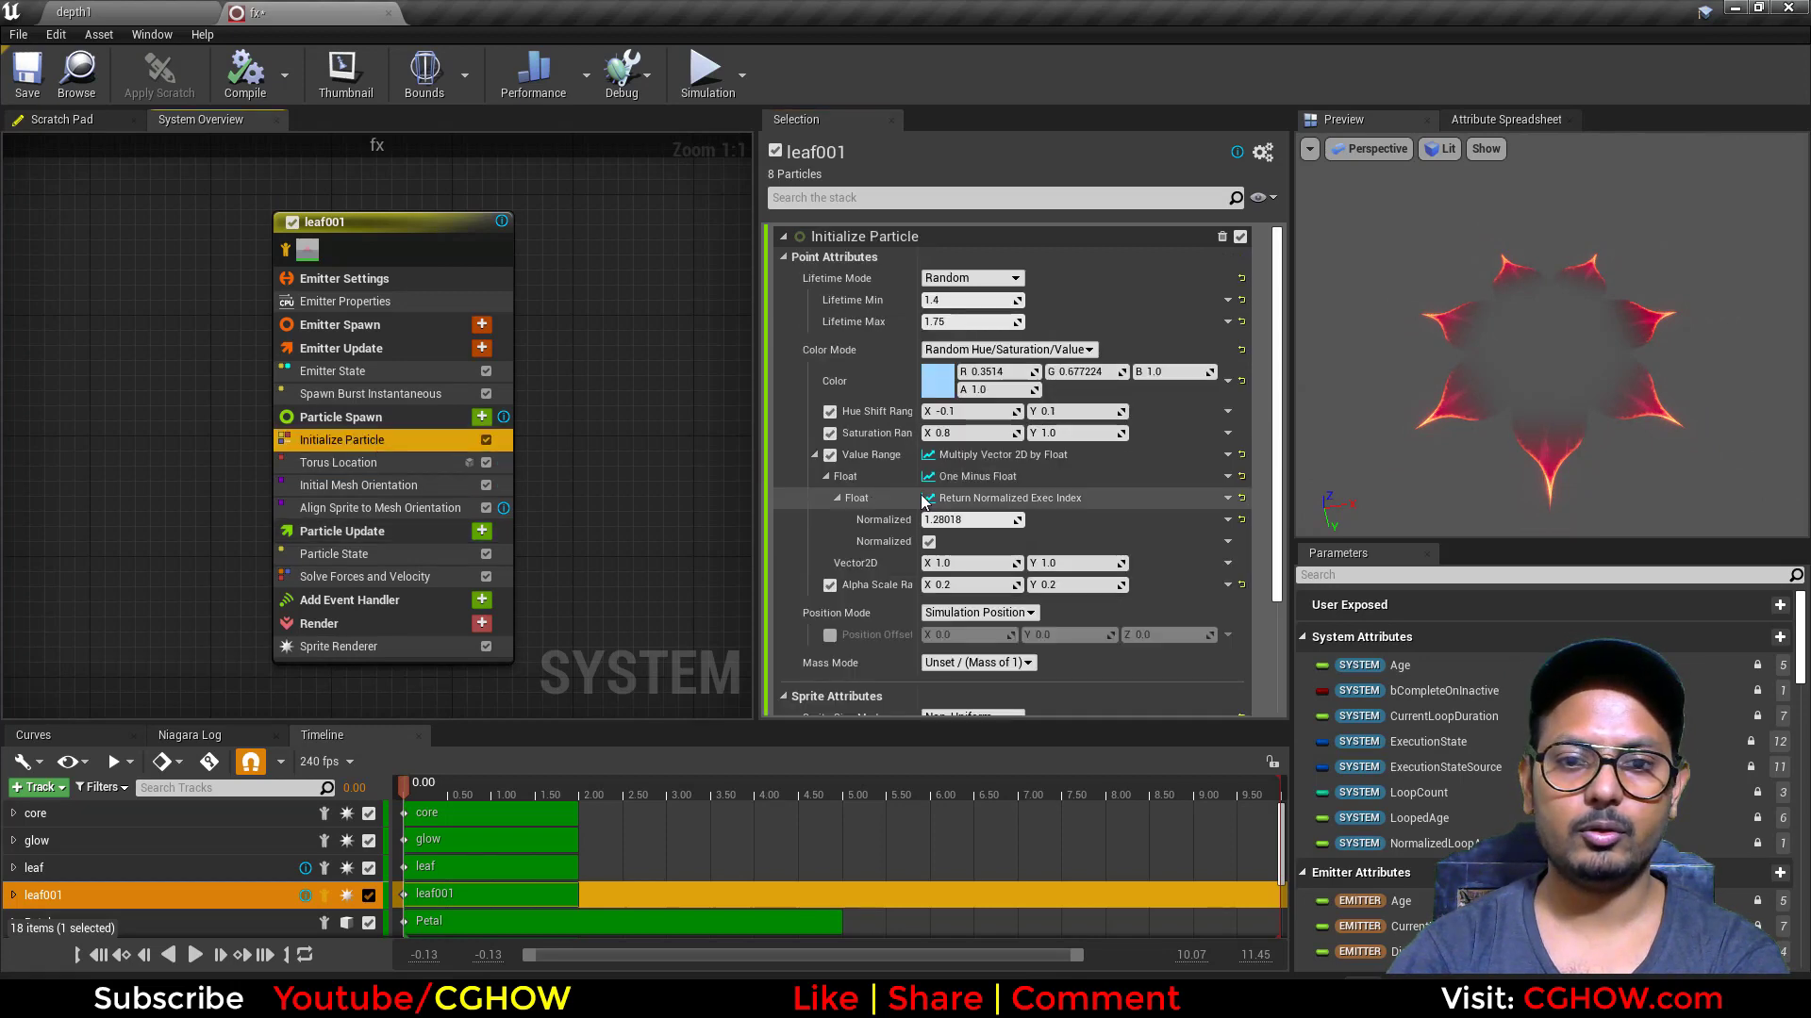
scroll(923, 640, "down", 5)
left_click_drag(971, 578, 998, 578)
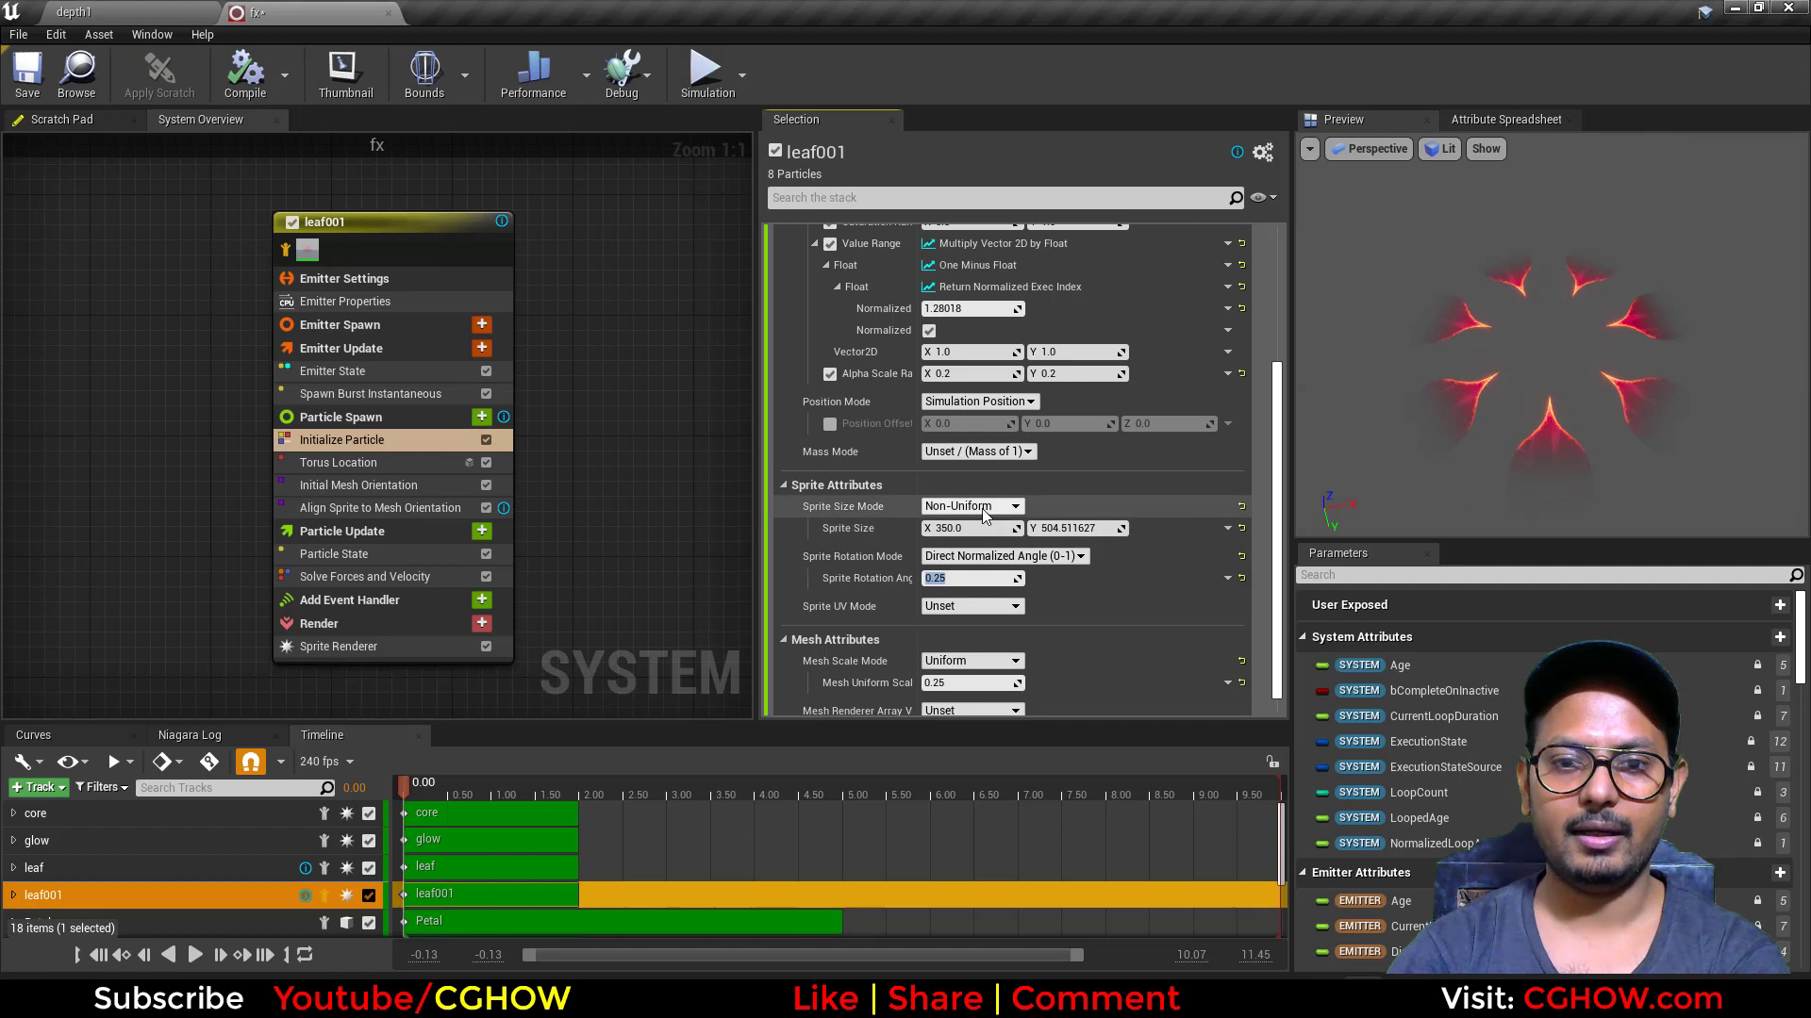
Step: Switch leaf001's Sprite Size Mode to Uniform and raise the Uniform Sprite Size to about 1208
left_click(971, 507)
left_click(987, 528)
left_click_drag(960, 528, 1009, 528)
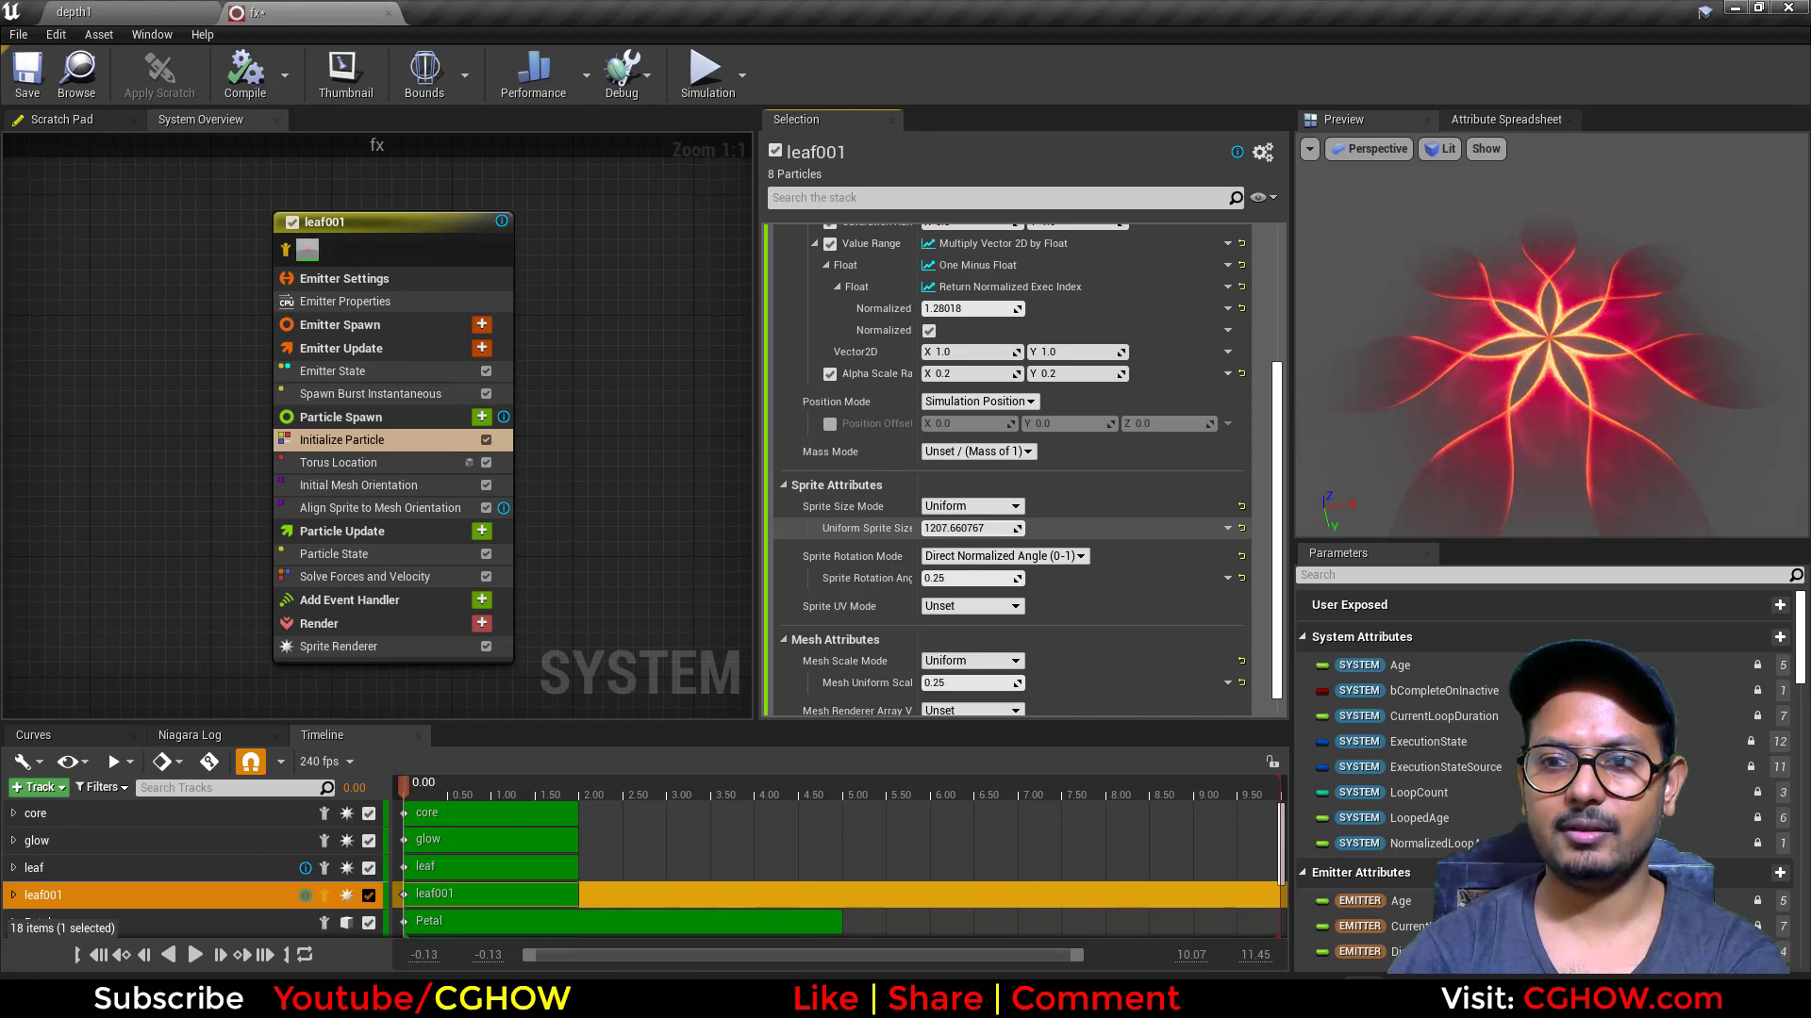
left_click_drag(1546, 378, 1480, 331)
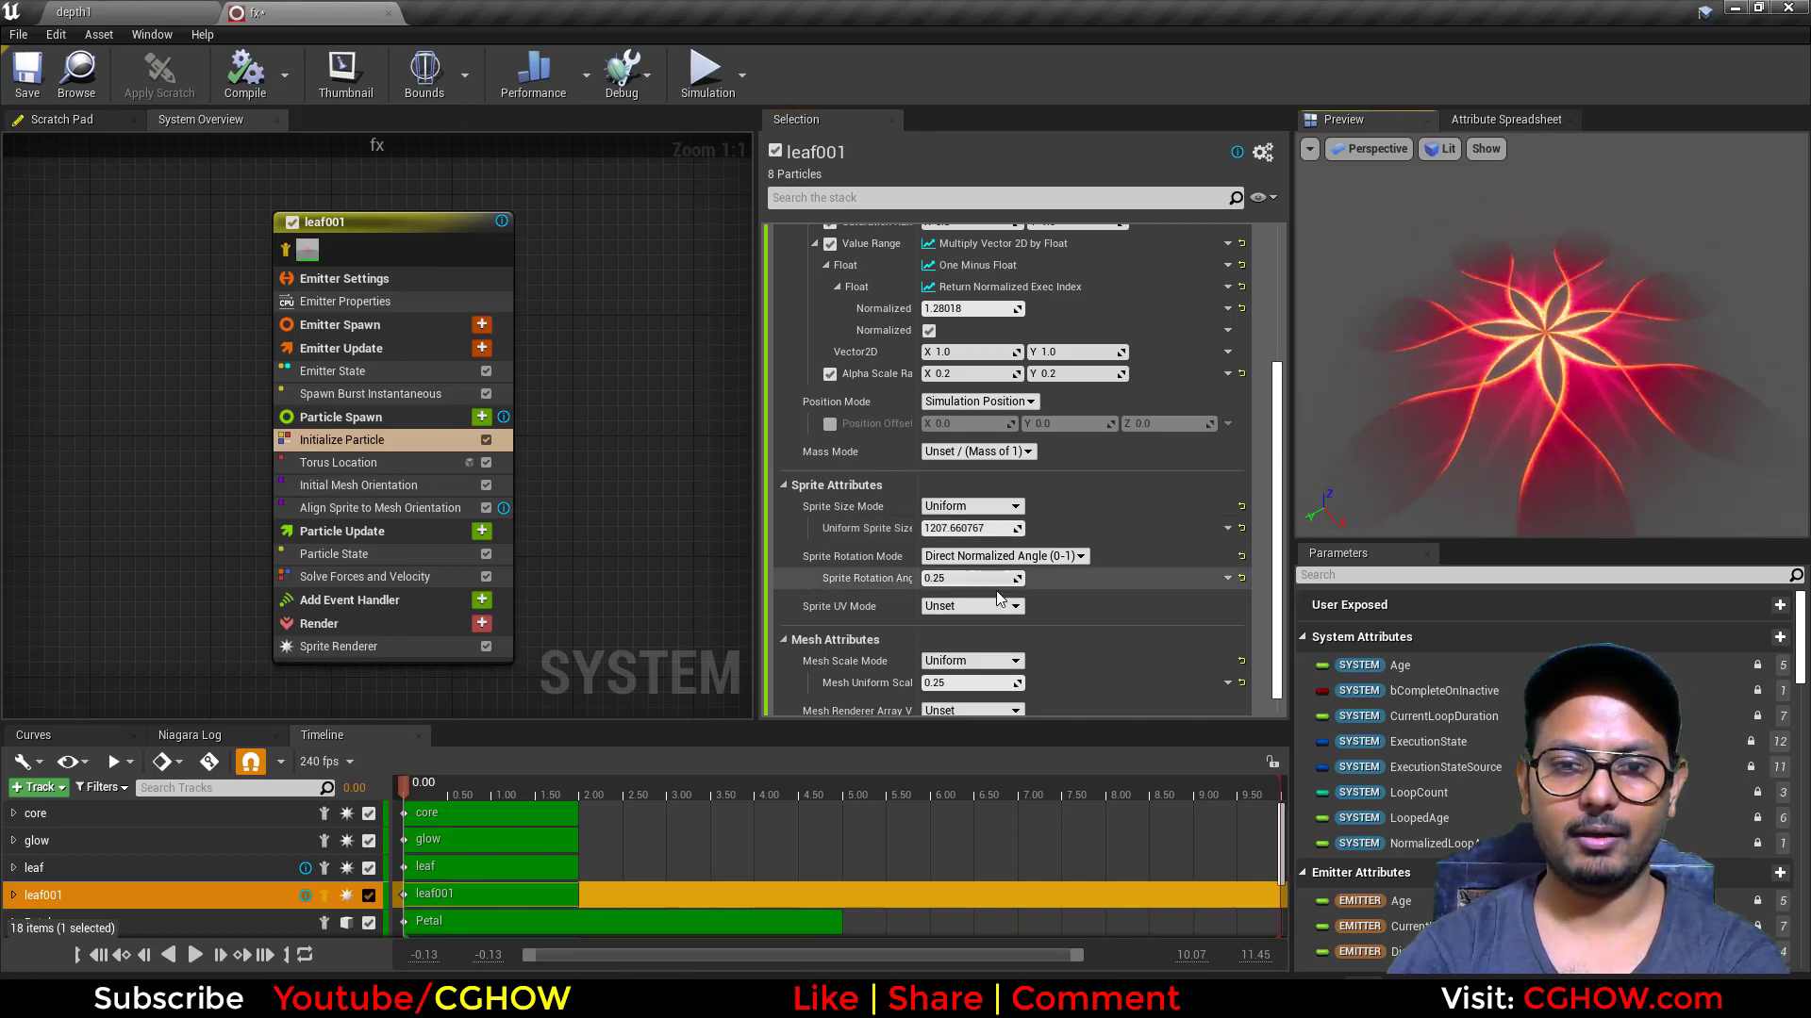
Step: Adjust leaf001's Sprite Rotation Angle to about 0.83 and its Uniform Sprite Size to about 1183
scroll(981, 576, "down", 1)
left_click_drag(960, 560, 1091, 560)
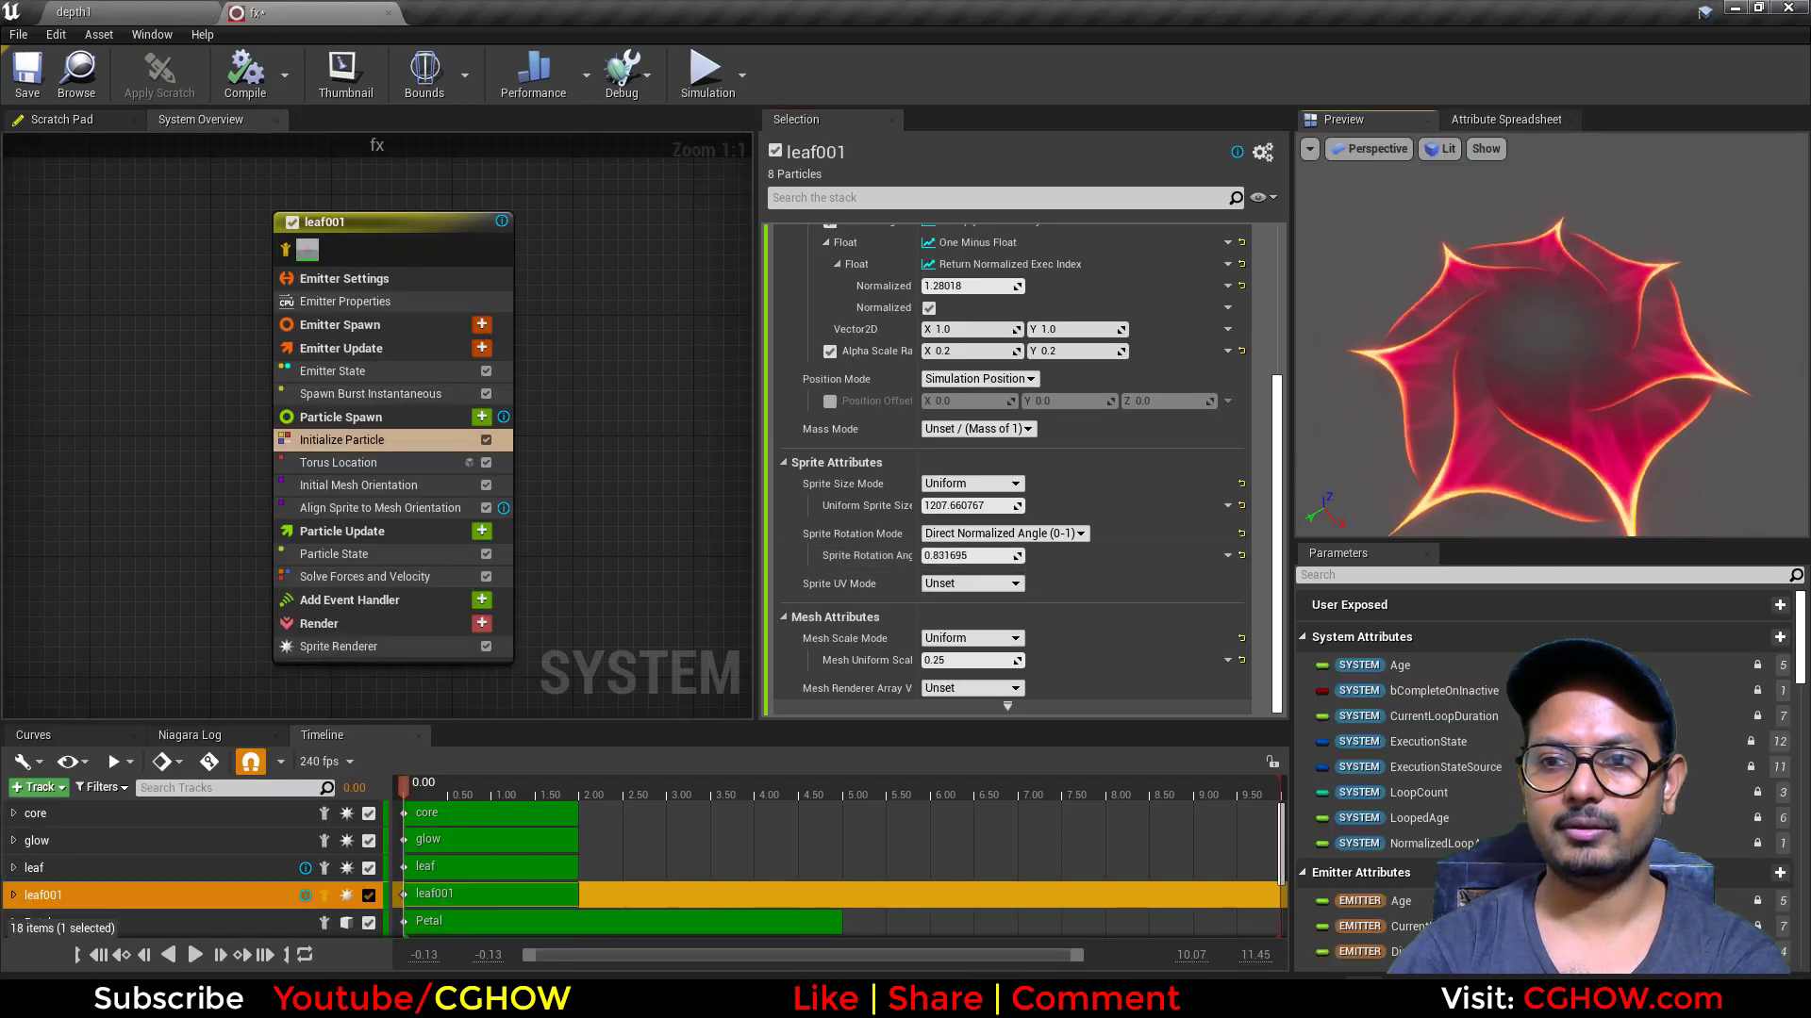
left_click_drag(1547, 378, 1546, 288)
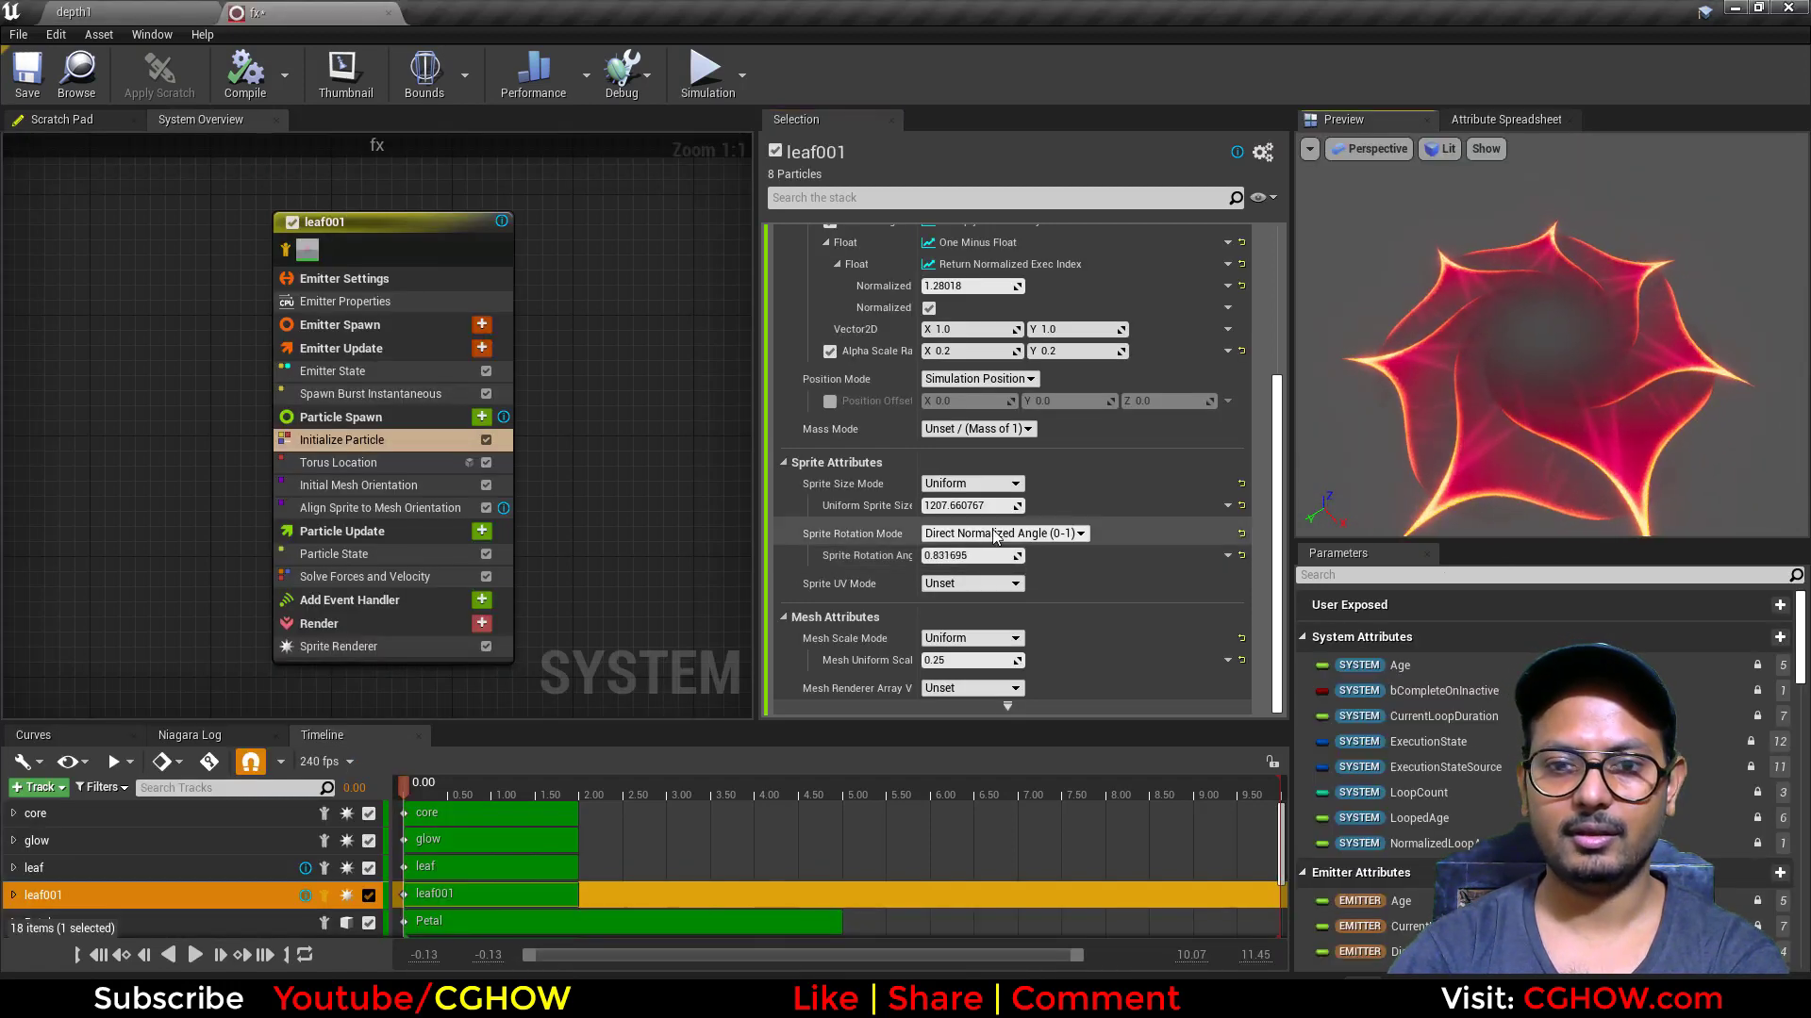
mouse_move(976, 506)
left_mouse_down()
mouse_move(996, 507)
mouse_move(953, 506)
left_mouse_up()
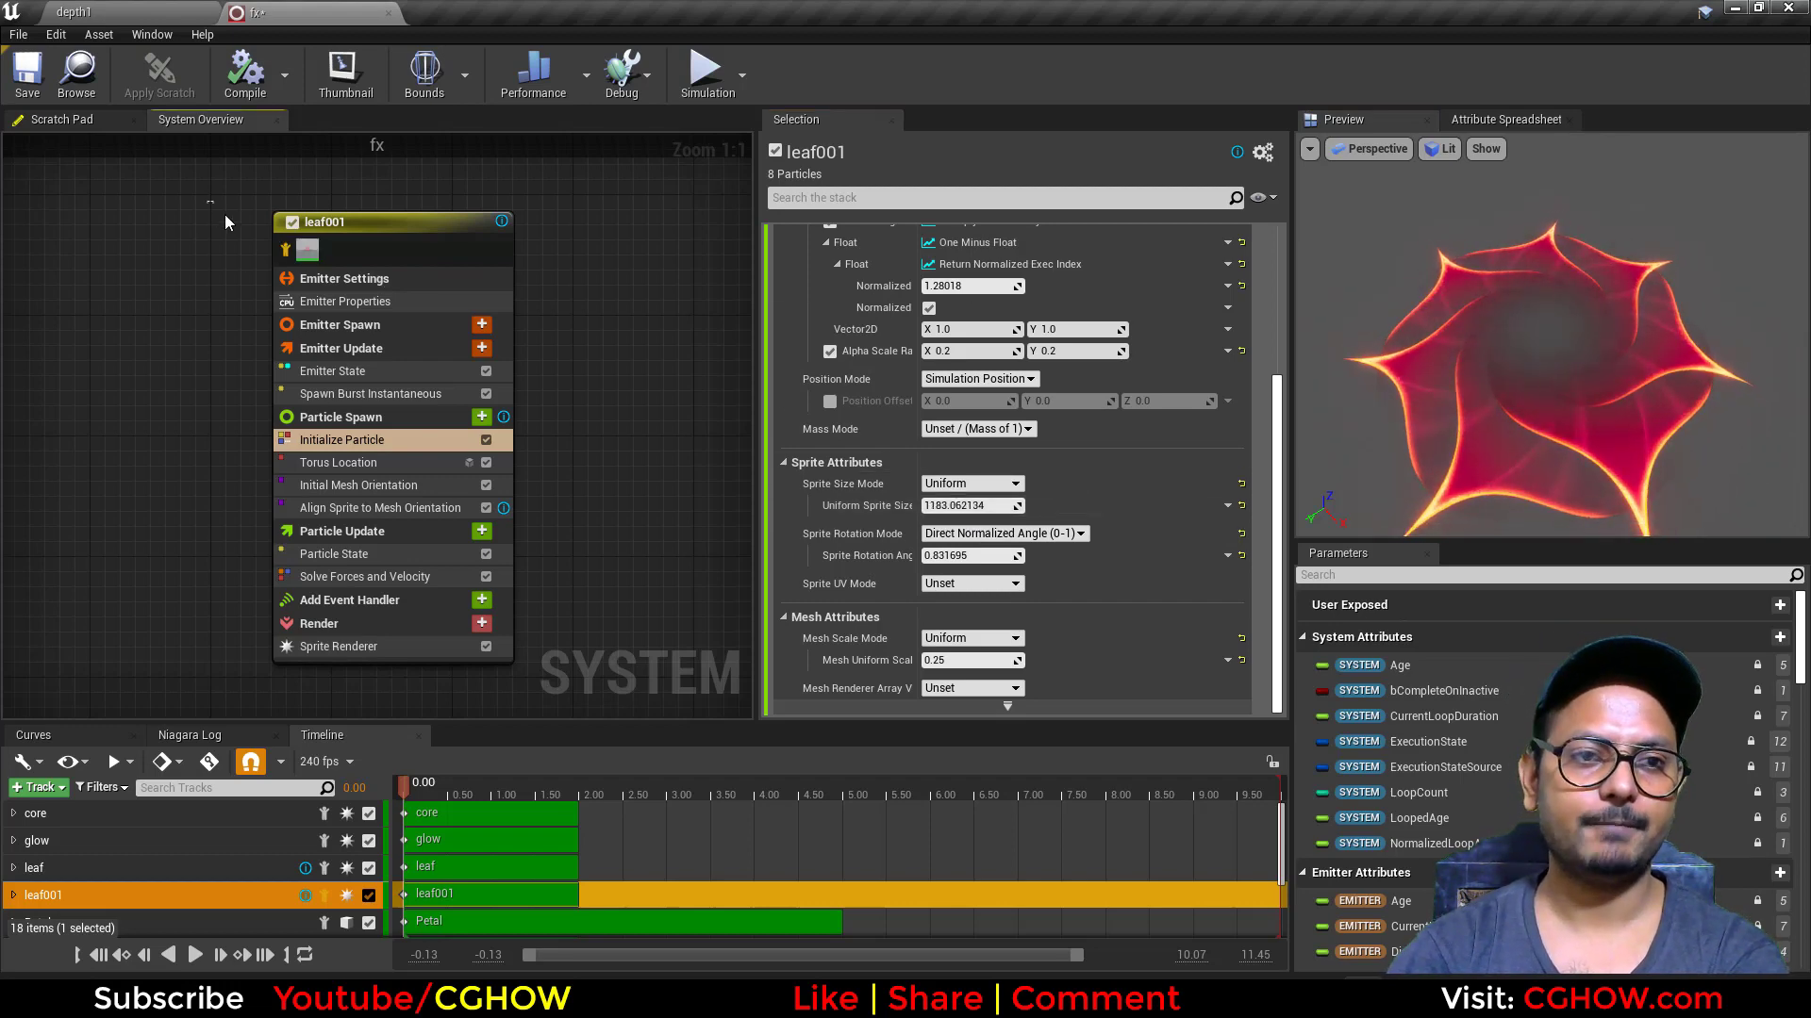
Step: Delete the leaf001 emitter from the system
left_click_drag(208, 202, 554, 662)
key("Delete")
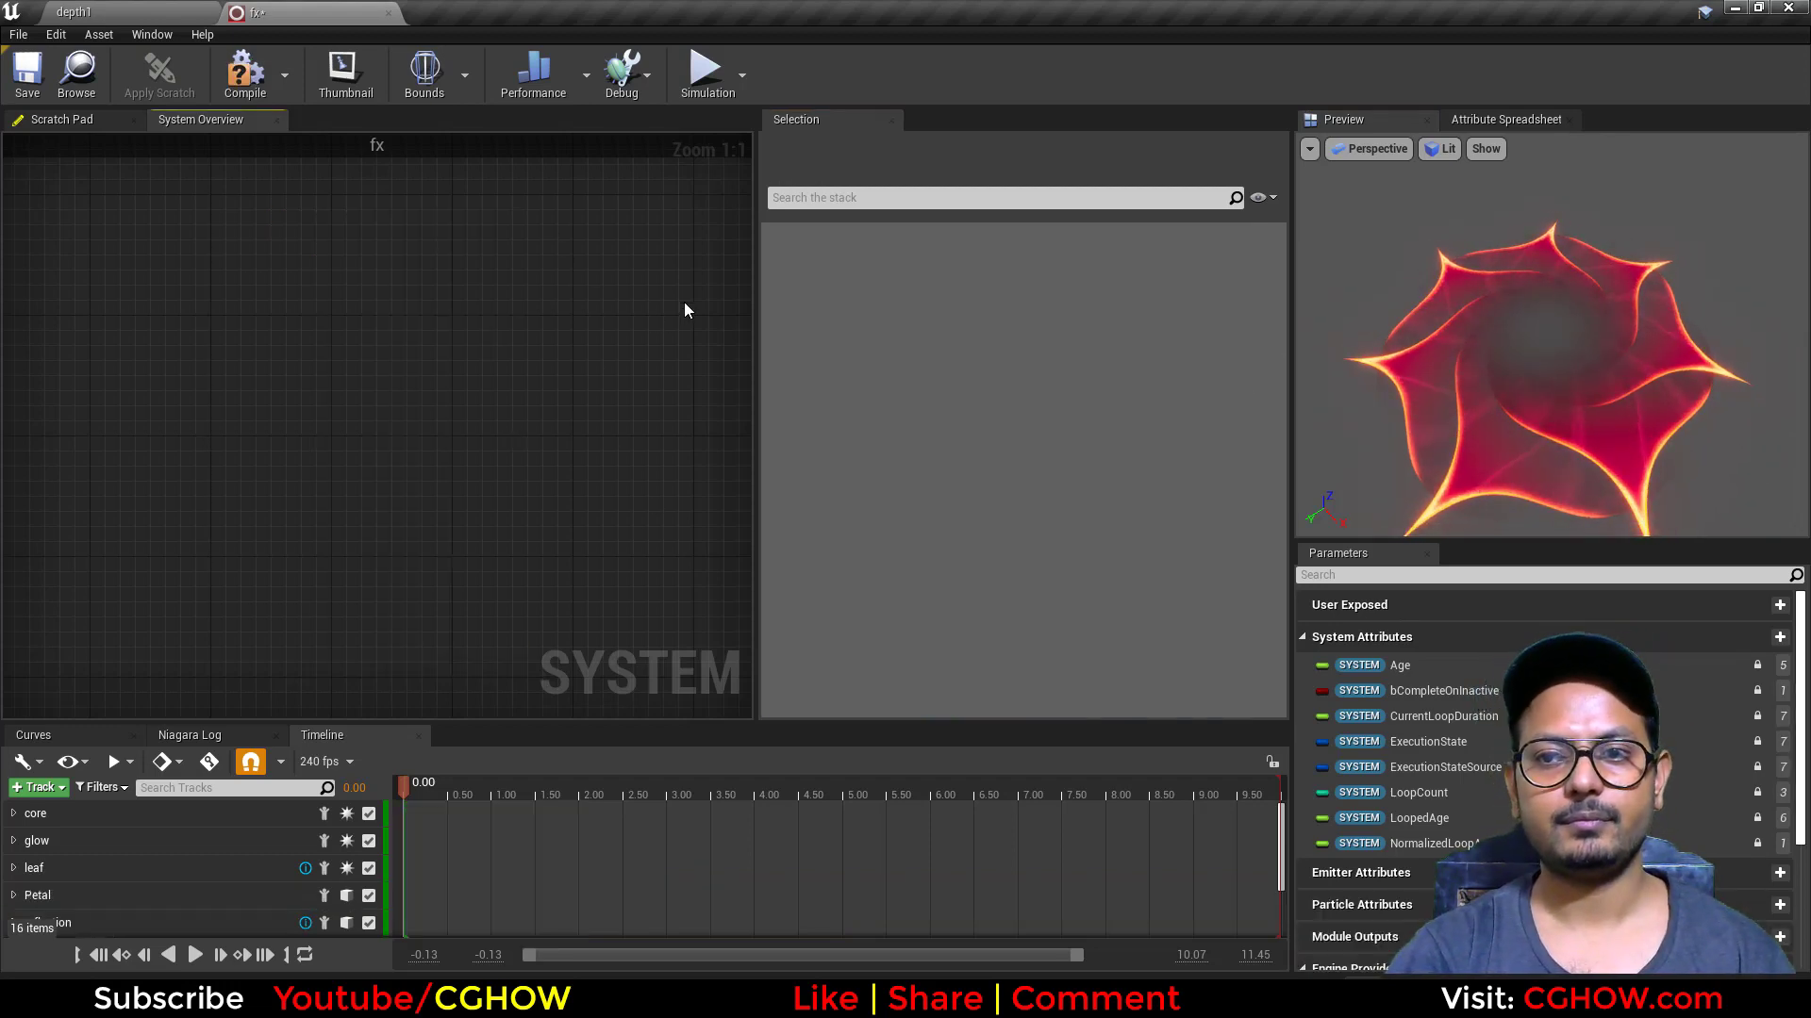
Step: Isolate the ring emitter and preview it at about 0.70 on the timeline
scroll(671, 334, "down", 4)
scroll(396, 547, "down", 3)
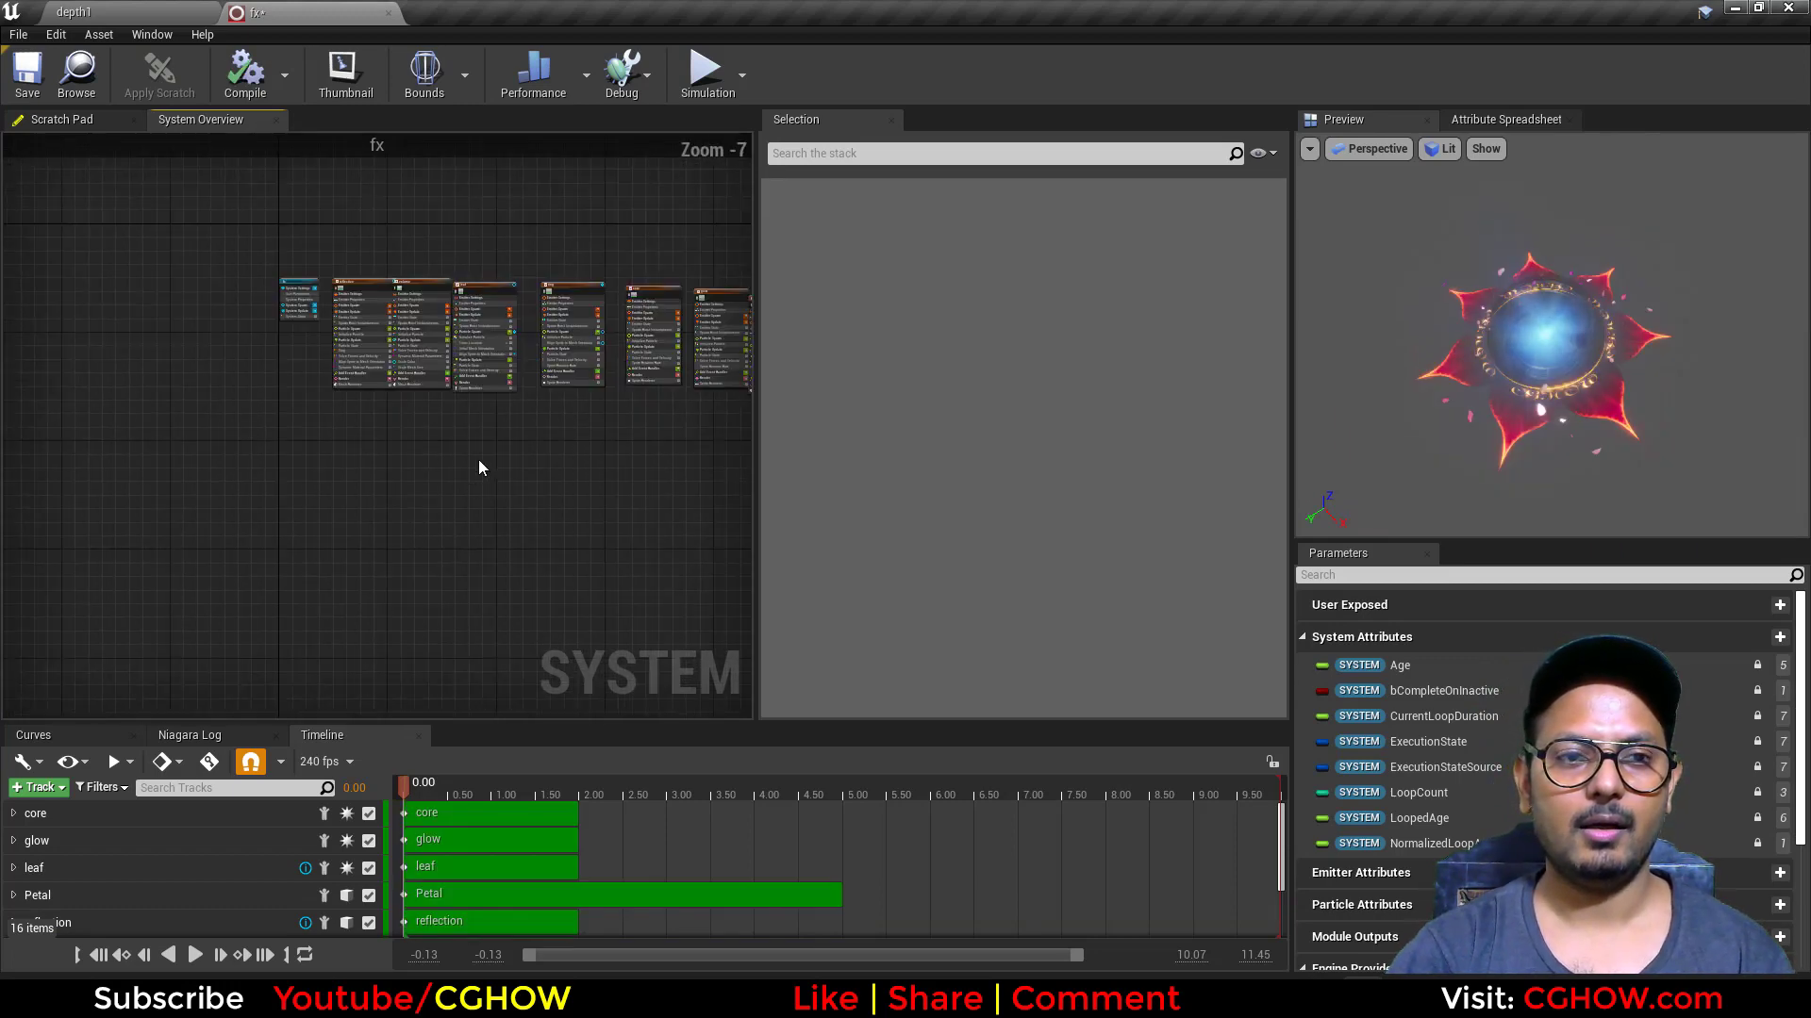
right_click_drag(510, 337, 458, 434)
scroll(458, 434, "up", 5)
left_click(560, 293)
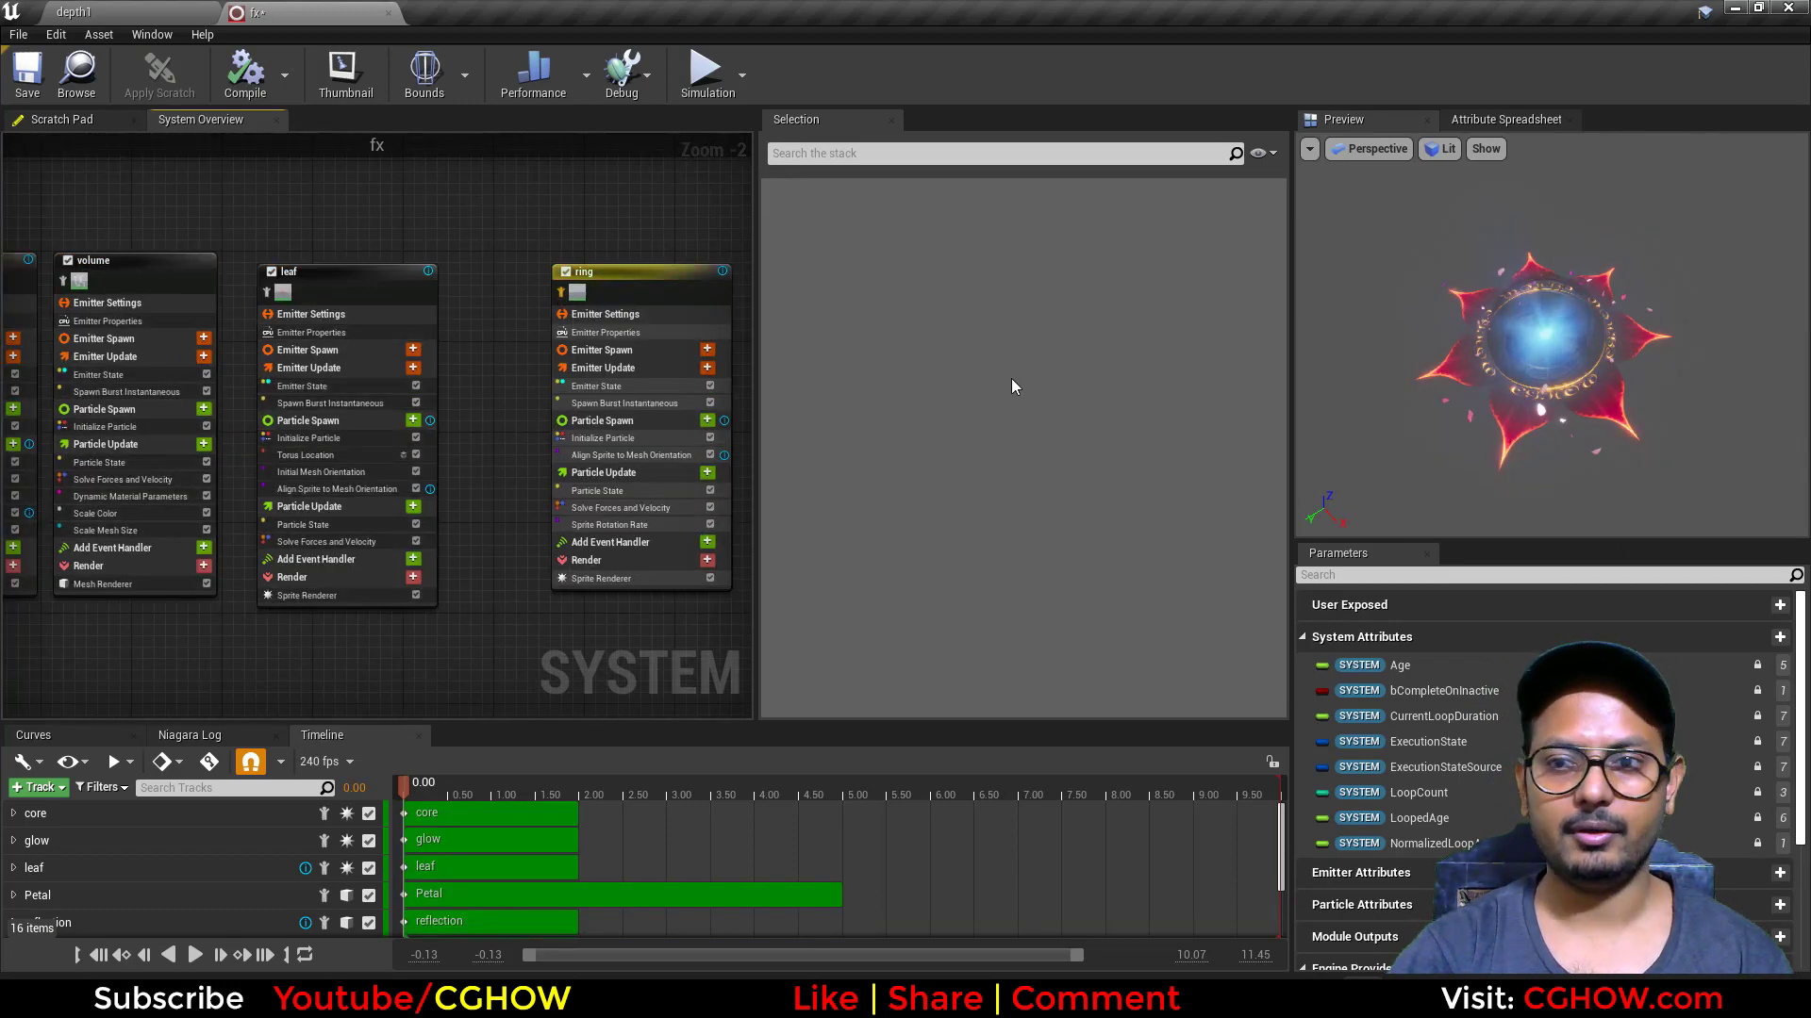
left_click_drag(419, 782, 466, 787)
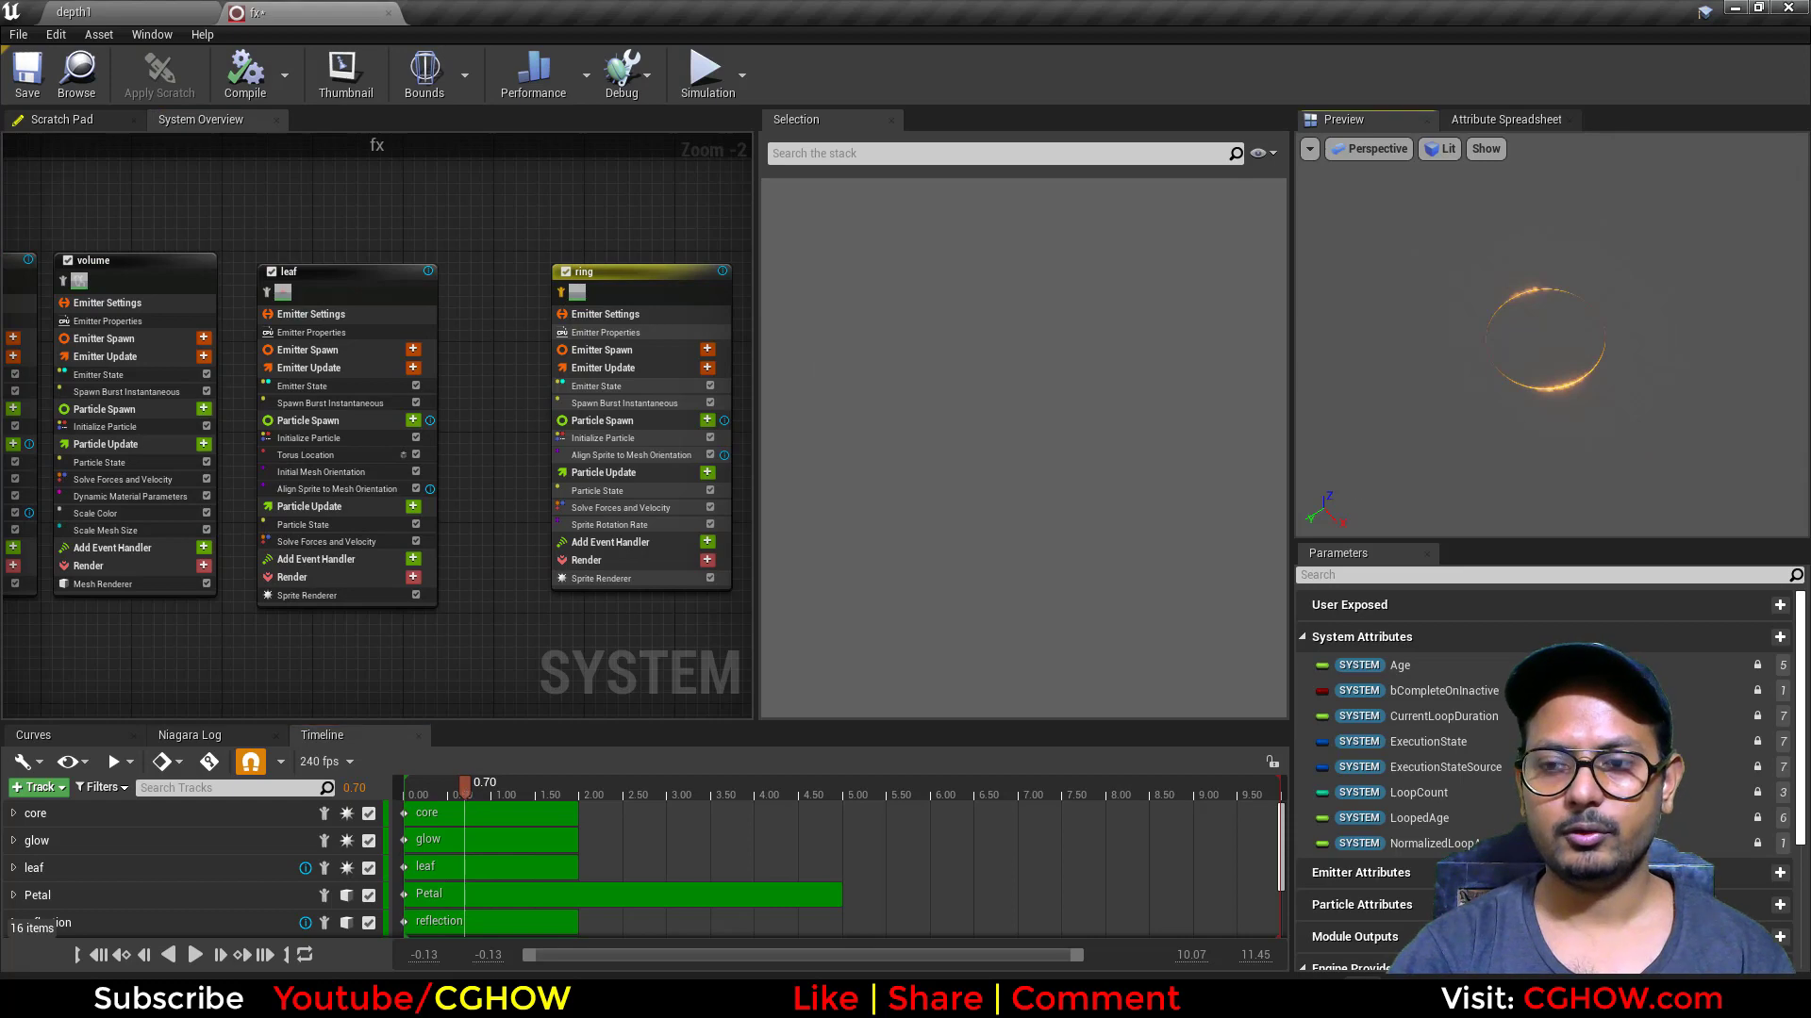
Step: Open the ring emitter's Spawn Burst Instantaneous module to examine its spawn settings
left_click(588, 403)
right_click_drag(527, 642, 392, 632)
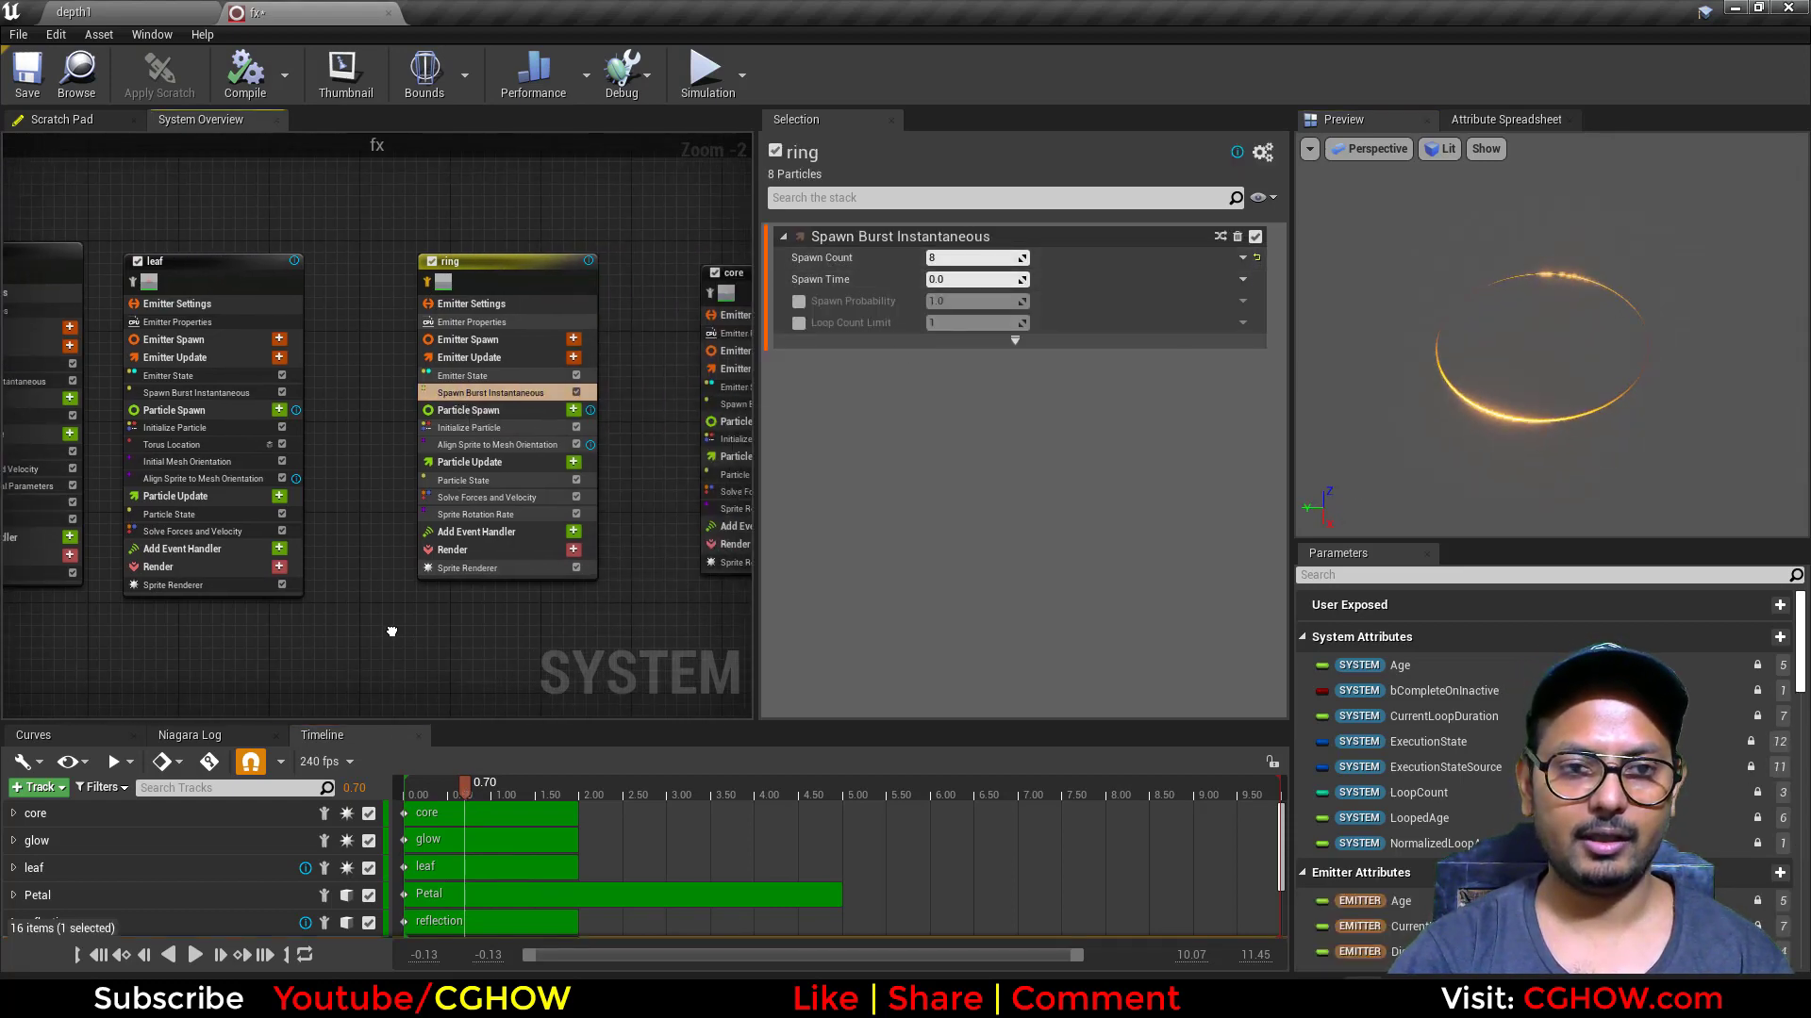
scroll(500, 542, "up", 2)
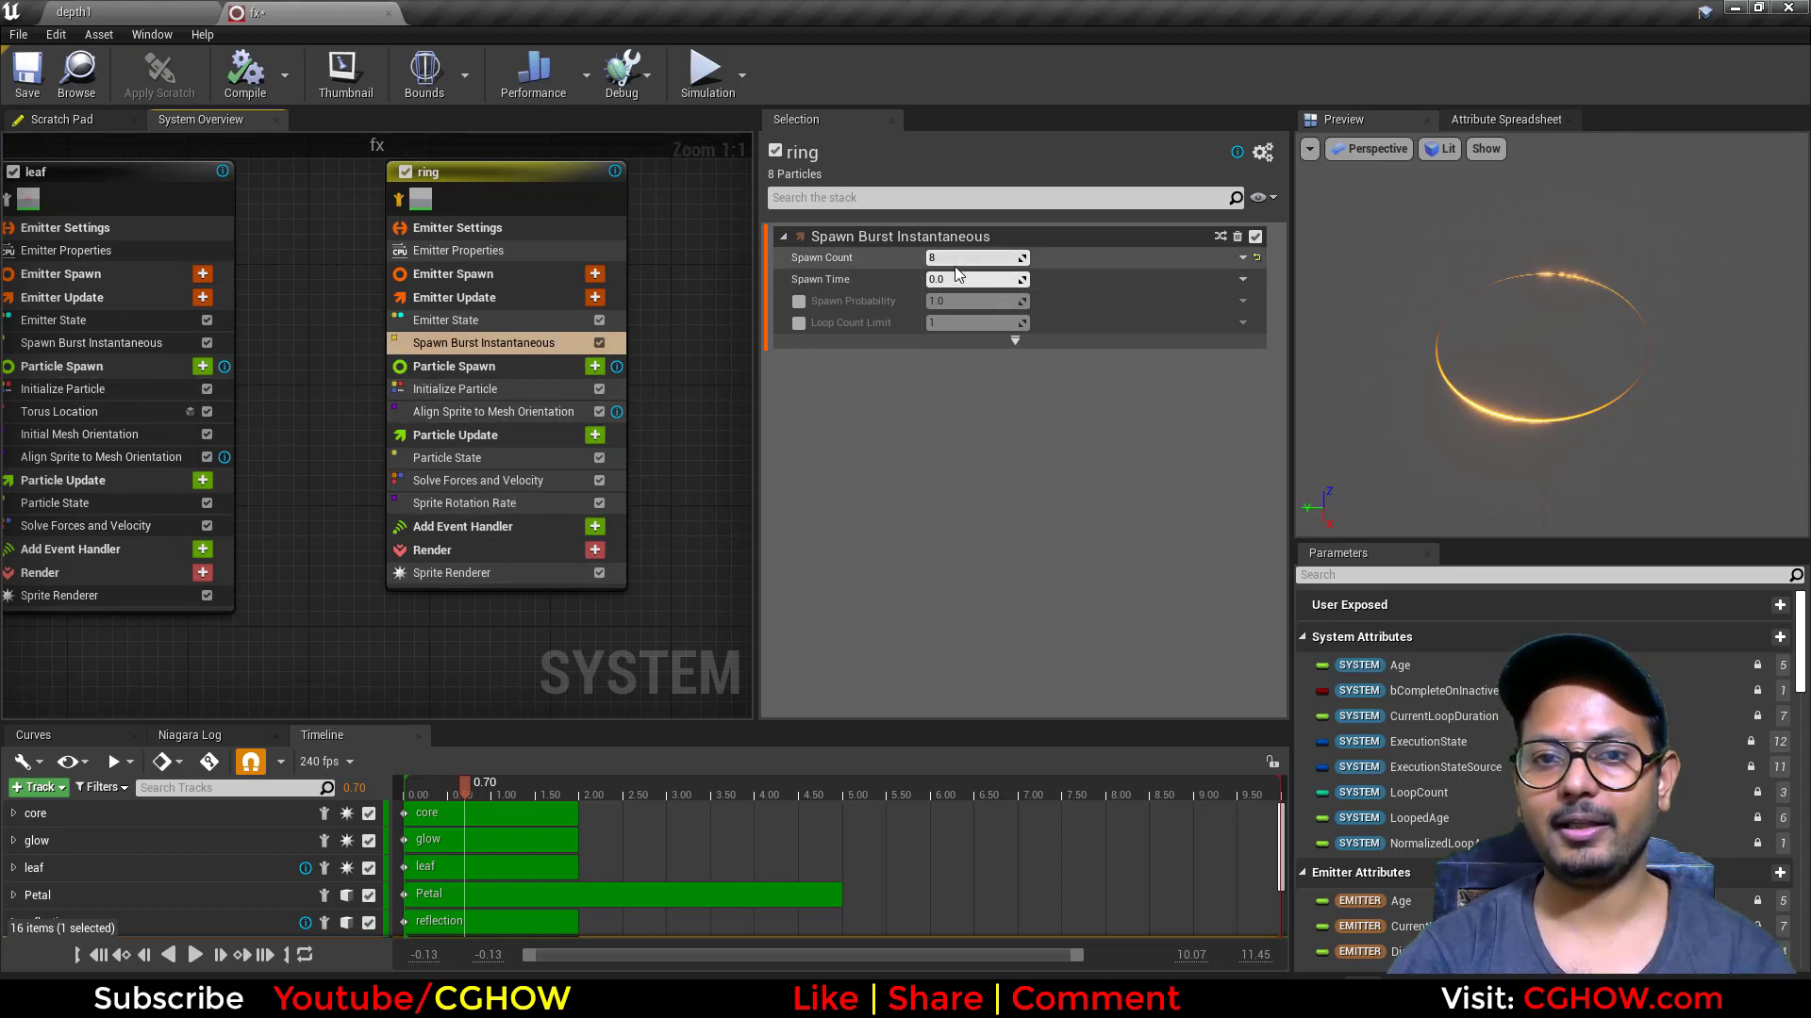
Step: Set the ring emitter's burst Spawn Count to 1 and review its sprite alignment, Sprite Rotation Rate and Sprite Renderer settings
key("Return")
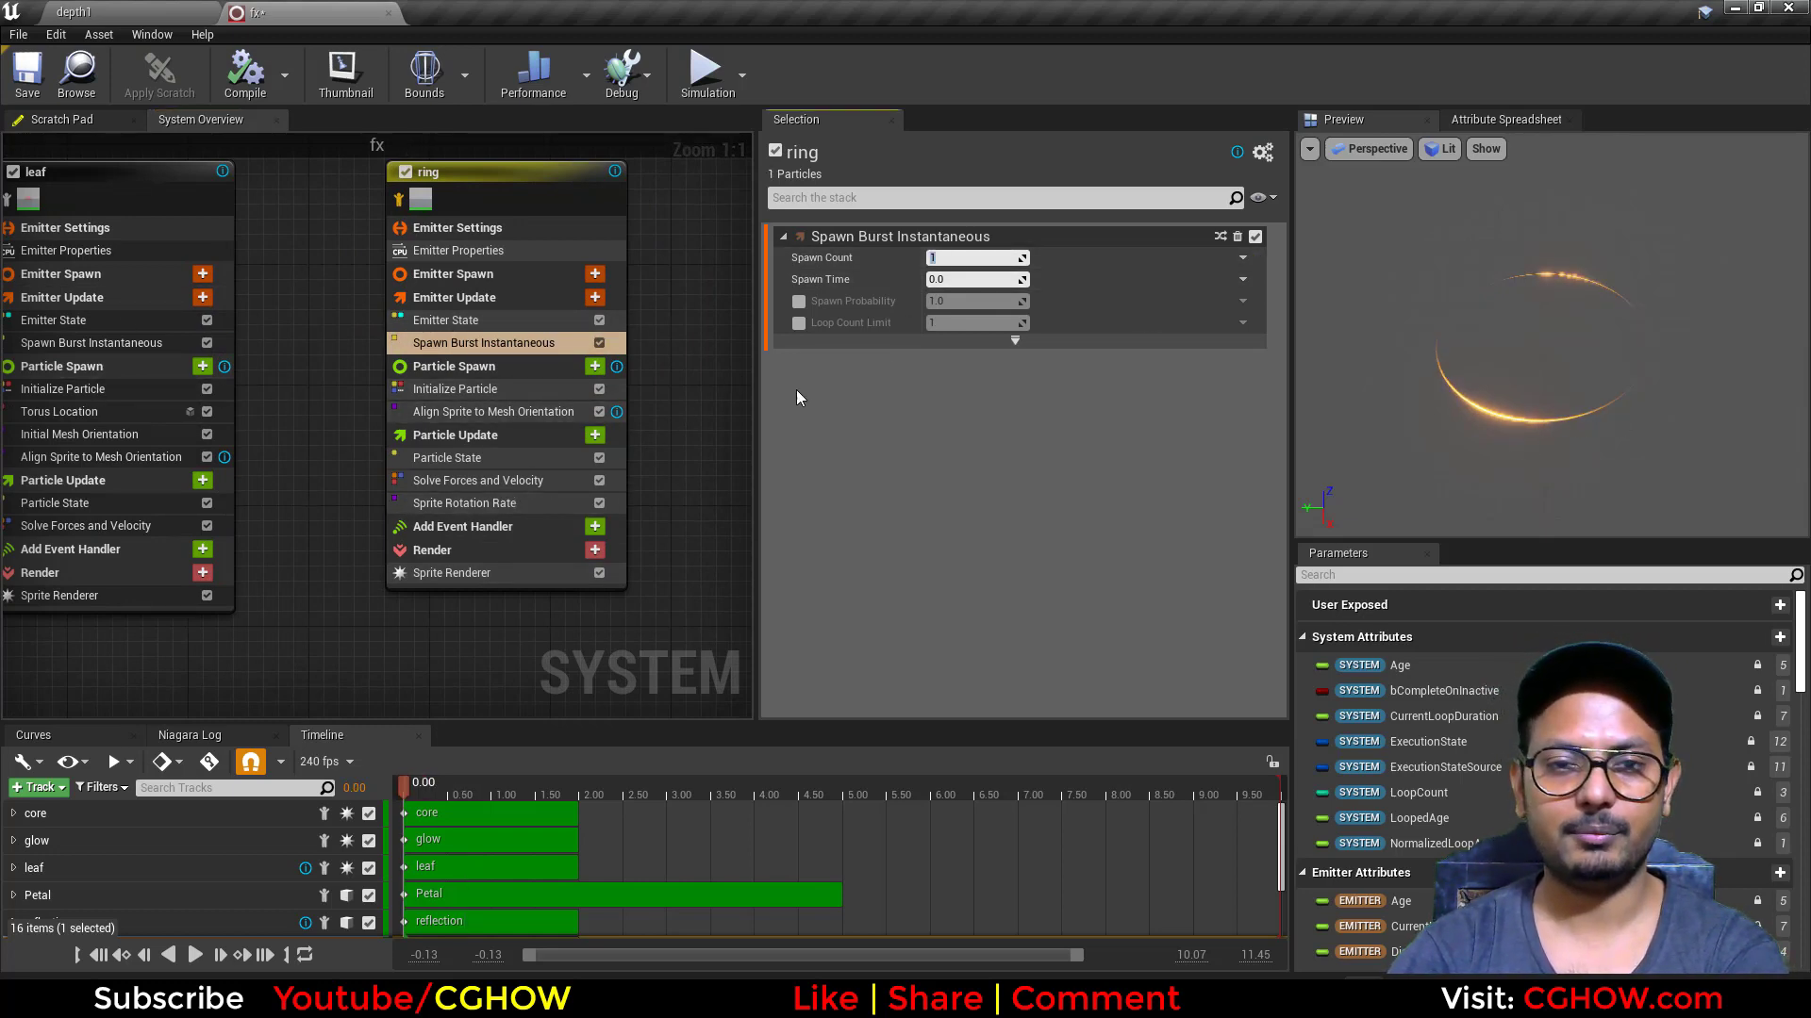
left_click(421, 581)
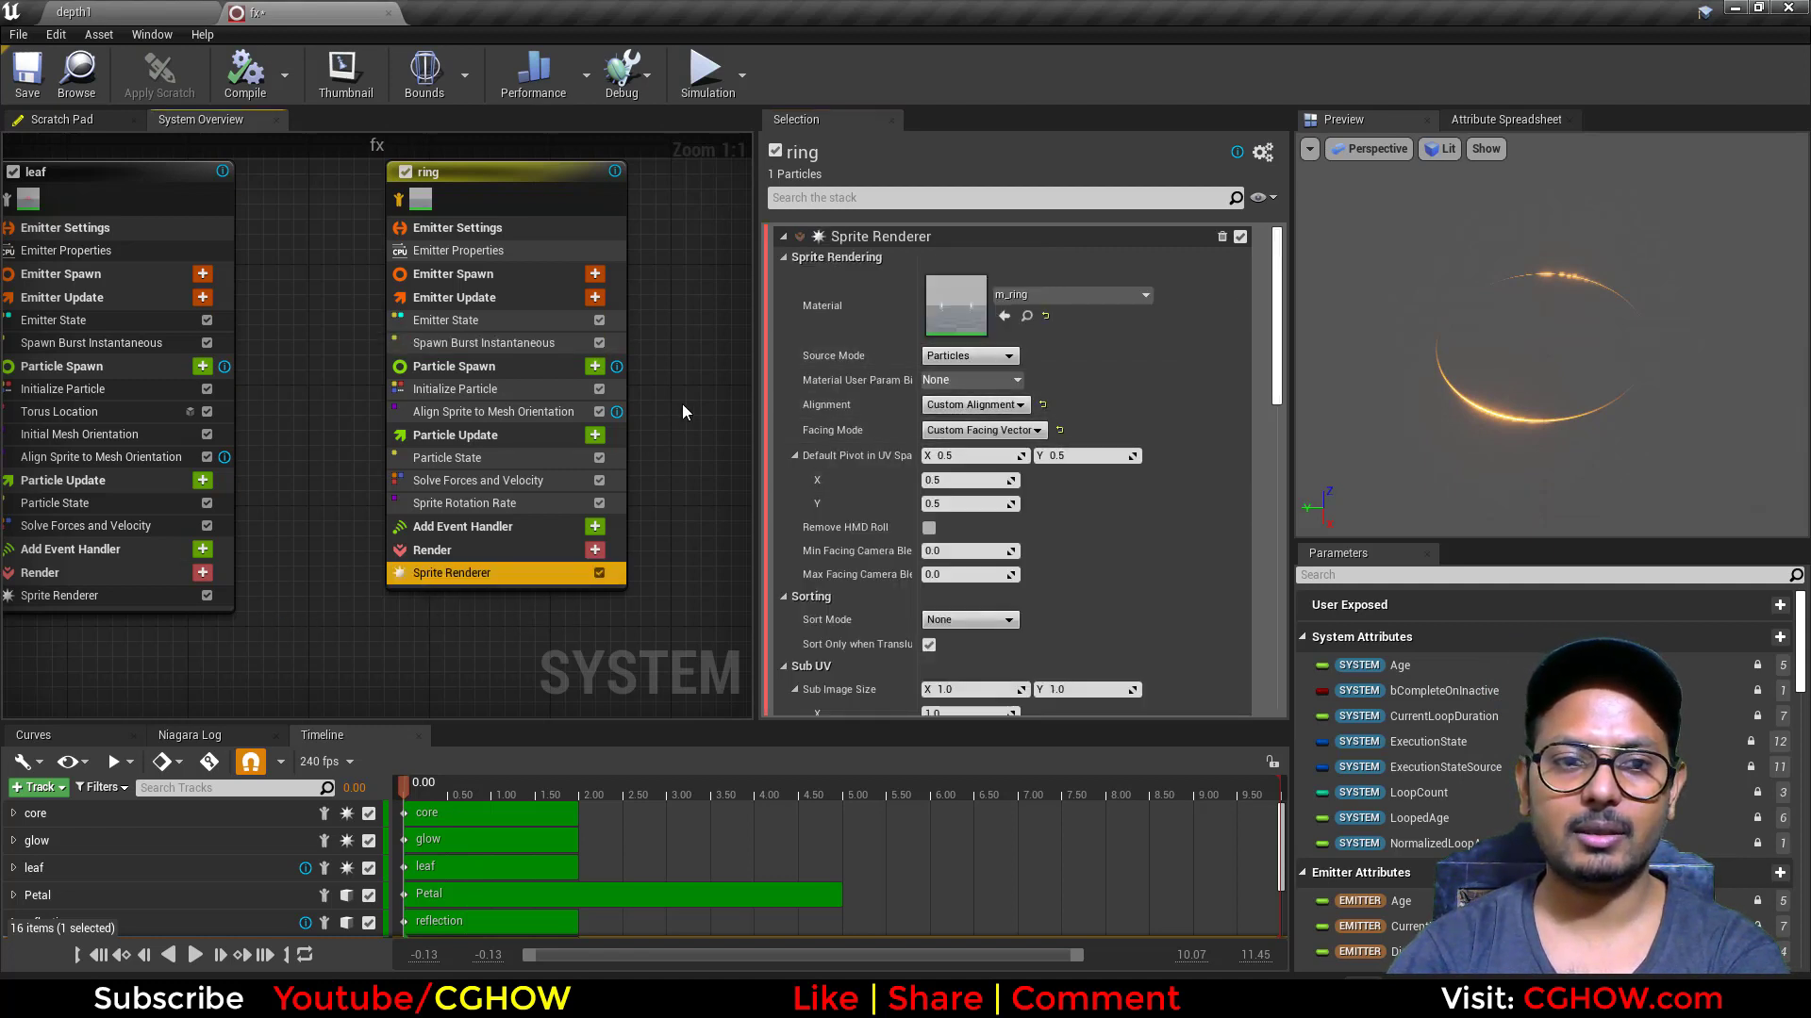
left_click(507, 412)
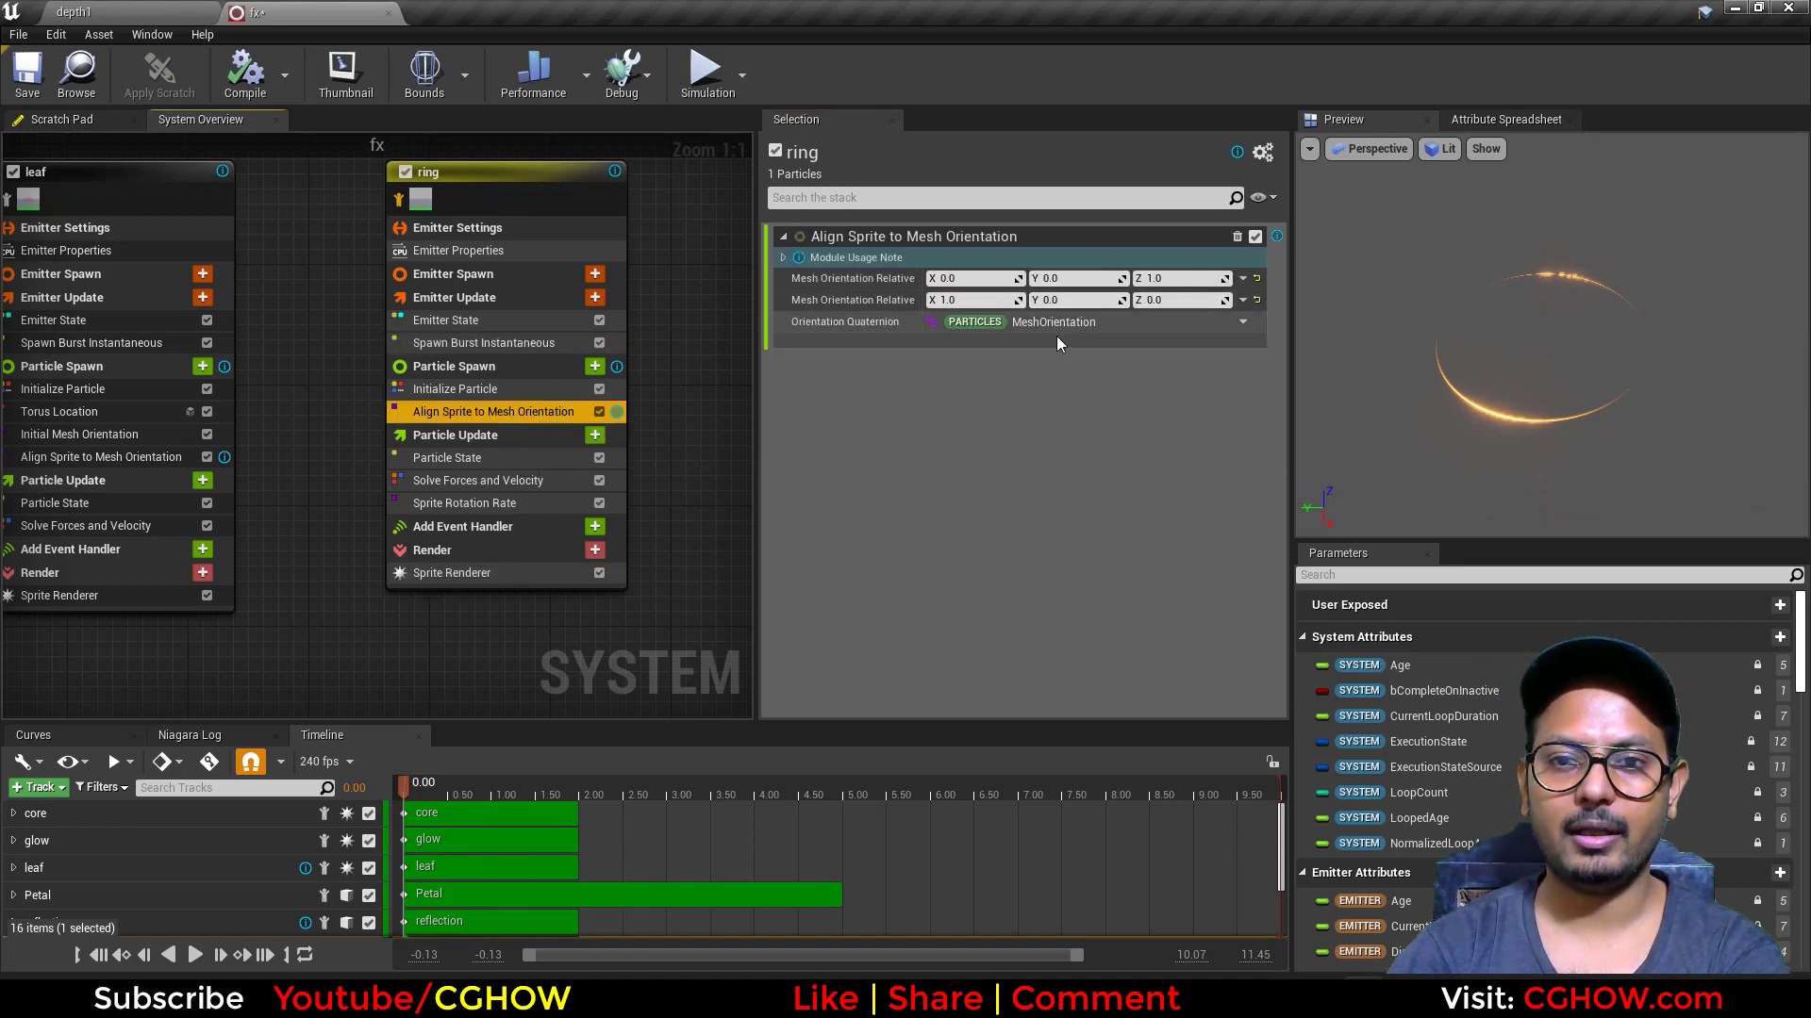
left_click(445, 506)
left_click(537, 570)
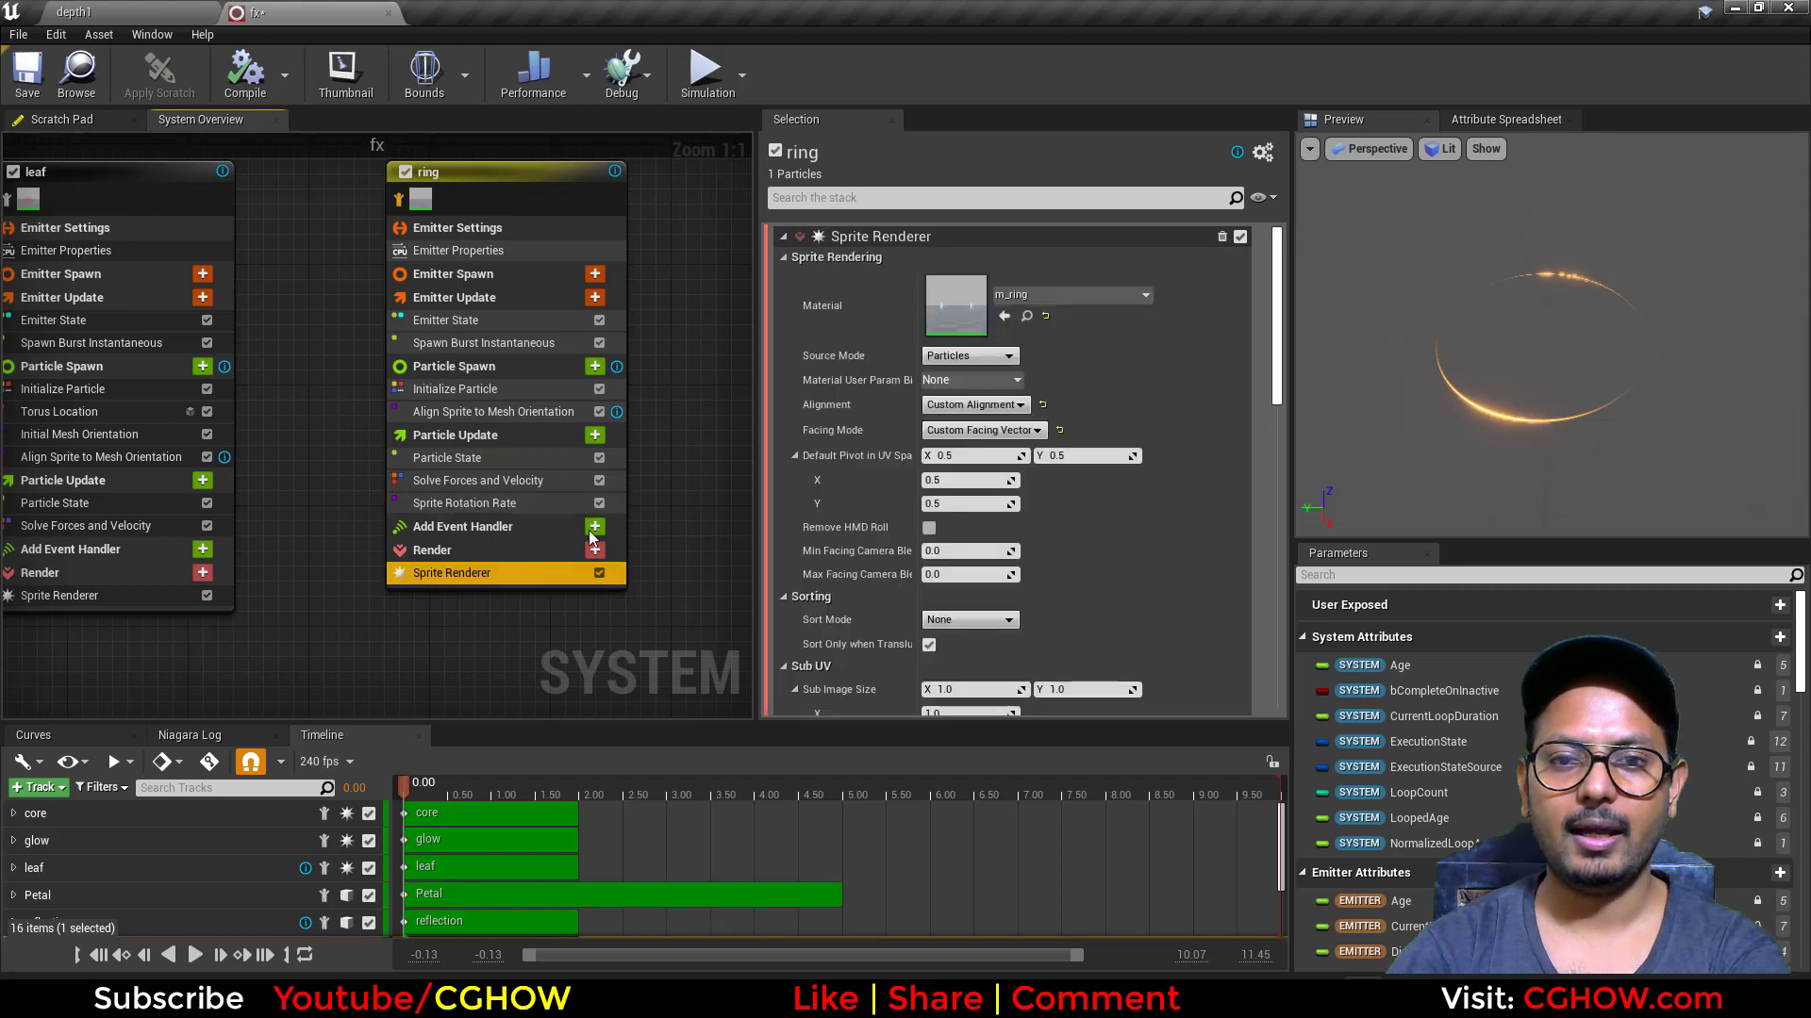
Step: Open the m_ring material and preview its RadialGradientExponential node on a plane
double_click(958, 320)
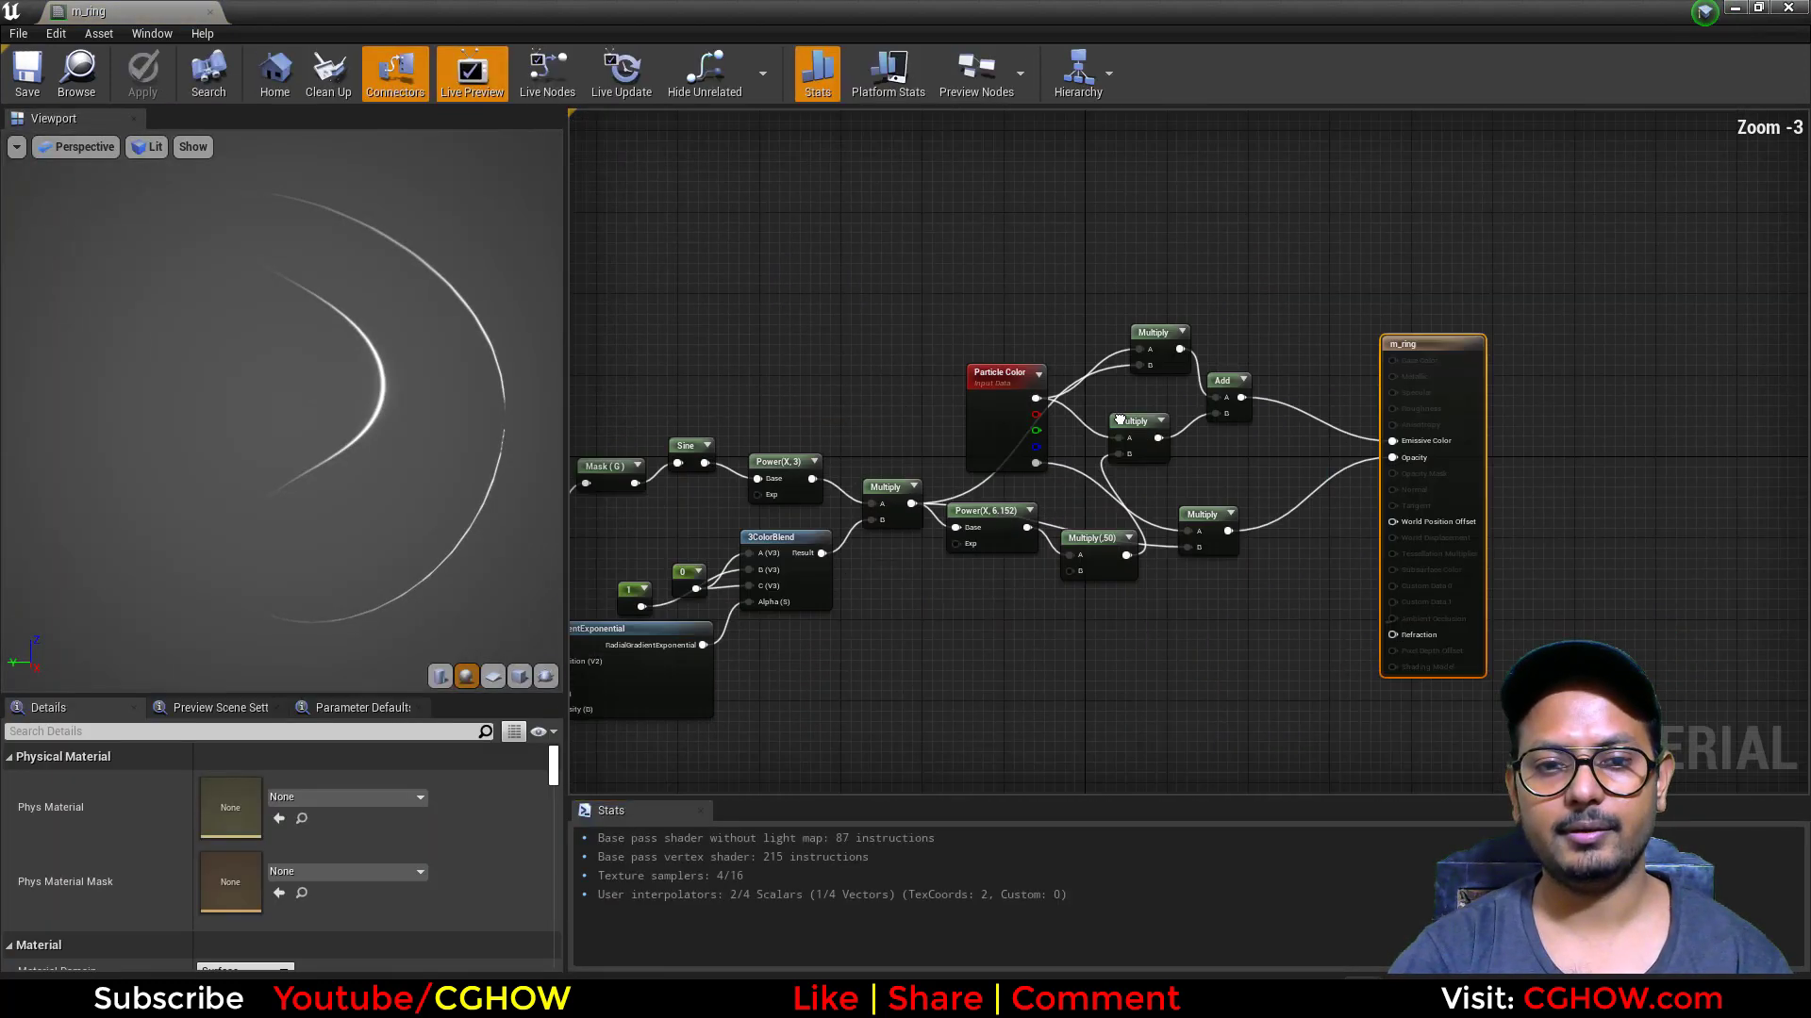
right_click_drag(1119, 420, 1156, 407)
scroll(832, 623, "up", 1)
right_click_drag(833, 623, 1231, 505)
left_click(1072, 572)
key("space")
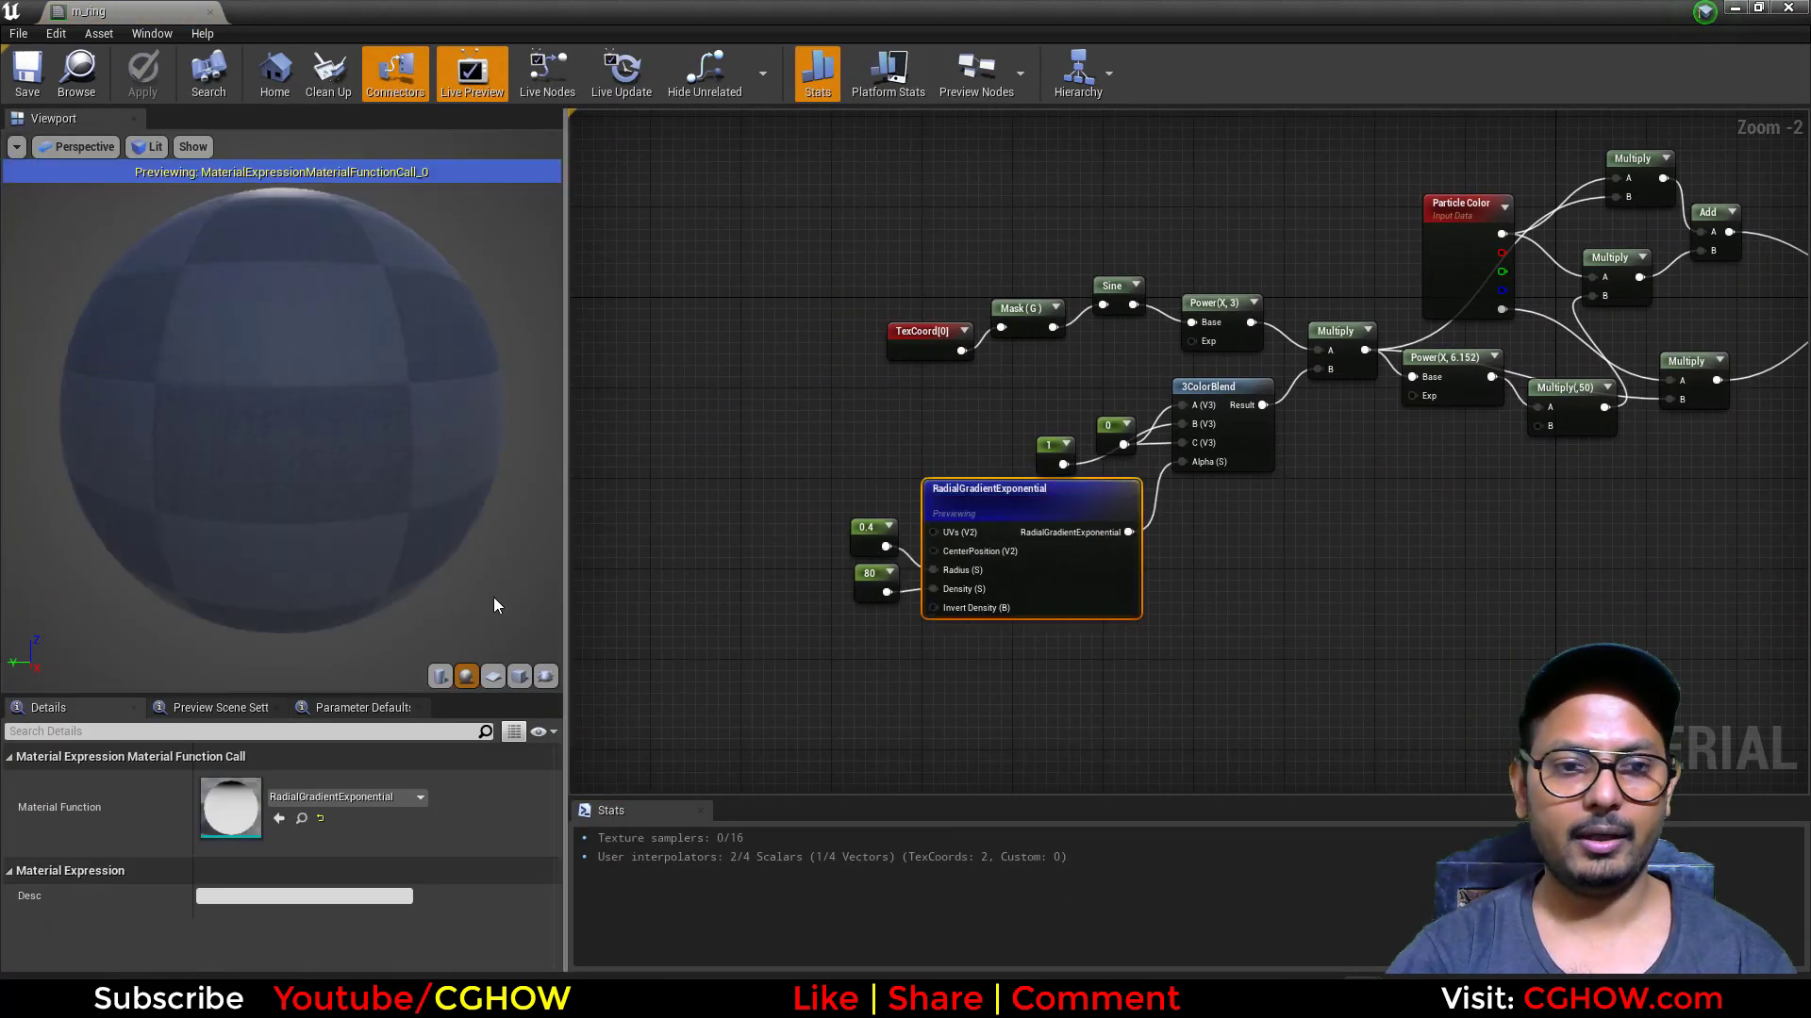
left_click(493, 676)
scroll(981, 608, "up", 2)
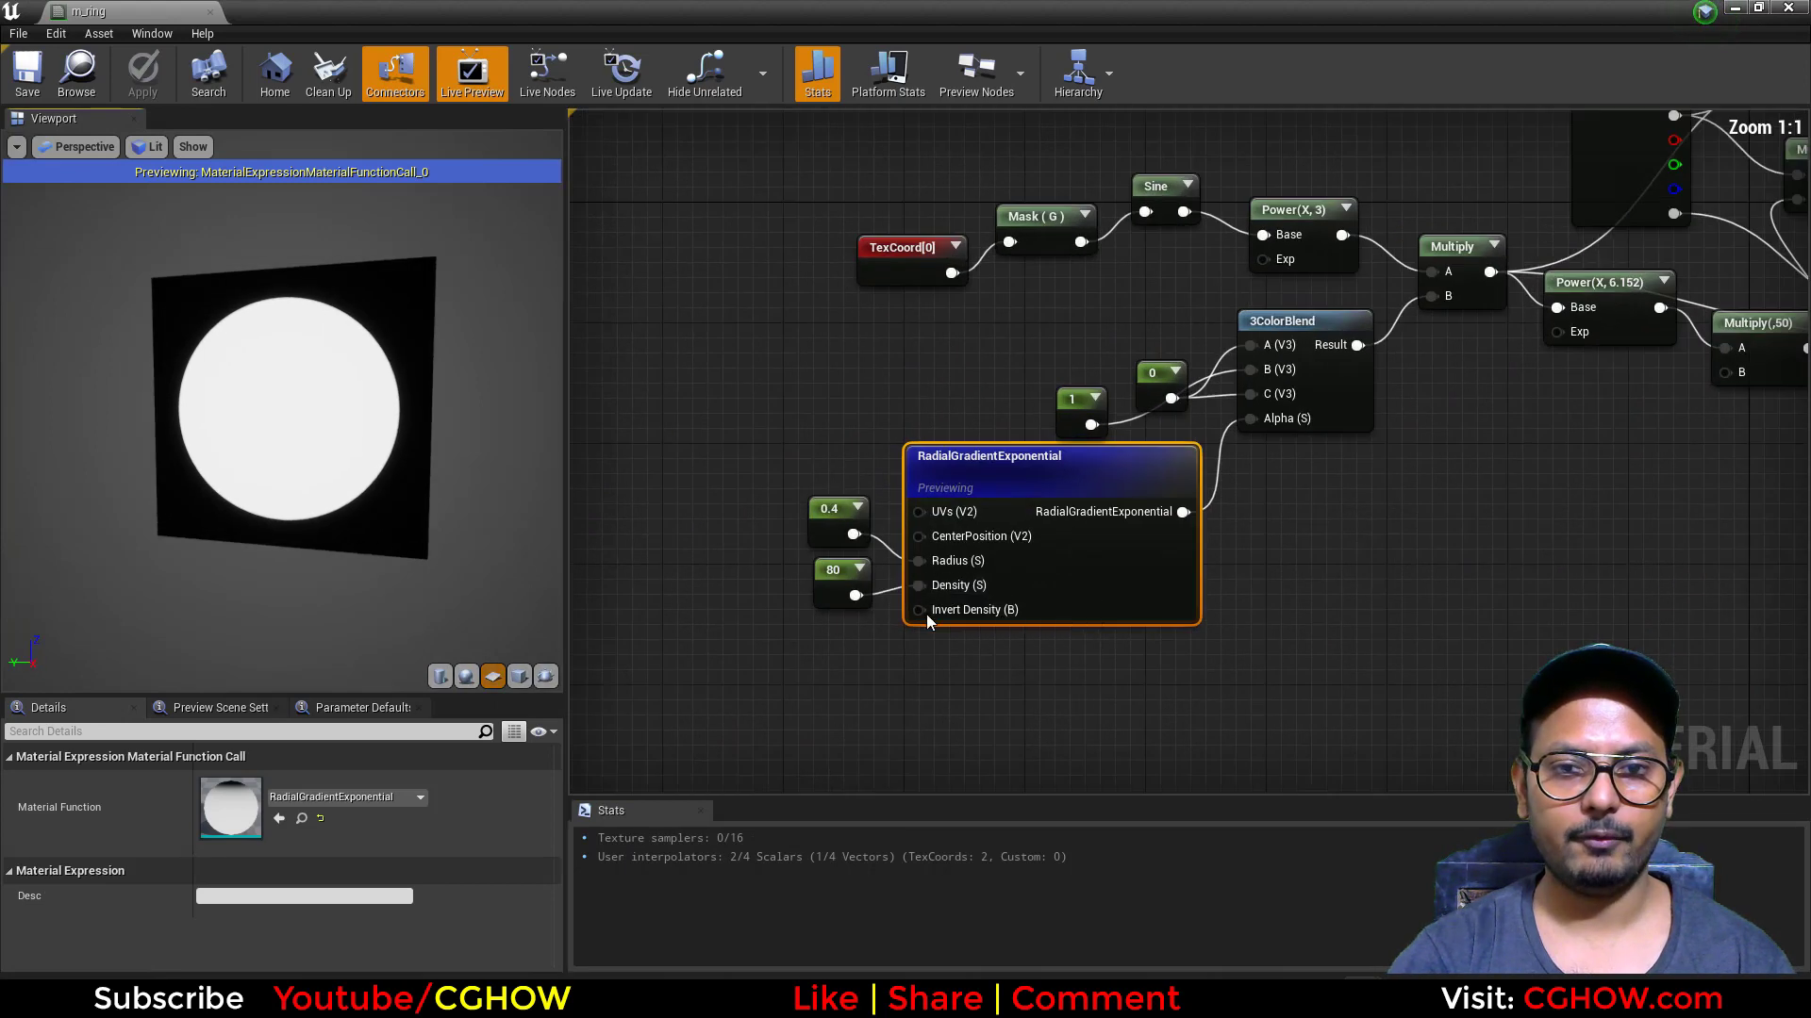
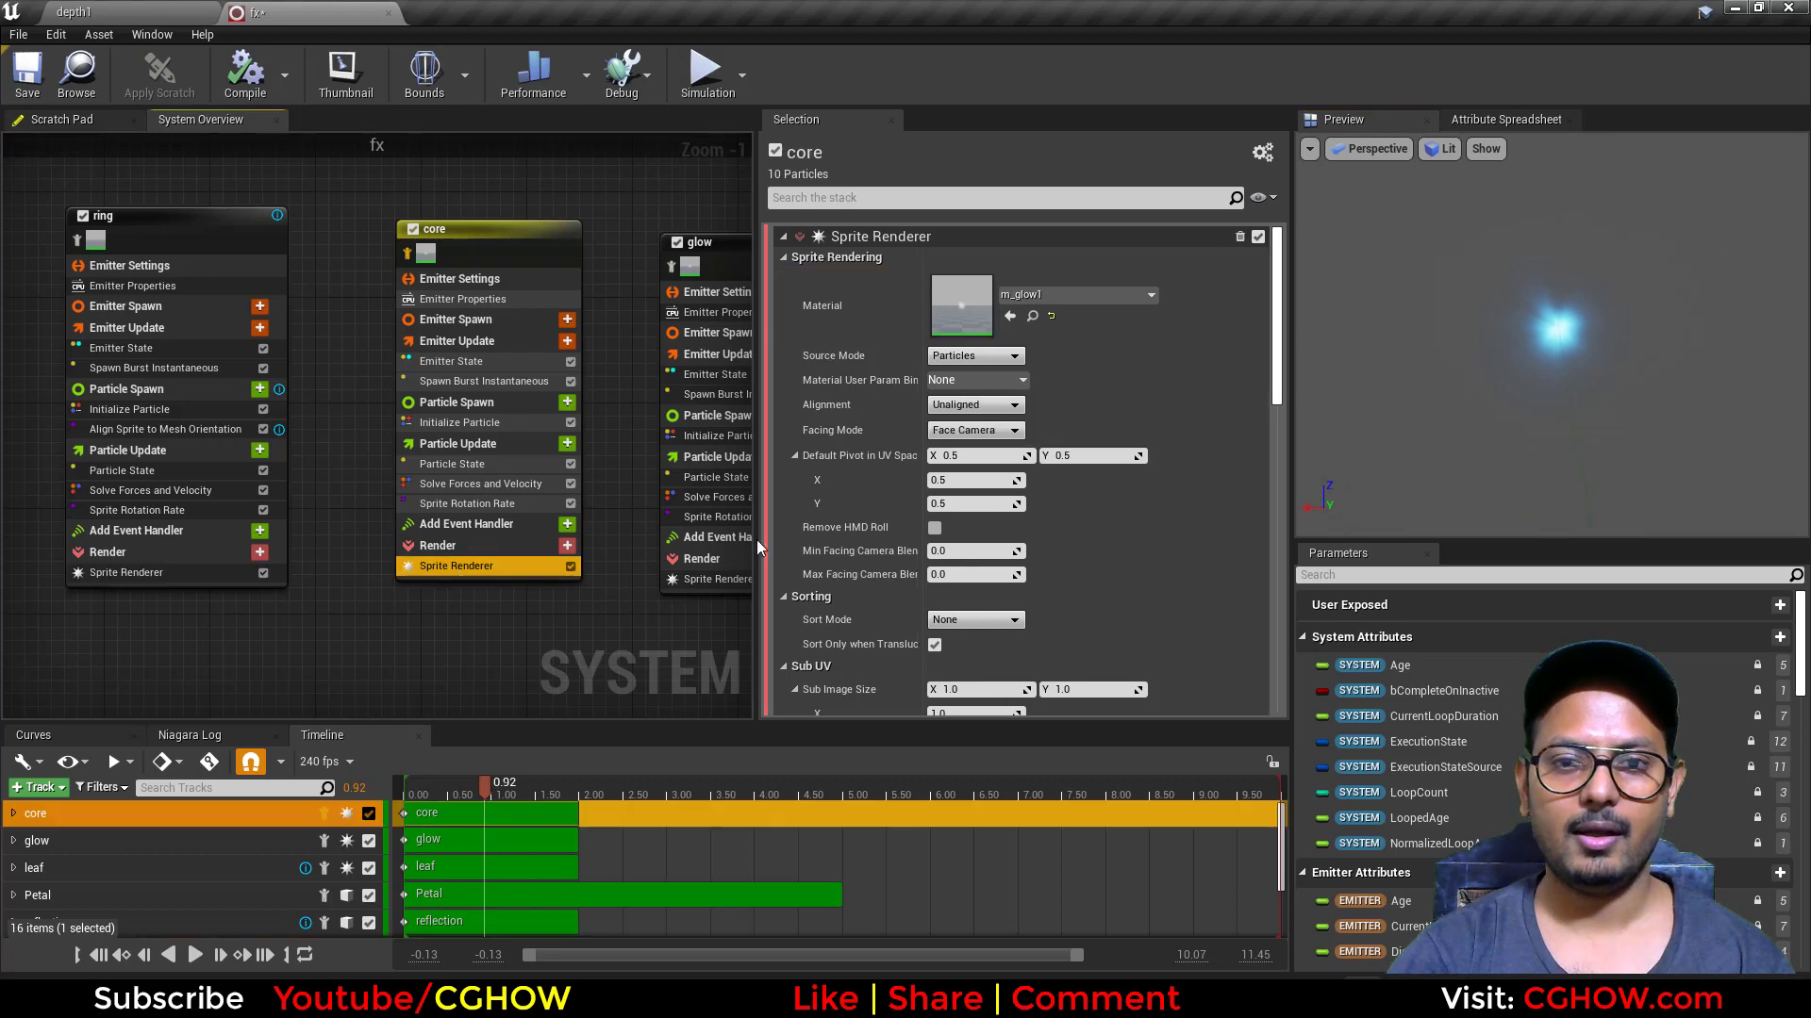
Step: Open the core emitter's m_glow1 material, preview it on a plane, and close it
double_click(948, 316)
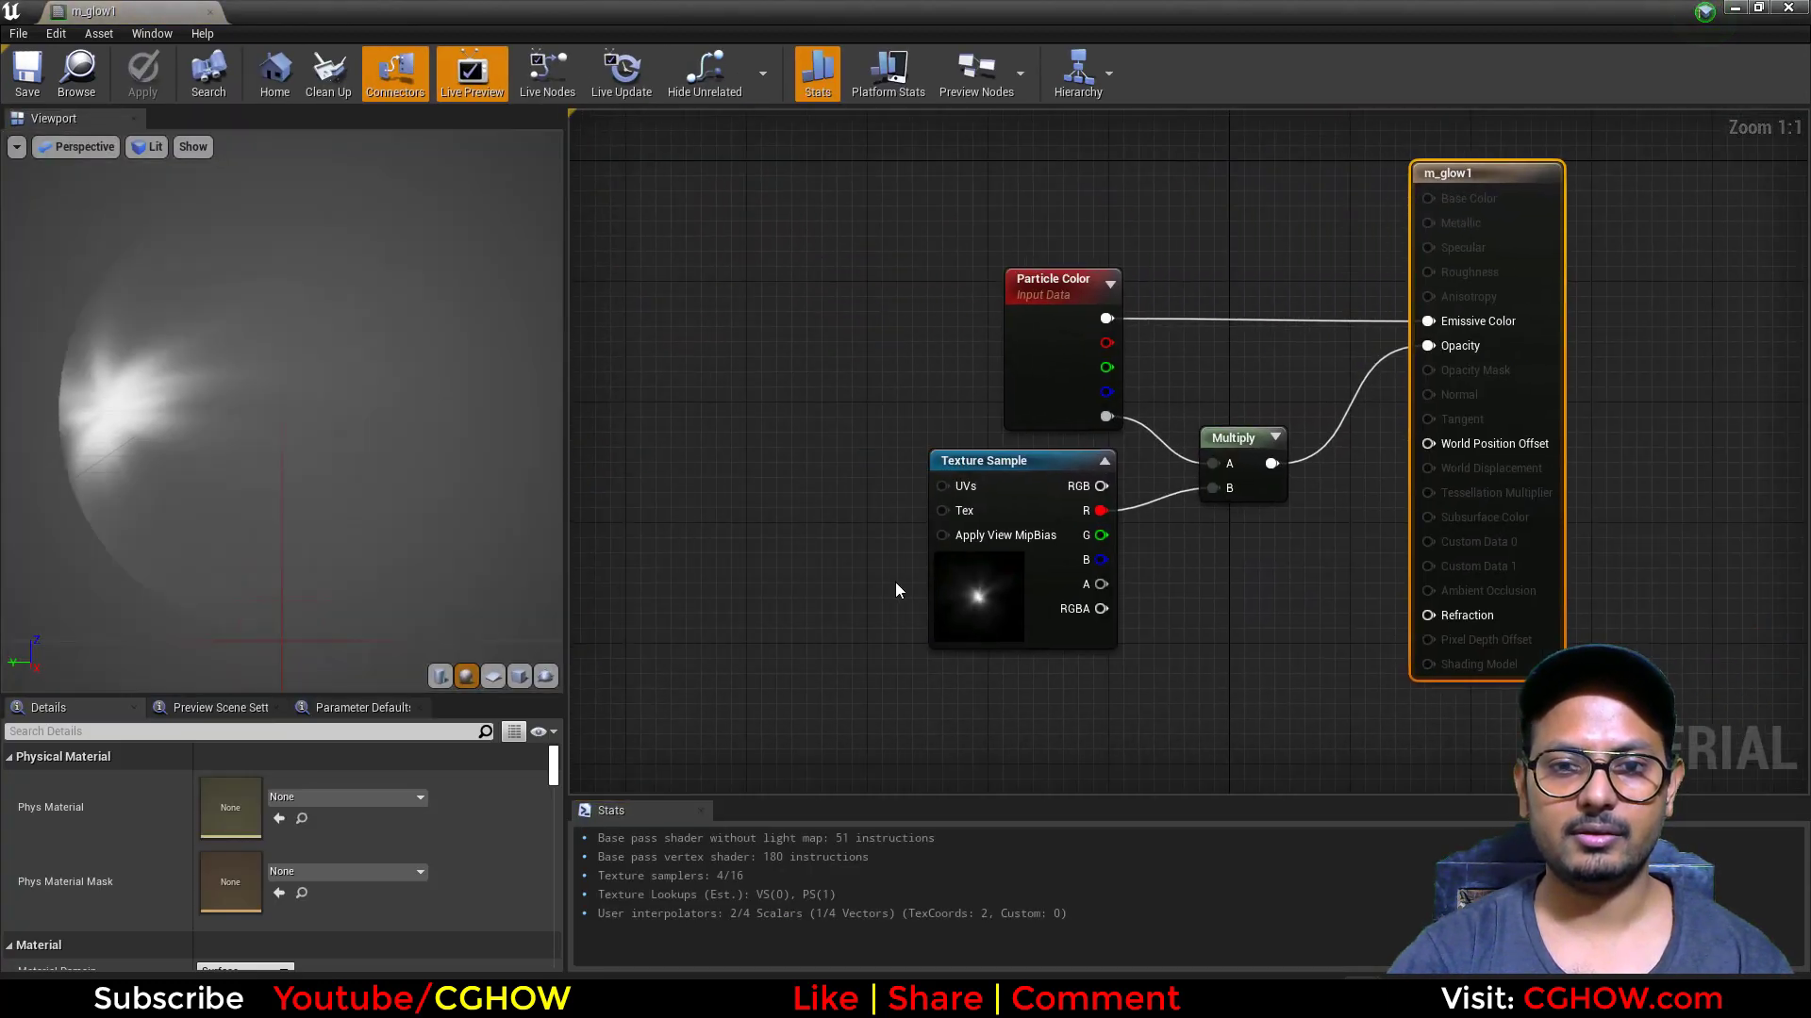
left_click(505, 671)
left_click(209, 12)
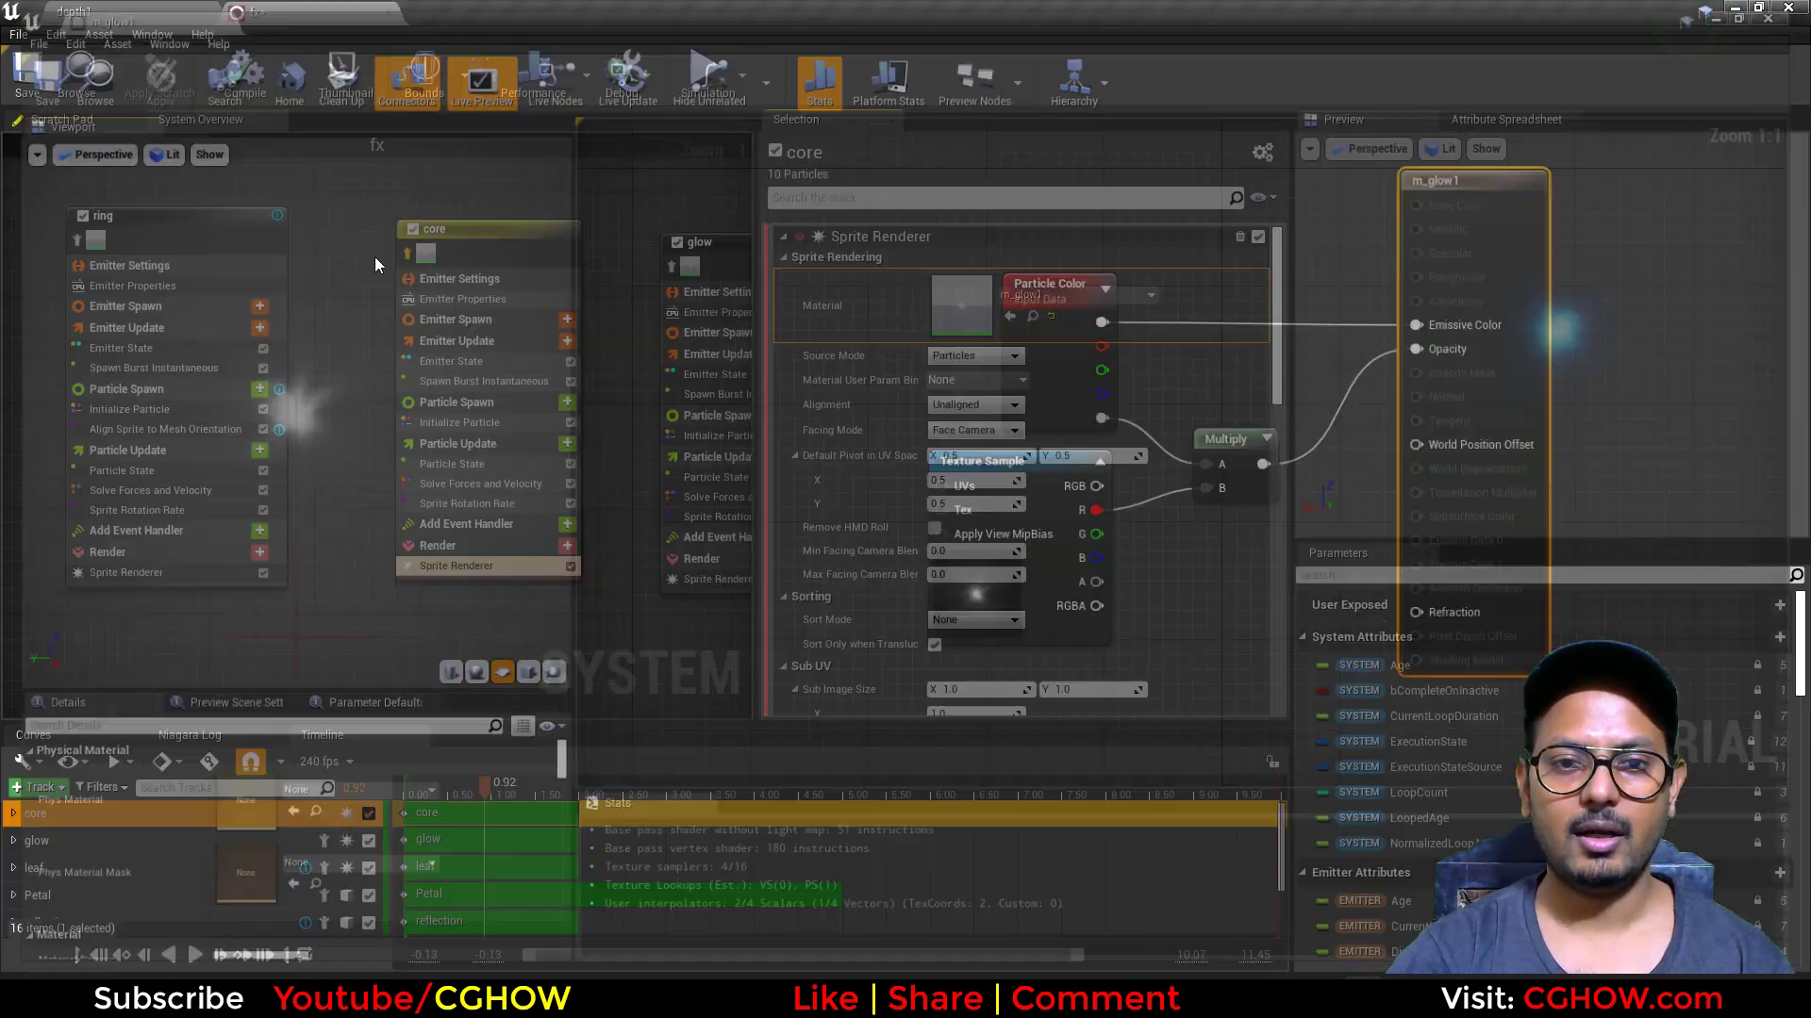
Step: Review the core emitter's Spawn Burst Instantaneous, Particle State, Initialize Particle and Sprite Rotation Rate settings
left_click(464, 368)
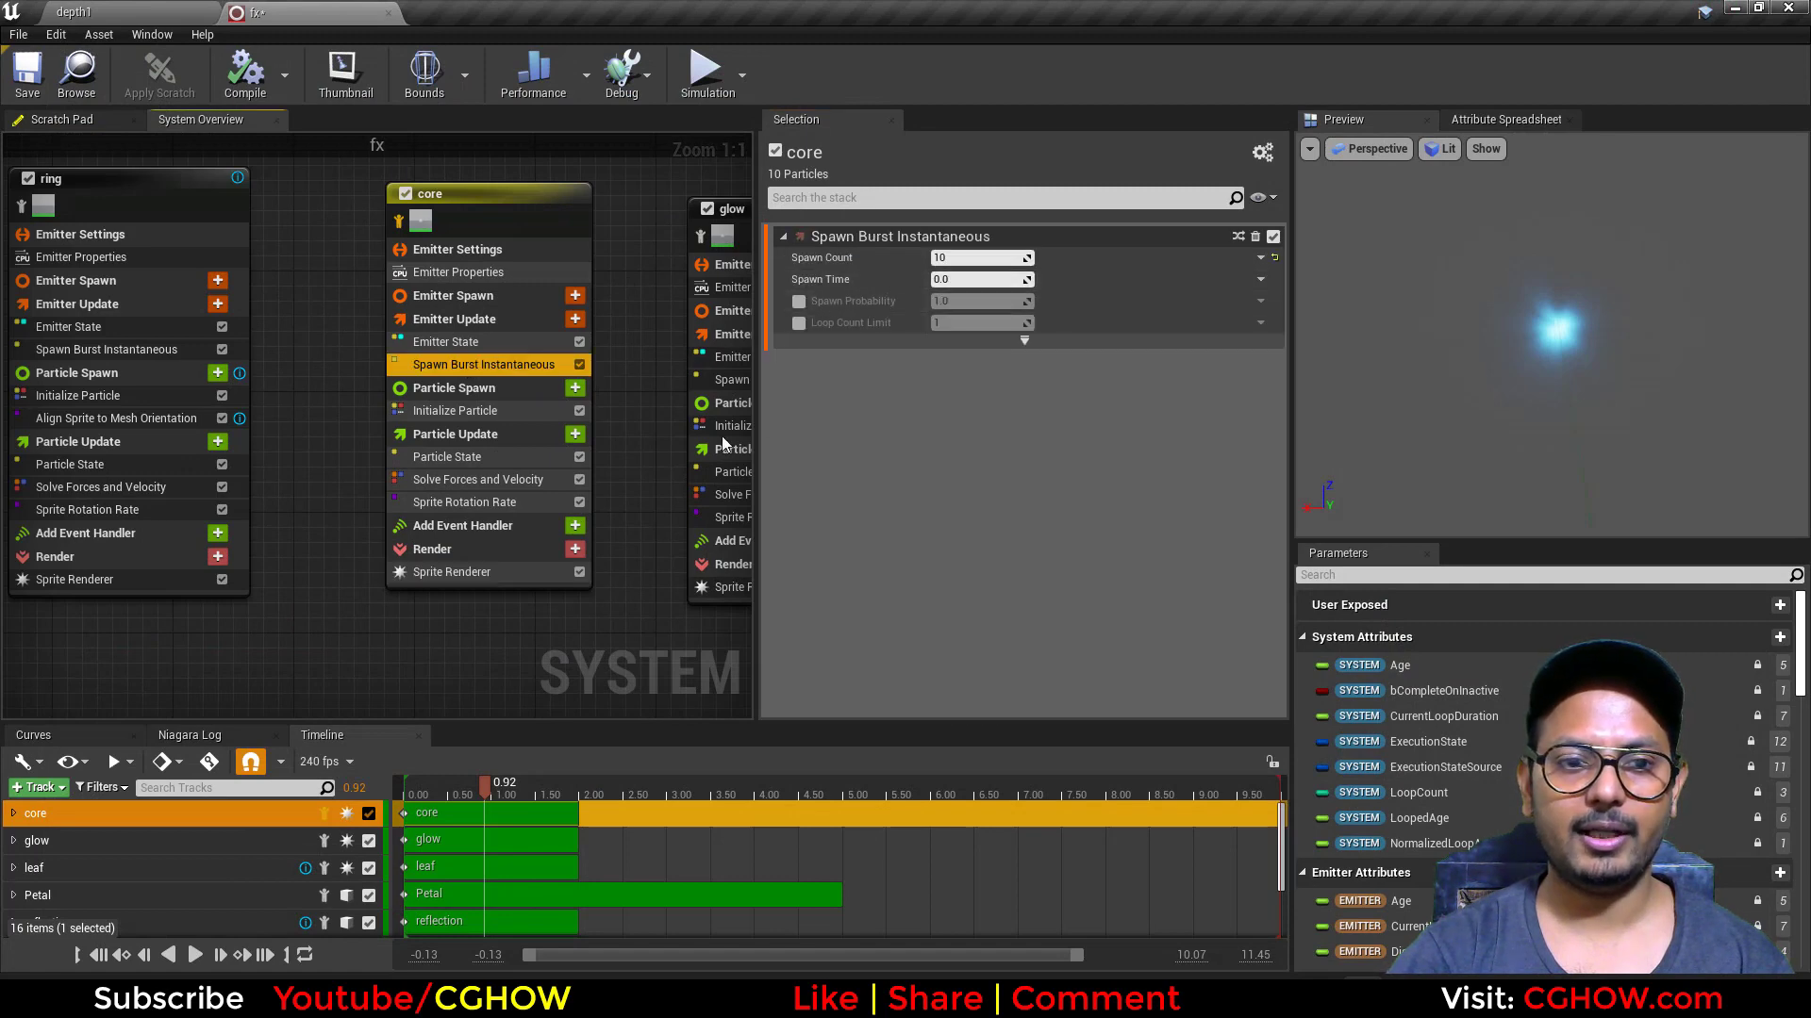
left_click(492, 457)
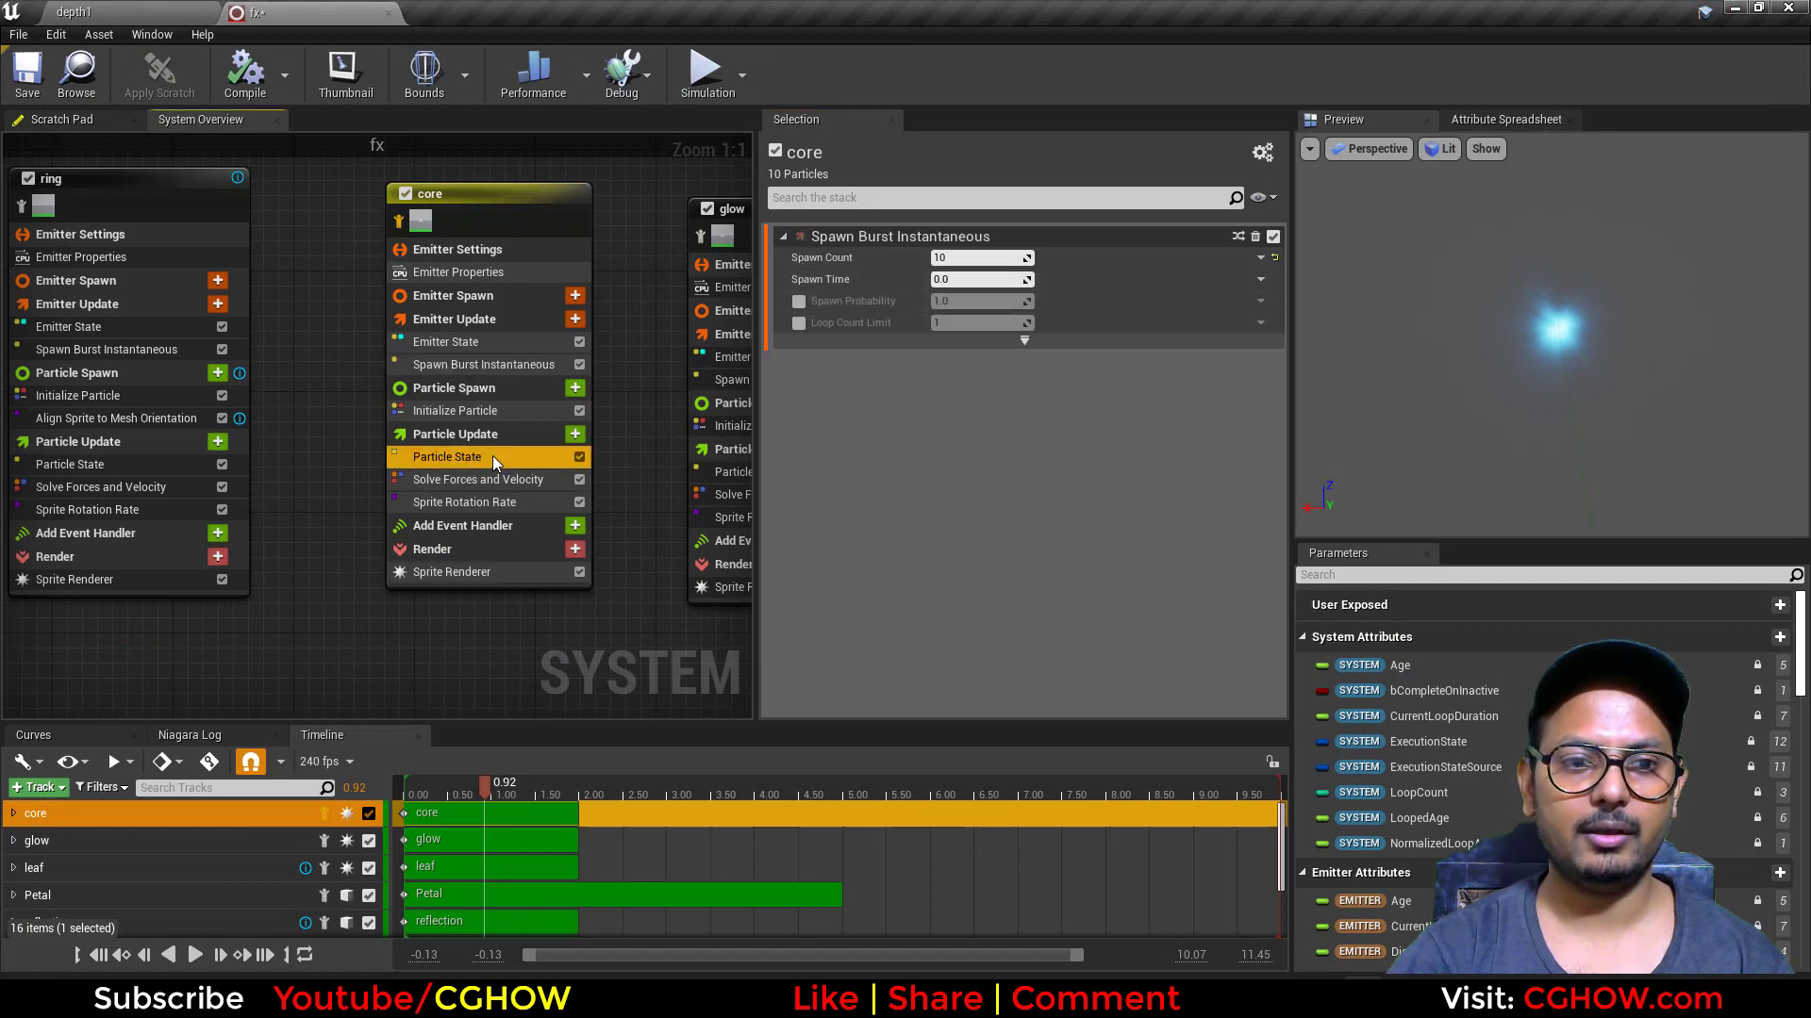
left_click(455, 412)
scroll(1045, 426, "down", 2)
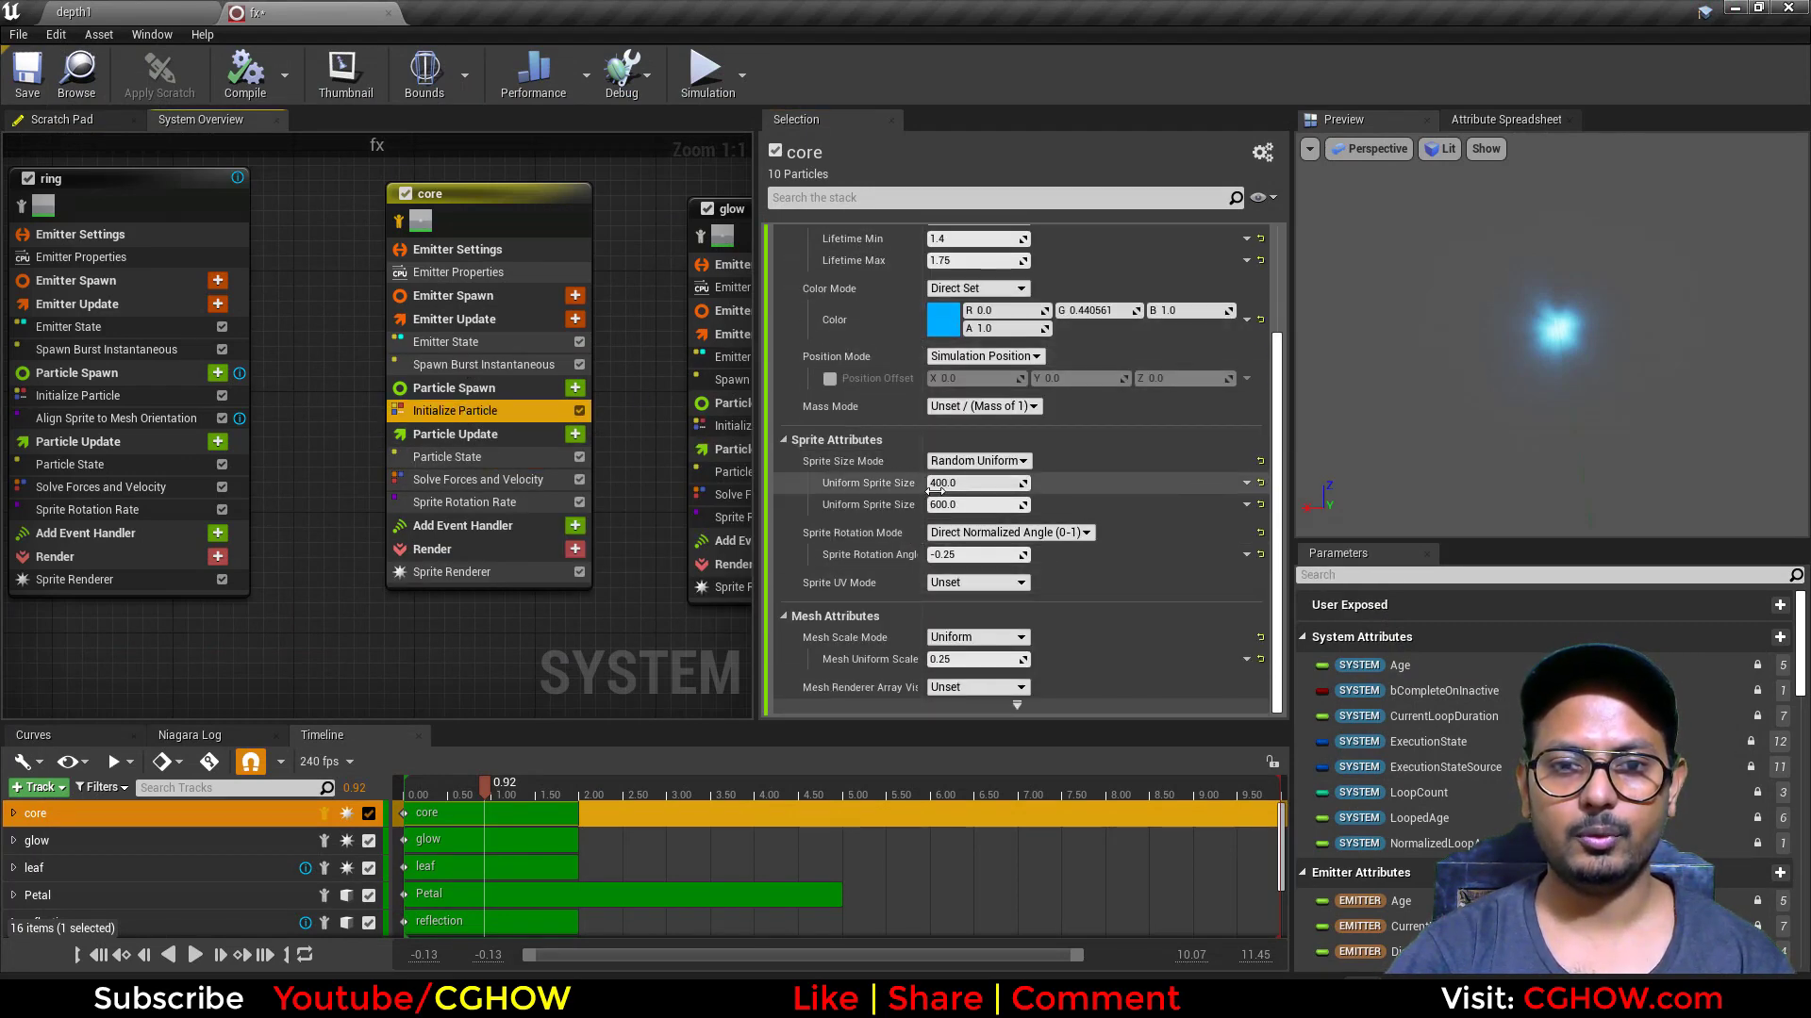
scroll(1028, 504, "up", 2)
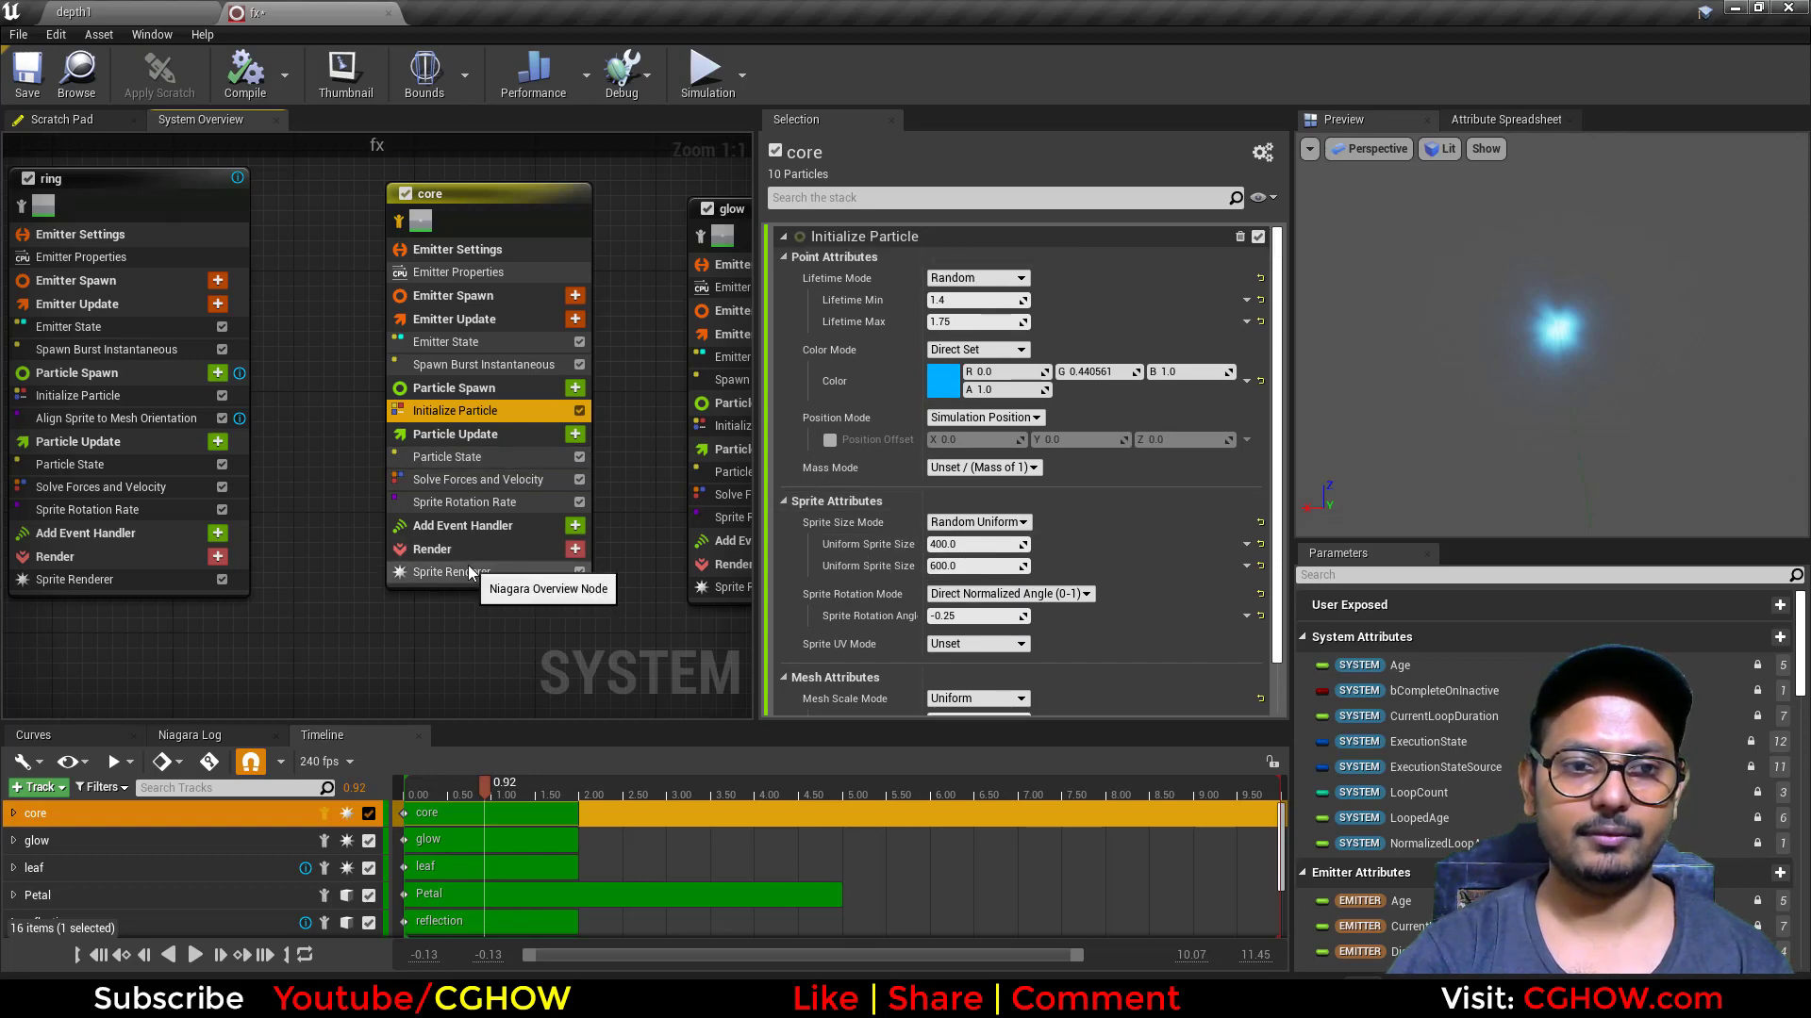
left_click(464, 502)
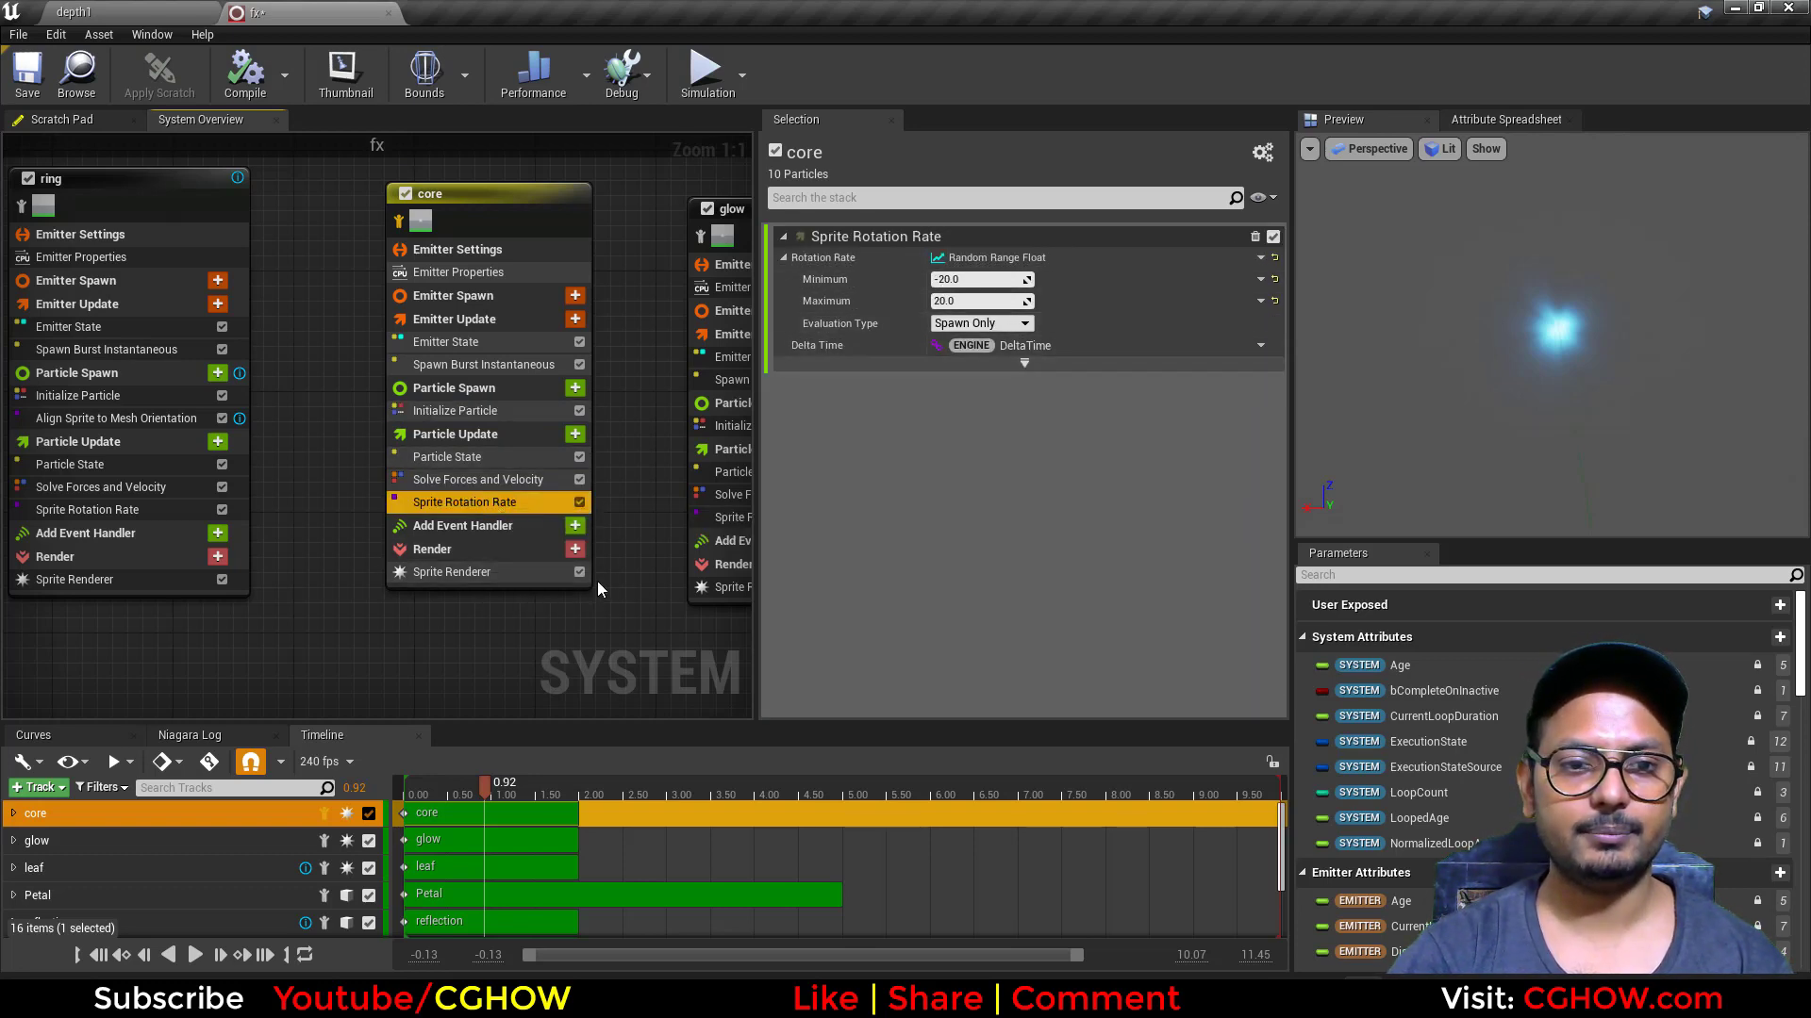
Step: Isolate the glow emitter and preview it at about 0.91 on the timeline
right_click_drag(597, 583, 359, 646)
left_click(454, 267)
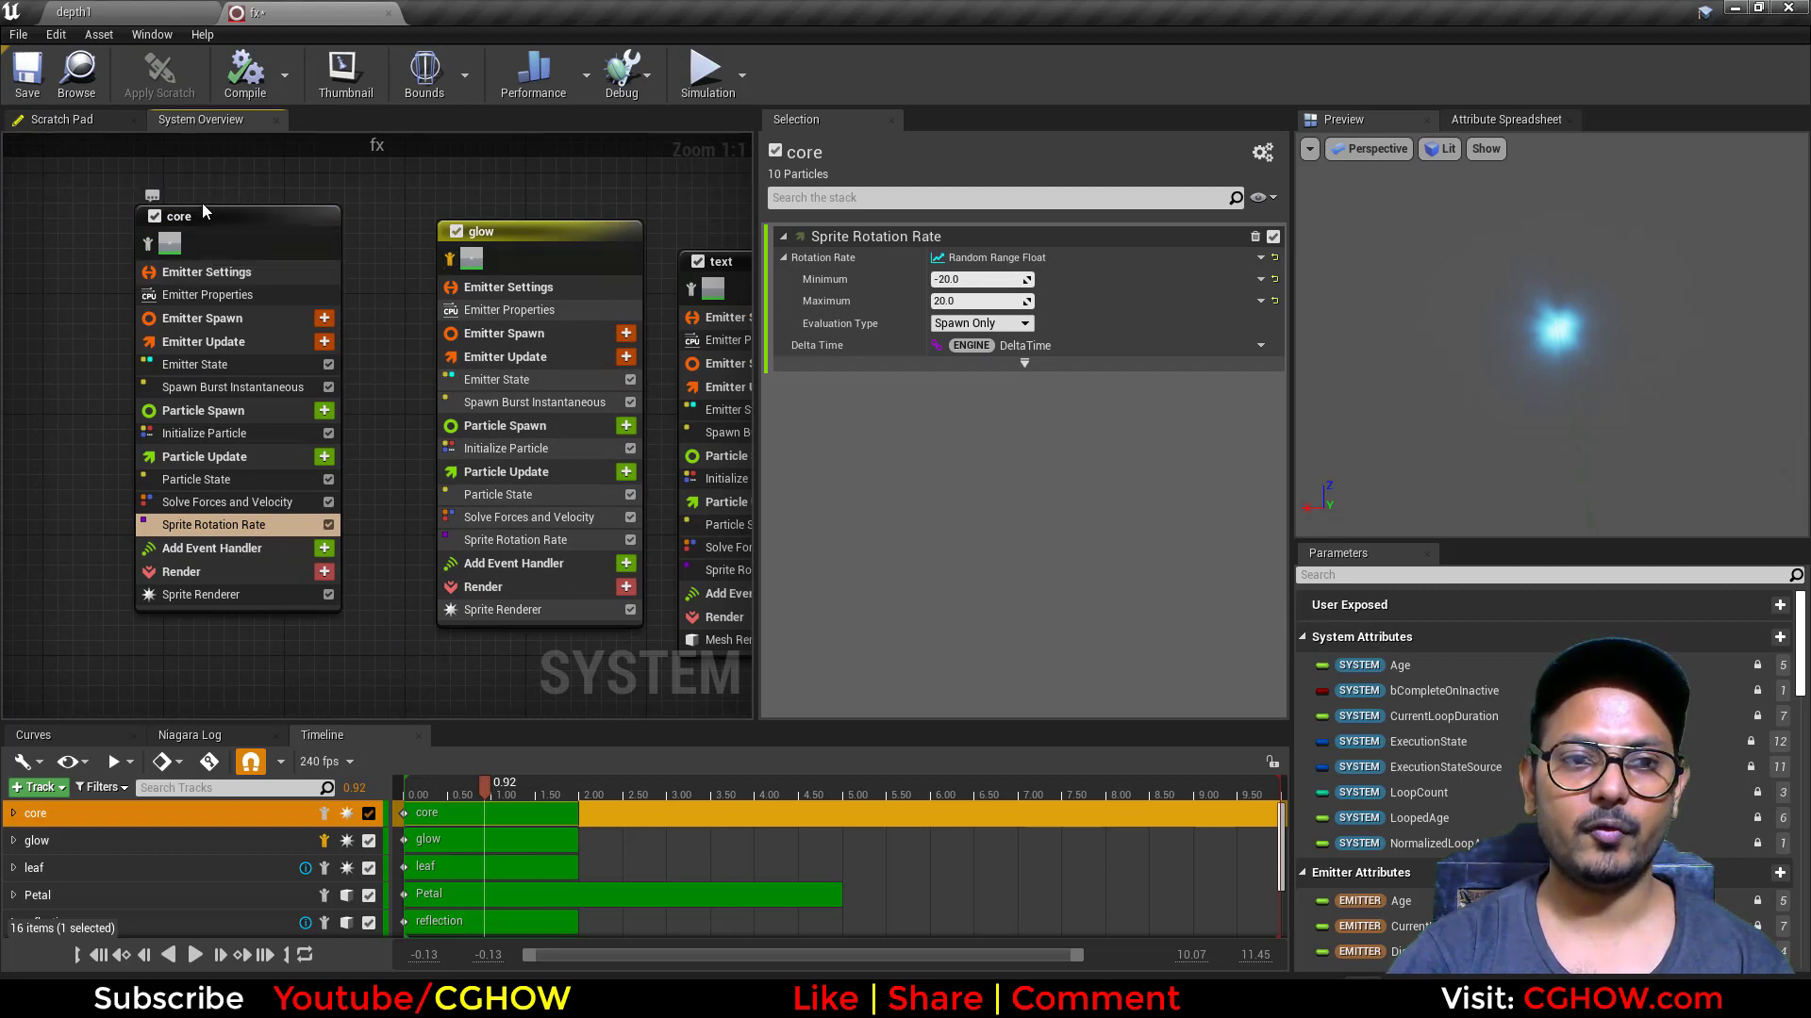
left_click(412, 785)
left_click_drag(410, 783, 488, 790)
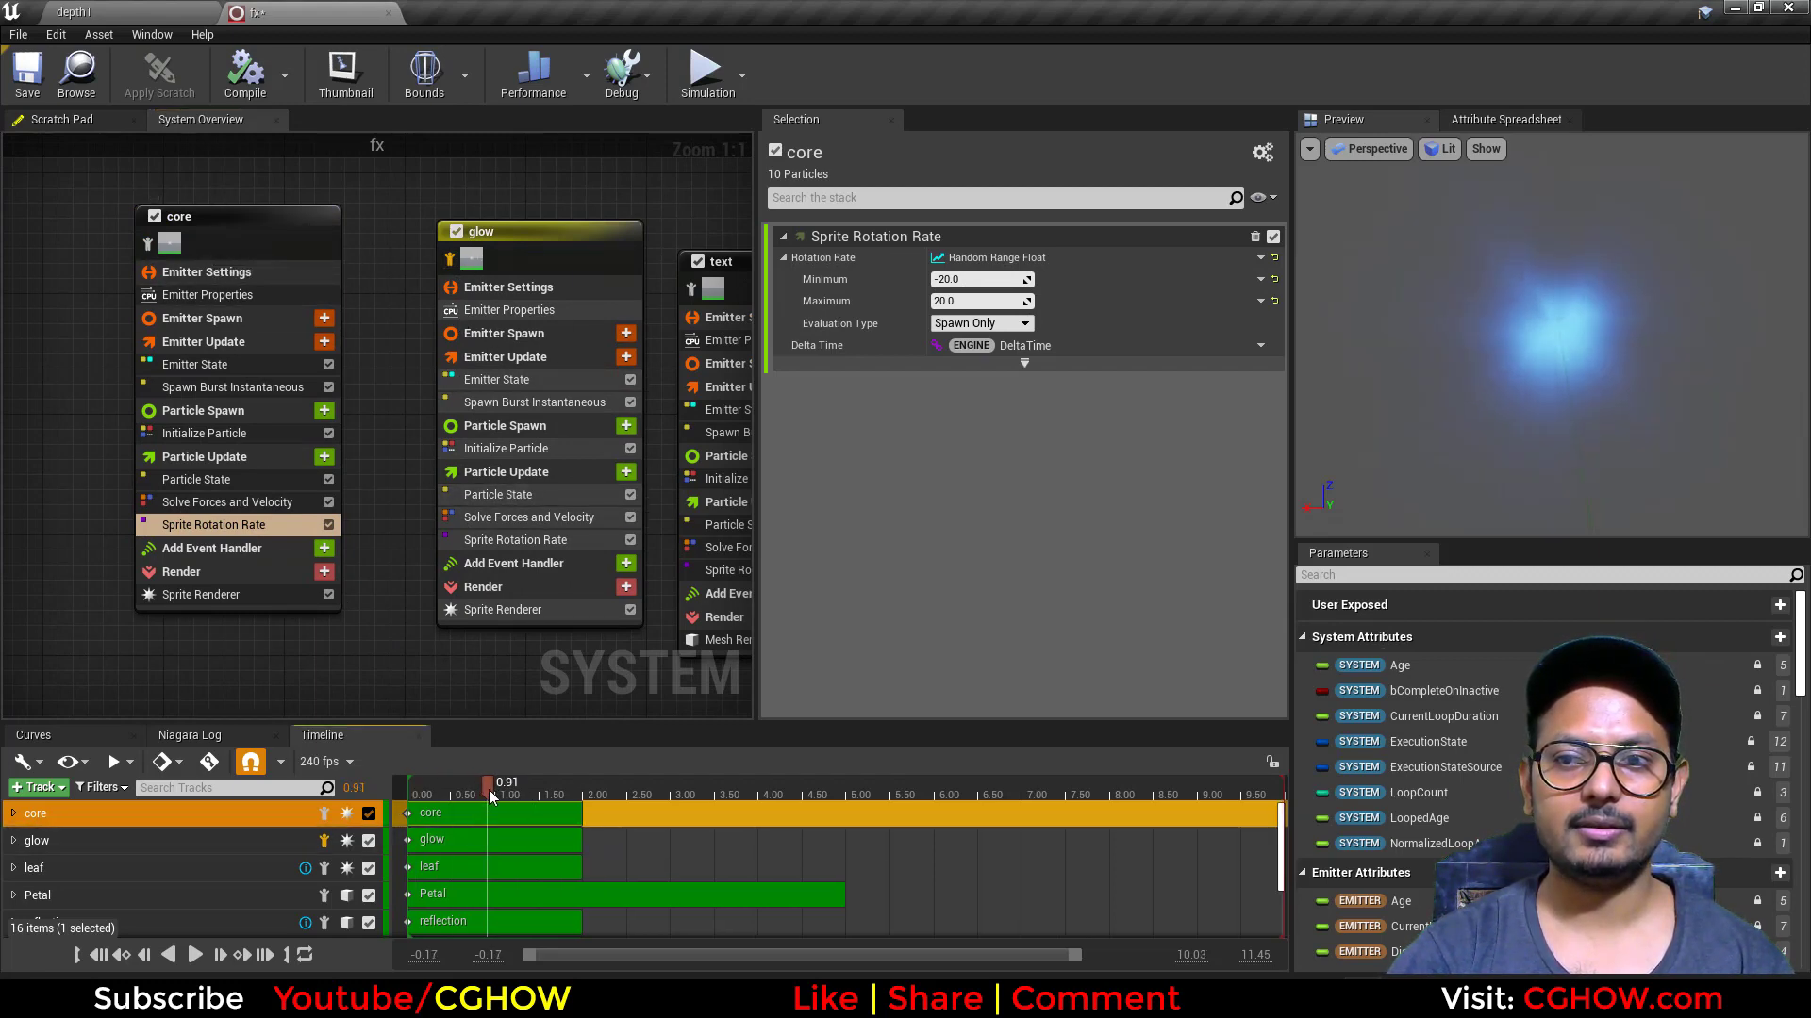
Step: Examine the glow emitter's Initialize Particle settings and compare the core and glow emitters by isolating each in turn
left_click(524, 448)
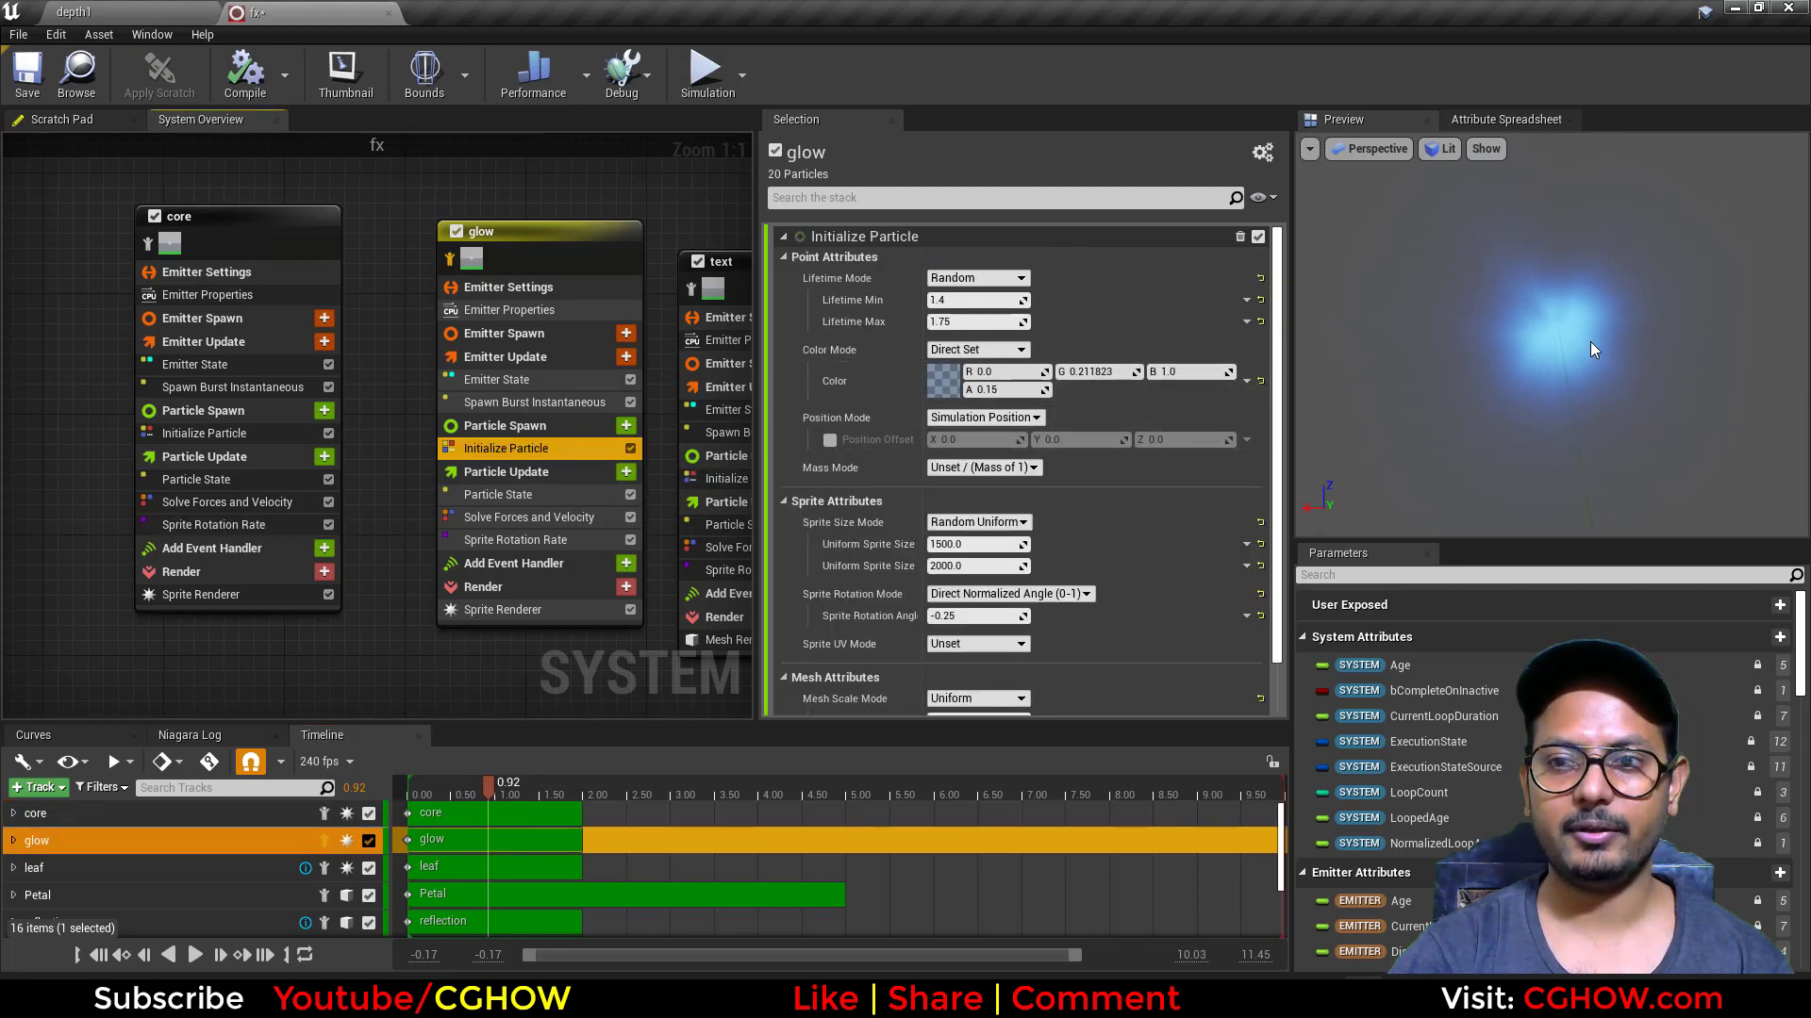
left_click(148, 246)
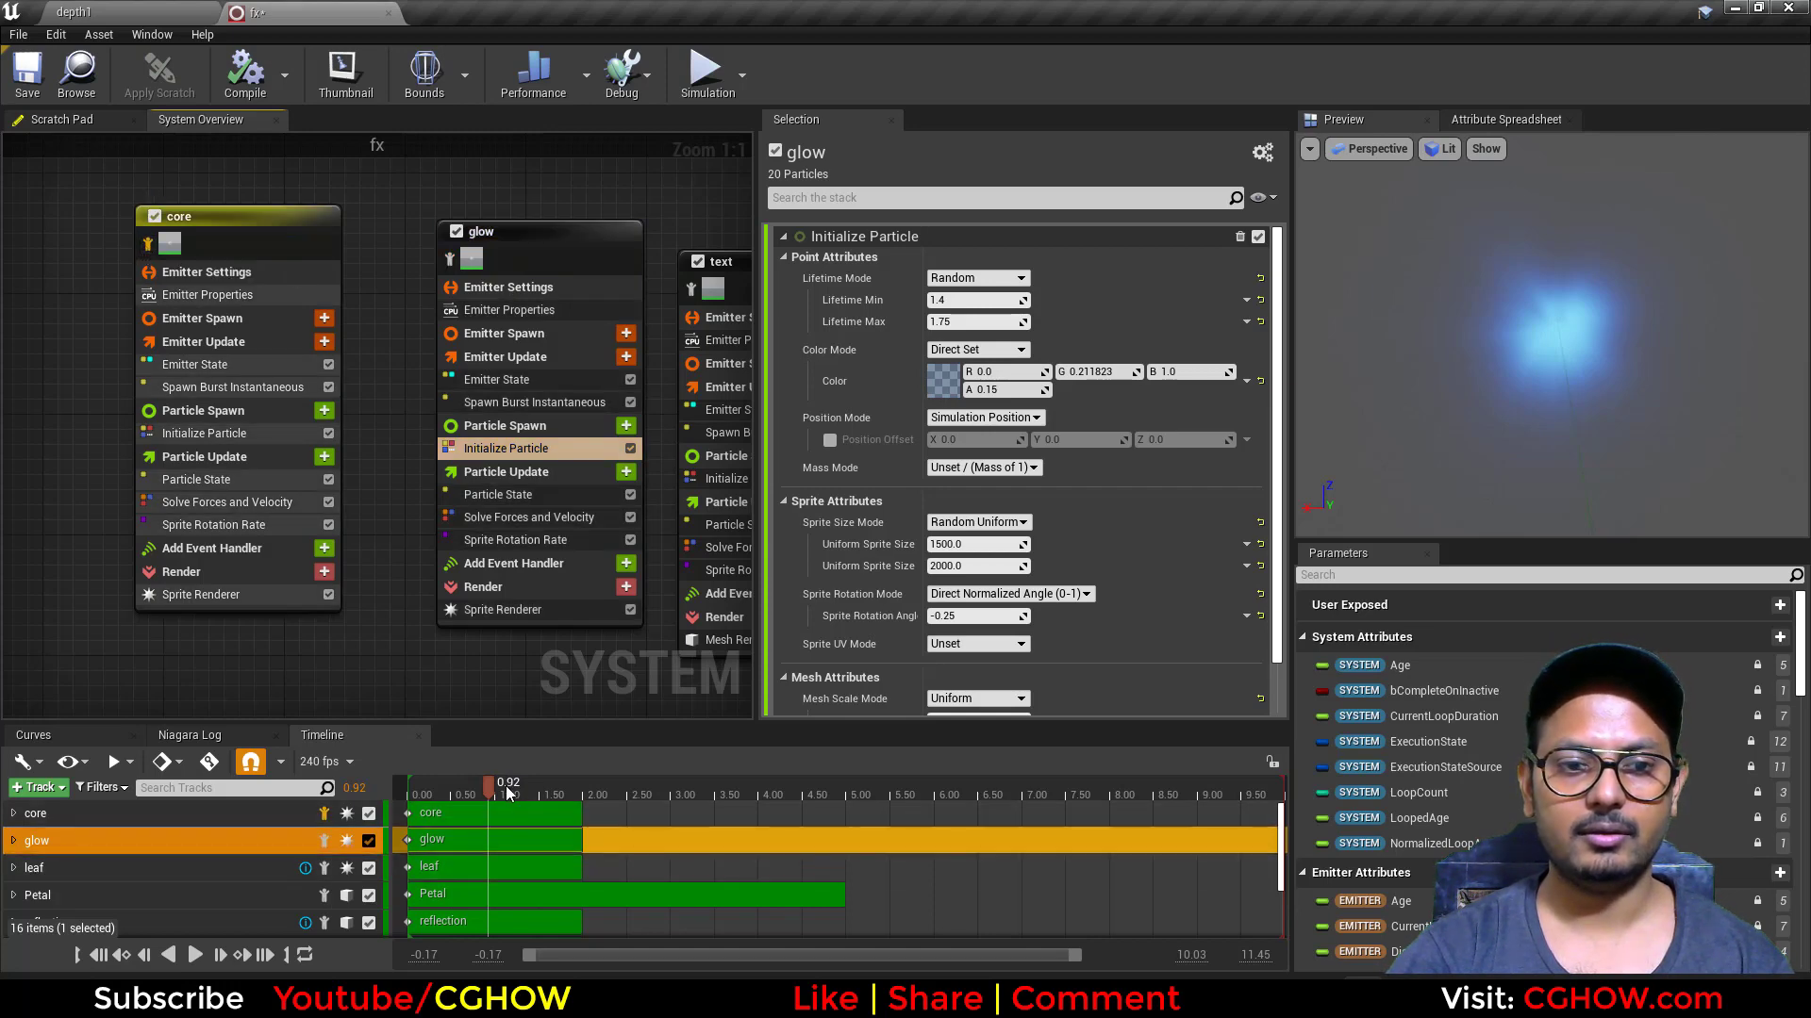
left_click_drag(506, 785, 488, 784)
left_click(449, 262)
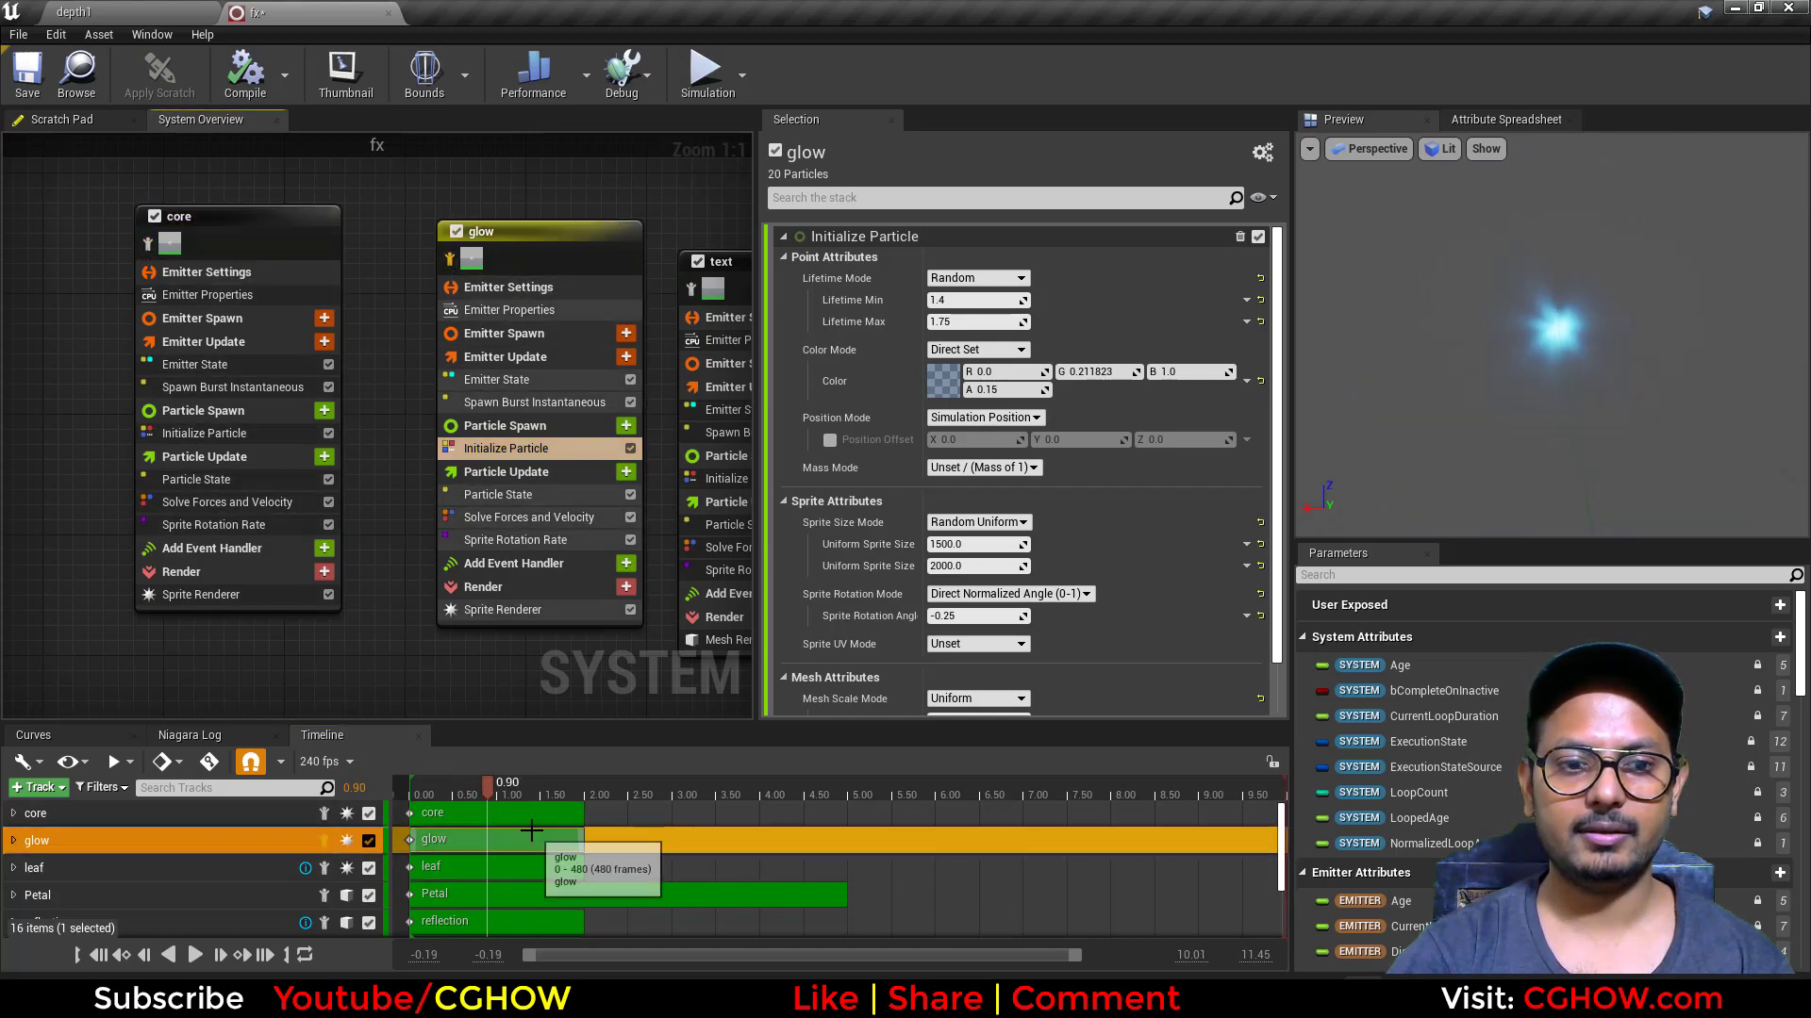
left_click(457, 785)
Step: Isolate the text emitter and preview it at about 1.18 on the timeline from an angled view
right_click_drag(612, 670, 407, 630)
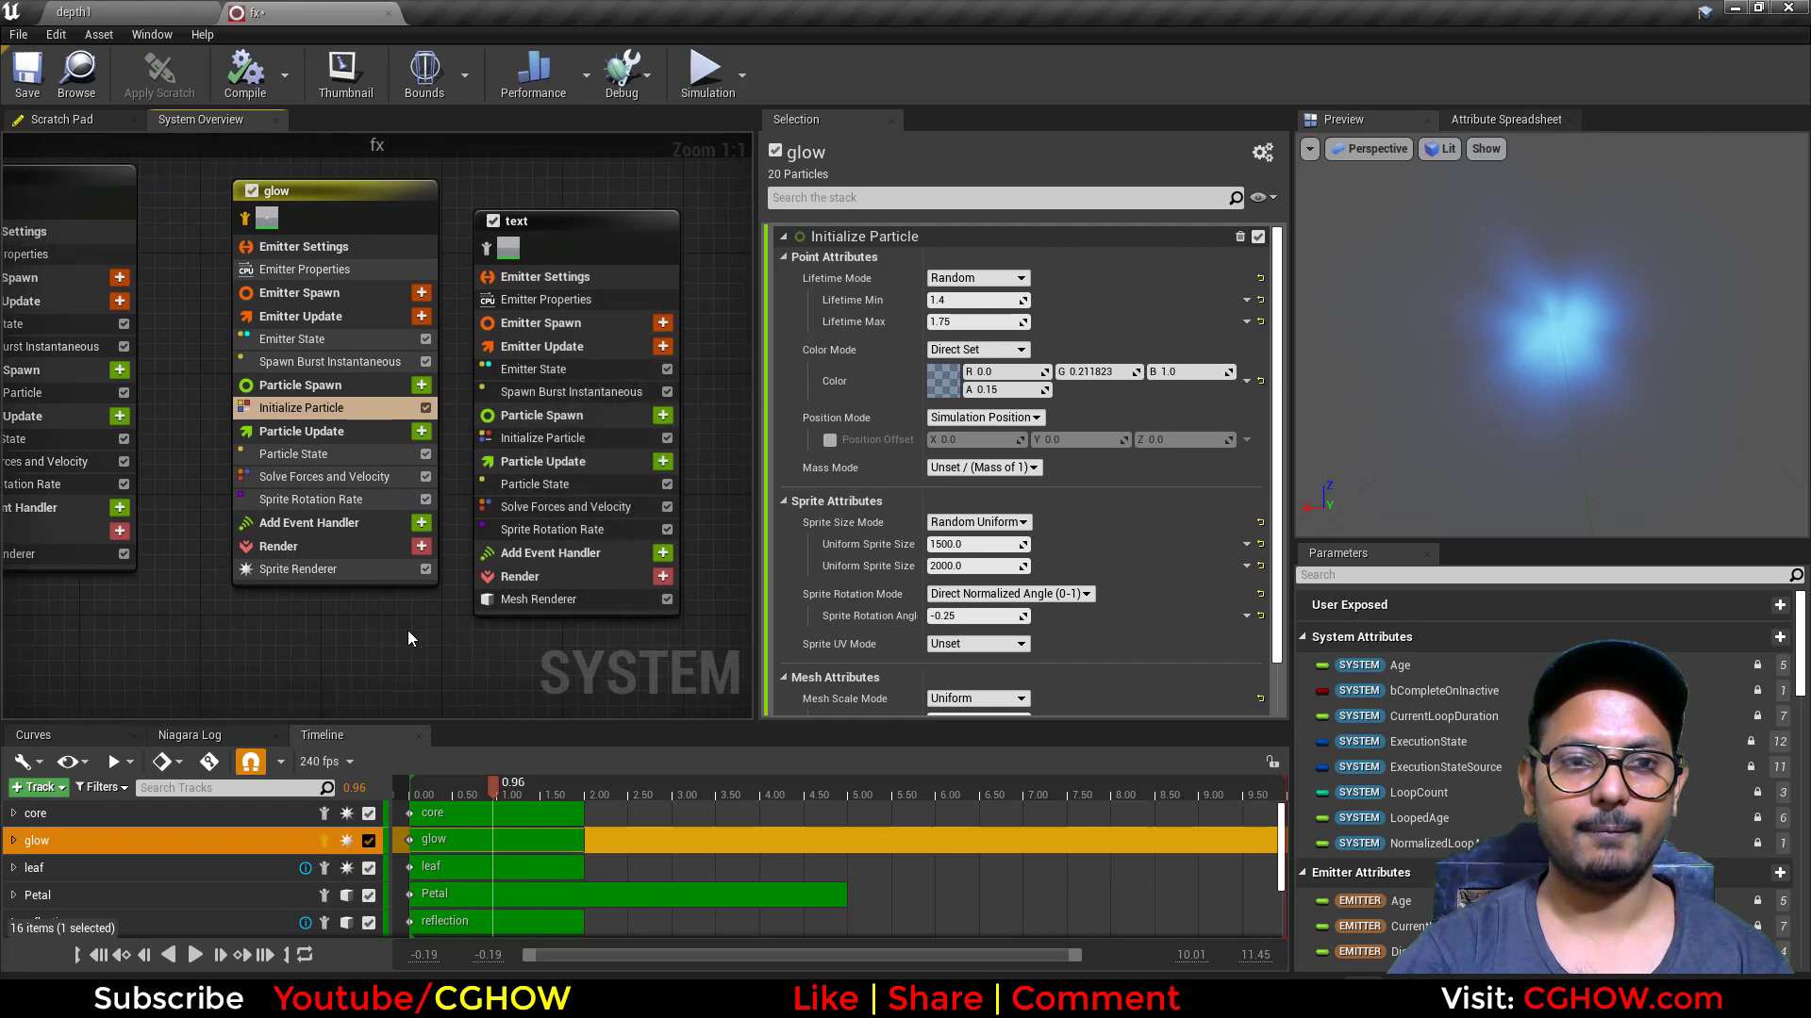
left_click(490, 249)
mouse_move(493, 785)
left_mouse_down()
mouse_move(408, 786)
mouse_move(526, 790)
left_mouse_up()
left_click_drag(1409, 428, 1571, 378)
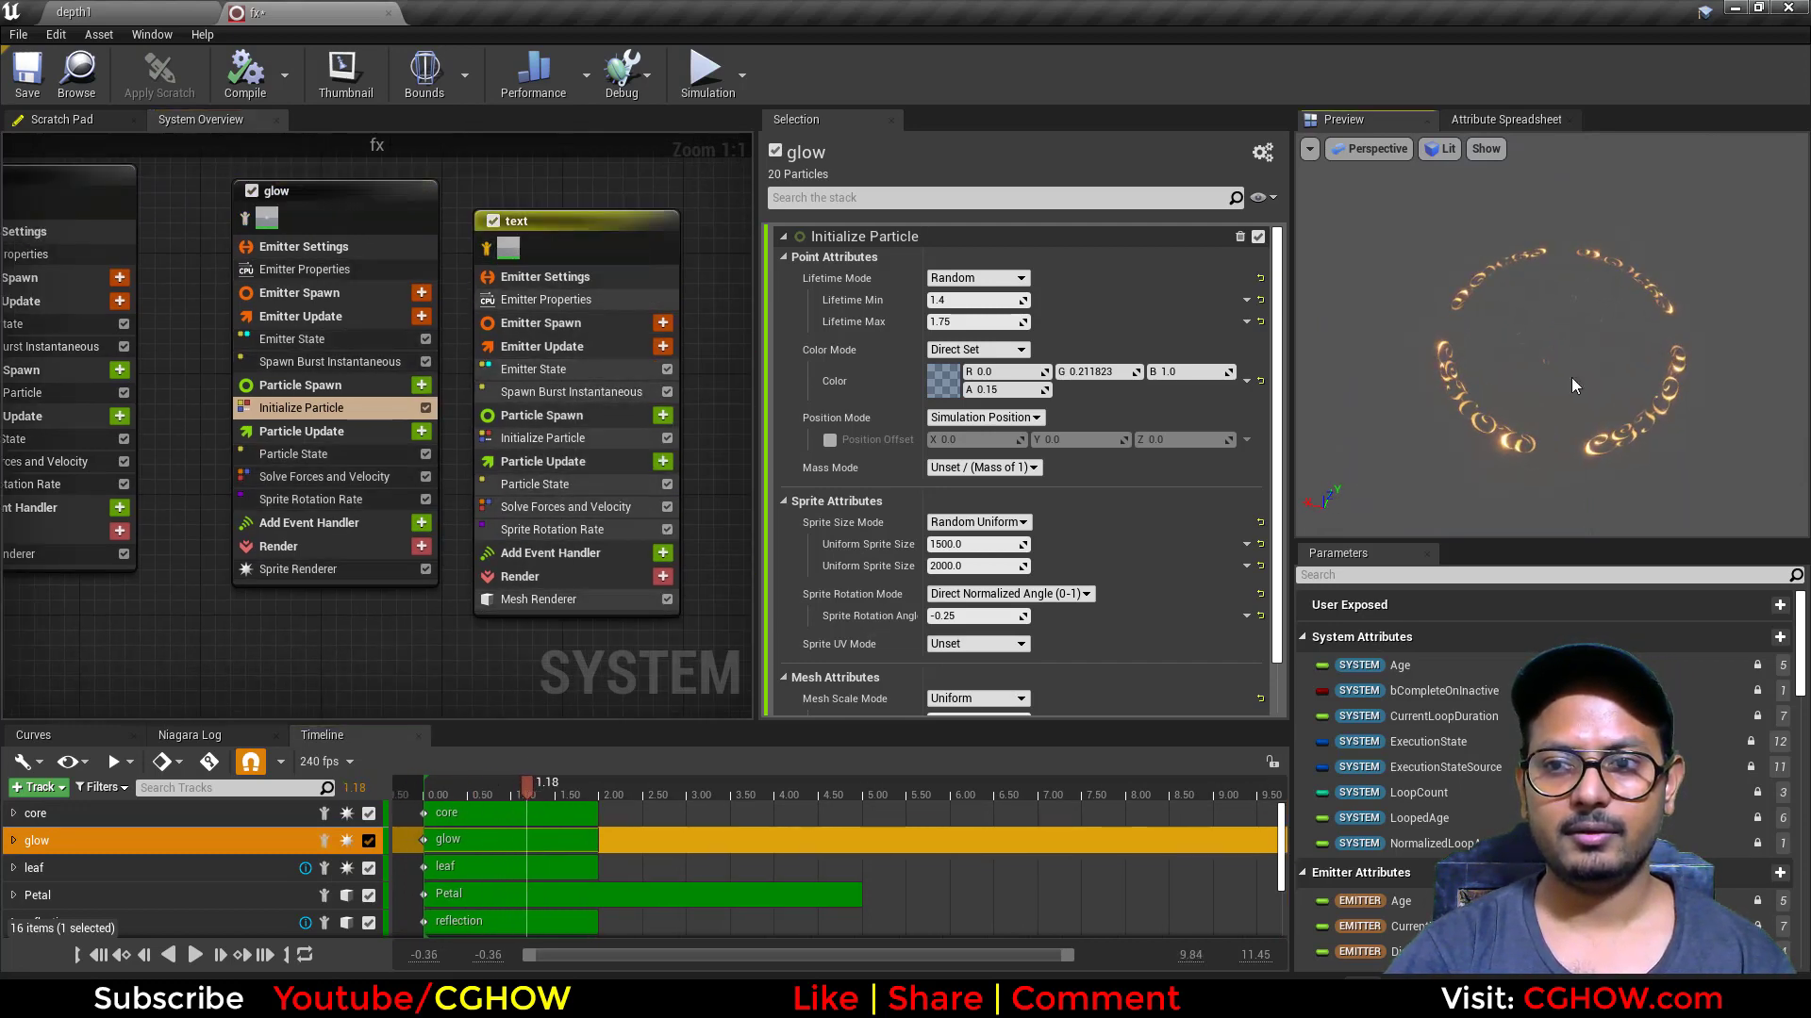
Step: Open the text emitter's Mesh Renderer settings and inspect its SM_Disk mesh
right_click_drag(594, 629, 525, 614)
left_click(533, 592)
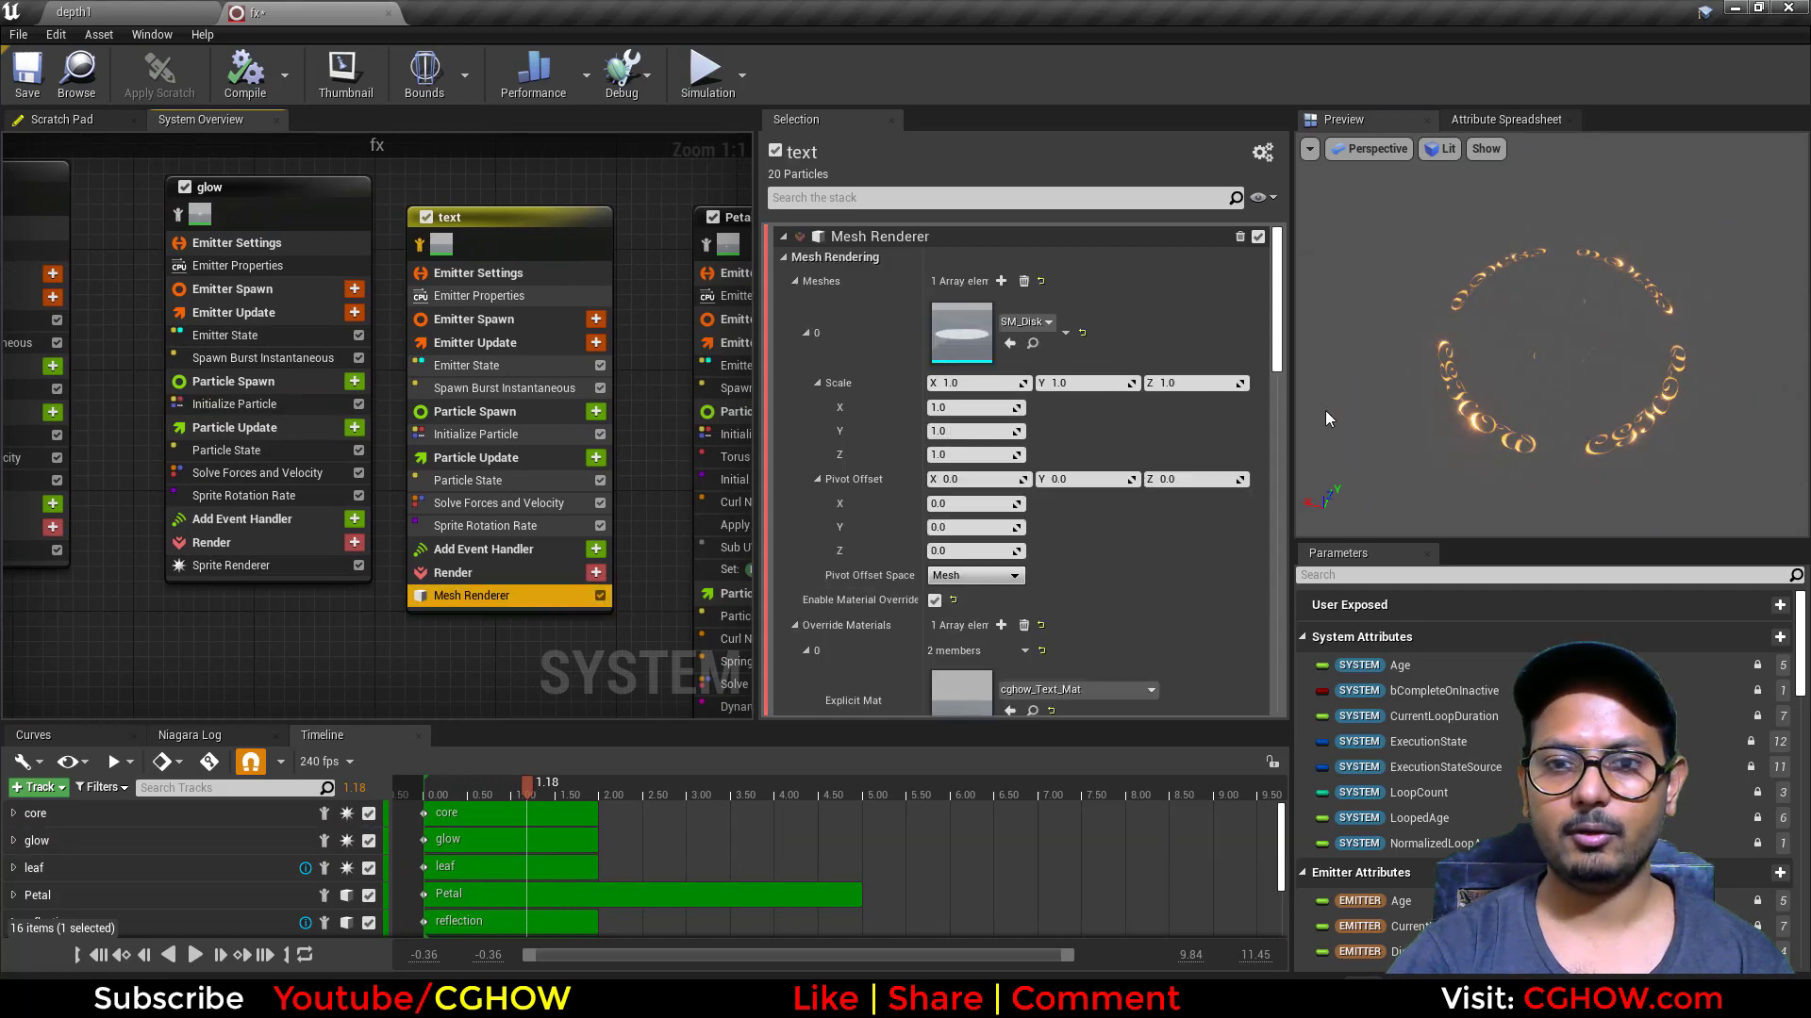
double_click(969, 334)
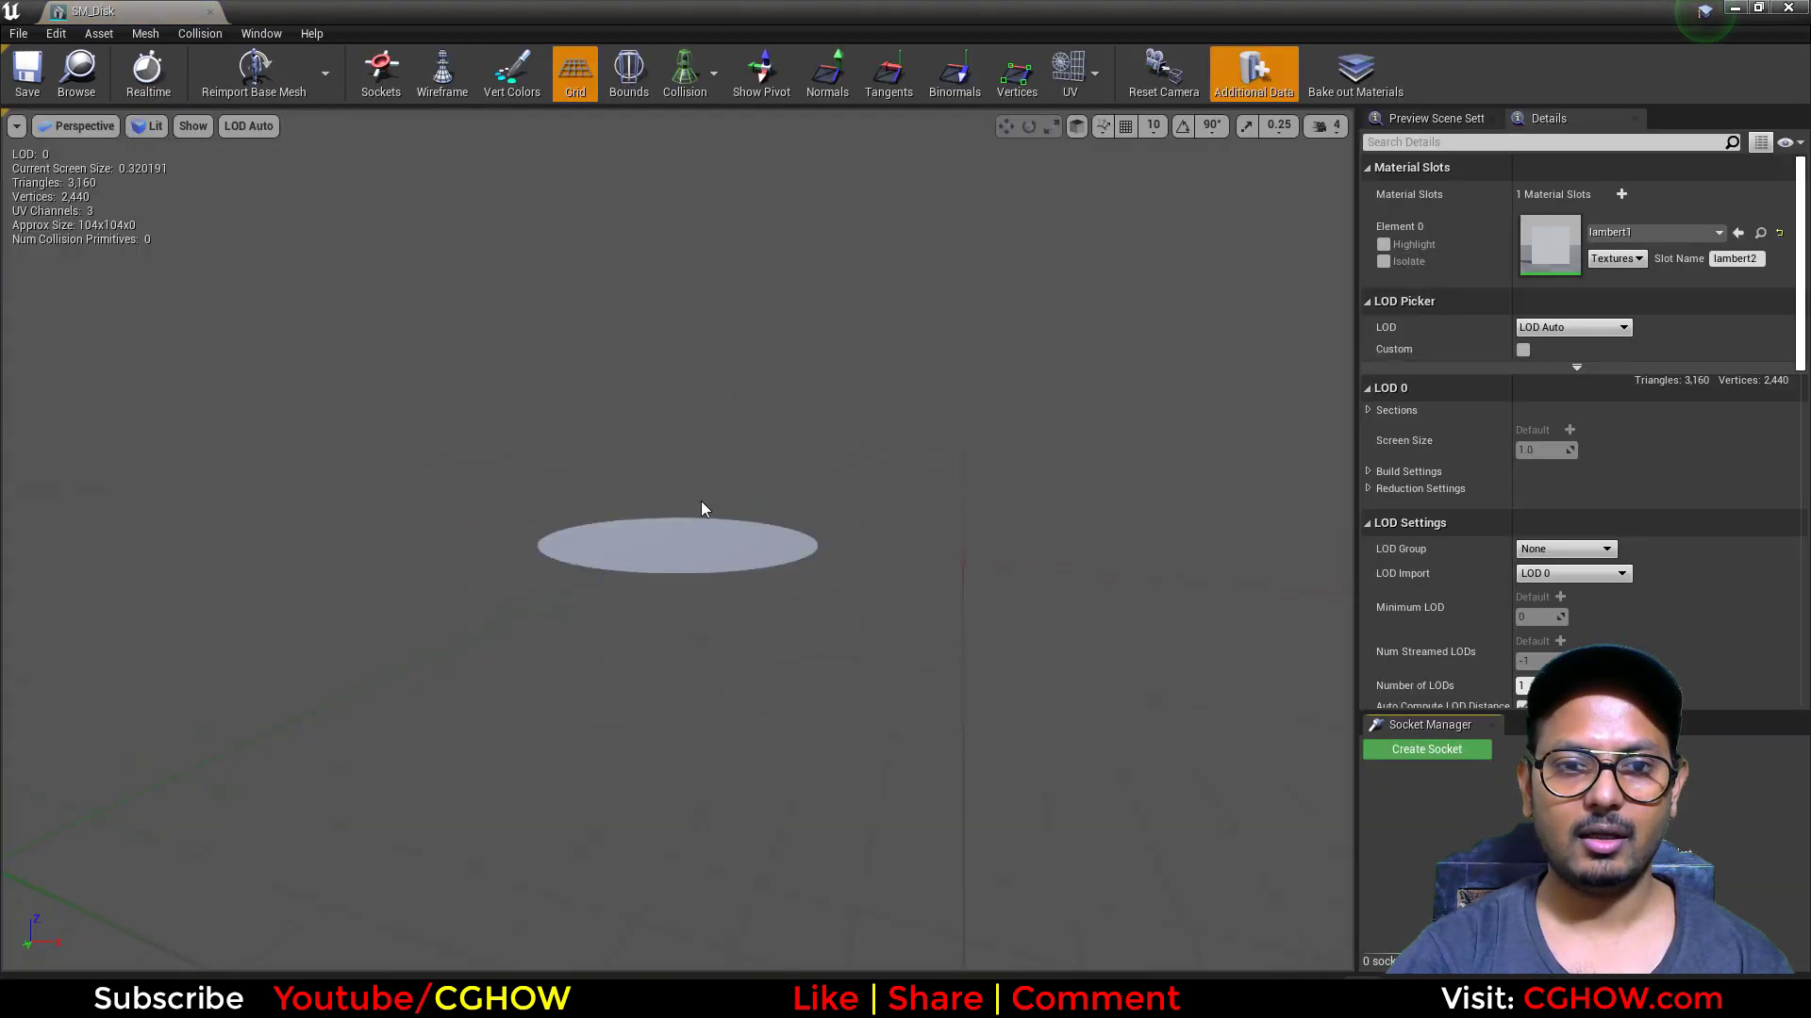
left_click(209, 10)
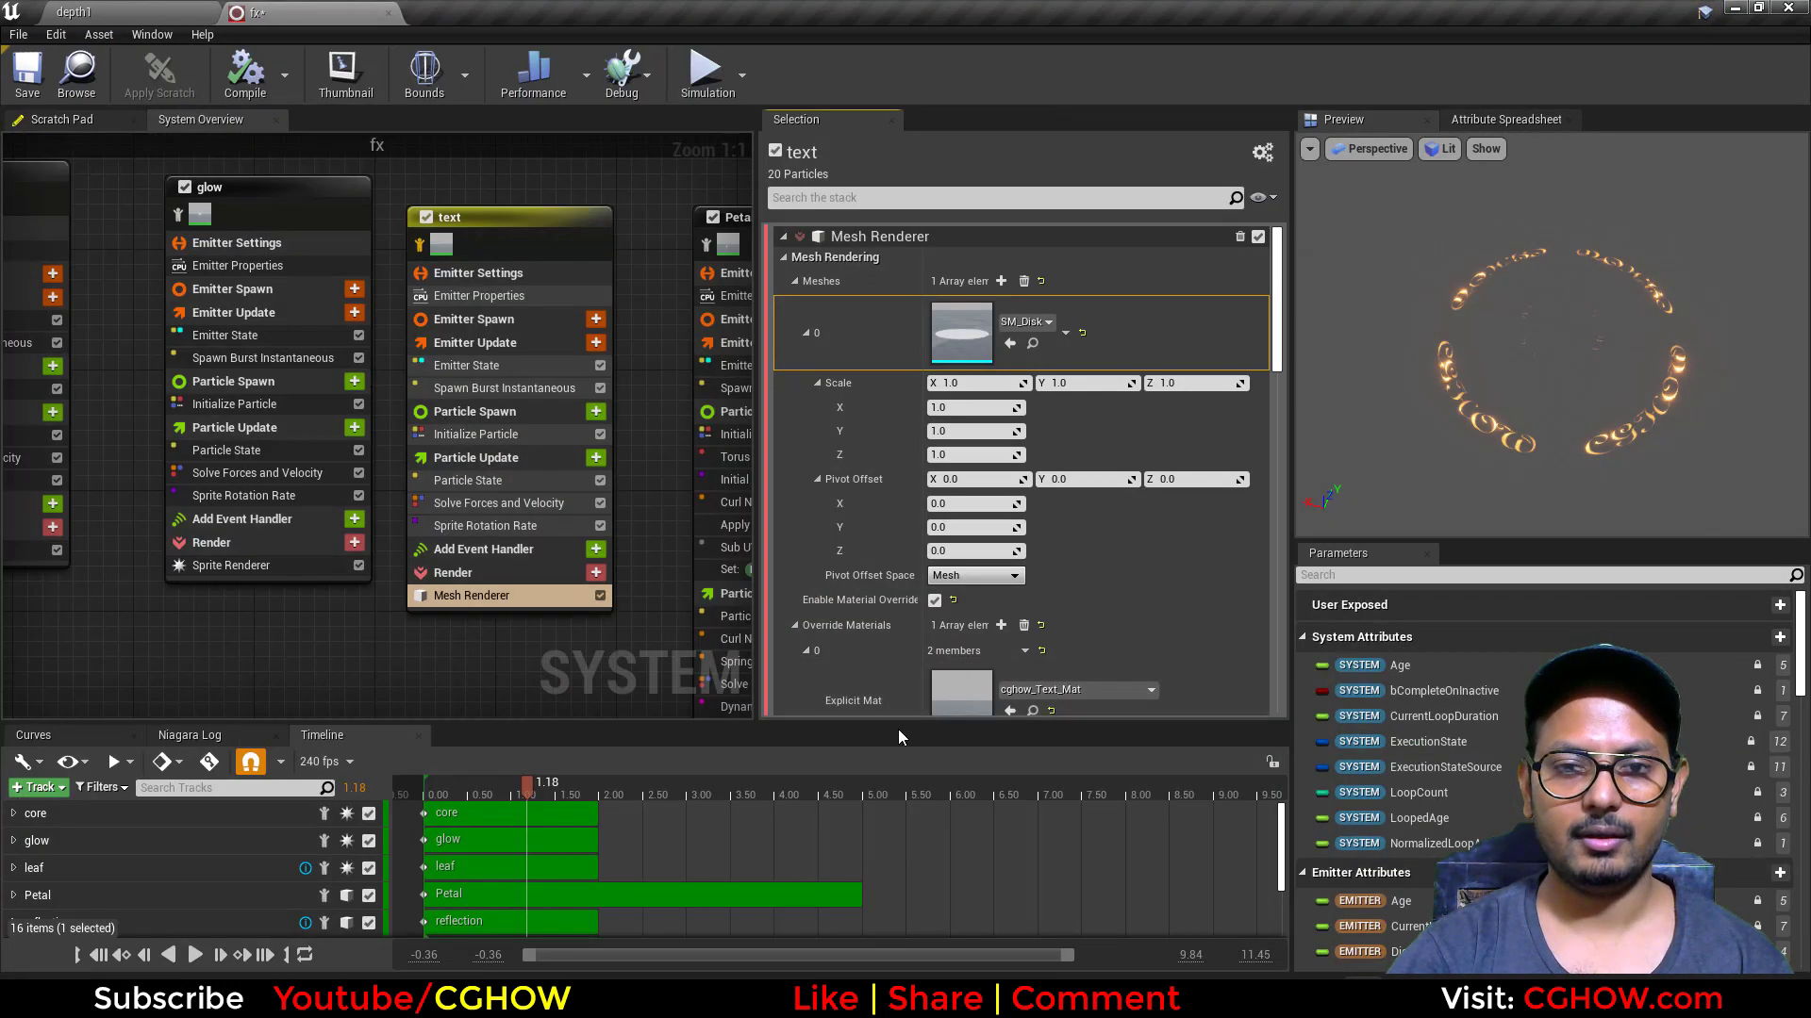
Step: Open the text emitter's cghow_Text_Mat material and preview its cghow_Text texture sample on a plane
double_click(978, 693)
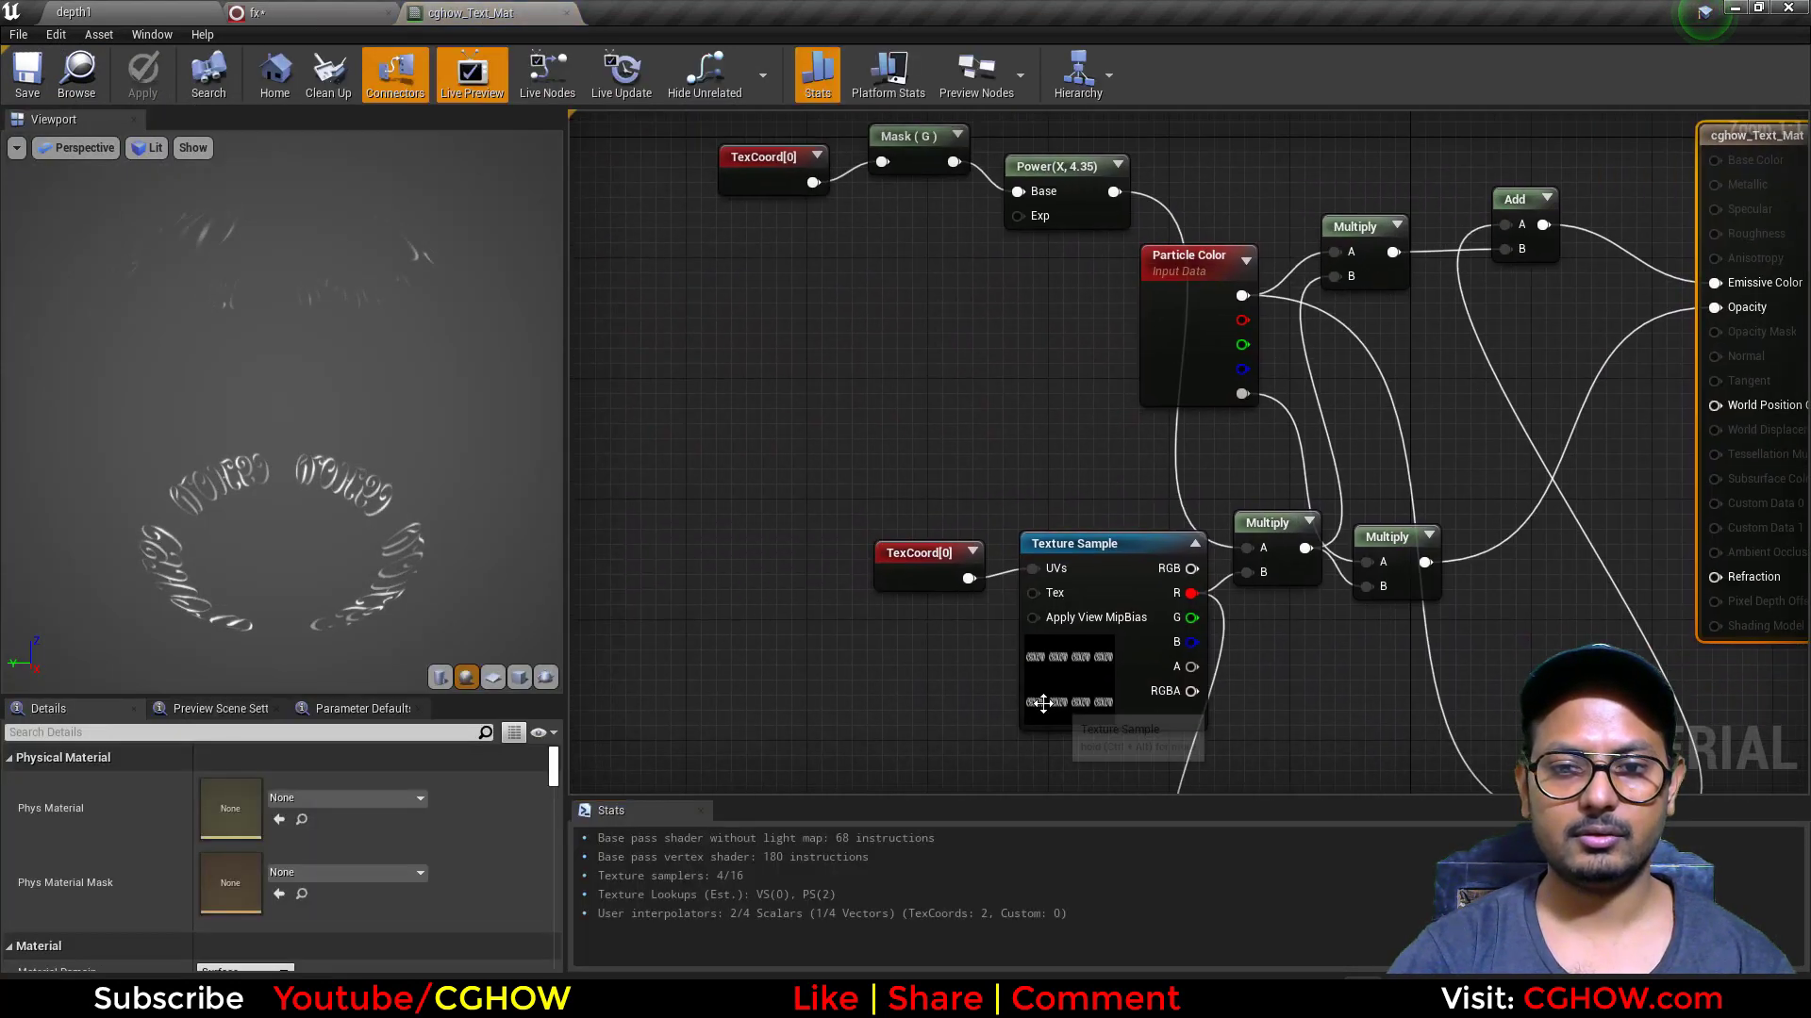
left_click(492, 677)
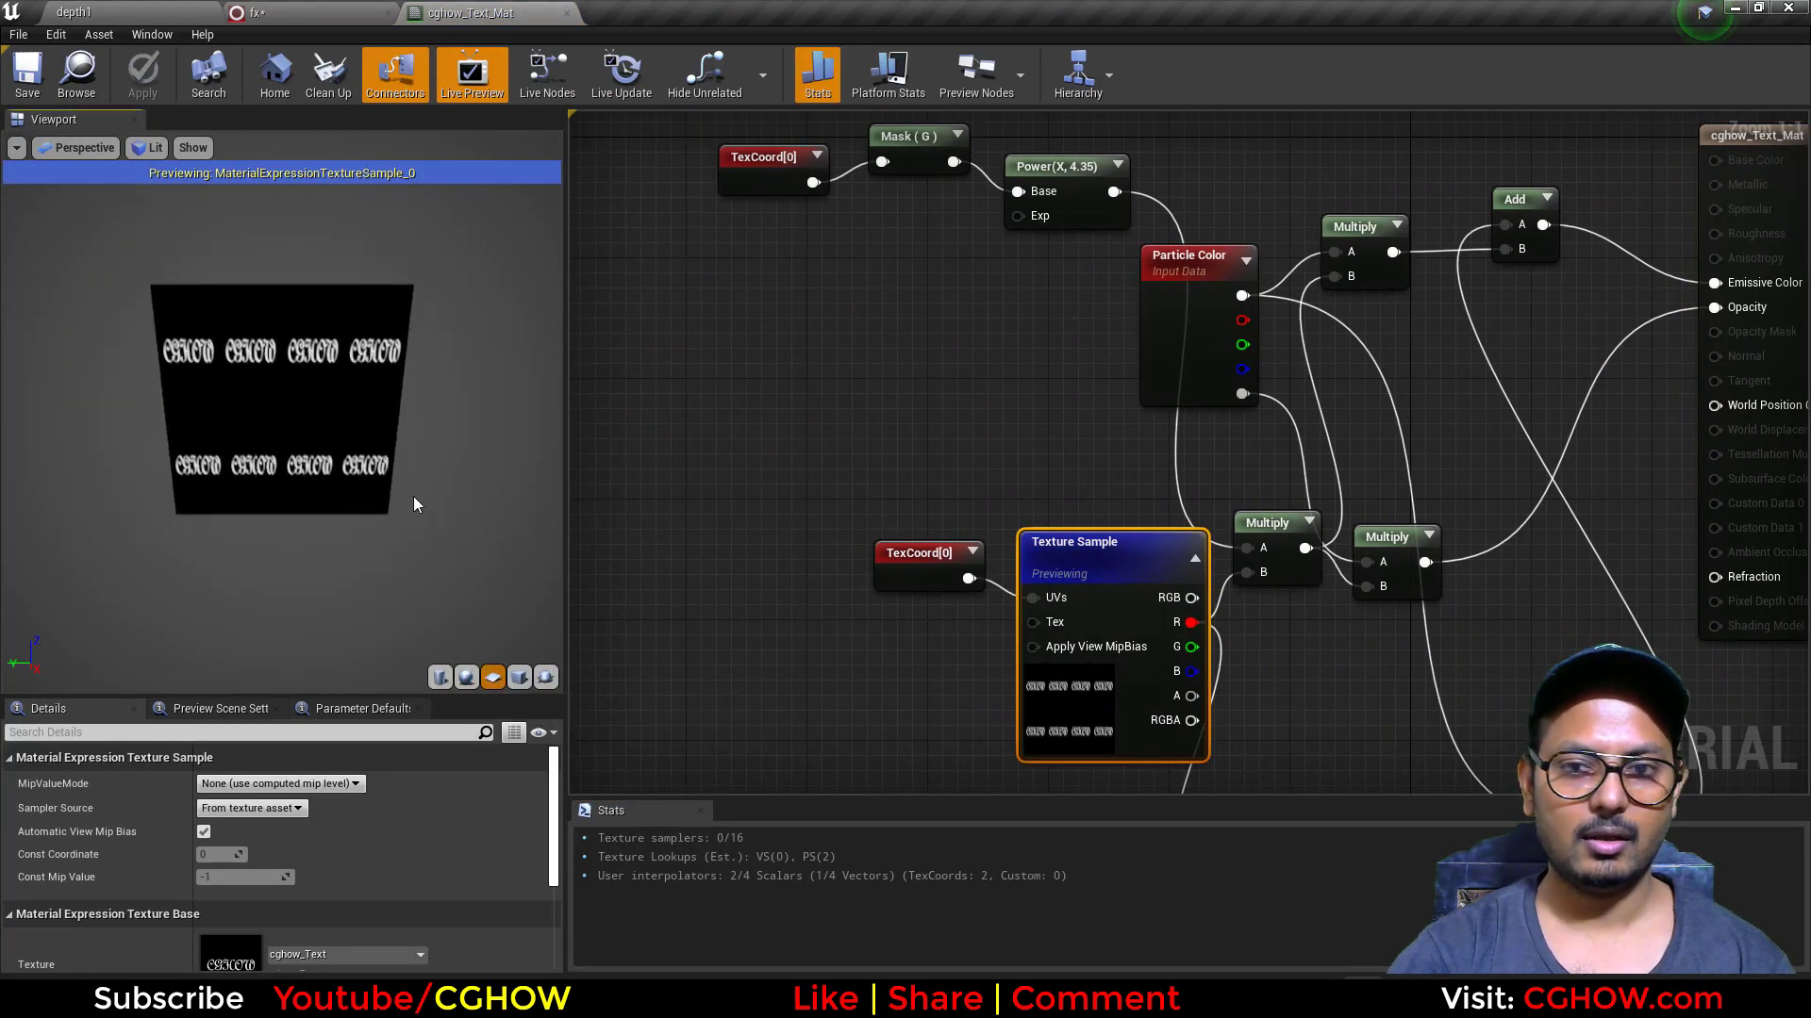
Step: Move the cghow_Text texture sample and its TexCoord node together, farther away from the Multiply nodes
left_click(927, 559)
left_click_drag(900, 463, 1126, 651)
left_click_drag(1131, 638, 966, 623)
right_click_drag(994, 424, 990, 526)
right_click_drag(1073, 604, 1000, 460)
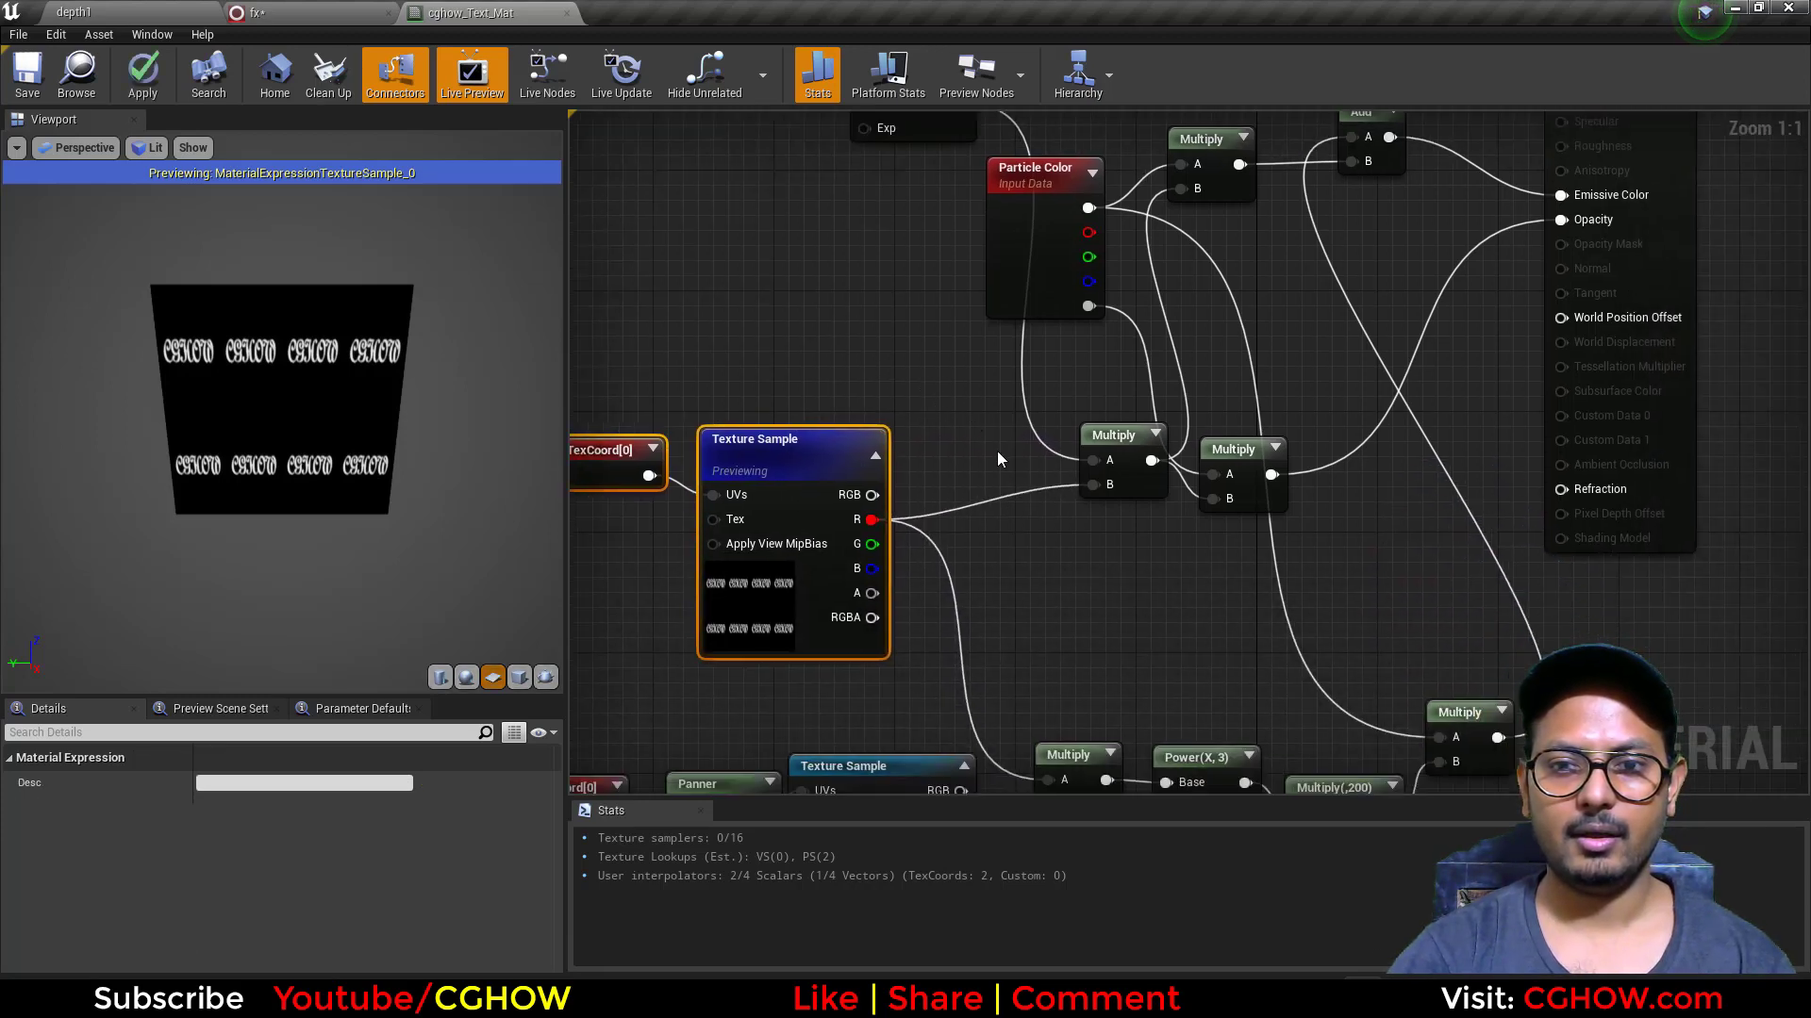
Step: Locate SM_Disk from the text emitter's mesh settings and use it as the preview mesh for cghow_Text_Mat, viewed from above
left_click(283, 12)
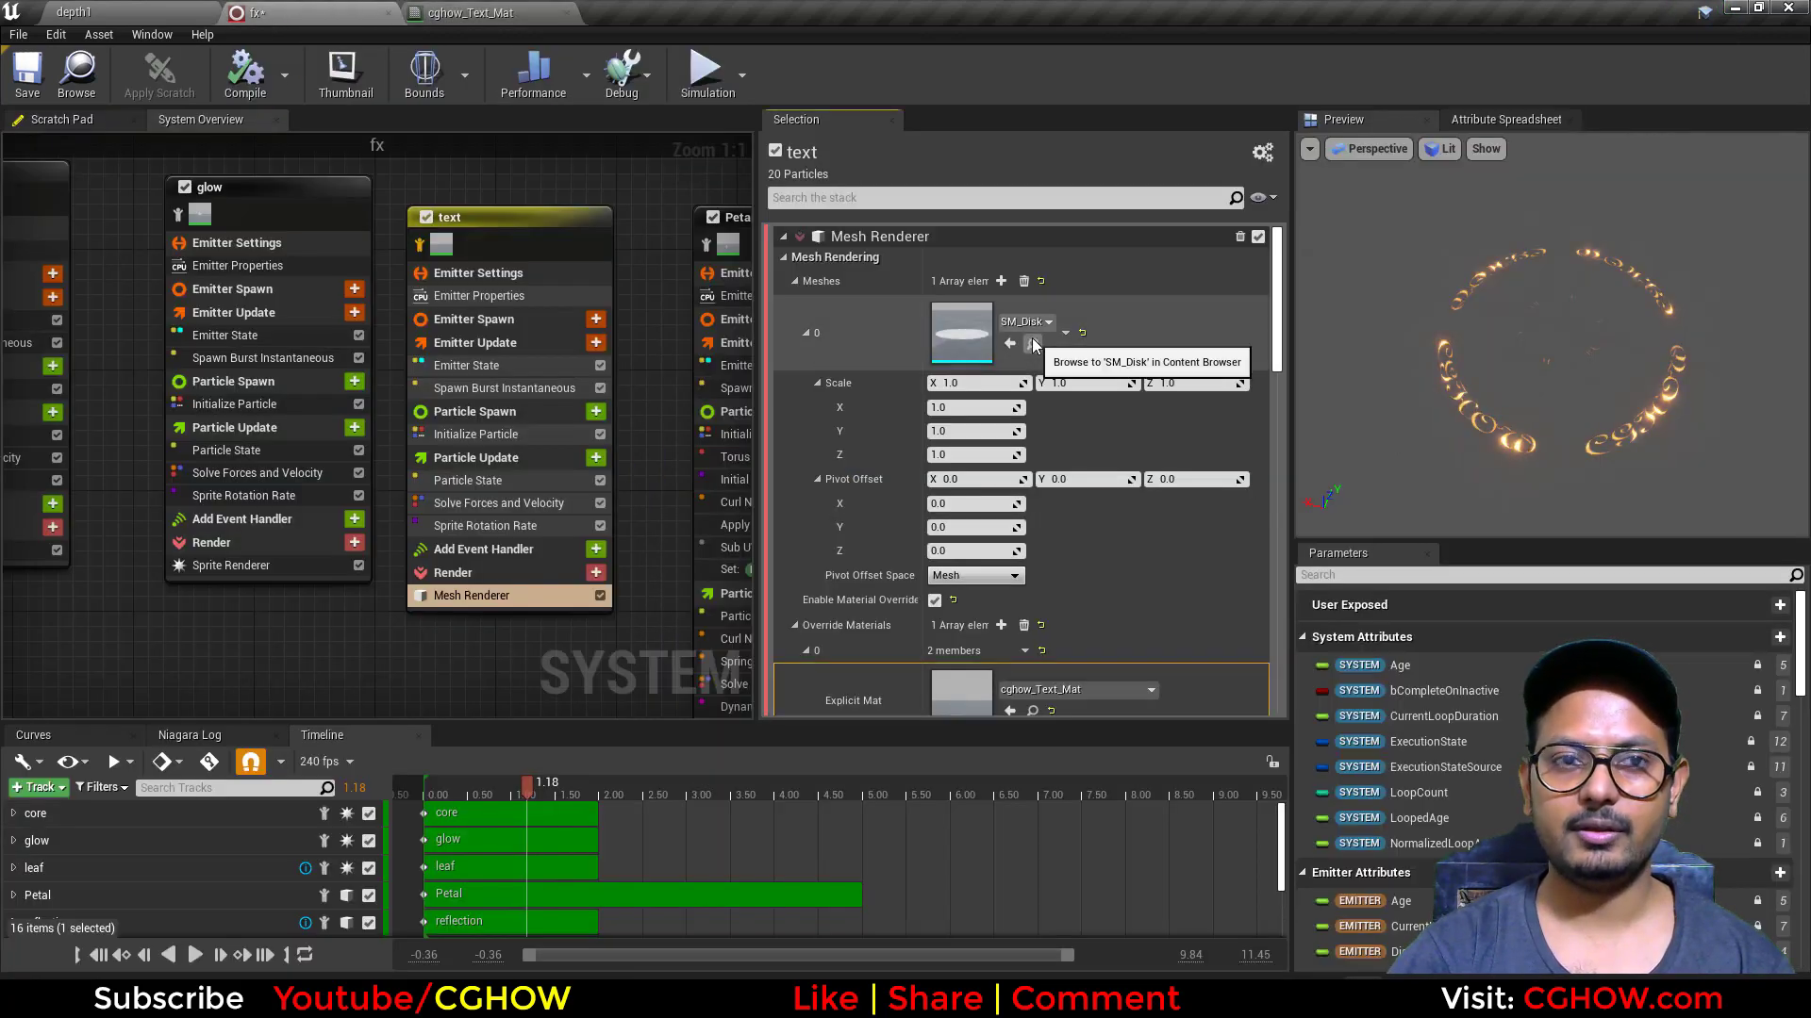
left_click(471, 11)
left_click(545, 677)
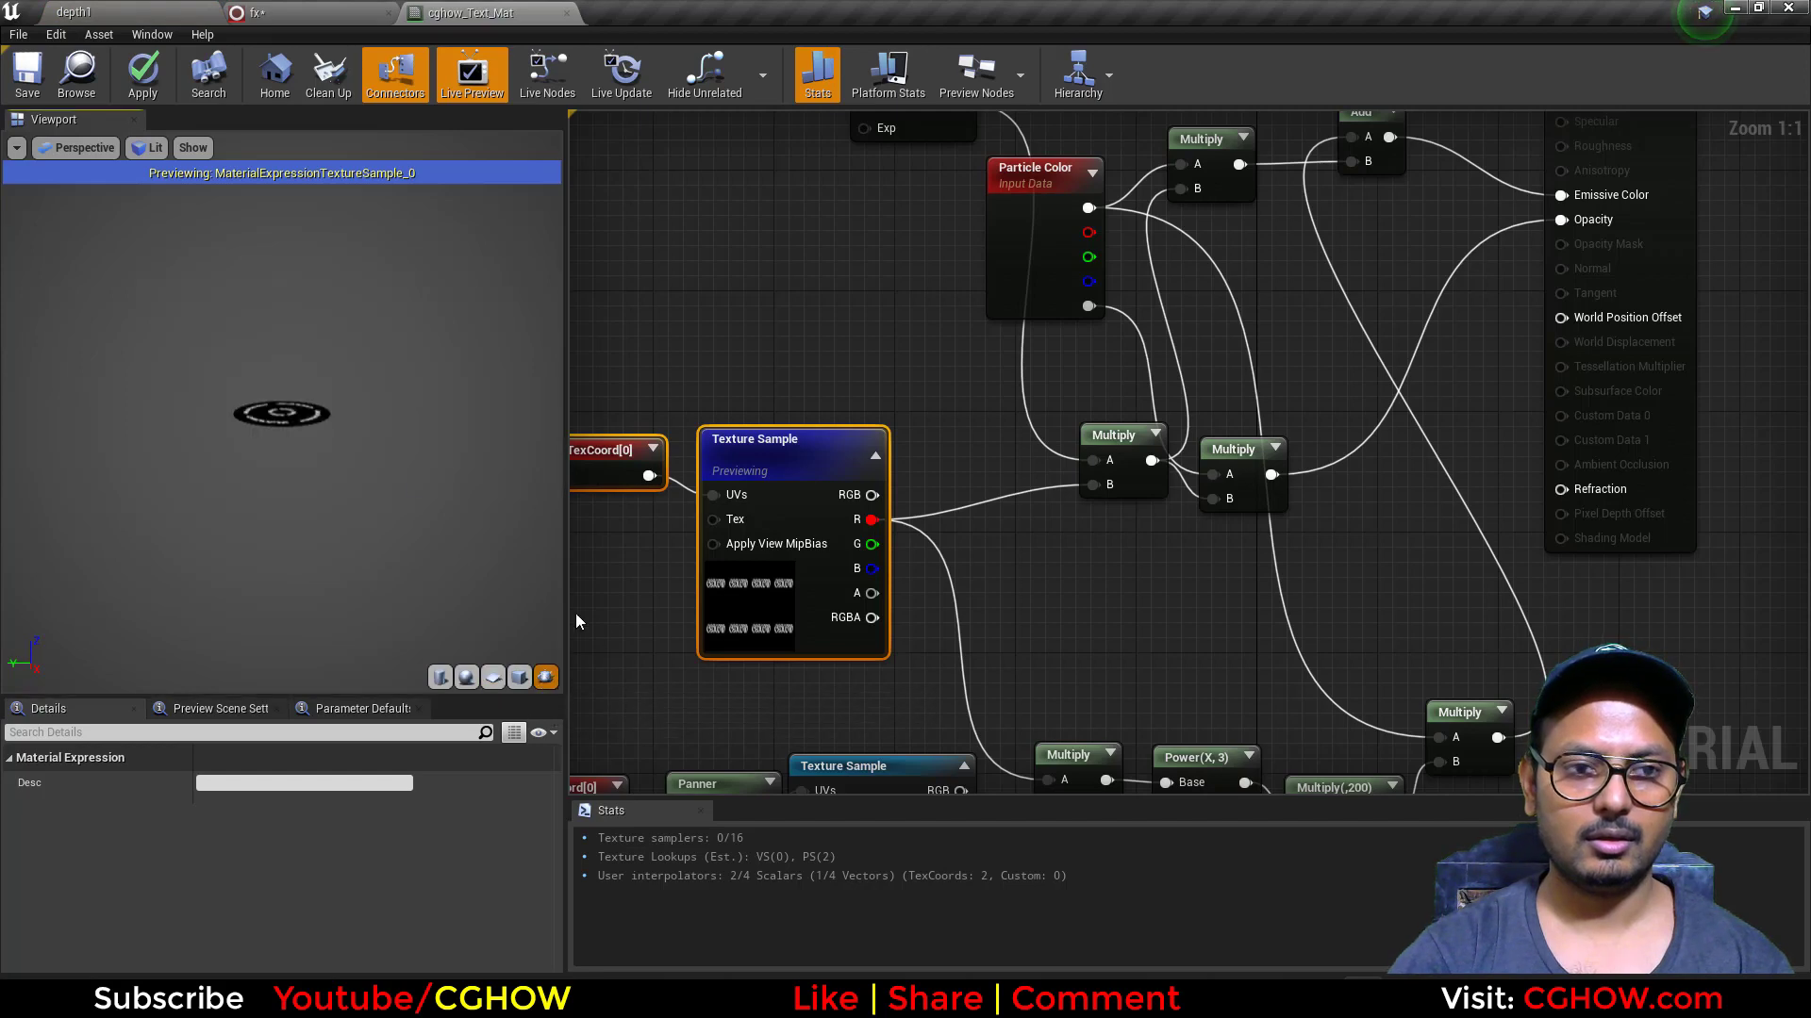
right_click_drag(308, 366, 312, 453)
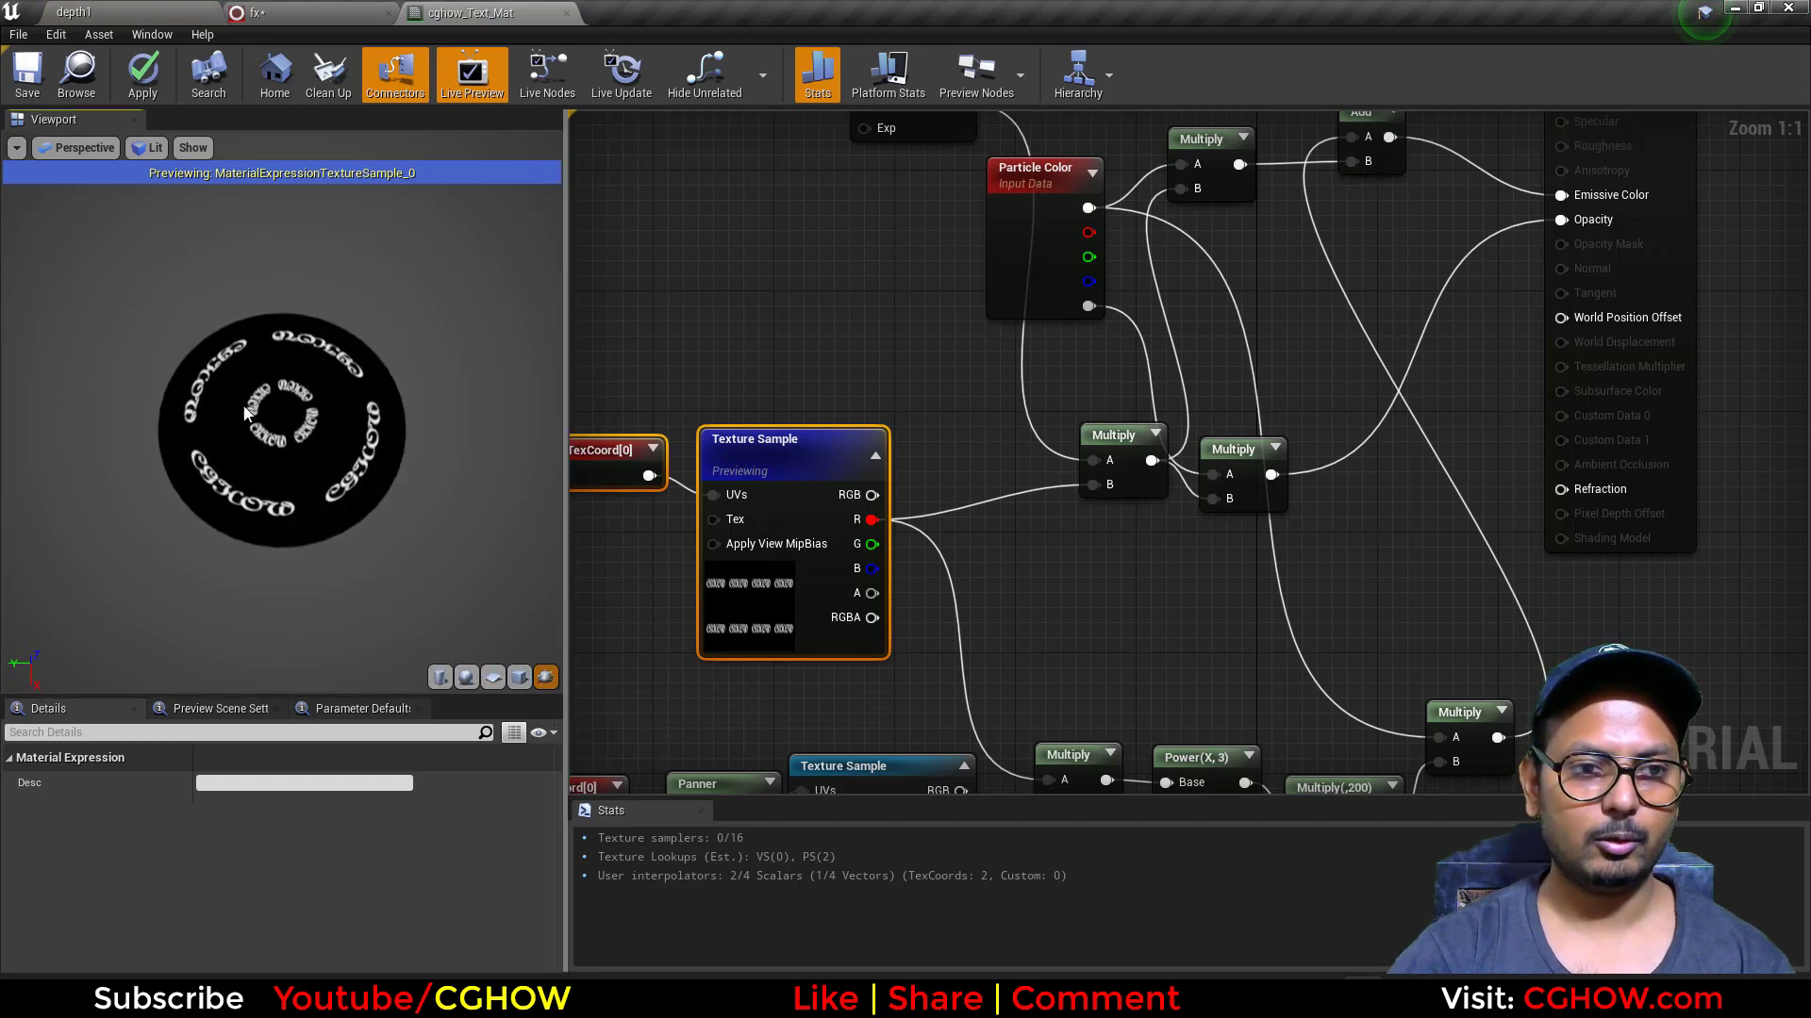
Step: Preview the Mask (G) and Power(X, 4.35) nodes, and the Multiply combining them with the text texture
right_click_drag(953, 292, 993, 533)
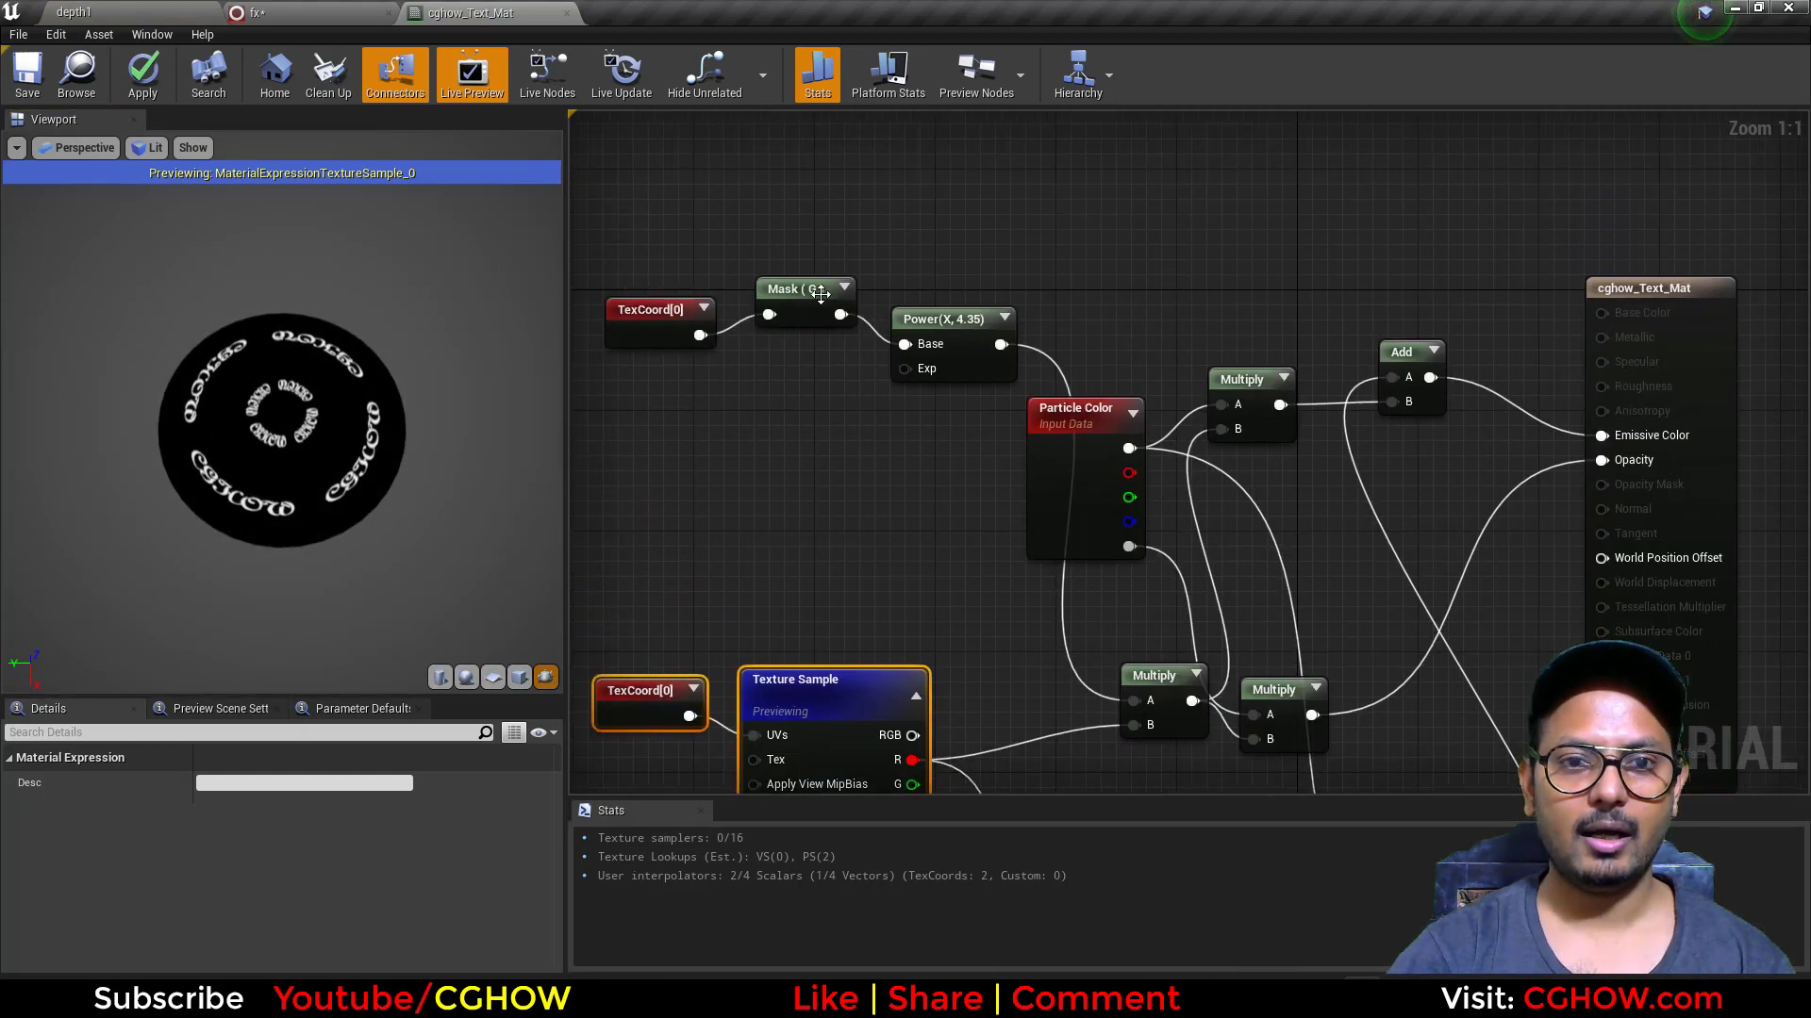
left_click(821, 294)
key("space")
left_click(943, 340)
key("space")
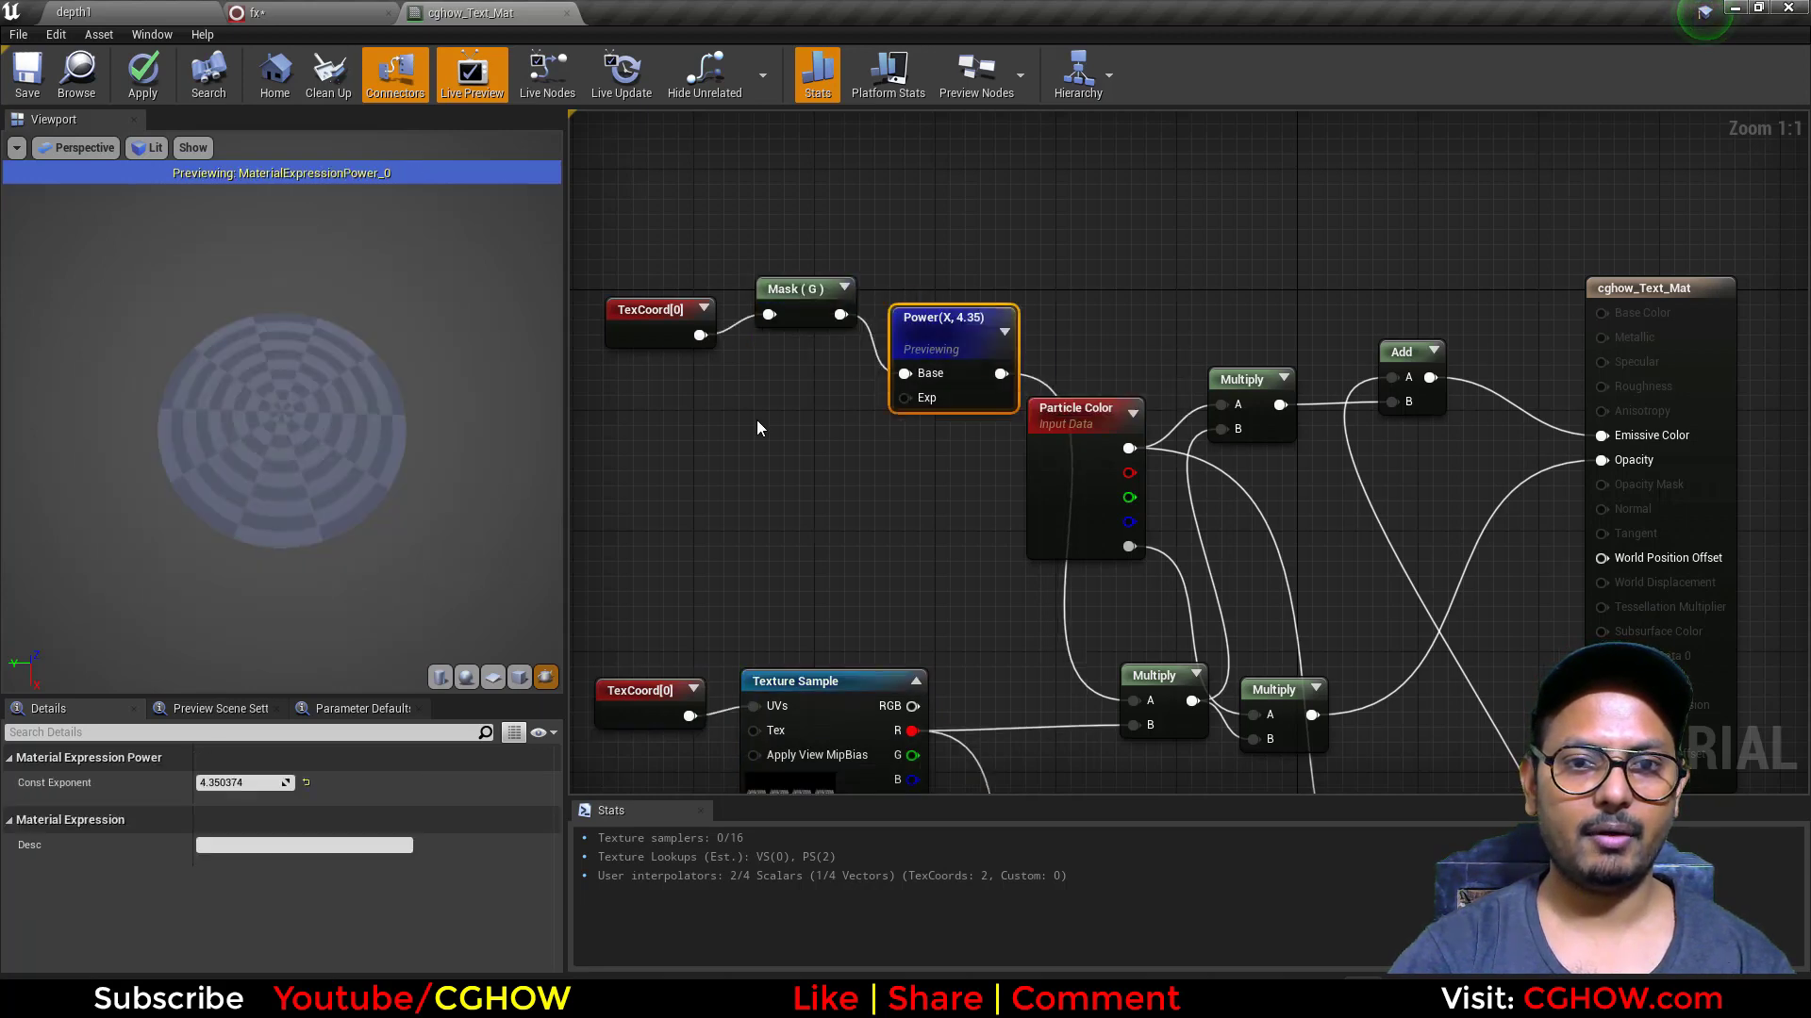
right_click_drag(1190, 671, 1149, 392)
left_click(1117, 398)
key("space")
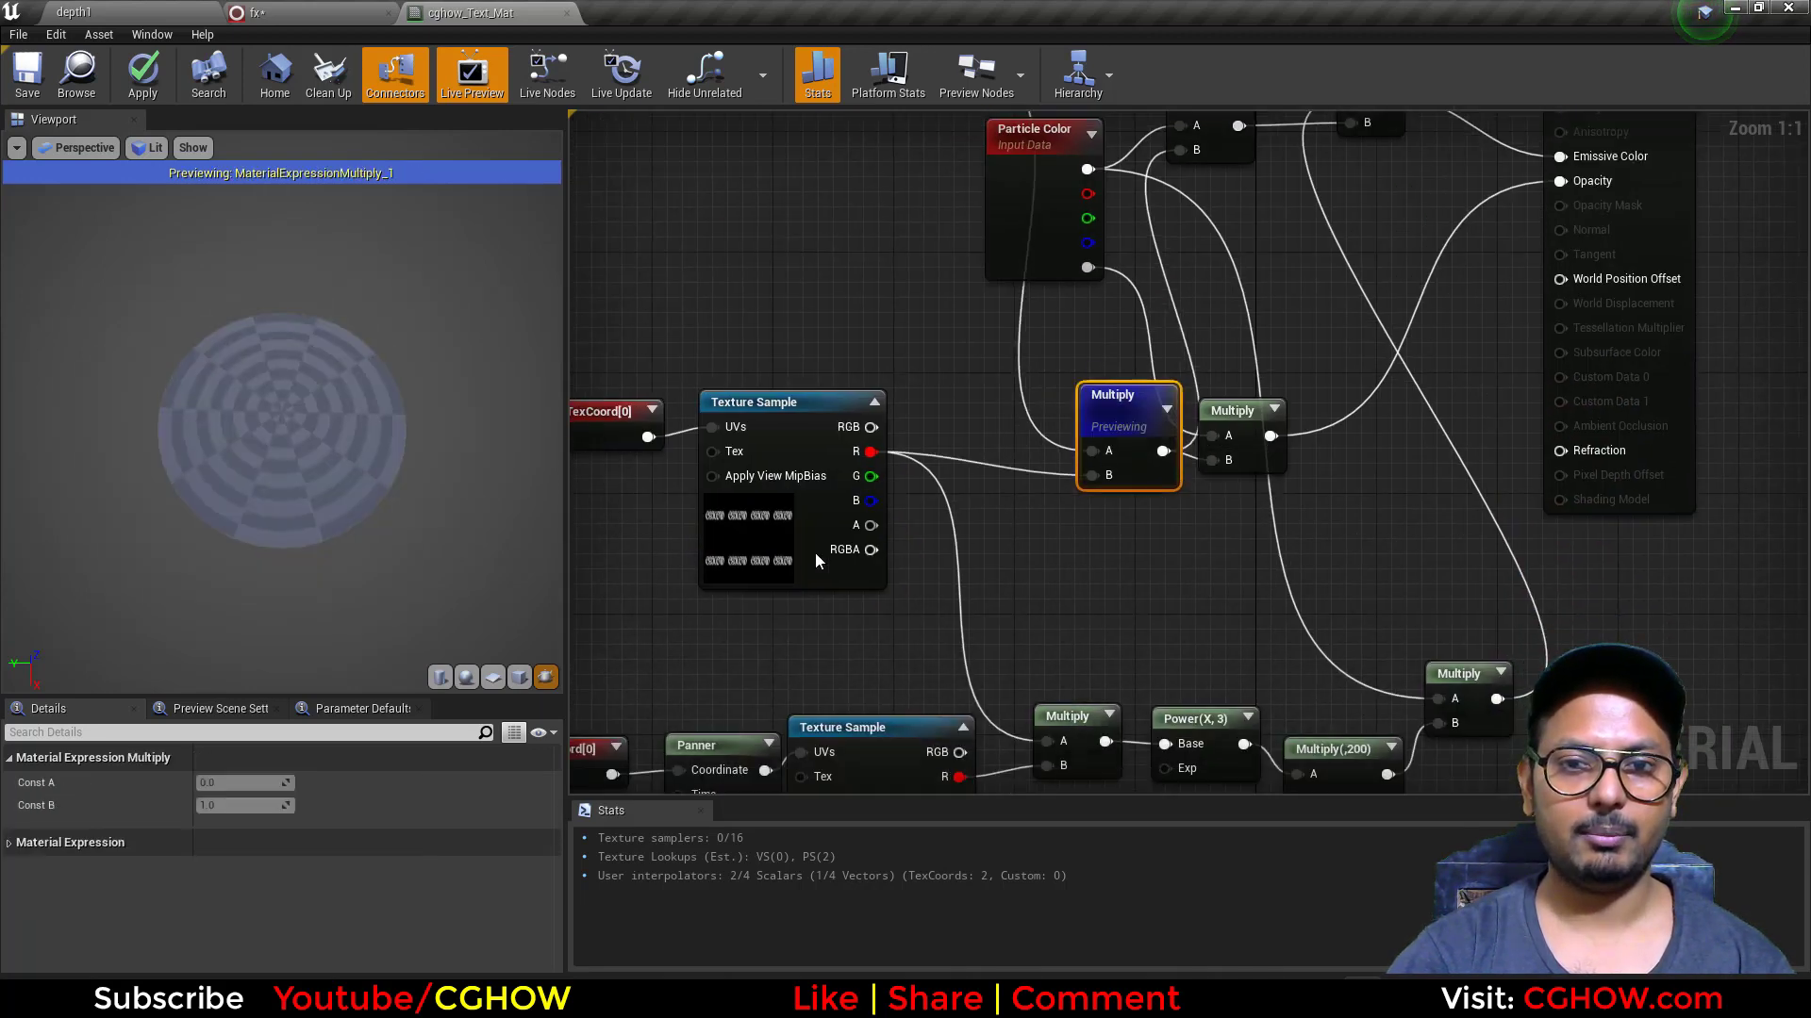
Step: Preview the panned aura_blur texture sample and the Multiply node that combines it with the text texture
right_click_drag(1012, 641, 1167, 385)
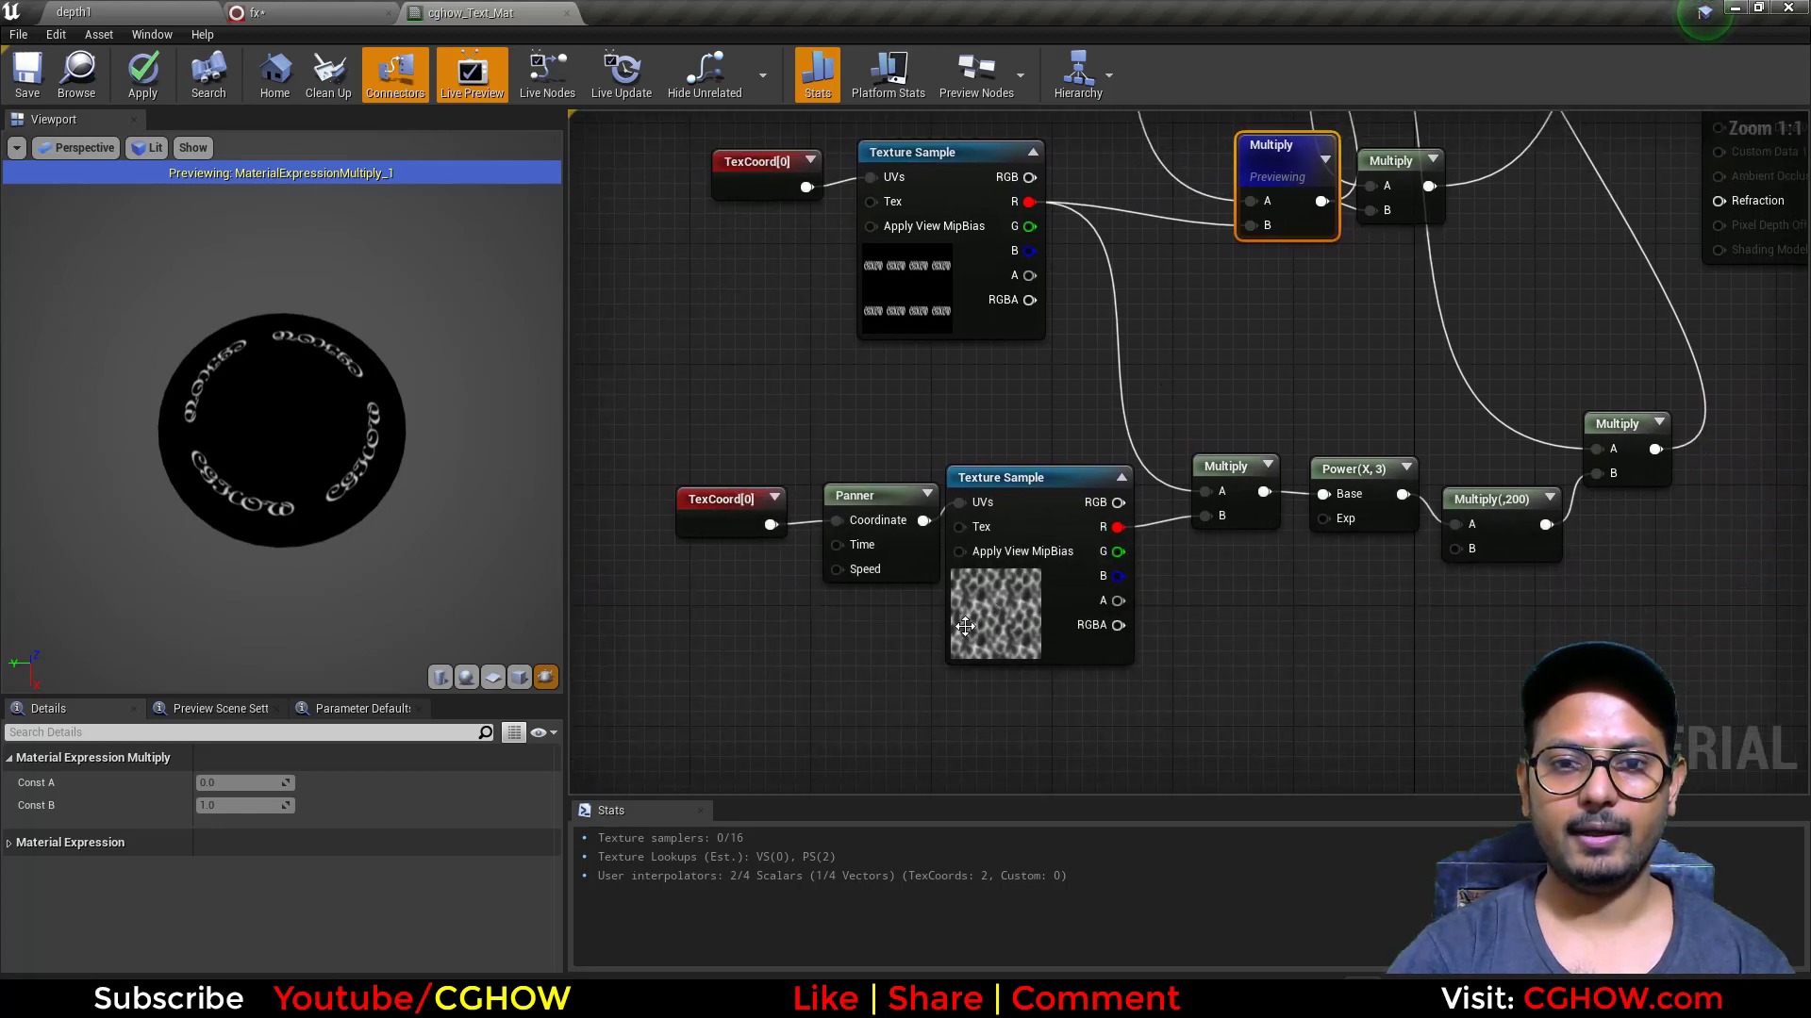
right_click_drag(1112, 534, 1064, 579)
left_click(957, 647)
key("space")
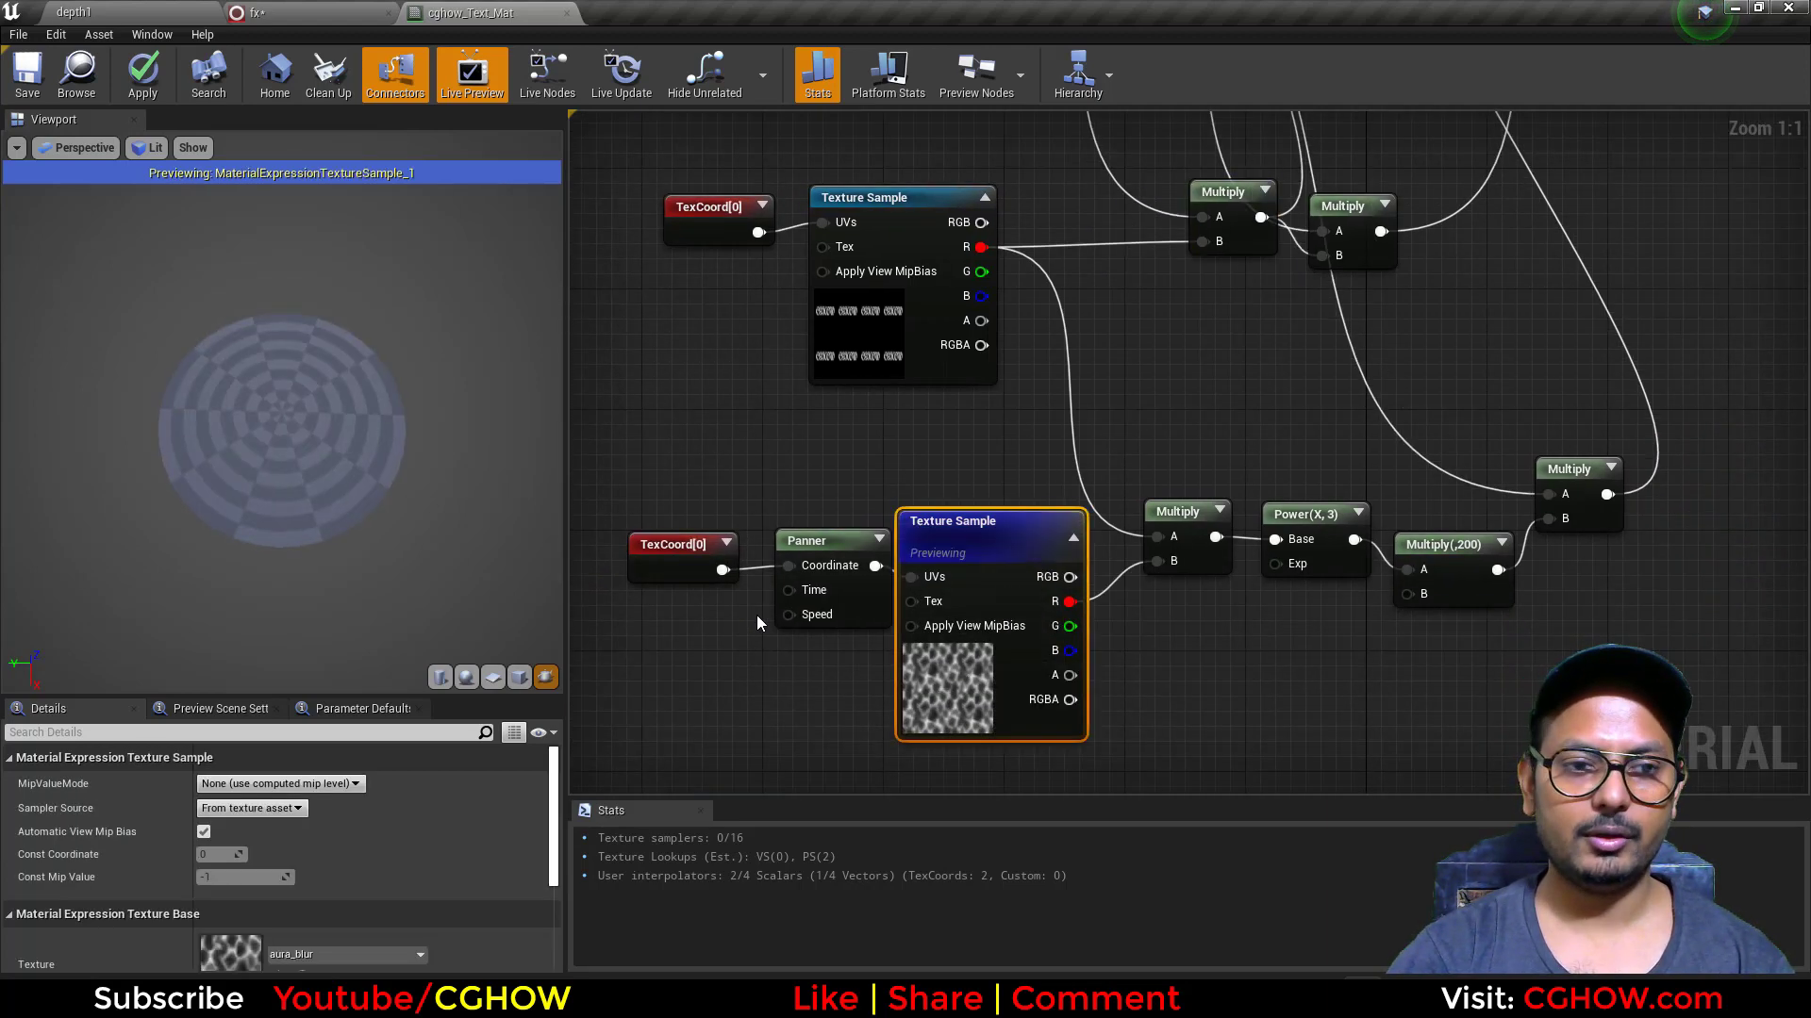
left_click(1174, 514)
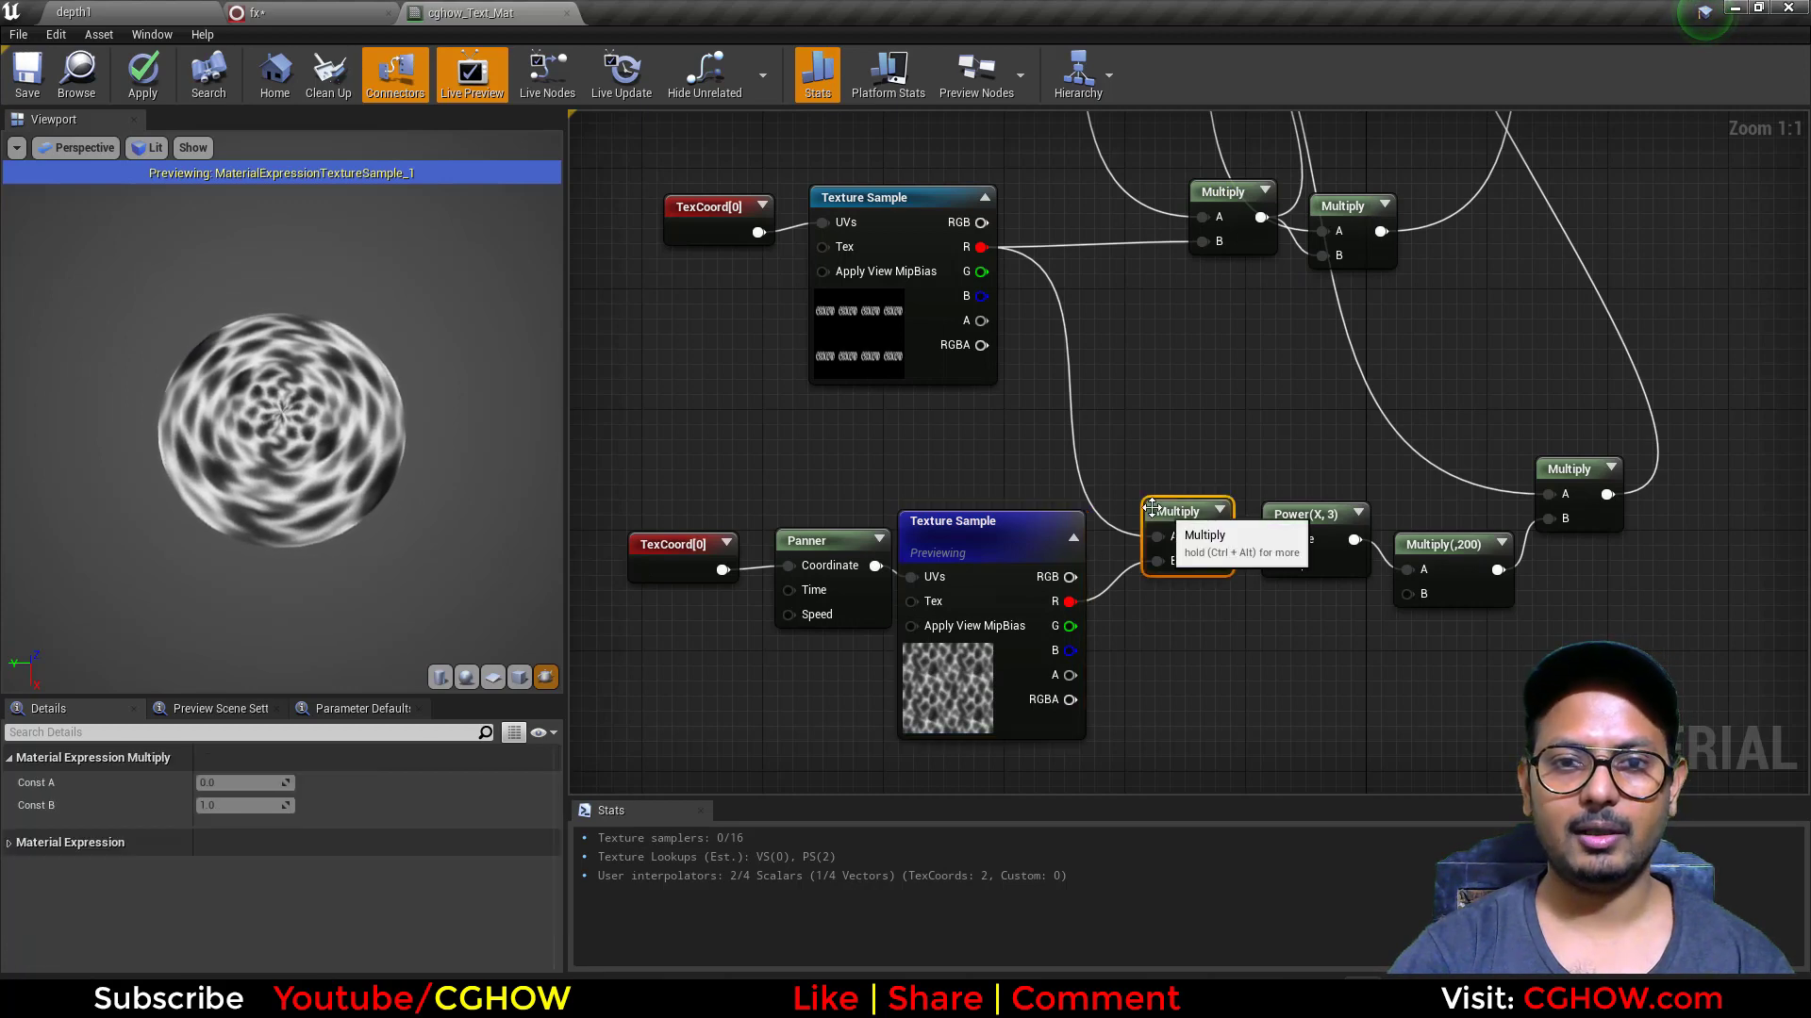
key("space")
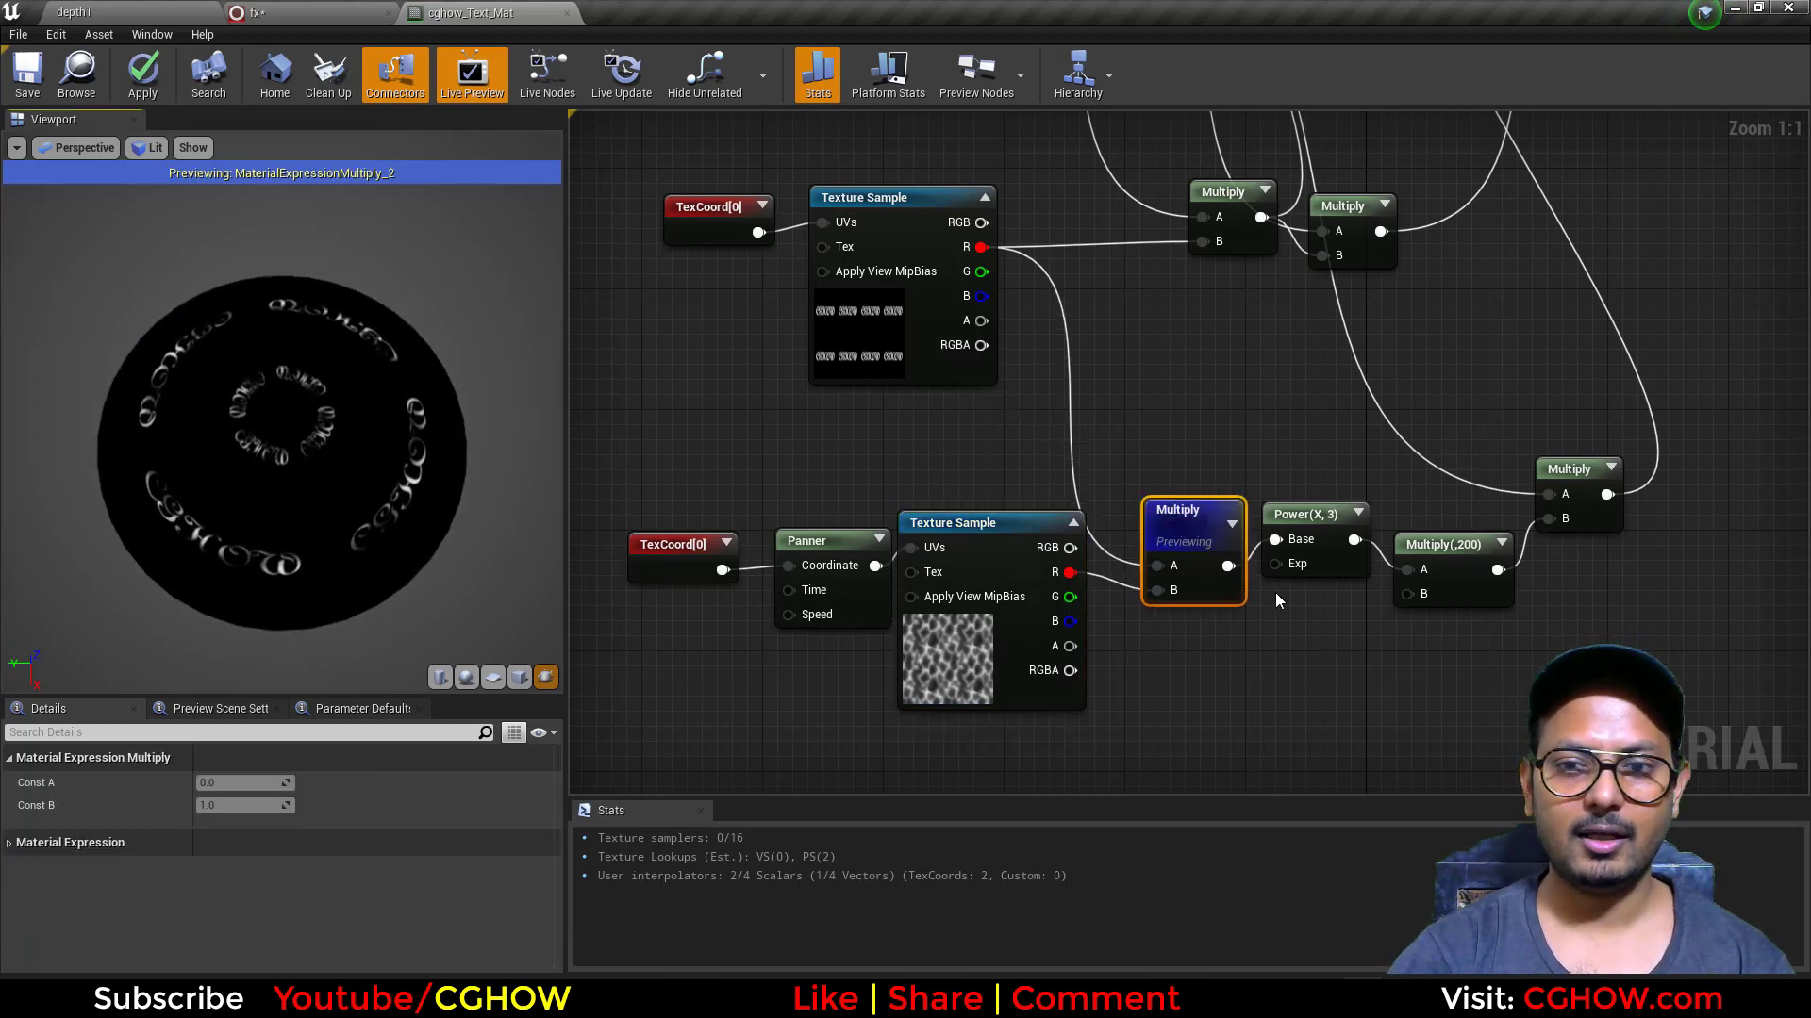
Step: Preview the Power(X, 3) node and the Multiply(,200) node that follows it on the disk
left_click(1308, 515)
key("space")
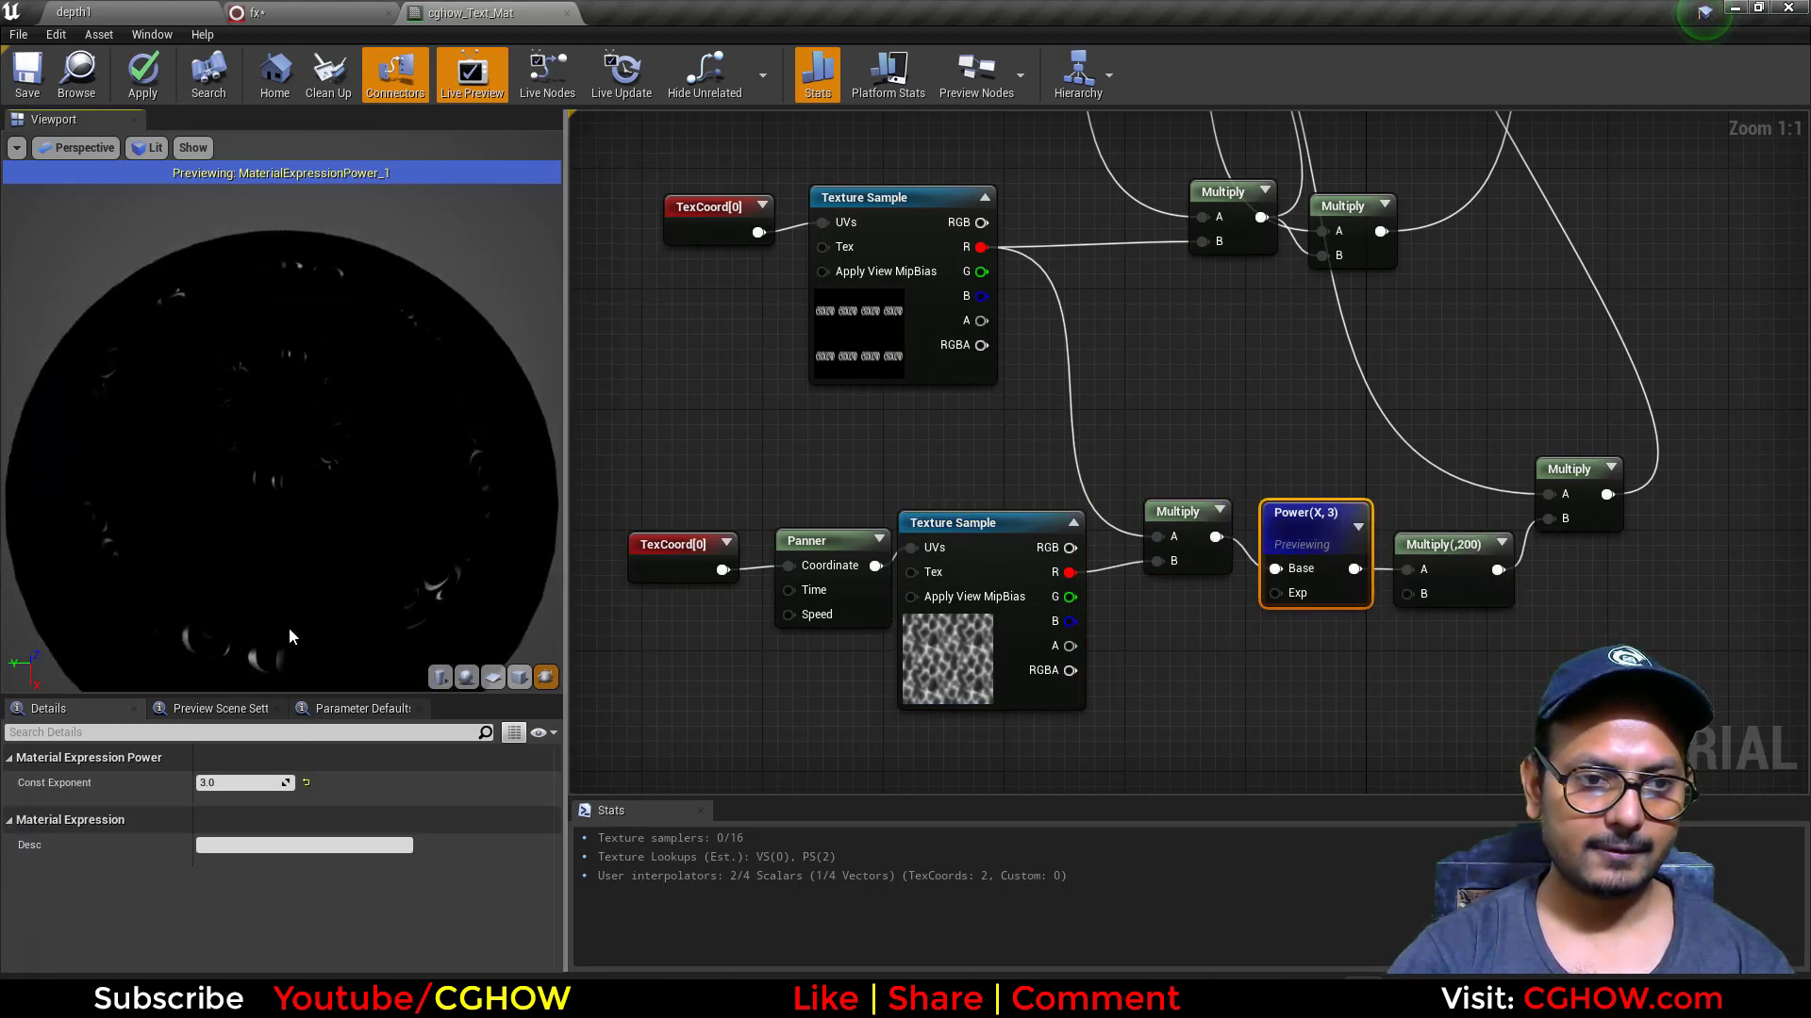
left_click(1437, 556)
key("space")
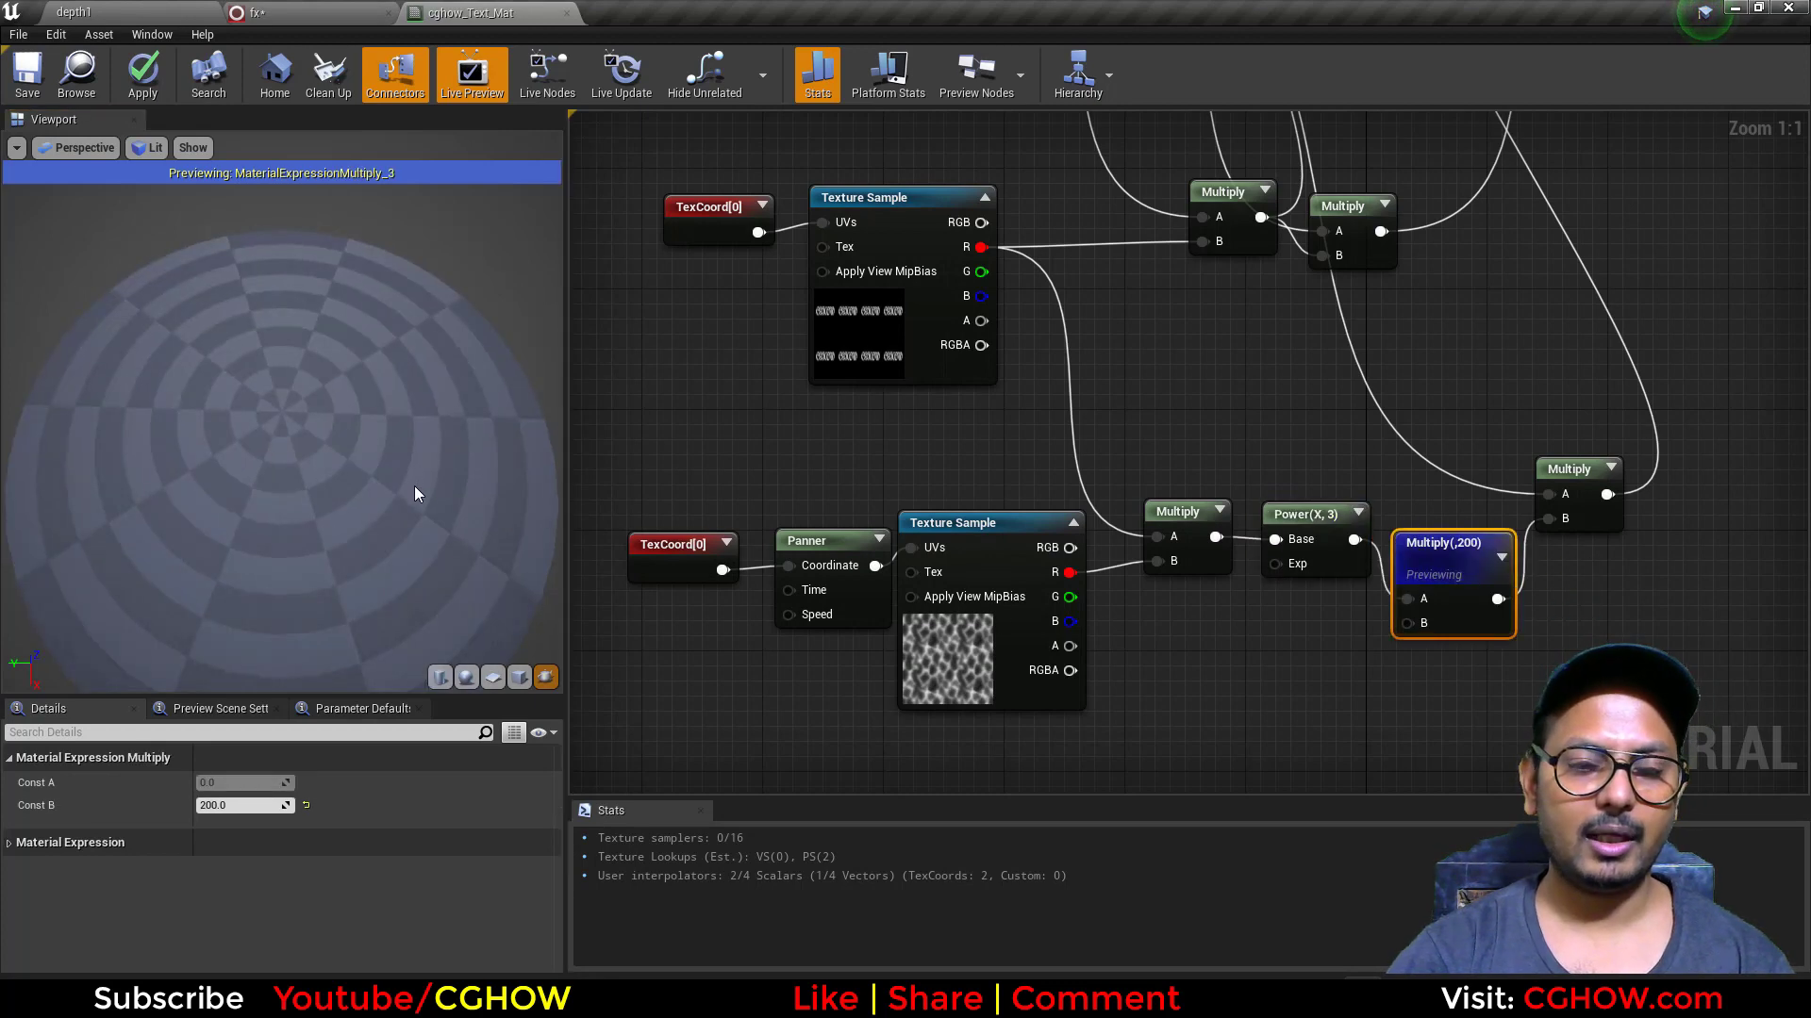
Step: Preview the Multiply node that combines the boosted noise with Particle Color, and return to the full material preview
right_click_drag(1490, 425, 1141, 528)
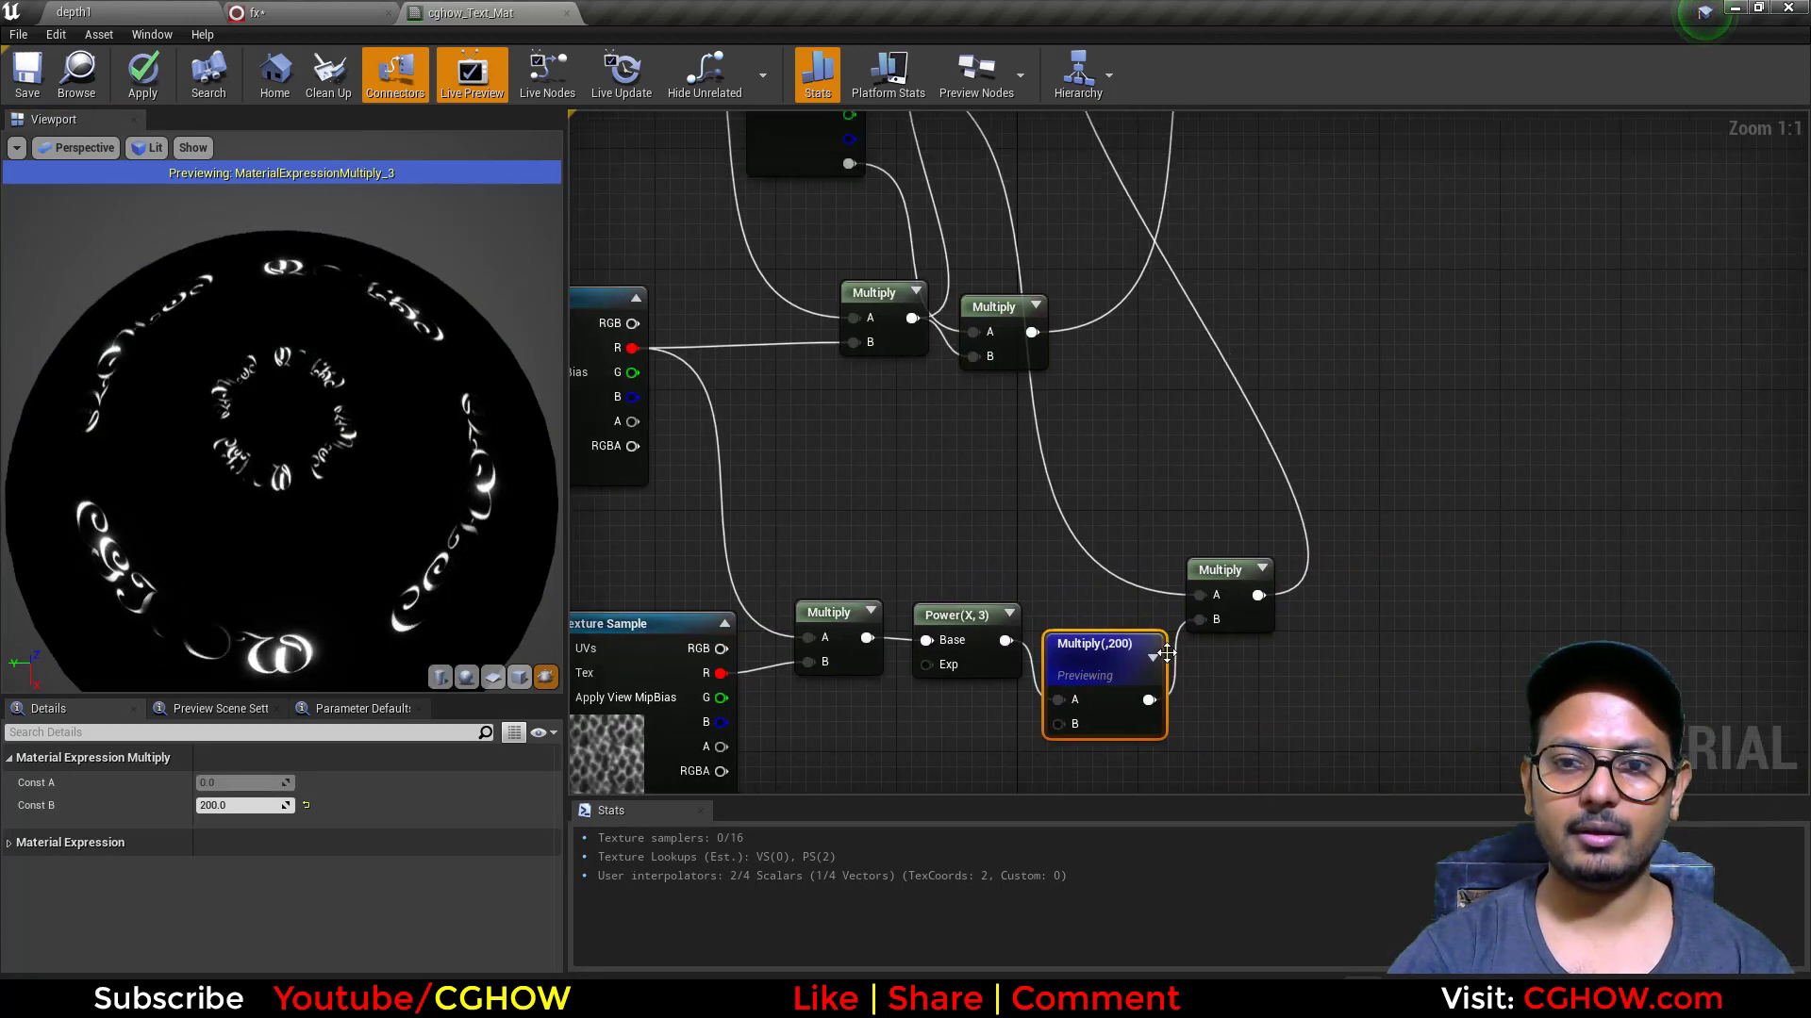
left_click(1226, 570)
key("space")
right_click_drag(1149, 415, 1127, 622)
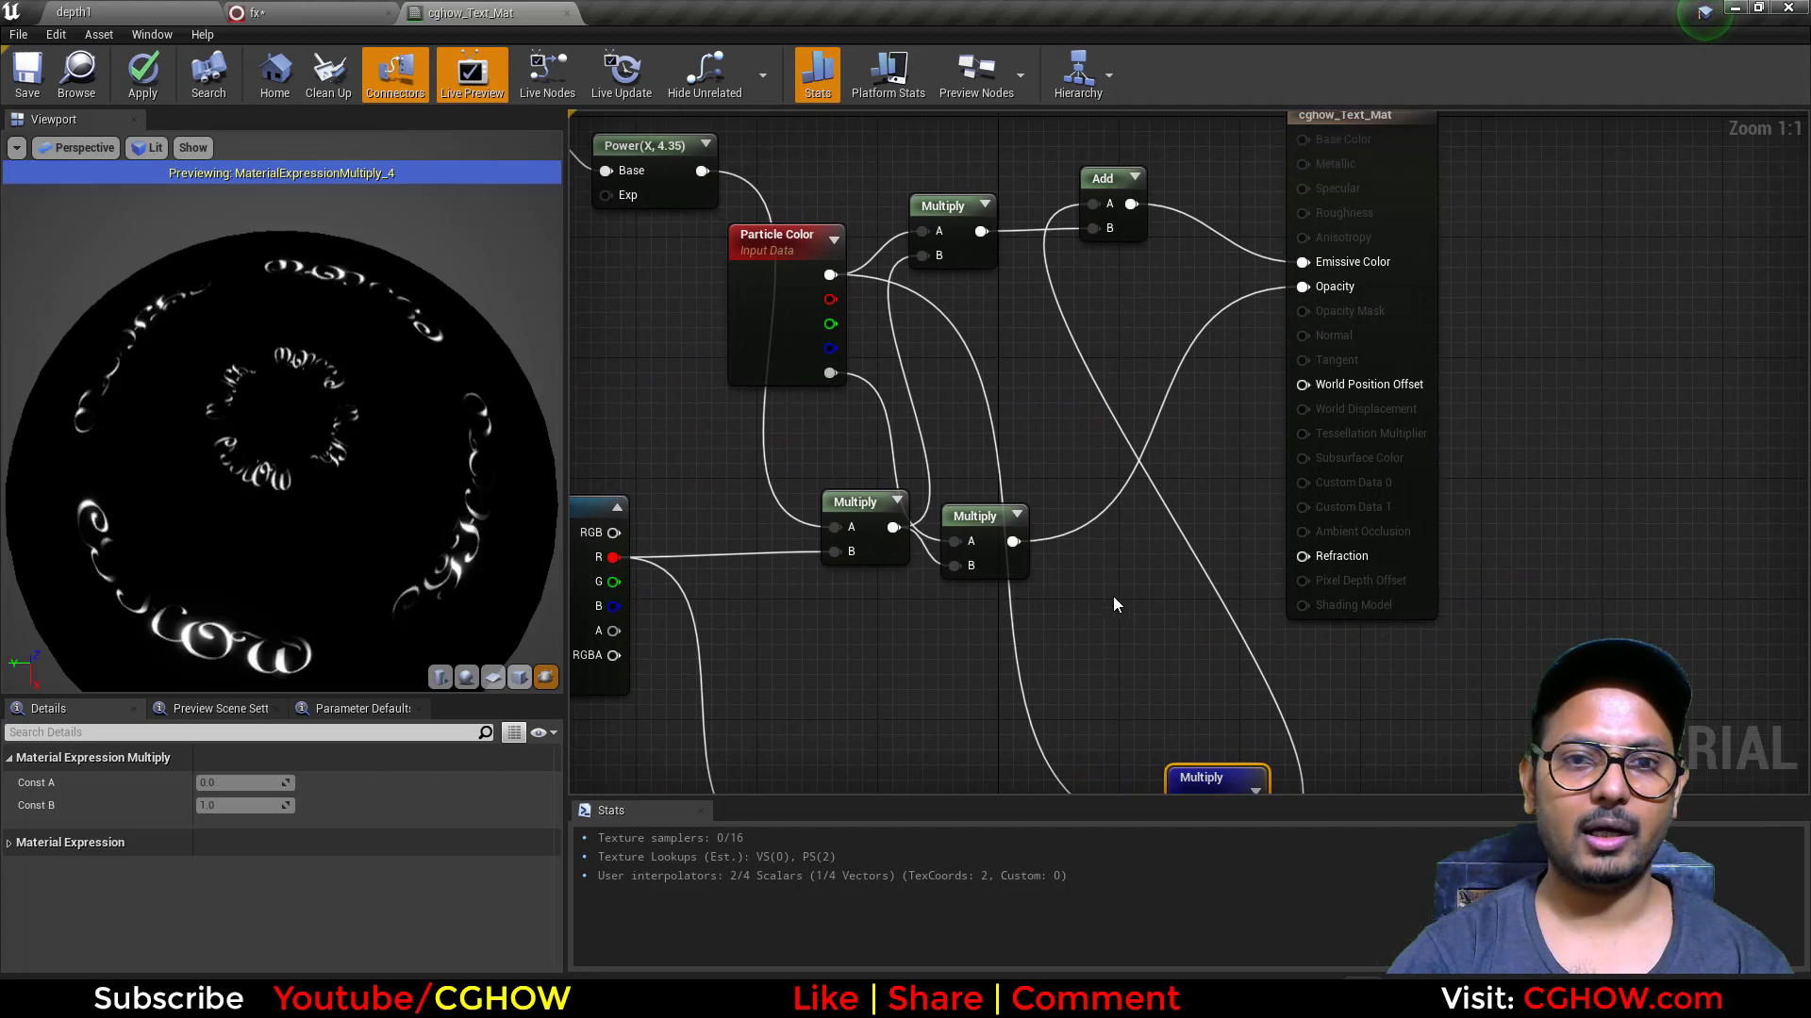
key("space")
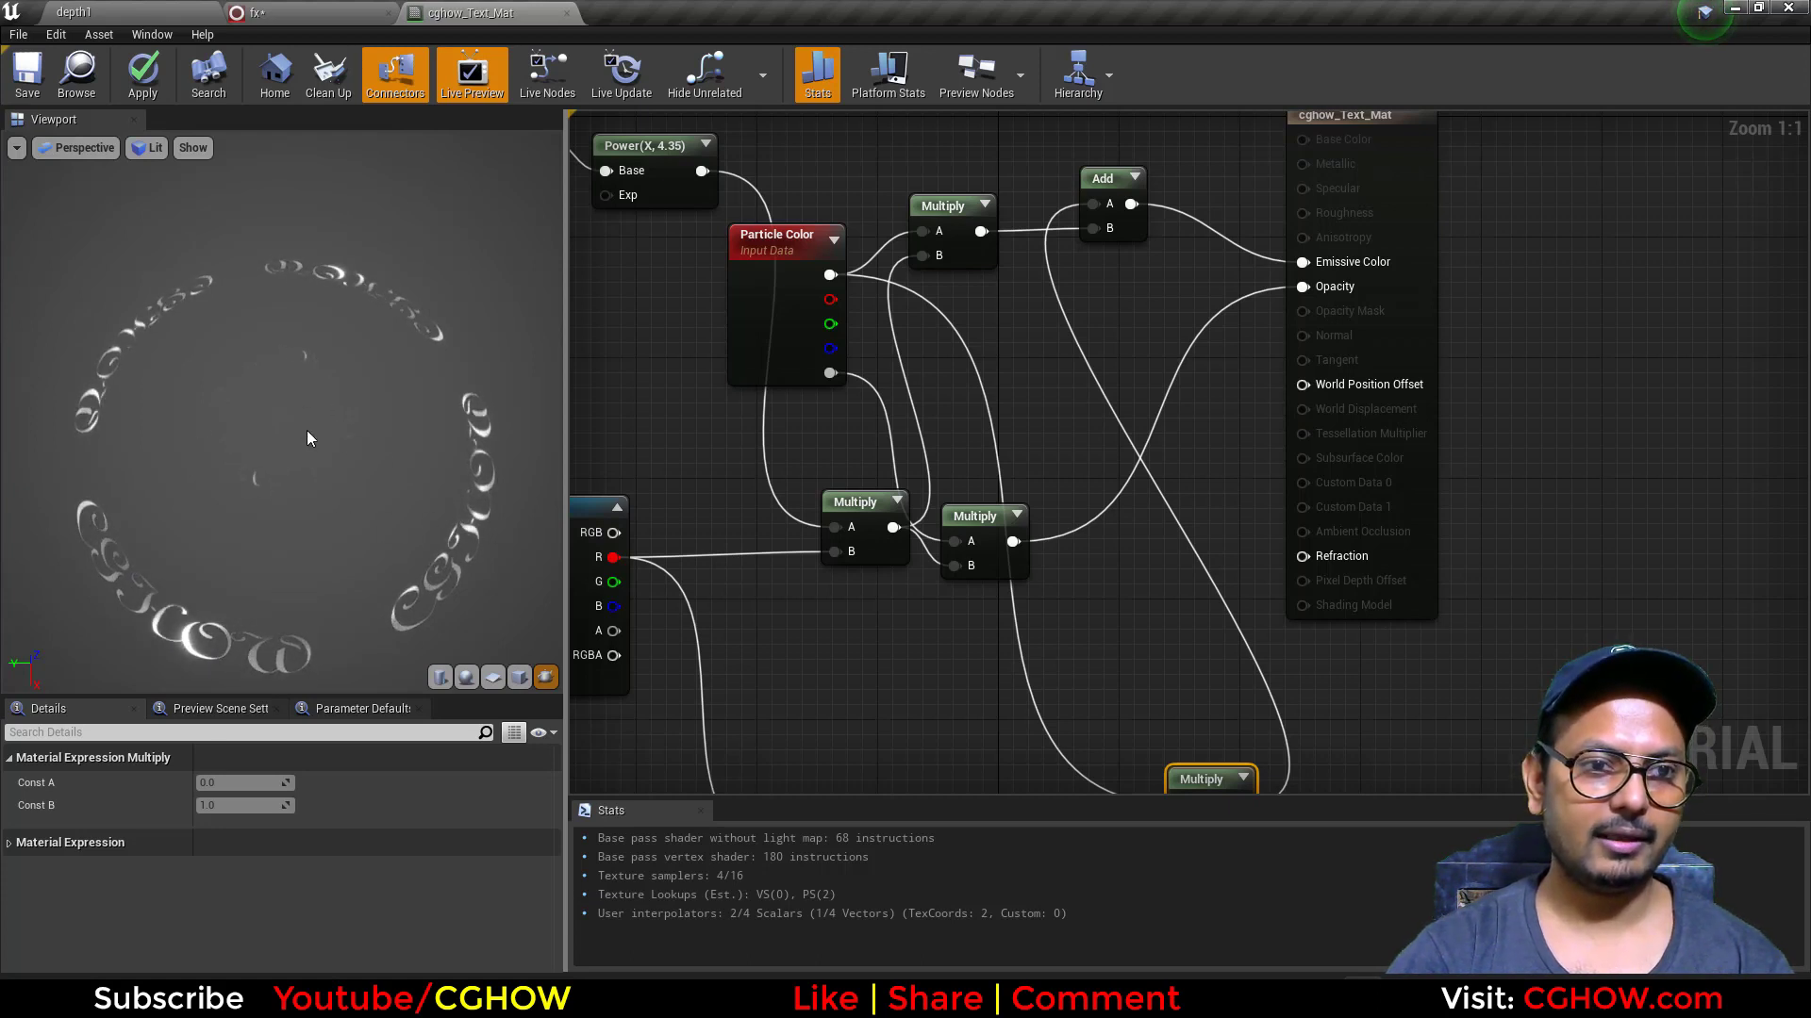
Step: Raise the Power exponent after the Mask (G) node to about 6.837 in cghow_Text_Mat, then save and close the material
right_click_drag(826, 371, 1122, 429)
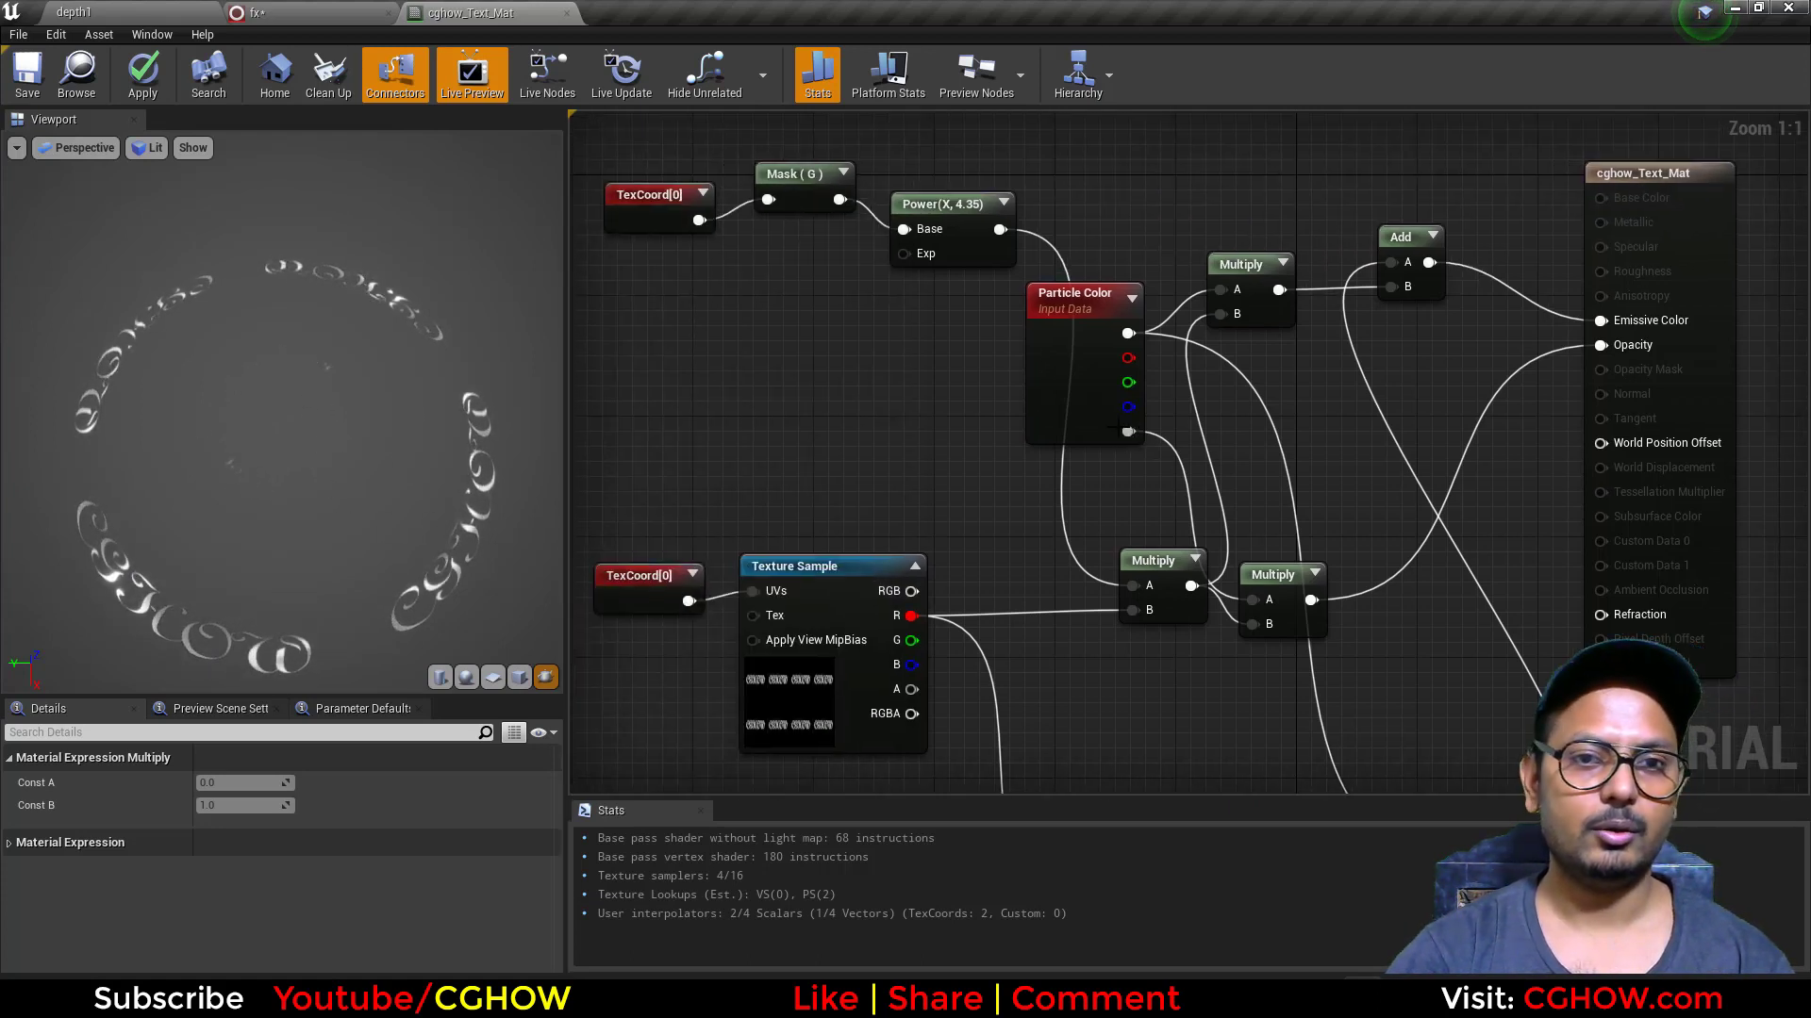
left_click(981, 253)
left_click_drag(240, 783, 283, 786)
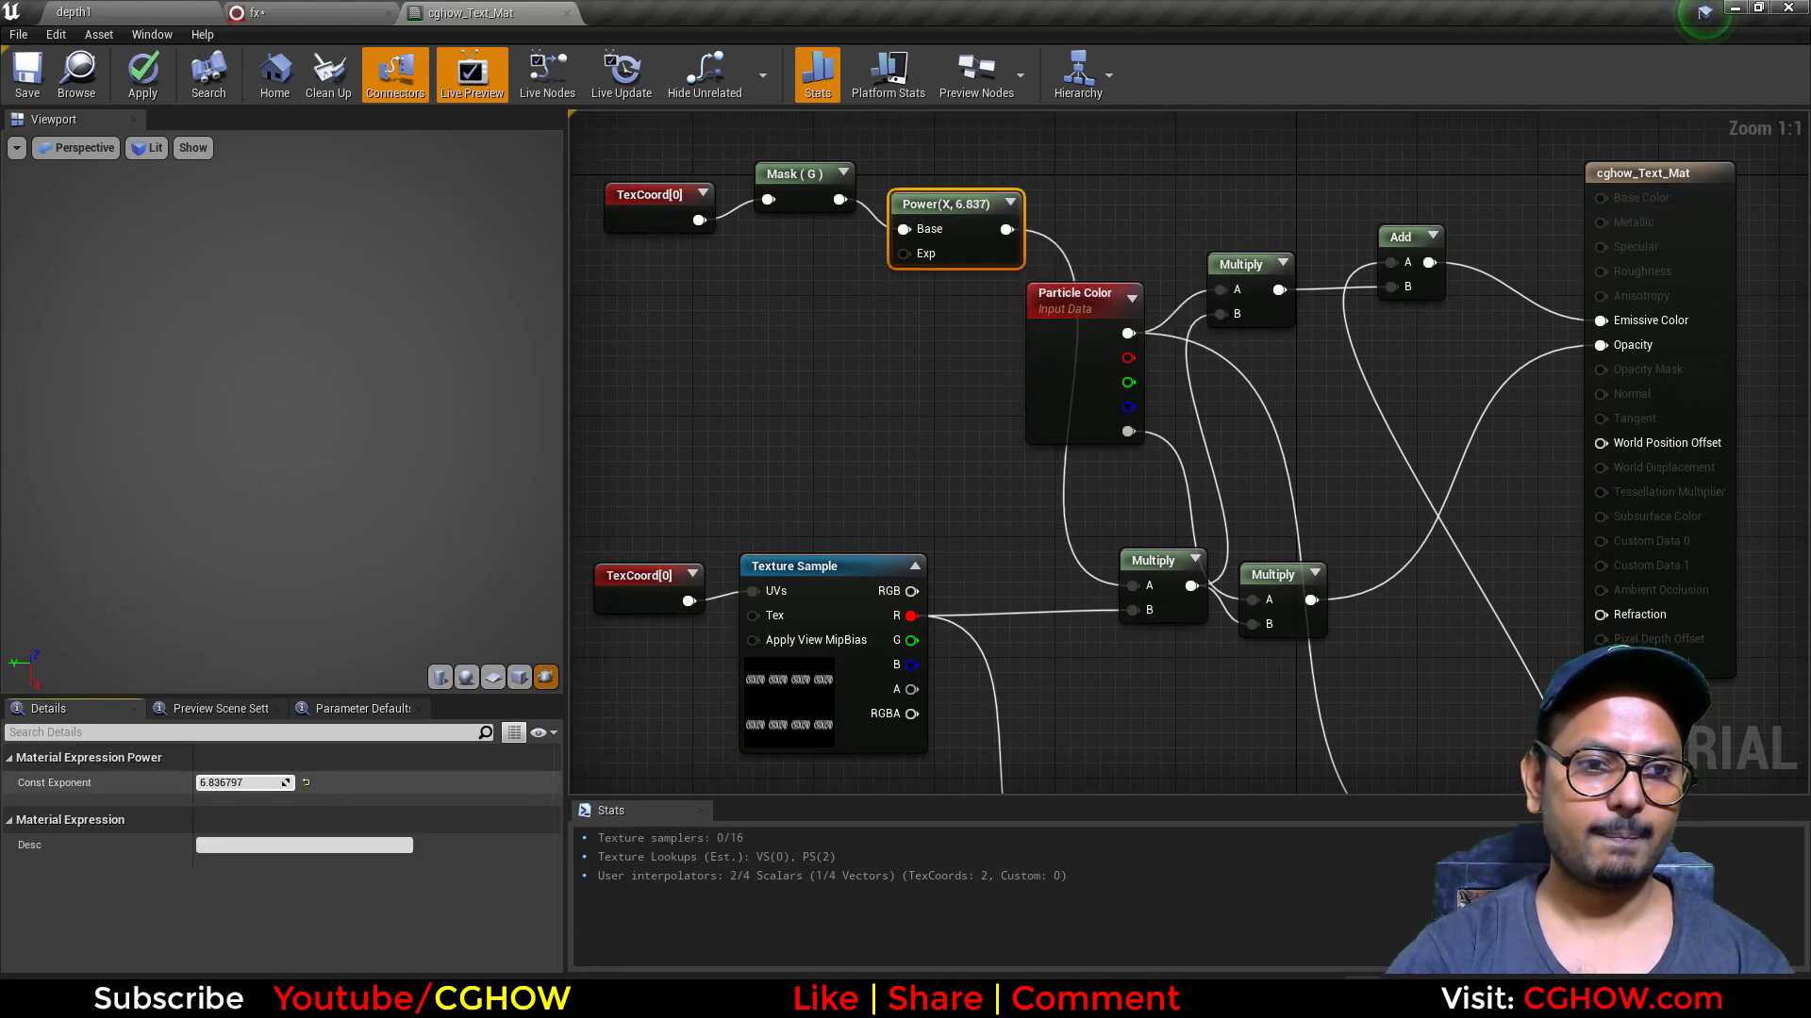
left_click(27, 76)
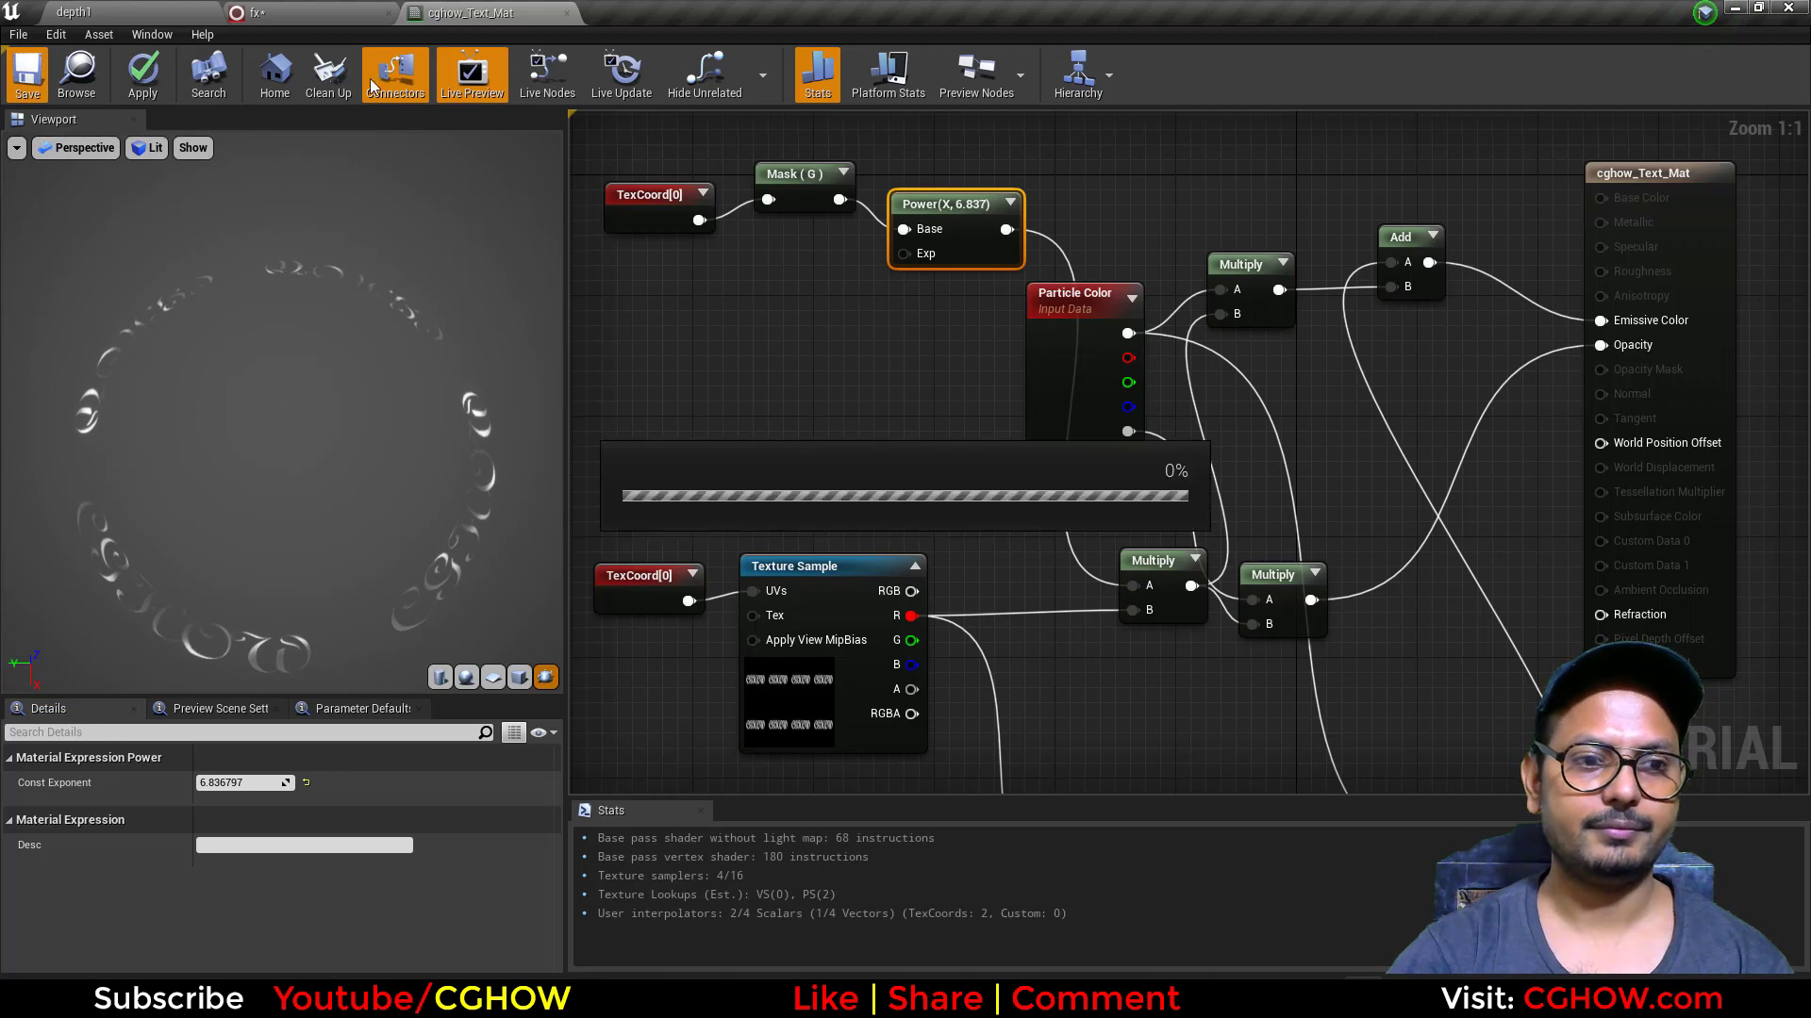
left_click(566, 13)
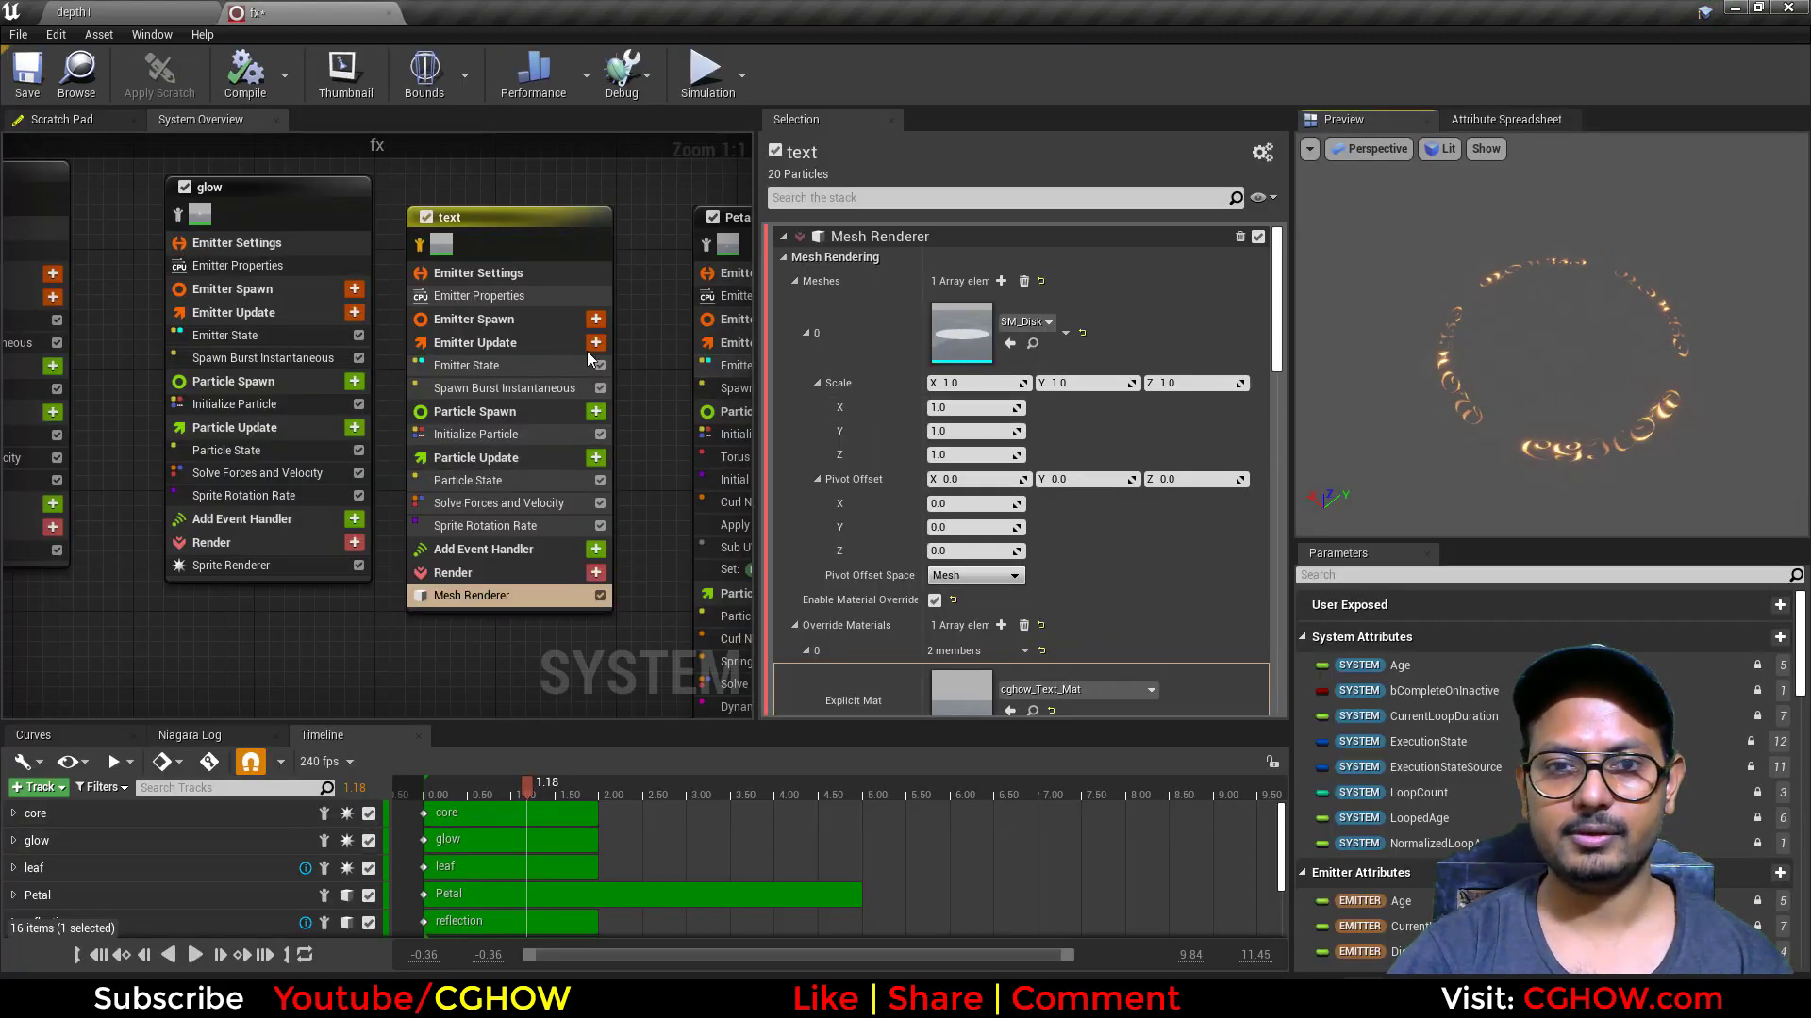
Step: Isolate the Petal emitter in the fx system and move the timeline playhead to about 0.36
right_click_drag(590, 648, 320, 592)
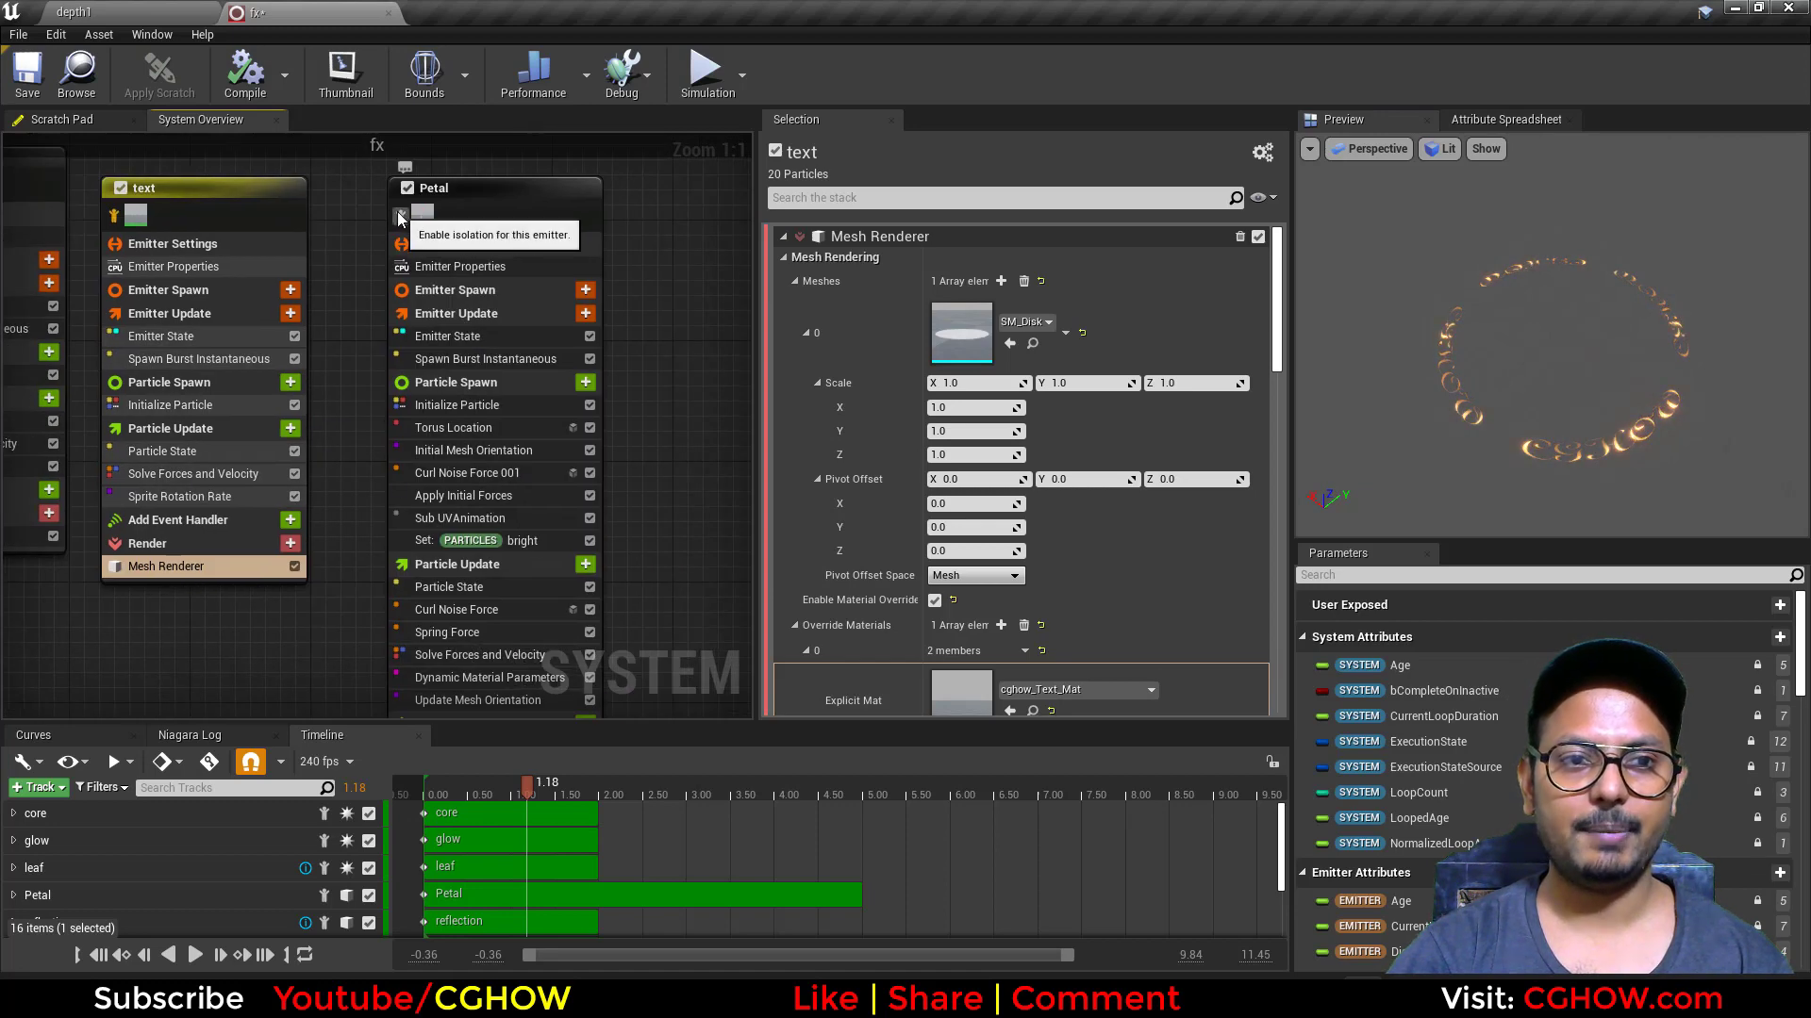
left_click_drag(528, 783, 464, 776)
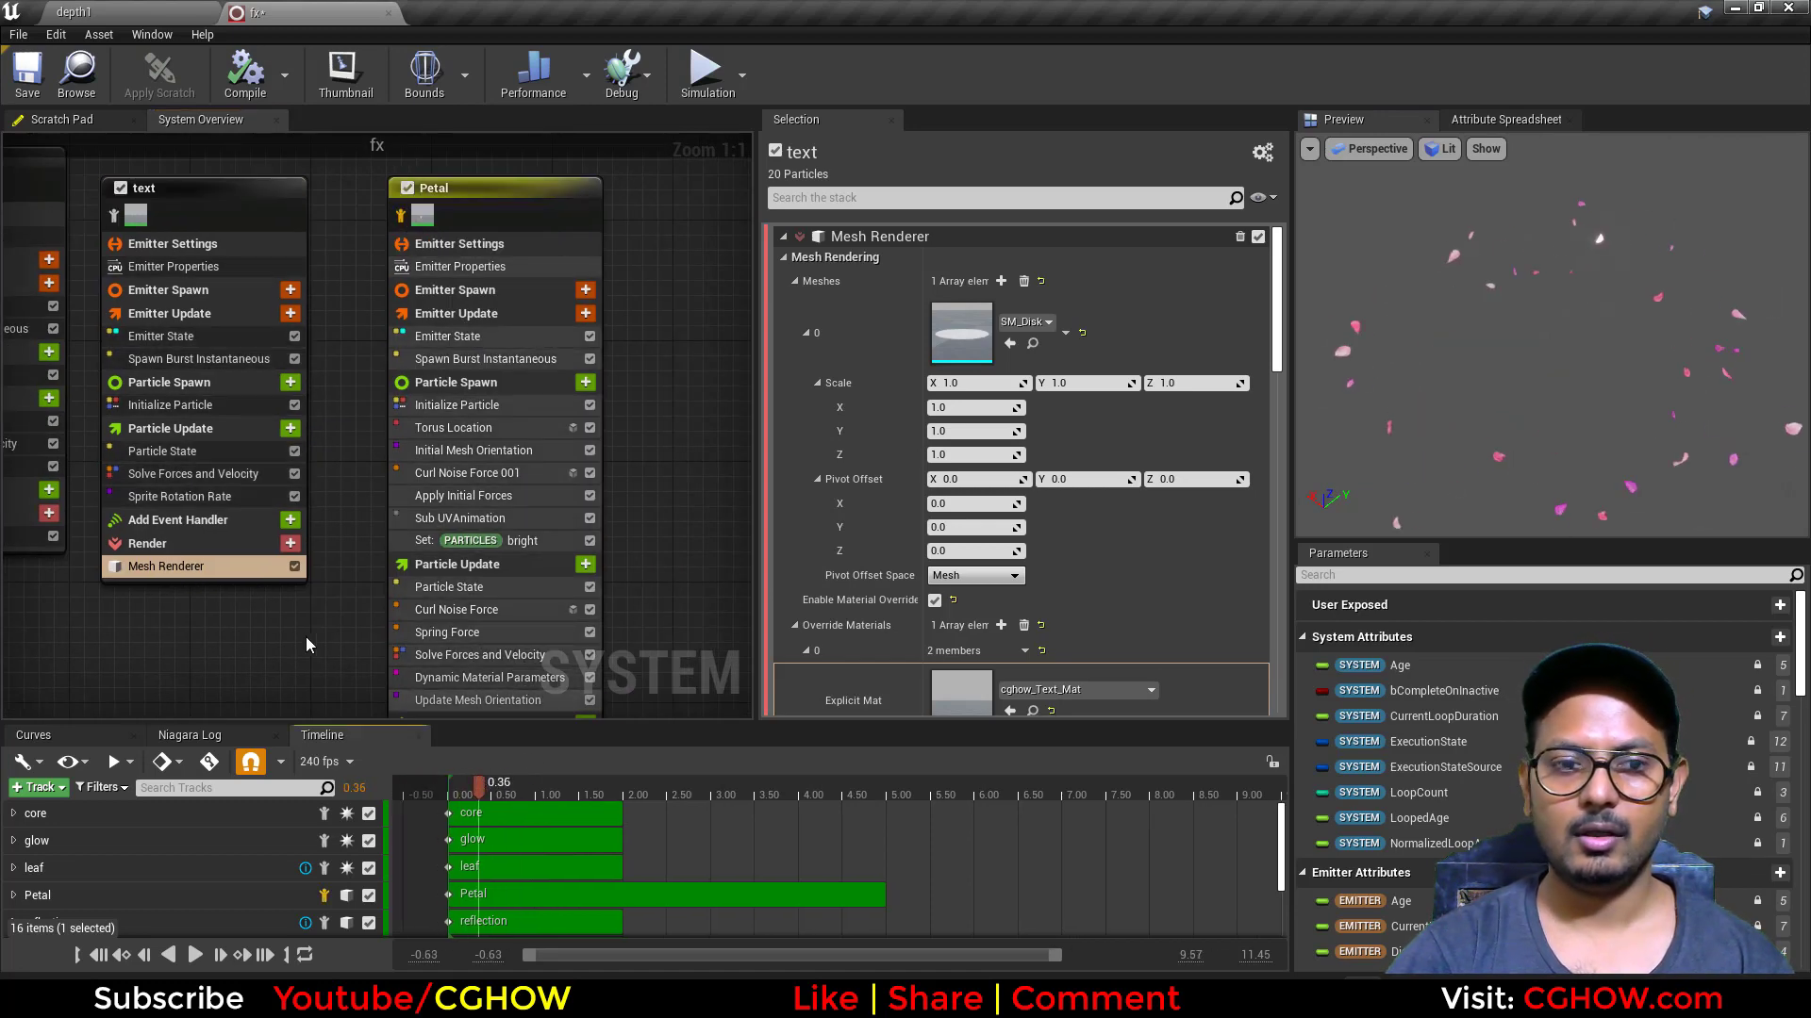
Step: Open the sm_petals01 mesh from Petal's Mesh Renderer, look at its shape, and return to the fx system
right_click_drag(306, 645, 300, 493)
left_click(469, 613)
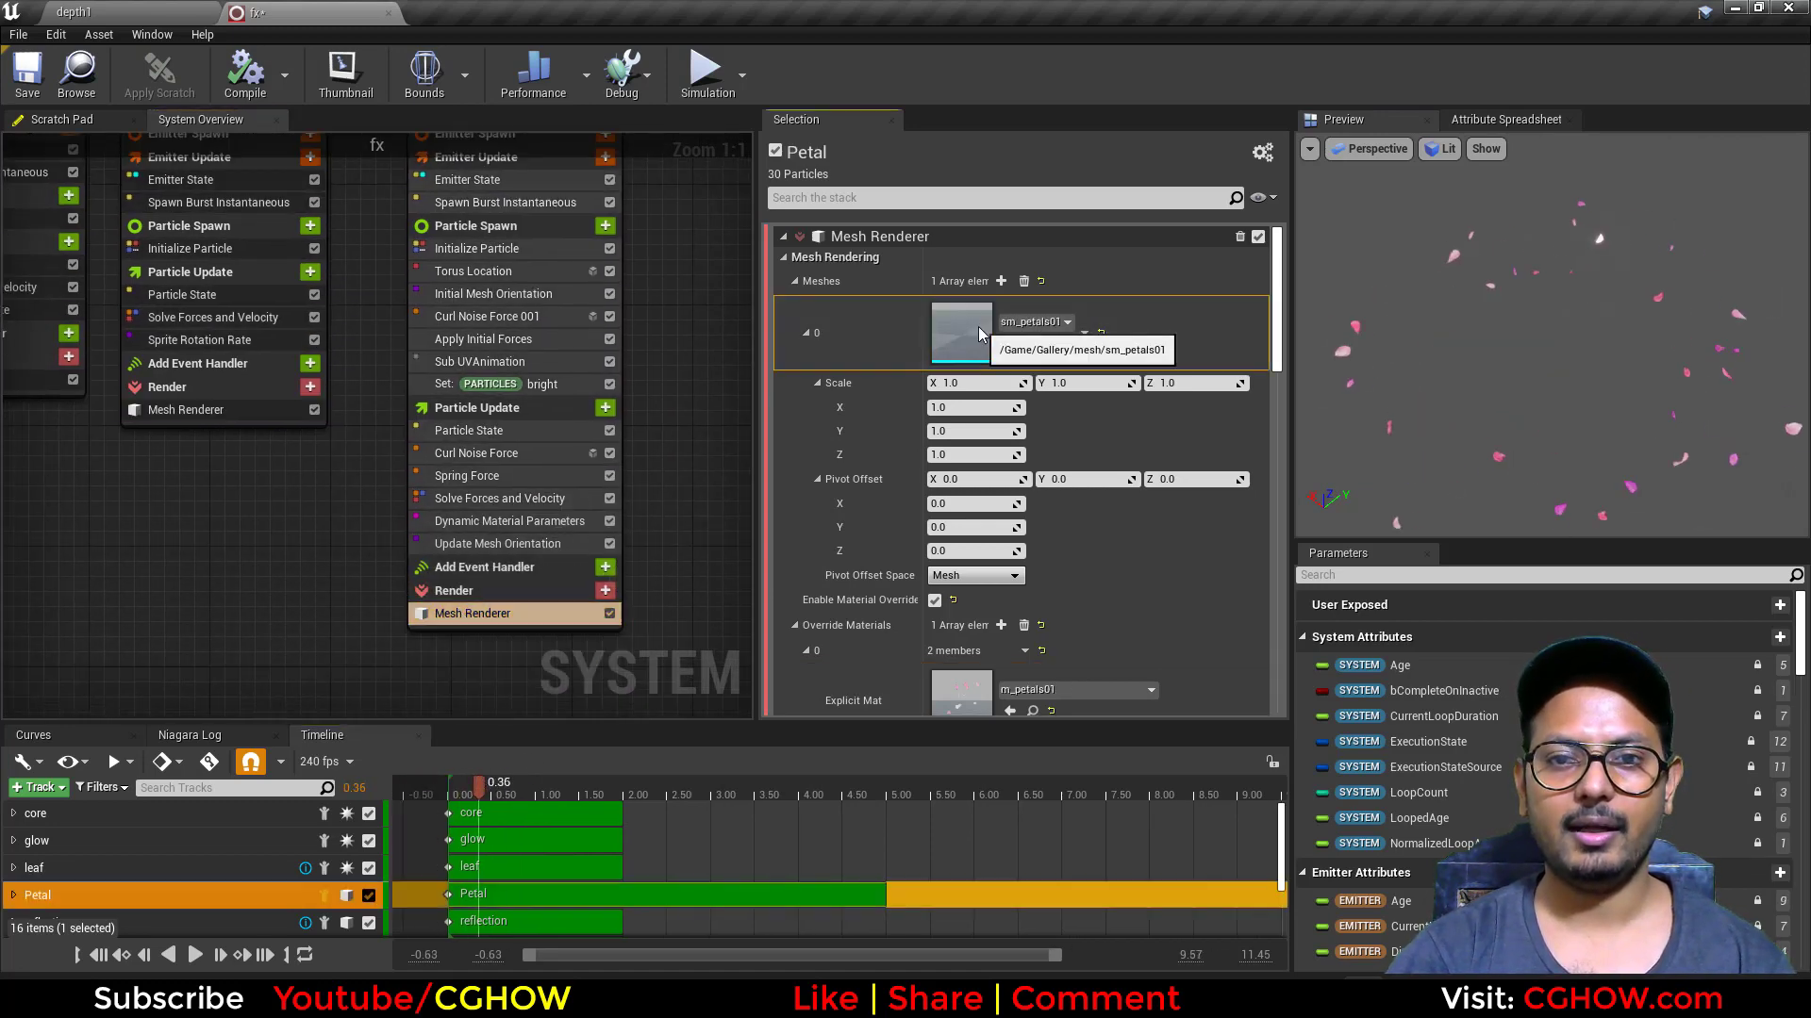
double_click(978, 334)
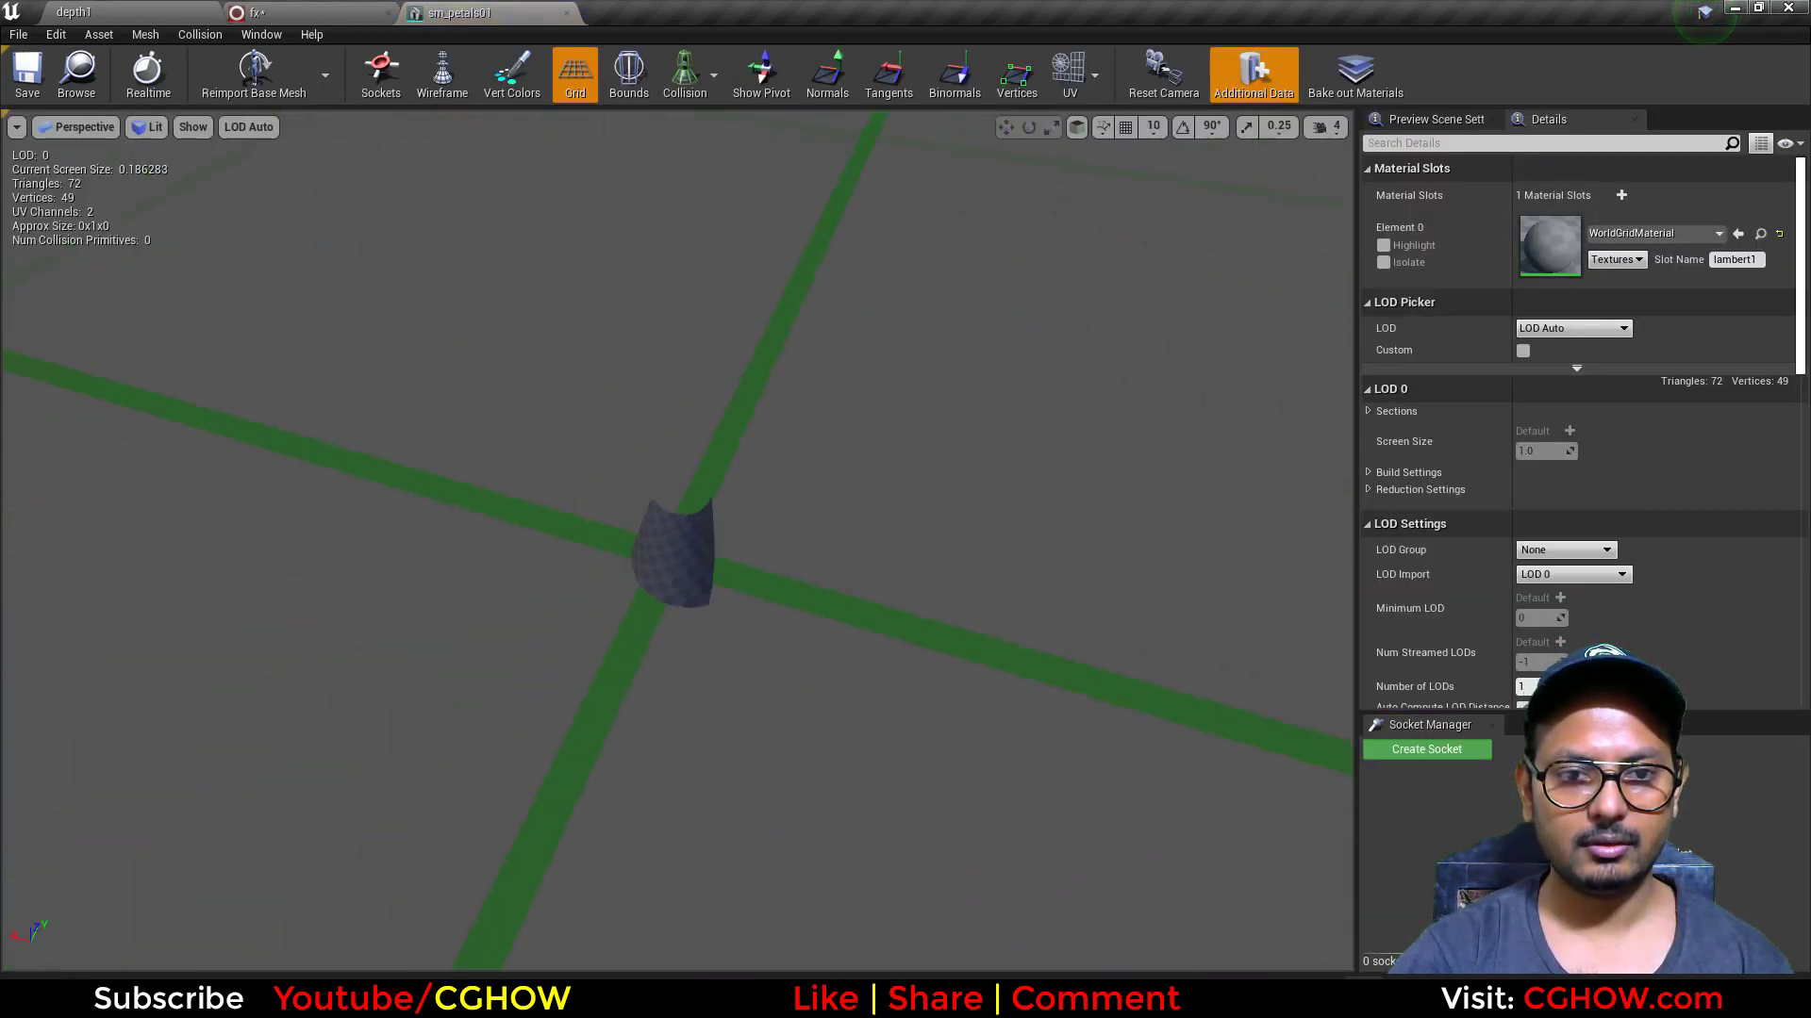
left_click(566, 12)
Step: Open the m_petals01 override material and examine its normal and petal-color Particle SubUV textures
scroll(1019, 603, "down", 3)
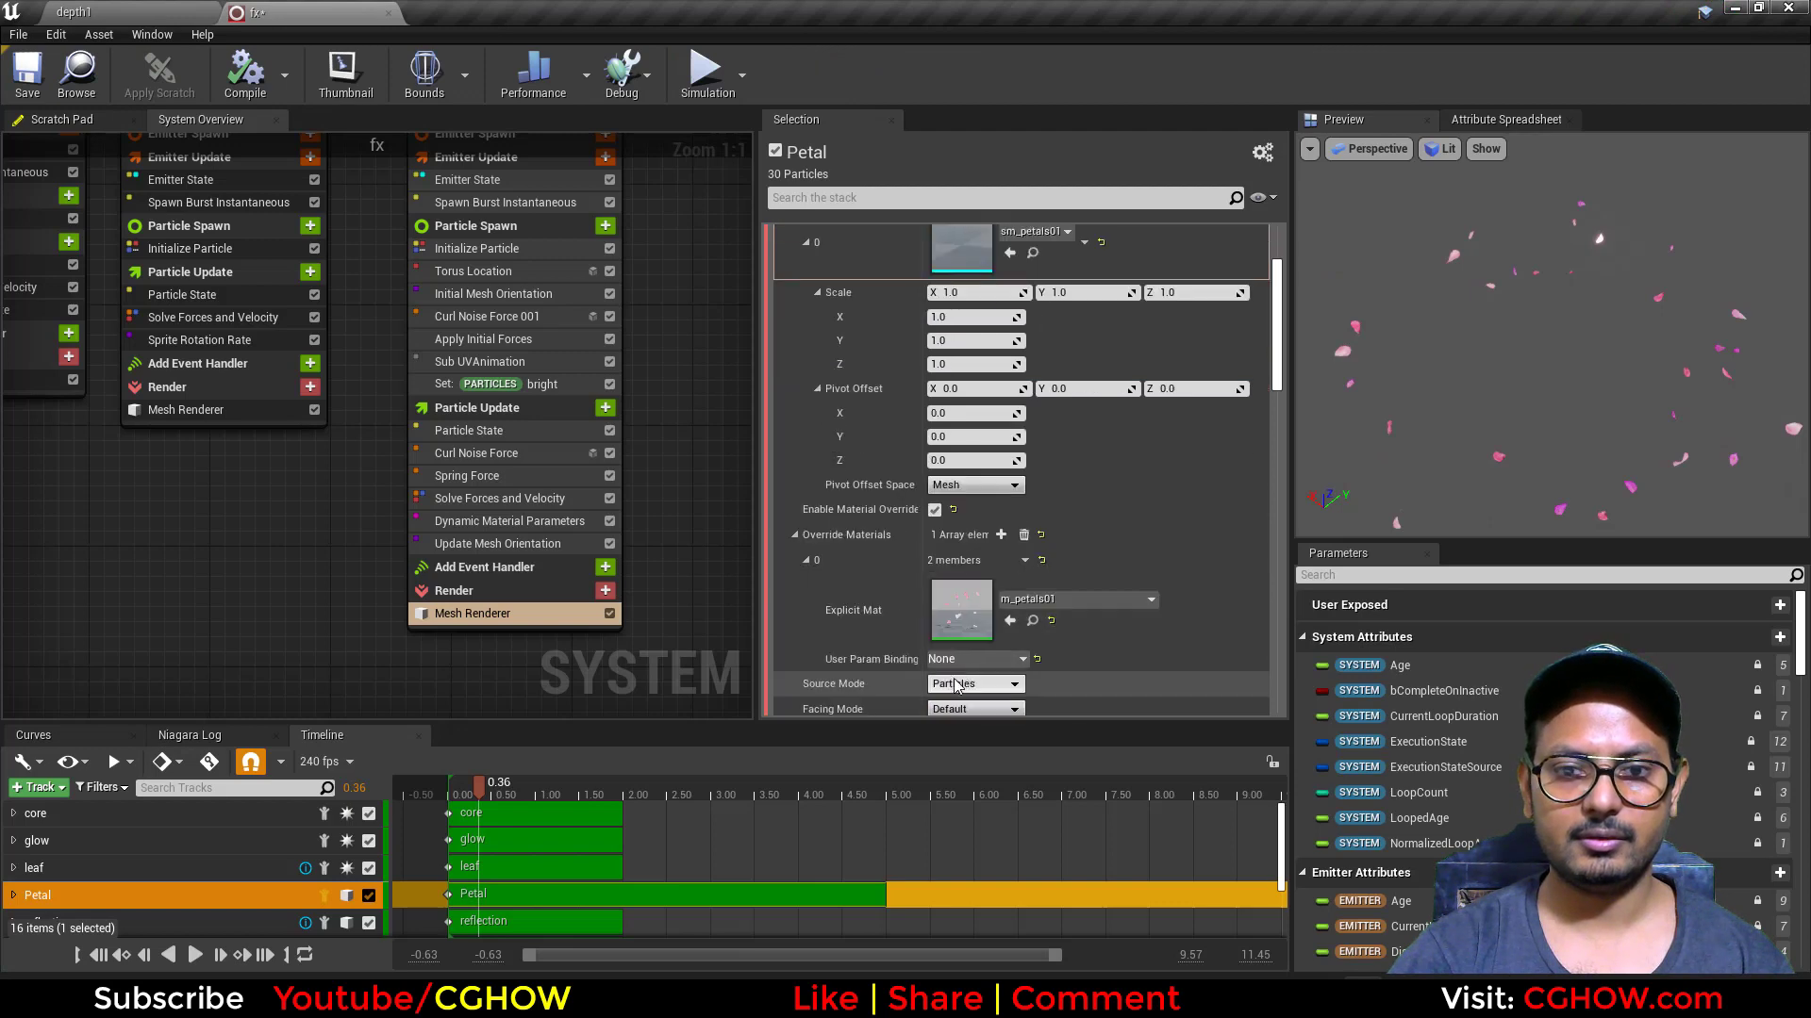
double_click(962, 608)
scroll(654, 562, "down", 3)
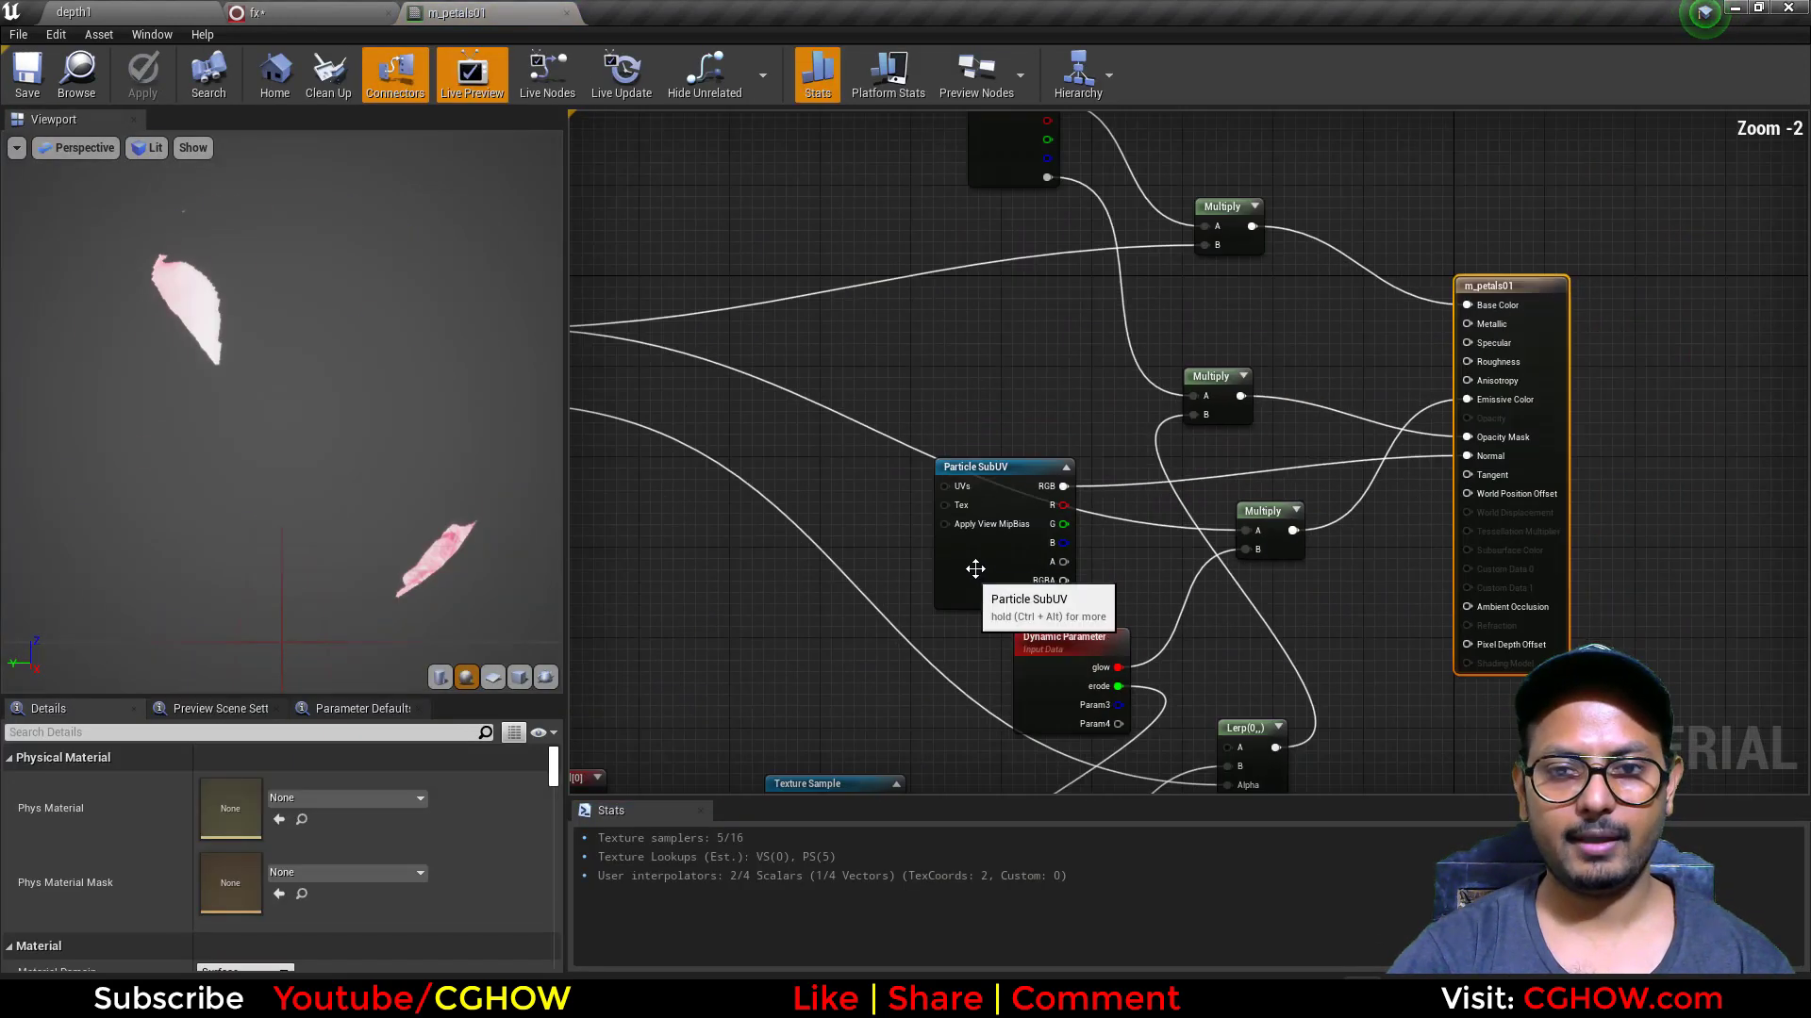
left_click(1000, 575)
right_click_drag(655, 499, 1128, 517)
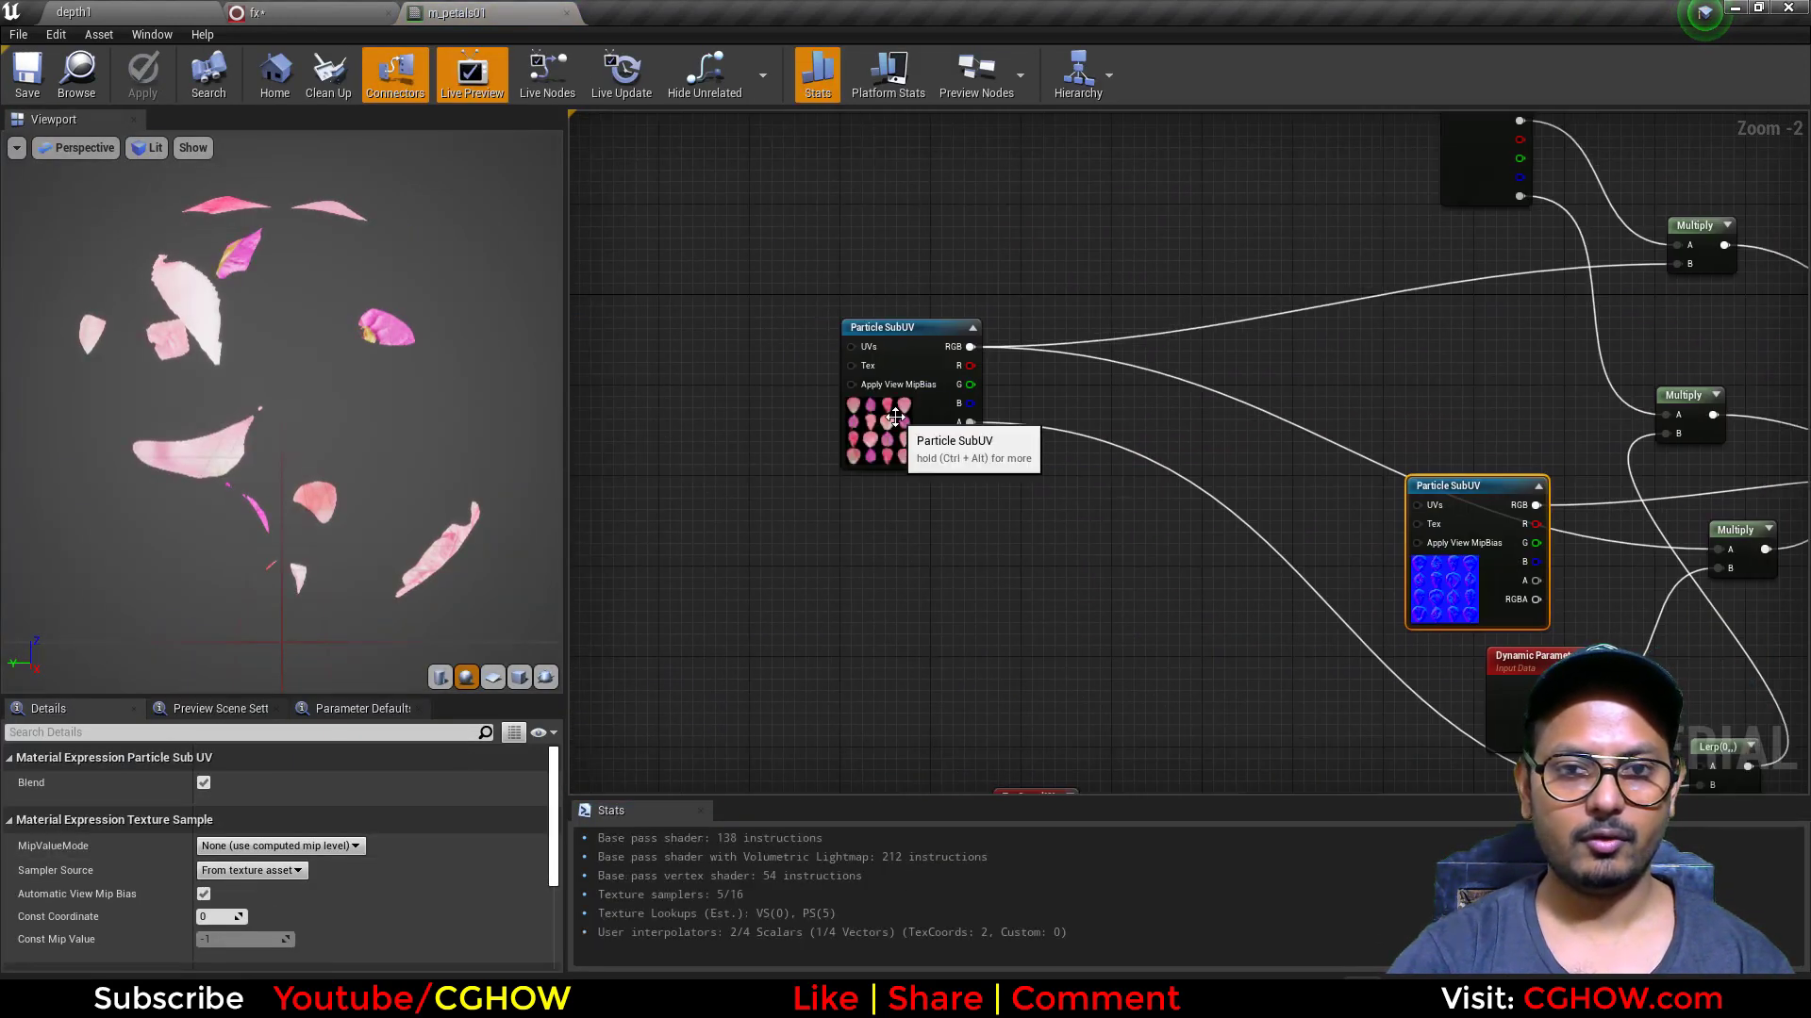
left_click(896, 417)
Step: Examine how the SubUV textures, erosion noise nodes, Dynamic Parameter and Particle Color feed the m_petals01 outputs, then close the material
scroll(1186, 643, "down", 2)
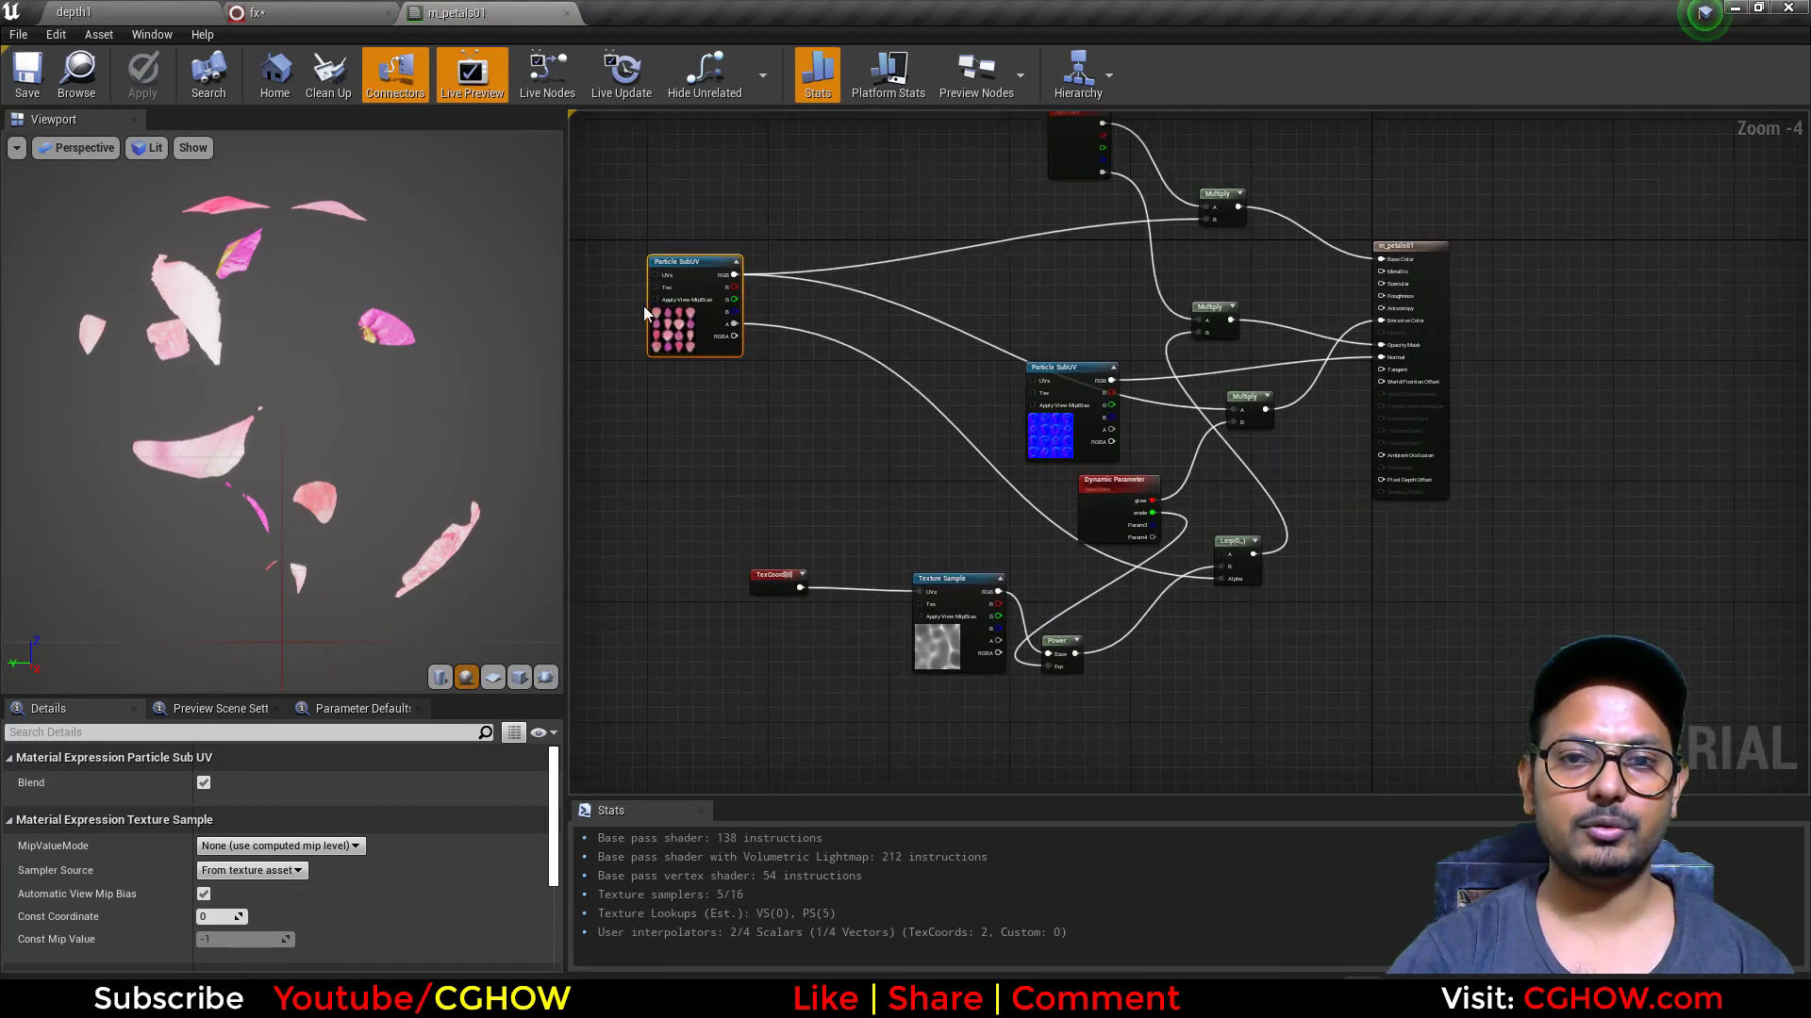
left_click_drag(1034, 429, 1036, 430)
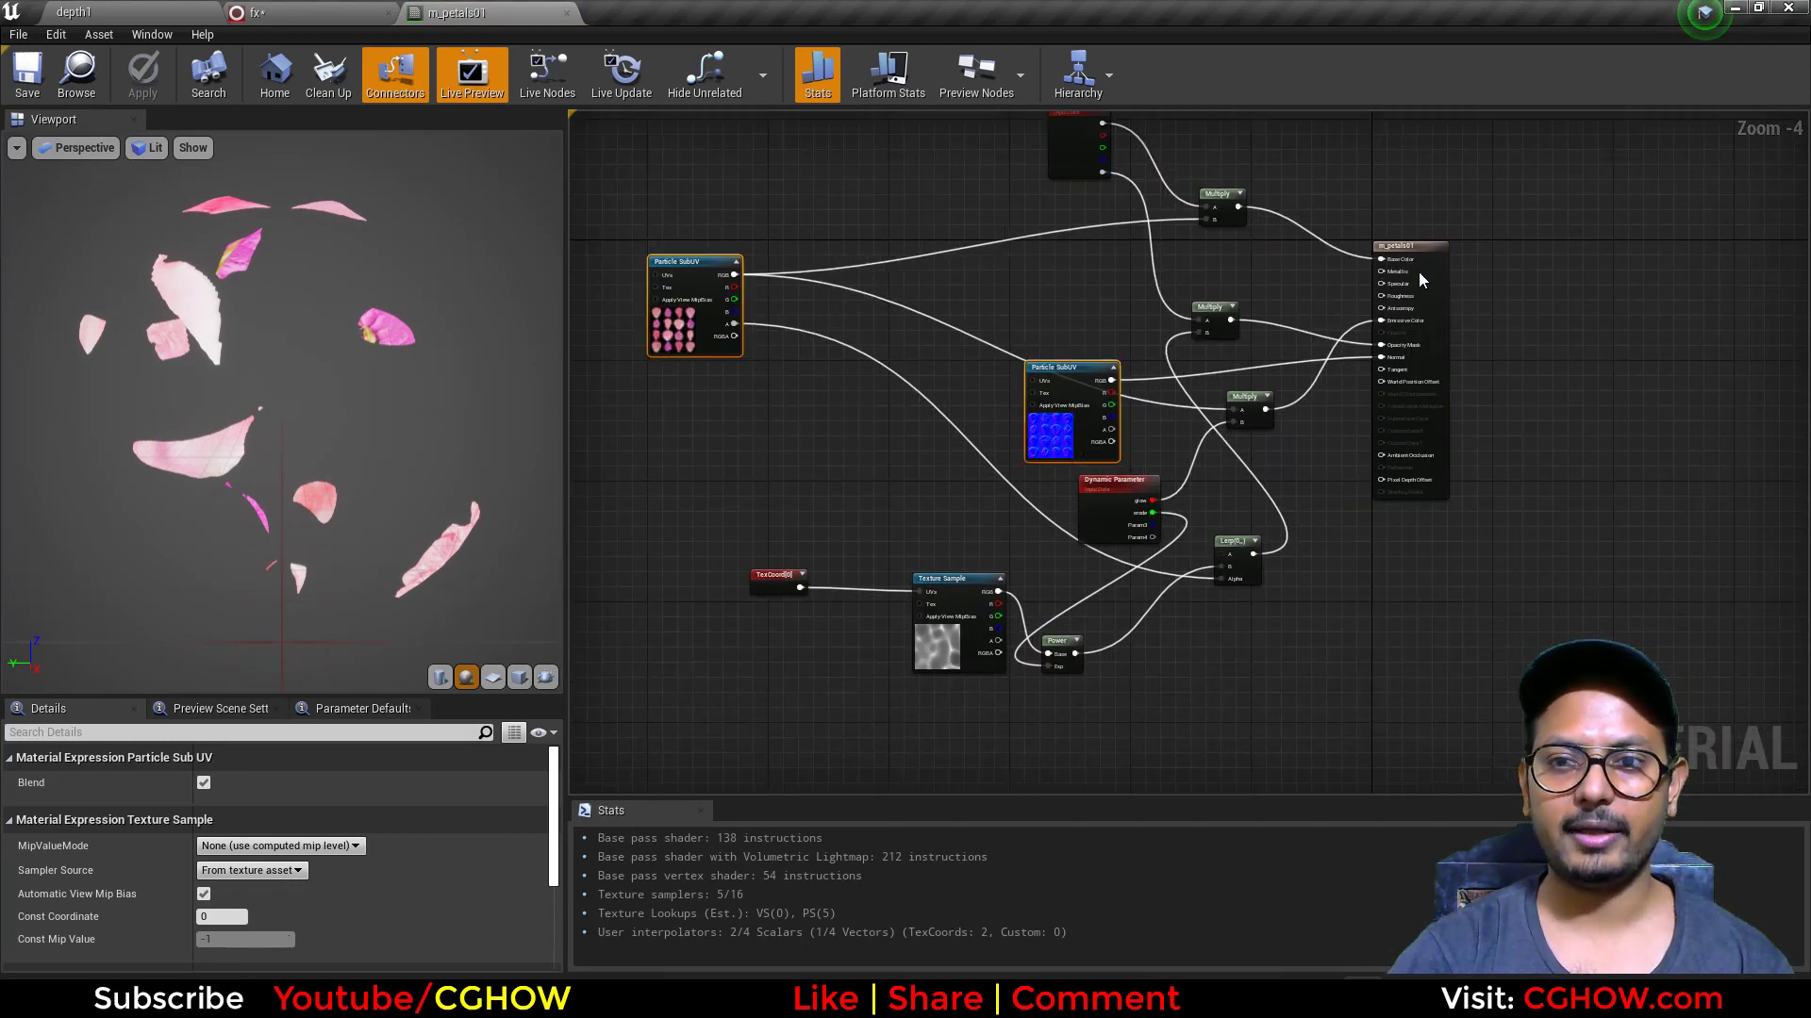
left_click_drag(737, 521, 1443, 671)
right_click_drag(1016, 458, 1013, 609)
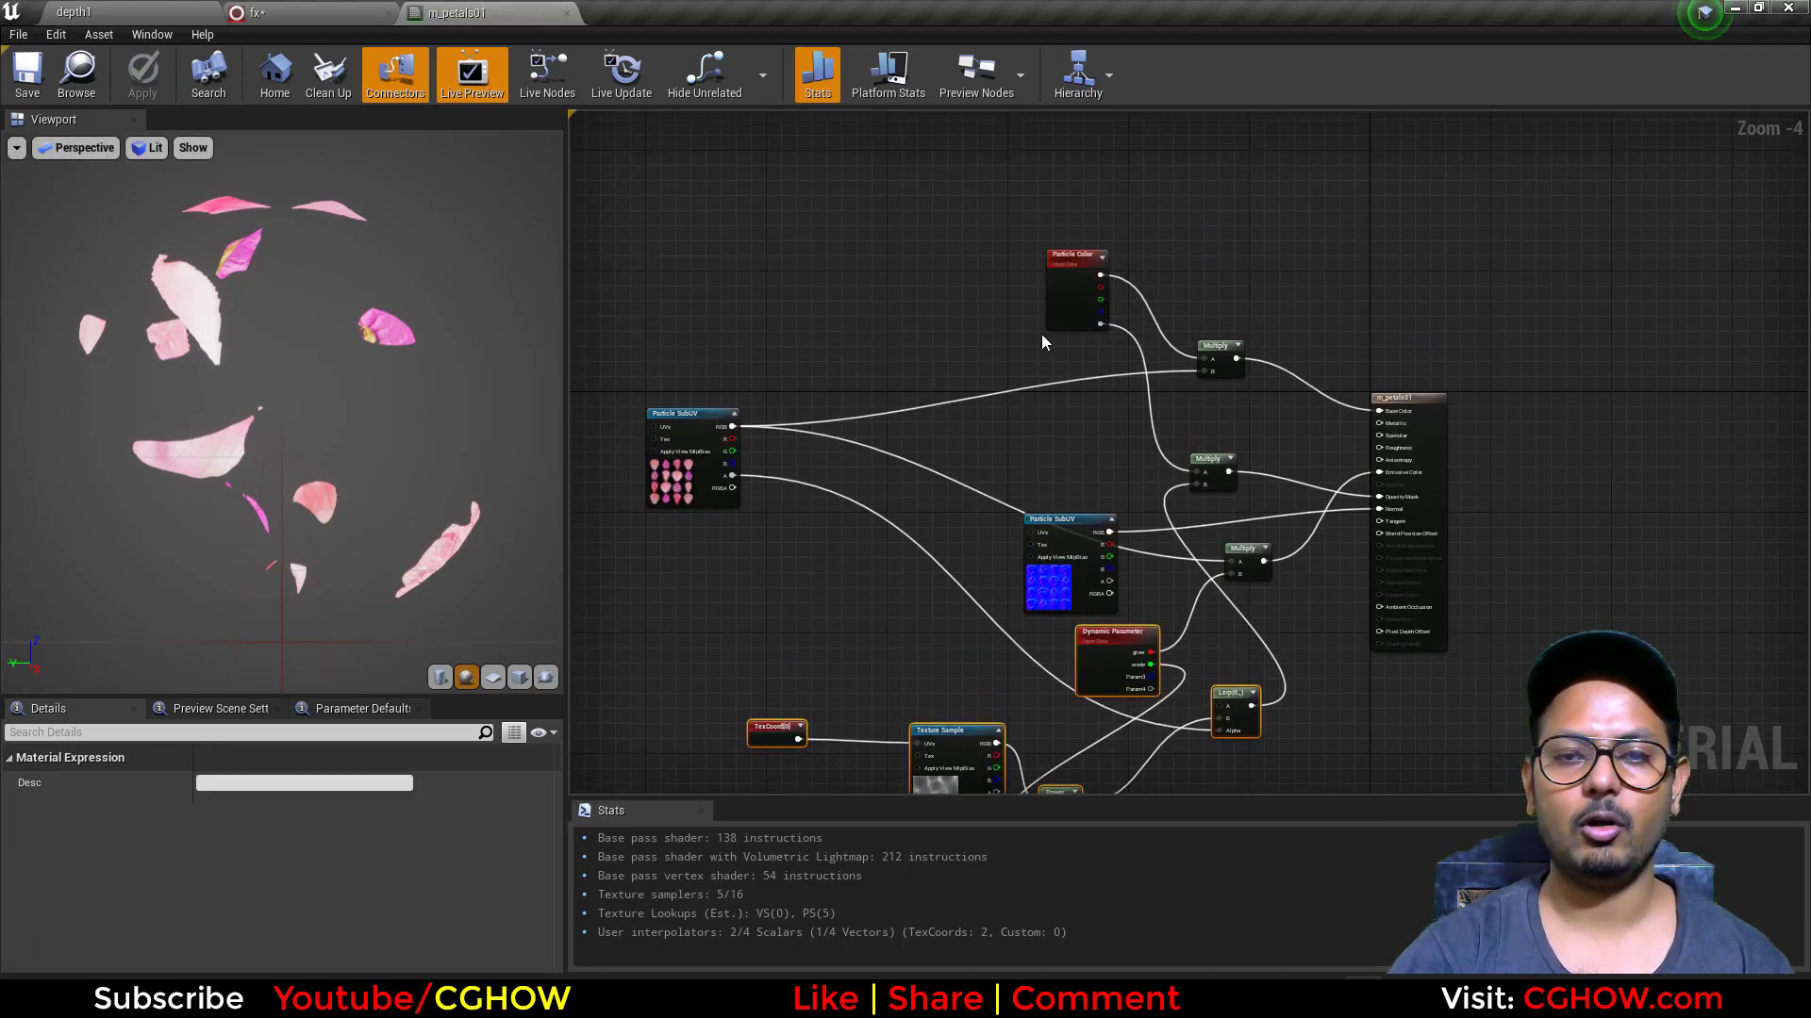
left_click(563, 9)
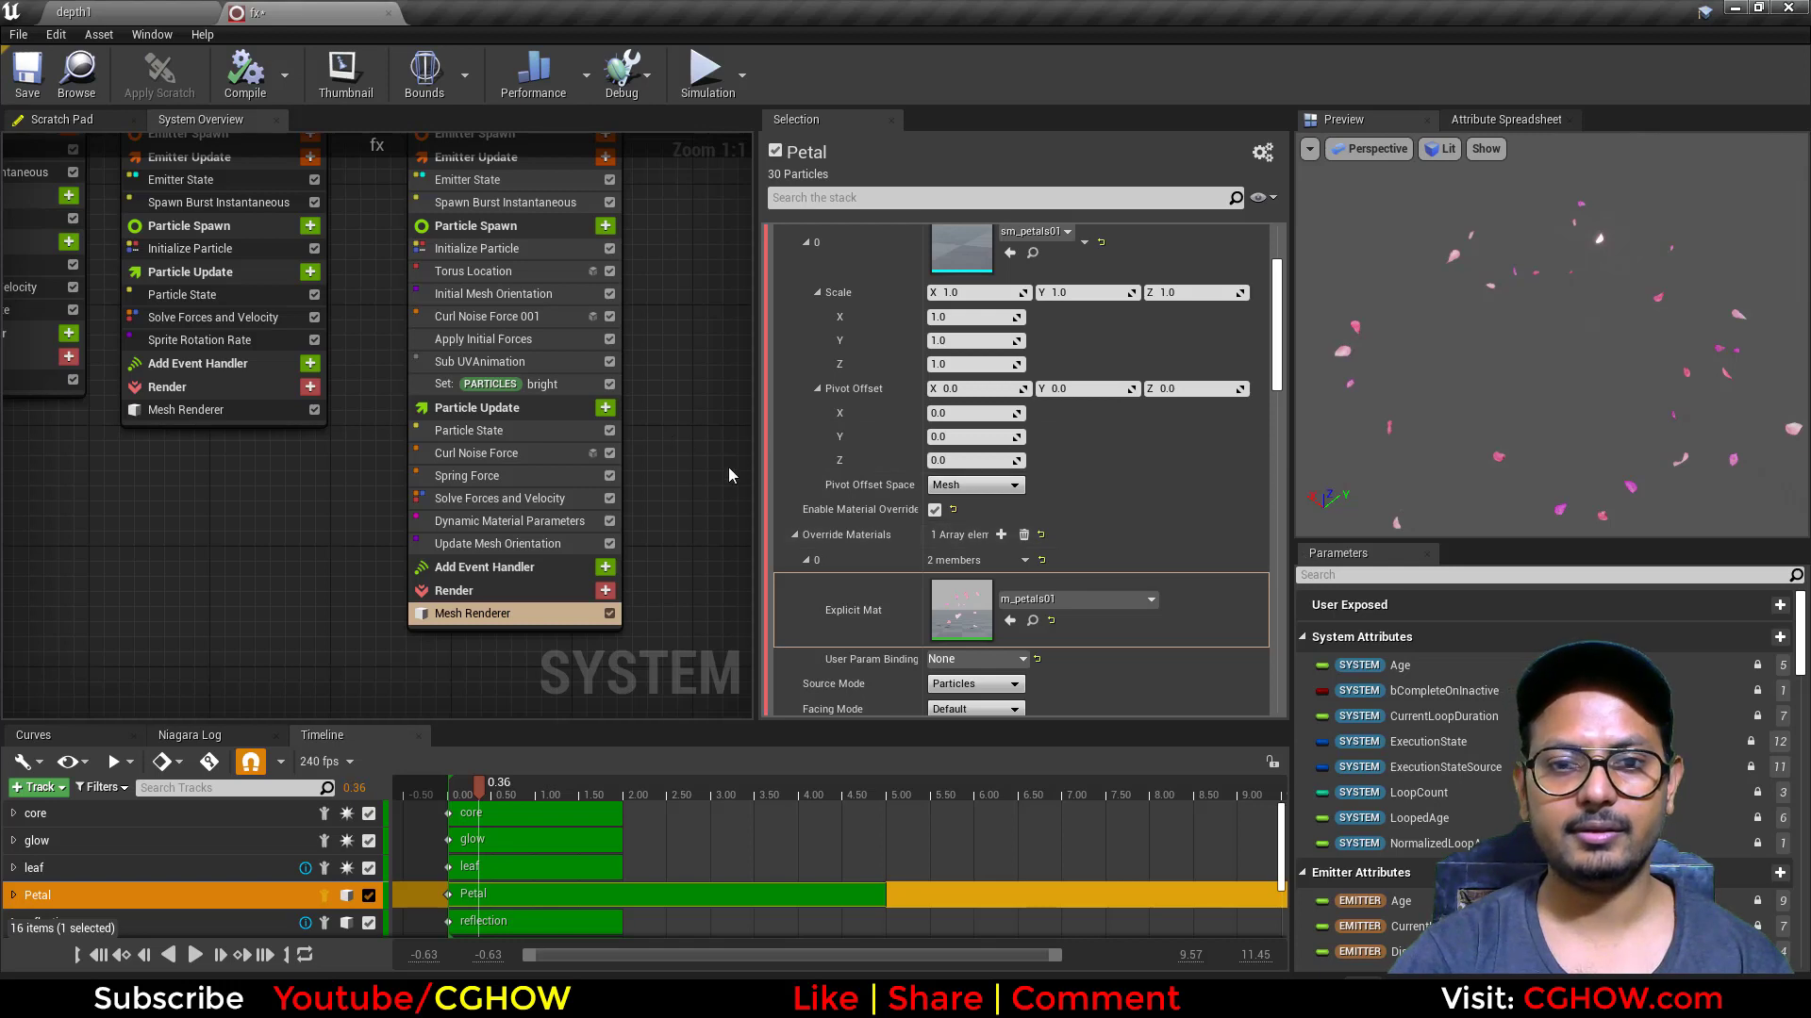
Step: Review Petal's Spawn Burst Instantaneous, Initialize Particle and Torus Location settings
right_click_drag(226, 410, 220, 512)
left_click(500, 302)
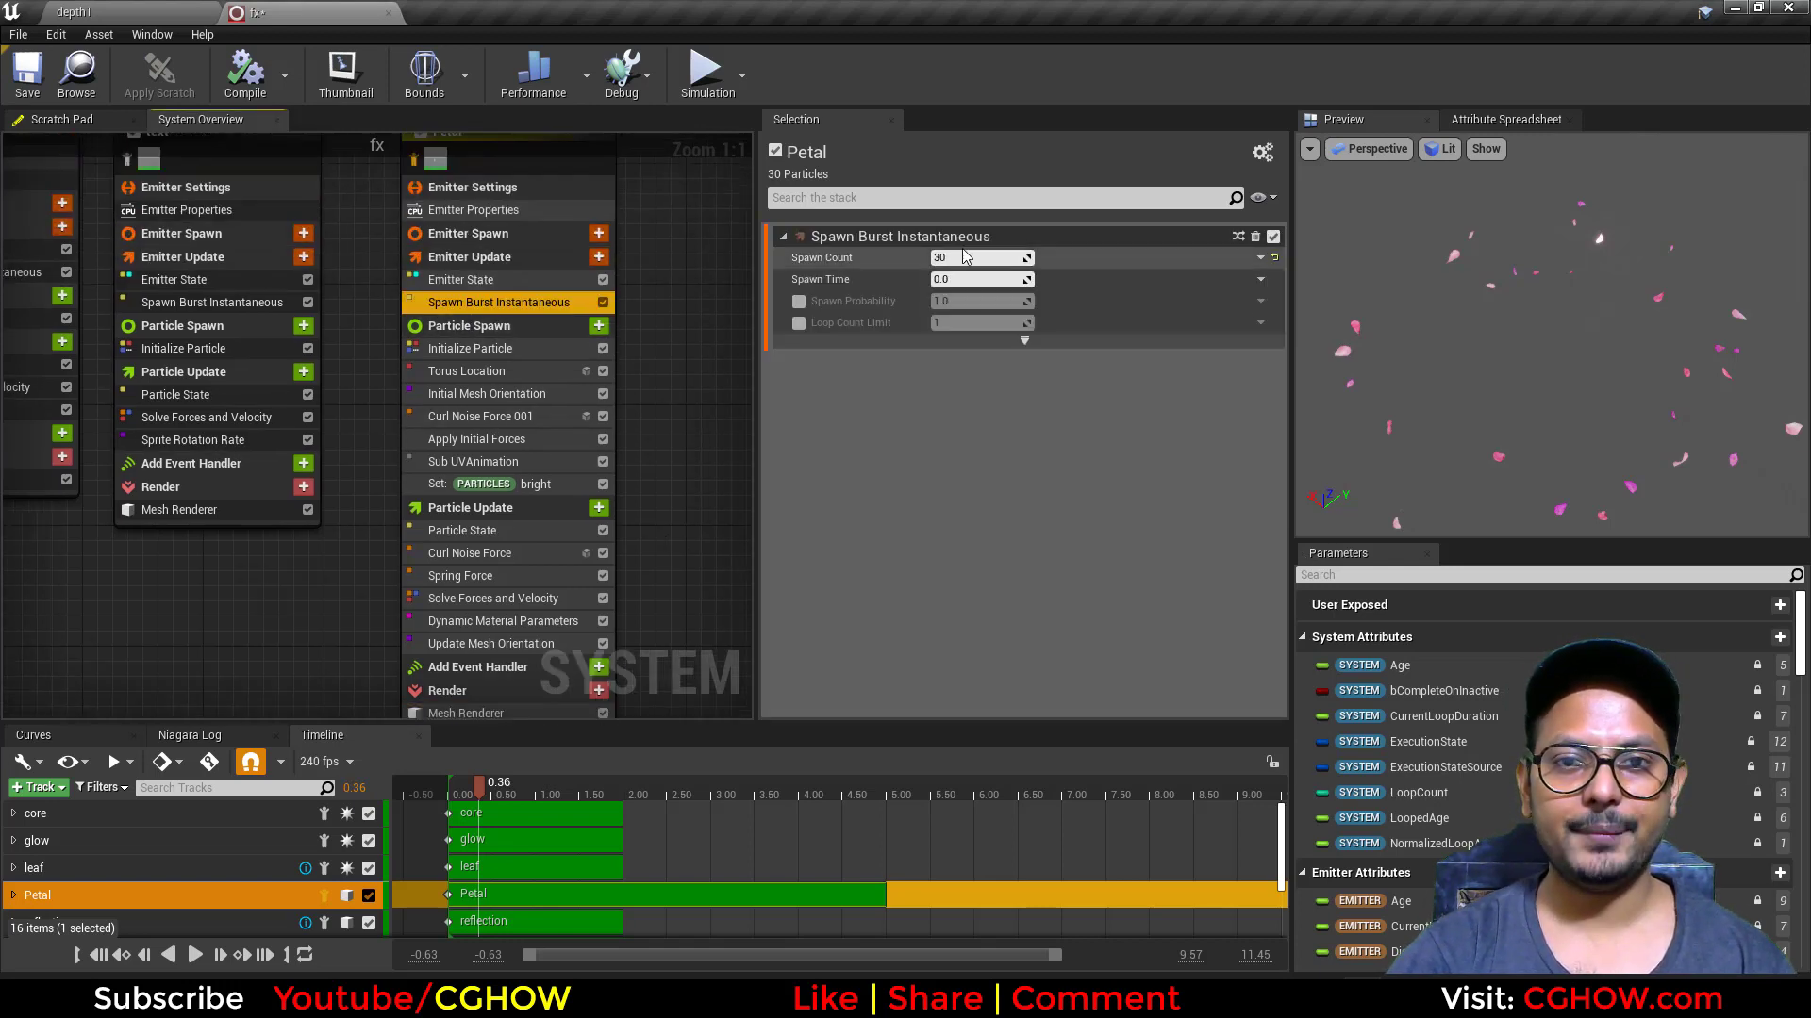
left_click(472, 348)
left_click(479, 372)
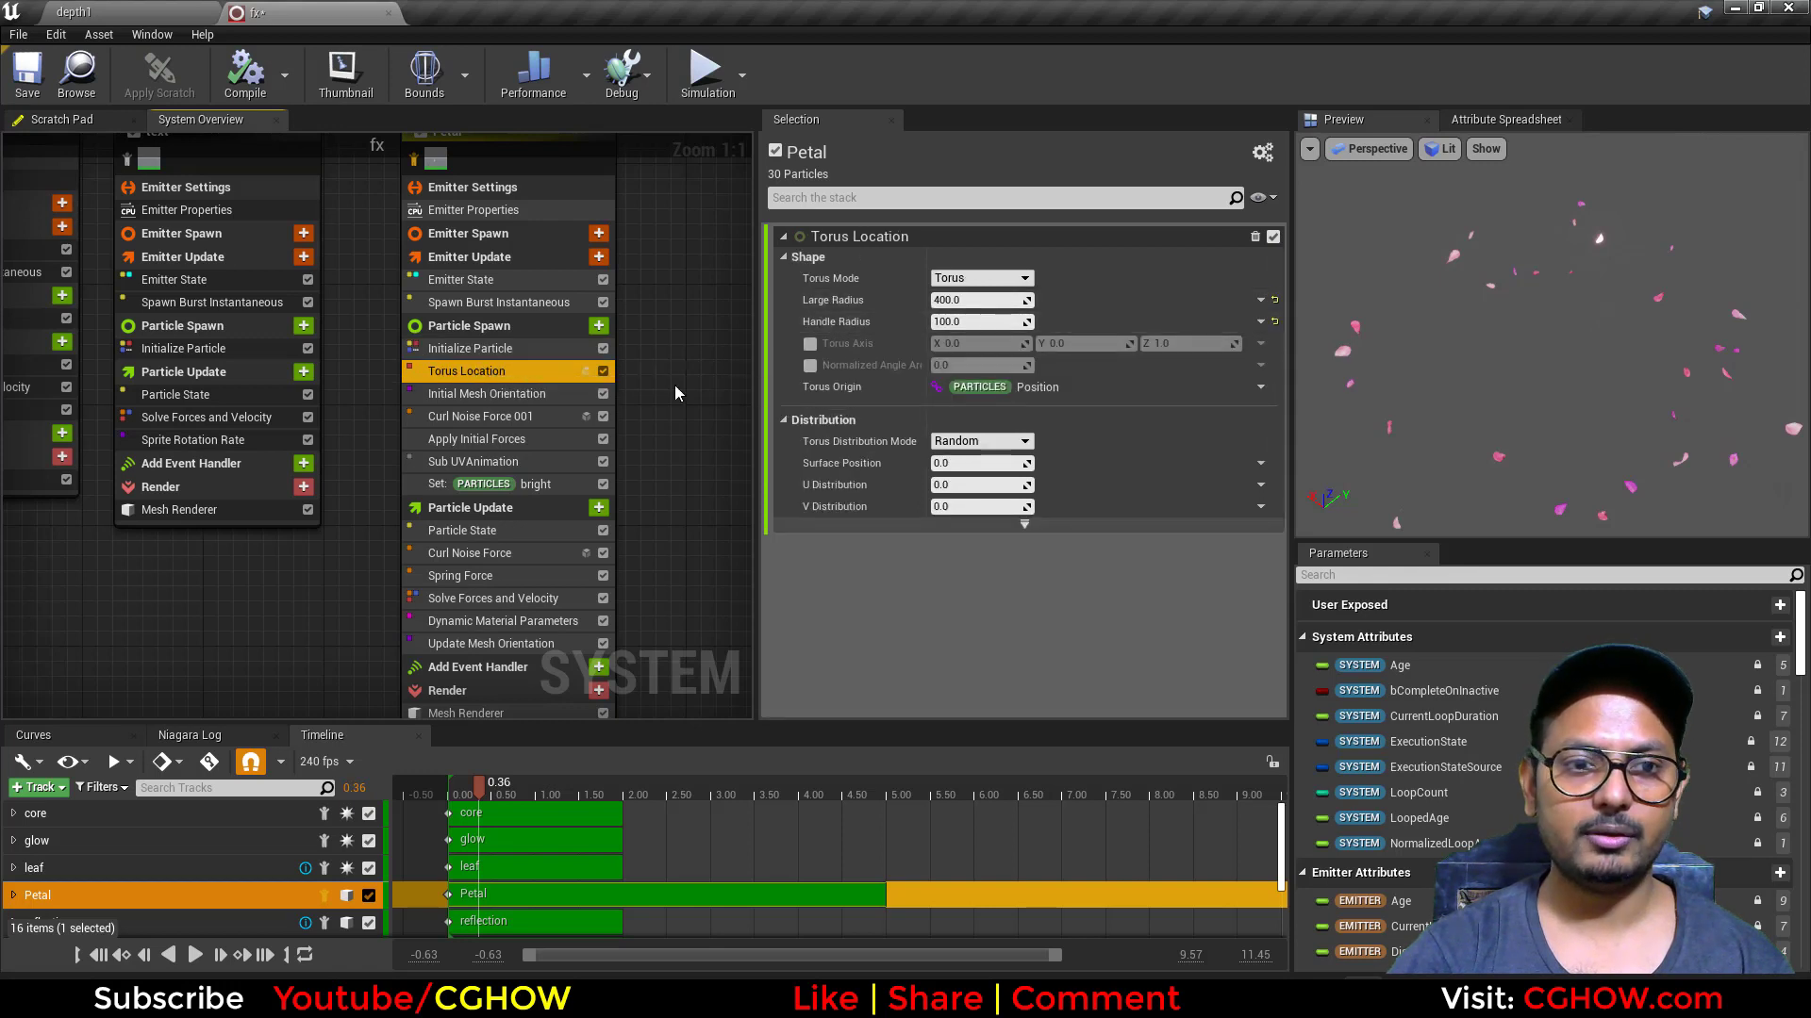
Step: Review Petal's Curl Noise Force 001 and Sub UVAnimation spawn modules, plus the Curl Noise Force and Spring Force update modules
left_click(490, 416)
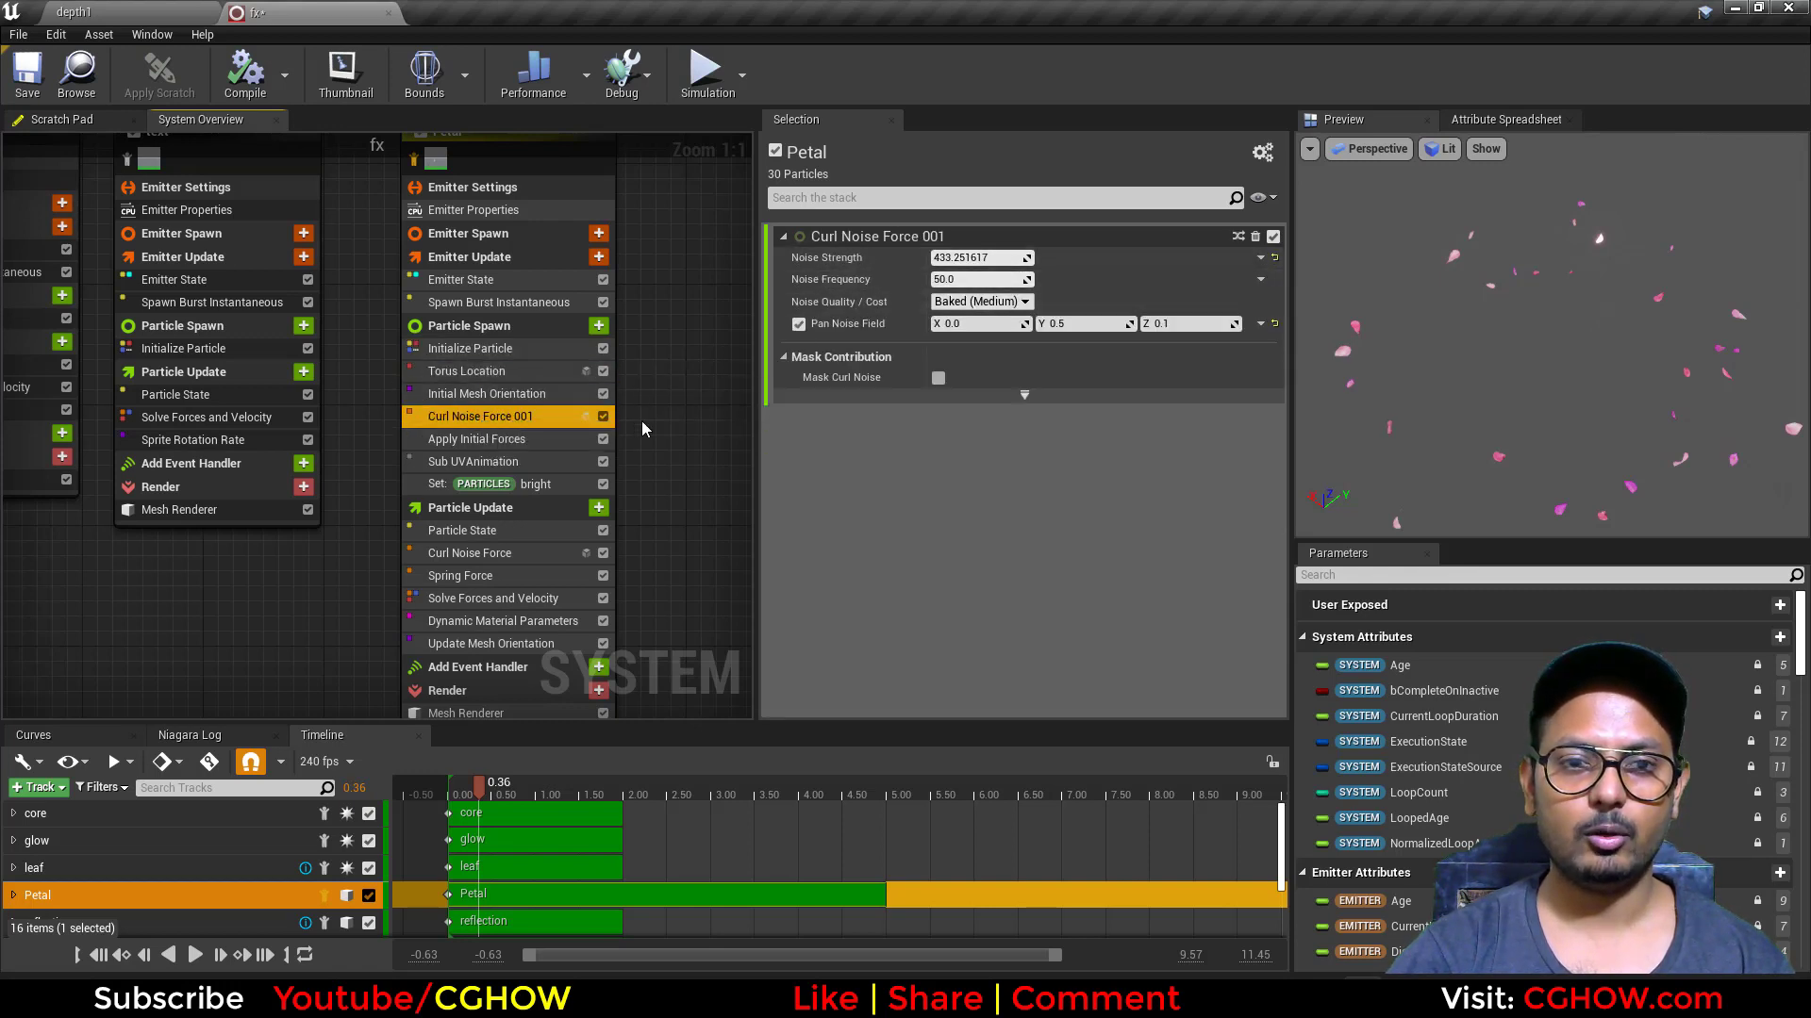
left_click_drag(1627, 386, 1660, 392)
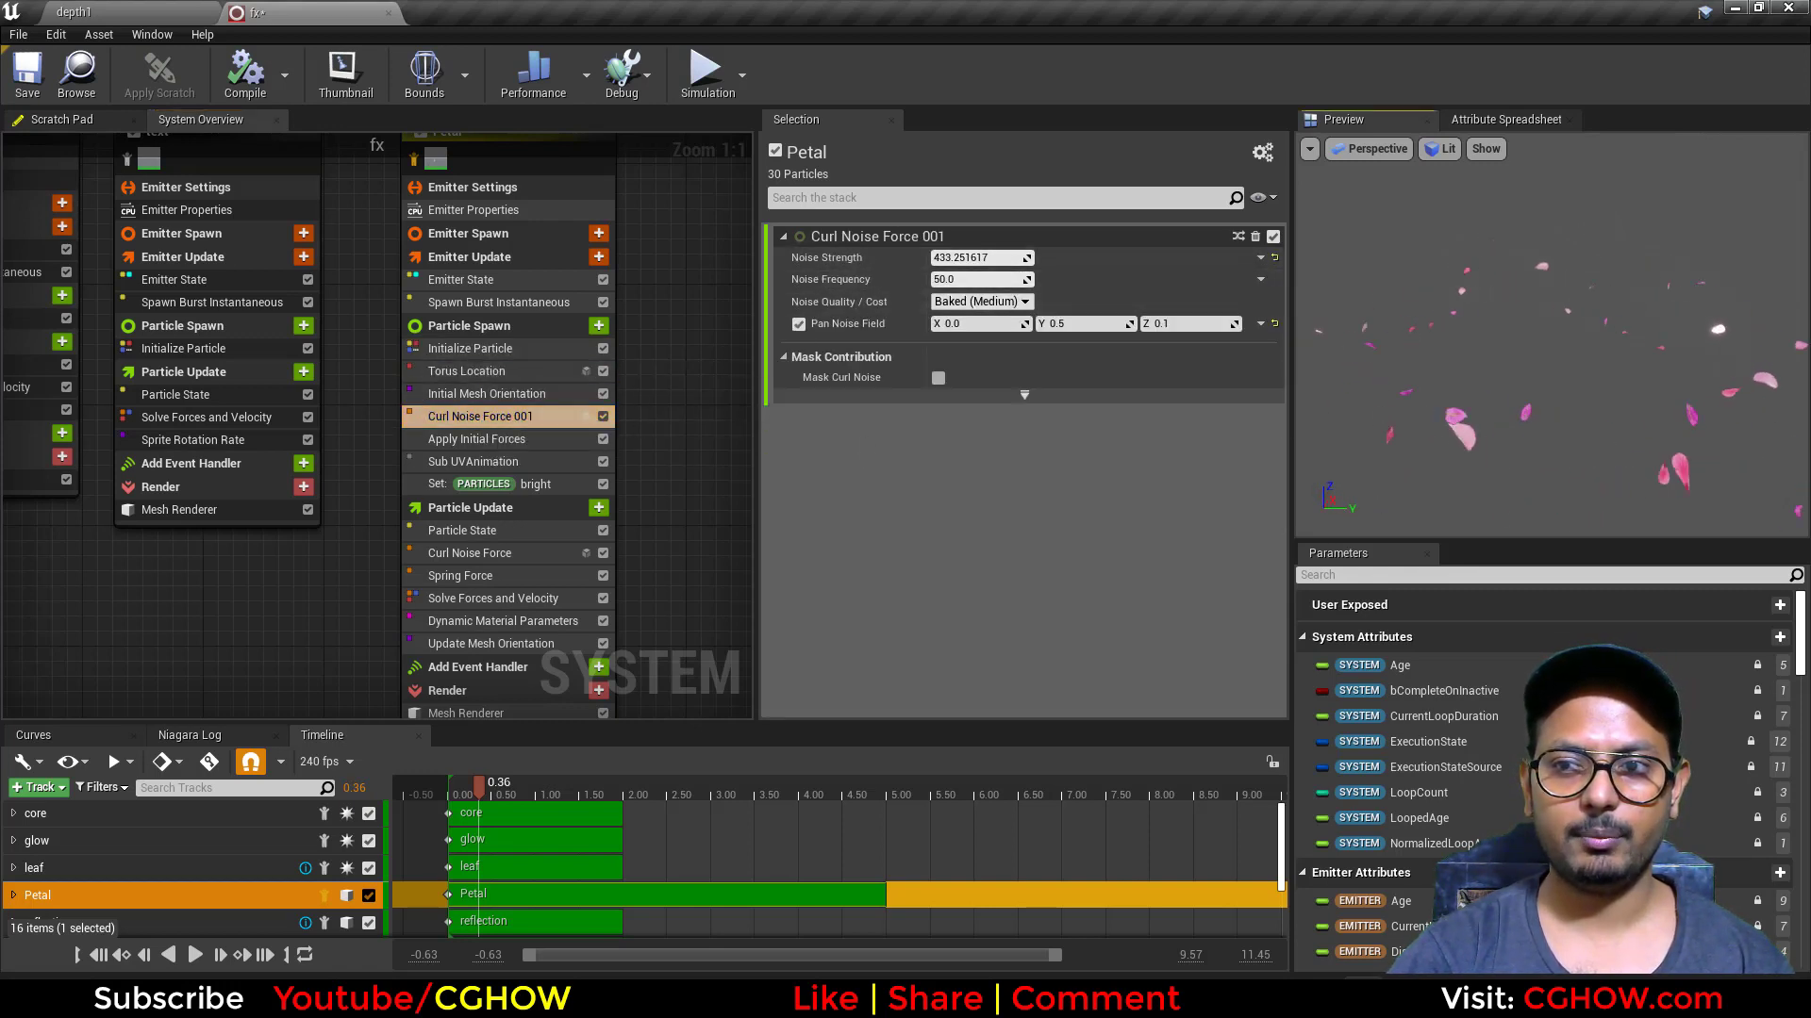
left_click(516, 464)
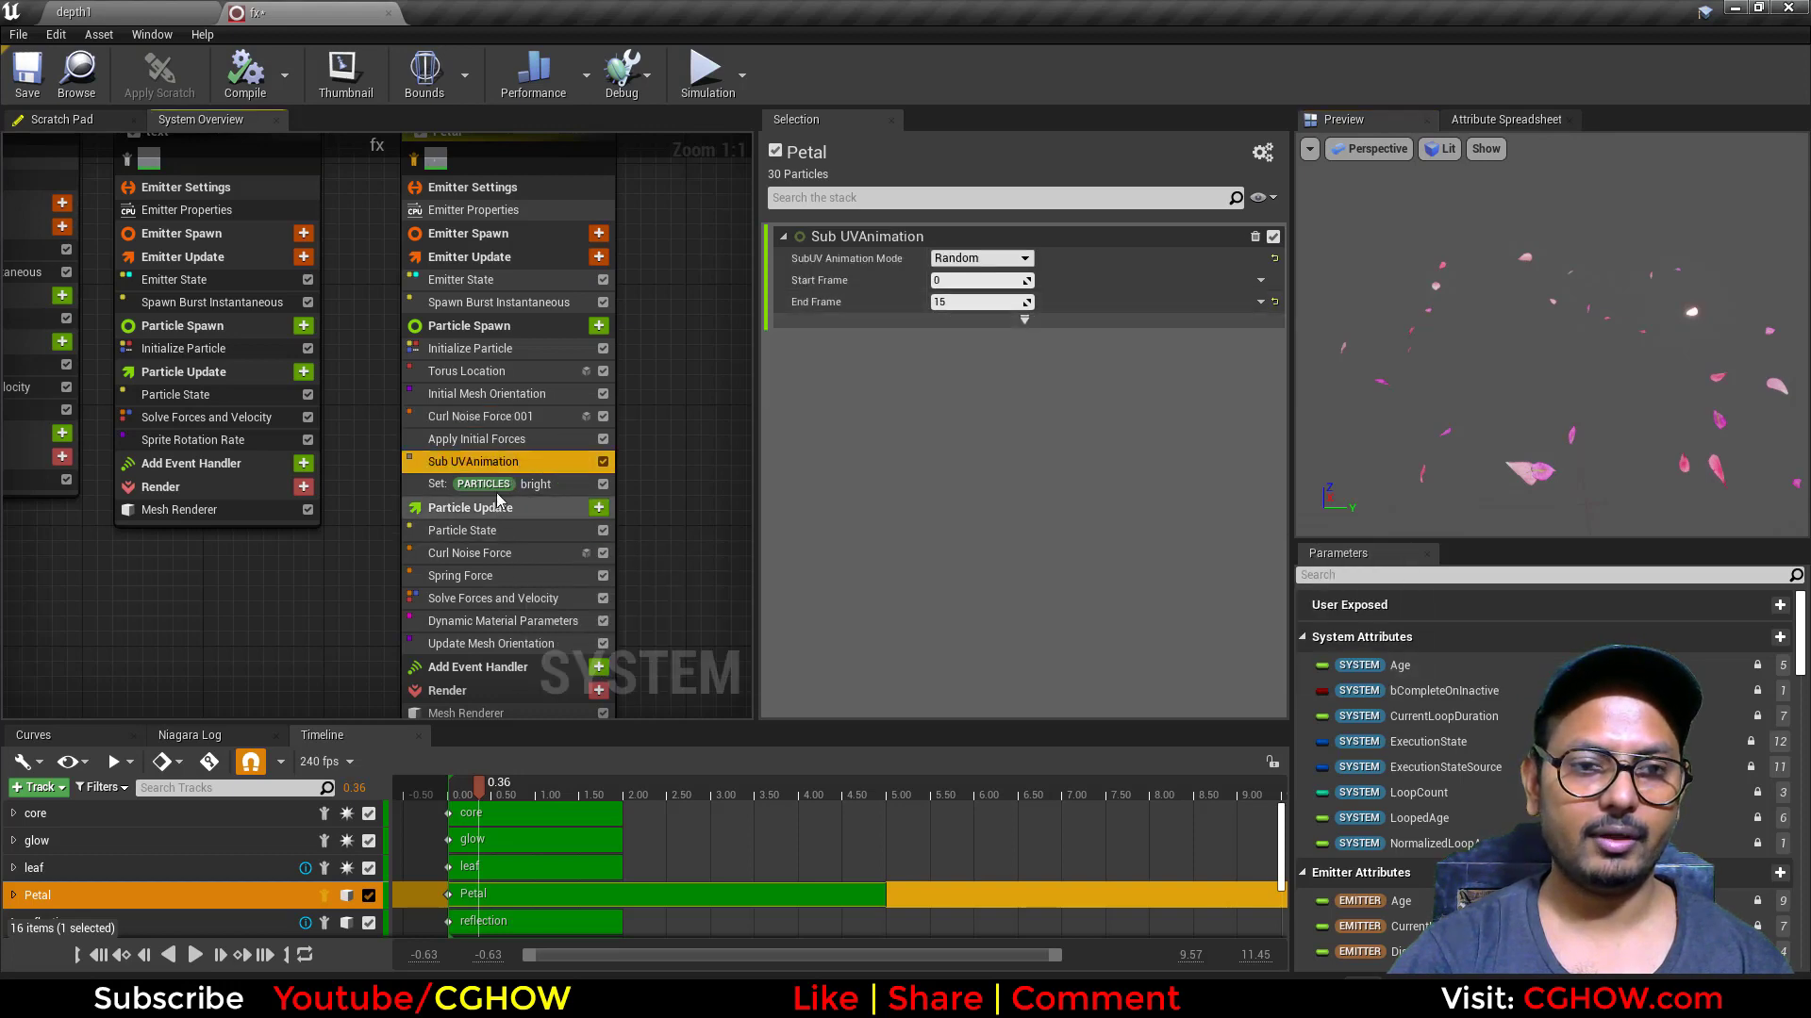
left_click(470, 552)
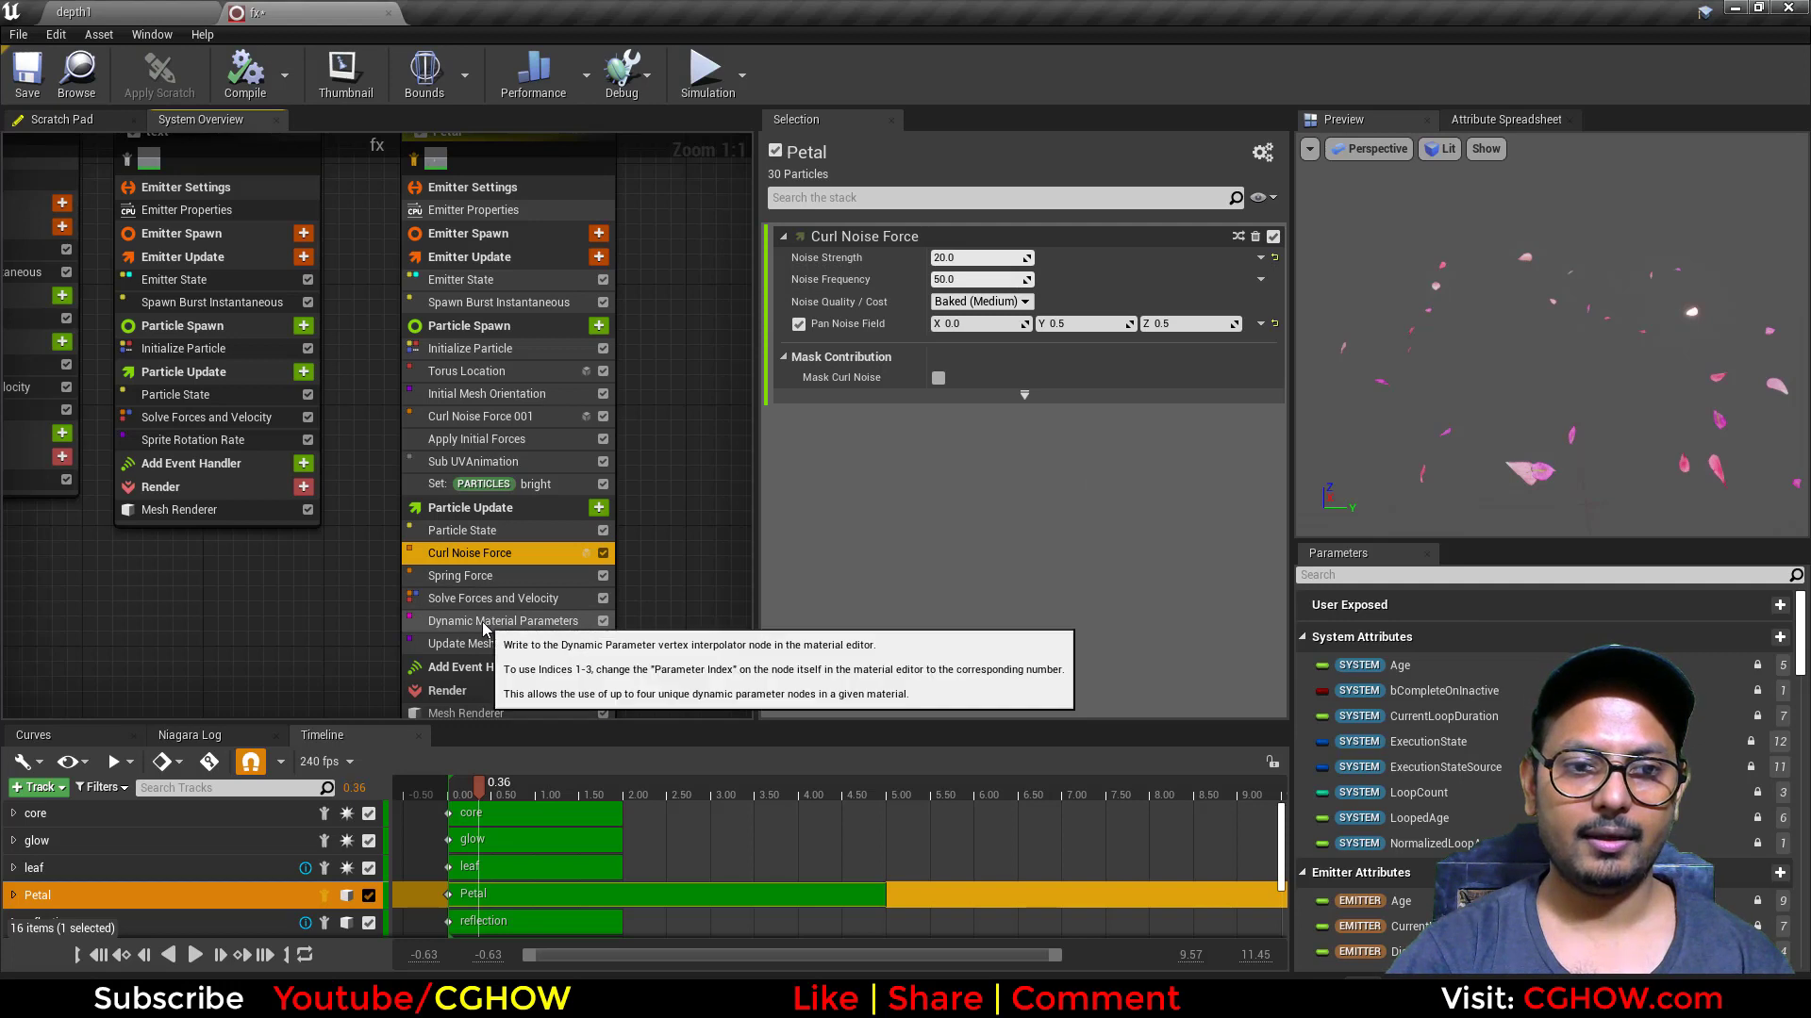
left_click(483, 575)
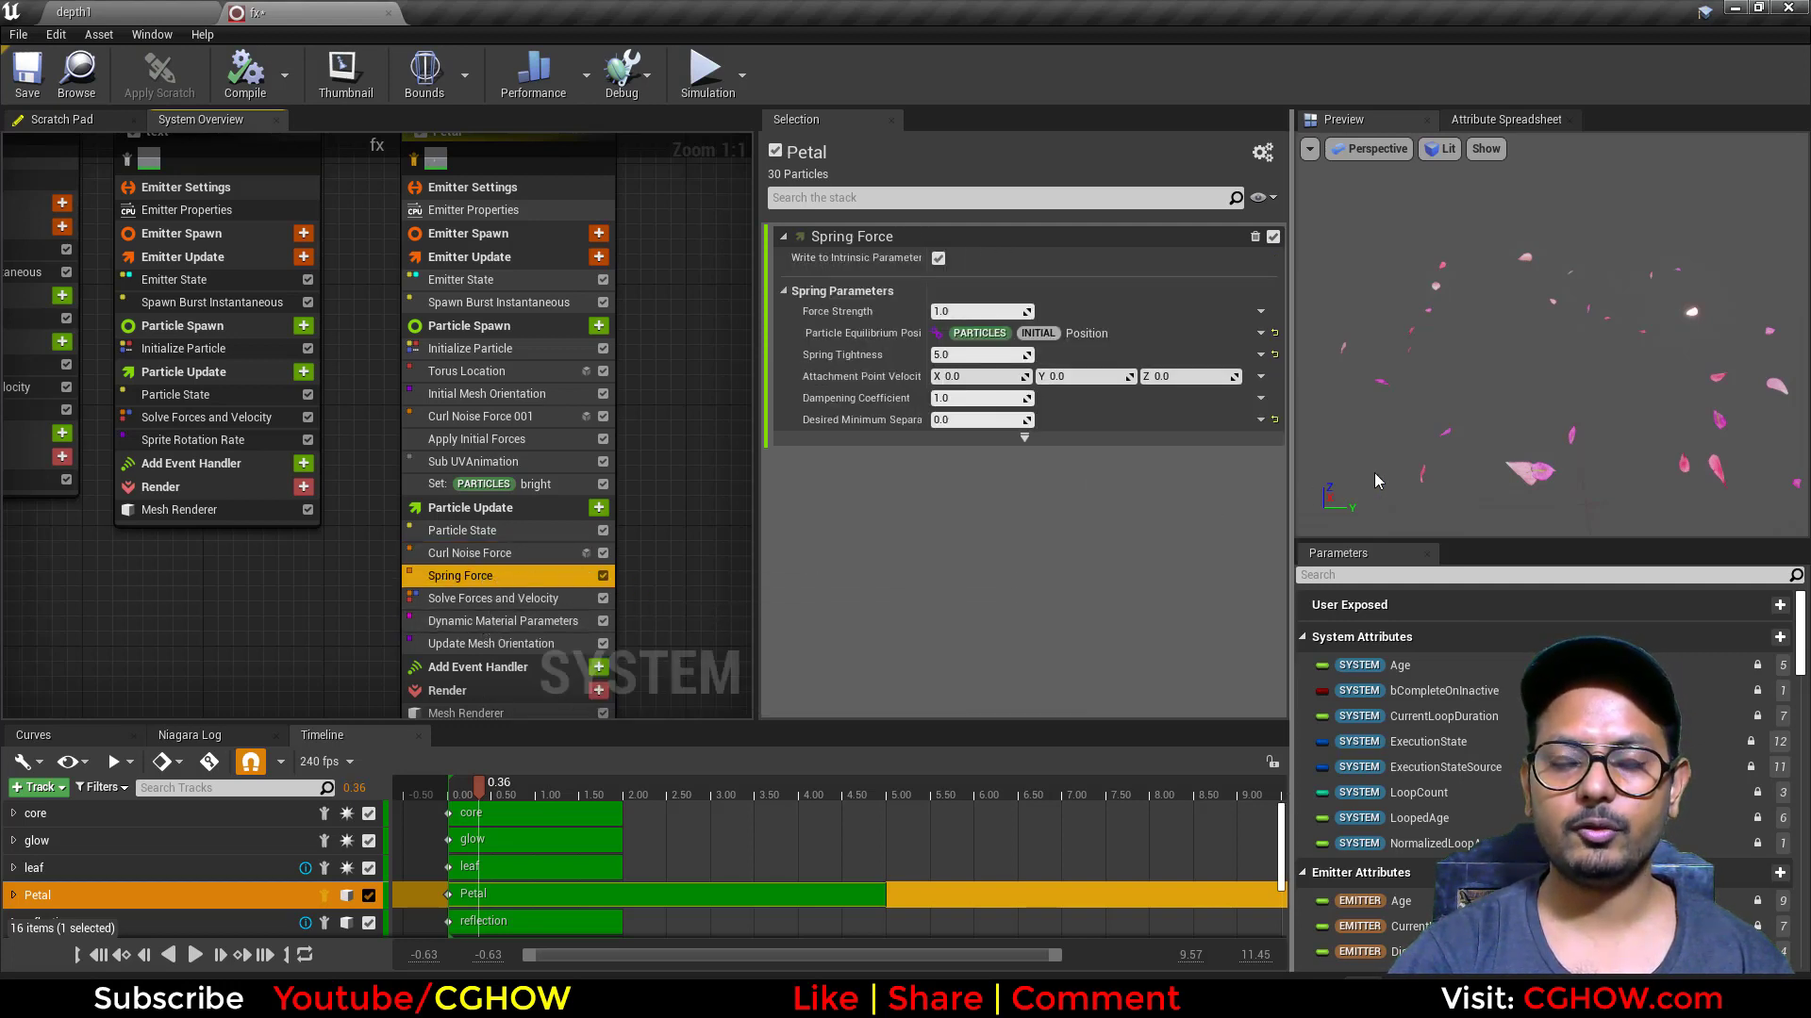
Step: Disable Petal's Spring Force module, check Particle State, and play the simulation to see the petals move without it
left_click(603, 577)
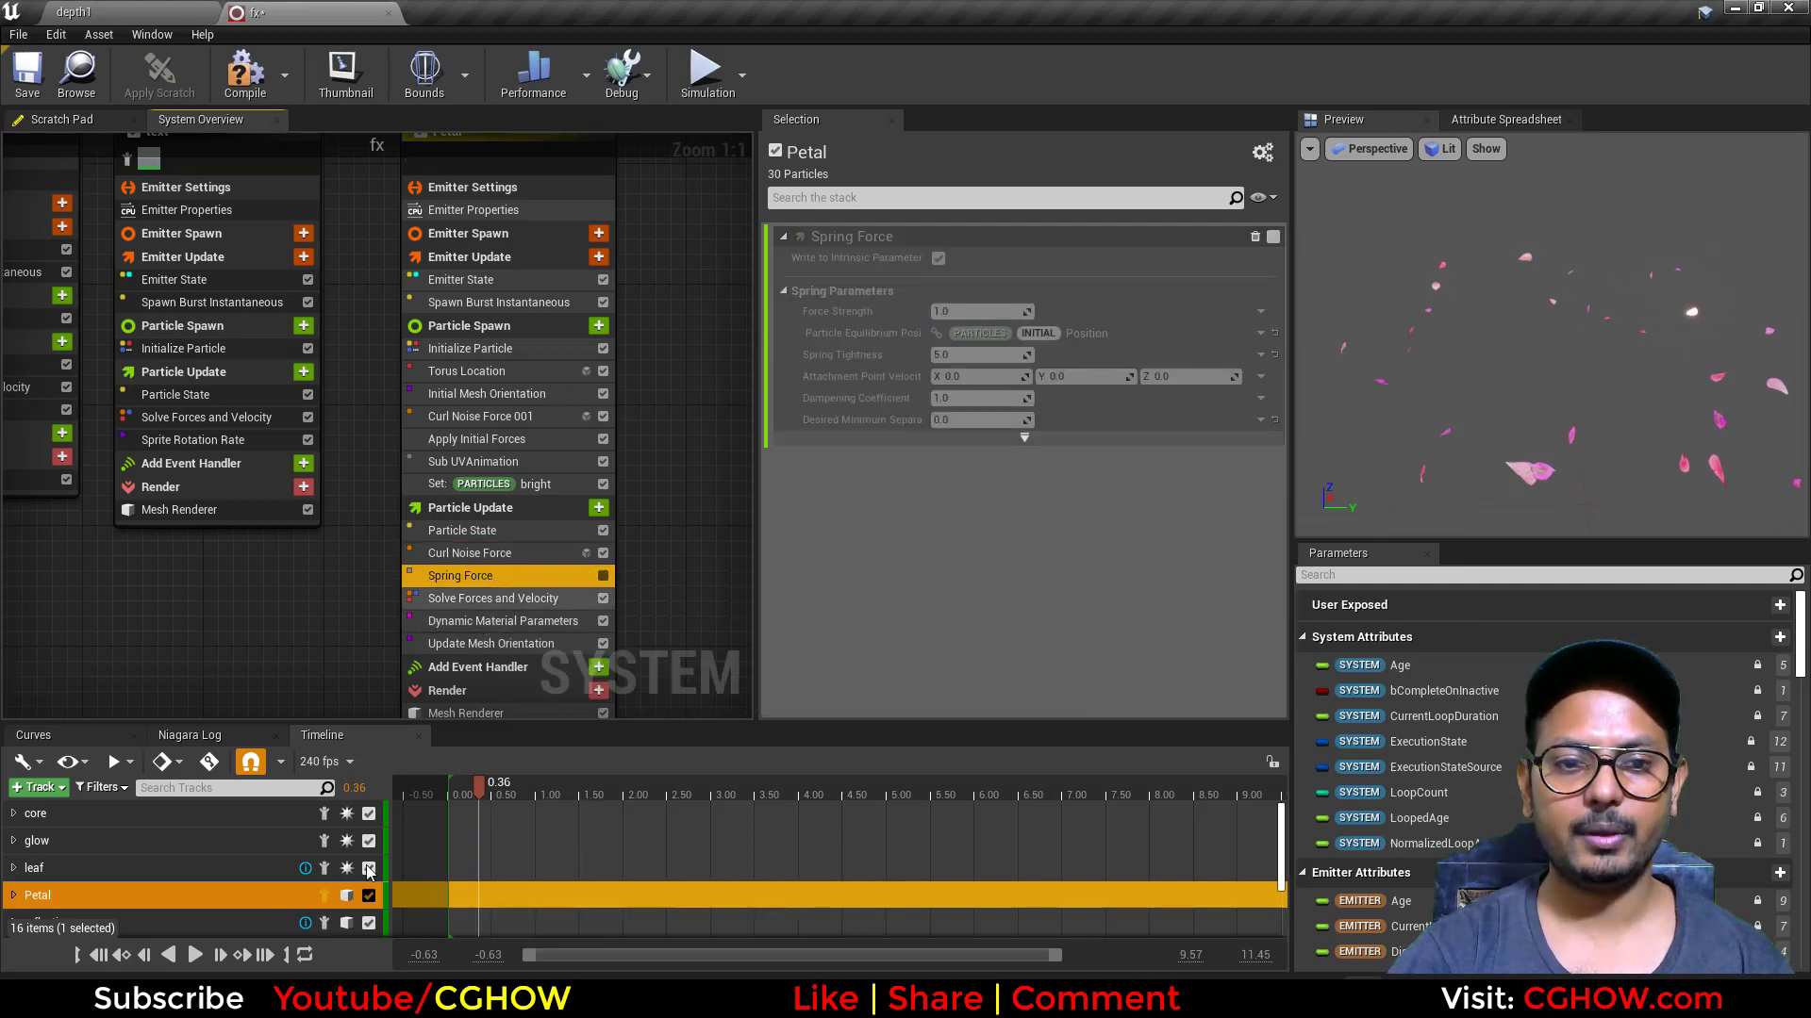
left_click(496, 530)
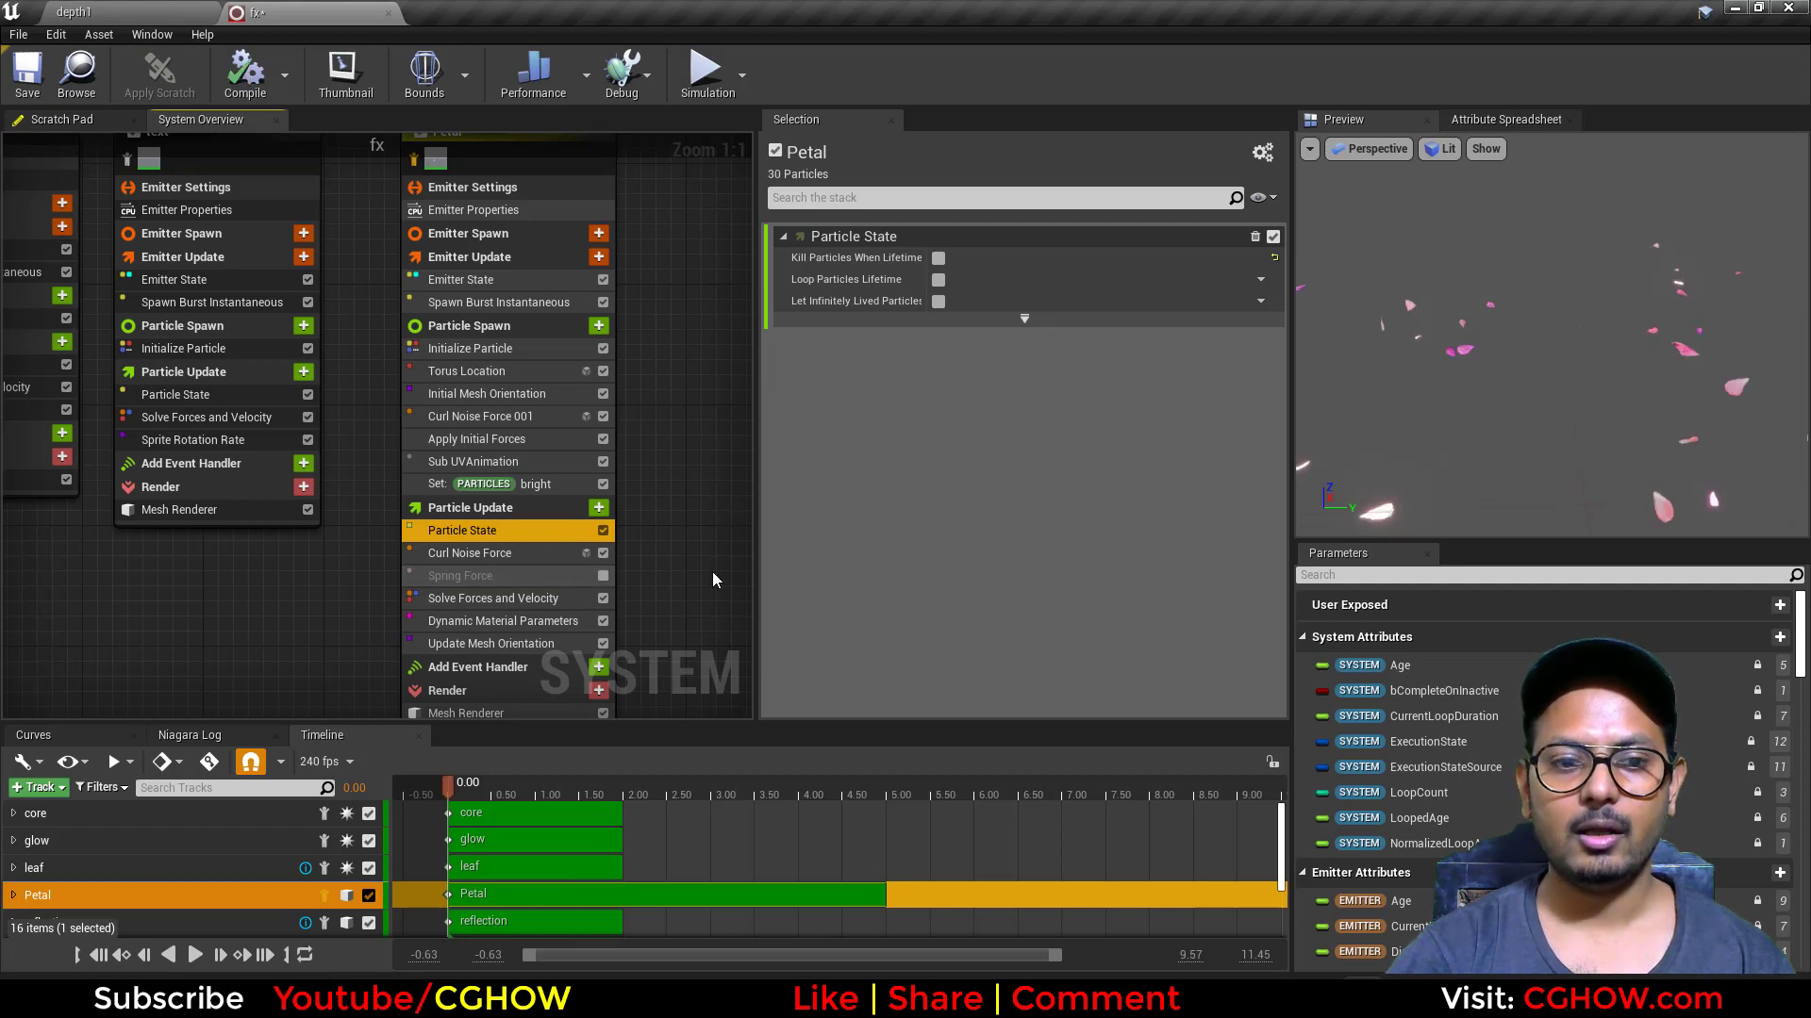
left_click(194, 955)
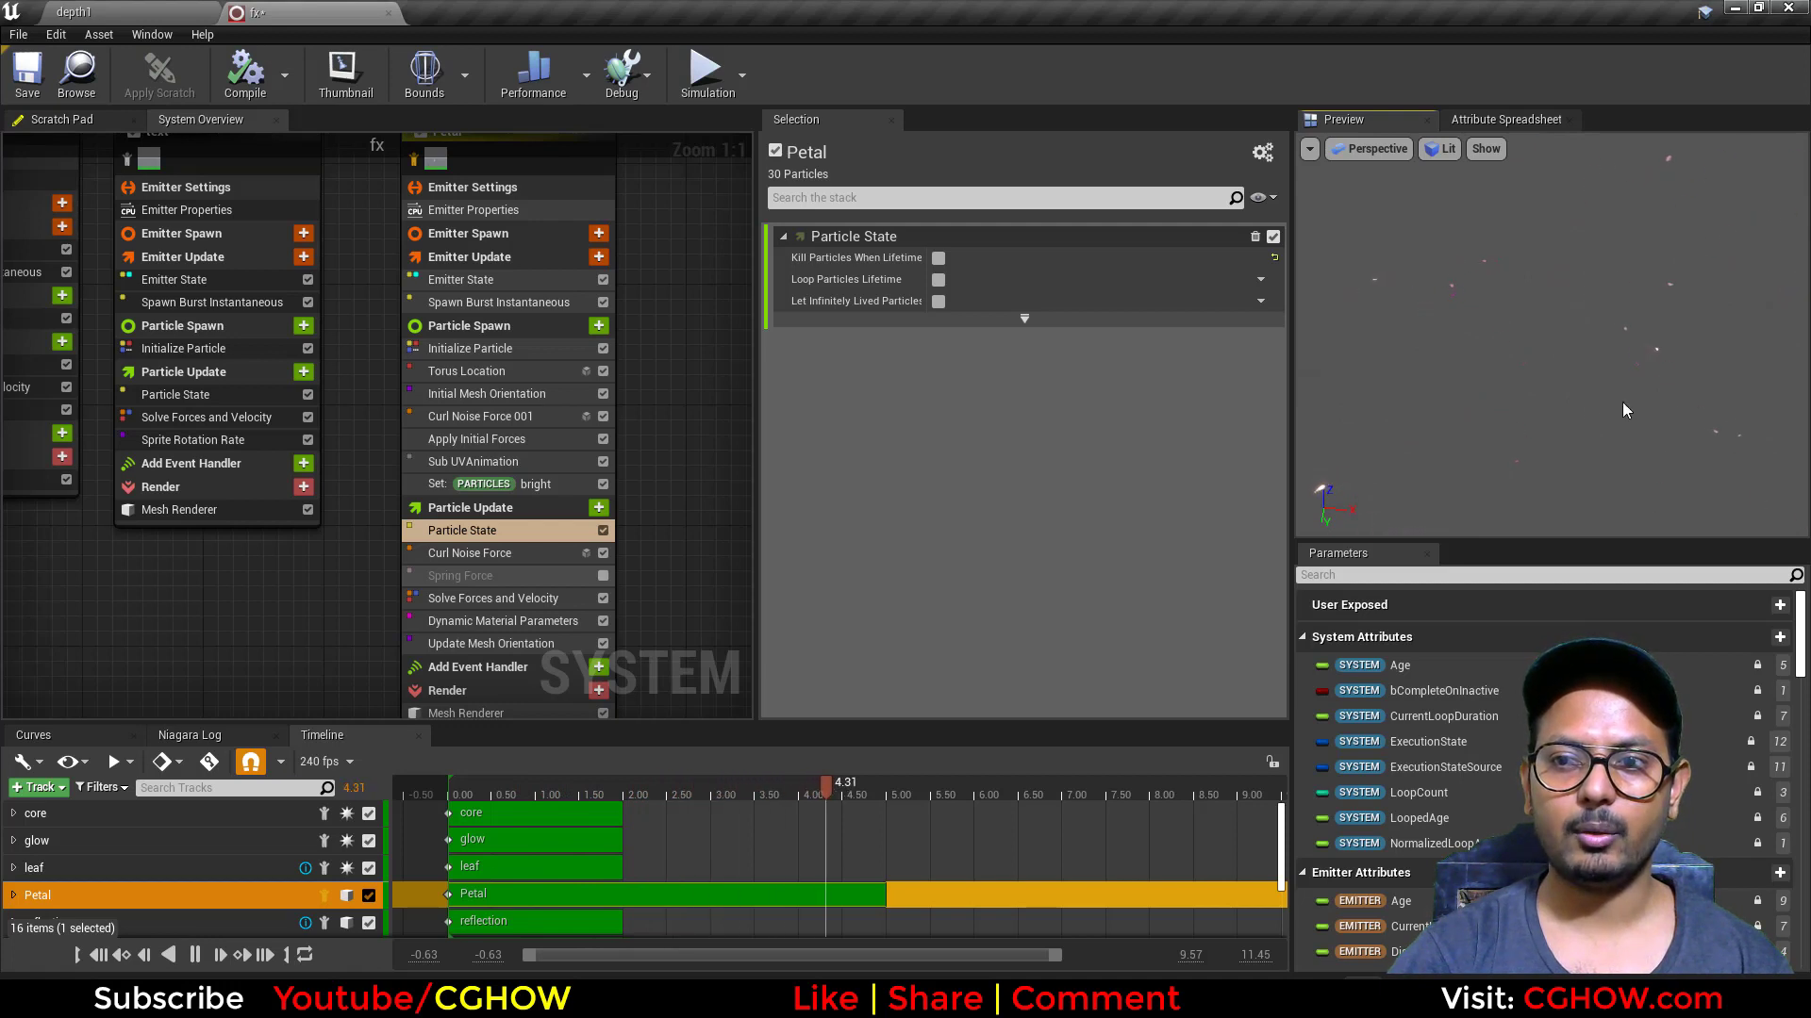
Step: Re-enable Petal's Spring Force module, watch the petal motion, and show the update stage's Curl Noise Force settings
left_click(570, 578)
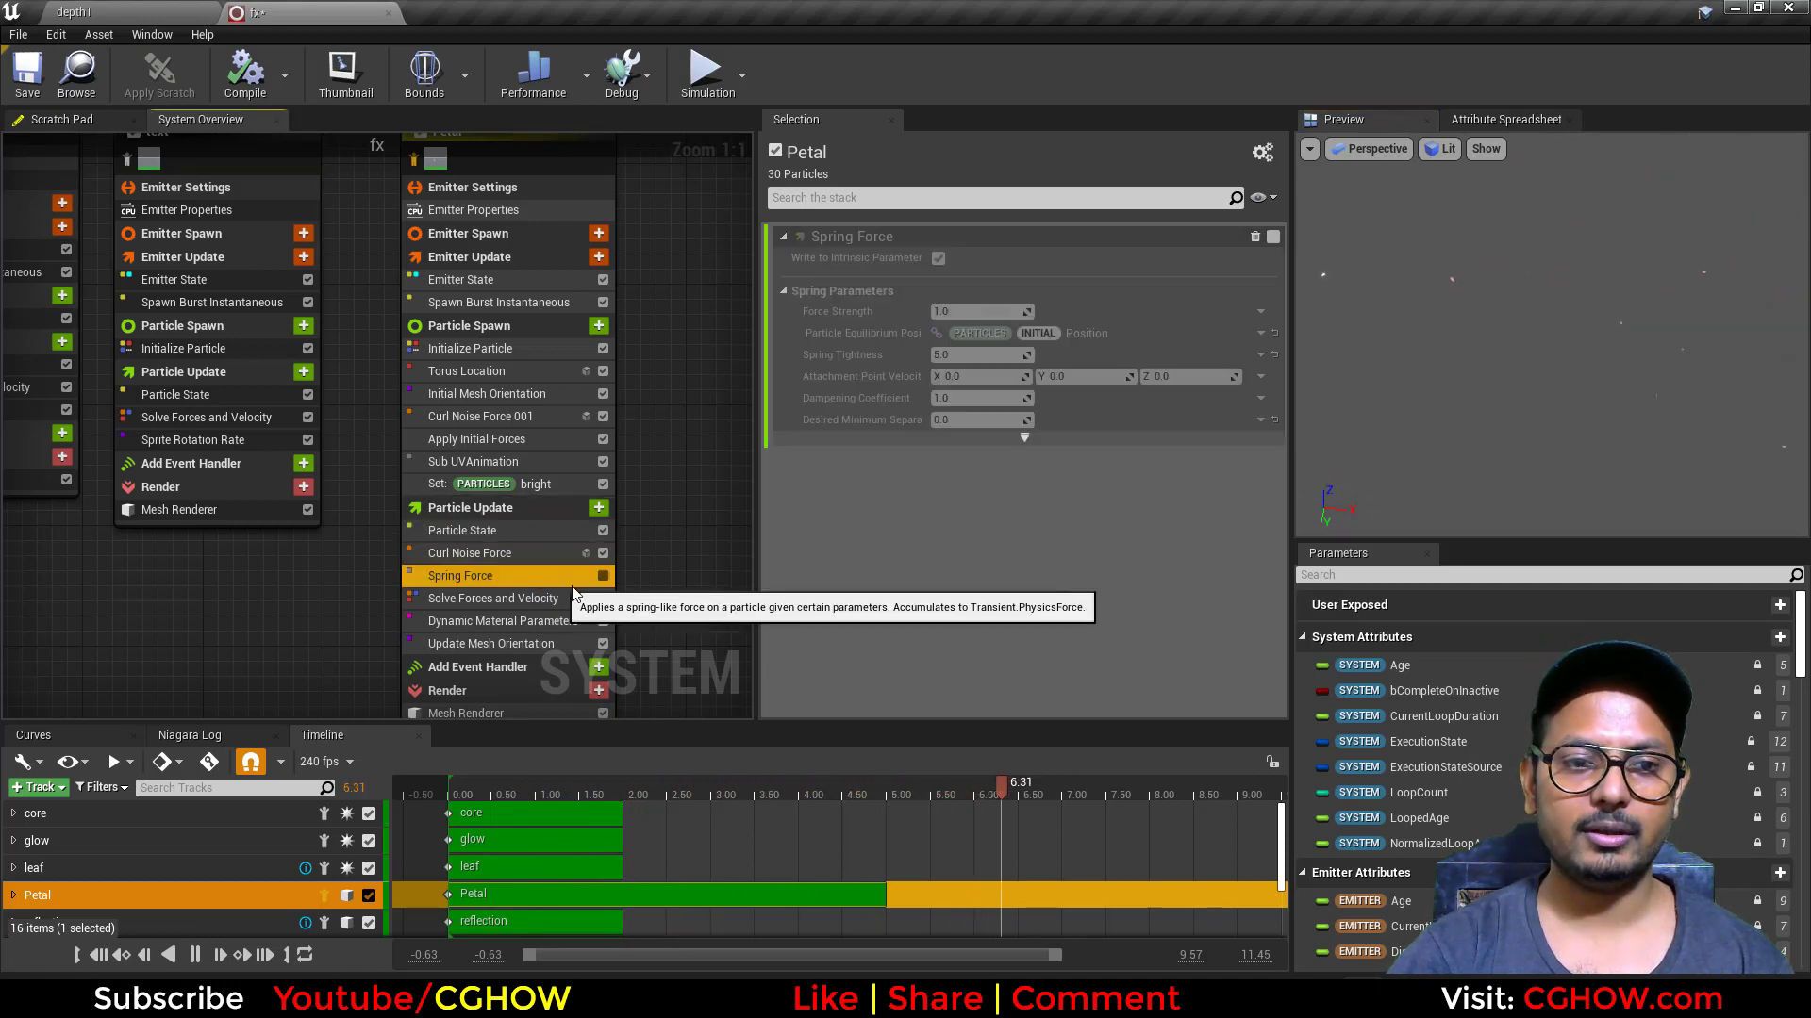
left_click(603, 576)
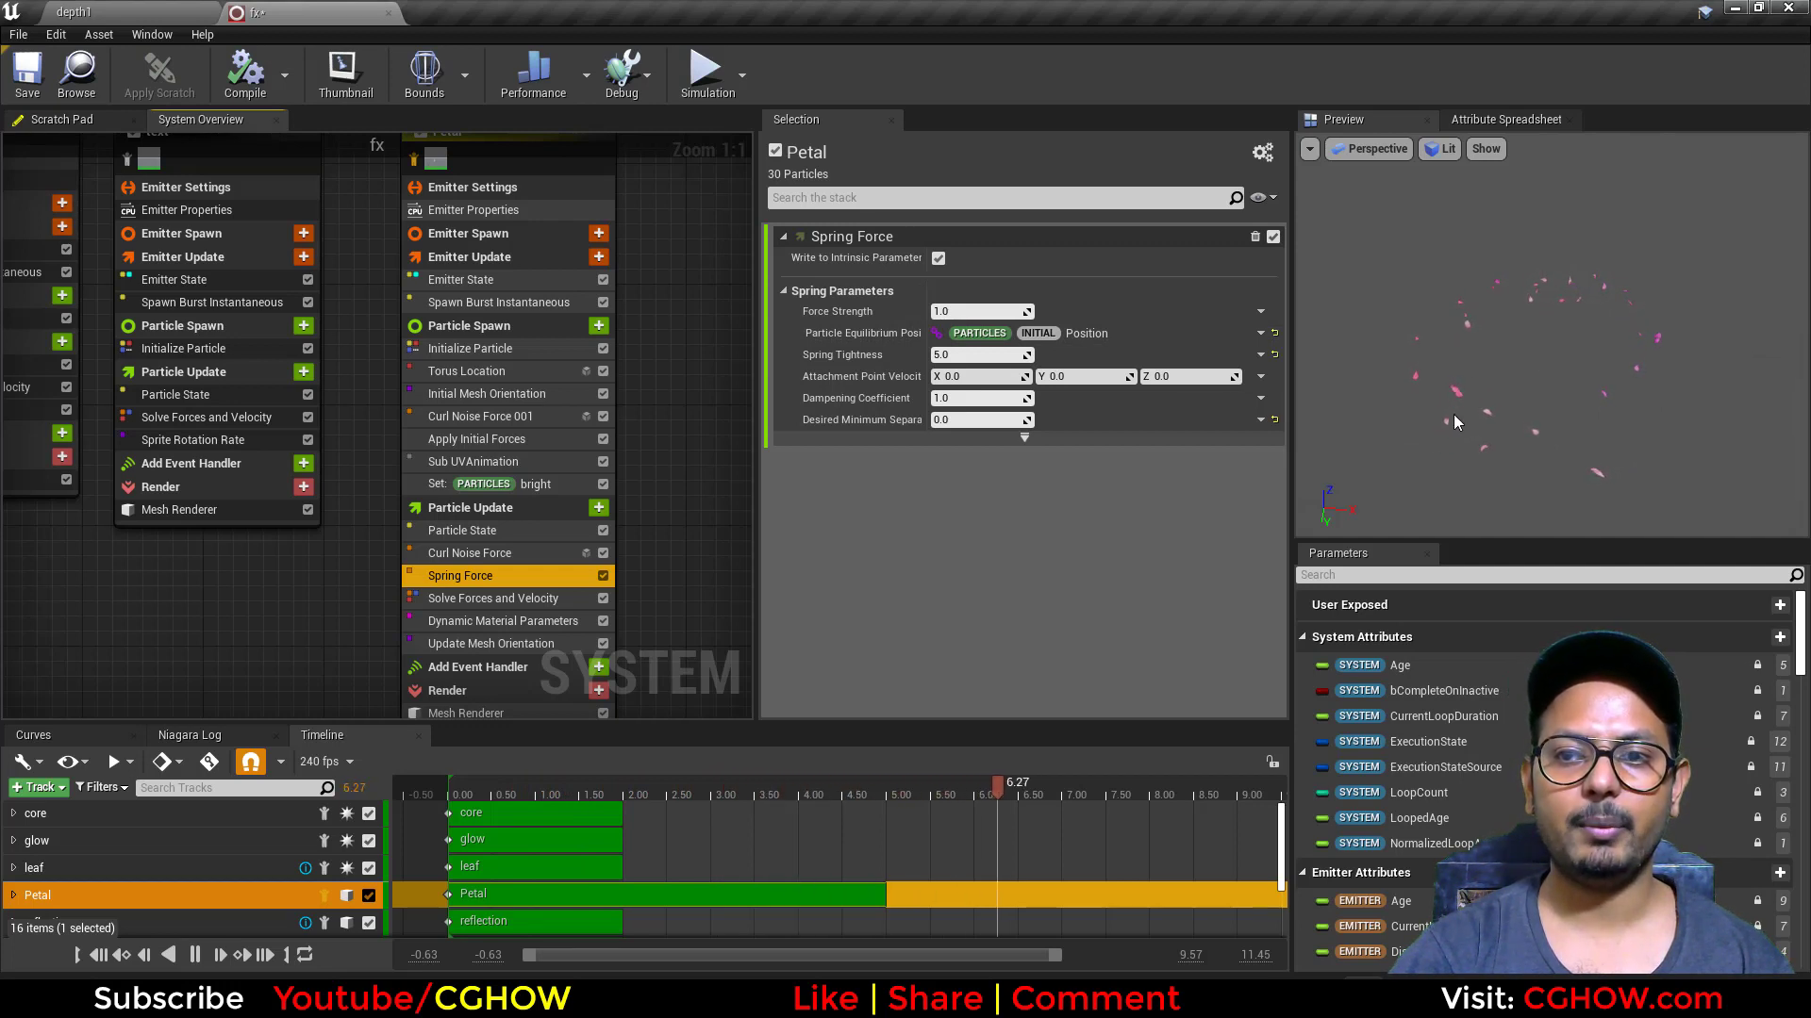
left_click(492, 555)
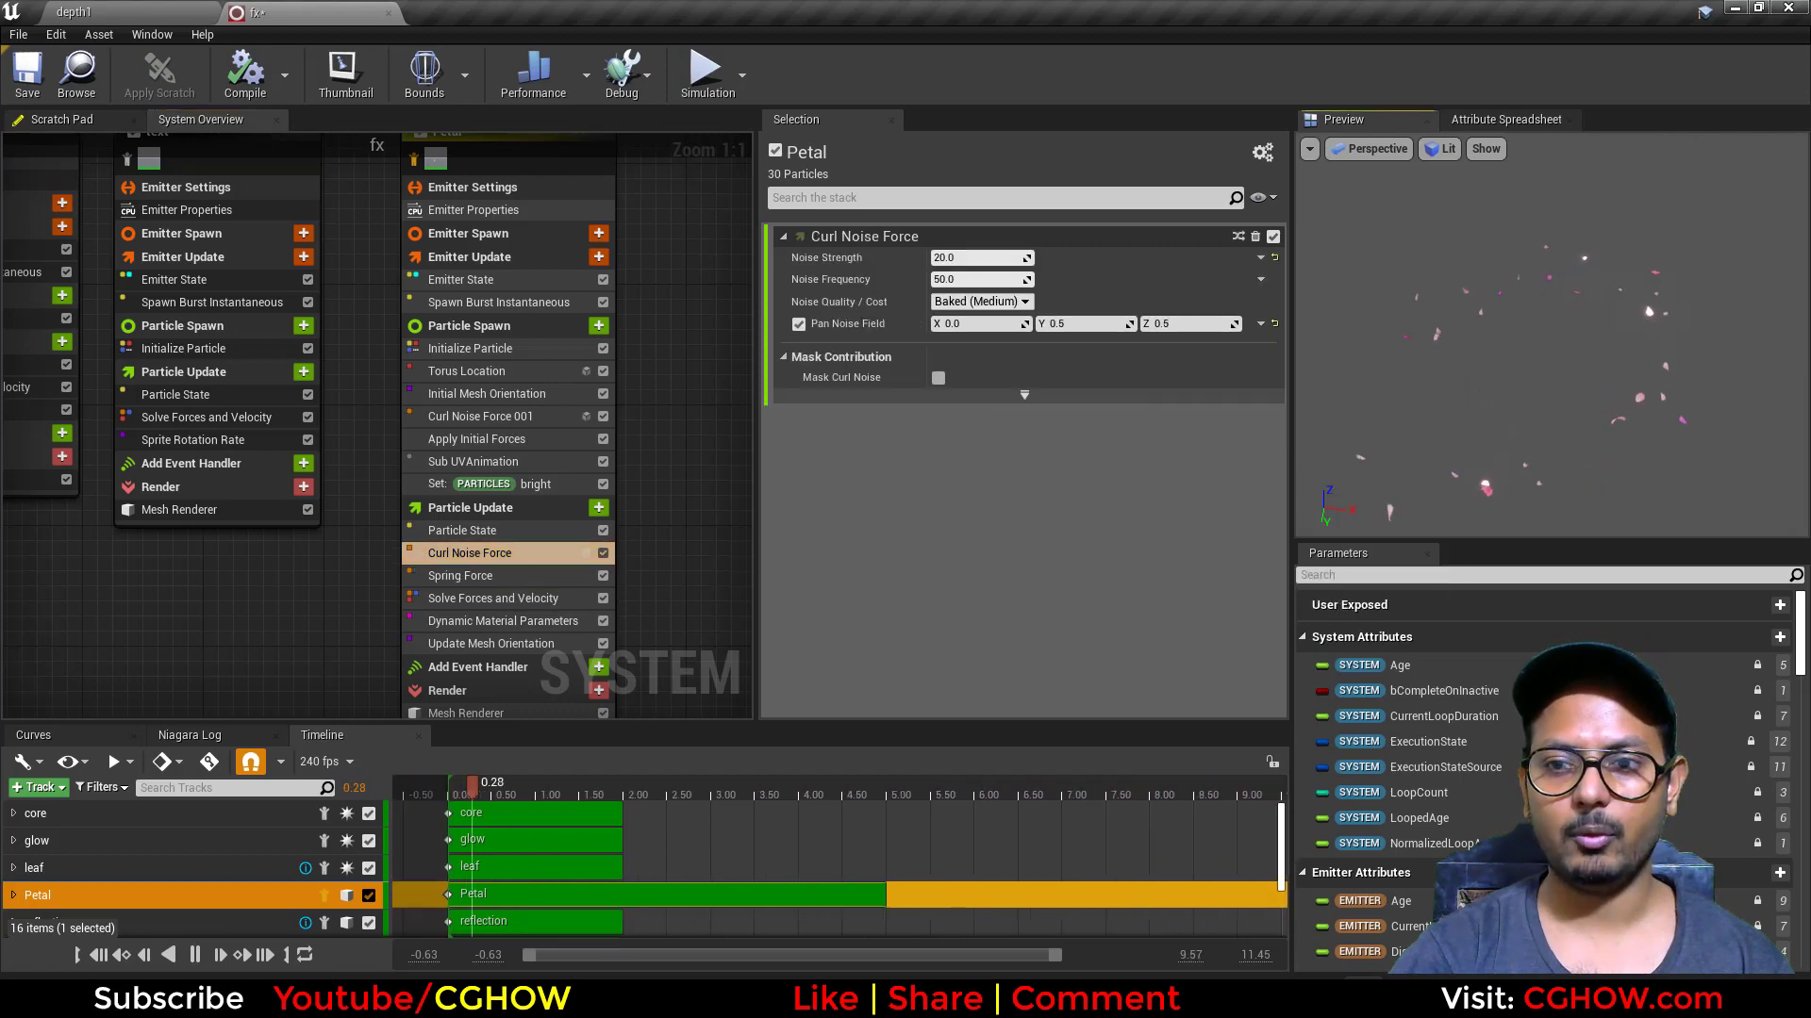